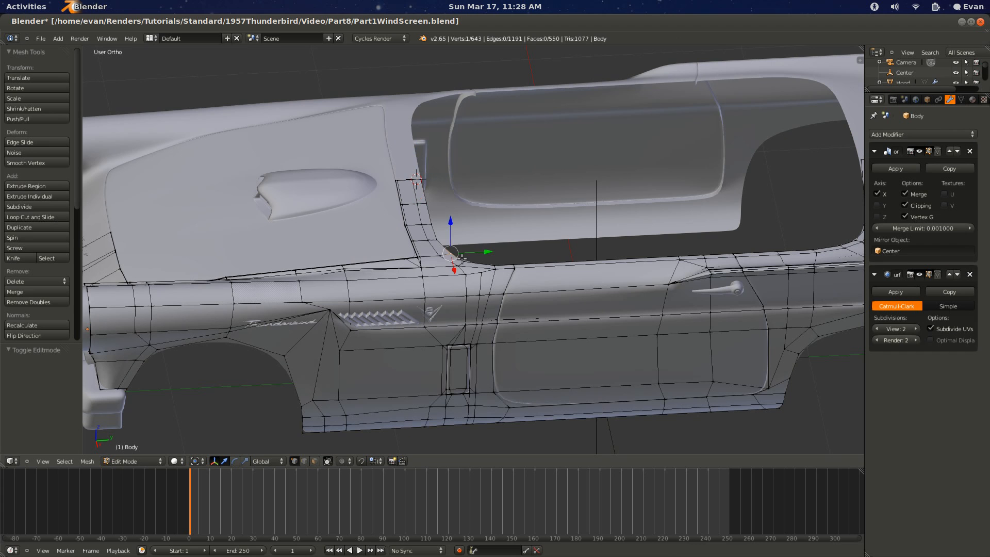
Step: Select the edge loop along the body's front windshield opening, leaving out the vertex at its rear end
{"action": "right_click", "coordinate": [457, 256], "text": "alt"}
{"action": "scroll", "coordinate": [465, 276], "scroll_direction": "down", "scroll_amount": 3}
{"action": "key", "text": "KP_1"}
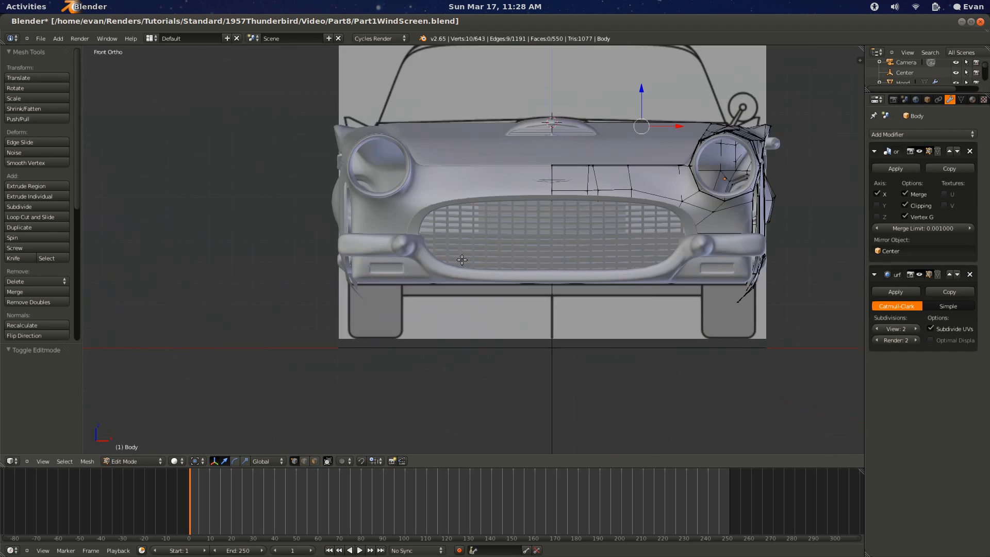
{"action": "key", "text": "KP_3"}
{"action": "key", "text": "z"}
{"action": "scroll", "coordinate": [443, 226], "scroll_direction": "up", "scroll_amount": 6, "text": "shift"}
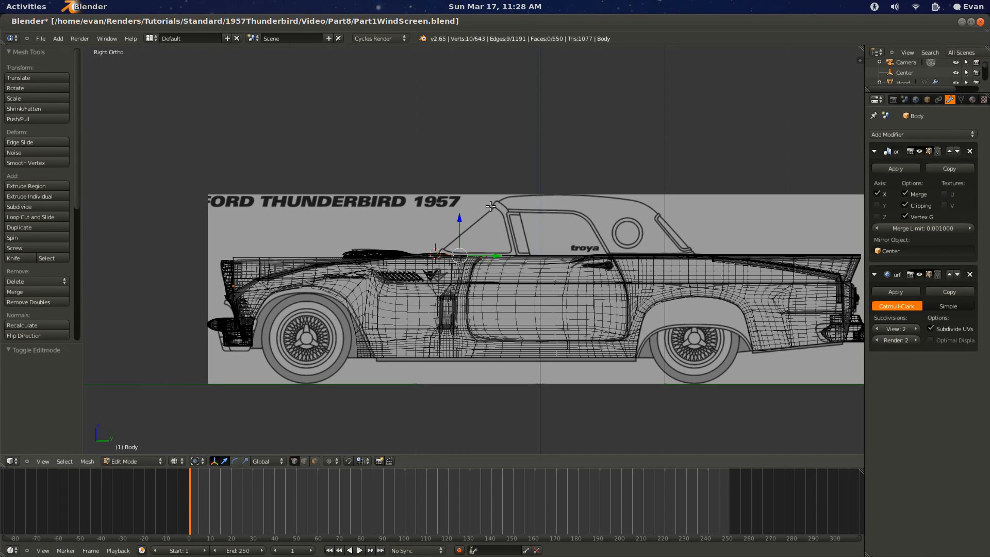
{"action": "scroll", "coordinate": [515, 253], "scroll_direction": "up", "scroll_amount": 5}
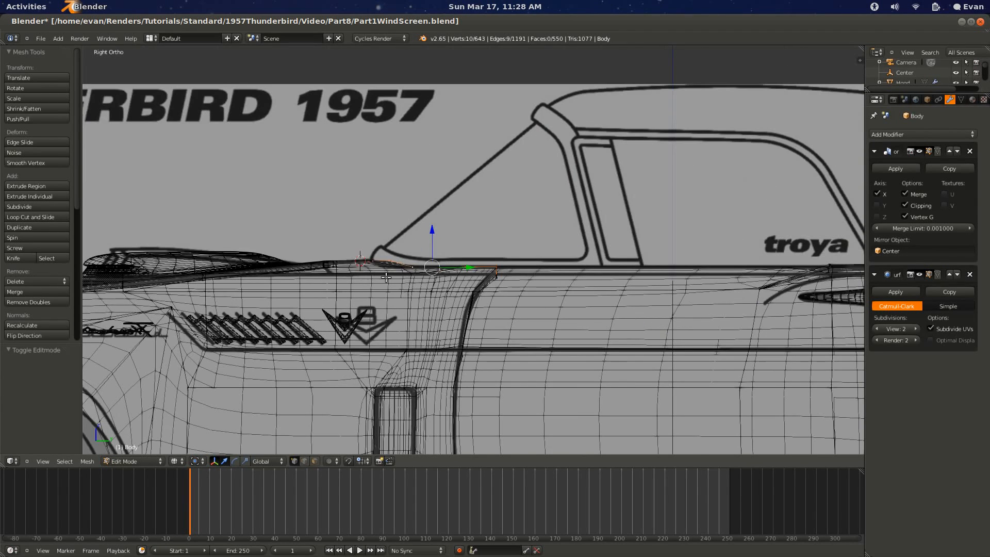
{"action": "mouse_move", "coordinate": [387, 277]}
{"action": "middle_mouse_down"}
{"action": "mouse_move", "coordinate": [464, 273]}
{"action": "mouse_move", "coordinate": [421, 289]}
{"action": "middle_mouse_up"}
{"action": "scroll", "coordinate": [395, 300], "scroll_direction": "down", "scroll_amount": 6, "text": "ctrl"}
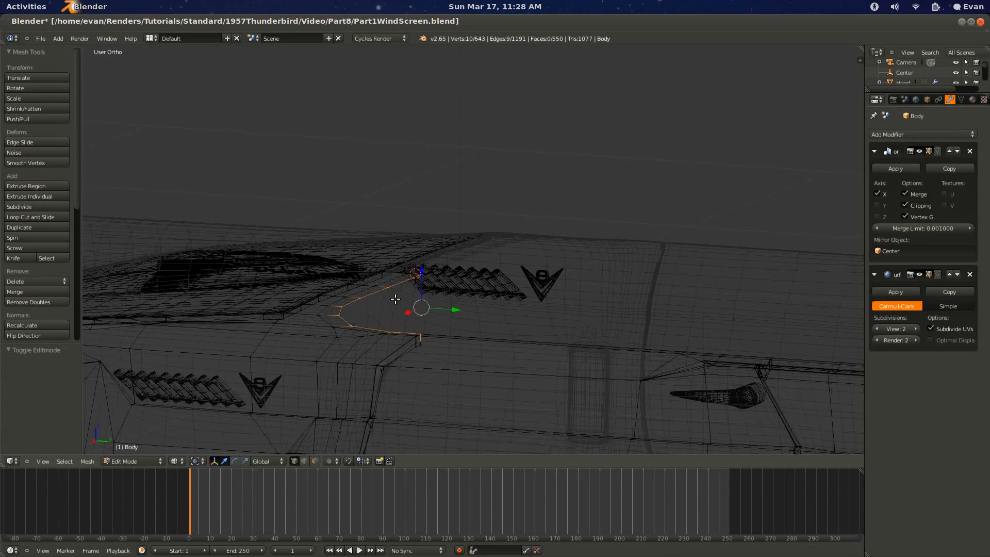
{"action": "key", "text": "c"}
{"action": "middle_click", "coordinate": [429, 358]}
{"action": "key", "text": "Escape"}
{"action": "middle_click_drag", "start_coordinate": [388, 320], "coordinate": [443, 314]}
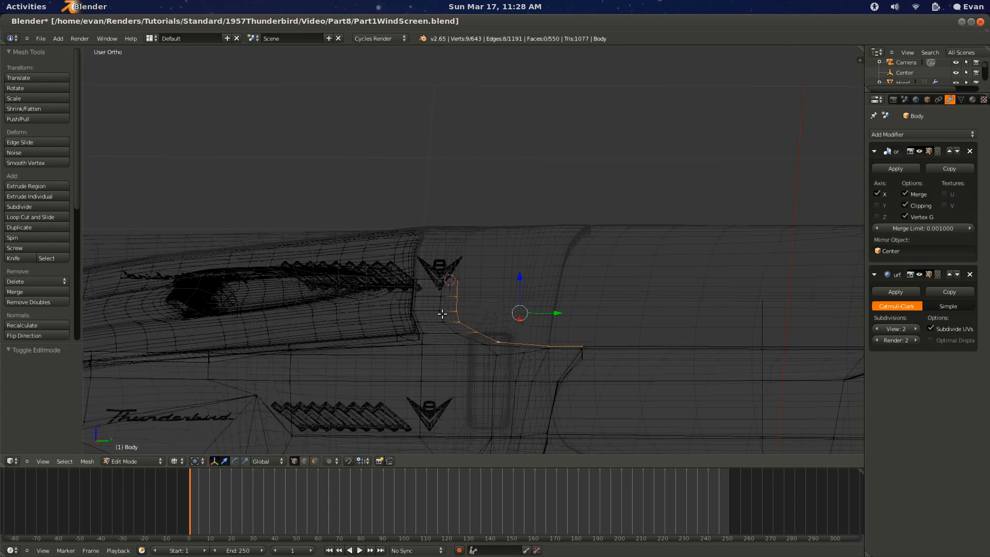
Step: Duplicate the selected windshield edges in place and separate them from the body into their own object
{"action": "key", "text": "shift+d"}
{"action": "left_click", "coordinate": [491, 292]}
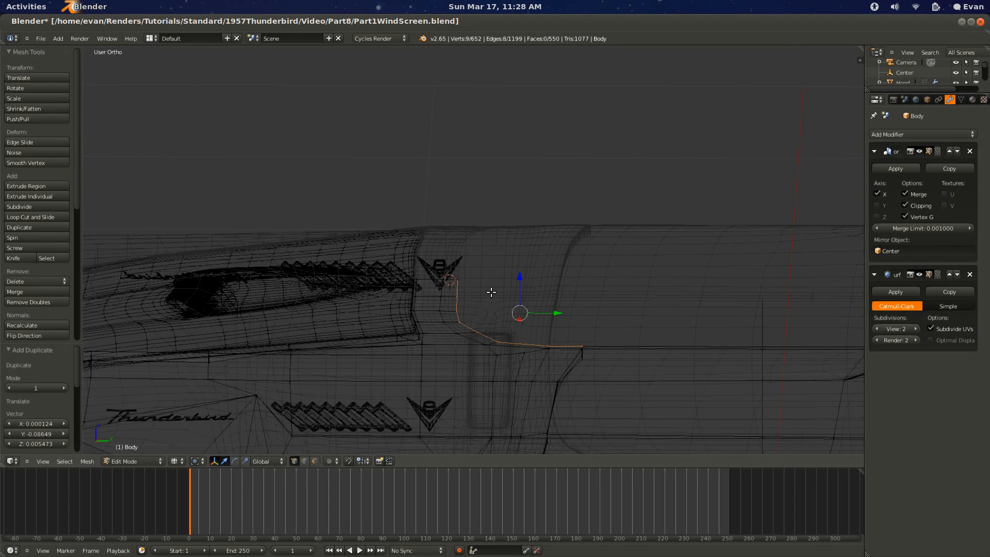
{"action": "key", "text": "x"}
{"action": "left_click", "coordinate": [472, 288]}
{"action": "key", "text": "Tab"}
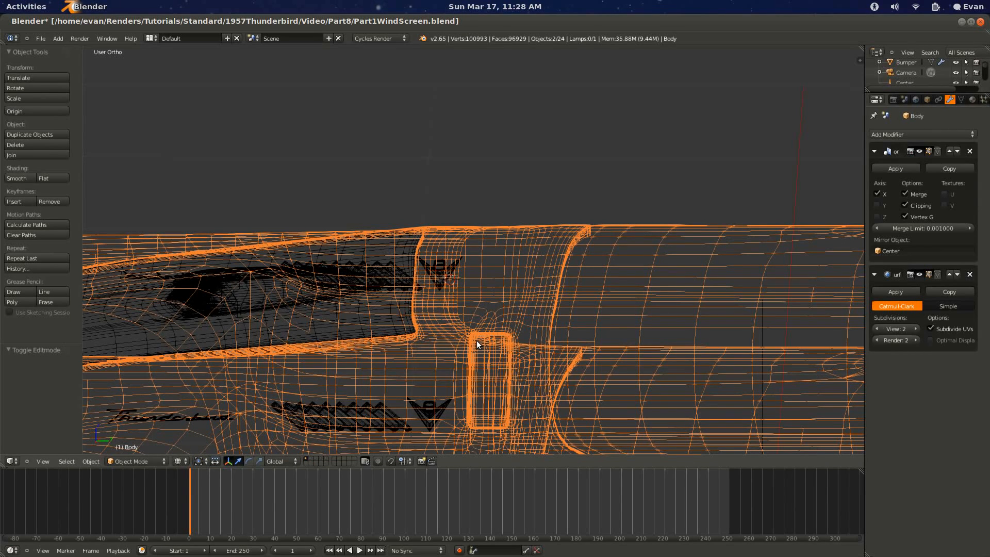
Step: Hide the car body and select the separated windshield edge strip, seen against the side blueprint
{"action": "key", "text": "h"}
{"action": "key", "text": "alt+h"}
{"action": "key", "text": "h"}
{"action": "right_click", "coordinate": [474, 325]}
{"action": "key", "text": "KP_3"}
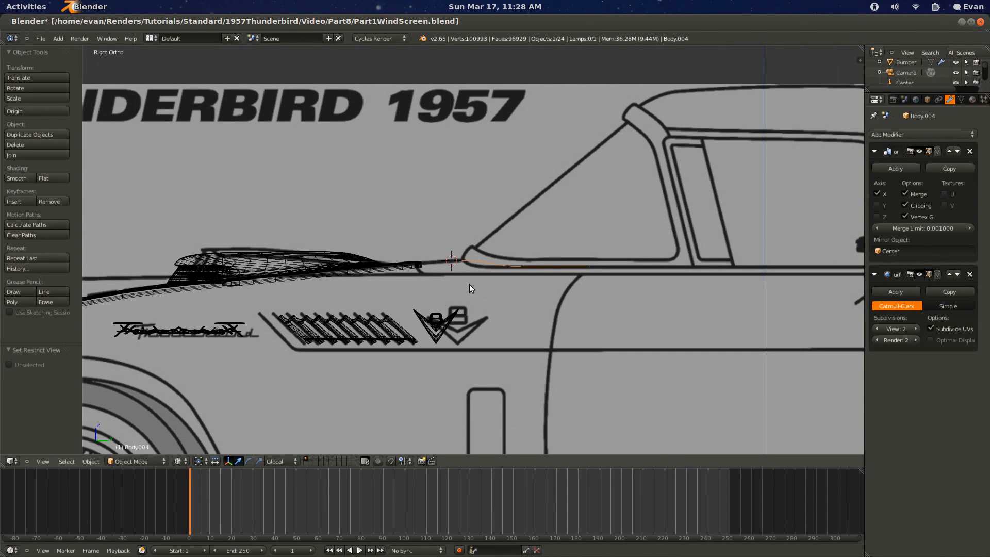
Step: Move the edge strip about 0.017 down and 0.019 forward, and extrude it about 0.07 up and back into a band
{"action": "scroll", "coordinate": [469, 287], "scroll_direction": "up", "scroll_amount": 3}
{"action": "key", "text": "Tab"}
{"action": "key", "text": "g"}
{"action": "key", "text": "z"}
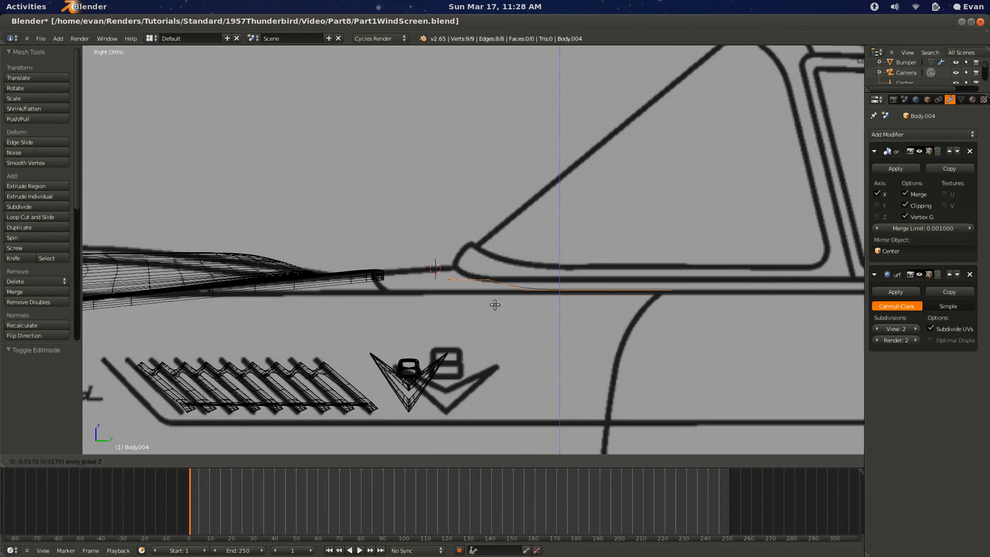
{"action": "left_click", "coordinate": [494, 304]}
{"action": "key", "text": "g"}
{"action": "key", "text": "y"}
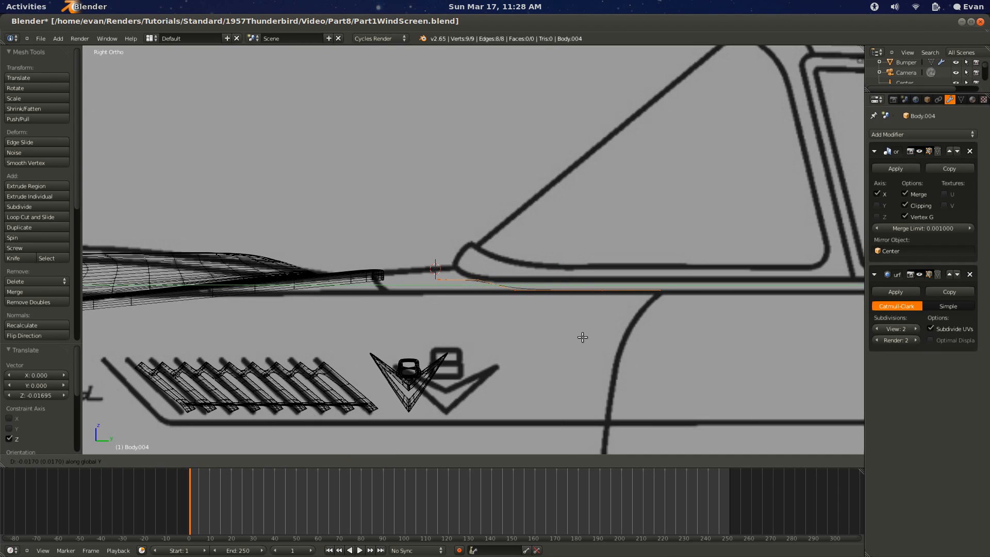
{"action": "left_click", "coordinate": [581, 338]}
{"action": "key", "text": "e"}
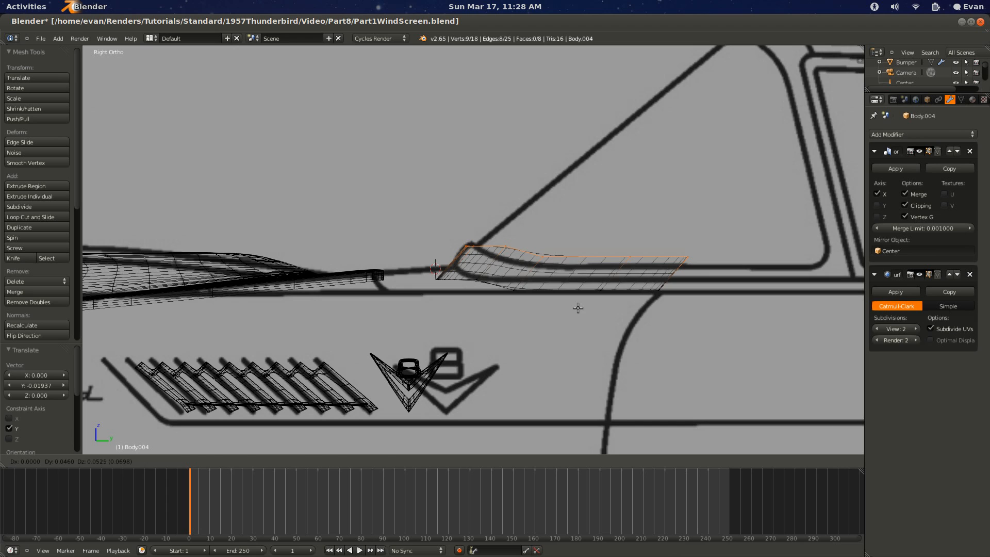
{"action": "left_click", "coordinate": [578, 308]}
Step: Lower the band's upper-edge vertices behind the front corner along Z to follow the blueprint's windshield trim line
{"action": "right_click", "coordinate": [506, 258]}
{"action": "key", "text": "g"}
{"action": "key", "text": "z"}
{"action": "left_click", "coordinate": [548, 243]}
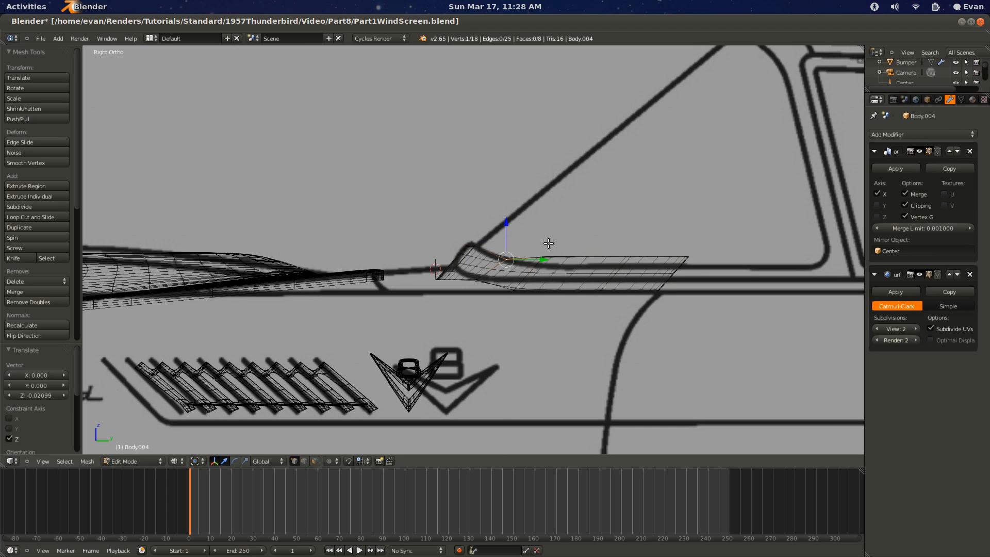
{"action": "right_click", "coordinate": [549, 251]}
{"action": "key", "text": "g"}
{"action": "key", "text": "z"}
{"action": "left_click", "coordinate": [552, 260]}
{"action": "right_click", "coordinate": [620, 265]}
{"action": "key", "text": "g"}
{"action": "key", "text": "z"}
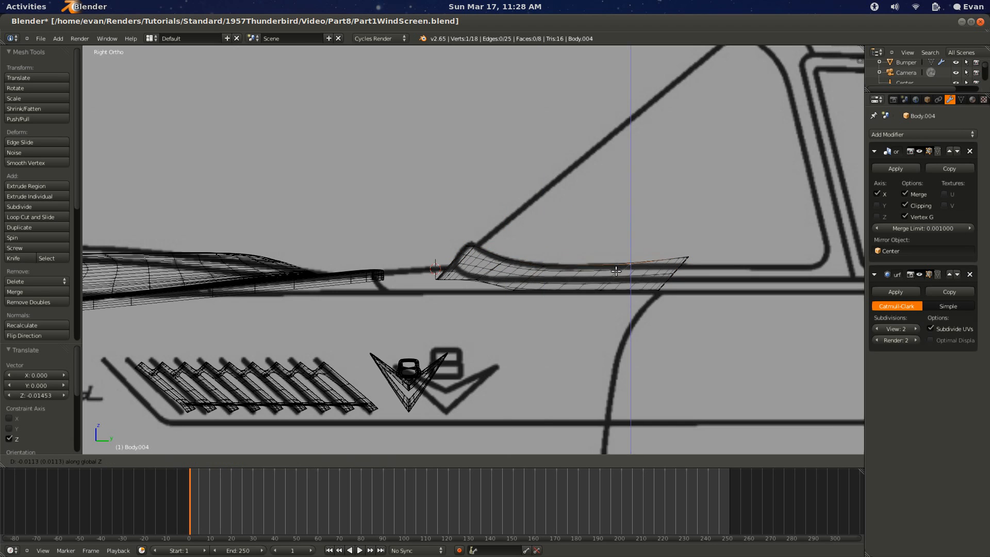
{"action": "left_click", "coordinate": [616, 271]}
{"action": "right_click", "coordinate": [688, 256]}
{"action": "key", "text": "g"}
{"action": "key", "text": "z"}
{"action": "left_click", "coordinate": [690, 255]}
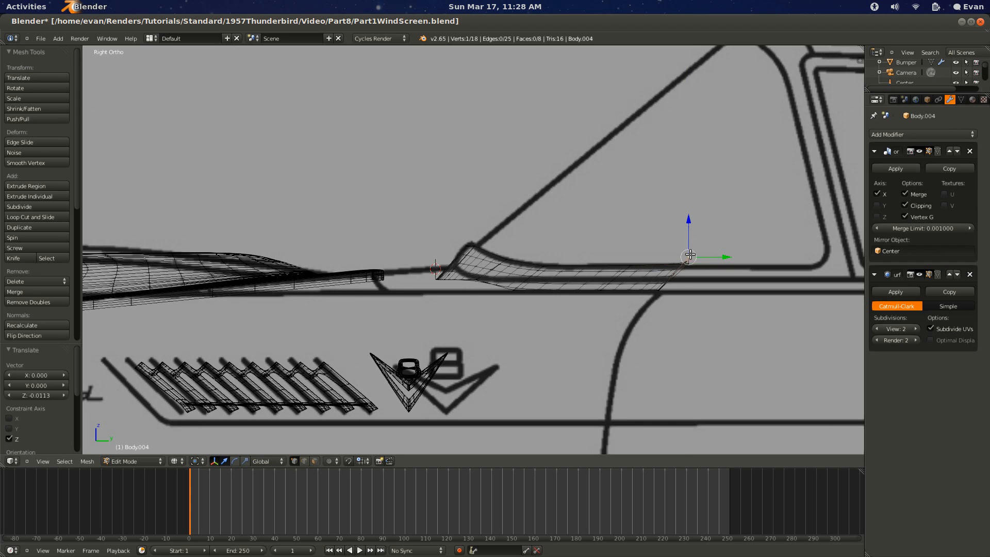
Step: Delete the two stray vertices at the rear end of the windshield trim band
{"action": "key", "text": "ctrl+l"}
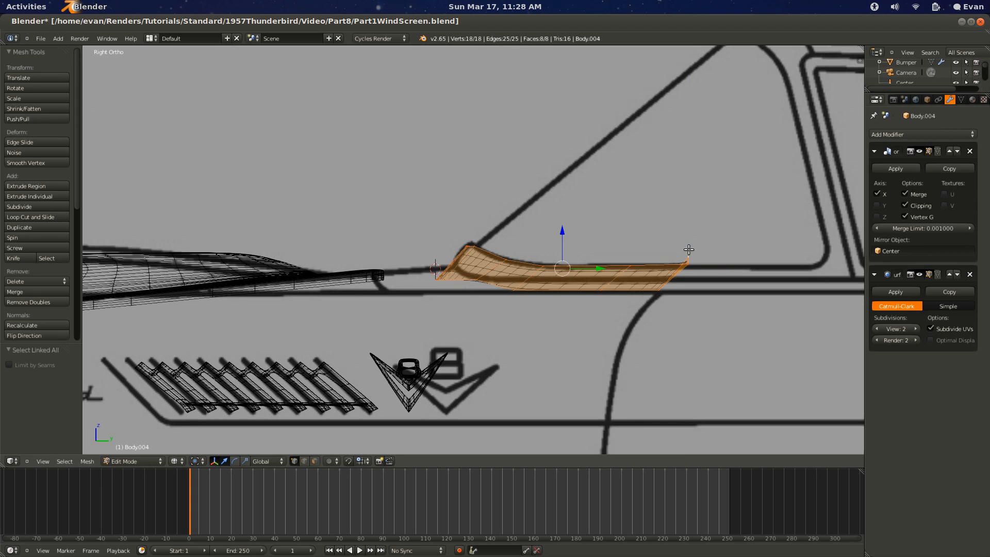
{"action": "right_click", "coordinate": [688, 254]}
{"action": "middle_click_drag", "start_coordinate": [632, 306], "coordinate": [518, 416]}
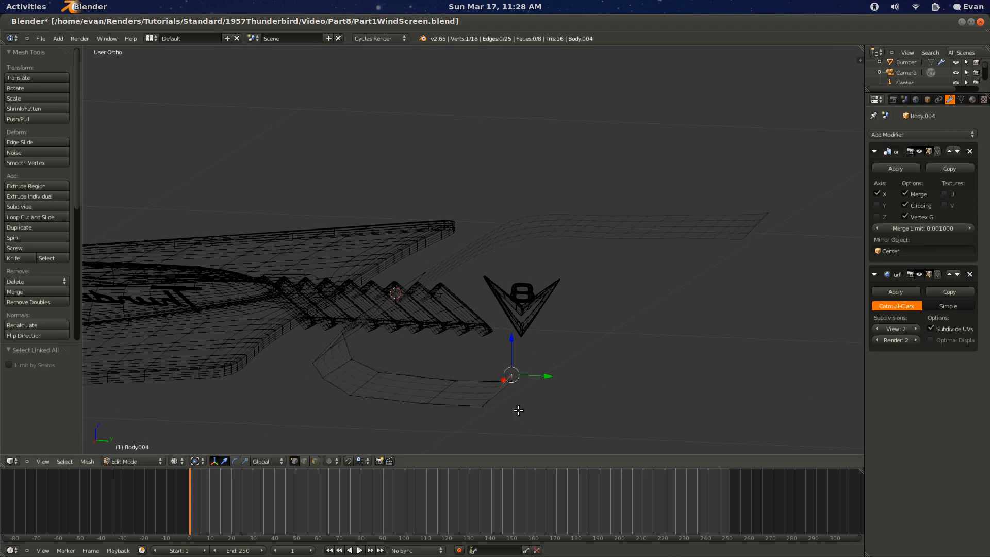
{"action": "key", "text": "KP_Decimal"}
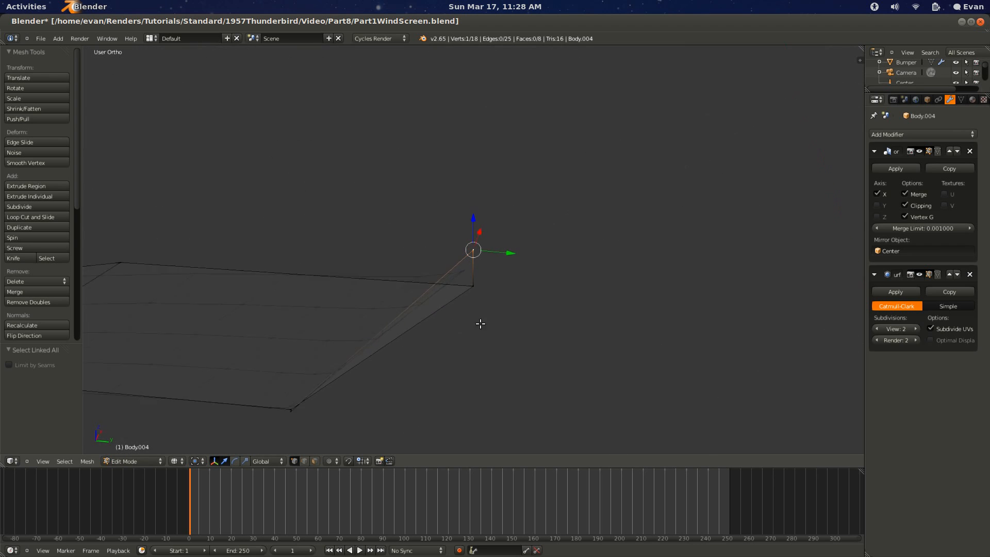
{"action": "right_click", "coordinate": [304, 381], "text": "shift"}
{"action": "key", "text": "x"}
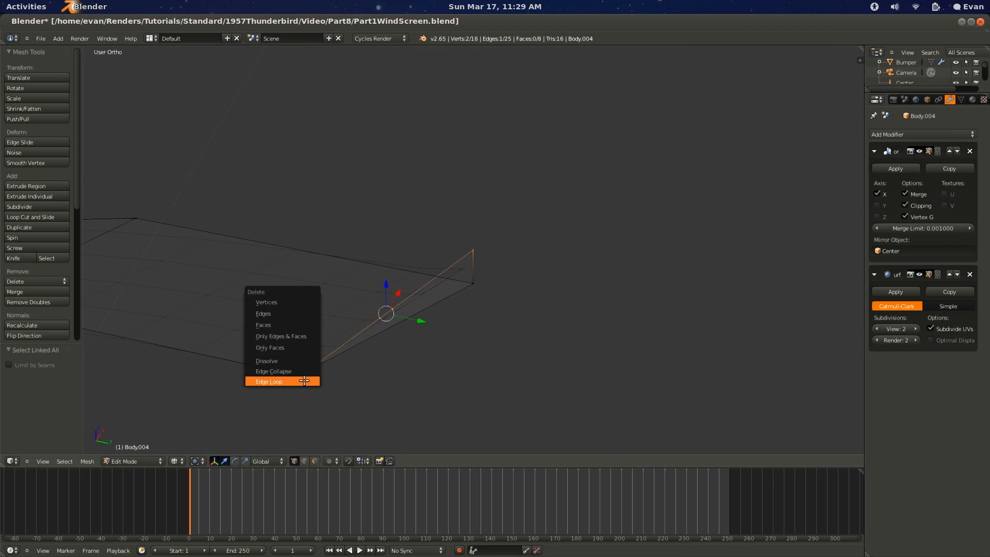
{"action": "left_click", "coordinate": [281, 301]}
{"action": "key", "text": "Tab"}
{"action": "key", "text": "Tab"}
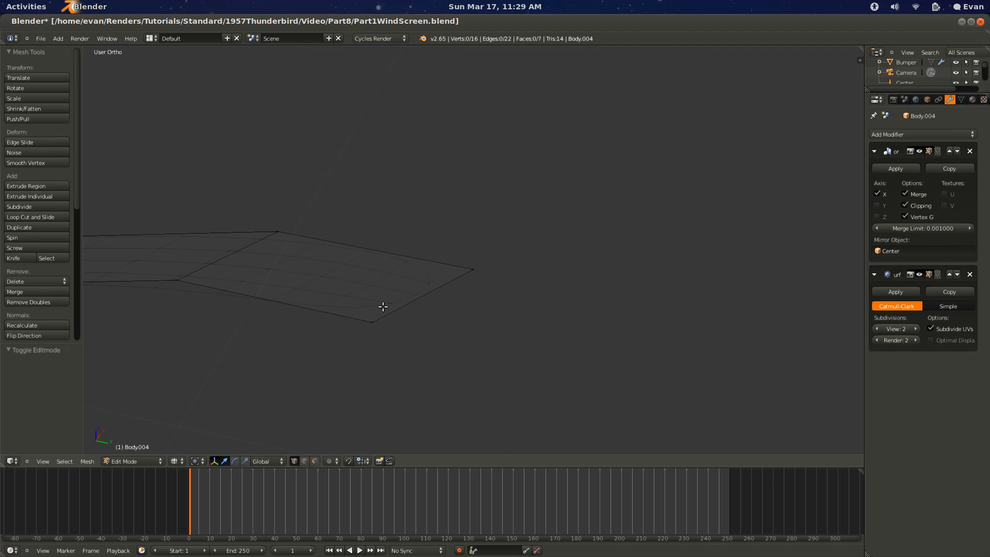
Step: Try to extrude only the band's upper rear-end vertex back along the trim line in top view, and undo it
{"action": "key", "text": "KP_1"}
{"action": "key", "text": "KP_7"}
{"action": "key", "text": "KP_3"}
{"action": "key", "text": "KP_7"}
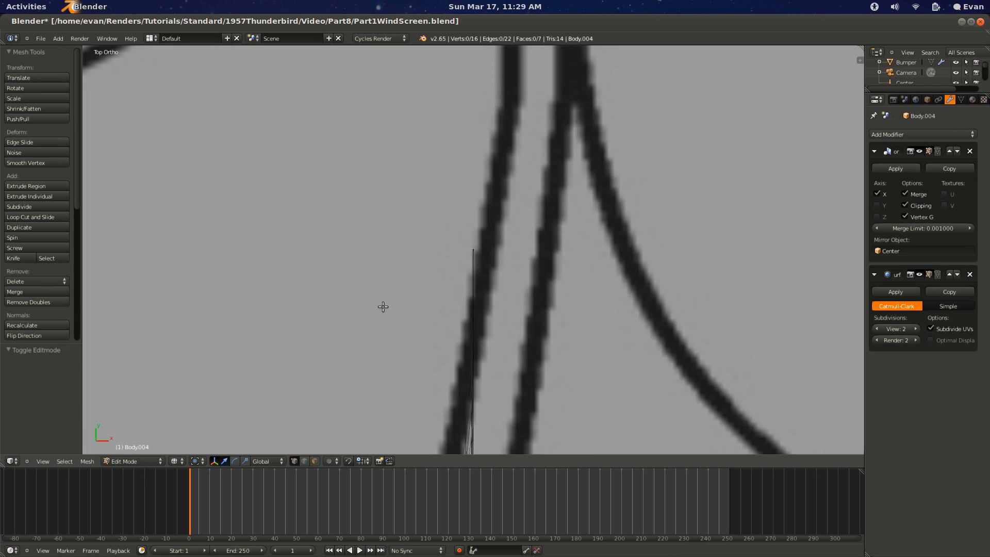
{"action": "scroll", "coordinate": [475, 330], "scroll_direction": "down", "scroll_amount": 8}
{"action": "key", "text": "a"}
{"action": "key", "text": "a"}
{"action": "key", "text": "c"}
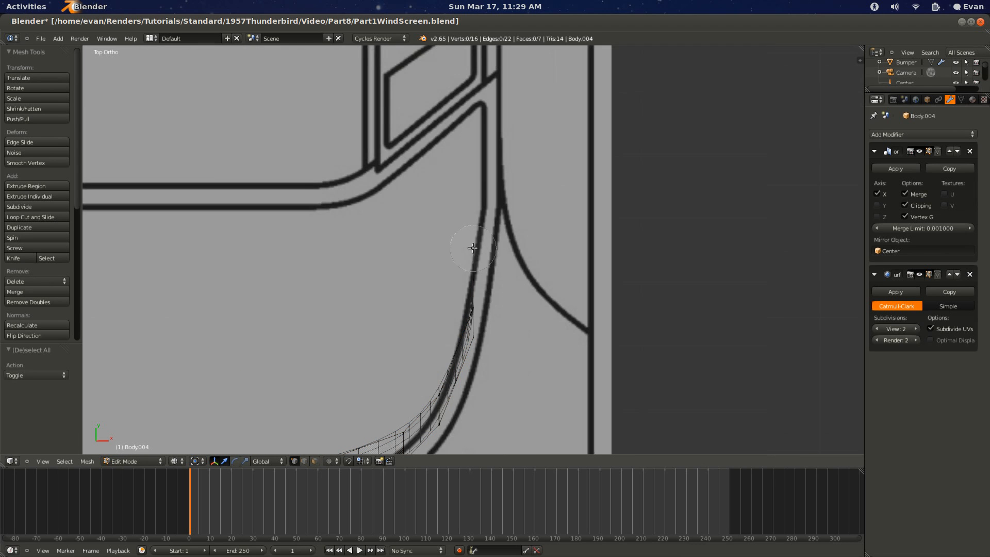
{"action": "left_click", "coordinate": [473, 248]}
{"action": "key", "text": "Escape"}
{"action": "key", "text": "e"}
{"action": "left_click", "coordinate": [506, 163]}
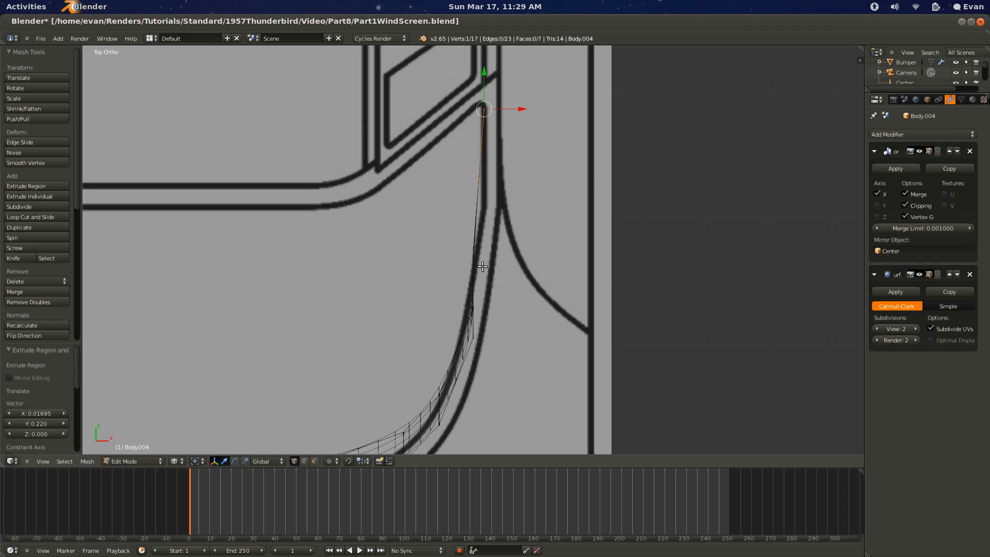
{"action": "middle_click_drag", "start_coordinate": [483, 266], "coordinate": [462, 283]}
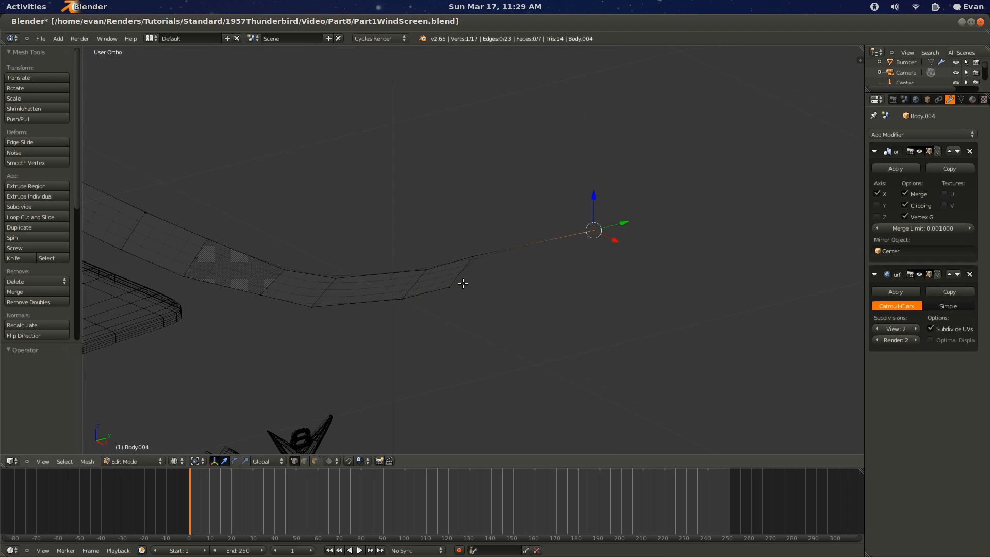
{"action": "key", "text": "ctrl+z"}
{"action": "key", "text": "ctrl+z"}
Step: Extrude the band's rear end edge about 0.015 in X and 0.248 in Y along the top-view trim line
{"action": "key", "text": "KP_7"}
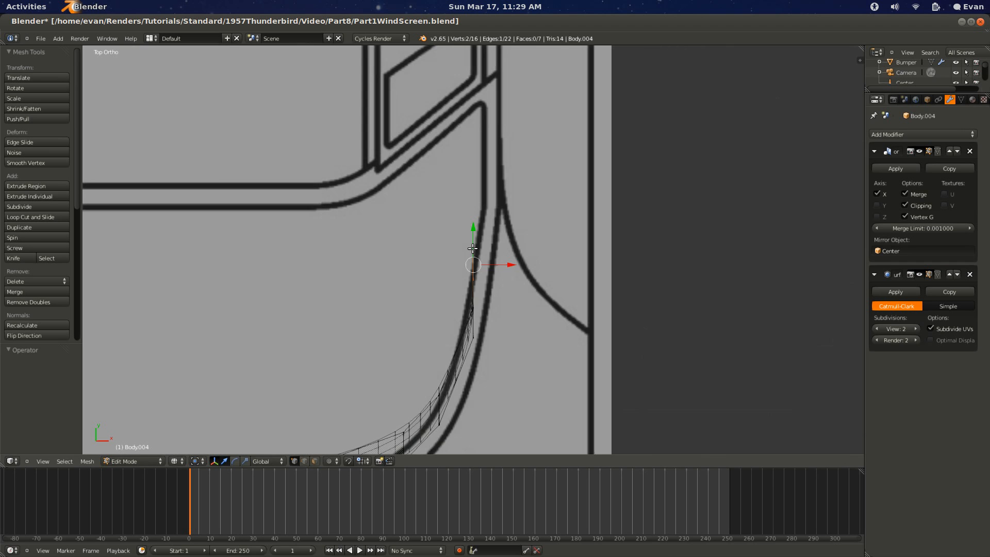
{"action": "key", "text": "e"}
{"action": "left_click", "coordinate": [482, 91]}
Step: Move the last two vertices of the band's lower edge about 0.027 outward along X in top view
{"action": "middle_click_drag", "start_coordinate": [500, 216], "coordinate": [493, 289]}
{"action": "right_click", "coordinate": [493, 288]}
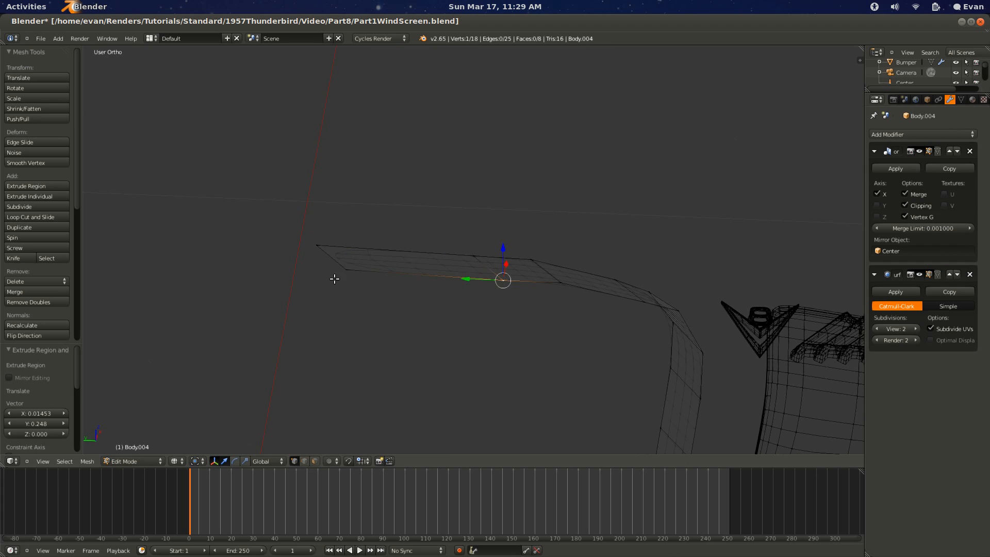
{"action": "right_click", "coordinate": [338, 276], "text": "shift"}
{"action": "key", "text": "KP_7"}
{"action": "key", "text": "g"}
{"action": "key", "text": "x"}
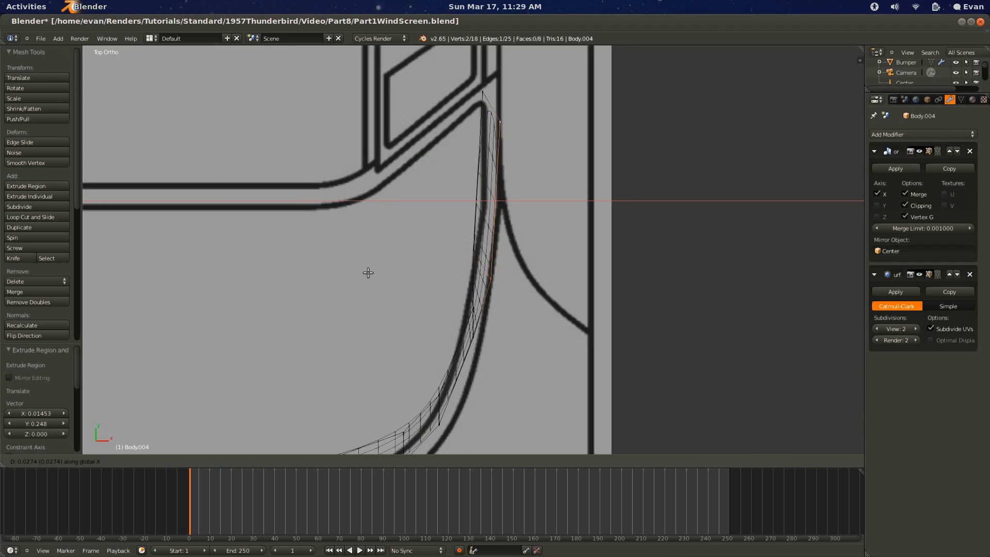
{"action": "left_click", "coordinate": [368, 273]}
Step: Move the band's upper rear-end vertex forward along Y to the corner of the blueprint's windshield trim
{"action": "scroll", "coordinate": [474, 135], "scroll_direction": "down", "scroll_amount": 1}
{"action": "right_click", "coordinate": [481, 117]}
{"action": "key", "text": "g"}
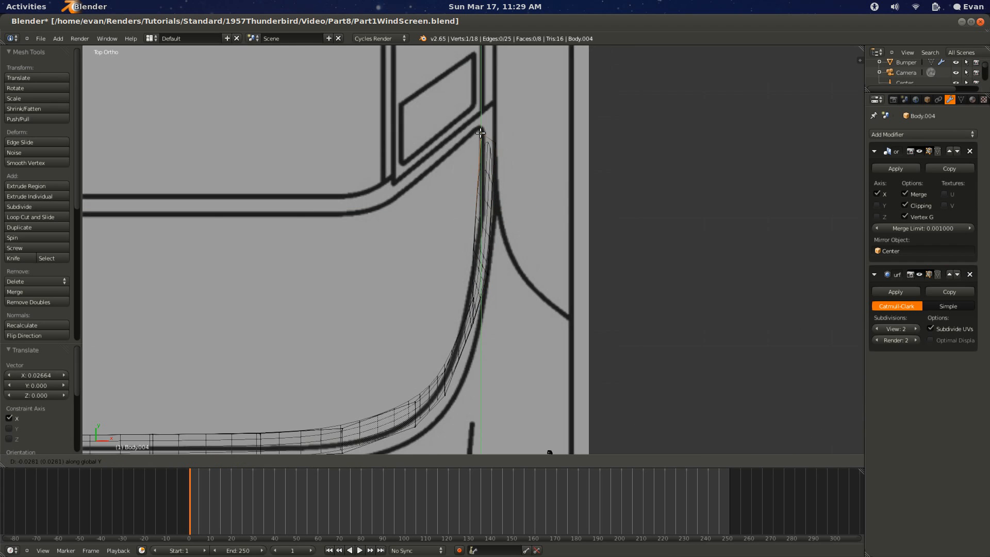
{"action": "left_click", "coordinate": [482, 128]}
Step: Move the band's lower rear-end vertex about 0.031 back along Y, viewed as a solid against the side blueprint
{"action": "middle_click_drag", "start_coordinate": [476, 136], "coordinate": [447, 171]}
{"action": "key", "text": "Tab"}
{"action": "key", "text": "KP_1"}
{"action": "key", "text": "KP_3"}
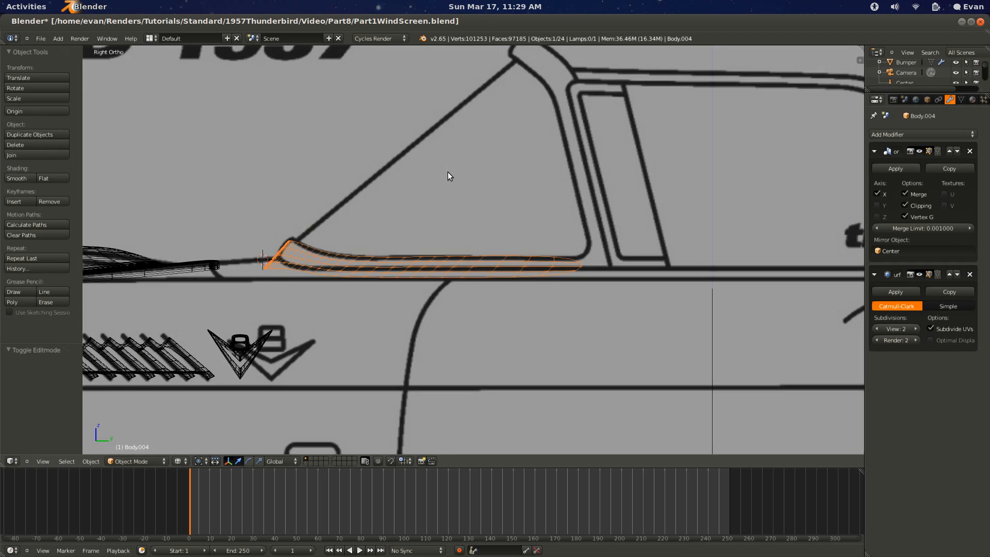
{"action": "key", "text": "Tab"}
{"action": "key", "text": "z"}
{"action": "scroll", "coordinate": [553, 311], "scroll_direction": "up", "scroll_amount": 1}
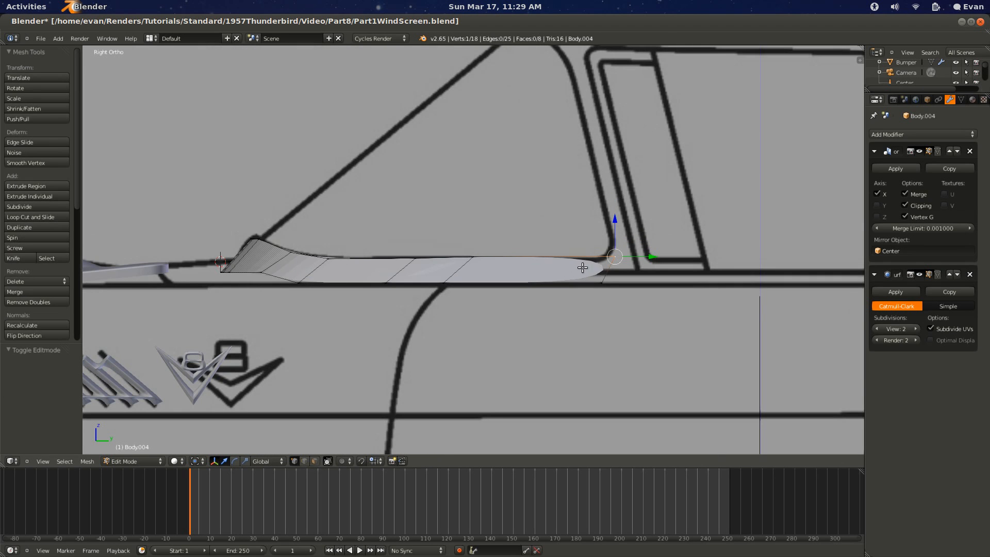
{"action": "key", "text": "g"}
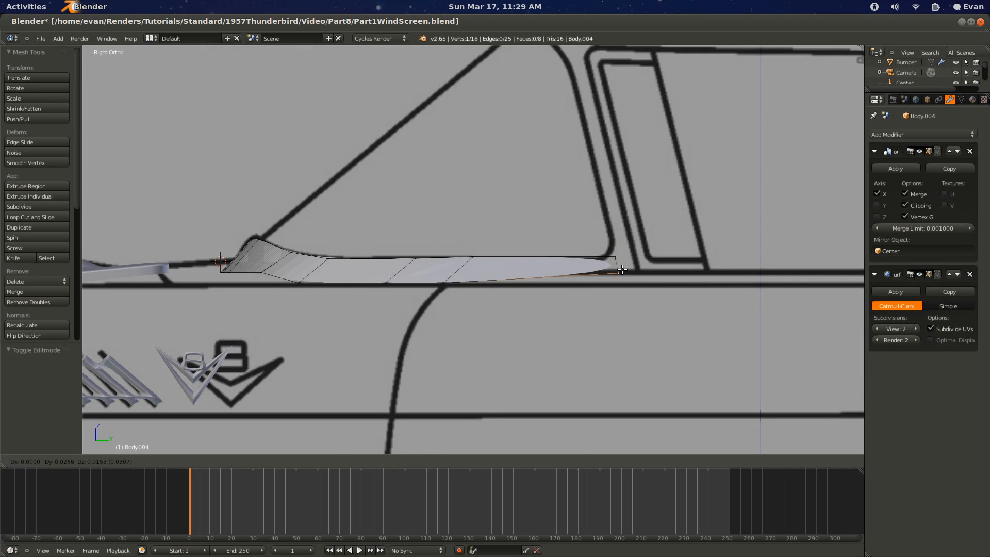
{"action": "key", "text": "y"}
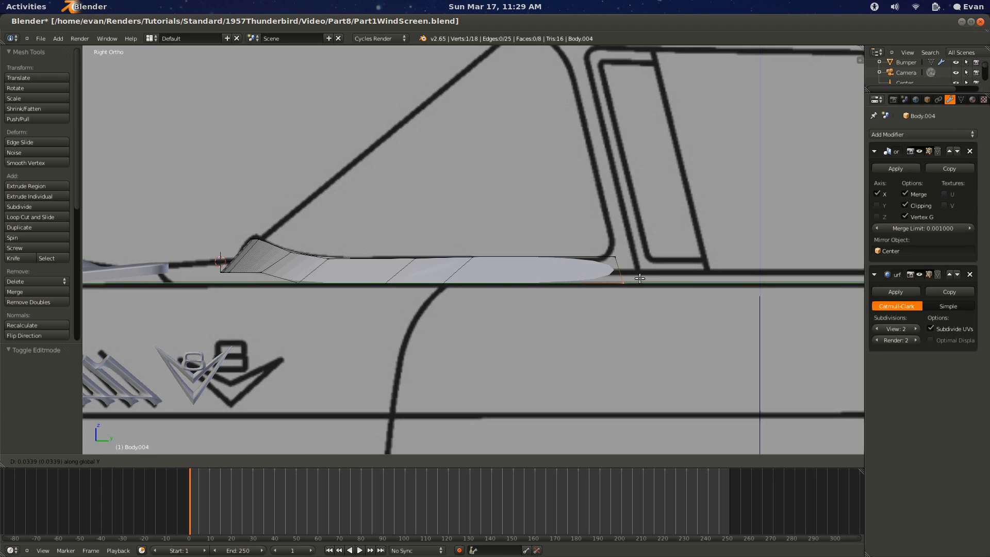
{"action": "left_click", "coordinate": [639, 278]}
Step: Extrude the band's rear end edge about 0.031 back along Y to the blueprint's pillar base
{"action": "key", "text": "e"}
{"action": "key", "text": "y"}
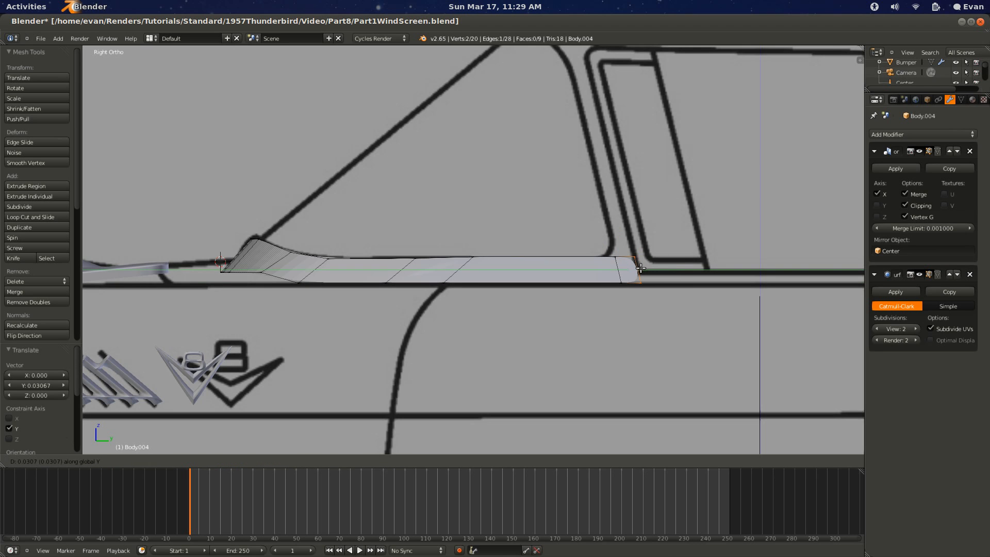
{"action": "left_click", "coordinate": [640, 268]}
Step: Extrude the rear end of the trim band upward as the windshield pillar, positioning the new edge on the side blueprint's pillar
{"action": "key", "text": "e"}
{"action": "scroll", "coordinate": [640, 266], "scroll_direction": "down", "scroll_amount": 3}
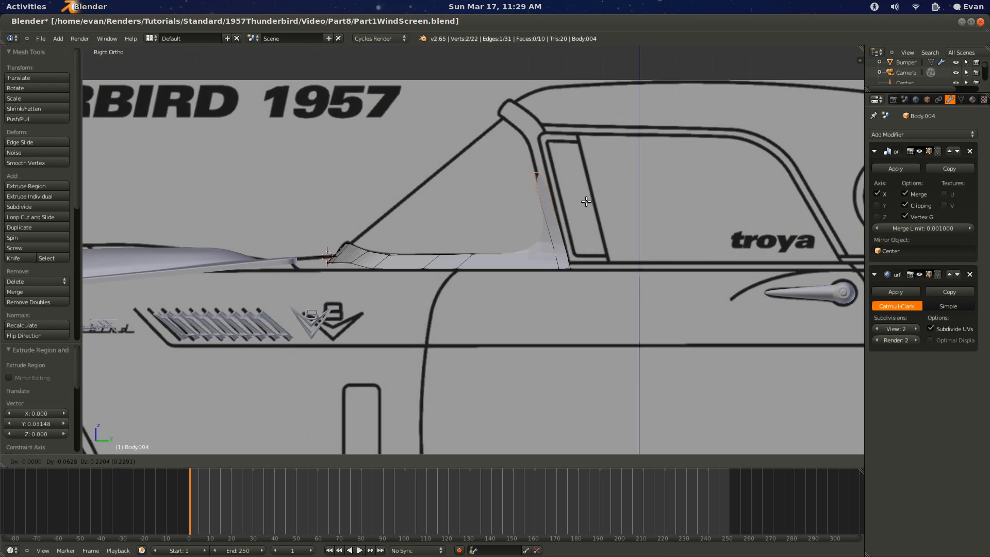
{"action": "key", "text": "z"}
{"action": "left_click", "coordinate": [562, 182]}
{"action": "key", "text": "g"}
{"action": "left_click", "coordinate": [535, 177]}
{"action": "scroll", "coordinate": [535, 178], "scroll_direction": "up", "scroll_amount": 1}
{"action": "middle_click_drag", "start_coordinate": [535, 178], "coordinate": [539, 179]}
{"action": "key", "text": "KP_3"}
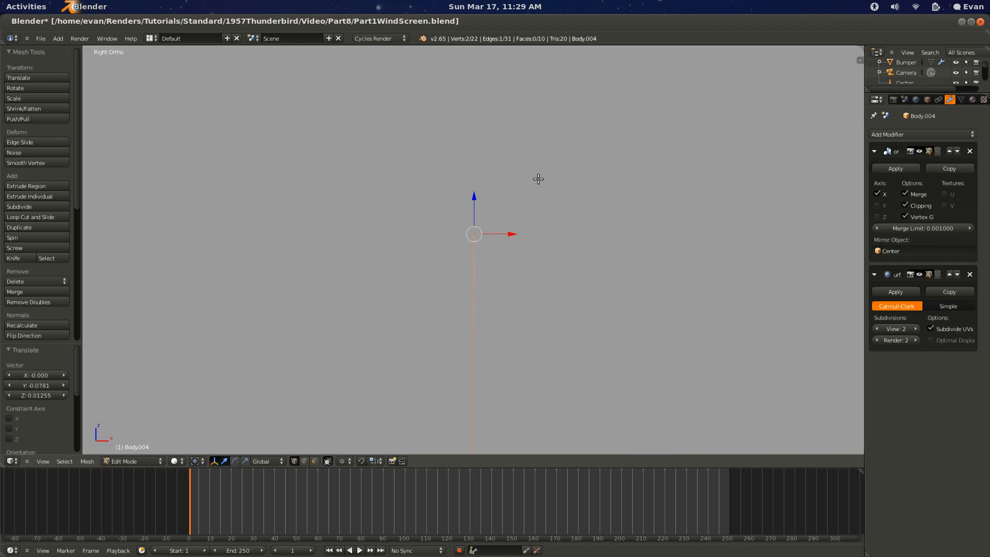
{"action": "scroll", "coordinate": [482, 364], "scroll_direction": "down", "scroll_amount": 4}
{"action": "scroll", "coordinate": [495, 365], "scroll_direction": "down", "scroll_amount": 1}
{"action": "key", "text": "KP_1"}
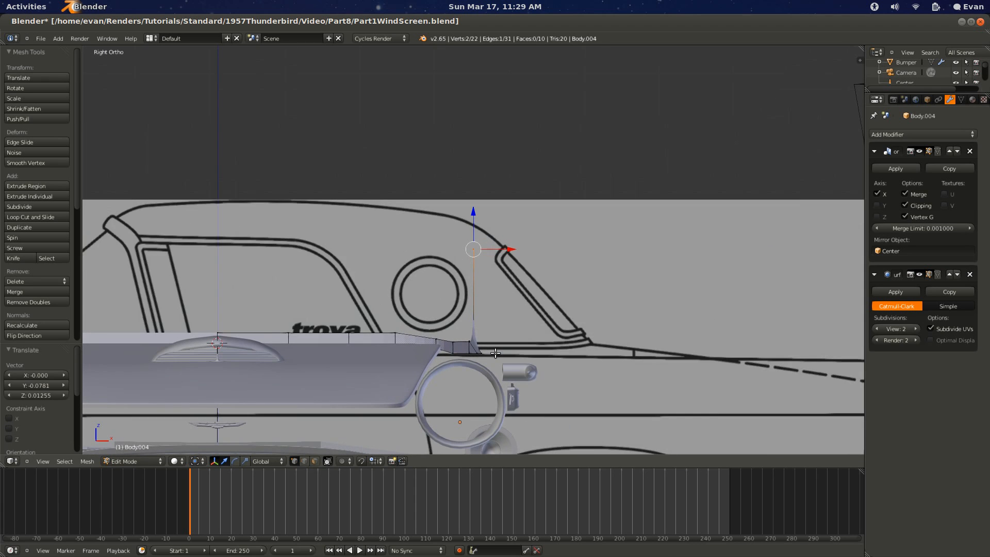
Step: Move the pillar's top edge about 0.167 inward along X to the front blueprint's windshield corner
{"action": "key", "text": "g"}
{"action": "key", "text": "x"}
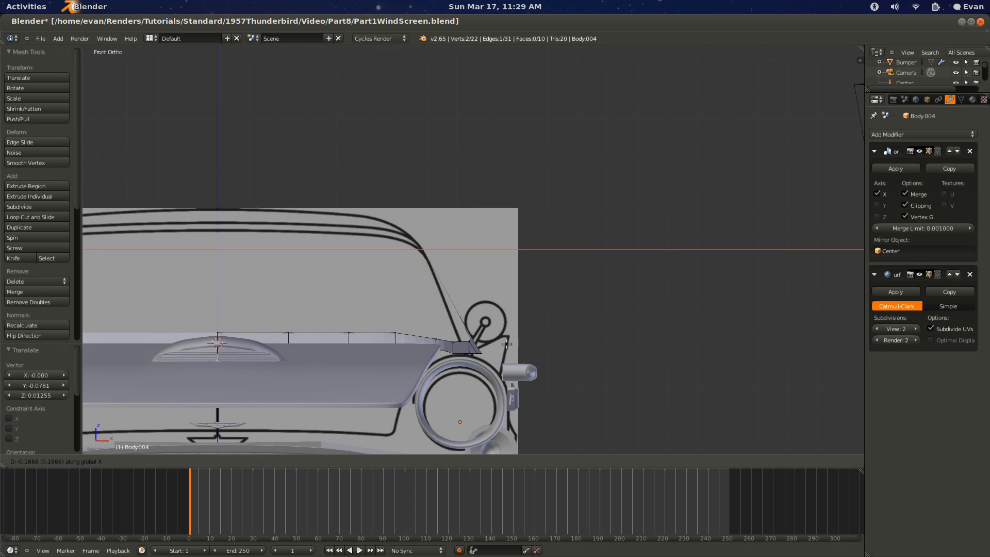
{"action": "left_click", "coordinate": [503, 346]}
{"action": "scroll", "coordinate": [503, 346], "scroll_direction": "up", "scroll_amount": 2}
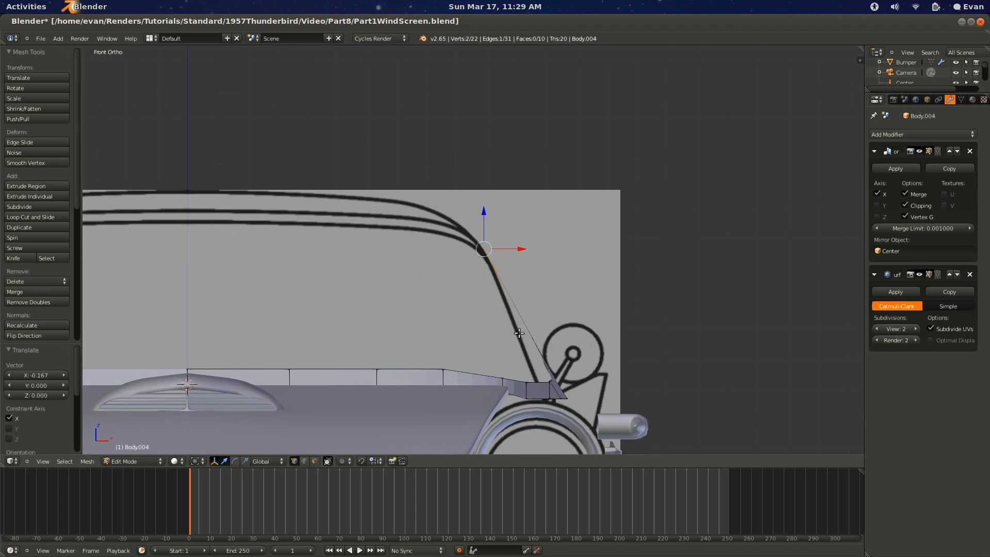
Step: Extrude the pillar's top edge about 0.091 inward and 0.056 up, and lower one new vertex about 0.014 along Z
{"action": "key", "text": "g"}
{"action": "left_click", "coordinate": [478, 307]}
{"action": "middle_click_drag", "start_coordinate": [395, 211], "coordinate": [435, 239]}
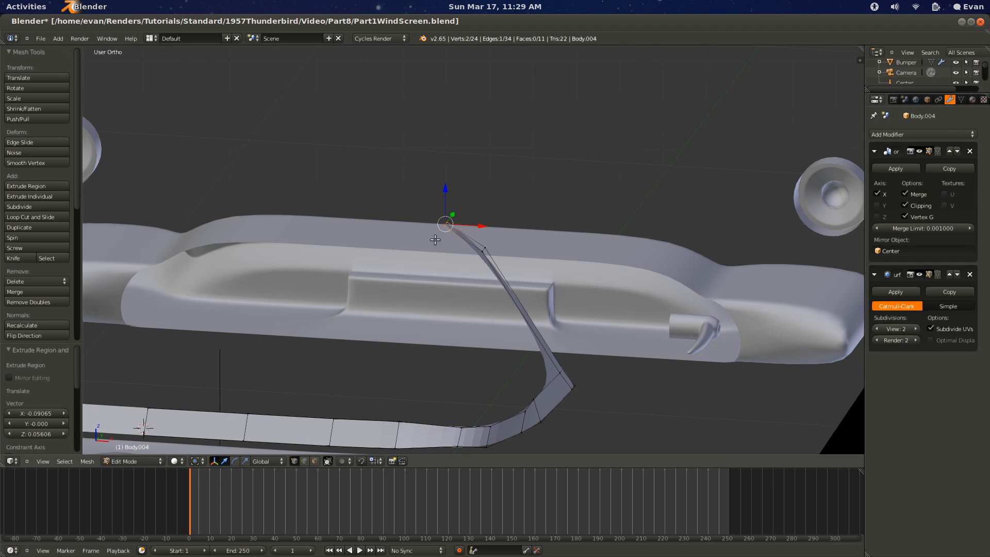
{"action": "key", "text": "KP_1"}
{"action": "scroll", "coordinate": [464, 259], "scroll_direction": "up", "scroll_amount": 4}
{"action": "key", "text": "g"}
{"action": "key", "text": "z"}
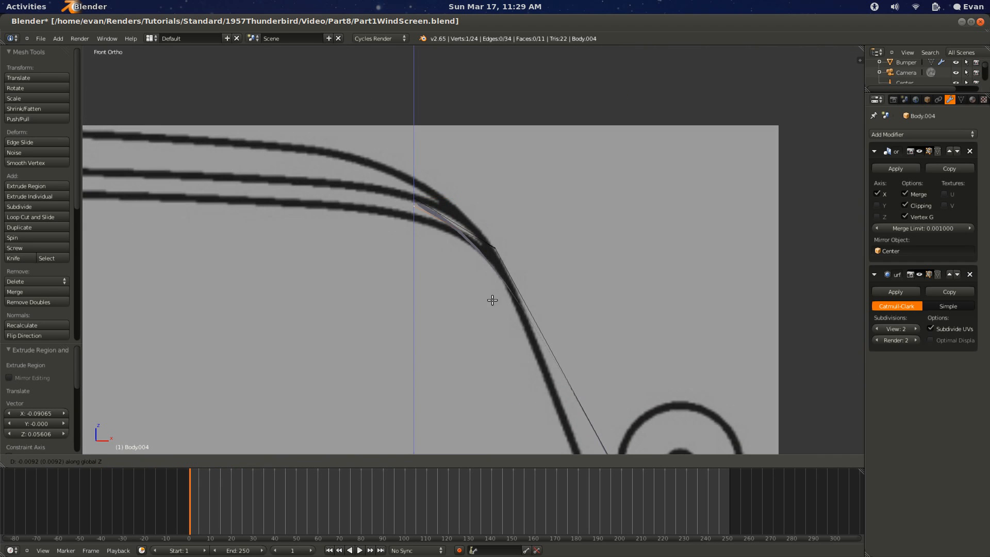
{"action": "left_click", "coordinate": [492, 302]}
Step: Extrude the frame's upper end edge inward along the front blueprint's header trim to the car's centre line
{"action": "scroll", "coordinate": [487, 291], "scroll_direction": "down", "scroll_amount": 6, "text": "ctrl"}
{"action": "key", "text": "e"}
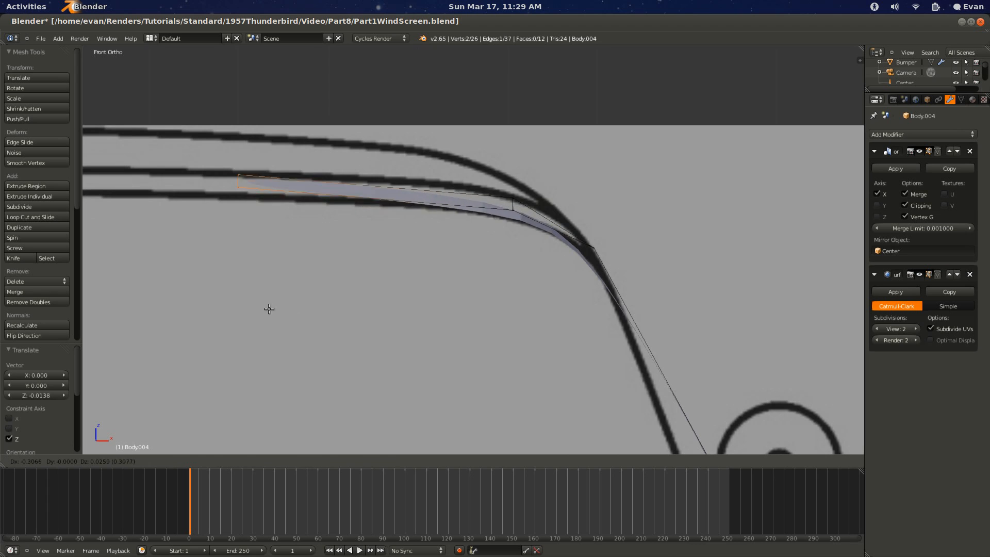
{"action": "left_click", "coordinate": [184, 307]}
{"action": "scroll", "coordinate": [268, 309], "scroll_direction": "down", "scroll_amount": 6}
{"action": "key", "text": "g"}
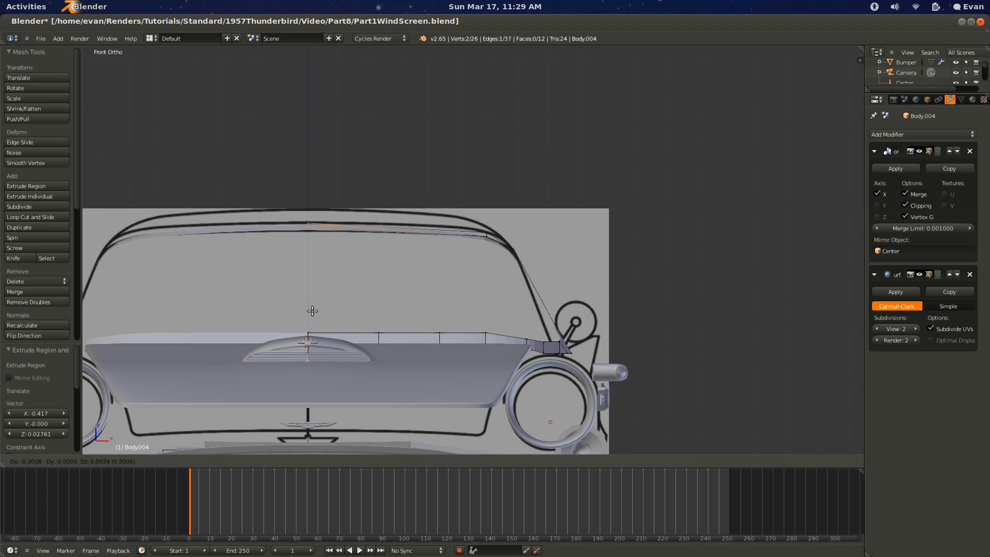
{"action": "left_click", "coordinate": [312, 309]}
{"action": "scroll", "coordinate": [356, 297], "scroll_direction": "up", "scroll_amount": 1}
{"action": "scroll", "coordinate": [356, 297], "scroll_direction": "down", "scroll_amount": 3, "text": "ctrl"}
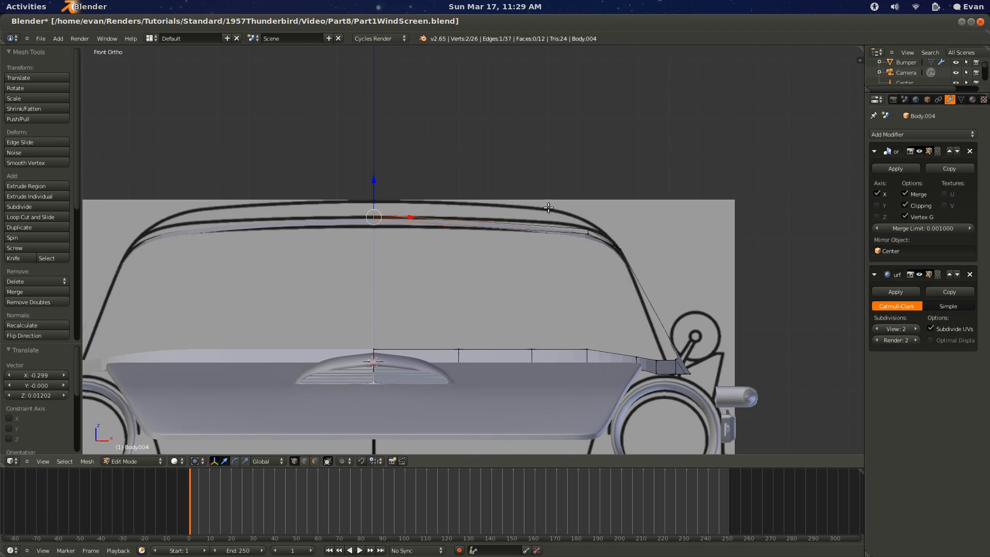
Step: Adjust the upper and lower vertices at the header's outer end along Z to the front blueprint's trim lines
{"action": "right_click", "coordinate": [588, 230]}
{"action": "scroll", "coordinate": [593, 263], "scroll_direction": "up", "scroll_amount": 5}
{"action": "key", "text": "g"}
{"action": "key", "text": "z"}
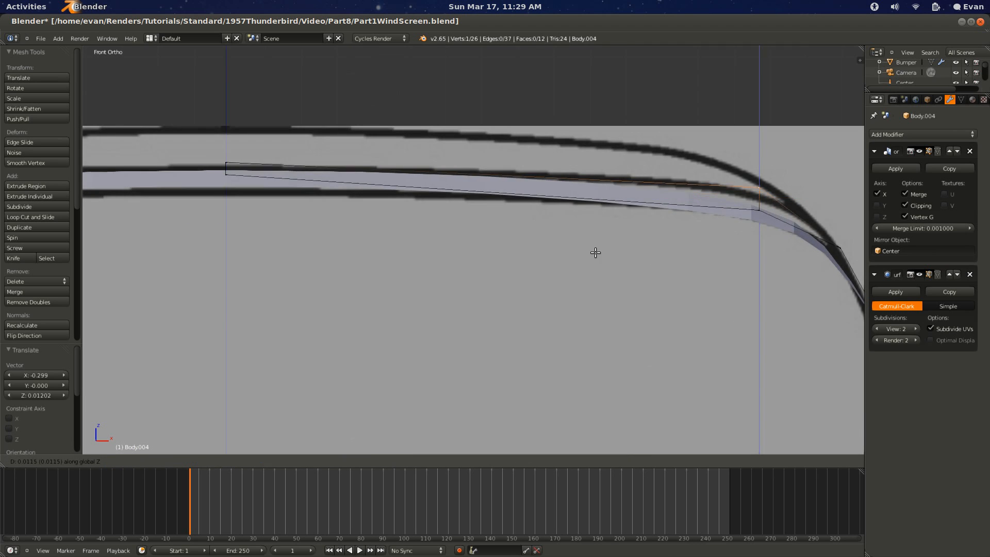
{"action": "left_click", "coordinate": [595, 260]}
{"action": "right_click", "coordinate": [745, 214]}
{"action": "key", "text": "g"}
{"action": "key", "text": "z"}
{"action": "left_click", "coordinate": [746, 213]}
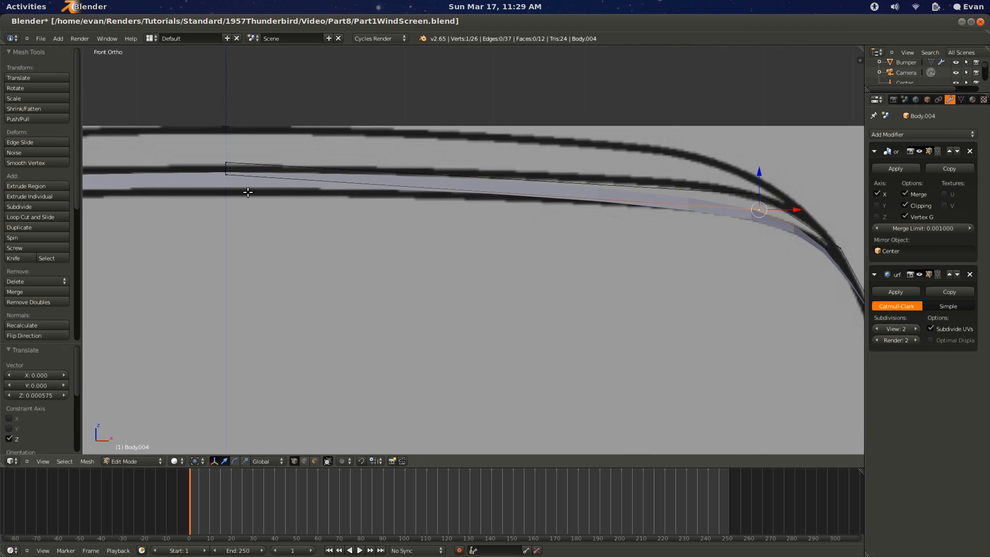
Step: Lower the header's centre-line vertices along Z onto the front blueprint's trim lines, working in wireframe
{"action": "key", "text": "z"}
{"action": "right_click", "coordinate": [231, 175]}
{"action": "key", "text": "g"}
{"action": "key", "text": "z"}
{"action": "left_click", "coordinate": [231, 184]}
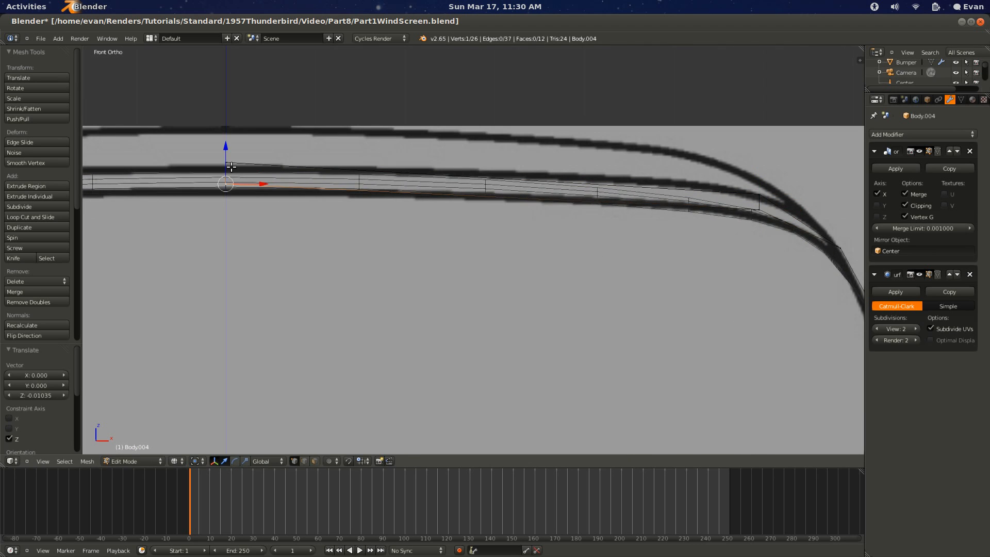
{"action": "right_click", "coordinate": [231, 164]}
{"action": "key", "text": "g"}
{"action": "key", "text": "z"}
{"action": "left_click", "coordinate": [231, 168]}
{"action": "scroll", "coordinate": [466, 266], "scroll_direction": "down", "scroll_amount": 7}
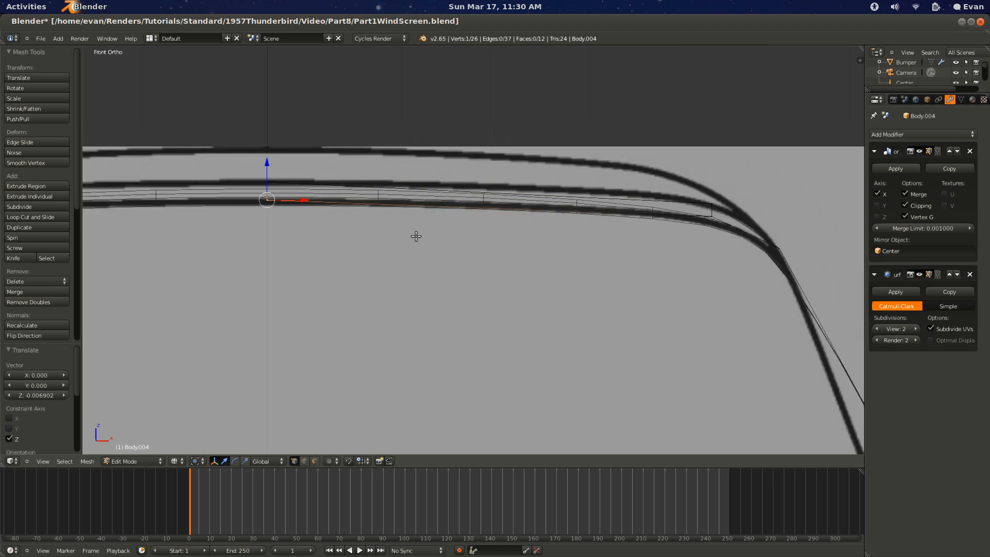
Step: Add an edge loop across the header near its outer end and raise it about 0.007 along Z
{"action": "key", "text": "z"}
{"action": "key", "text": "Tab"}
{"action": "scroll", "coordinate": [466, 261], "scroll_direction": "up", "scroll_amount": 5, "text": "ctrl"}
{"action": "key", "text": "Tab"}
{"action": "scroll", "coordinate": [508, 277], "scroll_direction": "up", "scroll_amount": 4}
{"action": "key", "text": "ctrl+r"}
{"action": "left_click", "coordinate": [444, 237]}
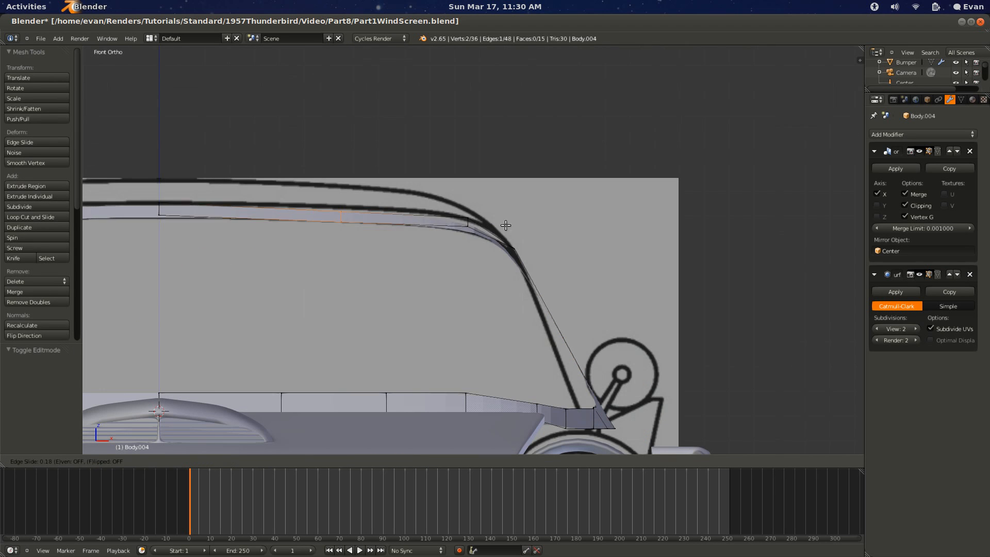
{"action": "left_click", "coordinate": [502, 225]}
{"action": "key", "text": "g"}
{"action": "key", "text": "z"}
{"action": "left_click", "coordinate": [486, 228]}
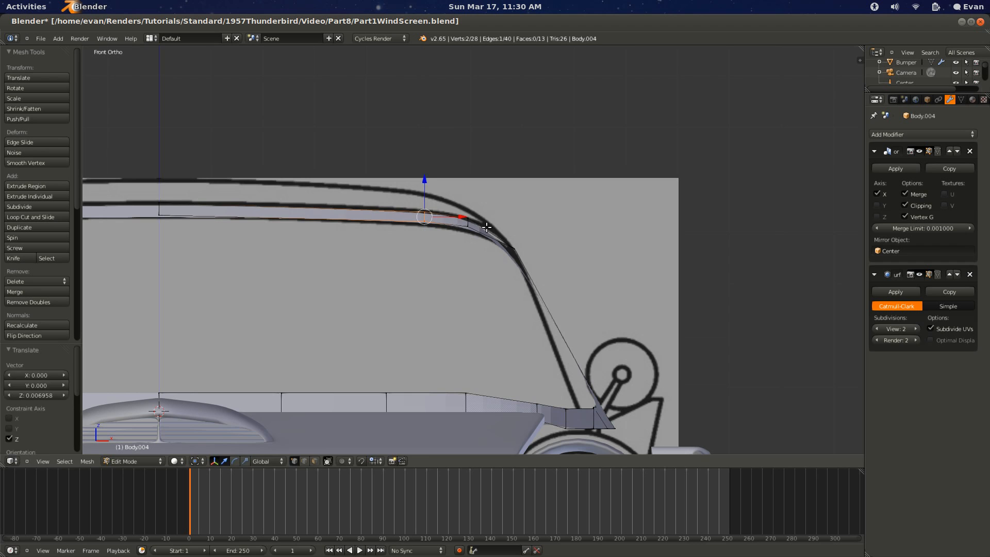
Step: Add an edge loop in the bend between header and pillar and shift it about 0.003 outward and up
{"action": "key", "text": "ctrl+r"}
{"action": "left_click", "coordinate": [501, 245]}
{"action": "left_click", "coordinate": [496, 244]}
{"action": "key", "text": "g"}
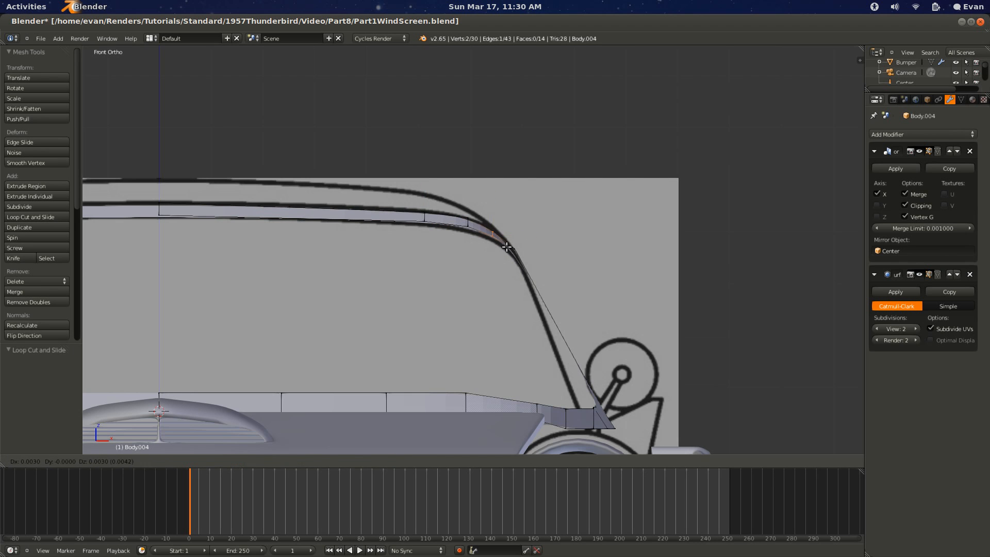
{"action": "left_click", "coordinate": [507, 248]}
Step: Move the header's centre-line edge forward along Y onto the top blueprint's windshield trim, working in wireframe
{"action": "right_click", "coordinate": [515, 246]}
{"action": "middle_click_drag", "start_coordinate": [519, 263], "coordinate": [458, 279]}
{"action": "scroll", "coordinate": [458, 279], "scroll_direction": "up", "scroll_amount": 1}
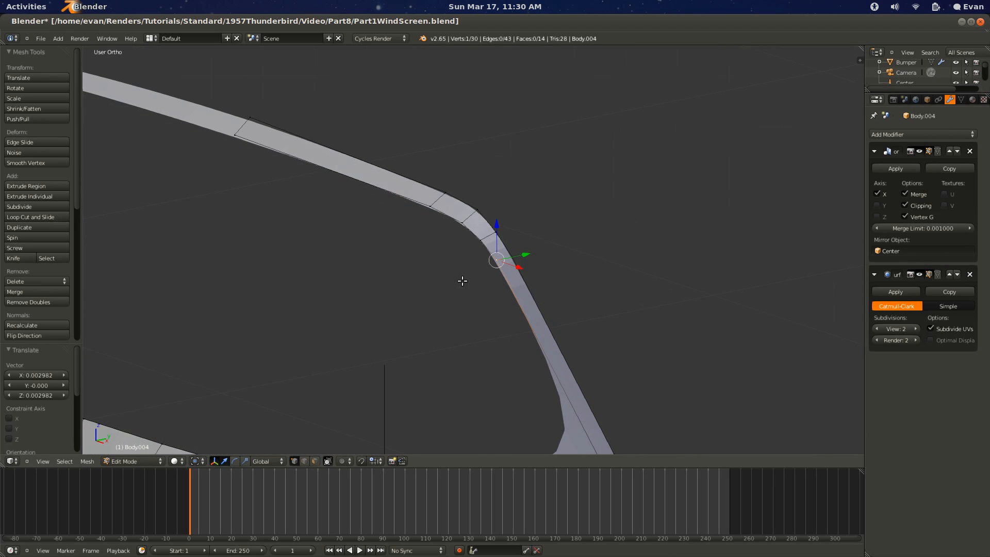
{"action": "key", "text": "KP_1"}
{"action": "key", "text": "KP_7"}
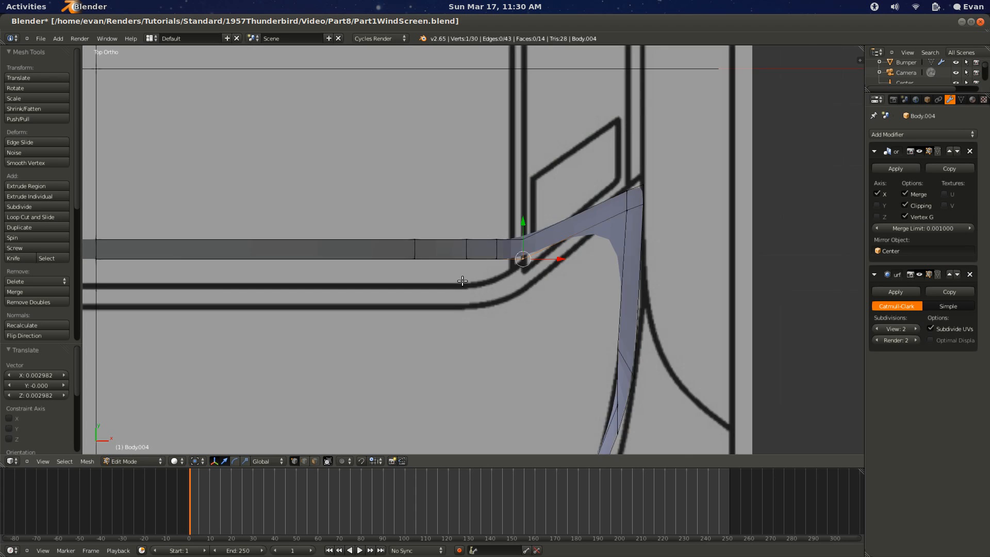
{"action": "key", "text": "z"}
{"action": "scroll", "coordinate": [501, 268], "scroll_direction": "up", "scroll_amount": 2}
{"action": "key", "text": "a"}
{"action": "scroll", "coordinate": [516, 256], "scroll_direction": "down", "scroll_amount": 4}
{"action": "scroll", "coordinate": [333, 232], "scroll_direction": "down", "scroll_amount": 3, "text": "ctrl"}
{"action": "scroll", "coordinate": [334, 232], "scroll_direction": "down", "scroll_amount": 3, "text": "ctrl"}
{"action": "key", "text": "b"}
{"action": "left_click_drag", "start_coordinate": [354, 223], "coordinate": [268, 287]}
{"action": "key", "text": "g"}
{"action": "key", "text": "y"}
{"action": "key", "text": "Escape"}
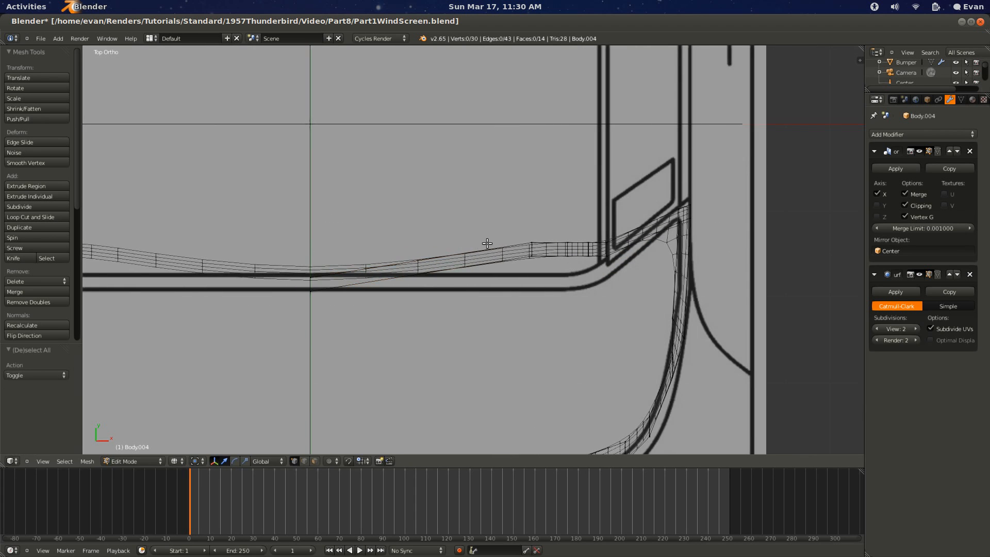
Step: Move the edge loop near the header's outer end about 0.09 forward along Y onto the top blueprint's trim
{"action": "key", "text": "g"}
{"action": "key", "text": "y"}
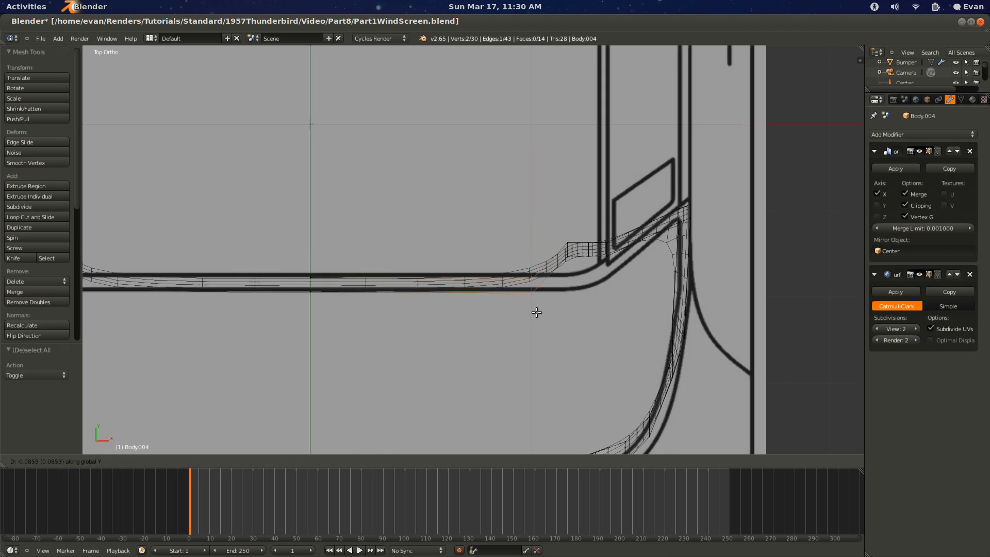
{"action": "left_click", "coordinate": [535, 309]}
{"action": "key", "text": "a"}
Step: Move the face at the header's bend forward along Y onto the start of the top blueprint's corner curve
{"action": "right_click", "coordinate": [571, 247]}
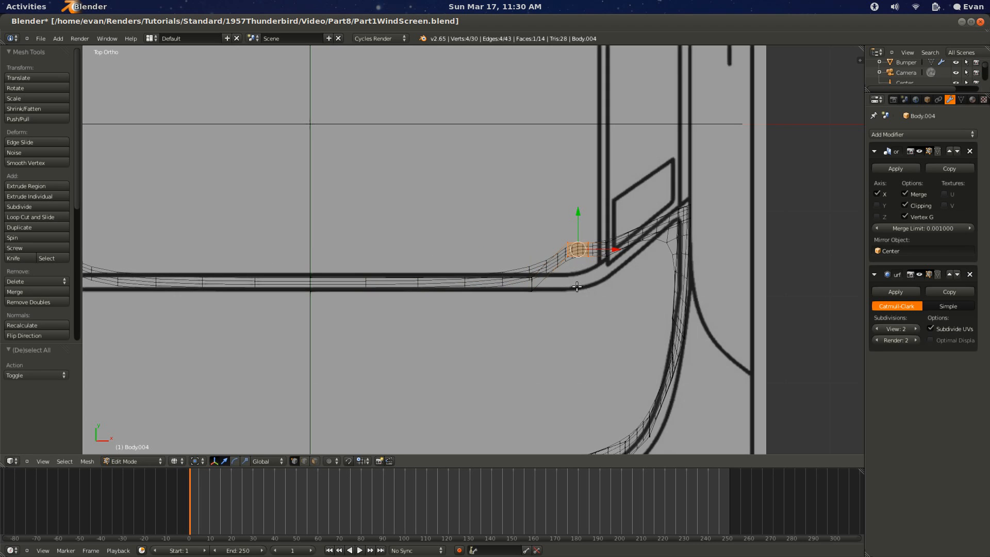
{"action": "key", "text": "g"}
{"action": "key", "text": "y"}
{"action": "left_click", "coordinate": [581, 321]}
{"action": "key", "text": "a"}
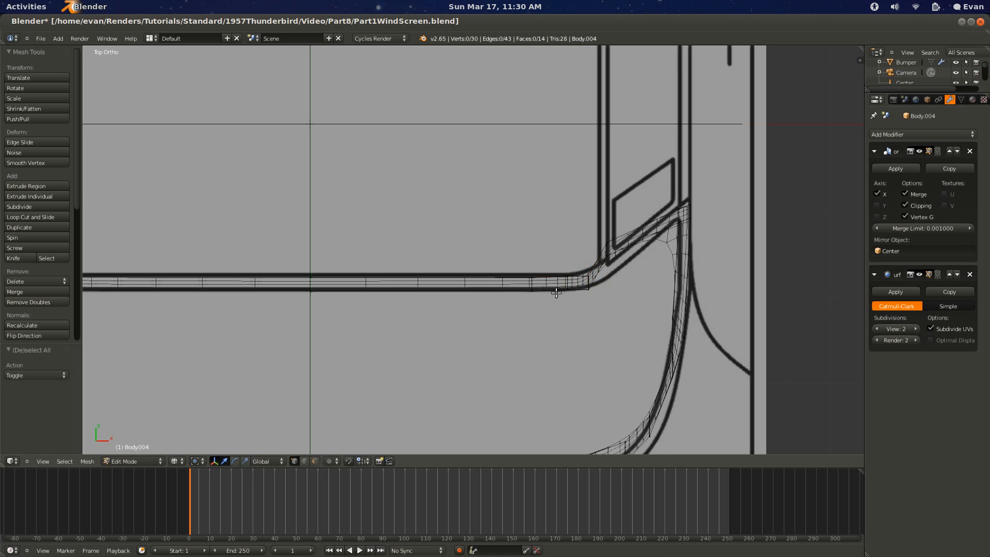
Step: Adjust the bend's outer edge along Y to follow the top blueprint's rounded windshield corner
{"action": "key", "text": "g"}
{"action": "key", "text": "y"}
{"action": "left_click", "coordinate": [594, 294]}
{"action": "scroll", "coordinate": [608, 262], "scroll_direction": "up", "scroll_amount": 6, "text": "ctrl"}
{"action": "key", "text": "a"}
Step: Move the pillar's top edge about 0.049 forward along Y onto the top blueprint's trim, and return to the solid object view
{"action": "right_click", "coordinate": [506, 246]}
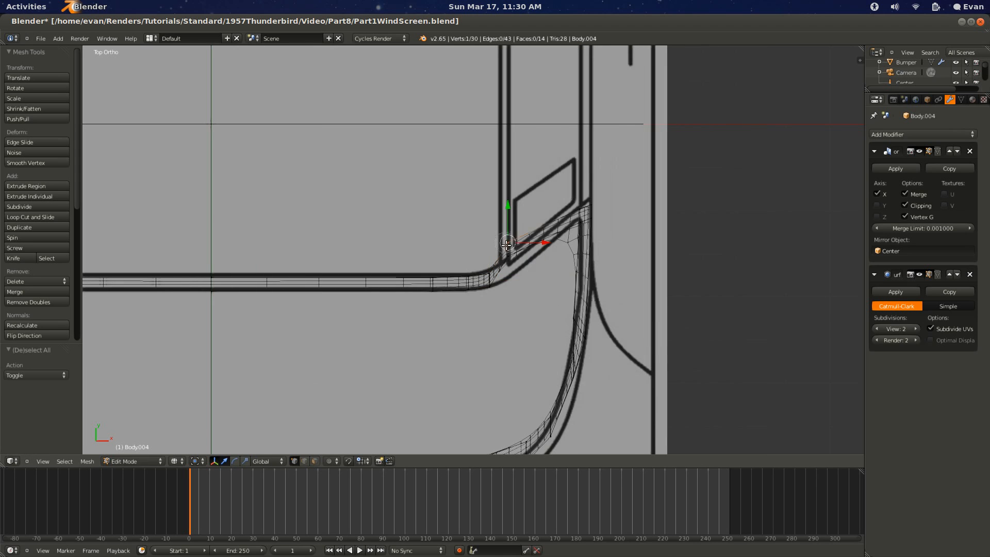
{"action": "right_click", "coordinate": [510, 257], "text": "shift"}
{"action": "key", "text": "g"}
{"action": "key", "text": "y"}
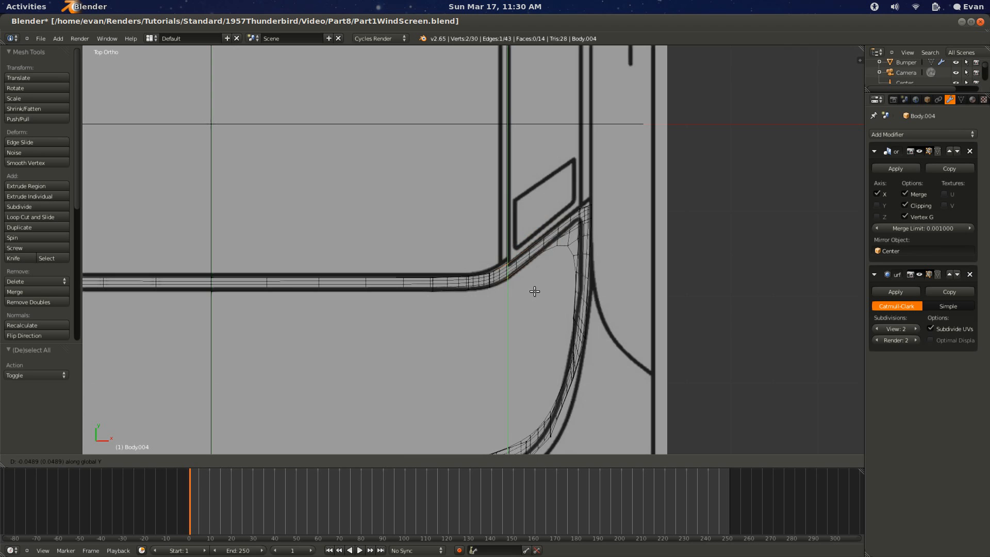
{"action": "left_click", "coordinate": [534, 291]}
{"action": "middle_click_drag", "start_coordinate": [534, 291], "coordinate": [489, 205]}
{"action": "key", "text": "Tab"}
{"action": "key", "text": "z"}
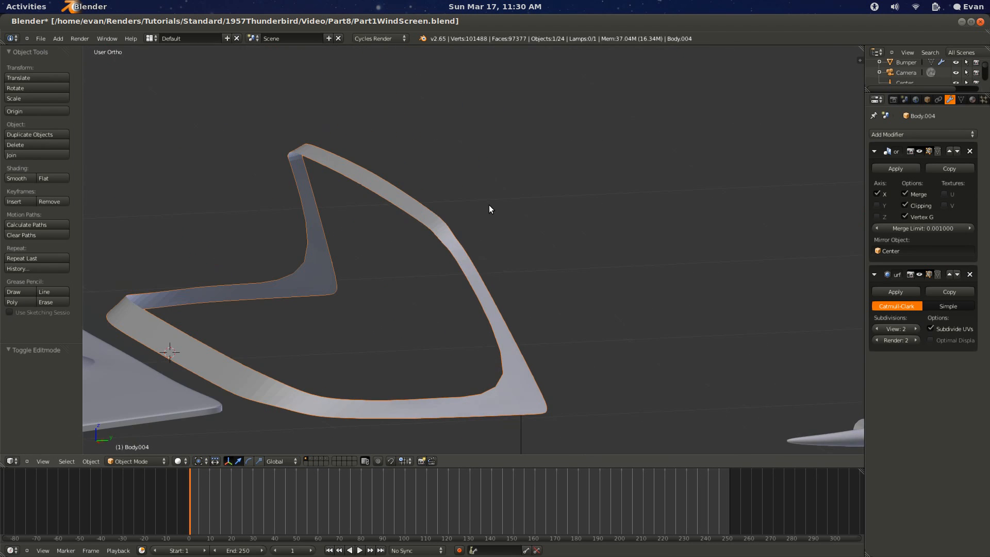
Step: Raise the header's upper centre-line vertex about 0.02 along Z to the top of the side blueprint's windshield trim
{"action": "key", "text": "KP_3"}
{"action": "scroll", "coordinate": [489, 206], "scroll_direction": "up", "scroll_amount": 3}
{"action": "key", "text": "Tab"}
{"action": "scroll", "coordinate": [438, 214], "scroll_direction": "up", "scroll_amount": 4}
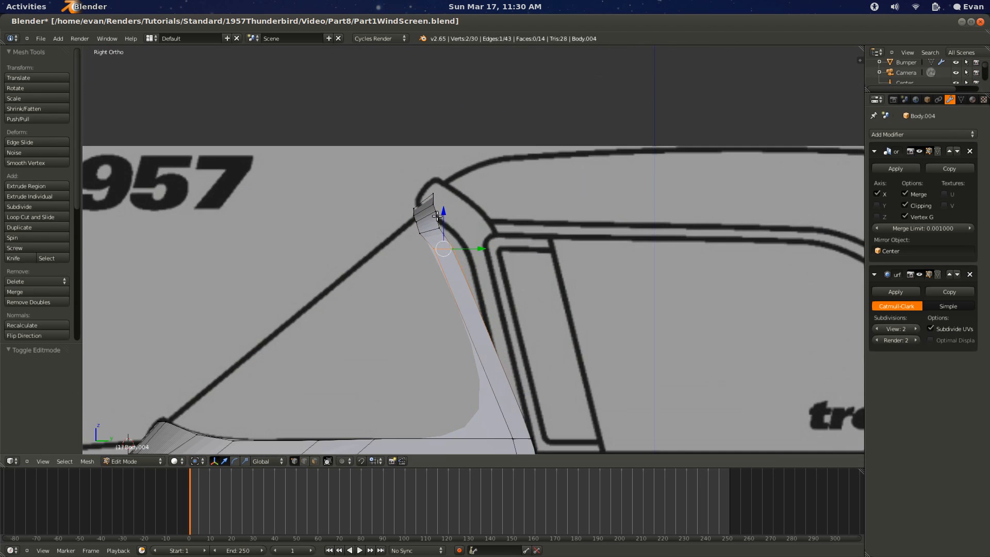
{"action": "right_click", "coordinate": [437, 216]}
{"action": "key", "text": "g"}
{"action": "key", "text": "z"}
{"action": "left_click", "coordinate": [444, 214]}
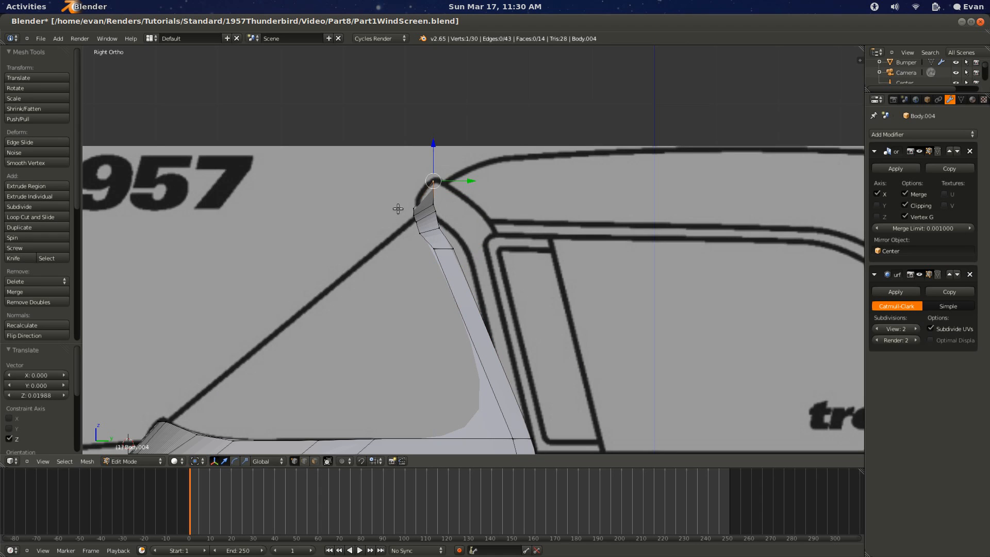
Step: Move the upper vertices of the header's next edges up and back along the side blueprint's outer trim curve
{"action": "key", "text": "g"}
{"action": "key", "text": "z"}
{"action": "left_click", "coordinate": [449, 188]}
{"action": "key", "text": "g"}
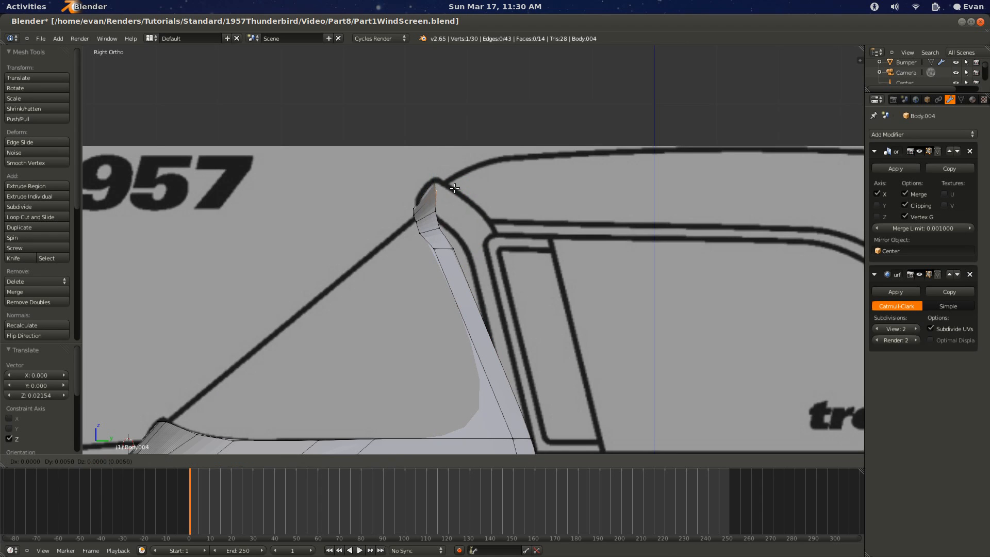
{"action": "left_click", "coordinate": [461, 183]}
{"action": "key", "text": "g"}
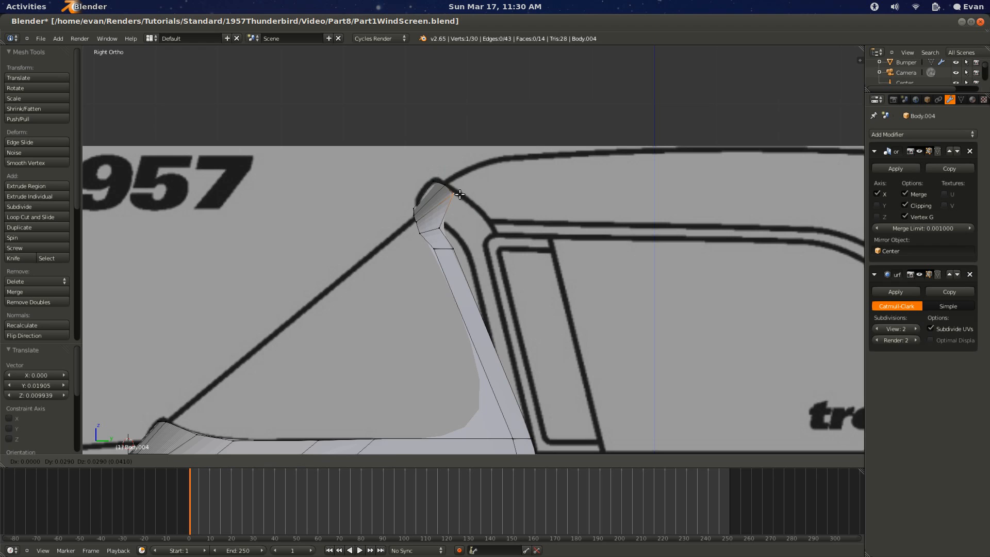
{"action": "left_click", "coordinate": [468, 199]}
Step: Move the pillar's top outer and inner vertices back and up to the side blueprint's upper pillar corner
{"action": "key", "text": "g"}
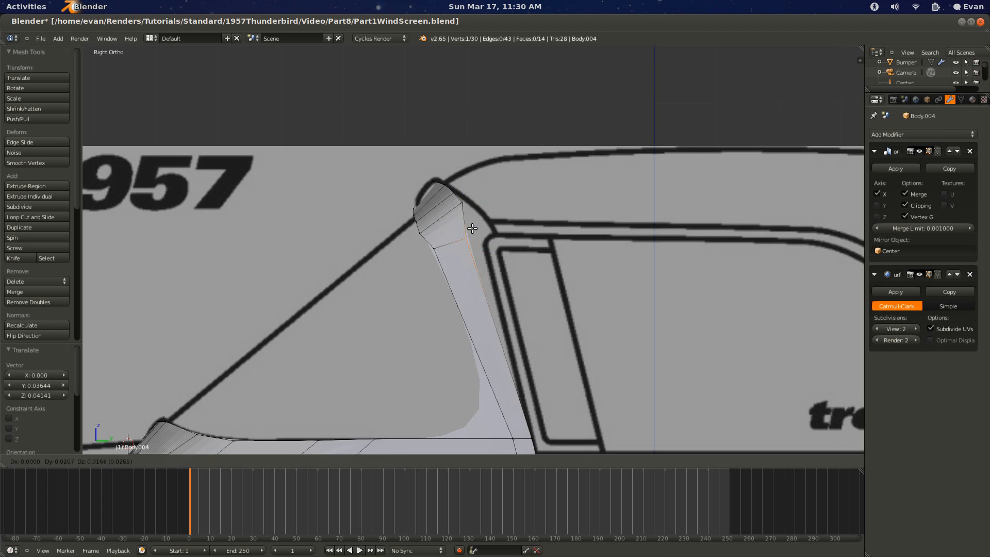
{"action": "left_click", "coordinate": [439, 204]}
{"action": "key", "text": "g"}
{"action": "left_click", "coordinate": [435, 234]}
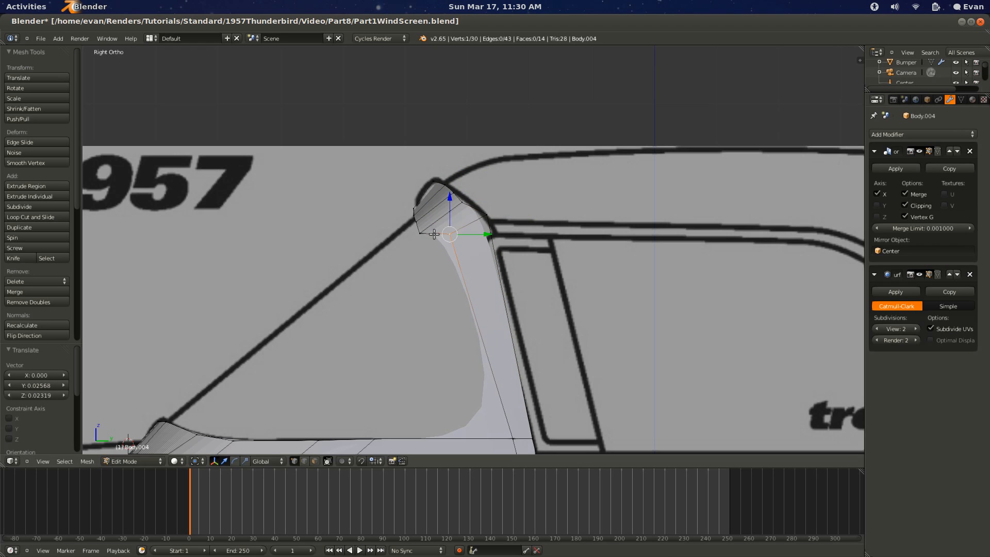
Step: Move the header bend's inner vertices up and back onto the side blueprint's inner trim curve, working in wireframe
{"action": "key", "text": "g"}
{"action": "left_click", "coordinate": [435, 208]}
{"action": "key", "text": "g"}
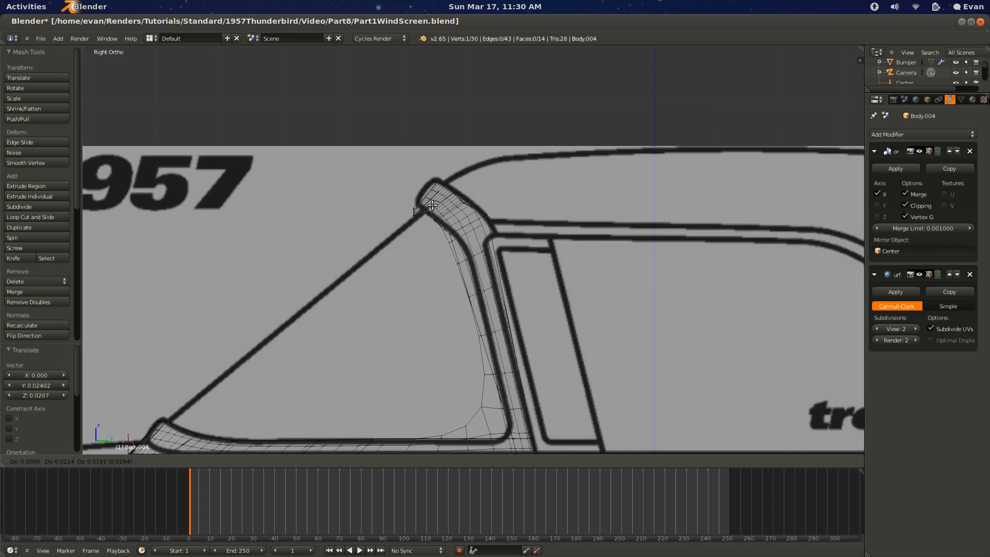
{"action": "left_click", "coordinate": [430, 207]}
{"action": "right_click", "coordinate": [436, 220]}
{"action": "key", "text": "g"}
{"action": "left_click", "coordinate": [448, 222]}
Step: Refine the inner vertices where the pillar meets the header to follow the side blueprint's rounded inner corner
{"action": "right_click", "coordinate": [447, 231]}
{"action": "key", "text": "g"}
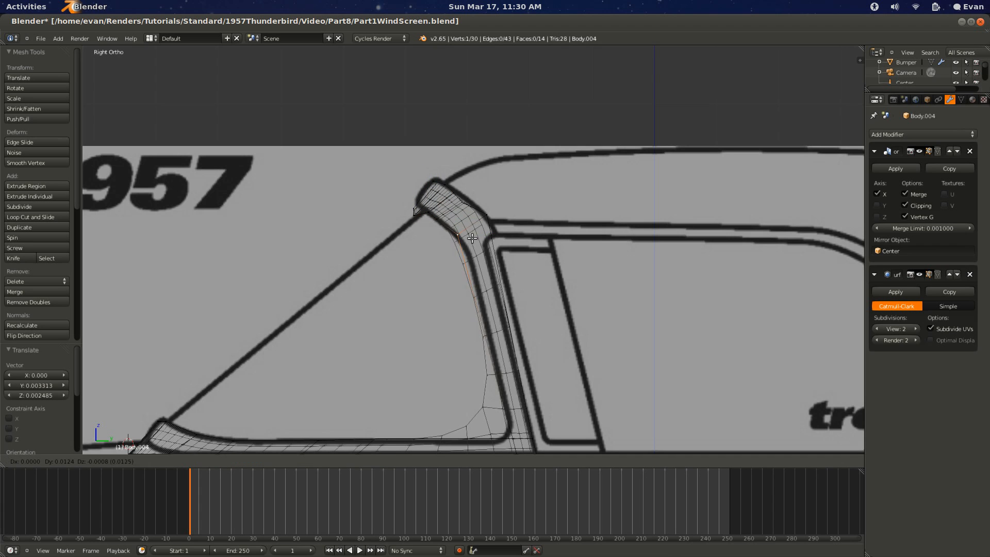
{"action": "left_click", "coordinate": [479, 248]}
{"action": "key", "text": "g"}
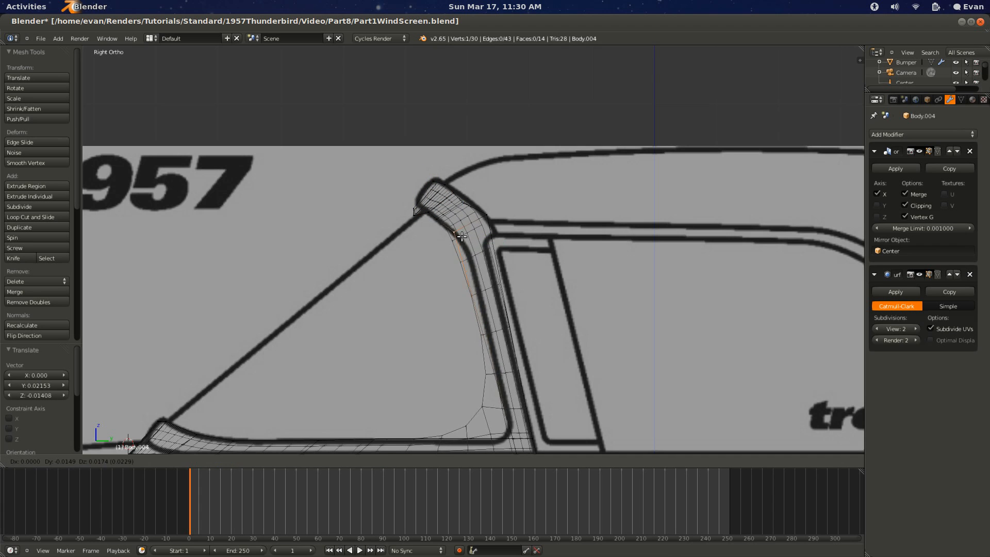
{"action": "left_click", "coordinate": [399, 217]}
Step: Adjust the lower vertices at the header's front end to the side blueprint's trim edge
{"action": "right_click", "coordinate": [414, 213]}
{"action": "key", "text": "g"}
{"action": "left_click", "coordinate": [424, 204]}
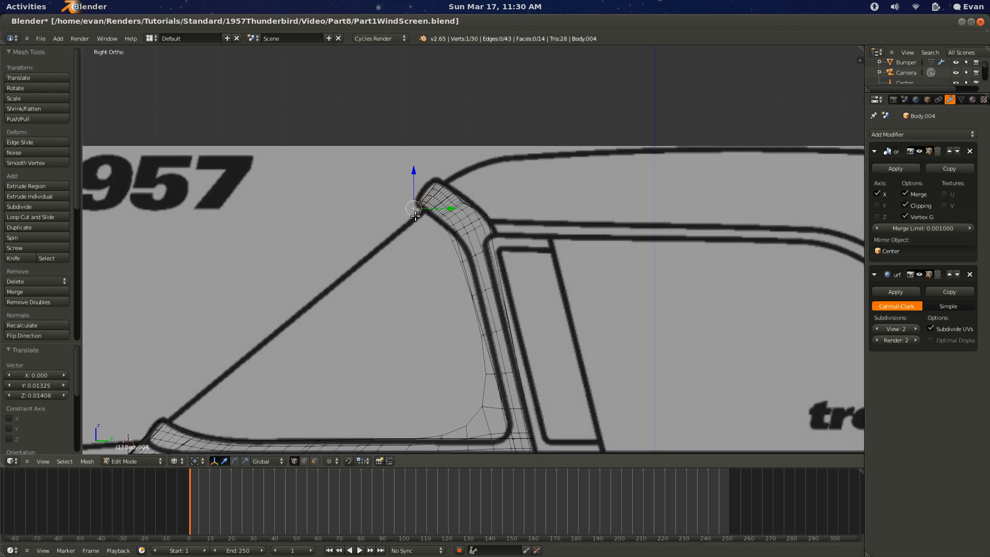
{"action": "key", "text": "g"}
{"action": "left_click", "coordinate": [416, 209]}
Step: Examine the windshield frame's shape as a solid, in perspective angles and against the side blueprint
{"action": "key", "text": "Tab"}
{"action": "key", "text": "z"}
{"action": "middle_click_drag", "start_coordinate": [440, 265], "coordinate": [427, 310]}
{"action": "scroll", "coordinate": [590, 310], "scroll_direction": "down", "scroll_amount": 2}
{"action": "scroll", "coordinate": [459, 308], "scroll_direction": "up", "scroll_amount": 2}
{"action": "scroll", "coordinate": [437, 302], "scroll_direction": "up", "scroll_amount": 2}
{"action": "scroll", "coordinate": [437, 302], "scroll_direction": "down", "scroll_amount": 6}
{"action": "key", "text": "Tab"}
{"action": "key", "text": "KP_3"}
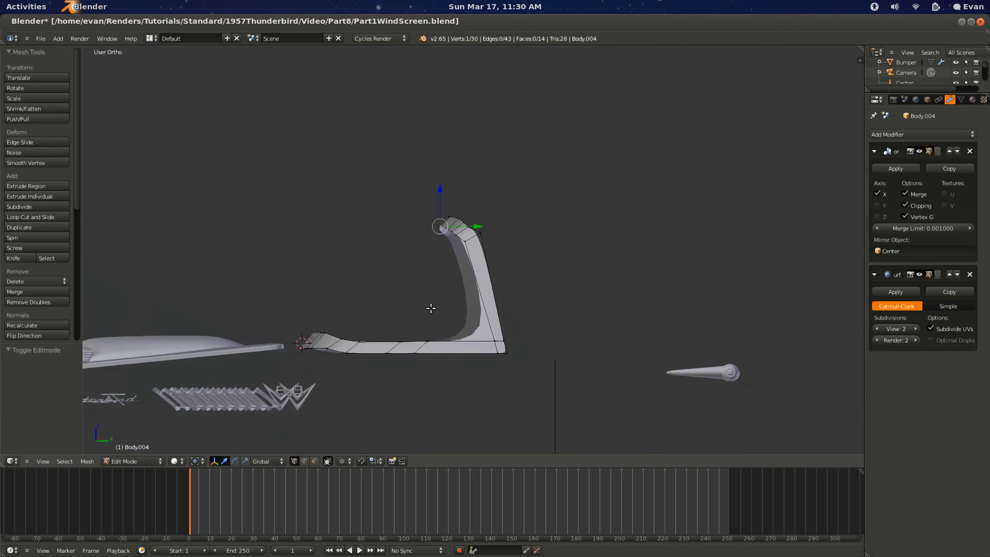
{"action": "key", "text": "Tab"}
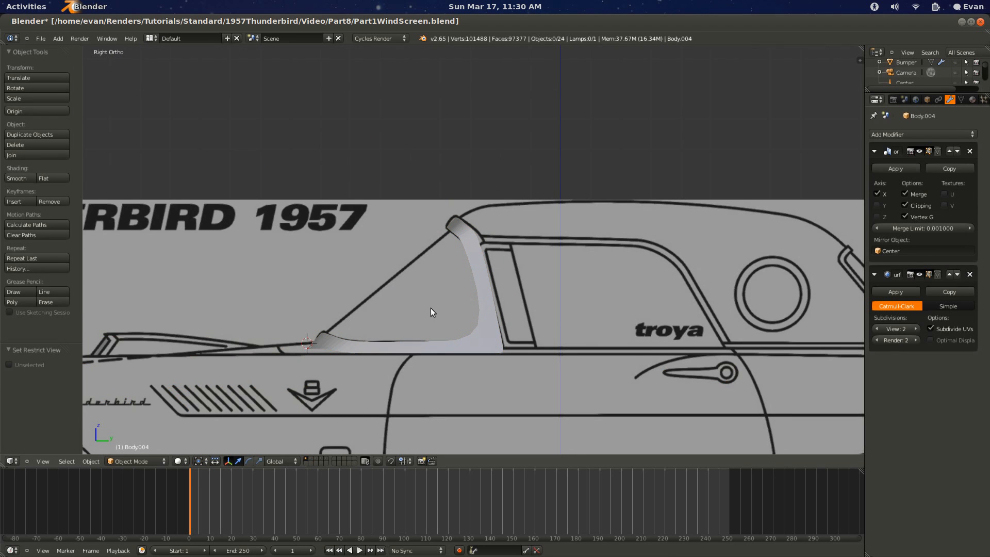
Step: Add an edge loop across the windshield frame's upper pillar, just below the header bend, working in wireframe against the side blueprint
{"action": "right_click", "coordinate": [482, 293]}
{"action": "key", "text": "Tab"}
{"action": "scroll", "coordinate": [487, 353], "scroll_direction": "up", "scroll_amount": 5}
{"action": "key", "text": "z"}
{"action": "scroll", "coordinate": [486, 353], "scroll_direction": "up", "scroll_amount": 3}
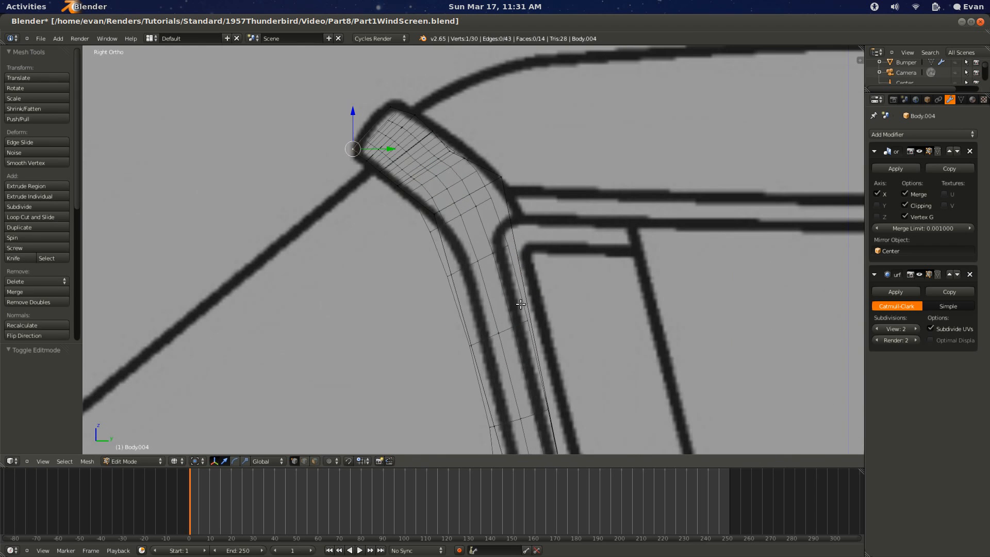
{"action": "key", "text": "ctrl+r"}
{"action": "left_click", "coordinate": [482, 322]}
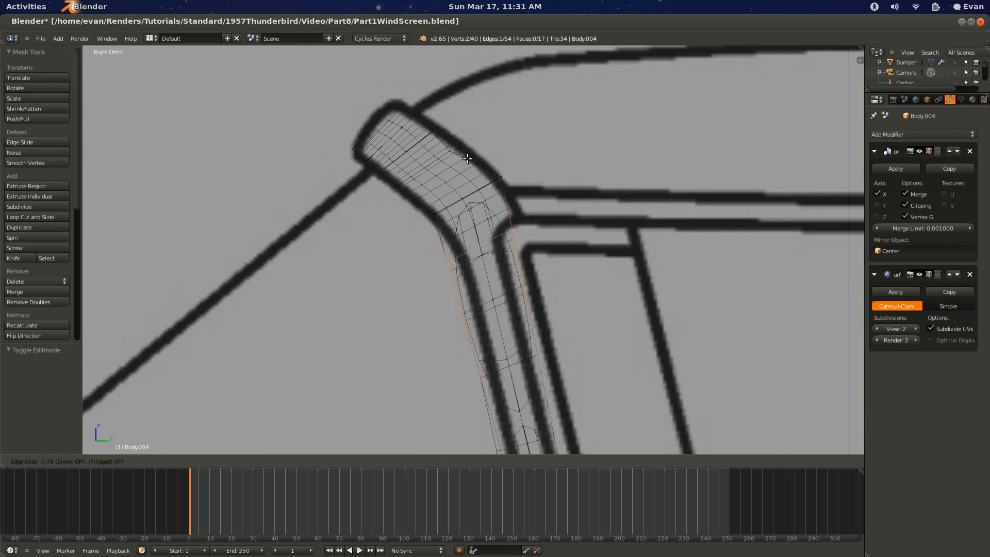
{"action": "left_click", "coordinate": [466, 230]}
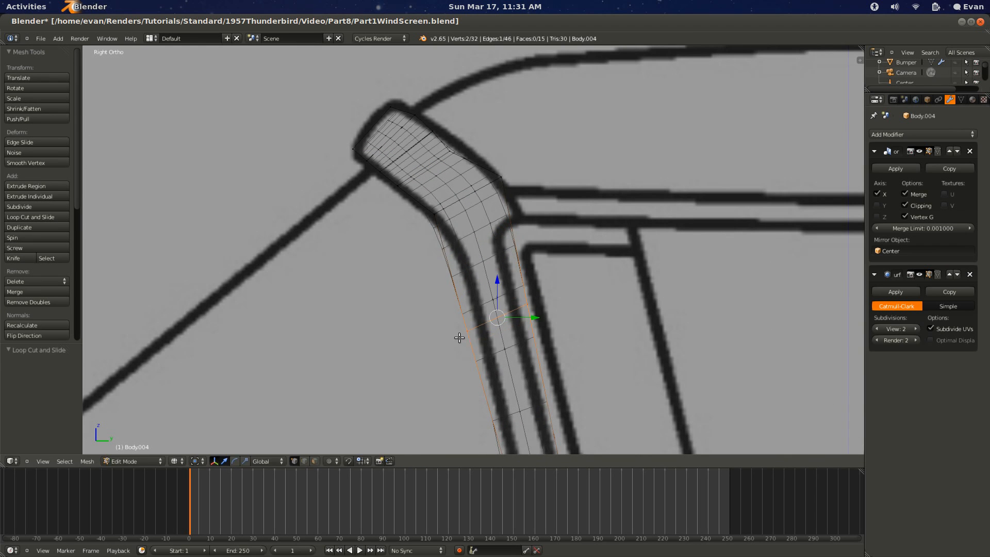
Step: Move the upper pillar's two inner vertices back onto the side blueprint's inner trim curve
{"action": "right_click", "coordinate": [460, 338]}
{"action": "key", "text": "g"}
{"action": "left_click", "coordinate": [478, 326]}
{"action": "right_click", "coordinate": [447, 247]}
{"action": "key", "text": "g"}
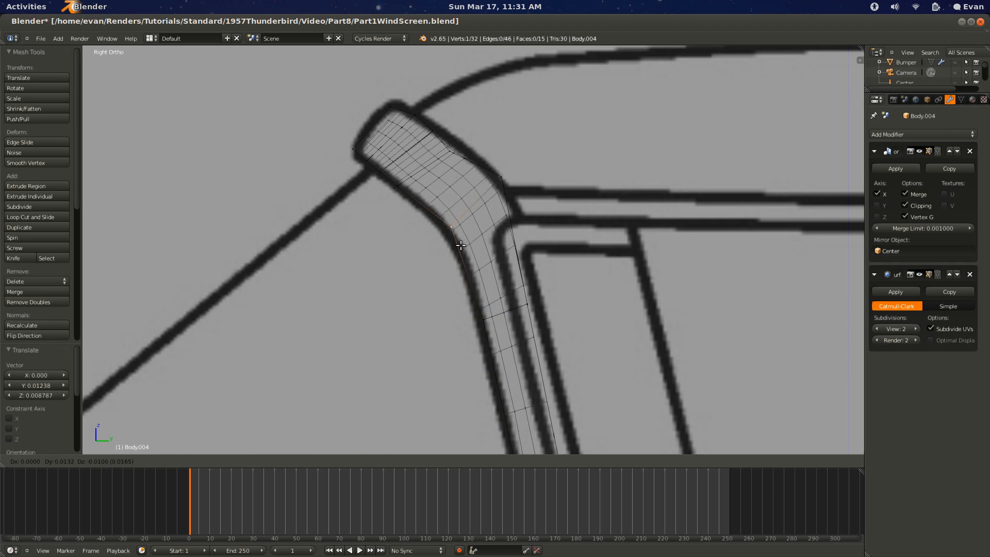
{"action": "left_click", "coordinate": [457, 248]}
Step: Compare the whole windshield frame with the side blueprint, in wireframe and as a solid
{"action": "scroll", "coordinate": [471, 396], "scroll_direction": "down", "scroll_amount": 15, "text": "shift"}
{"action": "scroll", "coordinate": [469, 408], "scroll_direction": "down", "scroll_amount": 8}
{"action": "scroll", "coordinate": [471, 407], "scroll_direction": "up", "scroll_amount": 4}
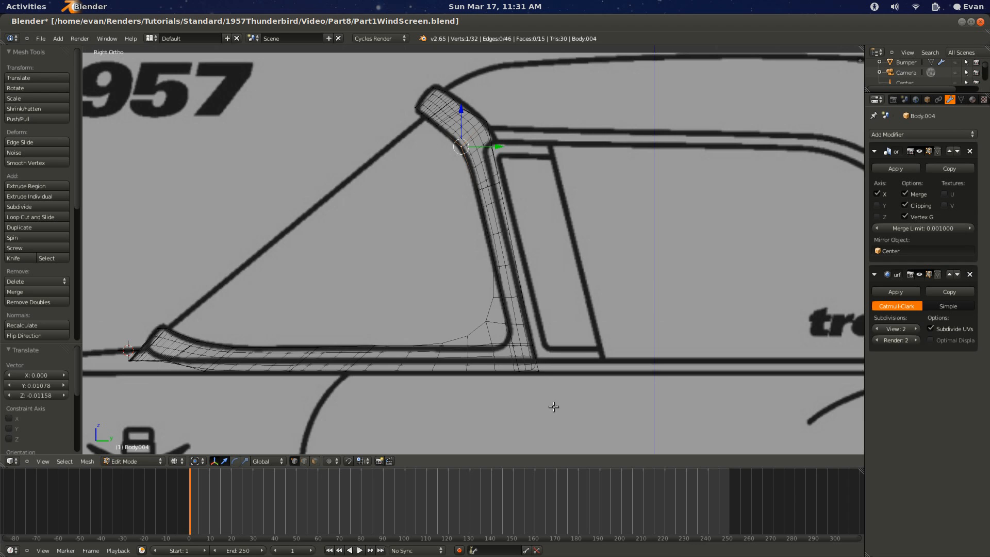
{"action": "scroll", "coordinate": [557, 411], "scroll_direction": "down", "scroll_amount": 3}
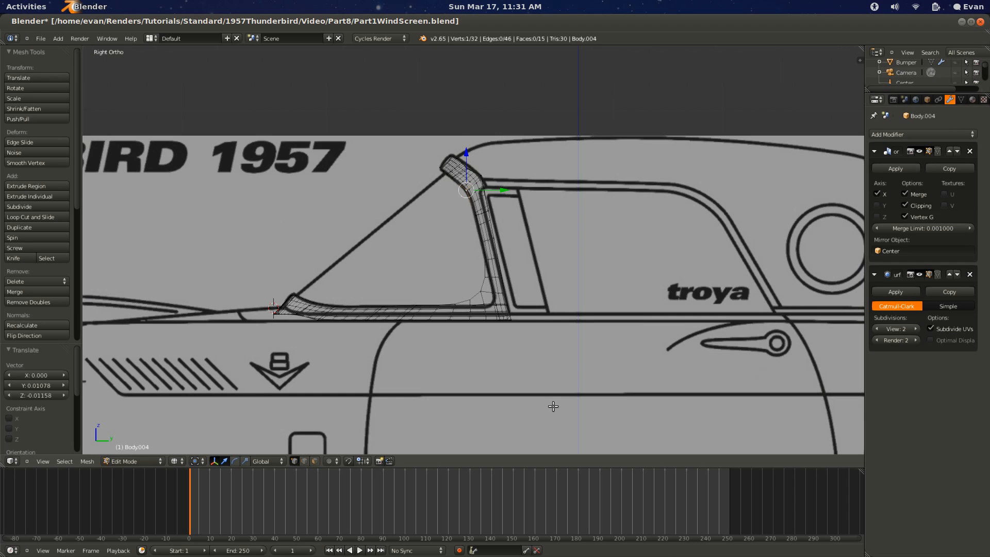
{"action": "scroll", "coordinate": [553, 406], "scroll_direction": "up", "scroll_amount": 3}
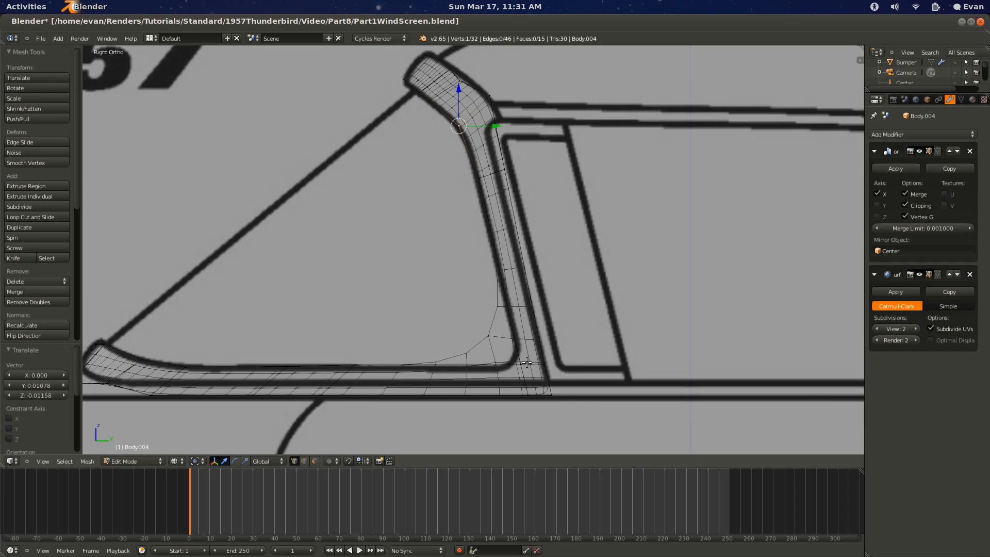
{"action": "scroll", "coordinate": [527, 363], "scroll_direction": "down", "scroll_amount": 4}
{"action": "scroll", "coordinate": [642, 349], "scroll_direction": "up", "scroll_amount": 3, "text": "ctrl"}
{"action": "scroll", "coordinate": [403, 407], "scroll_direction": "down", "scroll_amount": 2}
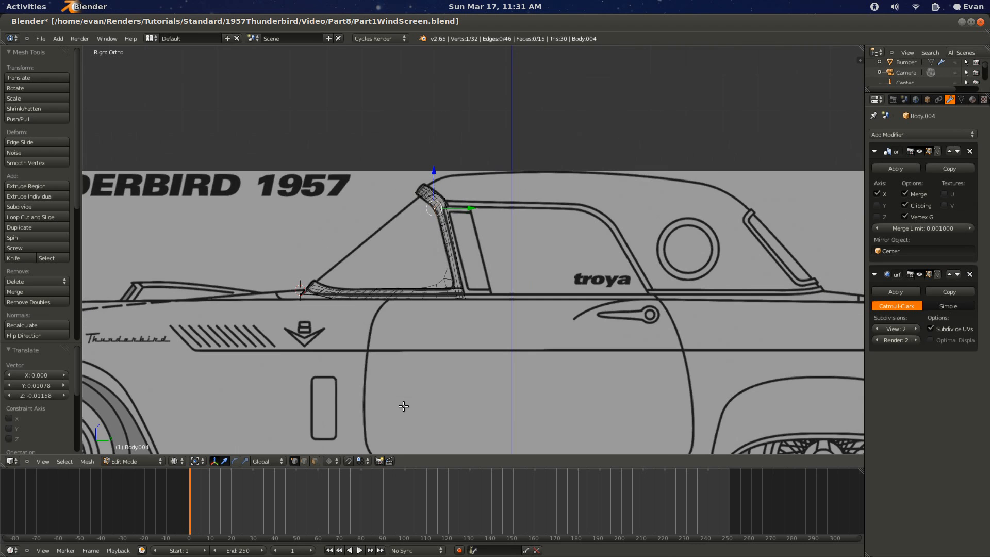
{"action": "scroll", "coordinate": [411, 403], "scroll_direction": "up", "scroll_amount": 6, "text": "ctrl"}
{"action": "scroll", "coordinate": [412, 402], "scroll_direction": "down", "scroll_amount": 6, "text": "ctrl"}
{"action": "scroll", "coordinate": [457, 392], "scroll_direction": "up", "scroll_amount": 7}
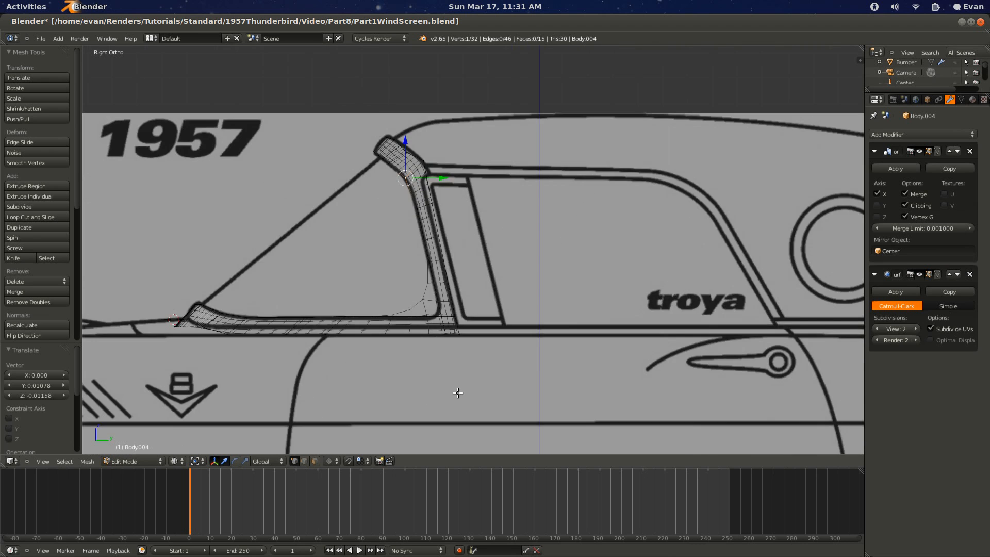
{"action": "key", "text": "Tab"}
{"action": "key", "text": "Tab"}
{"action": "scroll", "coordinate": [437, 166], "scroll_direction": "down", "scroll_amount": 4}
{"action": "scroll", "coordinate": [437, 166], "scroll_direction": "up", "scroll_amount": 3, "text": "shift"}
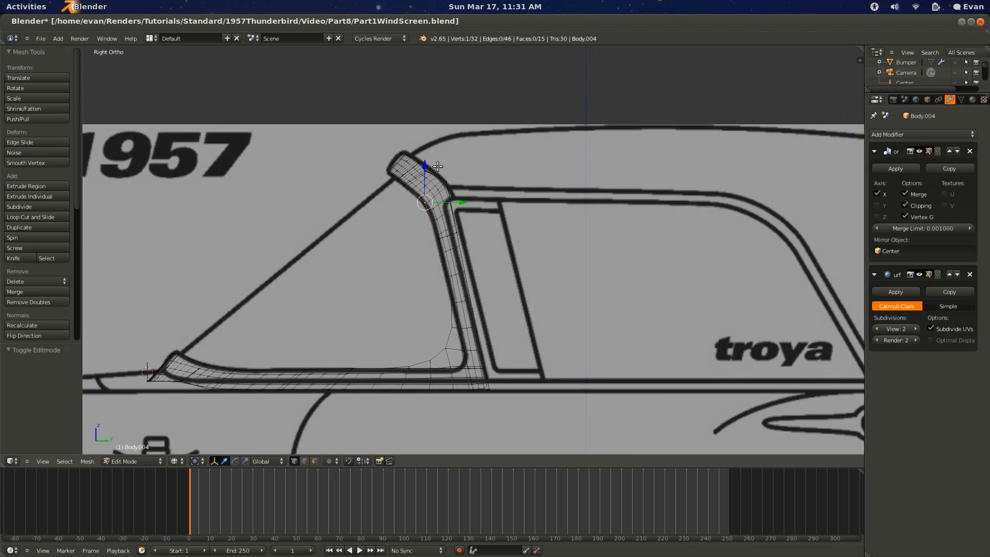
{"action": "scroll", "coordinate": [472, 354], "scroll_direction": "up", "scroll_amount": 2}
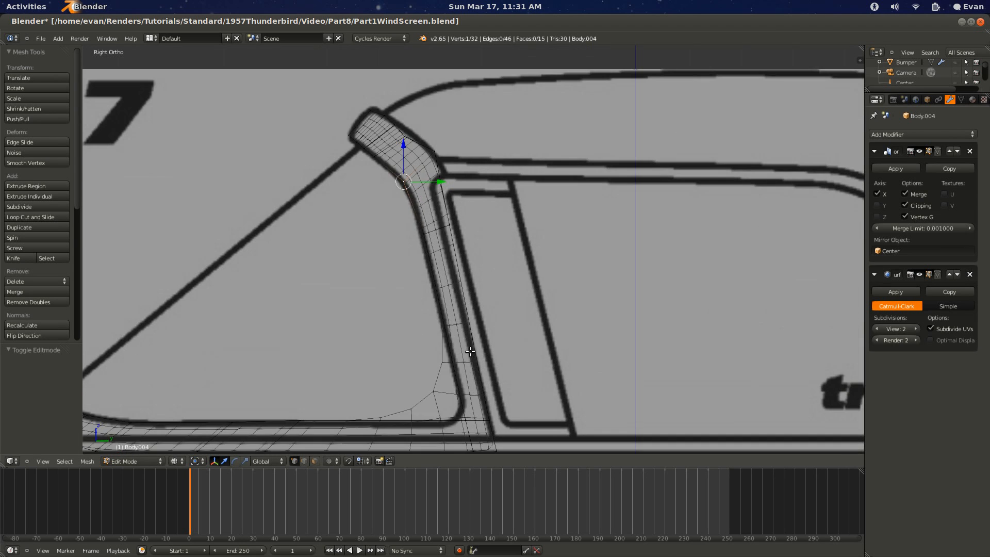
{"action": "key", "text": "z"}
{"action": "scroll", "coordinate": [470, 352], "scroll_direction": "up", "scroll_amount": 1}
{"action": "scroll", "coordinate": [453, 426], "scroll_direction": "down", "scroll_amount": 1}
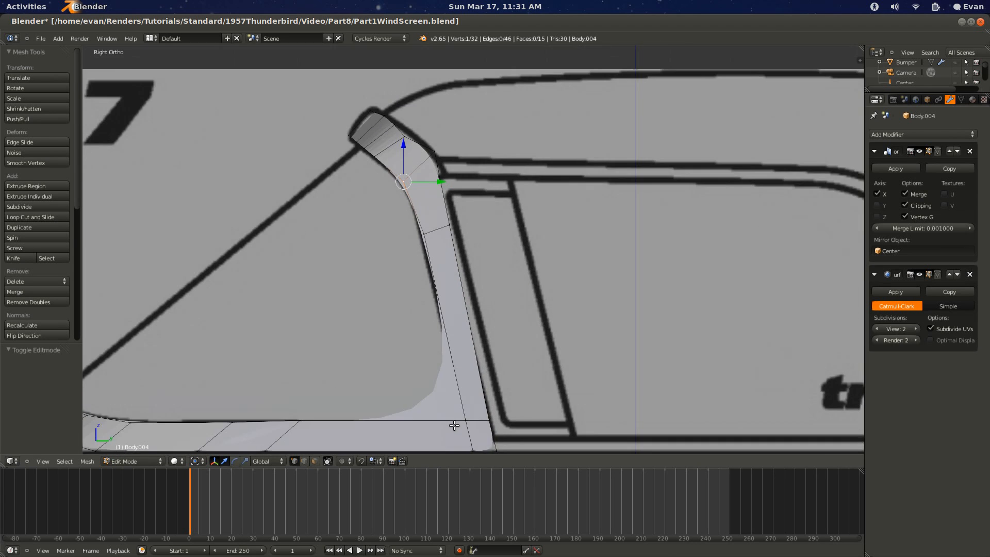
Step: Add two edge loops across the upper pillar, close below the header bend, to tighten the corner
{"action": "scroll", "coordinate": [453, 425], "scroll_direction": "up", "scroll_amount": 1}
{"action": "right_click", "coordinate": [443, 221]}
{"action": "key", "text": "z"}
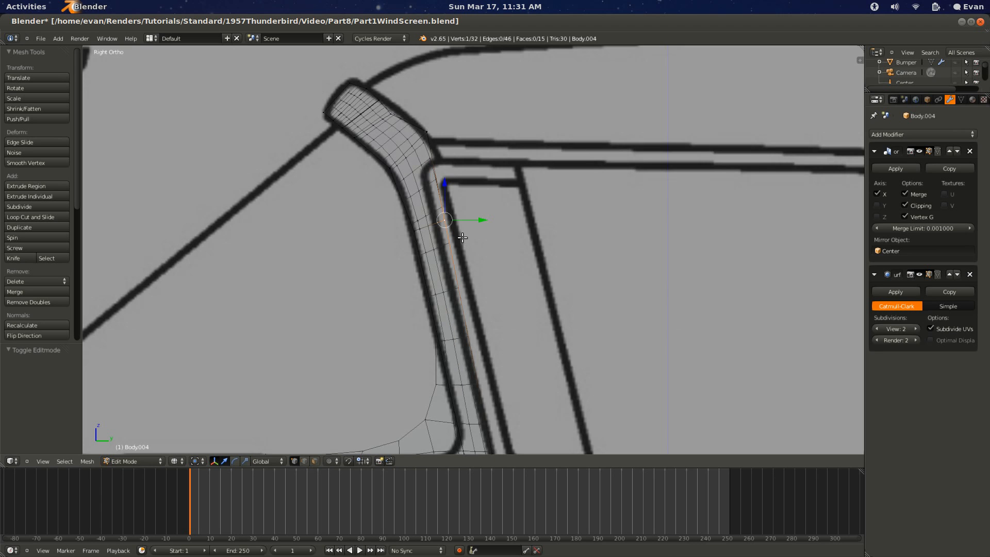
{"action": "key", "text": "ctrl+r"}
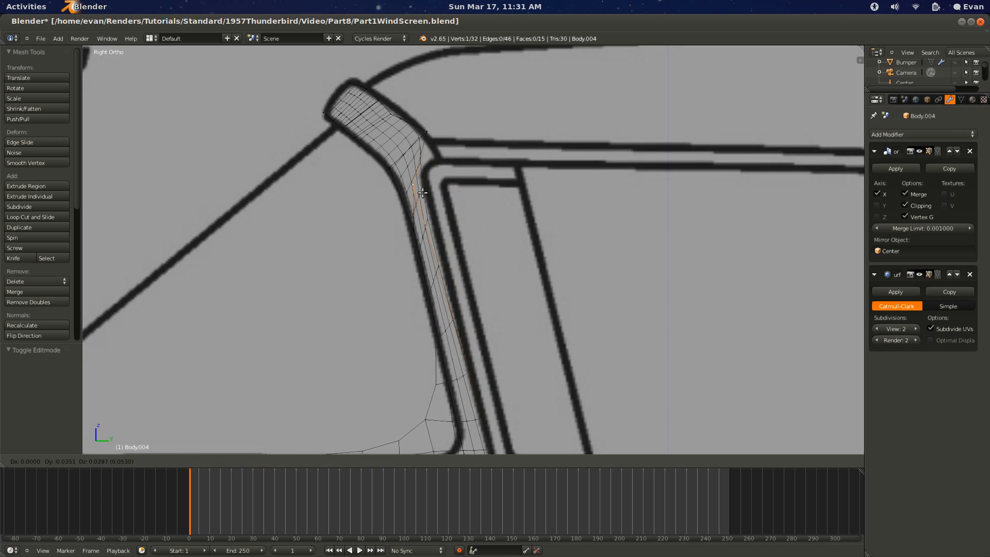
{"action": "left_click", "coordinate": [421, 166]}
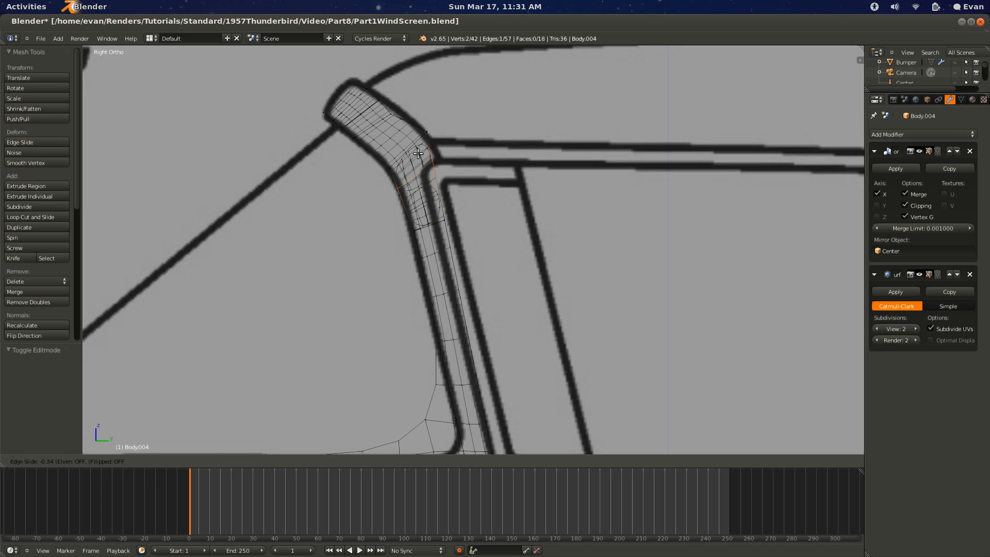
{"action": "left_click", "coordinate": [418, 151]}
{"action": "key", "text": "ctrl+r"}
{"action": "left_click", "coordinate": [444, 198]}
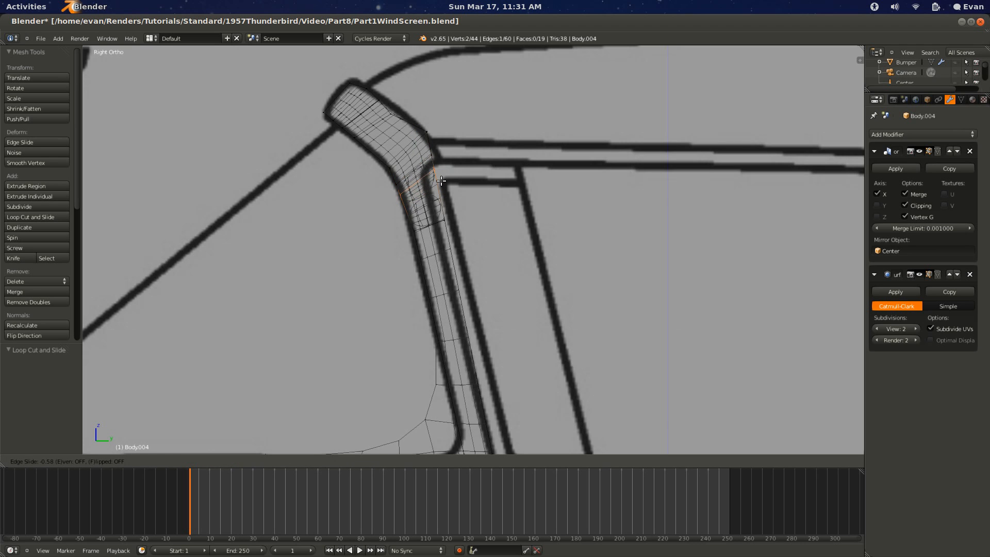
{"action": "left_click", "coordinate": [441, 181]}
Step: Move the upper pillar's outer vertices forward and down onto the side blueprint's outer trim edge, and review the solid shape
{"action": "right_click", "coordinate": [437, 172]}
{"action": "key", "text": "g"}
{"action": "left_click", "coordinate": [426, 184]}
{"action": "right_click", "coordinate": [449, 230]}
{"action": "key", "text": "g"}
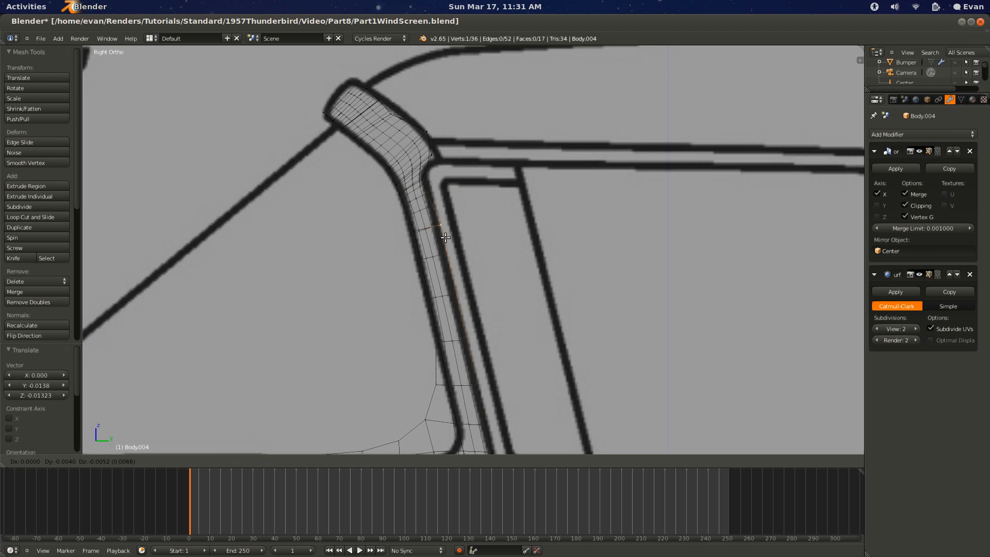
{"action": "left_click", "coordinate": [445, 238]}
{"action": "scroll", "coordinate": [464, 319], "scroll_direction": "down", "scroll_amount": 4, "text": "shift"}
{"action": "key", "text": "Tab"}
{"action": "key", "text": "z"}
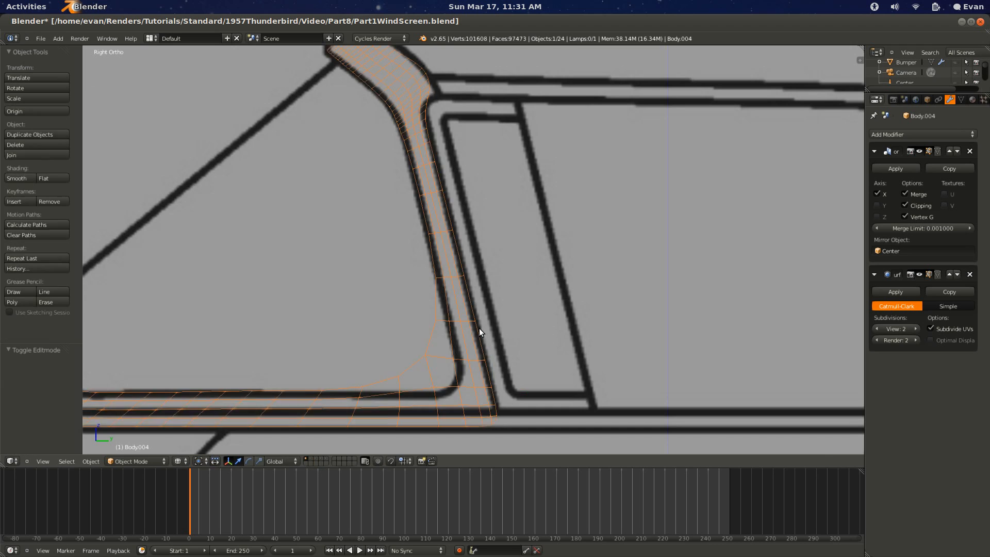
{"action": "scroll", "coordinate": [478, 328], "scroll_direction": "down", "scroll_amount": 2}
Step: Add an edge loop at the pillar-header joint and pull its outer vertex back toward the blueprint's pointed rear corner
{"action": "key", "text": "Tab"}
{"action": "key", "text": "ctrl+r"}
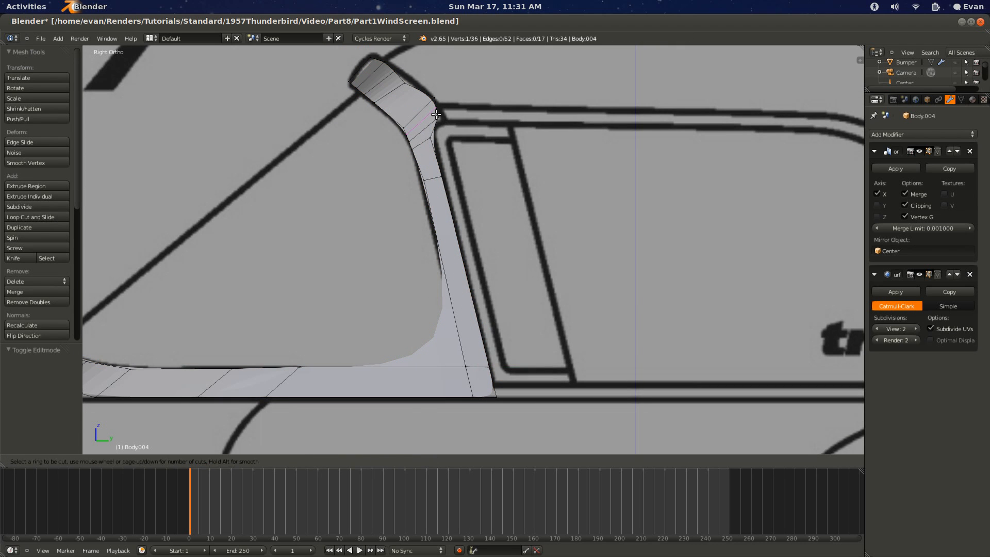
{"action": "left_click", "coordinate": [442, 120]}
{"action": "right_click", "coordinate": [444, 119]}
{"action": "key", "text": "g"}
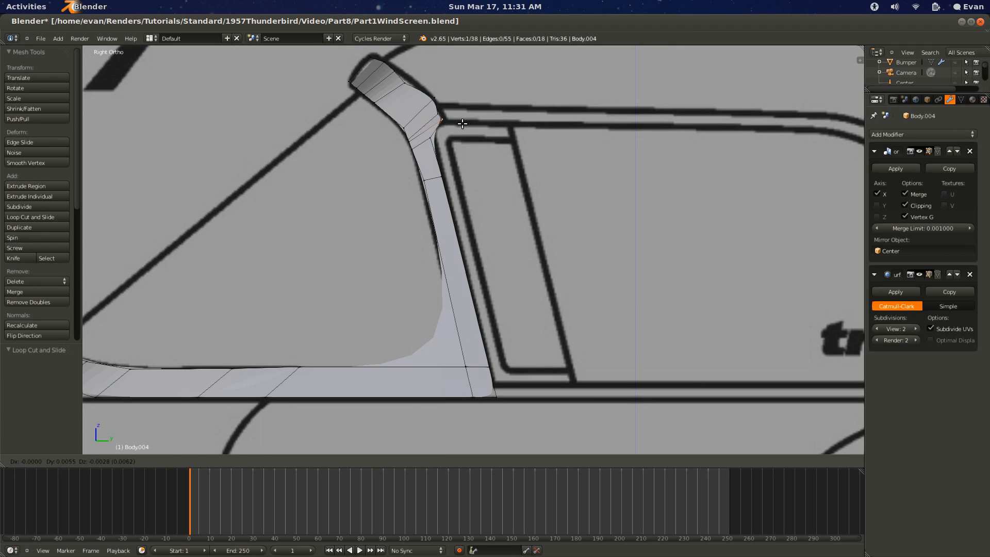
{"action": "left_click", "coordinate": [462, 123]}
{"action": "scroll", "coordinate": [456, 263], "scroll_direction": "up", "scroll_amount": 4}
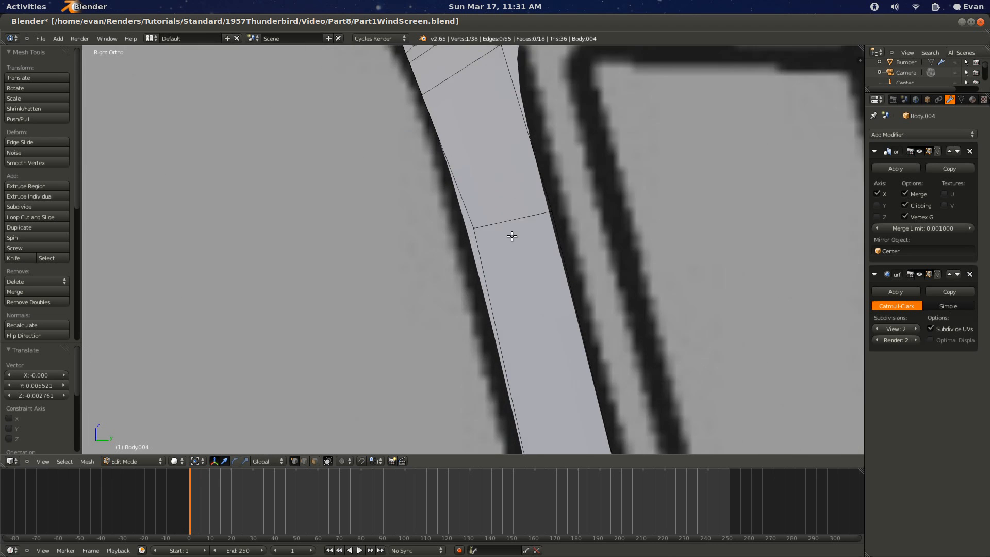
{"action": "scroll", "coordinate": [512, 236], "scroll_direction": "down", "scroll_amount": 2}
{"action": "key", "text": "g"}
{"action": "left_click", "coordinate": [497, 235]}
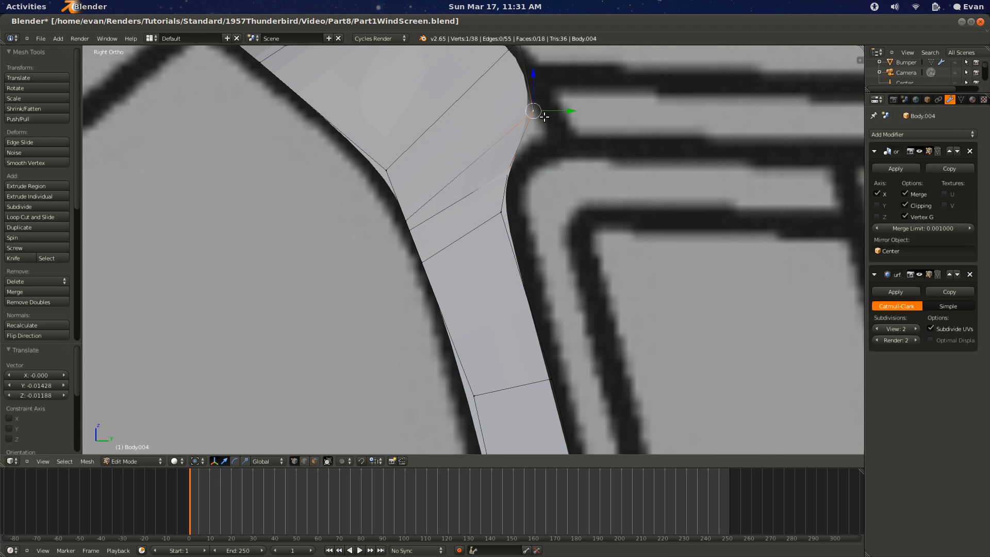
{"action": "key", "text": "g"}
{"action": "left_click", "coordinate": [564, 134]}
Step: Move the new loop's inner vertex up and forward onto the blueprint's inner trim curve
{"action": "right_click", "coordinate": [405, 212]}
{"action": "key", "text": "g"}
{"action": "left_click", "coordinate": [394, 198]}
{"action": "scroll", "coordinate": [421, 203], "scroll_direction": "down", "scroll_amount": 4}
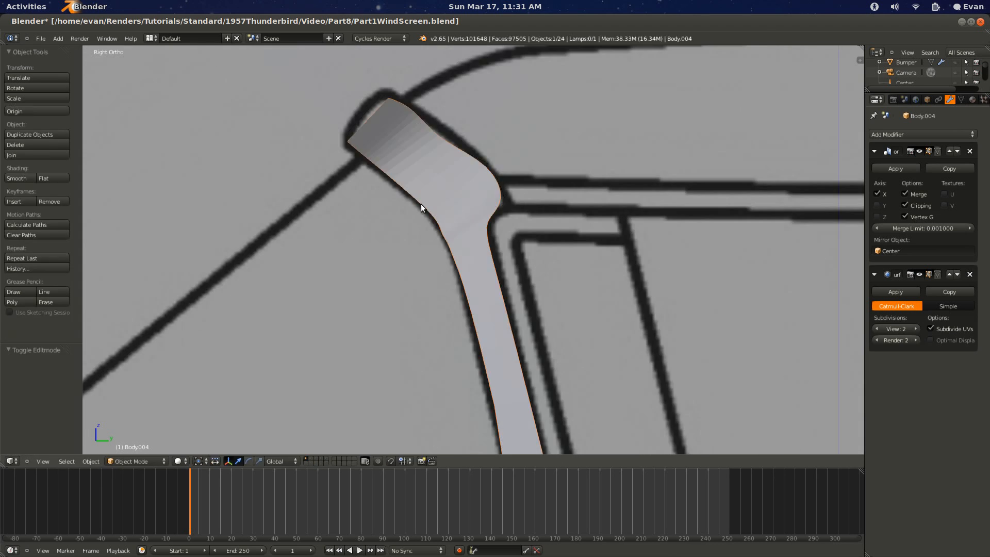
{"action": "key", "text": "Tab"}
{"action": "key", "text": "Tab"}
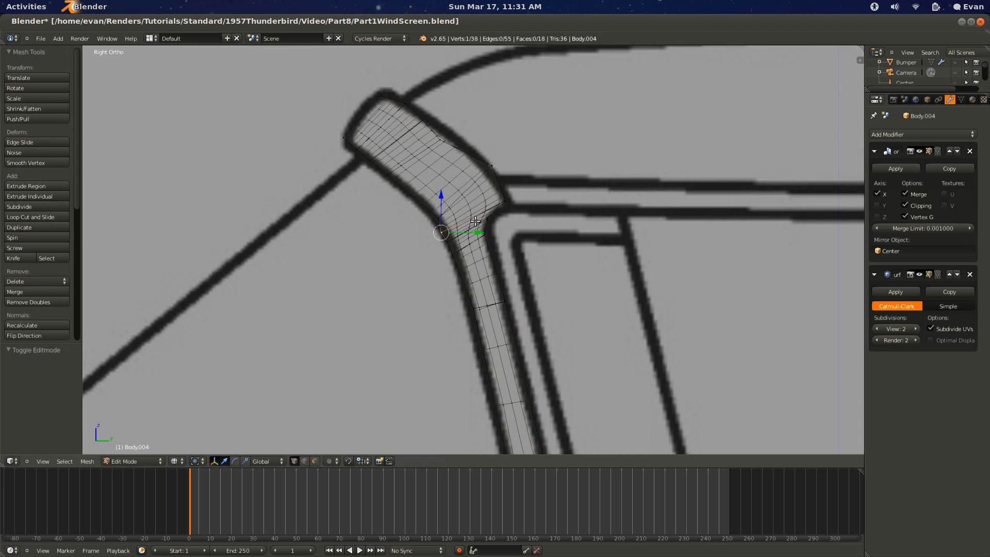
Step: Fit the header's upper edge vertices to the side blueprint's upper trim line, from the rear corner forward
{"action": "right_click", "coordinate": [494, 167]}
{"action": "key", "text": "g"}
{"action": "left_click", "coordinate": [496, 181]}
{"action": "key", "text": "g"}
{"action": "left_click", "coordinate": [432, 125]}
{"action": "right_click", "coordinate": [430, 147]}
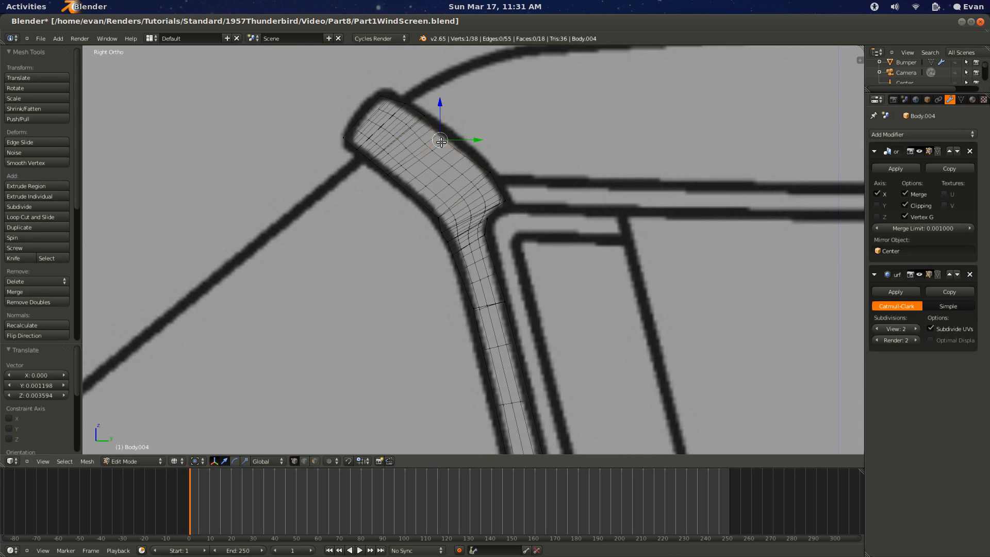
{"action": "key", "text": "g"}
{"action": "left_click", "coordinate": [438, 142]}
Step: Orbit around the frame and examine how smoothly the pillar meets the header
{"action": "key", "text": "Tab"}
{"action": "scroll", "coordinate": [515, 271], "scroll_direction": "down", "scroll_amount": 3}
{"action": "middle_click_drag", "start_coordinate": [515, 271], "coordinate": [467, 294]}
{"action": "scroll", "coordinate": [507, 301], "scroll_direction": "up", "scroll_amount": 4}
{"action": "key", "text": "Tab"}
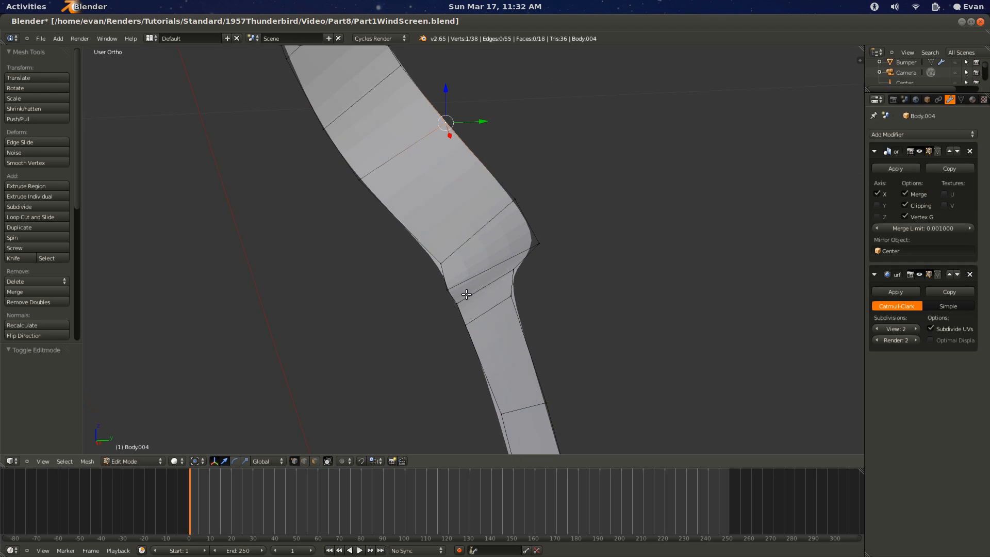
{"action": "scroll", "coordinate": [457, 296], "scroll_direction": "down", "scroll_amount": 7}
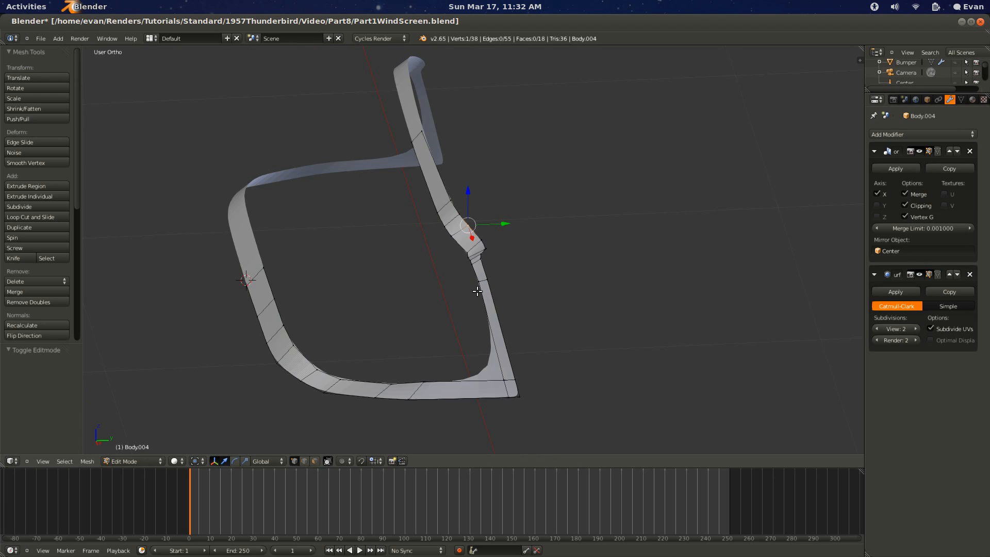
{"action": "key", "text": "ctrl+r"}
{"action": "key", "text": "Escape"}
{"action": "scroll", "coordinate": [474, 249], "scroll_direction": "up", "scroll_amount": 6}
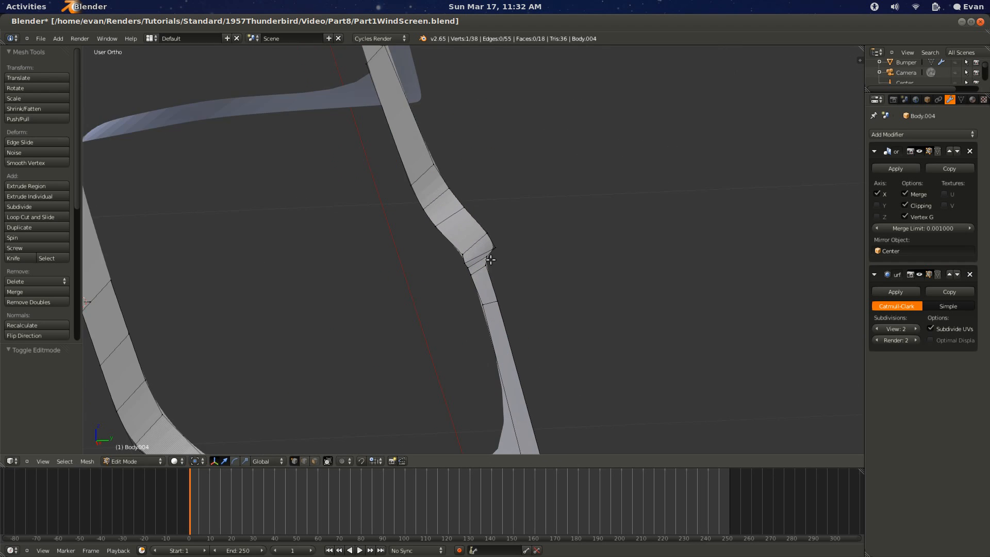
{"action": "scroll", "coordinate": [522, 239], "scroll_direction": "down", "scroll_amount": 5}
{"action": "scroll", "coordinate": [494, 289], "scroll_direction": "up", "scroll_amount": 6}
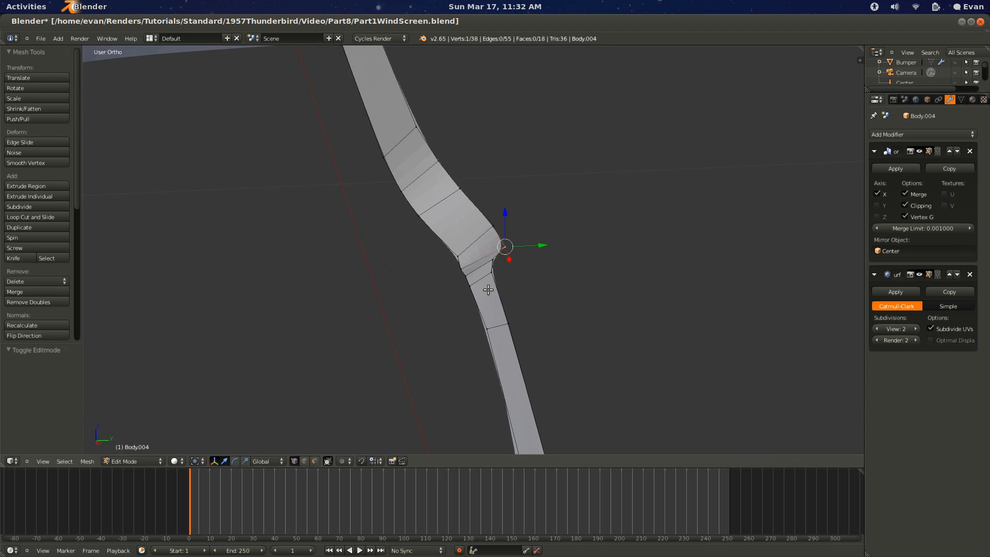
Step: Delete all vertices along the outer edge of the pillar and header
{"action": "right_click", "coordinate": [494, 289], "text": "alt"}
{"action": "scroll", "coordinate": [494, 289], "scroll_direction": "down", "scroll_amount": 5}
{"action": "key", "text": "x"}
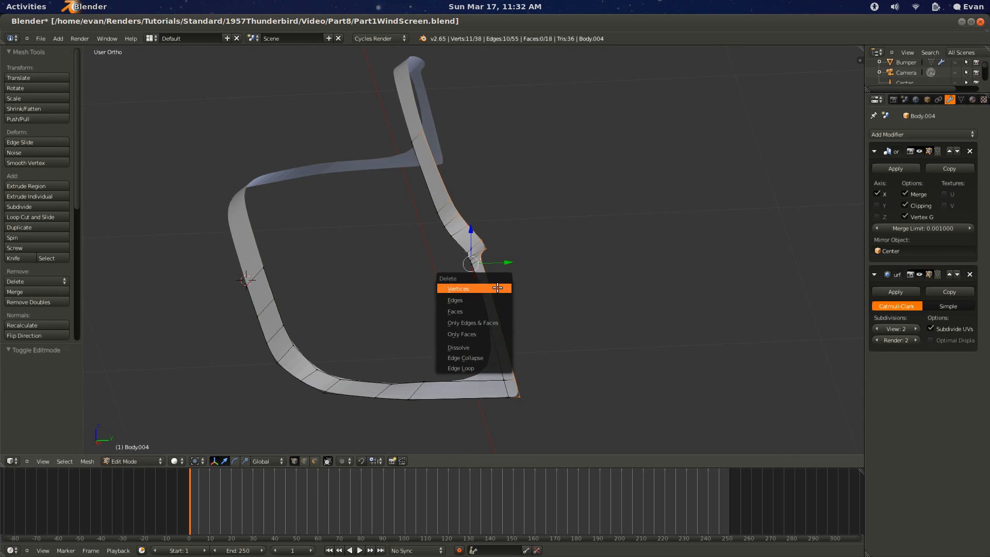
{"action": "left_click", "coordinate": [481, 288]}
Step: Extrude the remaining inner edge of the pillar and header back about 0.037 and up about 0.034 in the side view
{"action": "right_click", "coordinate": [488, 306], "text": "alt"}
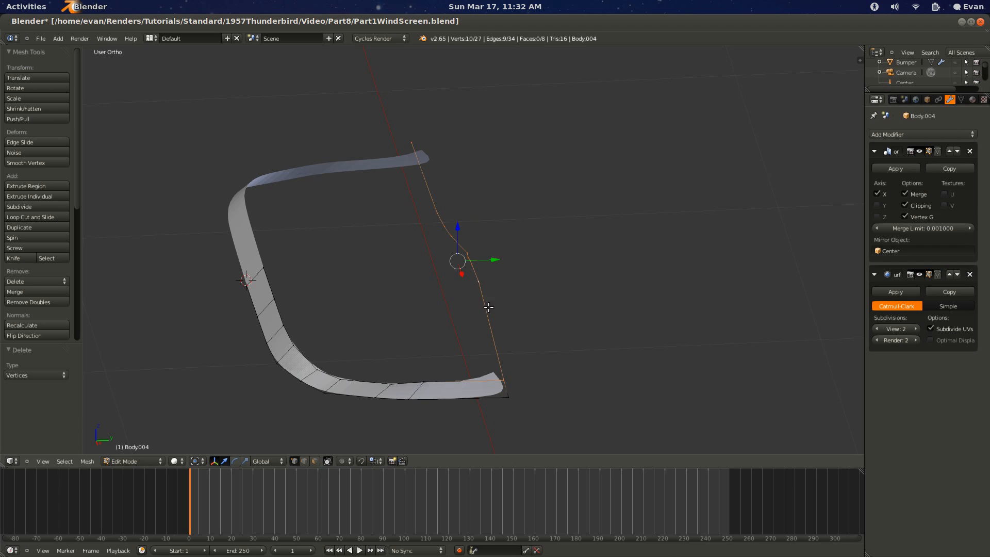
{"action": "key", "text": "KP_3"}
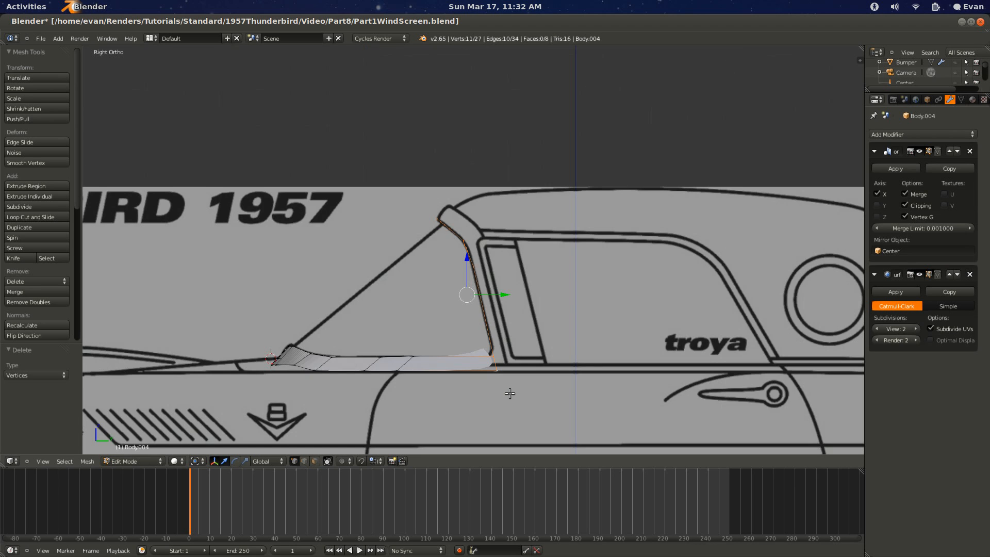
{"action": "scroll", "coordinate": [508, 393], "scroll_direction": "up", "scroll_amount": 3}
{"action": "key", "text": "e"}
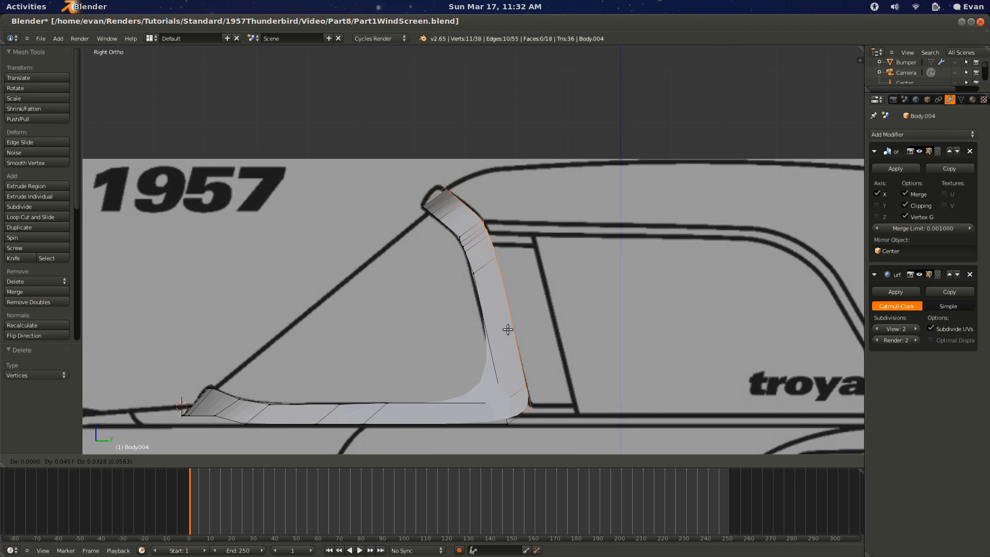
{"action": "left_click", "coordinate": [503, 329]}
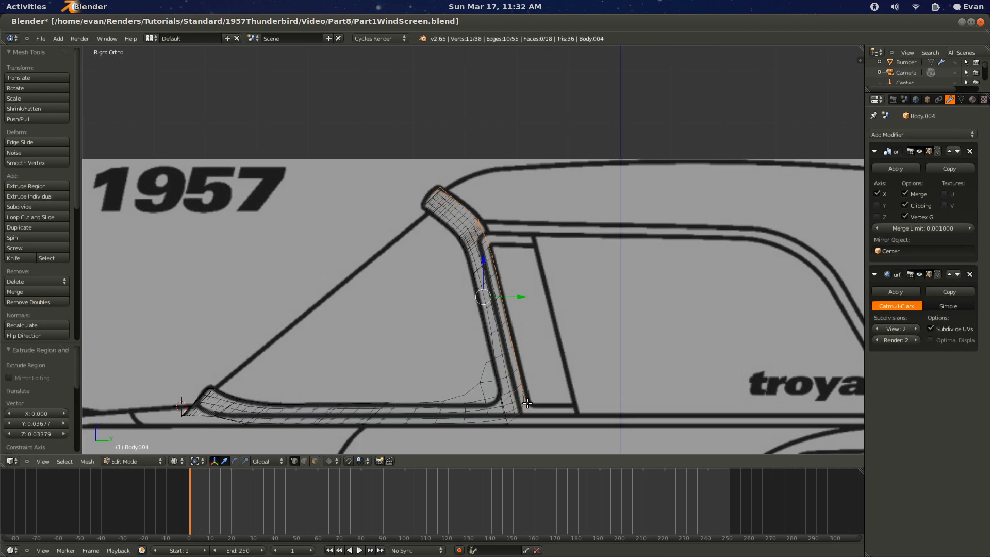
Step: Lower the extruded pillar's bottom rear vertices about 0.033 along Z to the base of the trim
{"action": "key", "text": "a"}
{"action": "right_click", "coordinate": [528, 390]}
{"action": "left_click_drag", "start_coordinate": [532, 361], "coordinate": [539, 380]}
{"action": "key", "text": "Tab"}
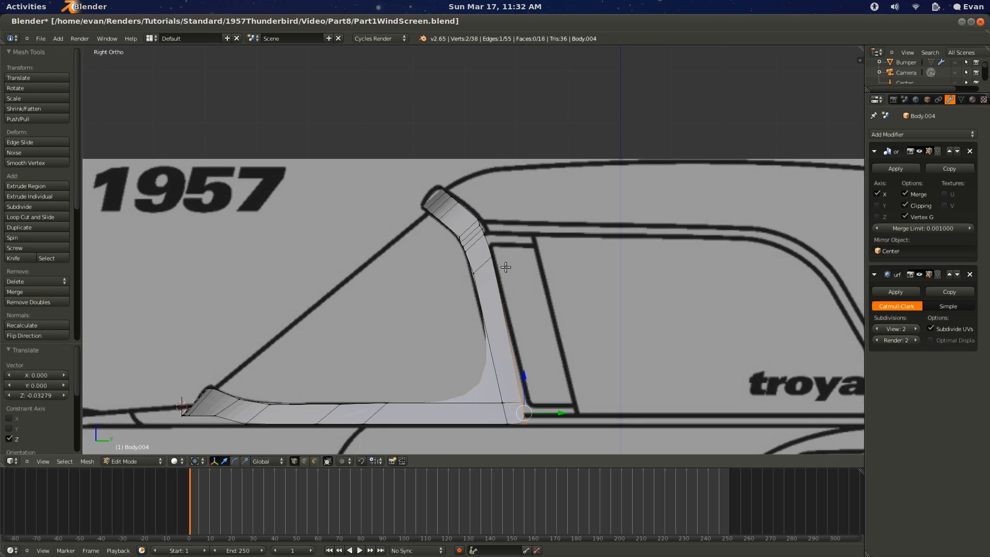
Step: Add a loop cut running along the length of the pillar and header, with an edge slide of about -0.23
{"action": "key", "text": "Tab"}
{"action": "key", "text": "ctrl+r"}
{"action": "left_click", "coordinate": [467, 228]}
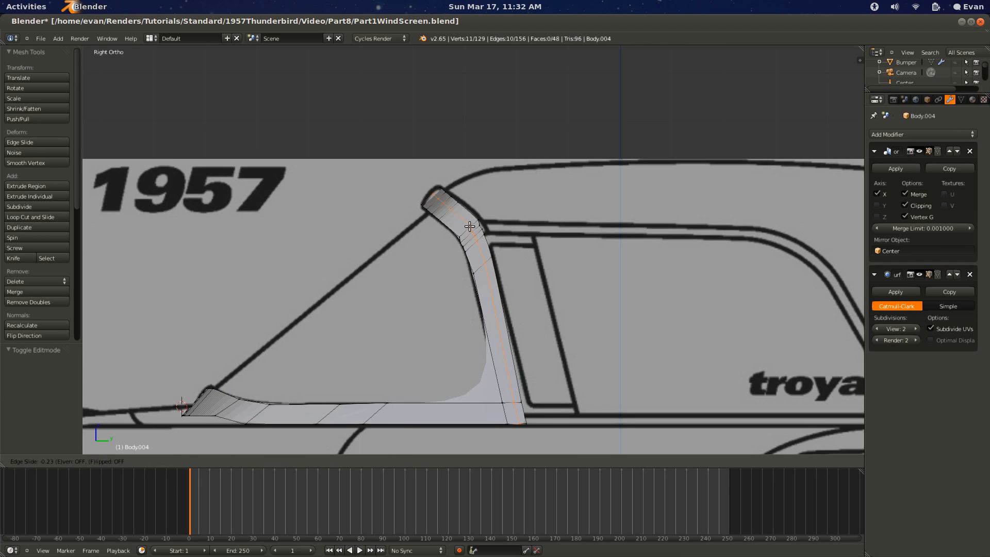
{"action": "left_click", "coordinate": [469, 226]}
{"action": "scroll", "coordinate": [511, 256], "scroll_direction": "up", "scroll_amount": 4}
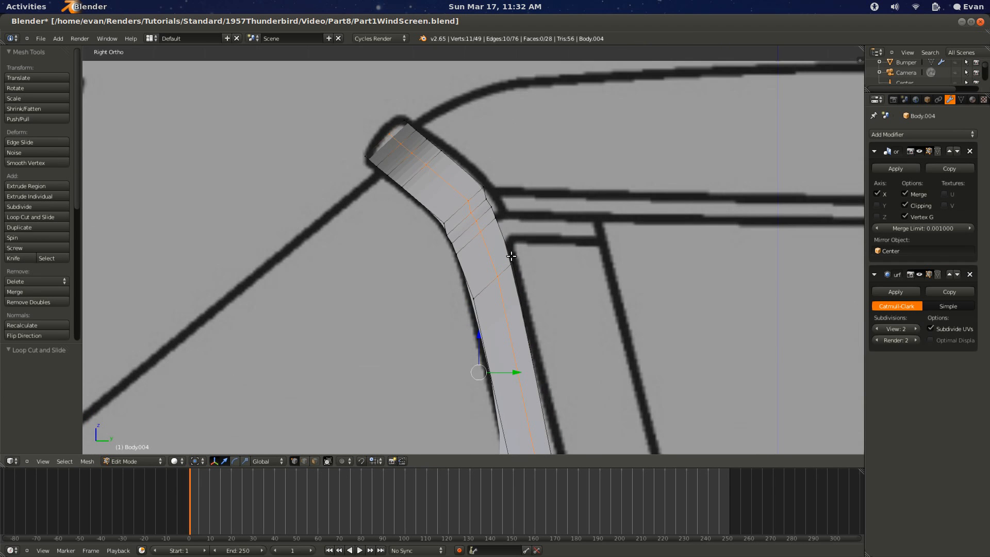
{"action": "key", "text": "a"}
Step: Delete the three vertices along the rear edge of the pillar below its upper bend
{"action": "scroll", "coordinate": [518, 258], "scroll_direction": "down", "scroll_amount": 4}
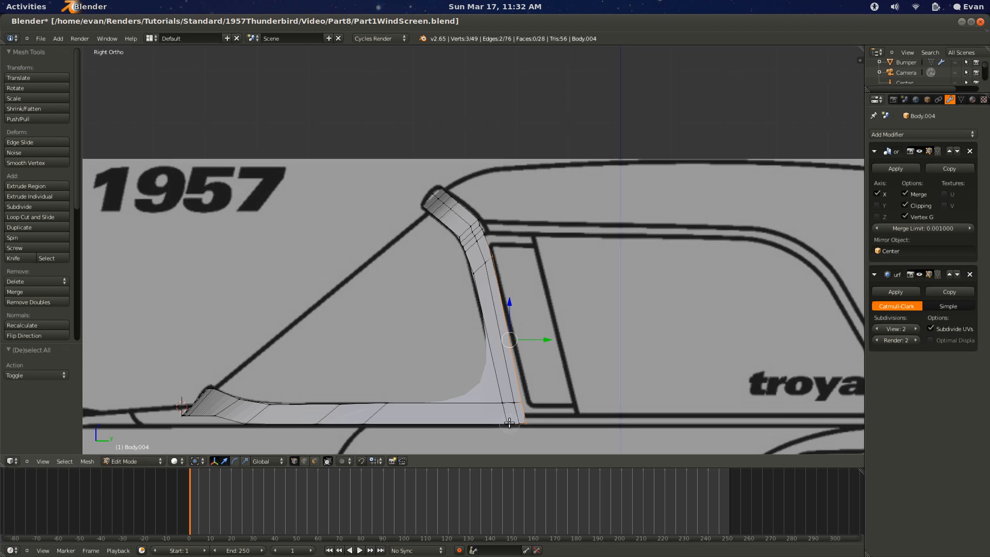
{"action": "key", "text": "x"}
{"action": "left_click", "coordinate": [514, 404]}
{"action": "scroll", "coordinate": [508, 346], "scroll_direction": "up", "scroll_amount": 2}
{"action": "key", "text": "z"}
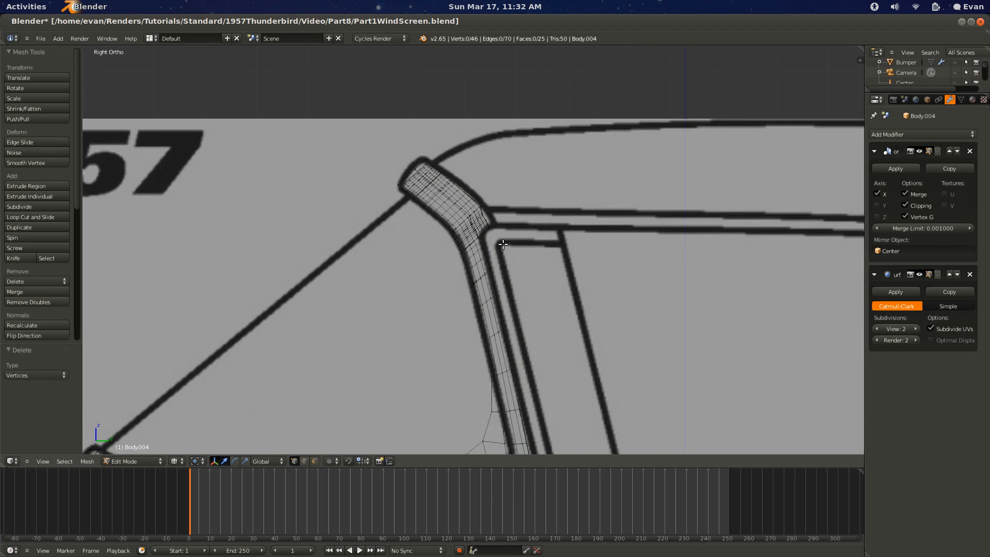
Step: Delete the edge loop crossing the frame at the bend where the pillar meets the header
{"action": "scroll", "coordinate": [487, 261], "scroll_direction": "up", "scroll_amount": 2}
{"action": "key", "text": "Tab"}
{"action": "key", "text": "z"}
{"action": "scroll", "coordinate": [485, 256], "scroll_direction": "up", "scroll_amount": 1}
{"action": "middle_click_drag", "start_coordinate": [485, 256], "coordinate": [448, 274]}
{"action": "scroll", "coordinate": [448, 274], "scroll_direction": "up", "scroll_amount": 1}
{"action": "key", "text": "Tab"}
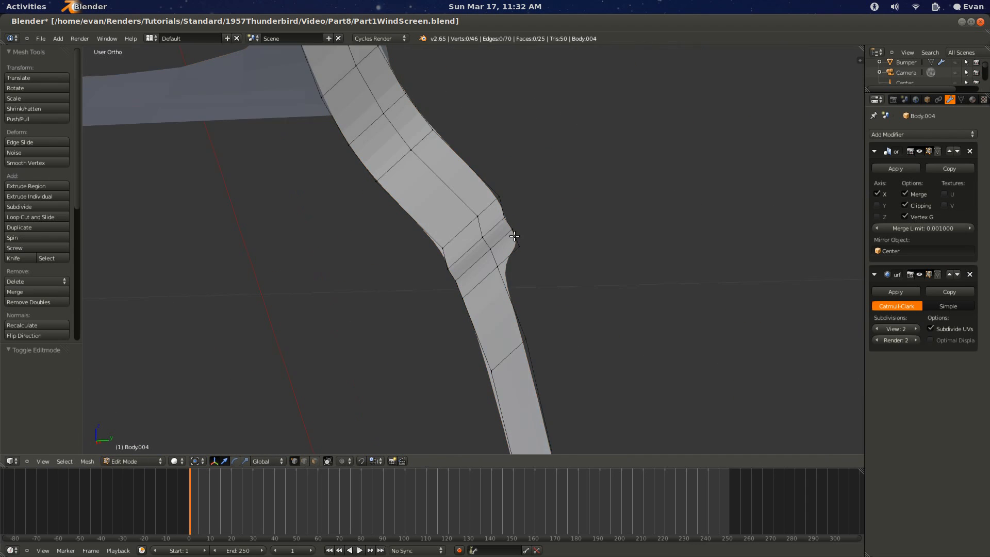
{"action": "middle_click_drag", "start_coordinate": [512, 235], "coordinate": [536, 215]}
{"action": "right_click", "coordinate": [529, 206]}
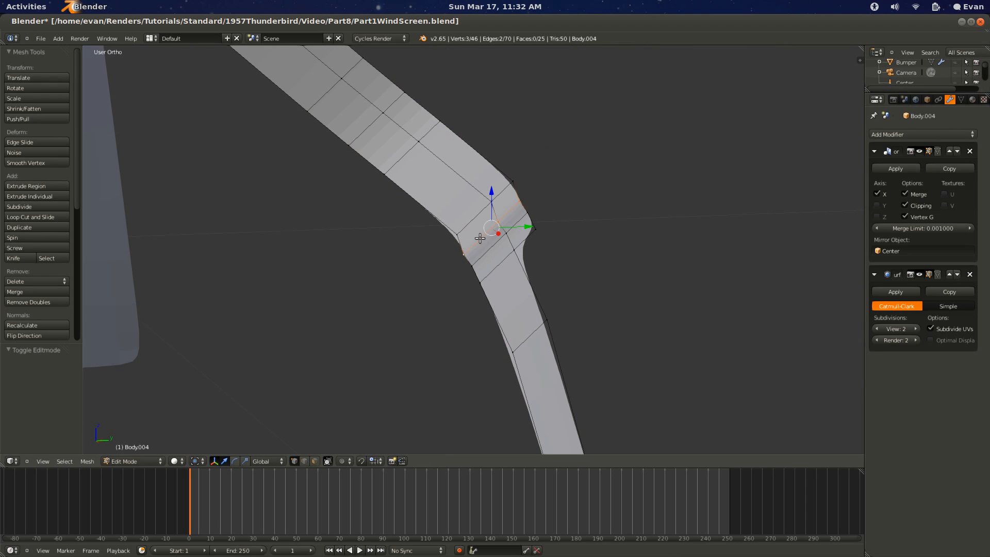
{"action": "key", "text": "x"}
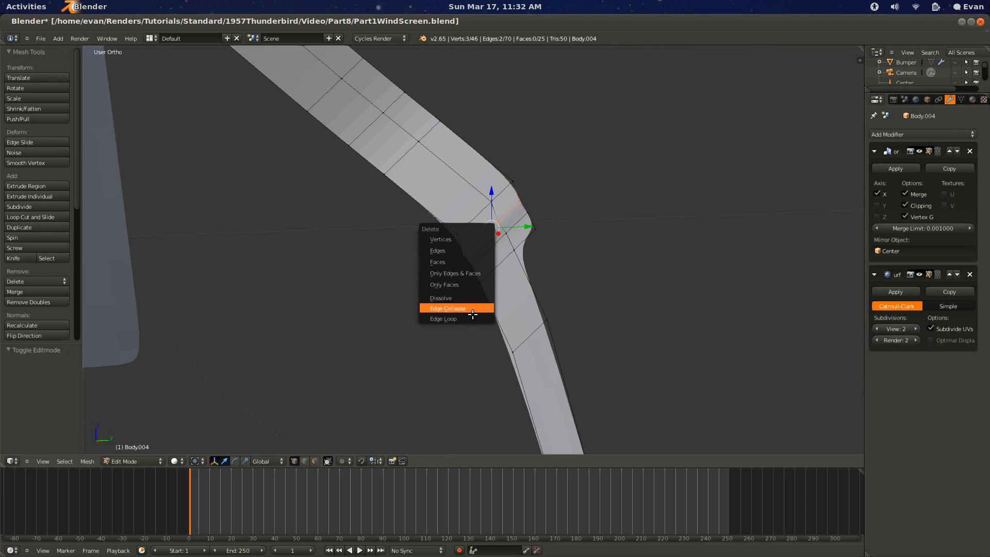
{"action": "left_click", "coordinate": [473, 312]}
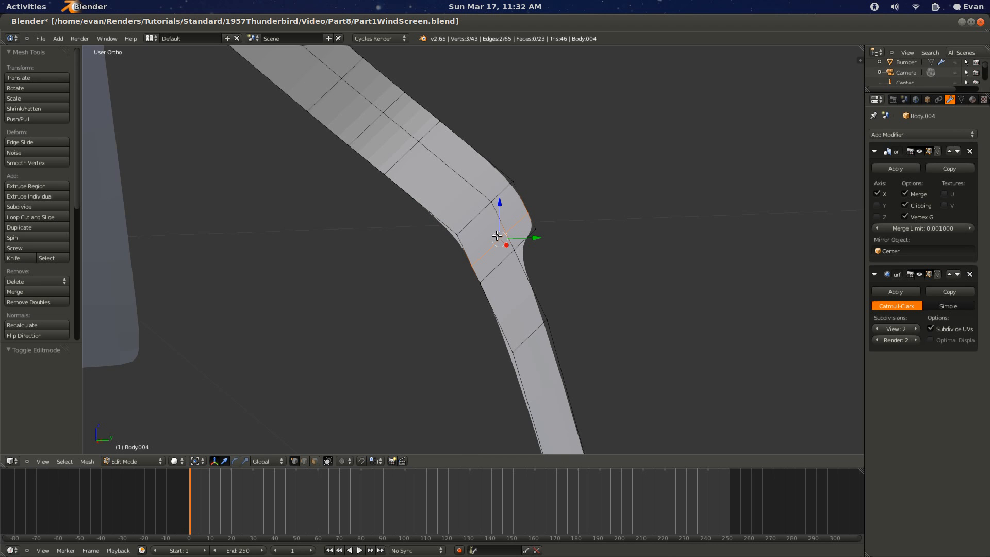
Step: Delete the next edge loop down the pillar's bend and check the smoothed frame
{"action": "key", "text": "x"}
{"action": "left_click", "coordinate": [497, 237]}
{"action": "key", "text": "Tab"}
{"action": "scroll", "coordinate": [490, 253], "scroll_direction": "down", "scroll_amount": 6}
{"action": "key", "text": "z"}
{"action": "mouse_move", "coordinate": [466, 297]}
{"action": "middle_mouse_down"}
{"action": "mouse_move", "coordinate": [411, 296]}
{"action": "mouse_move", "coordinate": [599, 305]}
{"action": "mouse_move", "coordinate": [497, 302]}
{"action": "middle_mouse_up"}
{"action": "key", "text": "Tab"}
{"action": "key", "text": "z"}
{"action": "key", "text": "Tab"}
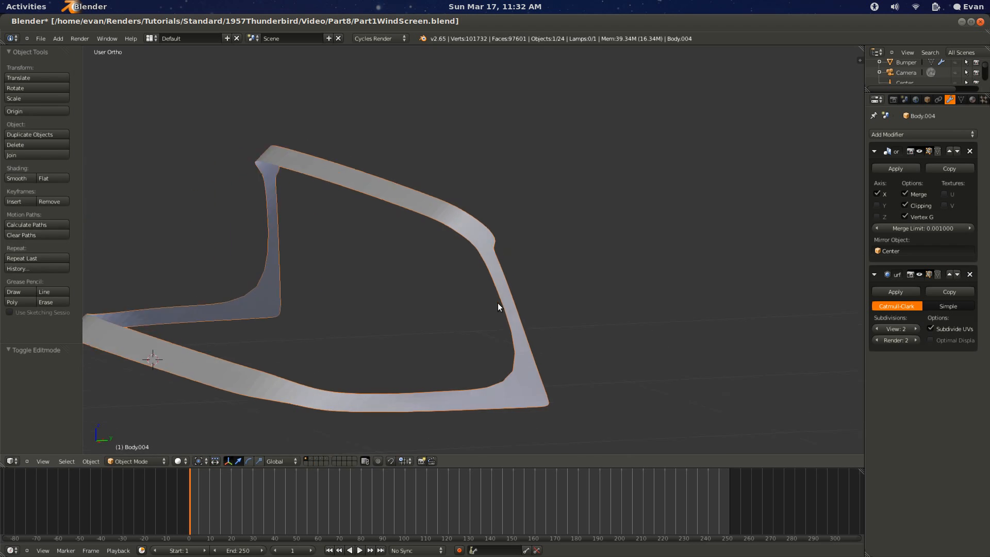
Step: Move the outer vertices at the pillar's upper bend in side view to fit the blueprint's notch and corner
{"action": "key", "text": "Tab"}
{"action": "key", "text": "KP_3"}
{"action": "scroll", "coordinate": [497, 287], "scroll_direction": "up", "scroll_amount": 6}
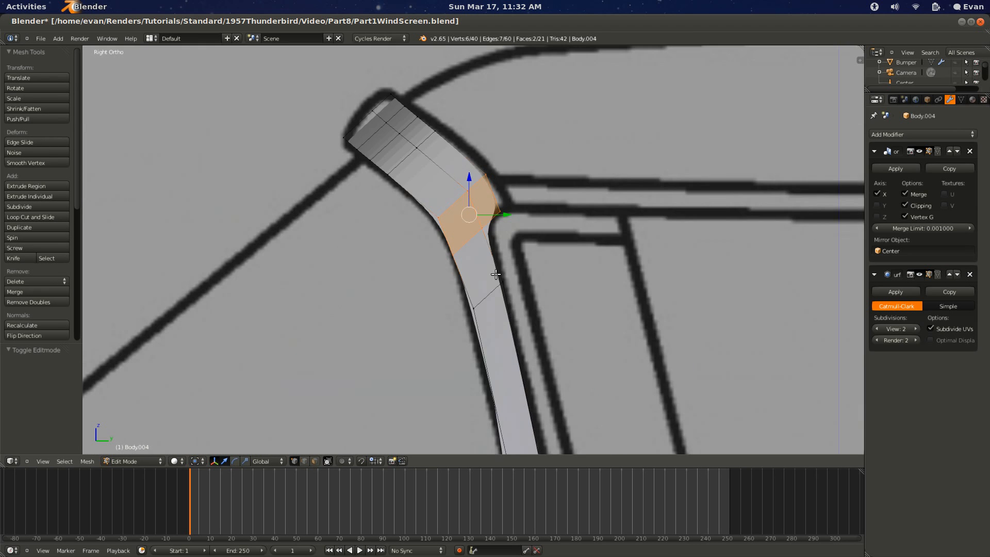
{"action": "key", "text": "z"}
{"action": "right_click", "coordinate": [489, 222]}
{"action": "key", "text": "g"}
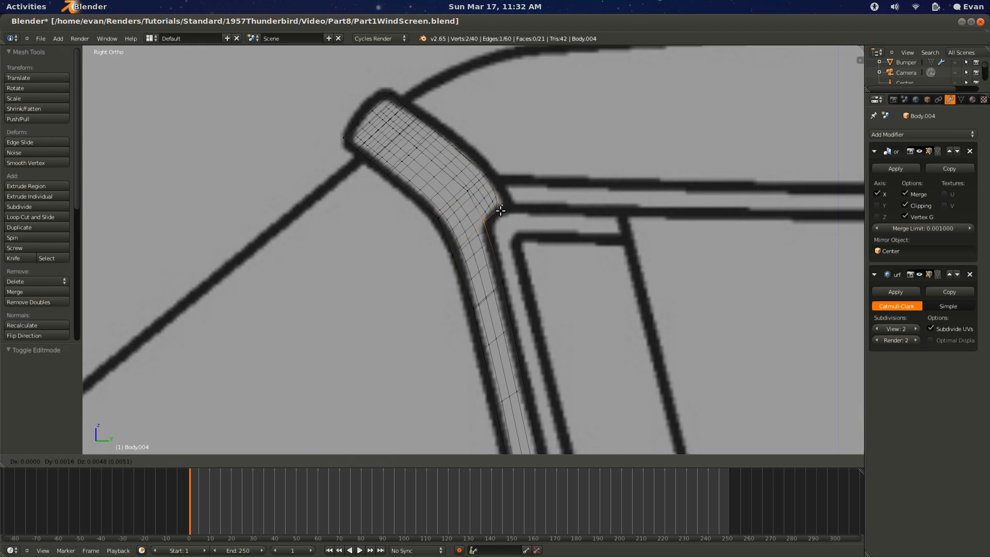
{"action": "left_click", "coordinate": [501, 207]}
{"action": "right_click", "coordinate": [506, 209]}
{"action": "key", "text": "g"}
{"action": "left_click", "coordinate": [515, 211]}
{"action": "key", "text": "Tab"}
{"action": "scroll", "coordinate": [499, 249], "scroll_direction": "down", "scroll_amount": 1}
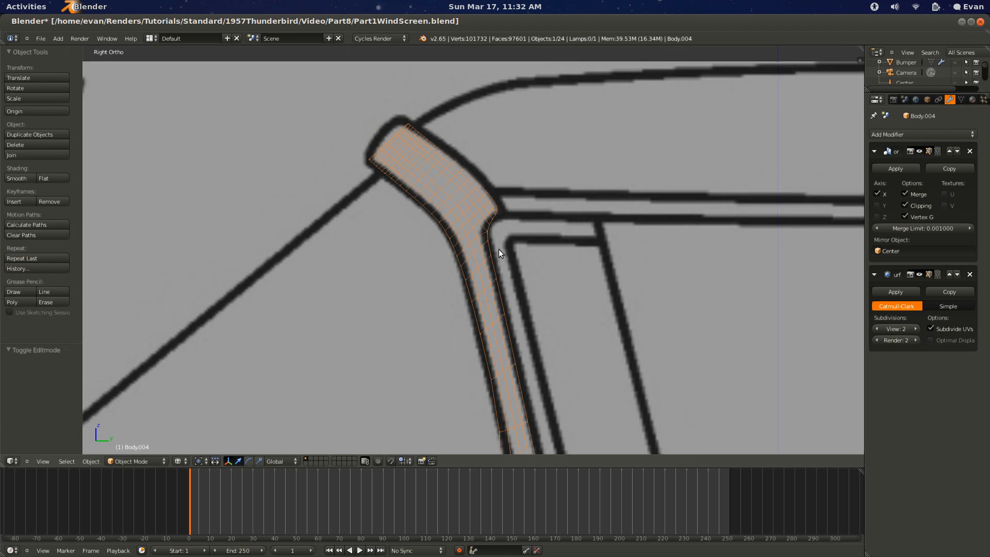
Step: Compare the pillar's outline with the side blueprint and examine the frame's shape from the front
{"action": "key", "text": "Tab"}
{"action": "scroll", "coordinate": [499, 250], "scroll_direction": "down", "scroll_amount": 1}
{"action": "key", "text": "z"}
{"action": "scroll", "coordinate": [503, 272], "scroll_direction": "down", "scroll_amount": 5}
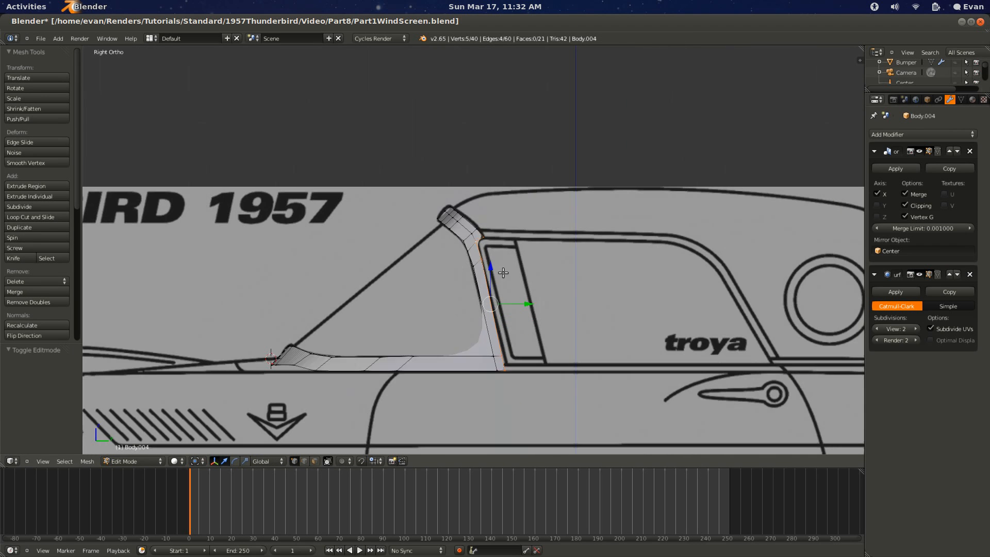
{"action": "key", "text": "z"}
{"action": "scroll", "coordinate": [503, 272], "scroll_direction": "up", "scroll_amount": 2}
{"action": "scroll", "coordinate": [503, 273], "scroll_direction": "up", "scroll_amount": 4, "text": "ctrl"}
{"action": "scroll", "coordinate": [500, 273], "scroll_direction": "down", "scroll_amount": 7, "text": "shift"}
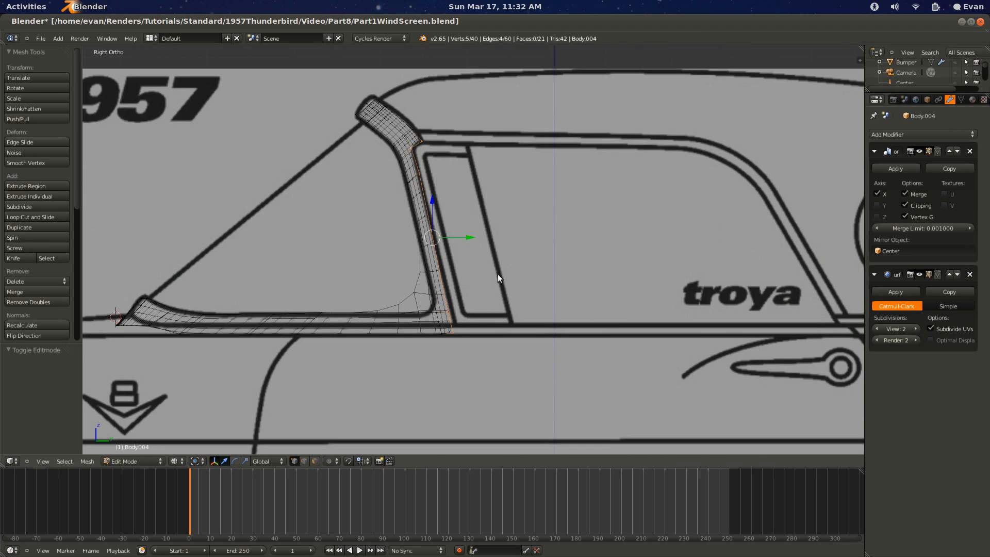
{"action": "key", "text": "Tab"}
{"action": "scroll", "coordinate": [498, 274], "scroll_direction": "down", "scroll_amount": 6, "text": "ctrl"}
{"action": "mouse_move", "coordinate": [497, 273]}
{"action": "middle_mouse_down"}
{"action": "mouse_move", "coordinate": [380, 307]}
{"action": "mouse_move", "coordinate": [623, 292]}
{"action": "middle_mouse_up"}
{"action": "key", "text": "z"}
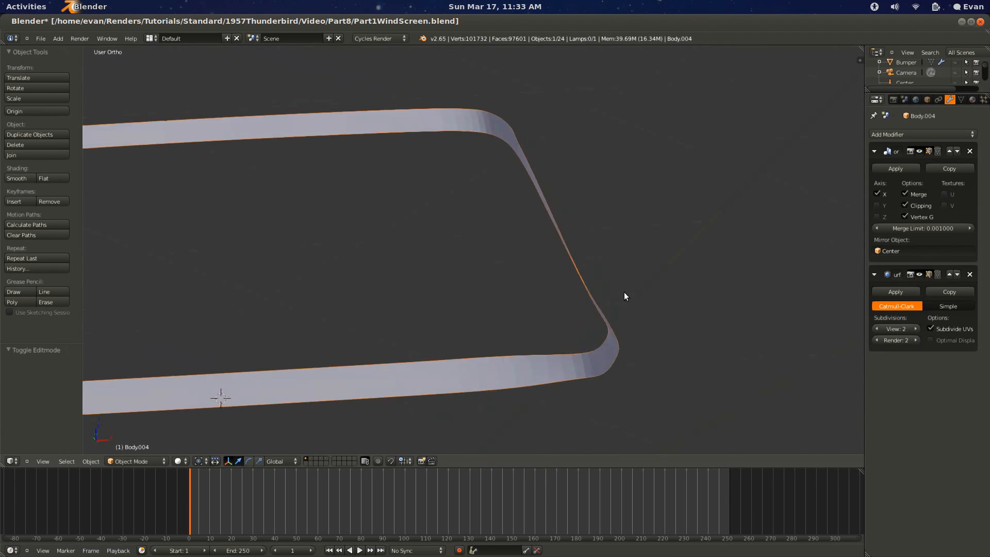
{"action": "key", "text": "Tab"}
{"action": "key", "text": "ctrl+r"}
{"action": "key", "text": "Escape"}
Step: Reveal the frame's hidden geometry and all hidden car objects around it
{"action": "scroll", "coordinate": [311, 325], "scroll_direction": "down", "scroll_amount": 3}
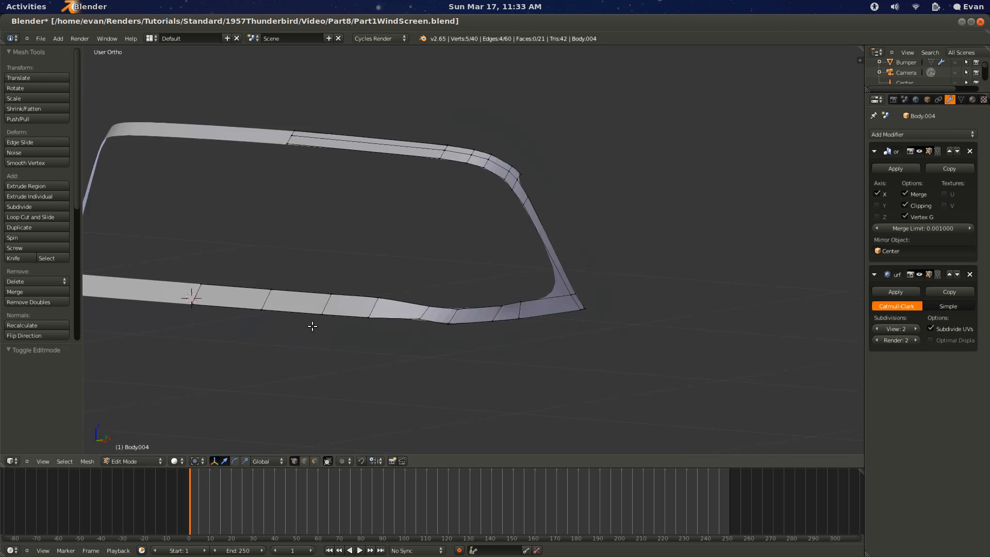
{"action": "middle_click_drag", "start_coordinate": [311, 325], "coordinate": [458, 315]}
{"action": "key", "text": "KP_1"}
{"action": "key", "text": "KP_3"}
{"action": "scroll", "coordinate": [559, 345], "scroll_direction": "up", "scroll_amount": 5}
{"action": "key", "text": "z"}
{"action": "scroll", "coordinate": [558, 345], "scroll_direction": "down", "scroll_amount": 2}
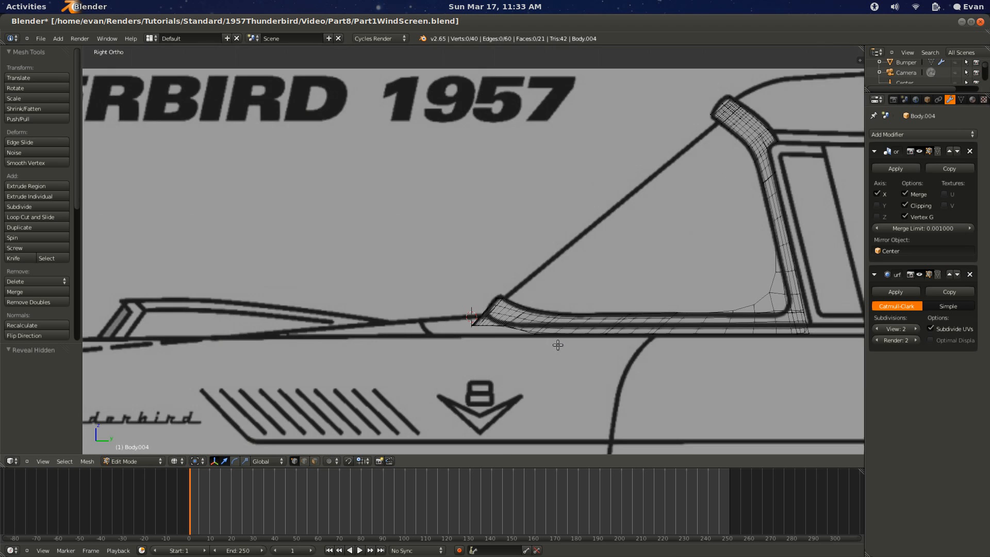
{"action": "scroll", "coordinate": [558, 344], "scroll_direction": "down", "scroll_amount": 3}
{"action": "key", "text": "Tab"}
{"action": "key", "text": "z"}
{"action": "scroll", "coordinate": [487, 333], "scroll_direction": "up", "scroll_amount": 2}
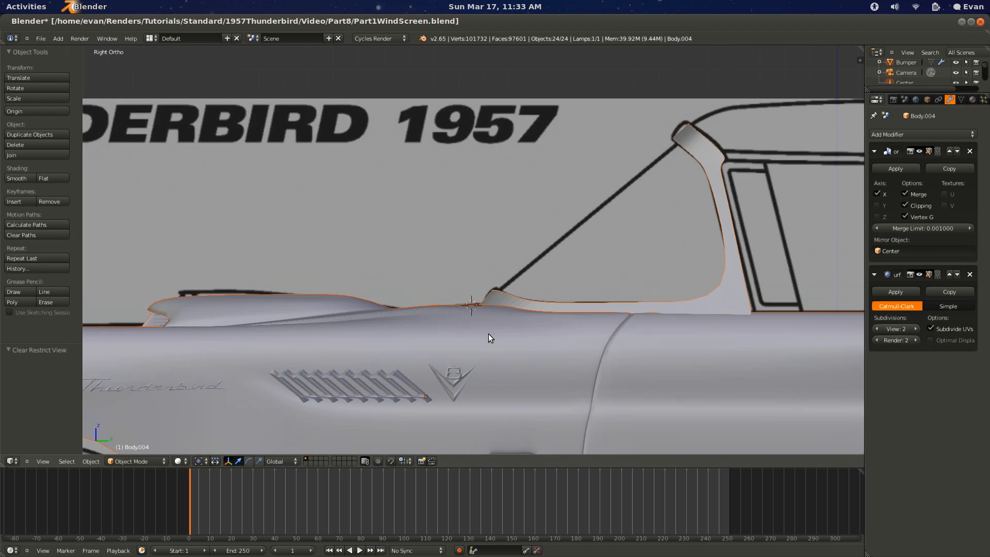
Step: Lower the four upper front vertices of the base trim about 0.0007 along Z in the side view
{"action": "middle_click_drag", "start_coordinate": [488, 334], "coordinate": [536, 328]}
{"action": "key", "text": "Tab"}
{"action": "scroll", "coordinate": [514, 301], "scroll_direction": "up", "scroll_amount": 4}
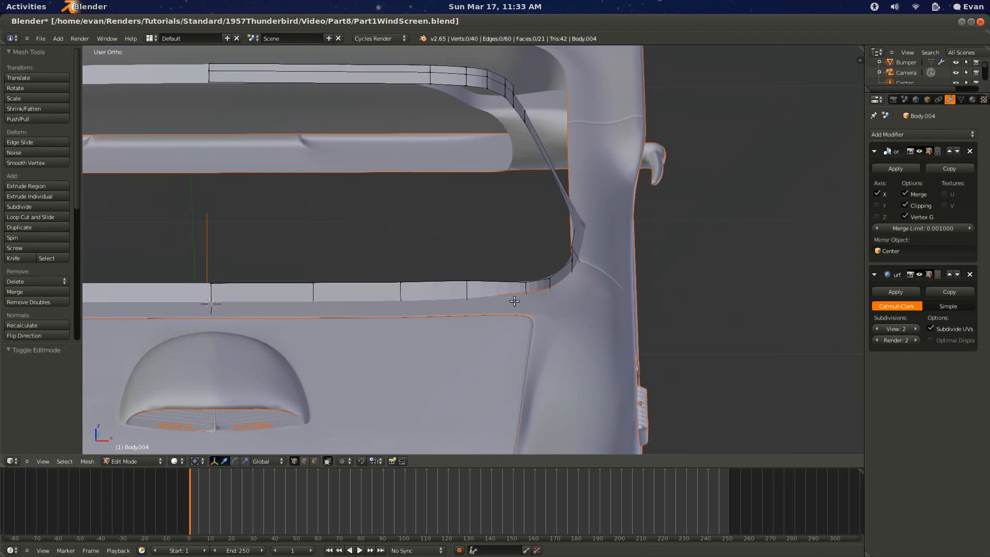
{"action": "key", "text": "KP_1"}
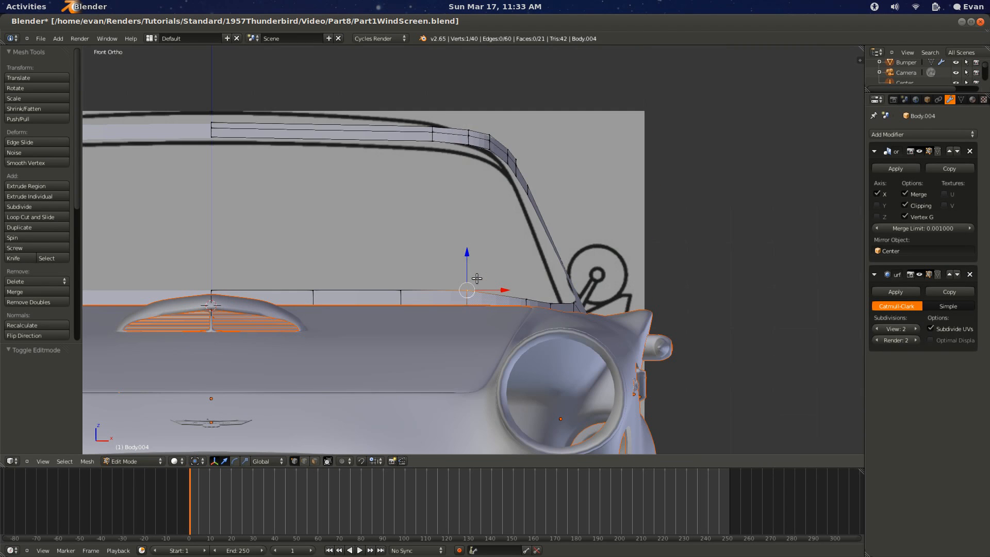
{"action": "key", "text": "KP_3"}
{"action": "scroll", "coordinate": [477, 278], "scroll_direction": "up", "scroll_amount": 4}
{"action": "key", "text": "z"}
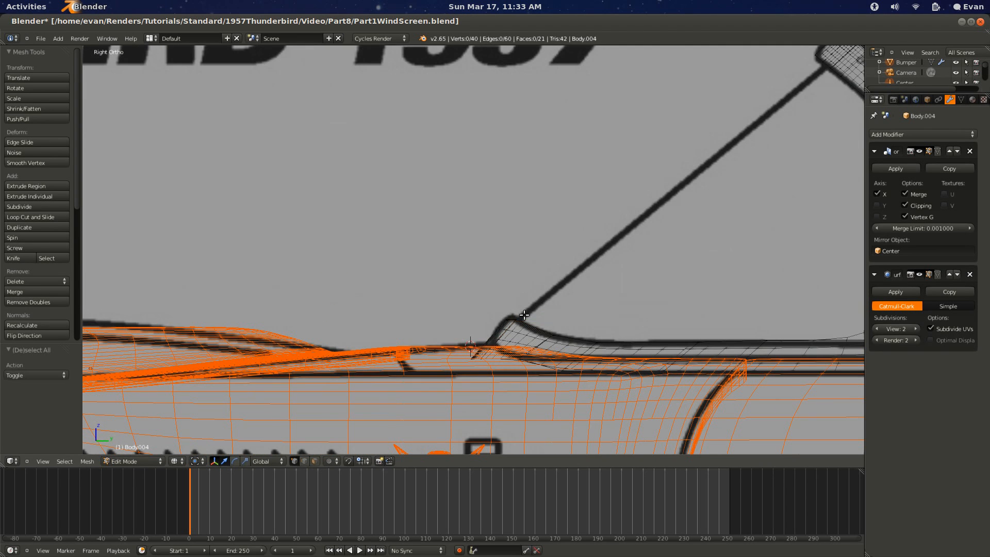
{"action": "key", "text": "g"}
{"action": "key", "text": "z"}
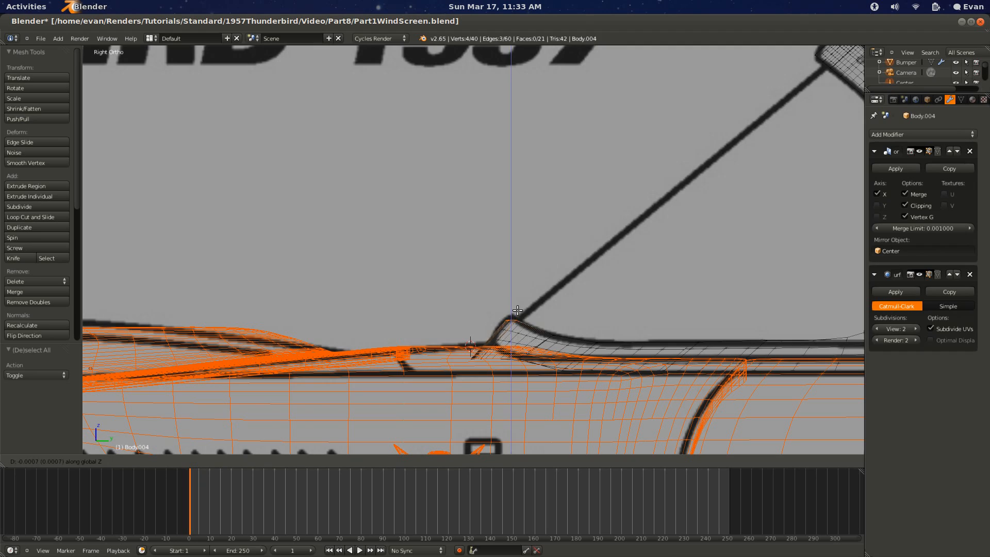
{"action": "left_click", "coordinate": [517, 311]}
Step: Add a centred loop cut running along the length of the base trim
{"action": "key", "text": "Tab"}
{"action": "middle_click_drag", "start_coordinate": [456, 326], "coordinate": [593, 335]}
{"action": "key", "text": "z"}
{"action": "scroll", "coordinate": [482, 326], "scroll_direction": "down", "scroll_amount": 4}
{"action": "key", "text": "Tab"}
{"action": "key", "text": "ctrl+r"}
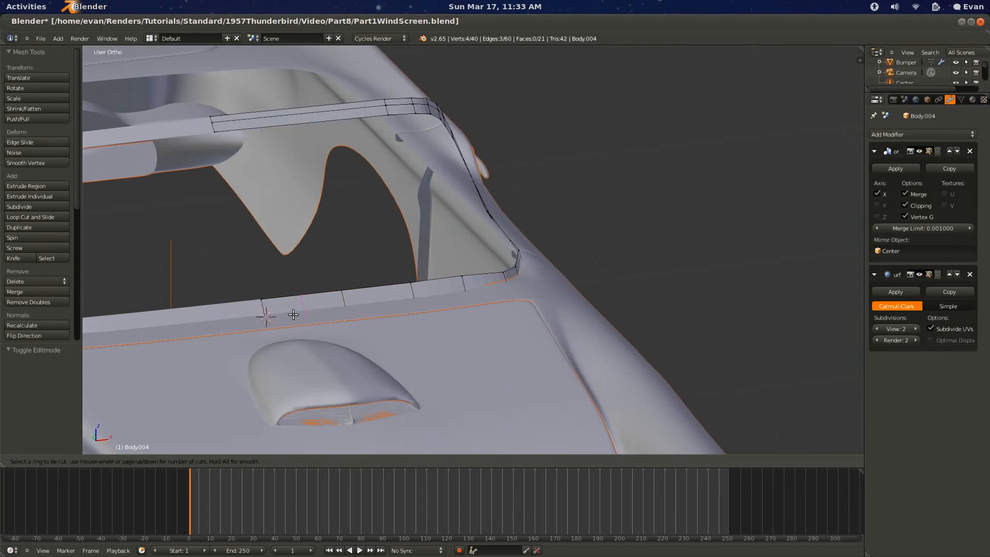
{"action": "left_click", "coordinate": [265, 304]}
{"action": "right_click", "coordinate": [265, 305]}
Step: Edge-slide the base trim's new loop by a factor of 0.347
{"action": "middle_click_drag", "start_coordinate": [265, 313], "coordinate": [413, 306]}
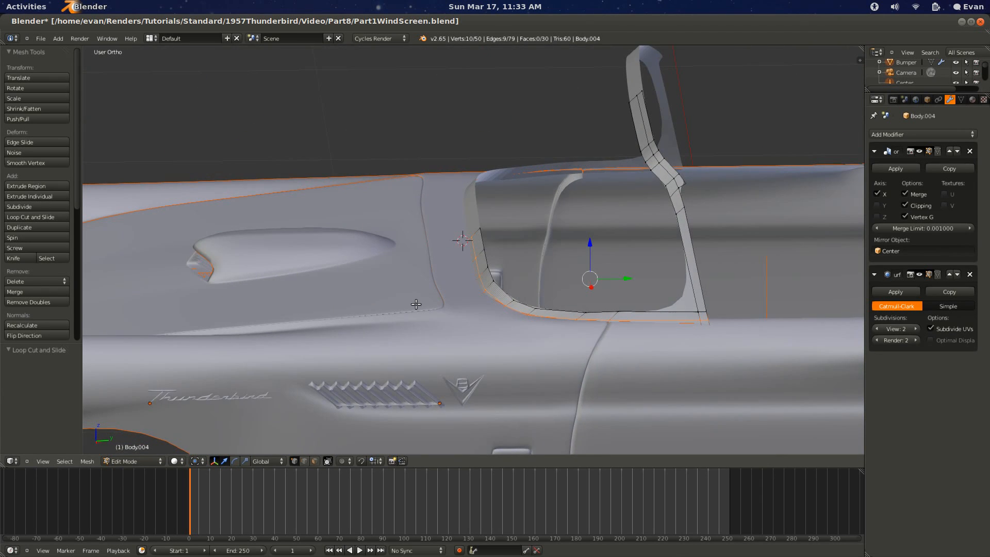
{"action": "key", "text": "KP_3"}
{"action": "scroll", "coordinate": [513, 364], "scroll_direction": "up", "scroll_amount": 5}
{"action": "key", "text": "z"}
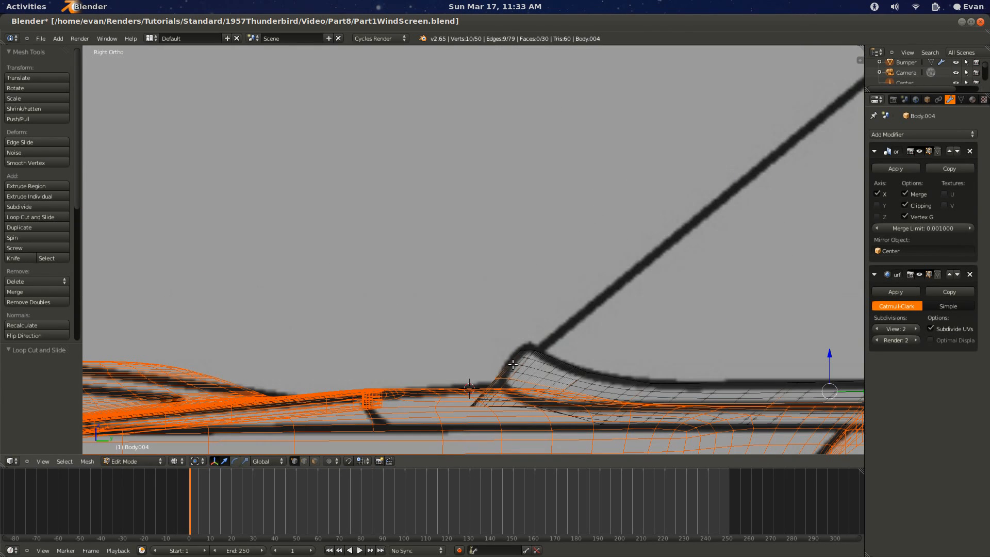
{"action": "scroll", "coordinate": [508, 373], "scroll_direction": "down", "scroll_amount": 1}
{"action": "key", "text": "ctrl+e"}
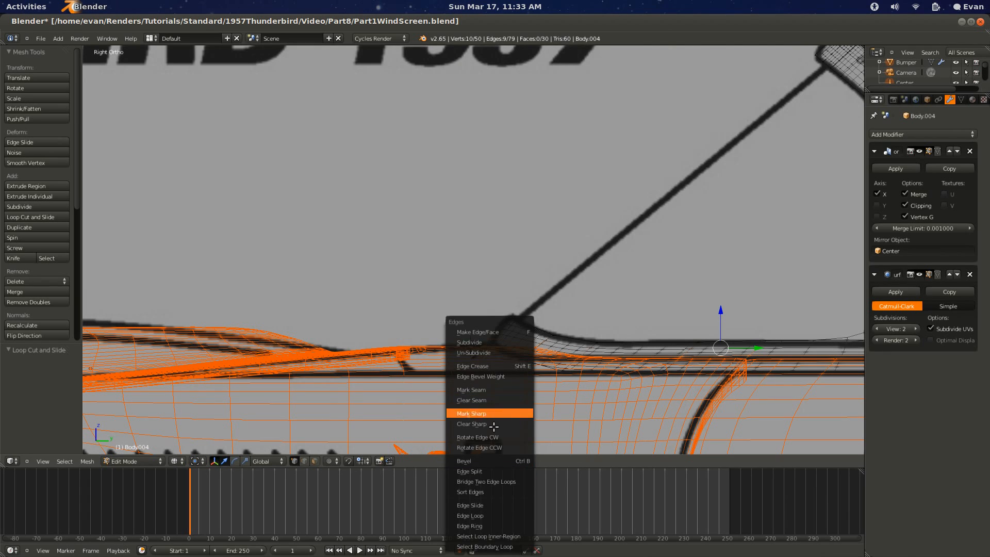
{"action": "left_click", "coordinate": [493, 505]}
{"action": "left_click", "coordinate": [503, 495]}
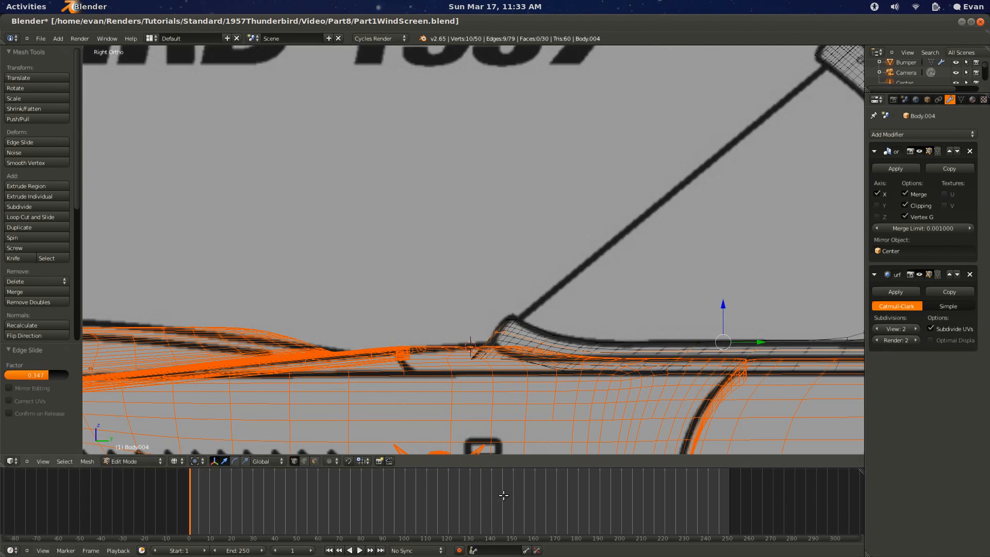
{"action": "key", "text": "a"}
Step: Move the two lower vertices at the base trim's front corner about 0.005 along X
{"action": "left_click_drag", "start_coordinate": [490, 333], "coordinate": [509, 355]}
{"action": "key", "text": "Tab"}
{"action": "key", "text": "z"}
{"action": "mouse_move", "coordinate": [509, 355]}
{"action": "middle_mouse_down"}
{"action": "mouse_move", "coordinate": [493, 359]}
{"action": "mouse_move", "coordinate": [524, 371]}
{"action": "middle_mouse_up"}
{"action": "key", "text": "Tab"}
{"action": "middle_click_drag", "start_coordinate": [545, 332], "coordinate": [527, 334]}
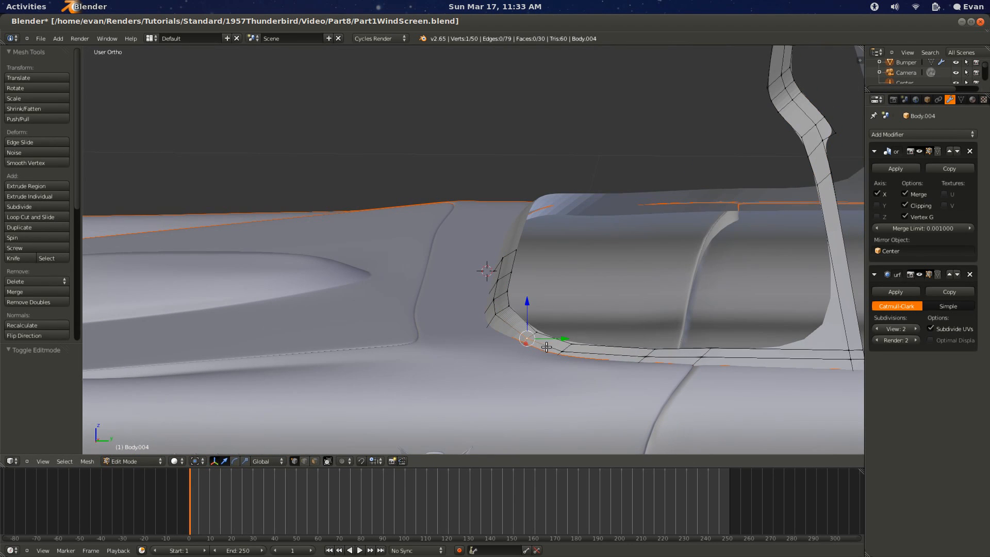
{"action": "key", "text": "KP_1"}
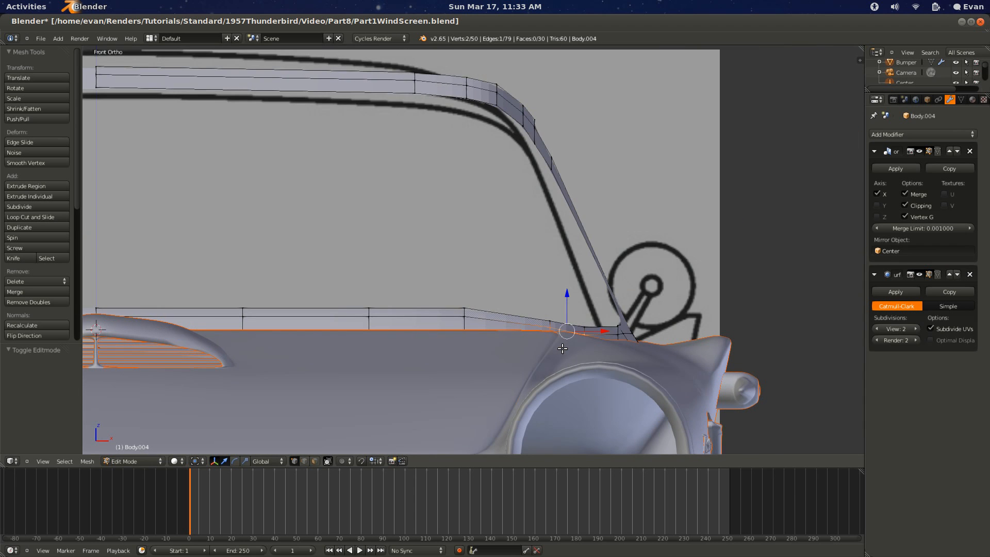
{"action": "middle_click_drag", "start_coordinate": [562, 348], "coordinate": [487, 393]}
{"action": "key", "text": "g"}
{"action": "key", "text": "x"}
{"action": "left_click", "coordinate": [591, 354]}
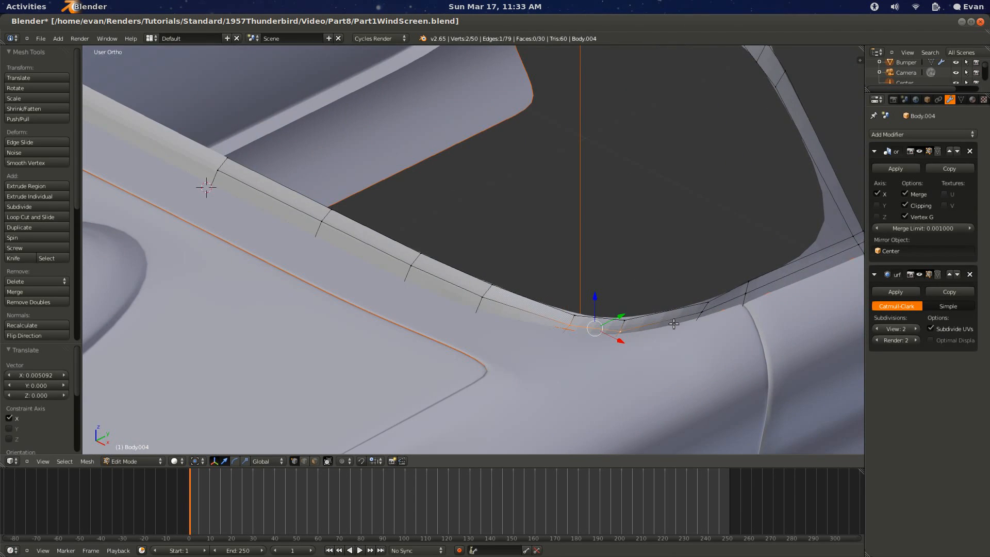
Step: Select the edge loop running along the middle of the base trim
{"action": "right_click", "coordinate": [747, 295], "text": "alt"}
{"action": "middle_click_drag", "start_coordinate": [747, 295], "coordinate": [742, 304]}
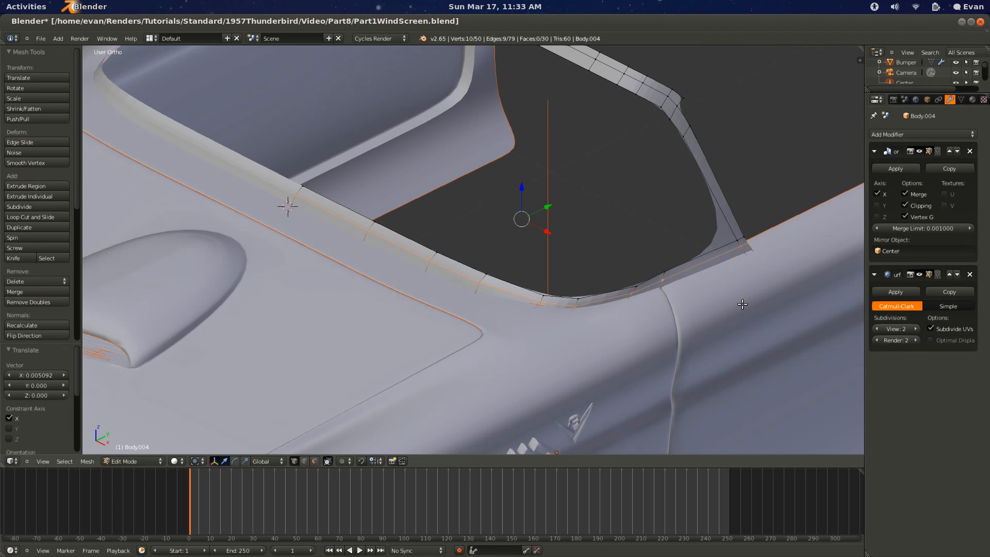
{"action": "right_click", "coordinate": [633, 291]}
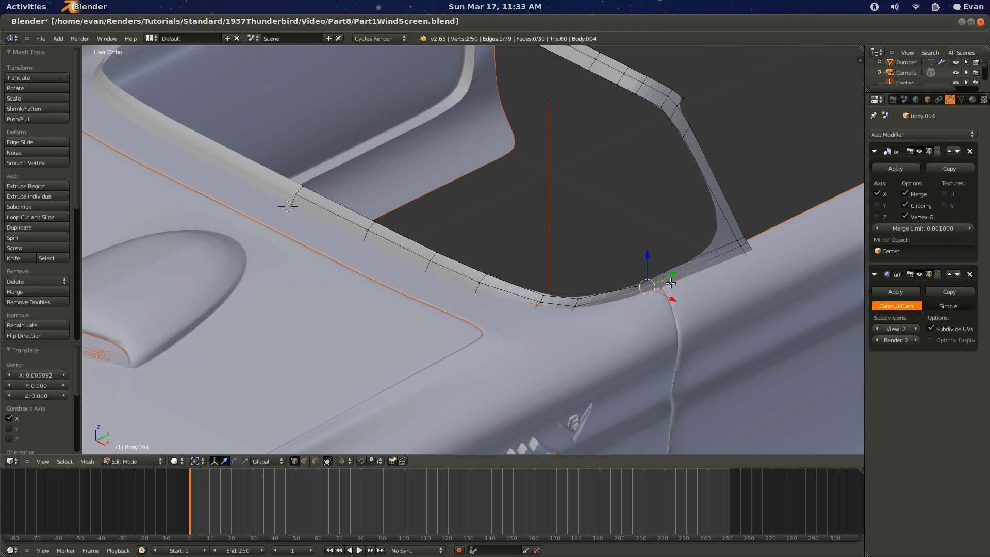
{"action": "right_click", "coordinate": [599, 300], "text": "alt"}
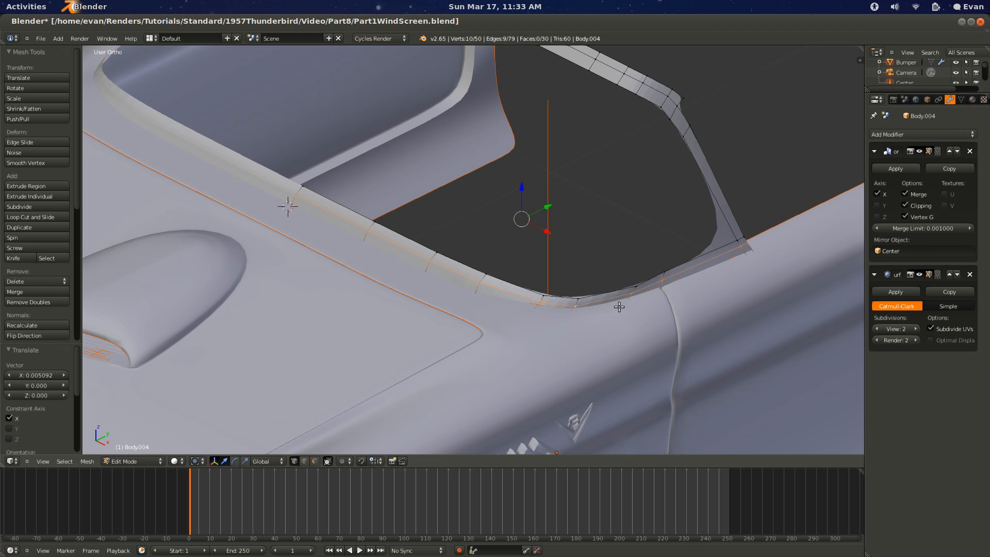
Step: Undo the loop selections and the front corner vertices' X move
{"action": "key", "text": "ctrl+z"}
{"action": "key", "text": "ctrl+z"}
{"action": "key", "text": "ctrl+z"}
{"action": "key", "text": "ctrl+z"}
{"action": "key", "text": "ctrl+z"}
{"action": "key", "text": "ctrl+z"}
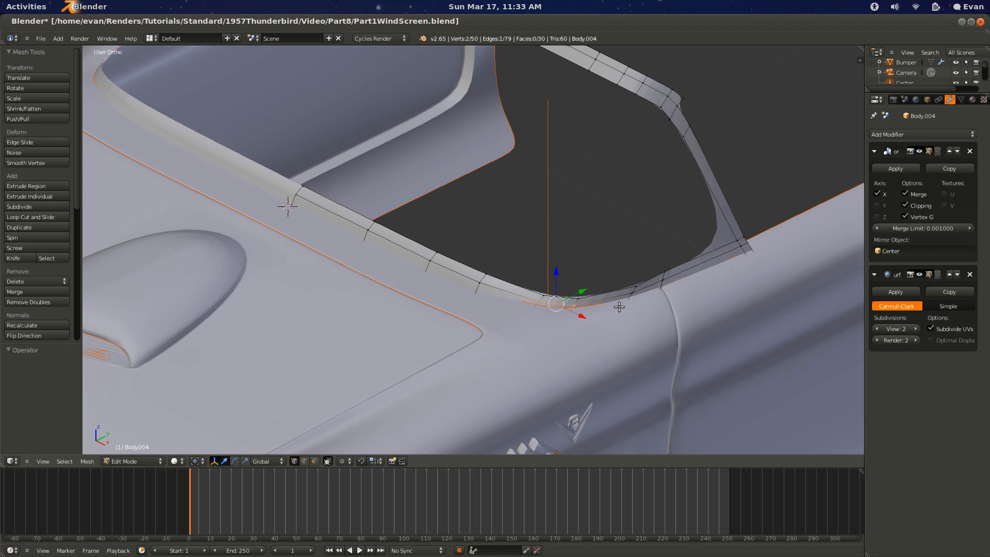
{"action": "key", "text": "ctrl+z"}
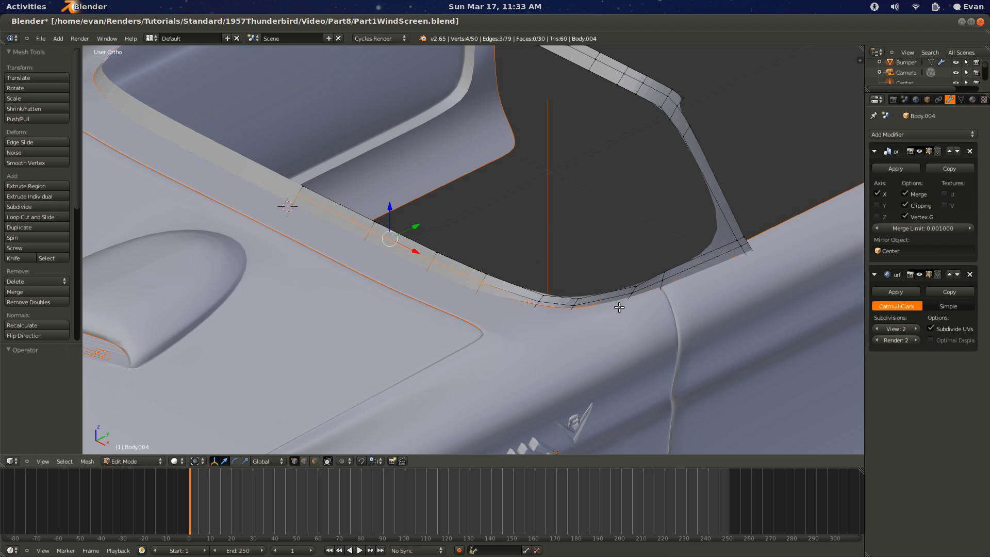
Step: Select the edge loop along the middle of the base trim and scale it uniformly by 1.008
{"action": "right_click", "coordinate": [571, 306], "text": "alt"}
{"action": "key", "text": "s"}
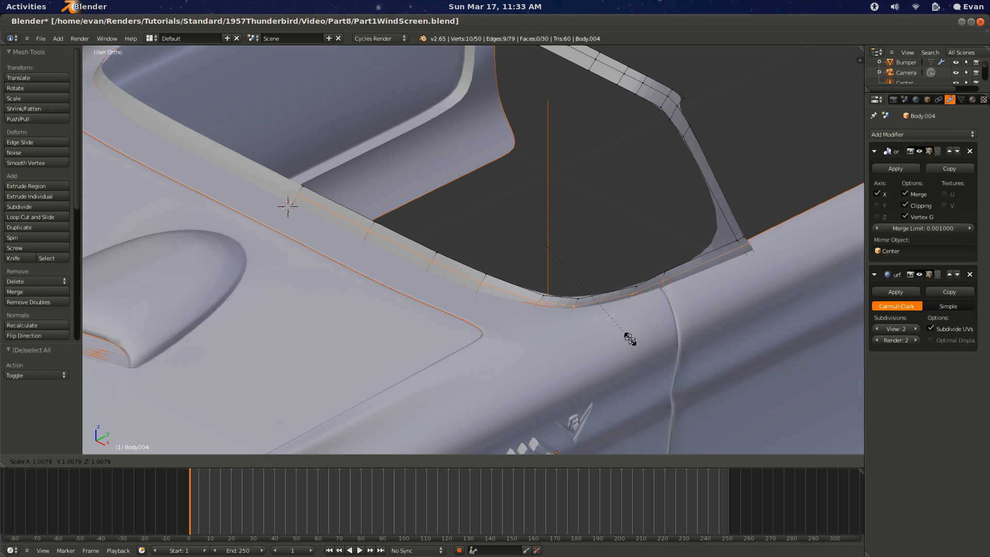
{"action": "left_click", "coordinate": [629, 339]}
{"action": "middle_click_drag", "start_coordinate": [629, 339], "coordinate": [760, 314]}
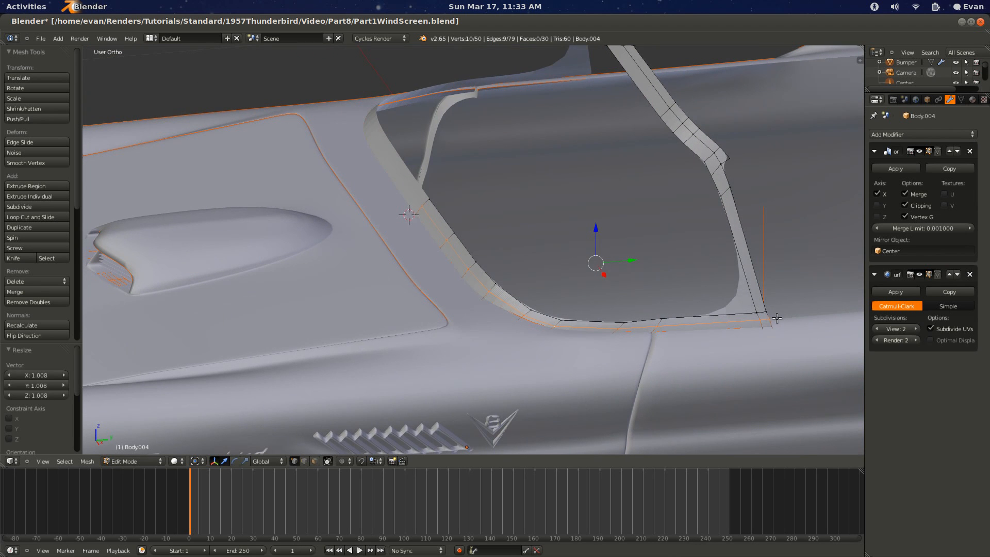
Step: Move the end vertex of the base trim's middle loop, below the pillar, by -0.00305 along Y in the side view
{"action": "right_click", "coordinate": [779, 316]}
{"action": "key", "text": "KP_3"}
{"action": "key", "text": "KP_Decimal"}
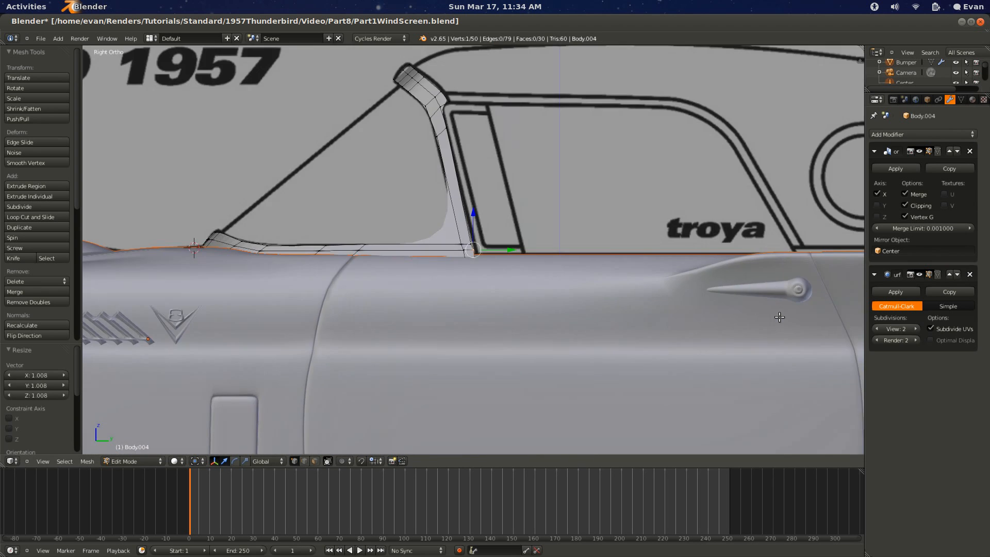
{"action": "scroll", "coordinate": [504, 288], "scroll_direction": "up", "scroll_amount": 2}
{"action": "key", "text": "g"}
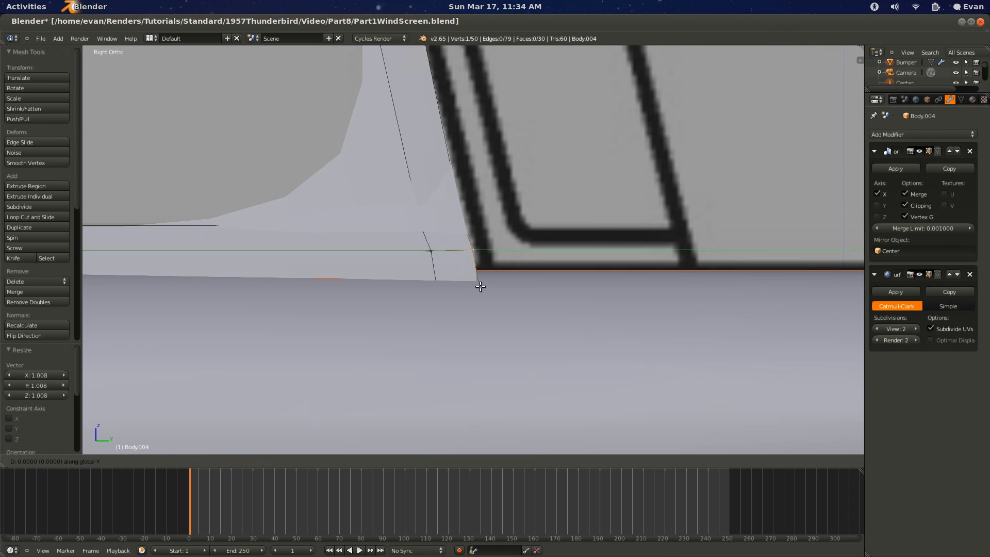
{"action": "left_click", "coordinate": [498, 289]}
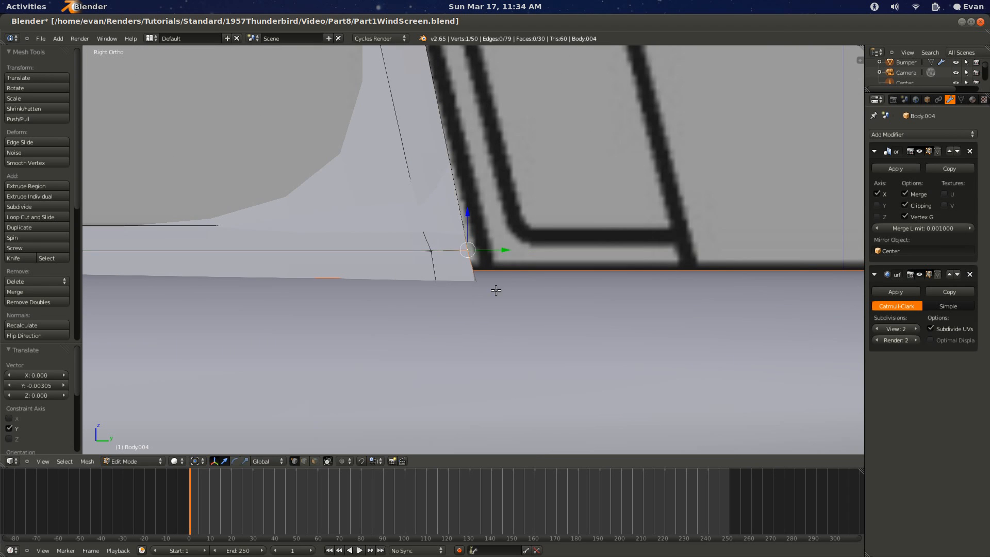
Step: Add an edge loop across the pillar's lower end, close to its corner with the base trim
{"action": "key", "text": "Tab"}
{"action": "scroll", "coordinate": [452, 283], "scroll_direction": "down", "scroll_amount": 8}
{"action": "scroll", "coordinate": [450, 277], "scroll_direction": "up", "scroll_amount": 5}
{"action": "key", "text": "Tab"}
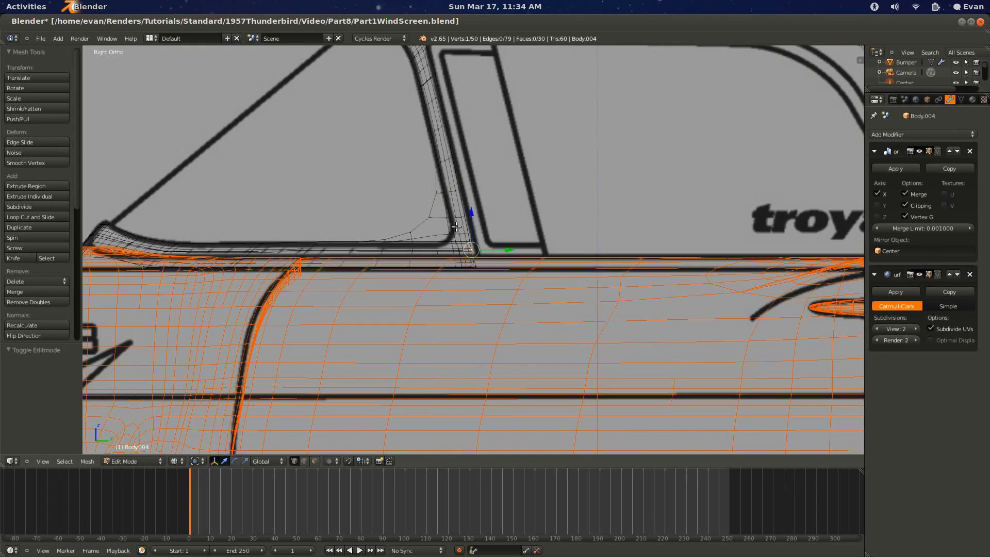
{"action": "key", "text": "ctrl+r"}
{"action": "left_click", "coordinate": [464, 222]}
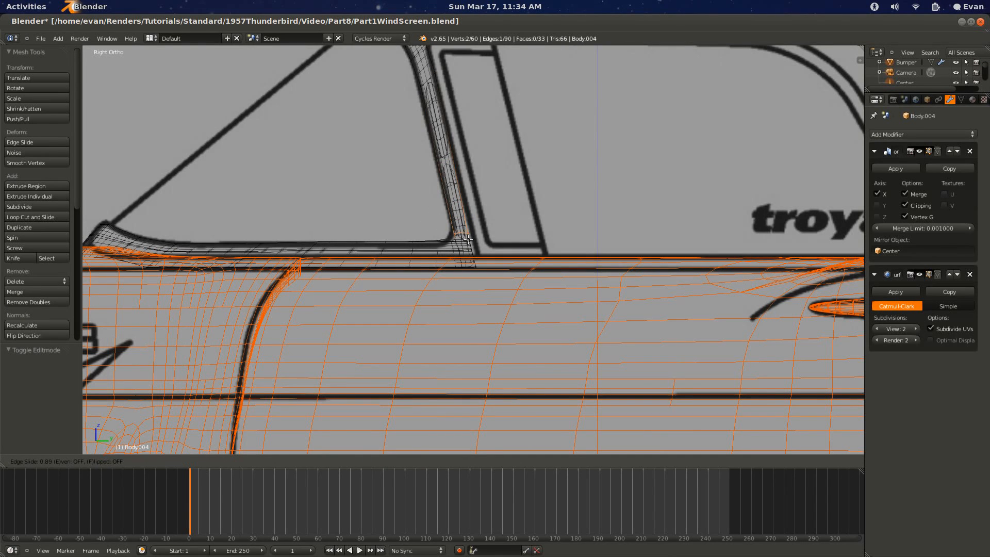
{"action": "left_click", "coordinate": [467, 225]}
Step: Add an edge loop across the base trim just ahead of the pillar and leave mesh editing
{"action": "key", "text": "ctrl+r"}
{"action": "left_click", "coordinate": [413, 276]}
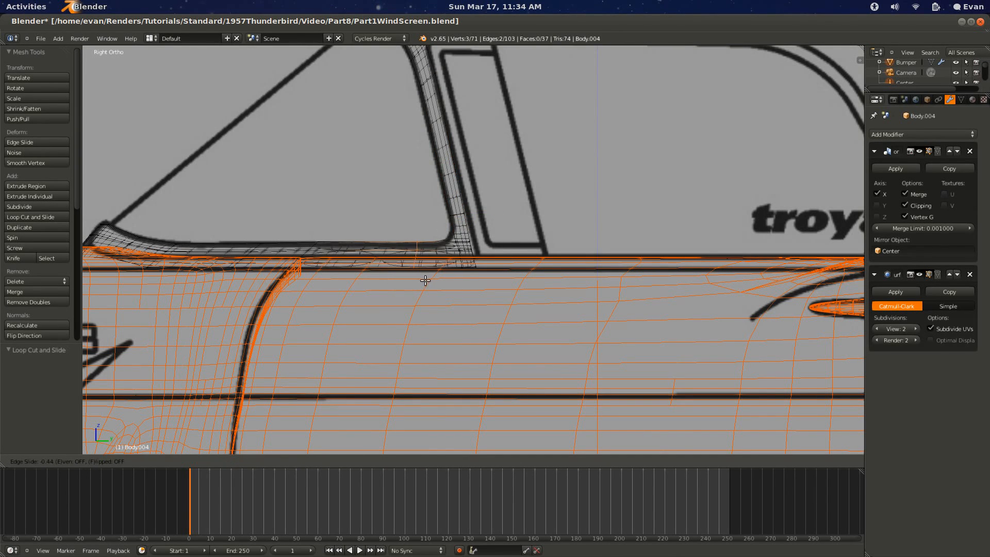
{"action": "left_click", "coordinate": [425, 281]}
{"action": "scroll", "coordinate": [425, 281], "scroll_direction": "down", "scroll_amount": 3}
{"action": "key", "text": "Tab"}
{"action": "scroll", "coordinate": [422, 280], "scroll_direction": "up", "scroll_amount": 3}
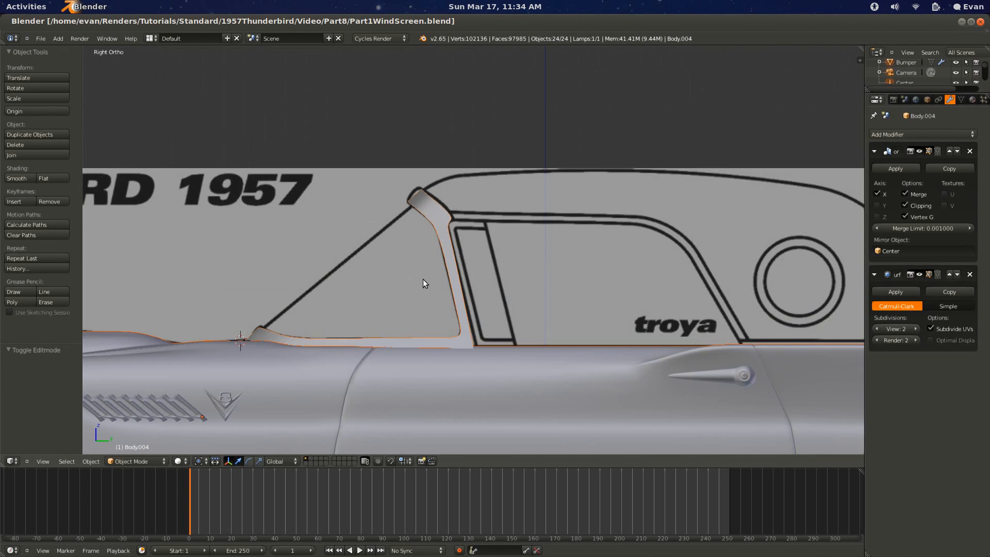
Step: Move the selected middle vertices of the header and its corner to match the side blueprint
{"action": "scroll", "coordinate": [457, 224], "scroll_direction": "up", "scroll_amount": 4}
{"action": "key", "text": "Tab"}
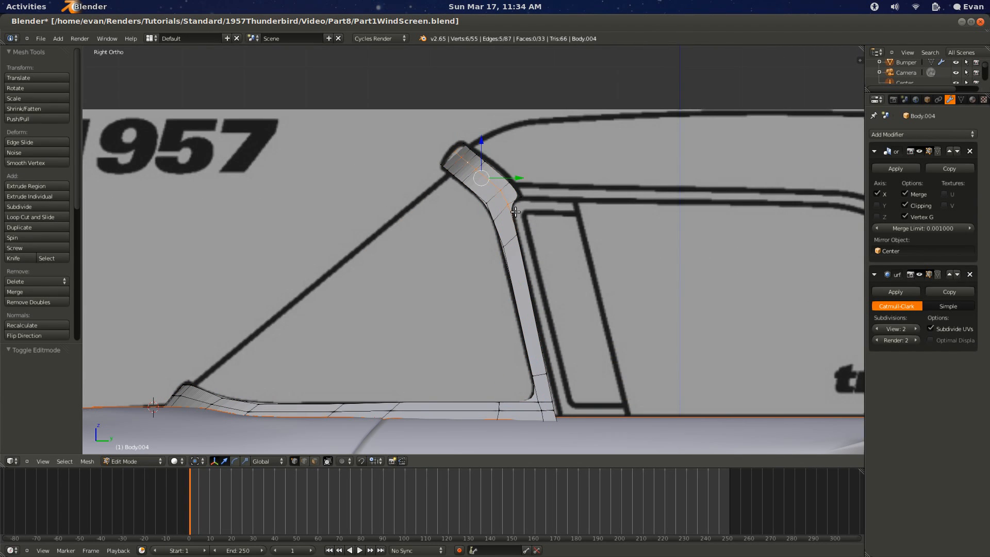
{"action": "key", "text": "z"}
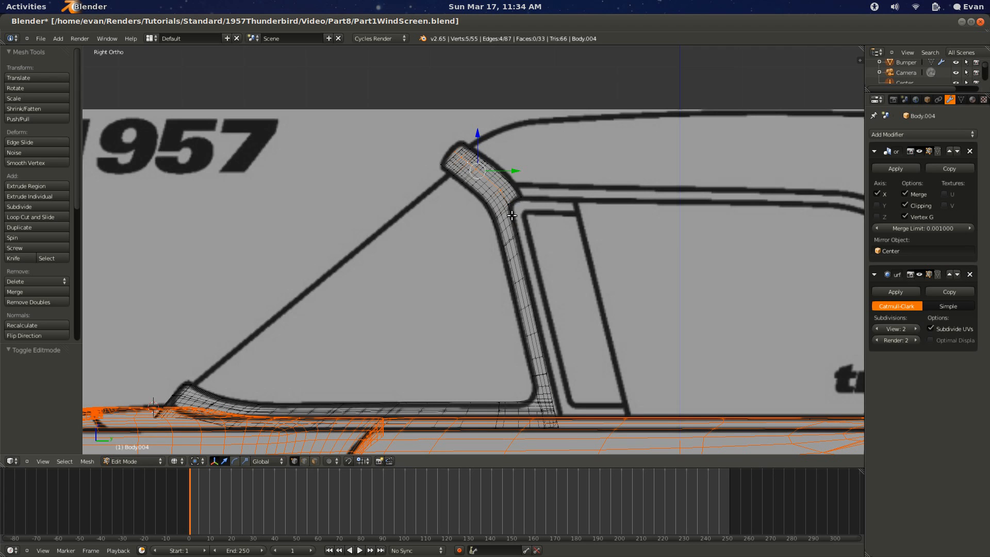
{"action": "key", "text": "g"}
{"action": "left_click", "coordinate": [507, 212]}
{"action": "key", "text": "Tab"}
{"action": "key", "text": "z"}
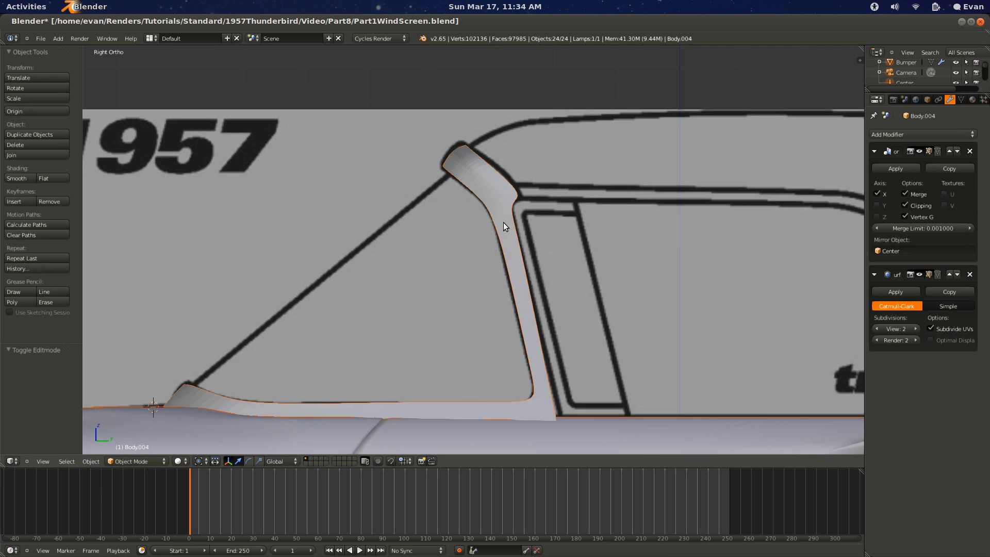
Step: Inspect the windshield frame from several angles and save the file
{"action": "middle_click_drag", "start_coordinate": [503, 222], "coordinate": [447, 200]}
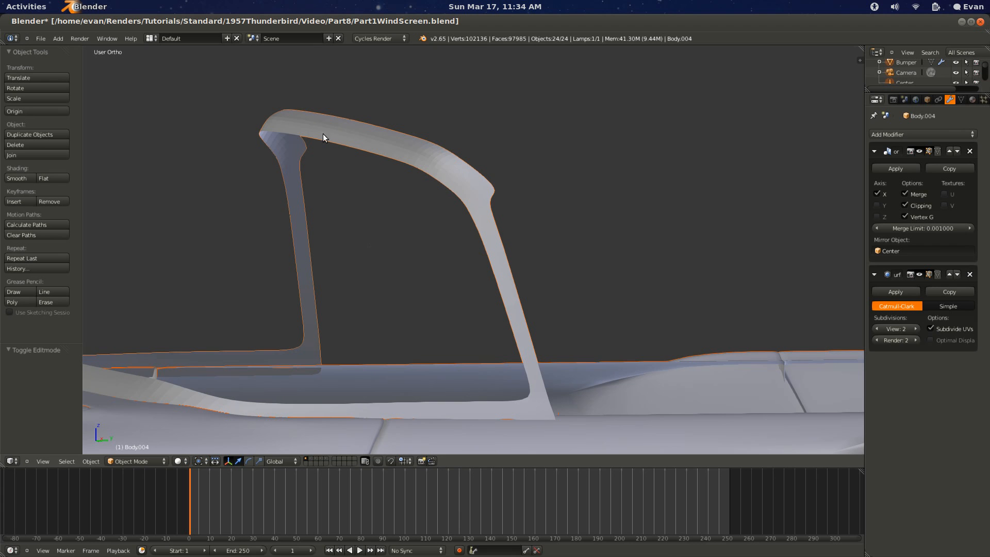
{"action": "middle_click_drag", "start_coordinate": [432, 157], "coordinate": [492, 236]}
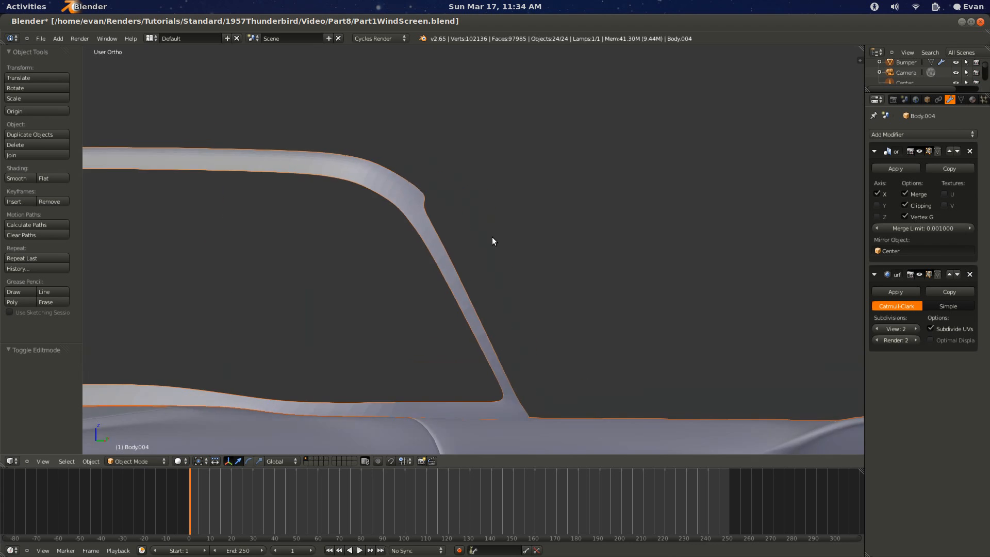
{"action": "scroll", "coordinate": [343, 282], "scroll_direction": "down", "scroll_amount": 7}
{"action": "middle_click_drag", "start_coordinate": [345, 280], "coordinate": [316, 285]}
{"action": "key", "text": "ctrl+s"}
Step: Shade the windshield frame smooth and recalculate the normals of its whole mesh
{"action": "scroll", "coordinate": [314, 281], "scroll_direction": "up", "scroll_amount": 5}
{"action": "scroll", "coordinate": [314, 281], "scroll_direction": "down", "scroll_amount": 7, "text": "ctrl"}
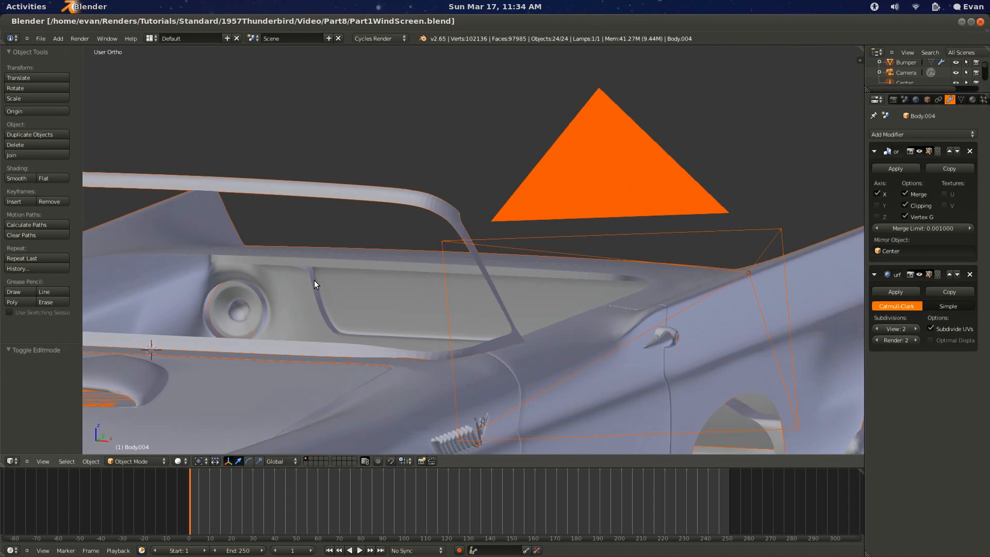
{"action": "left_click", "coordinate": [12, 180]}
{"action": "scroll", "coordinate": [356, 268], "scroll_direction": "down", "scroll_amount": 5}
{"action": "key", "text": "Tab"}
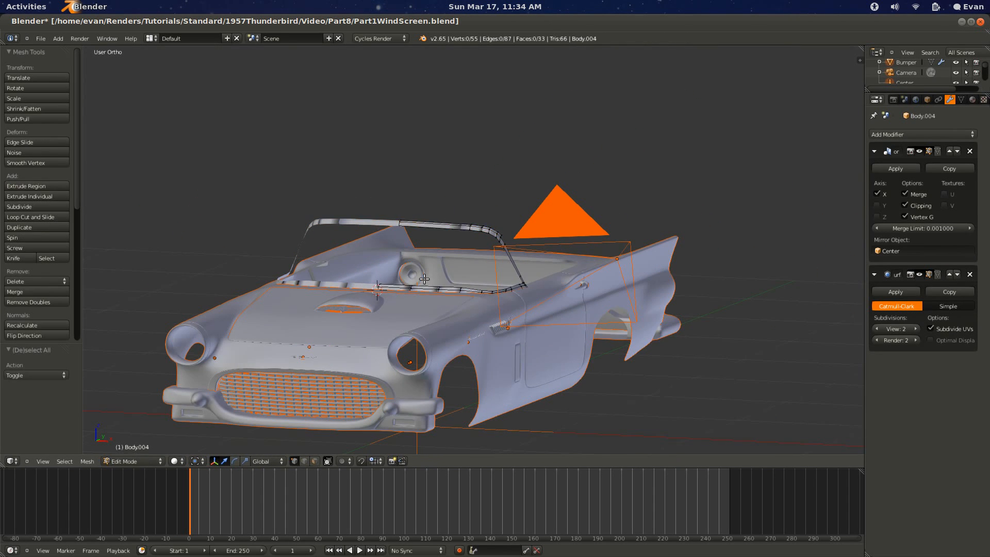
{"action": "key", "text": "a"}
{"action": "scroll", "coordinate": [263, 274], "scroll_direction": "down", "scroll_amount": 7, "text": "ctrl"}
{"action": "left_click", "coordinate": [18, 325]}
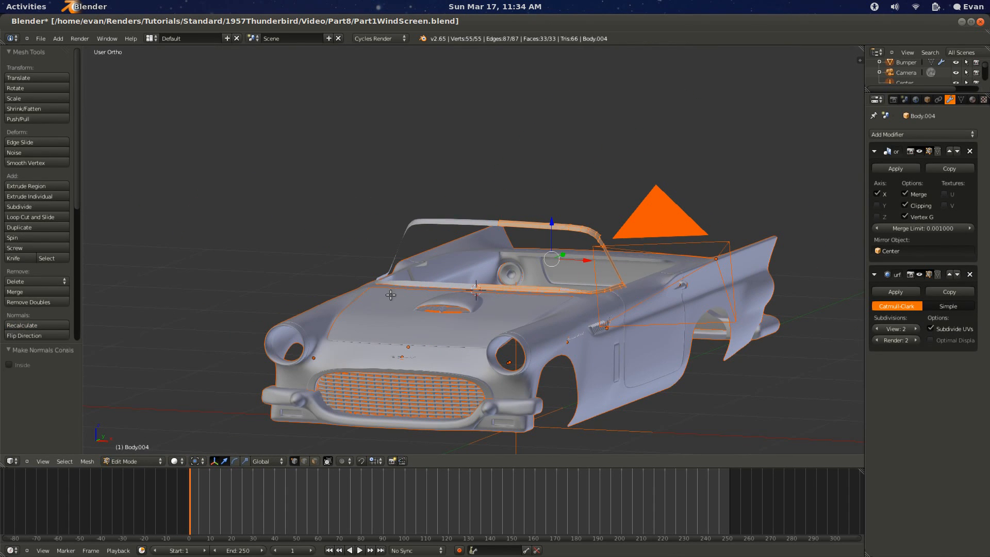
Step: Add a Solidify modifier to the windshield frame and place it above the Subdivision Surface modifier
{"action": "scroll", "coordinate": [422, 293], "scroll_direction": "up", "scroll_amount": 3}
{"action": "key", "text": "space"}
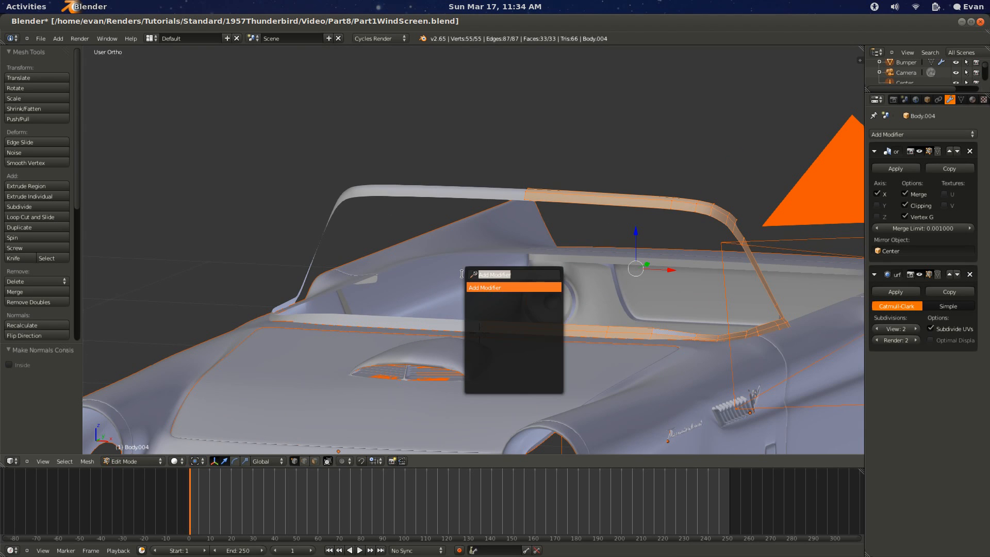
{"action": "left_click", "coordinate": [484, 288]}
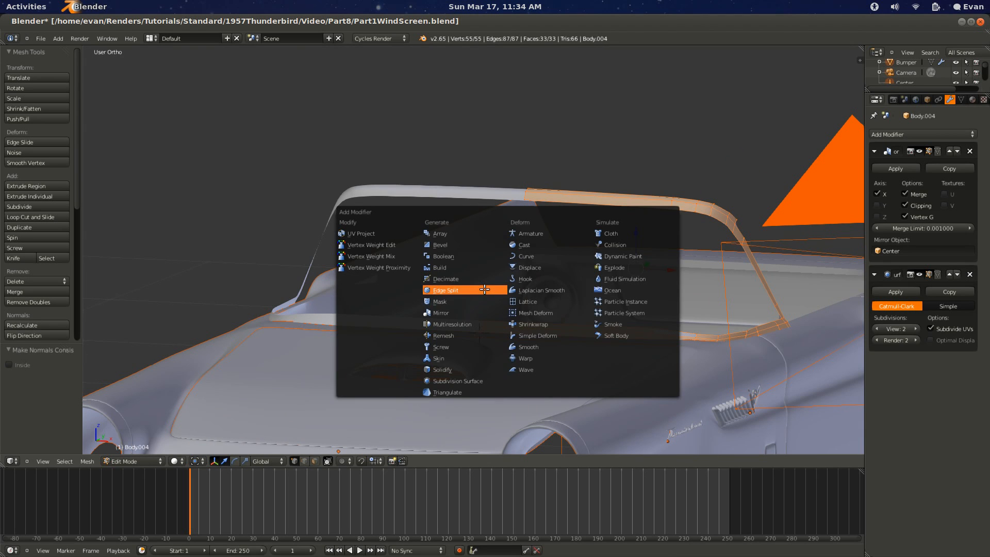
{"action": "left_click", "coordinate": [456, 369]}
{"action": "middle_click_drag", "start_coordinate": [490, 300], "coordinate": [464, 288]}
{"action": "key", "text": "Tab"}
{"action": "scroll", "coordinate": [438, 286], "scroll_direction": "up", "scroll_amount": 4}
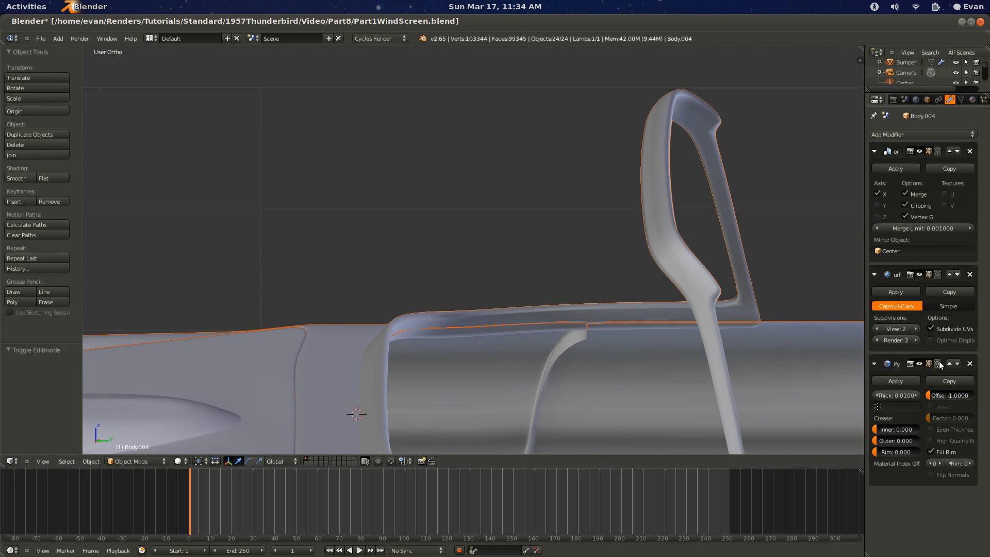
{"action": "left_click", "coordinate": [948, 363]}
Step: Set the Solidify thickness of the windshield frame to 0.01217
{"action": "middle_click_drag", "start_coordinate": [640, 292], "coordinate": [737, 288]}
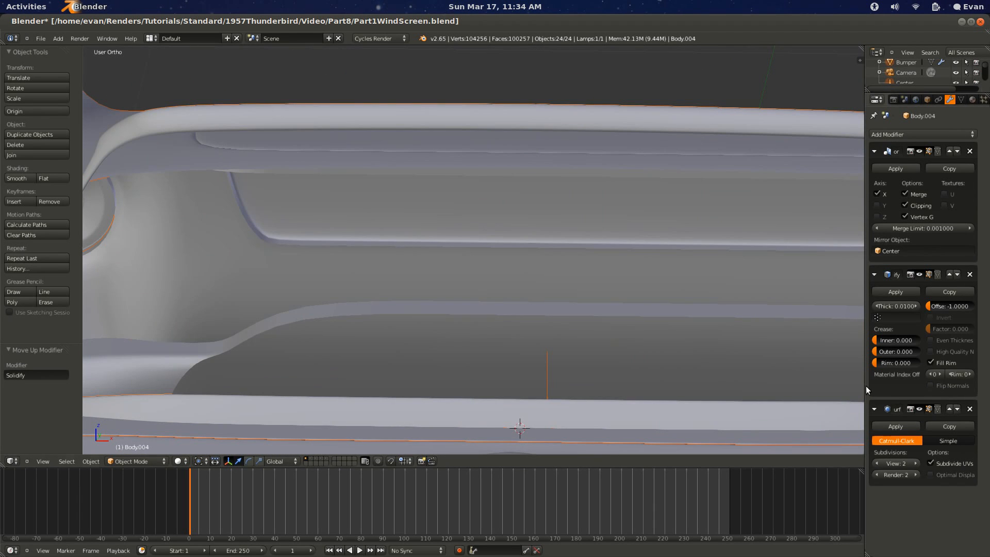
{"action": "middle_click_drag", "start_coordinate": [567, 310], "coordinate": [495, 298]}
{"action": "mouse_move", "coordinate": [892, 304]}
{"action": "left_mouse_down"}
{"action": "mouse_move", "coordinate": [912, 305]}
{"action": "mouse_move", "coordinate": [893, 316]}
{"action": "left_mouse_up"}
{"action": "scroll", "coordinate": [491, 259], "scroll_direction": "down", "scroll_amount": 6}
{"action": "middle_click_drag", "start_coordinate": [491, 259], "coordinate": [426, 273]}
Step: Select the seven vertices running down the pillar's rear edge, using the side wireframe view
{"action": "key", "text": "Tab"}
{"action": "scroll", "coordinate": [498, 286], "scroll_direction": "up", "scroll_amount": 2}
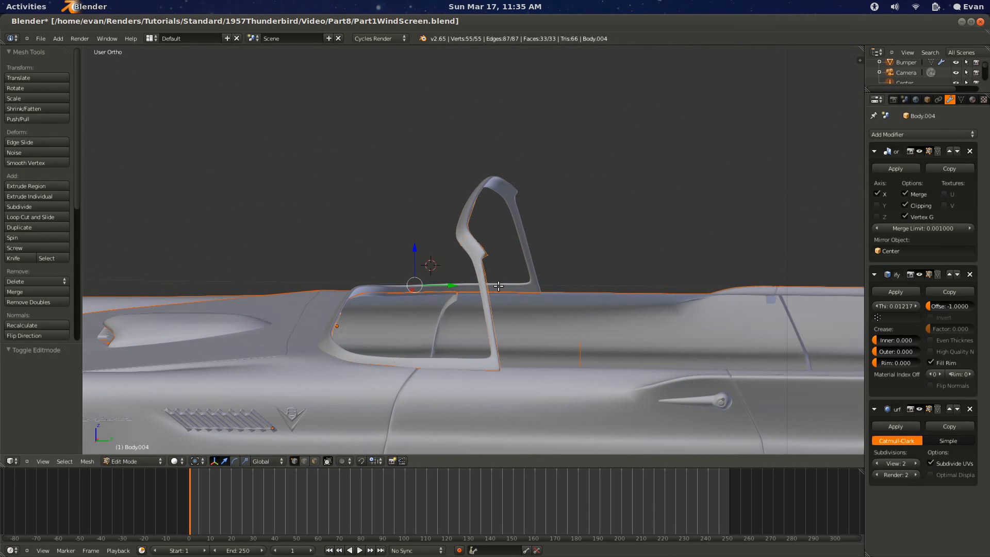
{"action": "right_click", "coordinate": [486, 265]}
{"action": "key", "text": "KP_Decimal"}
{"action": "key", "text": "KP_1"}
{"action": "key", "text": "KP_3"}
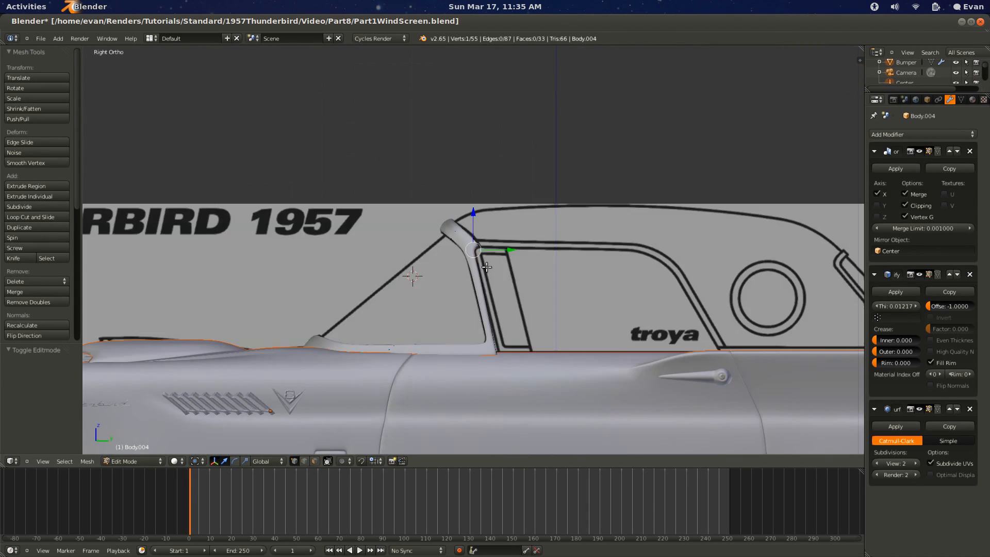
{"action": "key", "text": "z"}
{"action": "scroll", "coordinate": [496, 265], "scroll_direction": "up", "scroll_amount": 4}
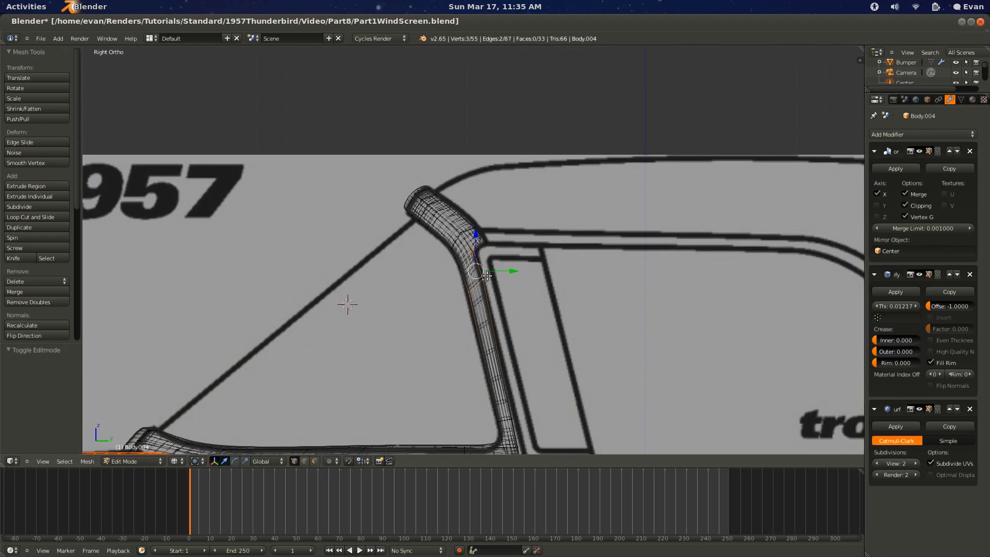
{"action": "scroll", "coordinate": [482, 263], "scroll_direction": "down", "scroll_amount": 4}
Step: Leave only the windshield frame selected among the objects and reopen its mesh for editing
{"action": "key", "text": "Tab"}
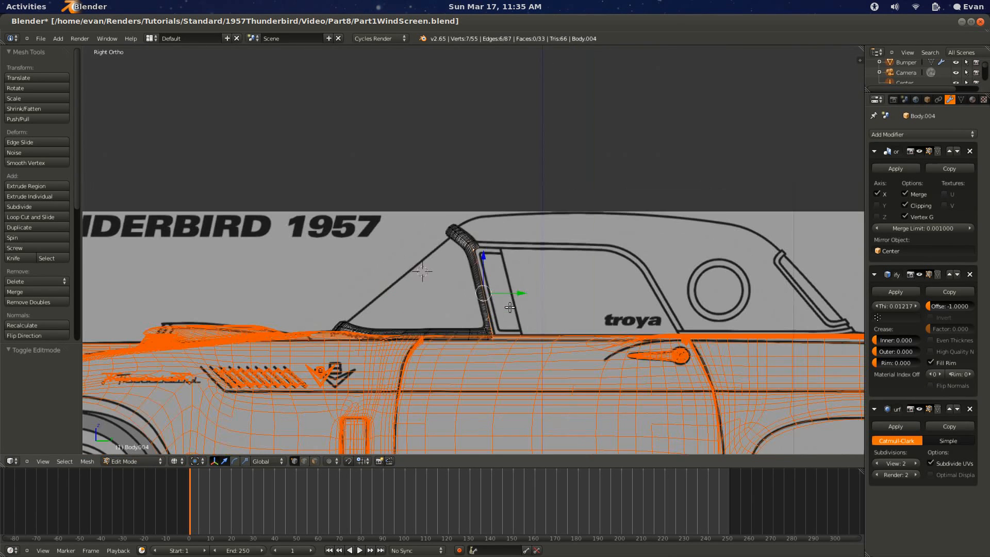
{"action": "key", "text": "a"}
{"action": "right_click", "coordinate": [481, 264]}
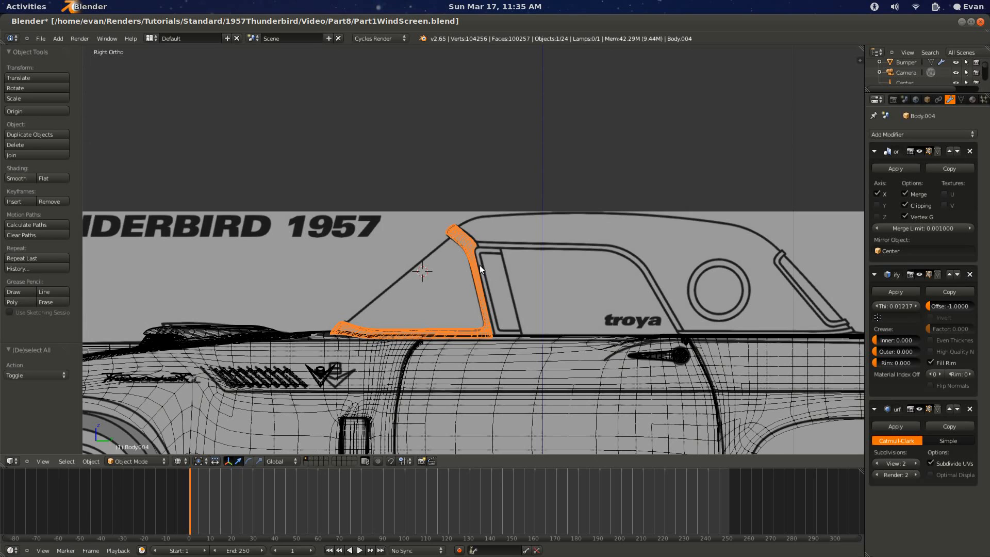
{"action": "key", "text": "Tab"}
{"action": "scroll", "coordinate": [481, 265], "scroll_direction": "up", "scroll_amount": 2}
Step: Duplicate the pillar's rear edge with an offset of Y 0.01144, Z -0.01860 and separate the copy into its own object
{"action": "key", "text": "e"}
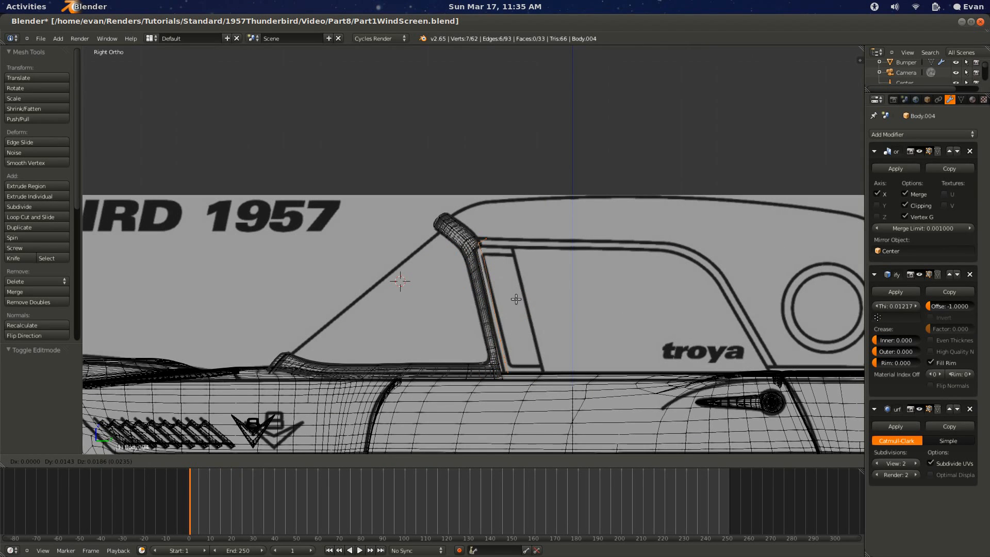
{"action": "left_click", "coordinate": [513, 308]}
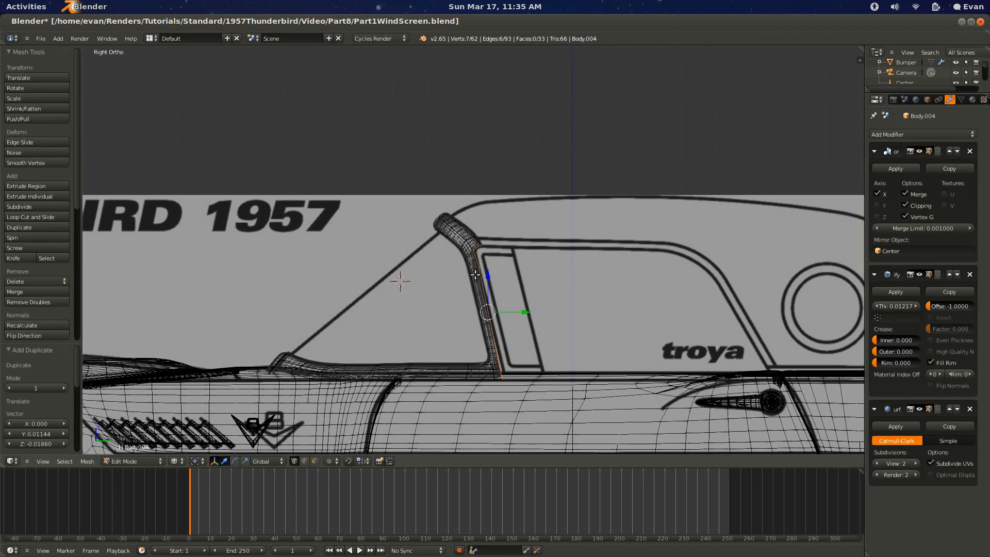
{"action": "key", "text": "p"}
{"action": "left_click", "coordinate": [474, 275]}
{"action": "key", "text": "Tab"}
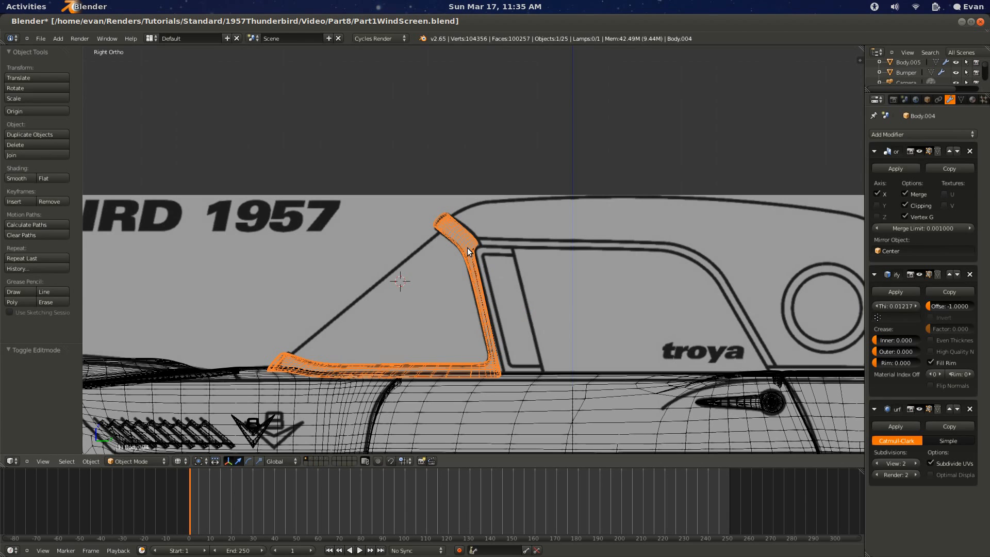
Step: Hide the windshield frame and turn off the viewport display of the separated edge's Solidify modifier
{"action": "key", "text": "h"}
{"action": "right_click", "coordinate": [478, 270]}
{"action": "scroll", "coordinate": [487, 274], "scroll_direction": "up", "scroll_amount": 4}
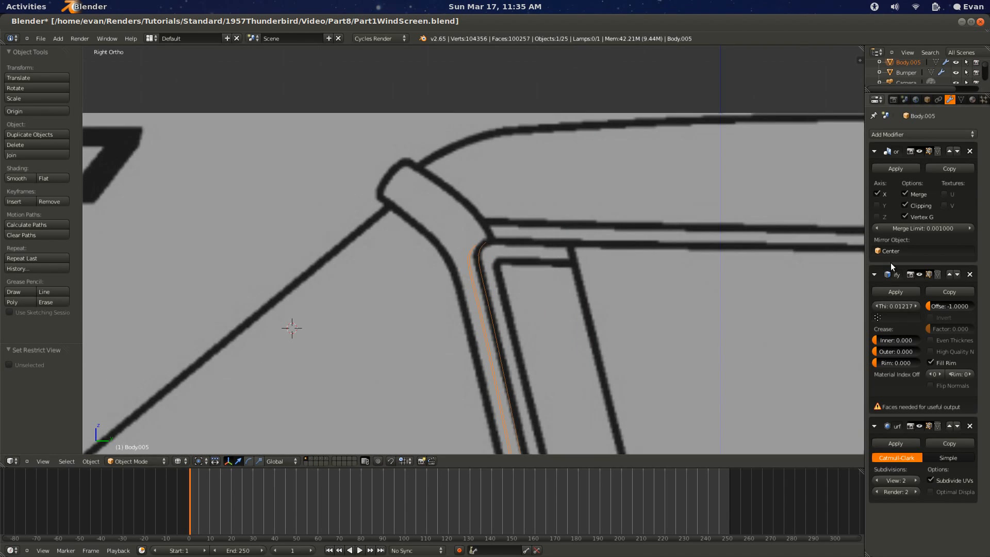
{"action": "left_click", "coordinate": [920, 272]}
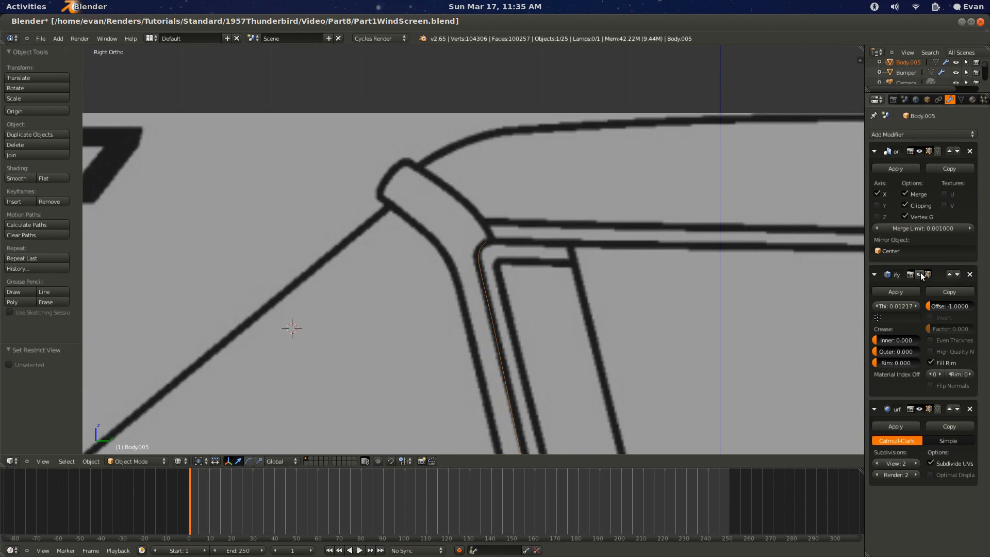
Step: Extrude the top vertex of the separated pillar edge by -0.02414 along Z
{"action": "key", "text": "Tab"}
{"action": "scroll", "coordinate": [498, 320], "scroll_direction": "down", "scroll_amount": 2}
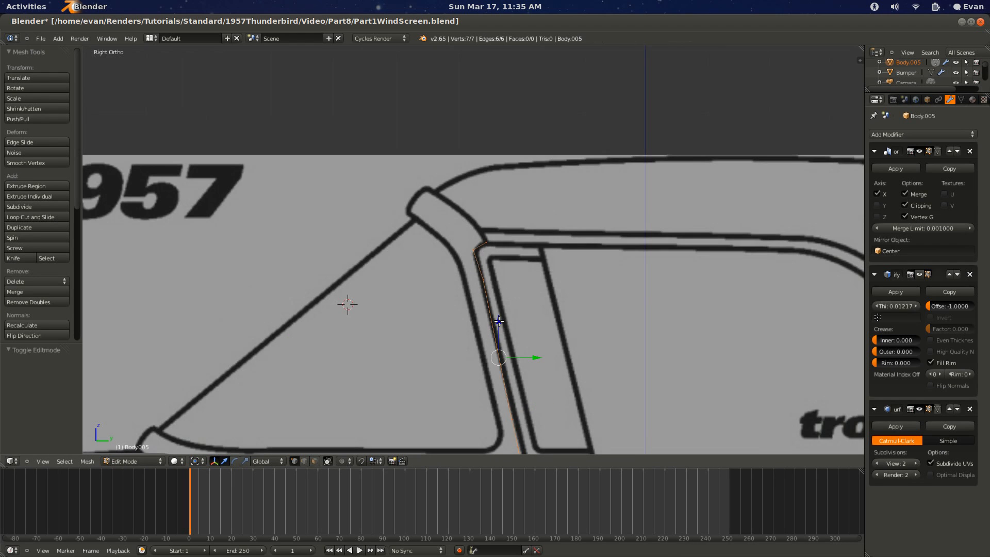
{"action": "scroll", "coordinate": [505, 294], "scroll_direction": "up", "scroll_amount": 2}
{"action": "right_click", "coordinate": [493, 240]}
{"action": "key", "text": "e"}
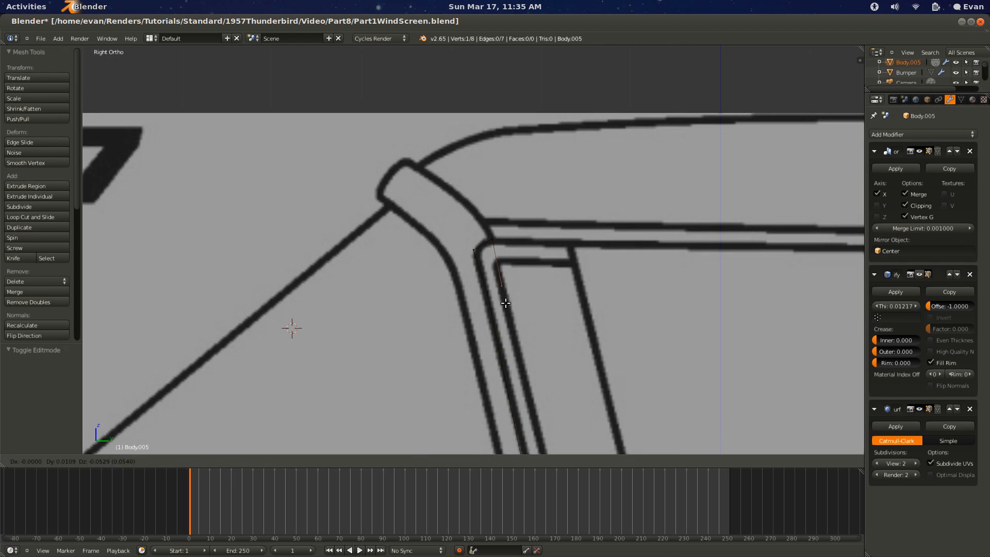
{"action": "key", "text": "z"}
{"action": "left_click", "coordinate": [509, 274]}
Step: Move the extruded vertex by Y 0.005174 and Z -0.02759 onto the side window frame's inner corner
{"action": "key", "text": "g"}
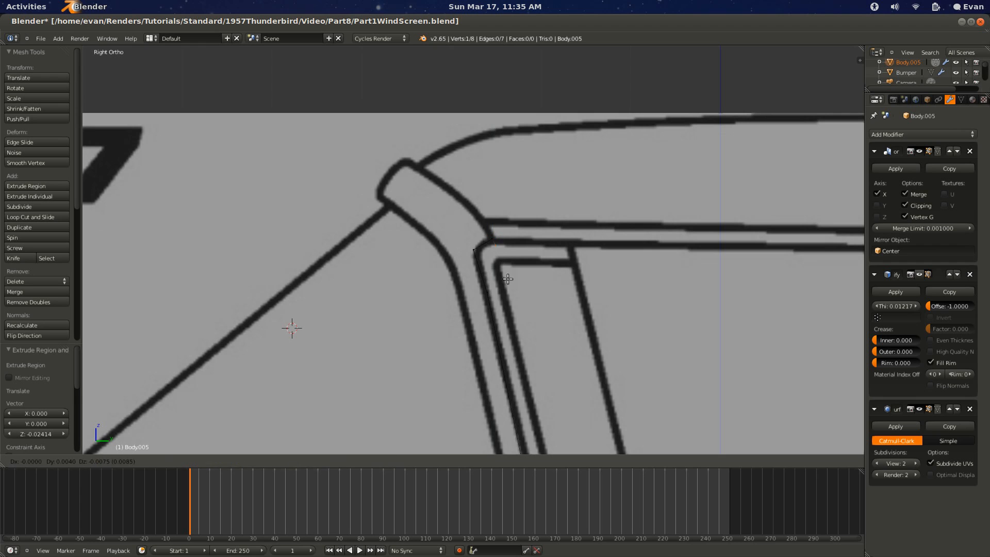
{"action": "left_click", "coordinate": [505, 289]}
{"action": "key", "text": "z"}
{"action": "scroll", "coordinate": [507, 292], "scroll_direction": "up", "scroll_amount": 2}
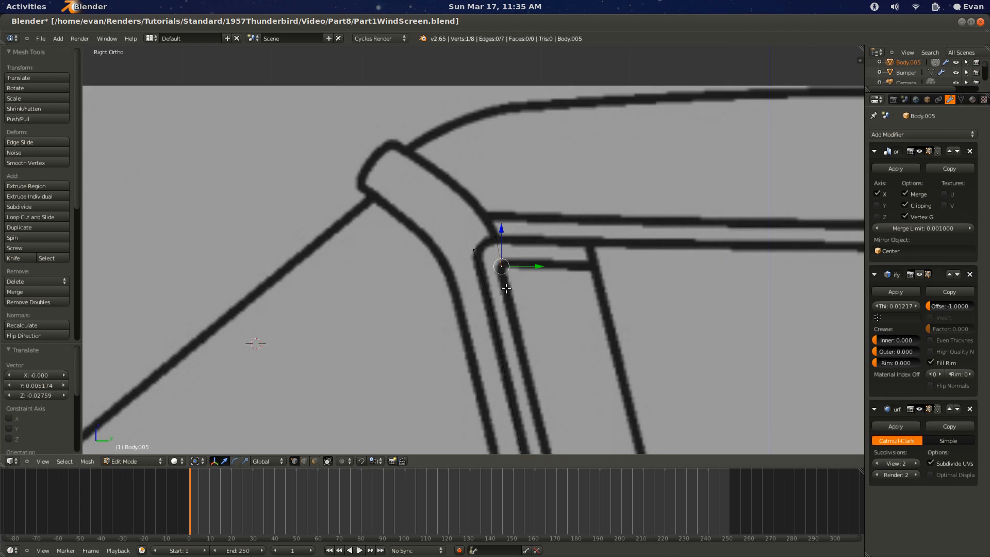
Step: Extrude the pillar edge's two top vertices rearward by Y 0.0867 and Z -0.001916 to form the side window frame's upper bar
{"action": "scroll", "coordinate": [538, 308], "scroll_direction": "down", "scroll_amount": 1}
{"action": "right_click", "coordinate": [497, 233], "text": "shift"}
{"action": "key", "text": "e"}
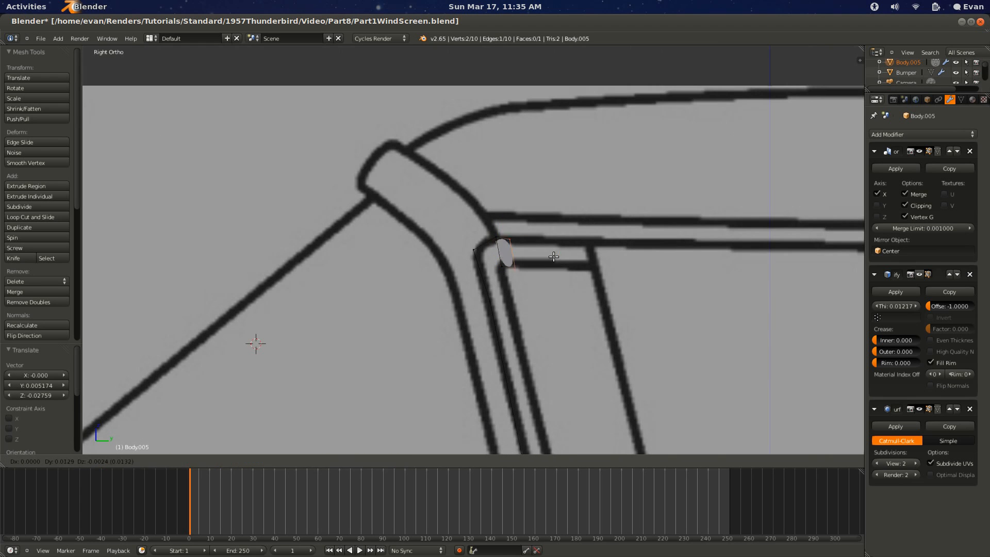
{"action": "left_click", "coordinate": [608, 261]}
{"action": "scroll", "coordinate": [554, 318], "scroll_direction": "down", "scroll_amount": 5, "text": "shift"}
{"action": "scroll", "coordinate": [555, 318], "scroll_direction": "down", "scroll_amount": 5, "text": "shift"}
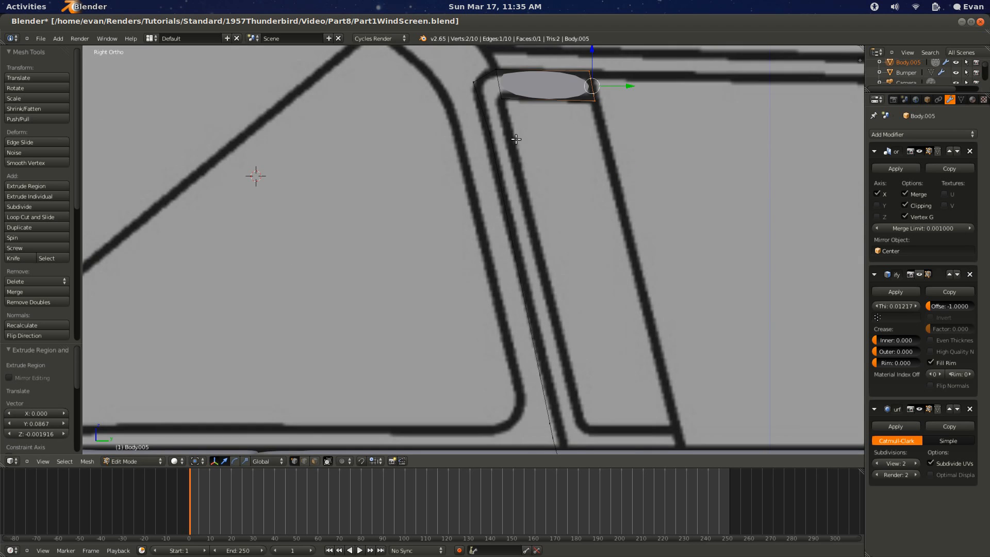
Step: Extrude the bottom end of the pillar edge by 0.0298 along Y at the body line
{"action": "right_click", "coordinate": [506, 132]}
{"action": "scroll", "coordinate": [528, 186], "scroll_direction": "down", "scroll_amount": 4}
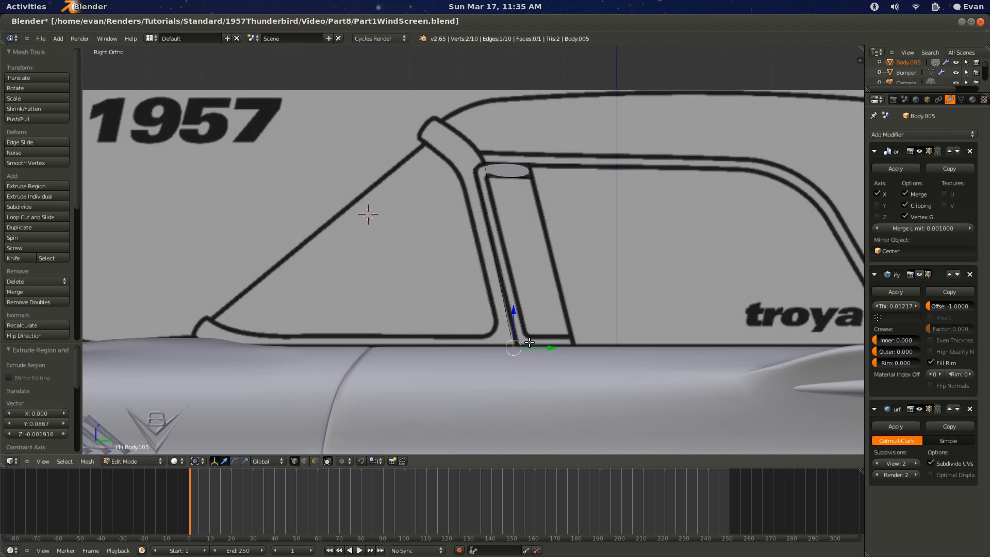
{"action": "key", "text": "z"}
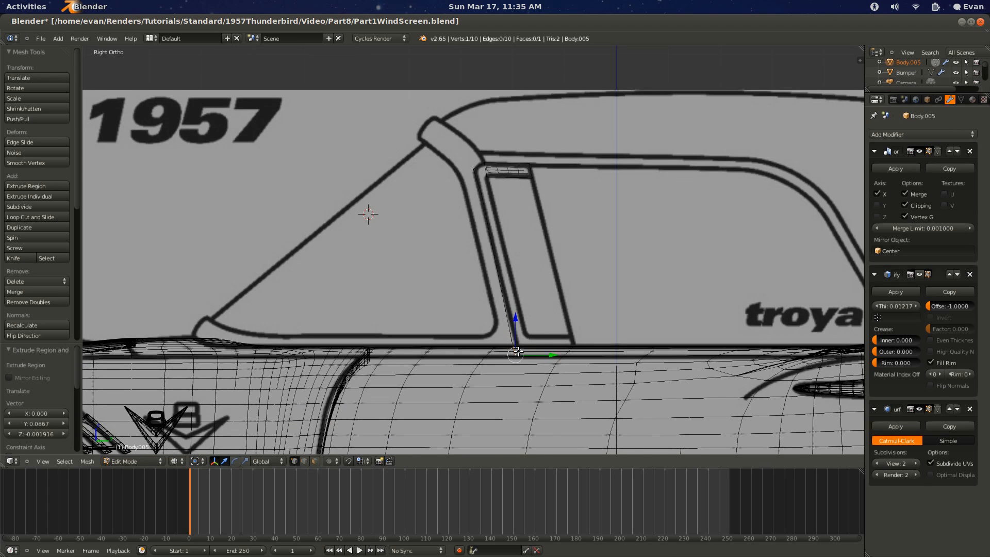
{"action": "scroll", "coordinate": [523, 349], "scroll_direction": "up", "scroll_amount": 1}
{"action": "key", "text": "e"}
{"action": "key", "text": "y"}
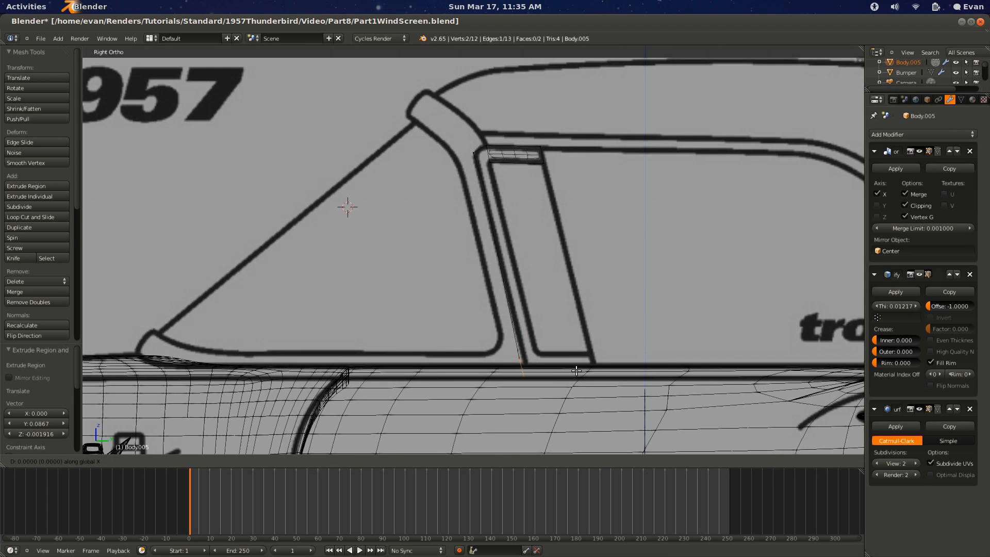
{"action": "left_click", "coordinate": [576, 373]}
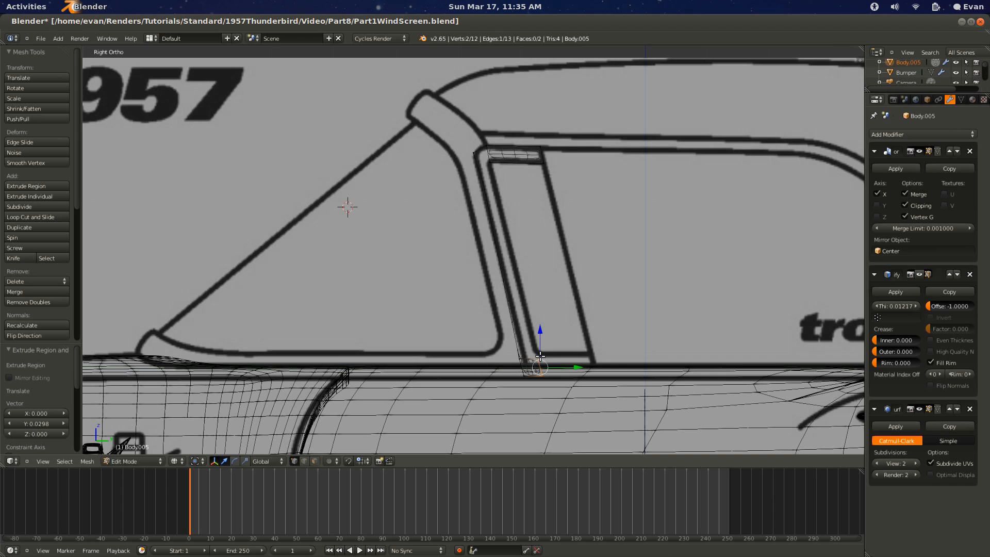
Step: Fit the bottom corner to the blueprint, applying moves of Z -0.008278 and Y 0.002483 to its vertices
{"action": "key", "text": "g"}
{"action": "key", "text": "z"}
{"action": "left_click", "coordinate": [520, 351]}
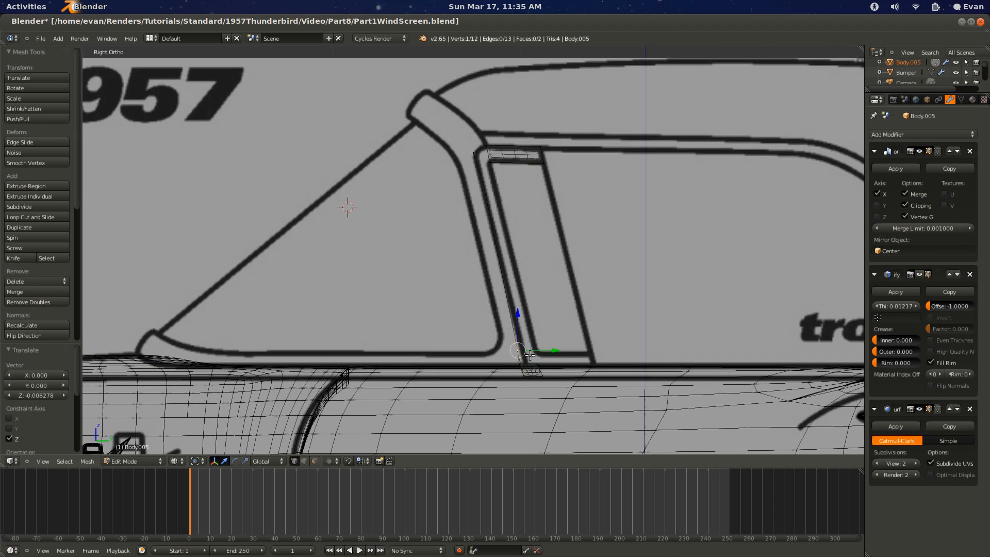
{"action": "key", "text": "g"}
{"action": "key", "text": "z"}
{"action": "left_click", "coordinate": [530, 358]}
{"action": "key", "text": "g"}
{"action": "left_click", "coordinate": [531, 356]}
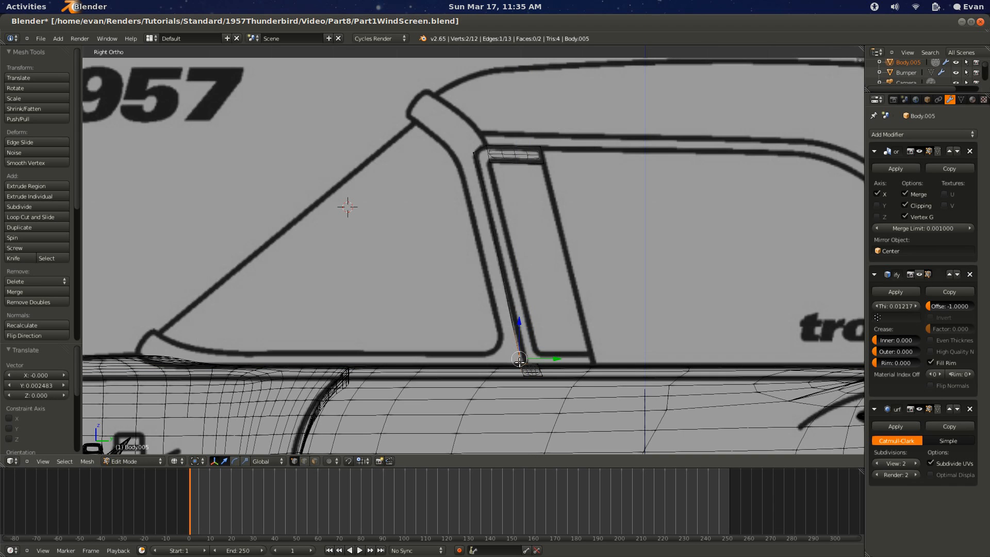
Step: Extrude the bottom corner vertex by 0.01987 along Z and extrude the resulting edge about 0.0977 along Y as the lower bar
{"action": "key", "text": "g"}
{"action": "key", "text": "z"}
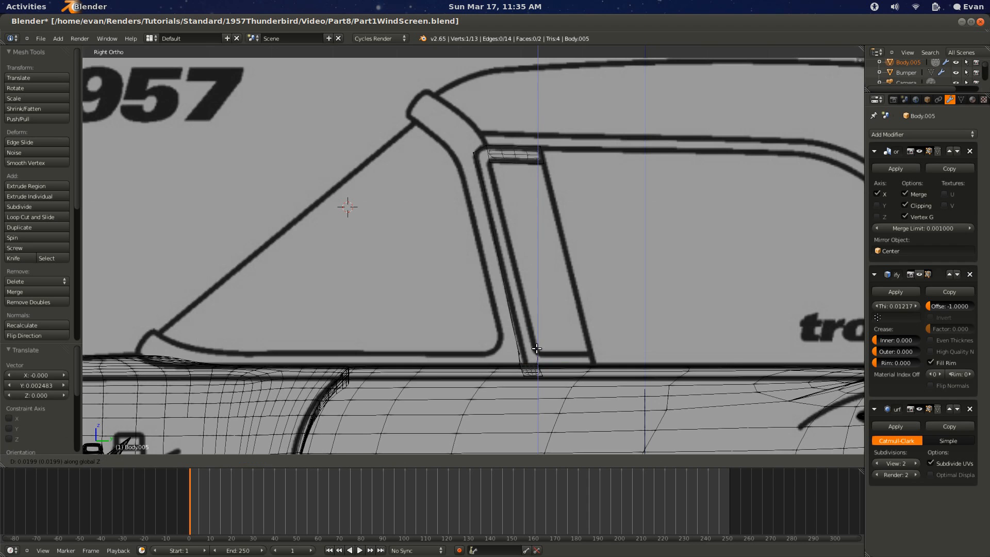
{"action": "left_click", "coordinate": [536, 348]}
{"action": "key", "text": "e"}
{"action": "key", "text": "y"}
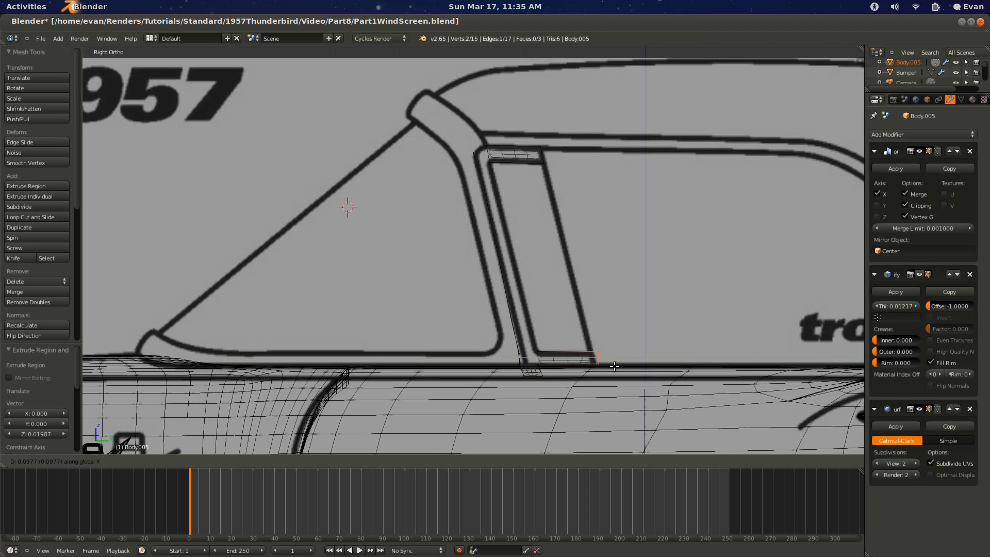
{"action": "left_click", "coordinate": [612, 368]}
Step: Fill a face at the frame's bottom corner beside the lower bar
{"action": "key", "text": "Tab"}
{"action": "scroll", "coordinate": [612, 368], "scroll_direction": "down", "scroll_amount": 3}
{"action": "key", "text": "z"}
{"action": "scroll", "coordinate": [593, 355], "scroll_direction": "up", "scroll_amount": 3}
{"action": "key", "text": "Tab"}
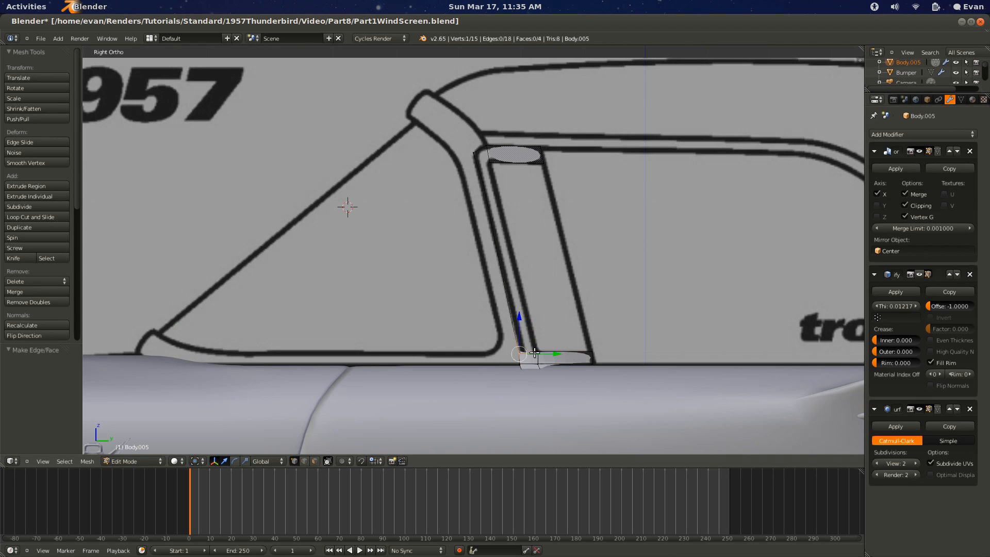
Step: Delete the redundant vertices on the long front pillar edge between the frame's upper and lower corners
{"action": "right_click", "coordinate": [506, 302], "text": "alt"}
{"action": "key", "text": "z"}
{"action": "right_click", "coordinate": [475, 144], "text": "shift"}
{"action": "middle_click_drag", "start_coordinate": [481, 223], "coordinate": [567, 338]}
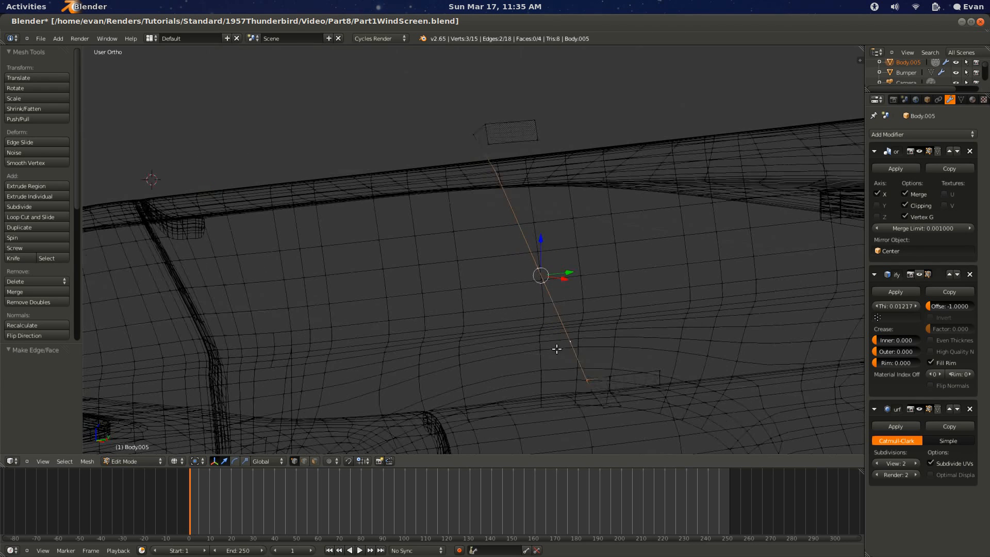
{"action": "right_click", "coordinate": [568, 341]}
{"action": "key", "text": "x"}
{"action": "left_click", "coordinate": [528, 260]}
{"action": "key", "text": "x"}
{"action": "left_click", "coordinate": [518, 243]}
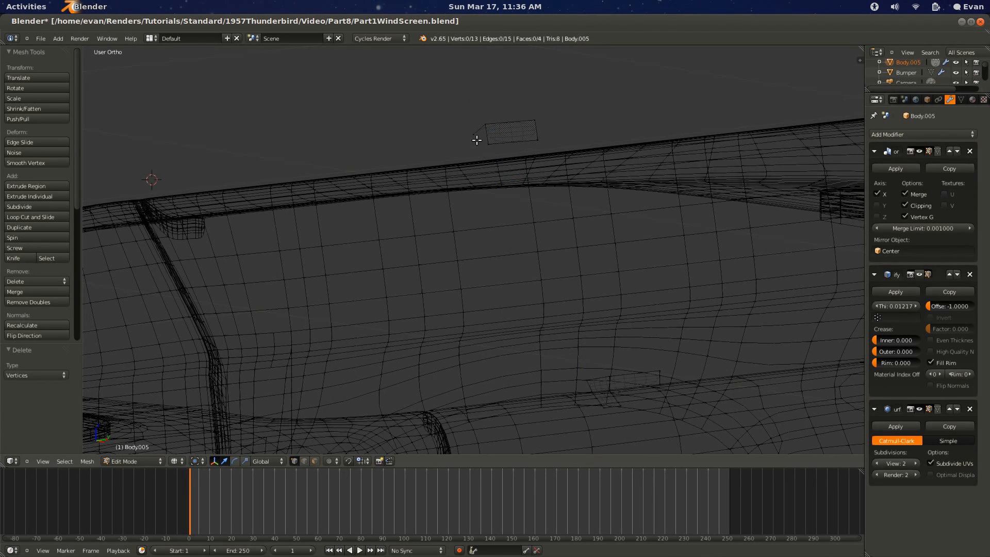
Step: Join the upper and lower corners with two straight pillar edges and add one loop cut to the front edge
{"action": "key", "text": "f"}
{"action": "right_click", "coordinate": [486, 142]}
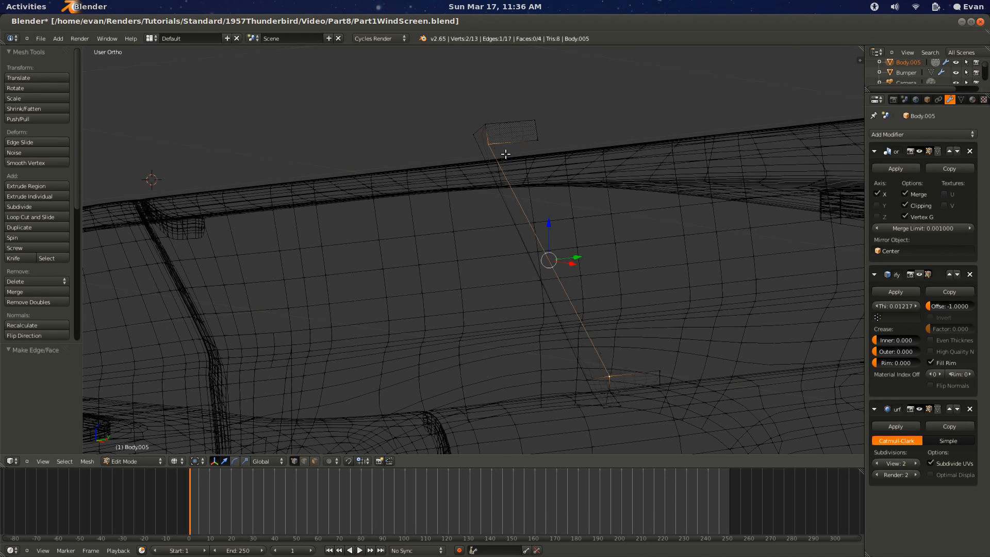
{"action": "right_click", "coordinate": [489, 145]}
{"action": "key", "text": "ctrl+r"}
{"action": "left_click", "coordinate": [481, 150]}
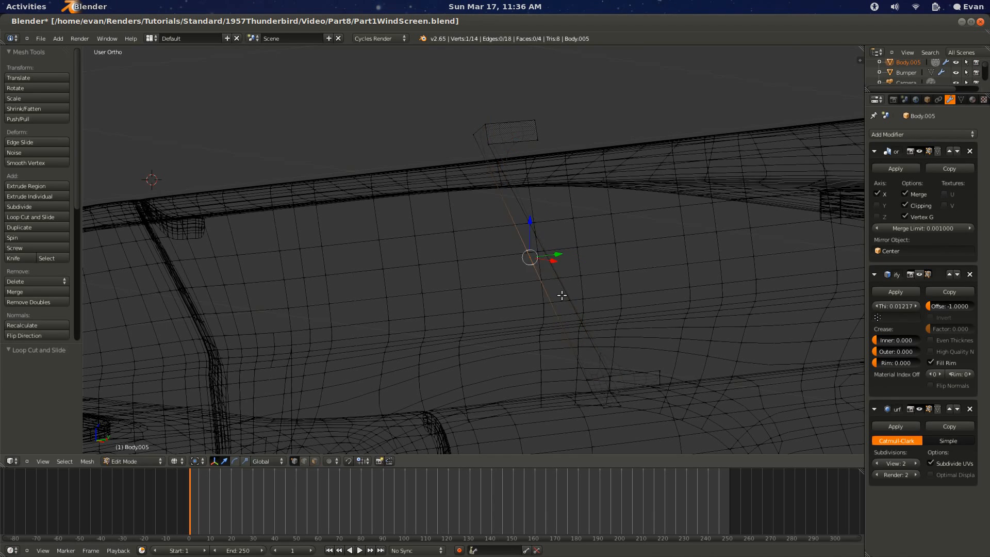
Step: Move the loop-cut vertex by X -0.06001 and Z 0.123 up along the front pillar edge
{"action": "key", "text": "KP_1"}
{"action": "key", "text": "KP_Decimal"}
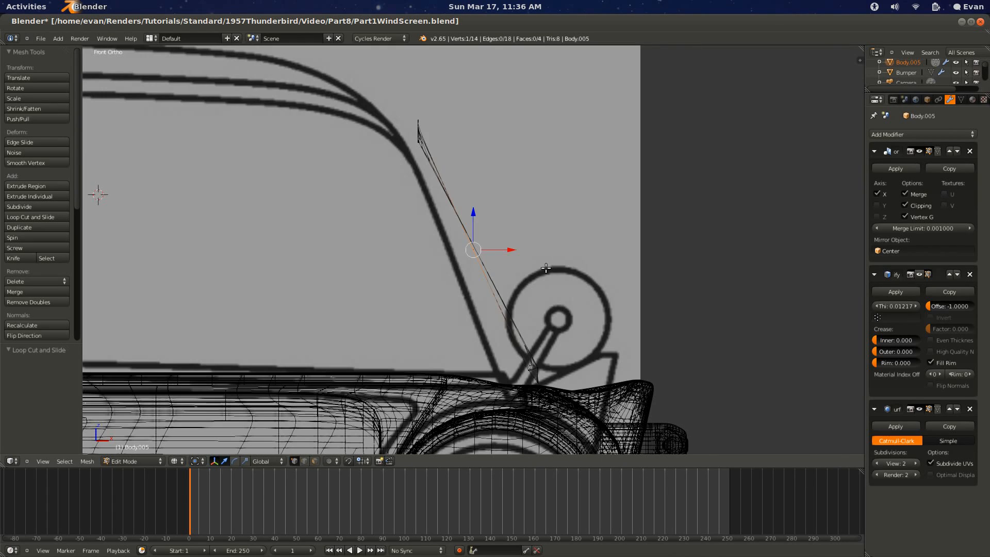
{"action": "key", "text": "g"}
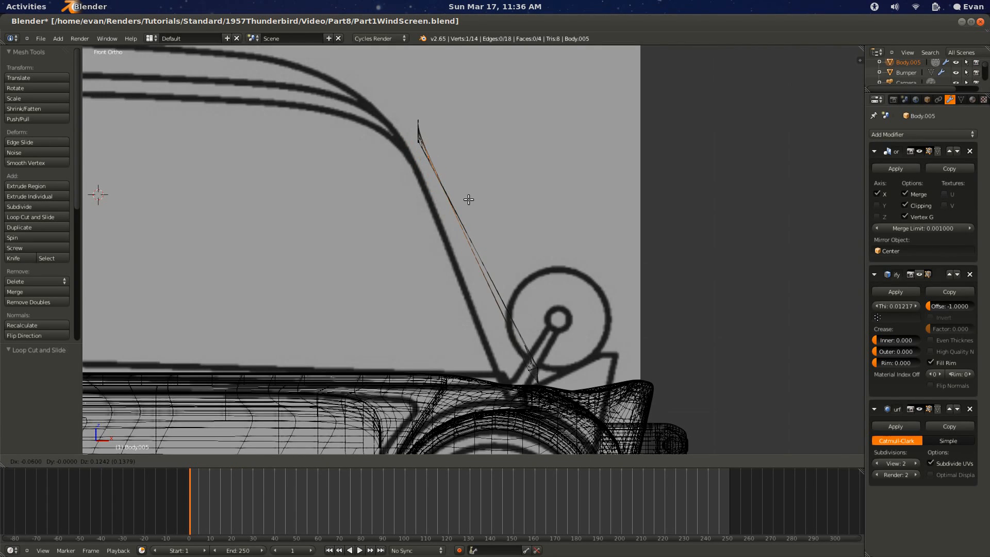
{"action": "left_click", "coordinate": [467, 200]}
Step: Align the vertex with the upper corner, shifting it about -0.03 along Y, then X -0.0119, Y -0.006249, Z 0.02108, then X 0.001916
{"action": "middle_click_drag", "start_coordinate": [464, 199], "coordinate": [507, 293]}
{"action": "key", "text": "g"}
{"action": "key", "text": "y"}
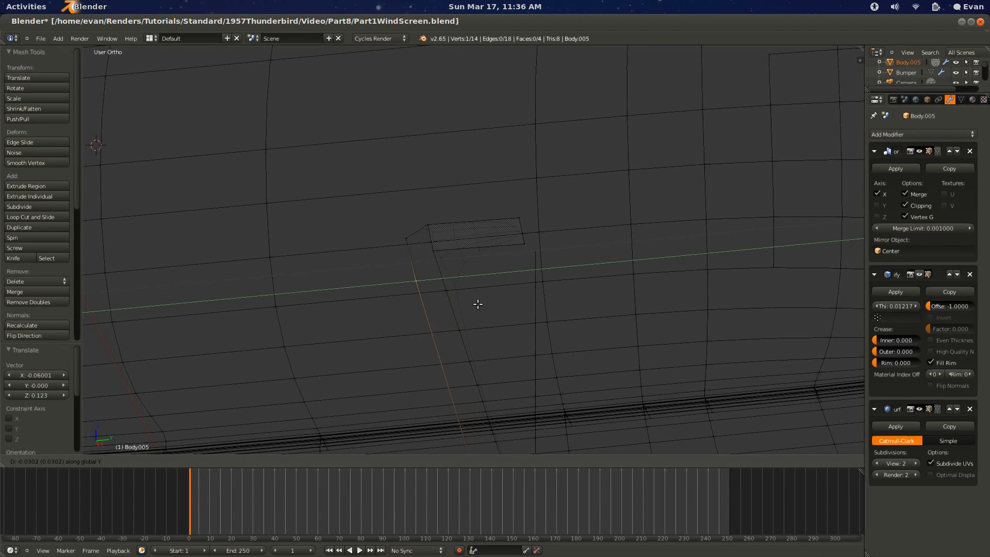
{"action": "left_click", "coordinate": [480, 303]}
{"action": "key", "text": "g"}
{"action": "left_click", "coordinate": [464, 276]}
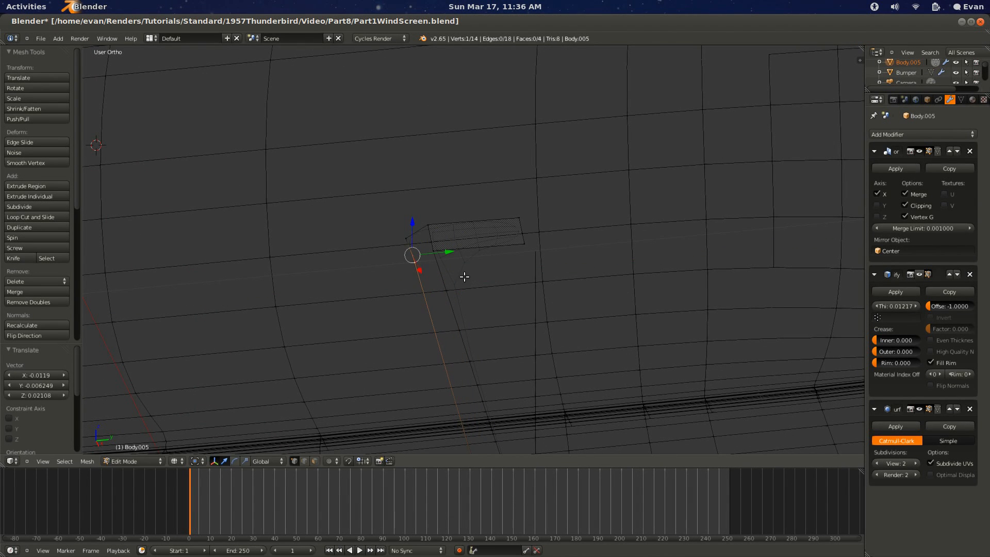
{"action": "key", "text": "KP_1"}
{"action": "scroll", "coordinate": [465, 276], "scroll_direction": "up", "scroll_amount": 1}
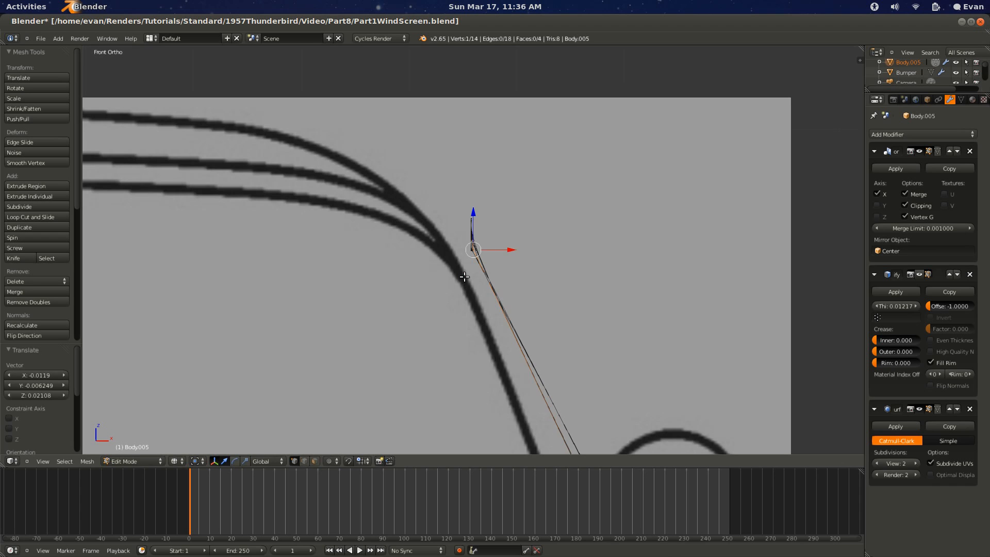
{"action": "key", "text": "g"}
{"action": "key", "text": "x"}
{"action": "left_click", "coordinate": [466, 277]}
Step: Fill the face at the side window frame's upper front corner
{"action": "middle_click_drag", "start_coordinate": [466, 277], "coordinate": [516, 233]}
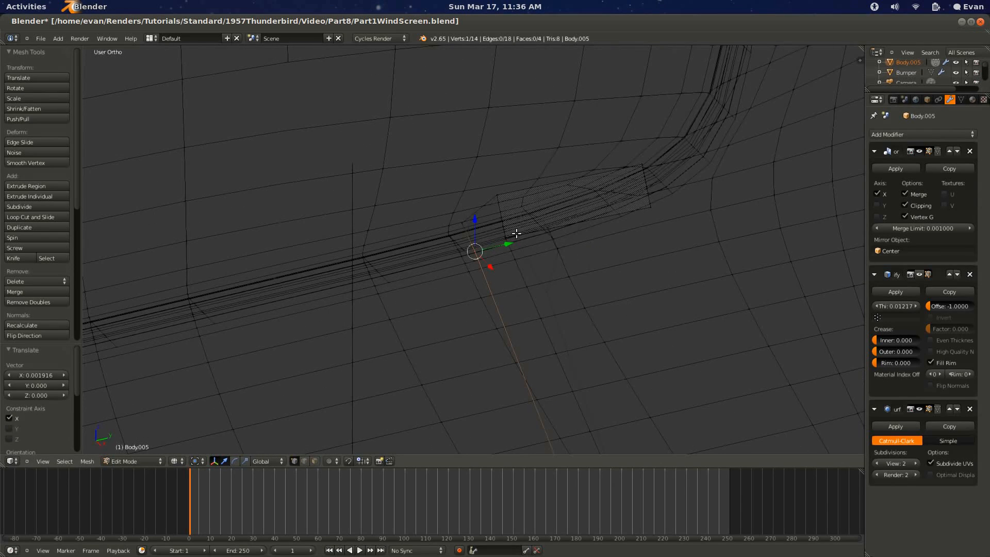
{"action": "right_click", "coordinate": [503, 199], "text": "shift"}
{"action": "key", "text": "f"}
{"action": "scroll", "coordinate": [466, 221], "scroll_direction": "down", "scroll_amount": 6}
{"action": "key", "text": "Tab"}
{"action": "middle_click_drag", "start_coordinate": [500, 271], "coordinate": [481, 264]}
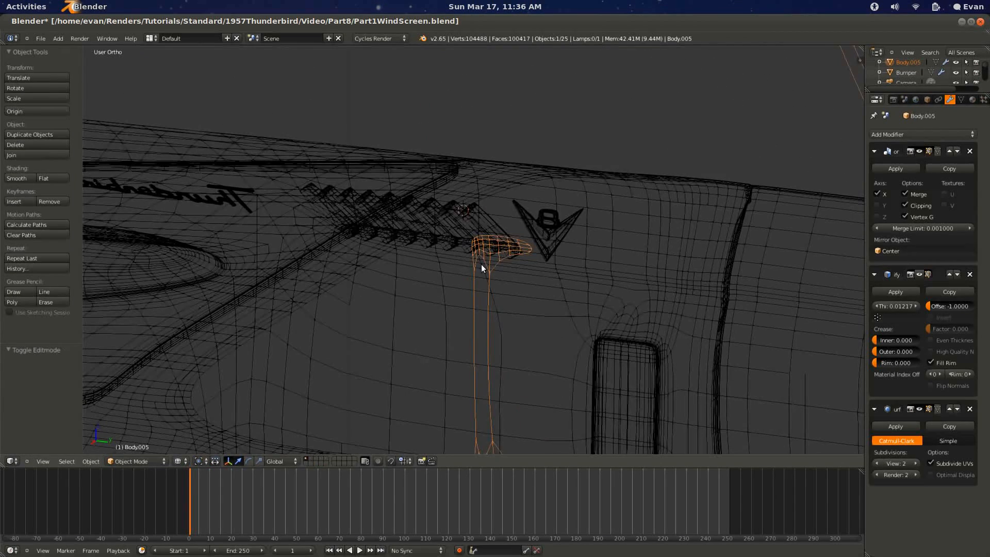
Step: Fill the long pillar face between the frame's front and rear vertical edges
{"action": "key", "text": "Tab"}
{"action": "key", "text": "a"}
{"action": "right_click", "coordinate": [482, 257], "text": "alt"}
{"action": "scroll", "coordinate": [482, 256], "scroll_direction": "down", "scroll_amount": 5}
{"action": "scroll", "coordinate": [504, 281], "scroll_direction": "up", "scroll_amount": 3}
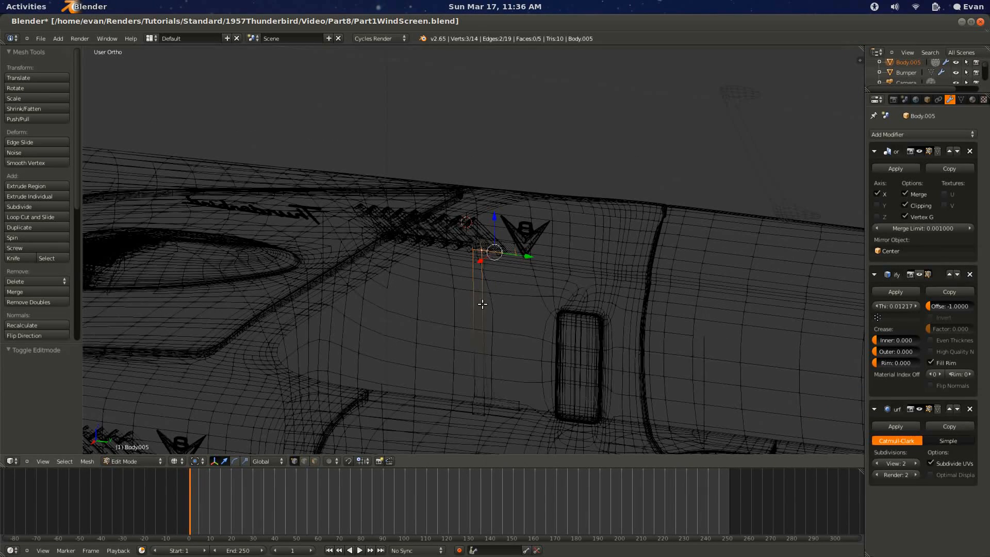
{"action": "right_click", "coordinate": [484, 403]}
{"action": "right_click", "coordinate": [483, 378], "text": "alt"}
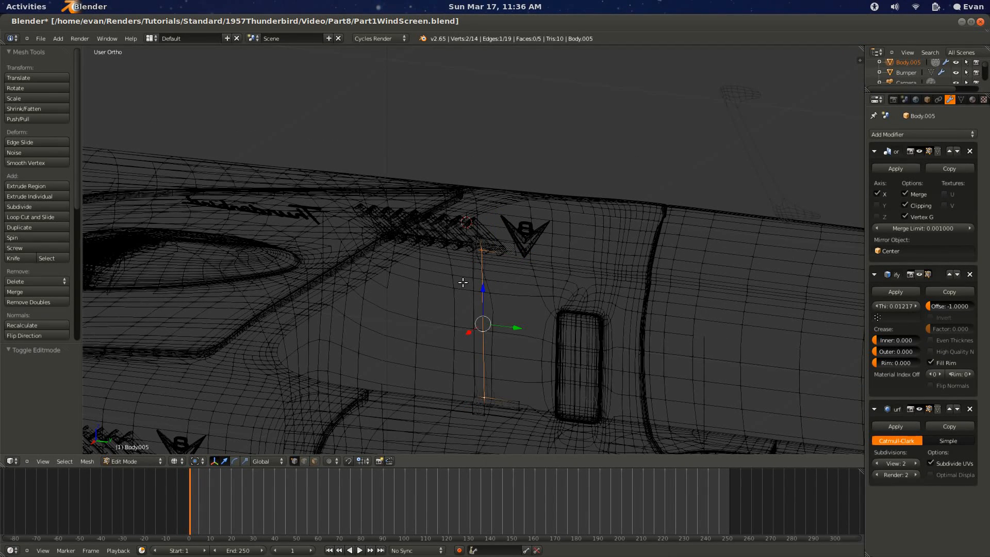
{"action": "right_click", "coordinate": [471, 291], "text": "alt+shift"}
{"action": "key", "text": "f"}
Step: Shade the side window frame smooth and recalculate the normals of all its faces
{"action": "key", "text": "Tab"}
{"action": "mouse_move", "coordinate": [485, 299]}
{"action": "middle_mouse_down"}
{"action": "mouse_move", "coordinate": [463, 296]}
{"action": "mouse_move", "coordinate": [661, 301]}
{"action": "mouse_move", "coordinate": [537, 307]}
{"action": "middle_mouse_up"}
{"action": "key", "text": "z"}
{"action": "middle_click_drag", "start_coordinate": [154, 208], "coordinate": [493, 302]}
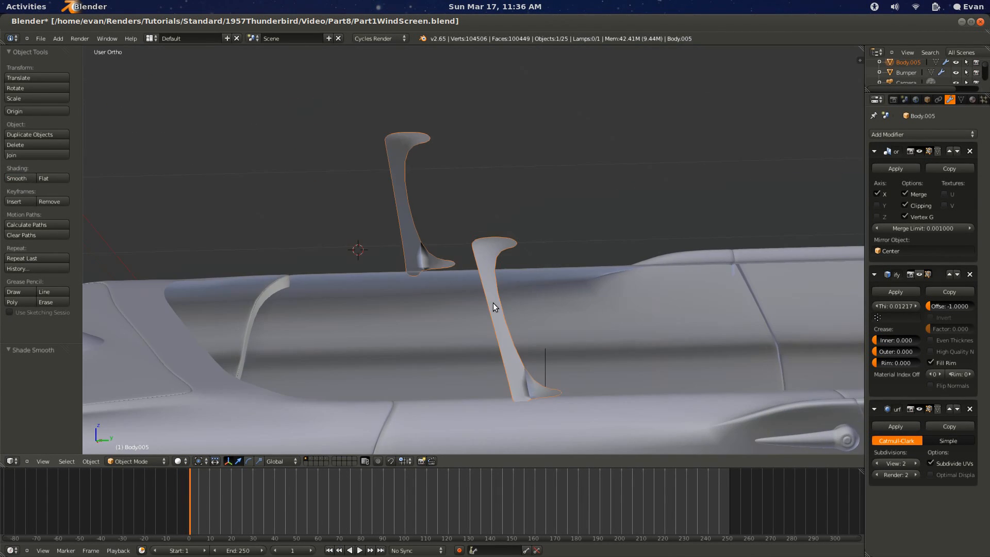
{"action": "key", "text": "Tab"}
{"action": "key", "text": "a"}
{"action": "key", "text": "a"}
{"action": "left_click", "coordinate": [20, 326]}
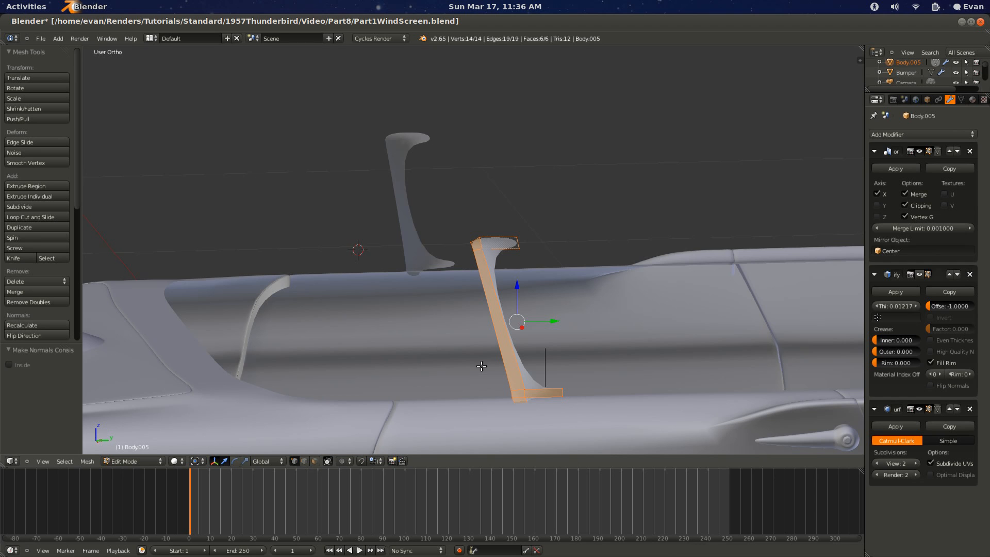
Step: Check the side window frame against the side and front blueprints, and unhide the windshield frame
{"action": "key", "text": "Tab"}
{"action": "key", "text": "Tab"}
{"action": "key", "text": "KP_1"}
{"action": "key", "text": "KP_3"}
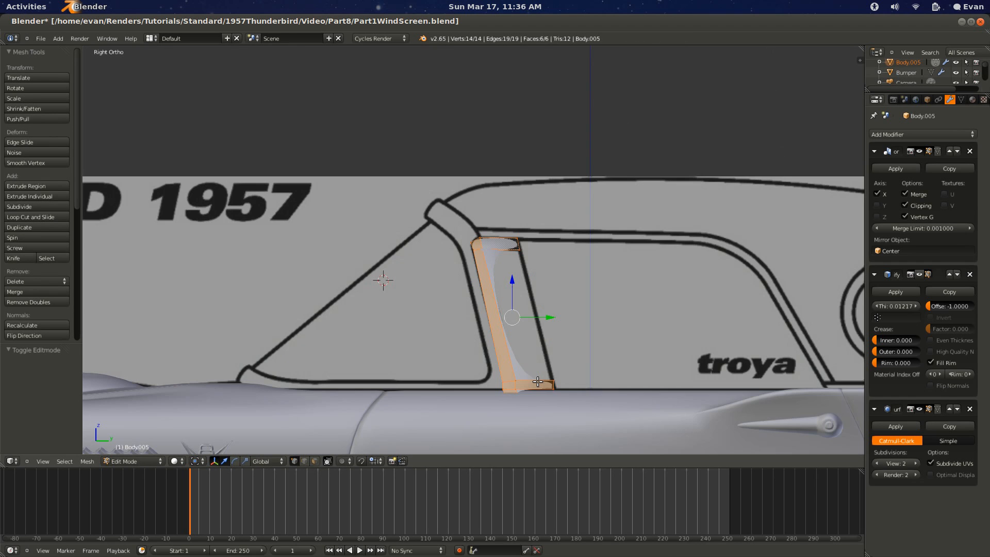
{"action": "key", "text": "KP_1"}
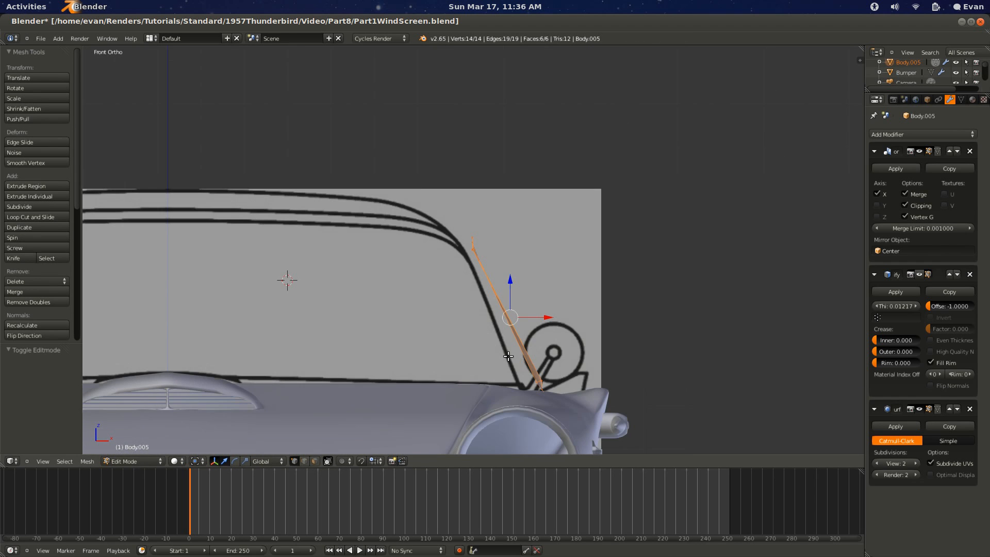
{"action": "key", "text": "Tab"}
{"action": "middle_click_drag", "start_coordinate": [509, 356], "coordinate": [302, 368]}
{"action": "key", "text": "Tab"}
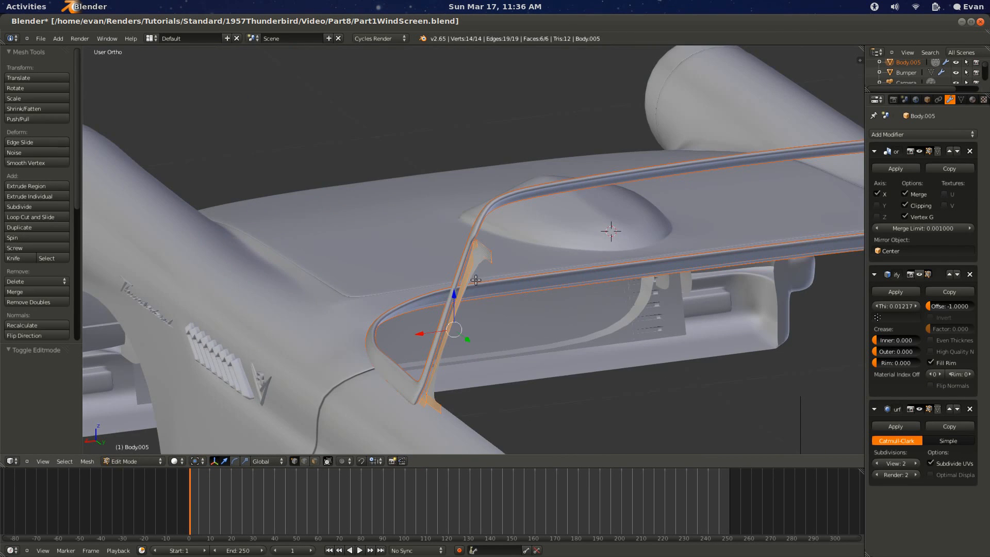
Step: Examine how the side window frame's upper corner meets the windshield frame
{"action": "middle_click_drag", "start_coordinate": [487, 284], "coordinate": [509, 270]}
{"action": "scroll", "coordinate": [454, 267], "scroll_direction": "up", "scroll_amount": 4}
{"action": "right_click", "coordinate": [454, 266]}
{"action": "key", "text": "Tab"}
{"action": "right_click", "coordinate": [451, 267]}
{"action": "key", "text": "Tab"}
{"action": "key", "text": "Tab"}
{"action": "key", "text": "Tab"}
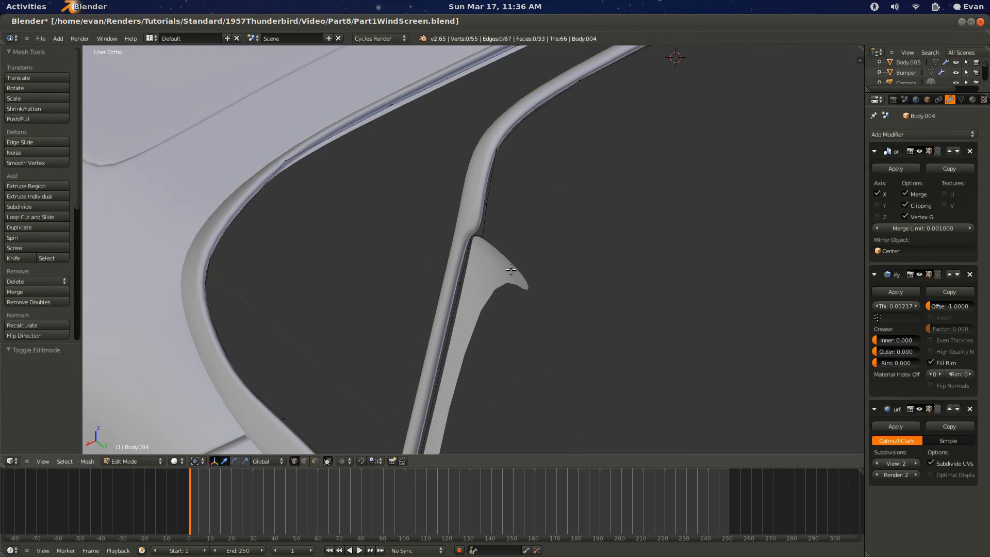
Step: Move the upper edge of the side window frame's top bar about -0.0144 along X in the top view
{"action": "key", "text": "Tab"}
{"action": "right_click", "coordinate": [515, 271]}
{"action": "key", "text": "Tab"}
{"action": "right_click", "coordinate": [526, 276]}
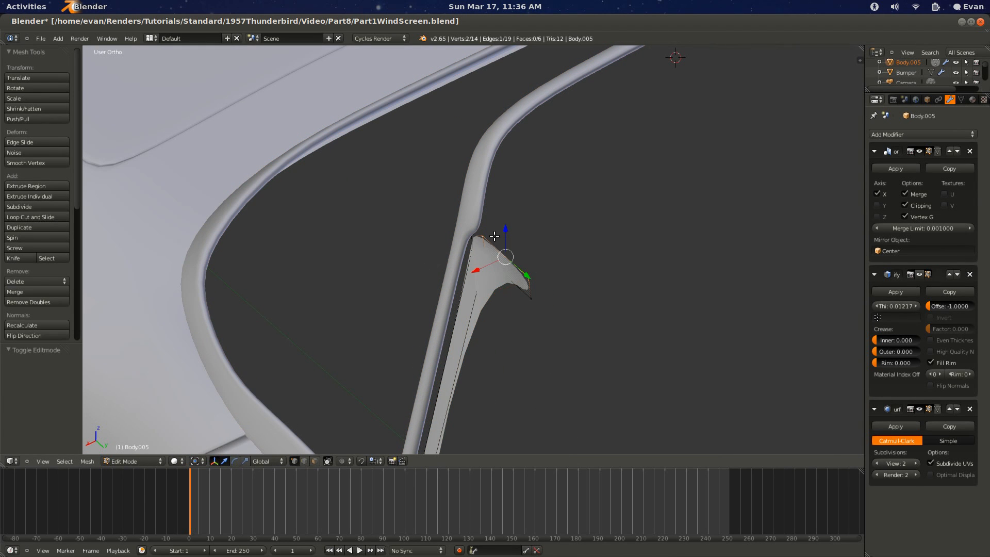
{"action": "key", "text": "KP_7"}
{"action": "key", "text": "z"}
{"action": "key", "text": "g"}
{"action": "key", "text": "x"}
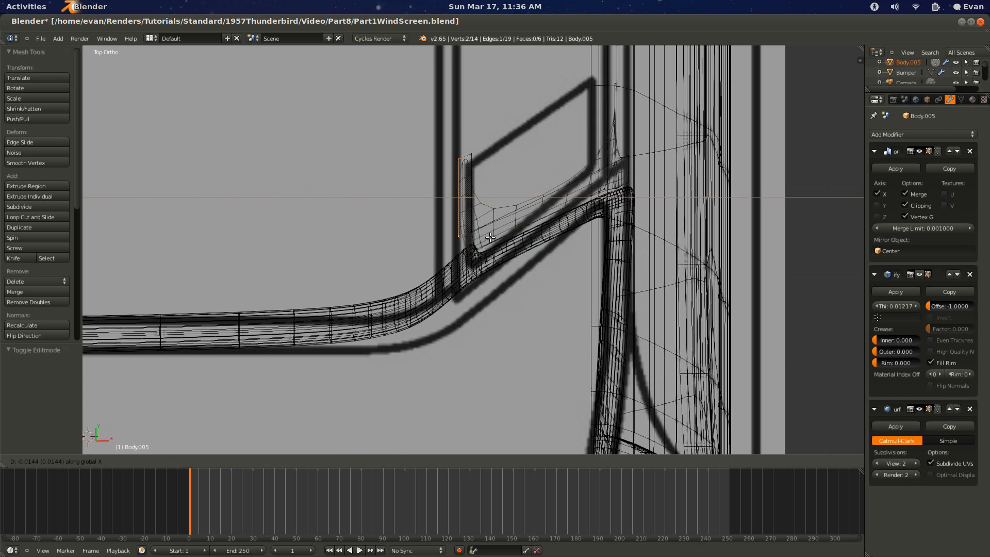
{"action": "left_click", "coordinate": [494, 238]}
{"action": "key", "text": "Tab"}
{"action": "mouse_move", "coordinate": [493, 238]}
{"action": "middle_mouse_down"}
{"action": "mouse_move", "coordinate": [465, 258]}
{"action": "mouse_move", "coordinate": [379, 216]}
{"action": "middle_mouse_up"}
{"action": "key", "text": "z"}
Step: Move the two lower vertices at the frame's upper front corner by 0.003549 along X
{"action": "key", "text": "Tab"}
{"action": "middle_click_drag", "start_coordinate": [448, 225], "coordinate": [409, 199]}
{"action": "right_click", "coordinate": [469, 245]}
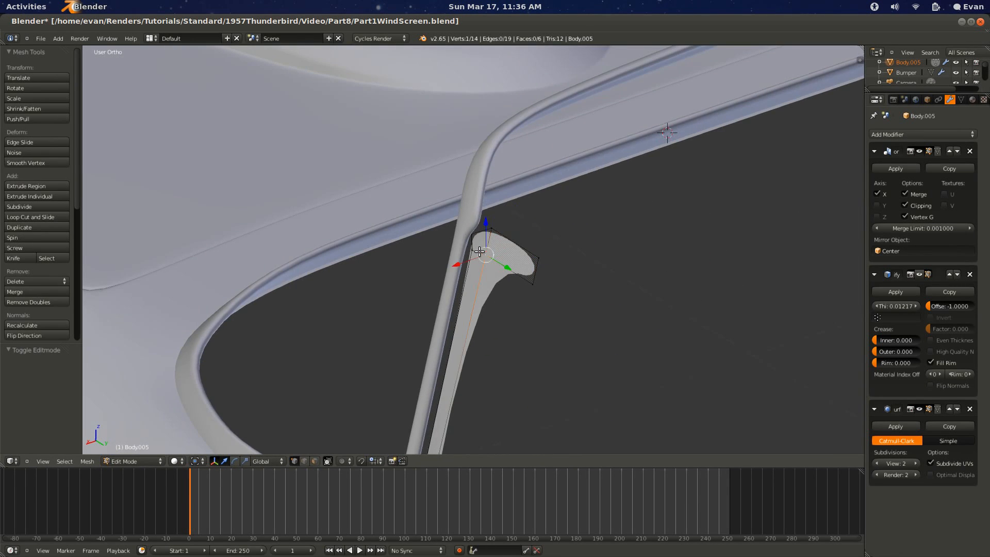
{"action": "middle_click_drag", "start_coordinate": [478, 272], "coordinate": [462, 238]}
{"action": "key", "text": "a"}
{"action": "right_click", "coordinate": [470, 250]}
{"action": "right_click", "coordinate": [481, 254], "text": "shift"}
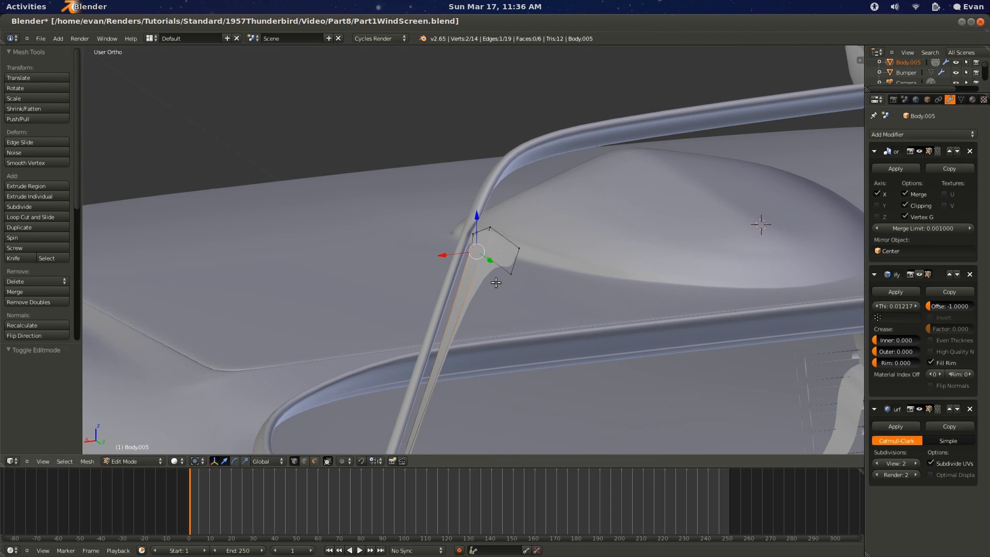
{"action": "middle_click_drag", "start_coordinate": [496, 283], "coordinate": [497, 295]}
{"action": "key", "text": "g"}
{"action": "key", "text": "x"}
{"action": "left_click", "coordinate": [493, 295]}
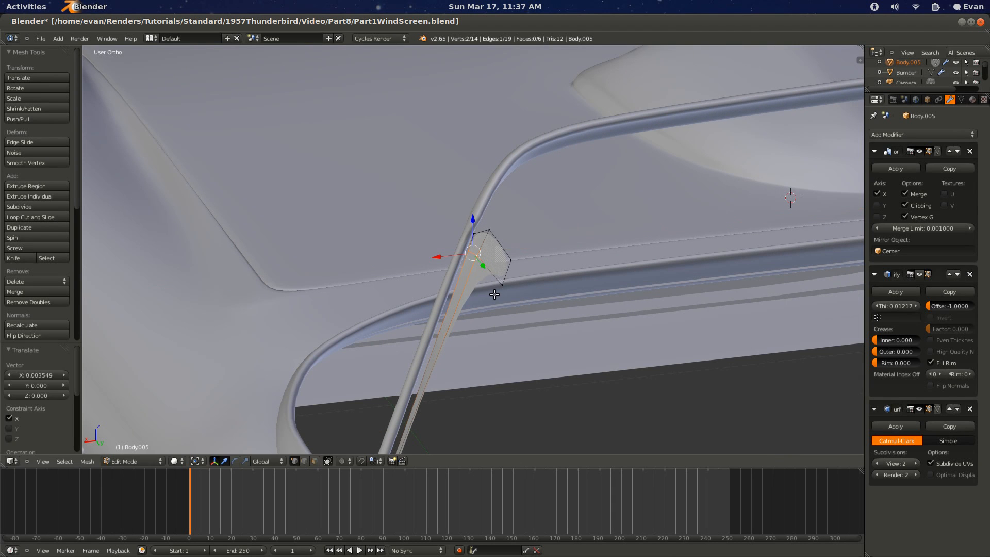
Step: Flip the normals of the whole side window frame mesh
{"action": "left_click", "coordinate": [917, 276]}
{"action": "middle_click_drag", "start_coordinate": [480, 332], "coordinate": [459, 311]}
{"action": "key", "text": "Tab"}
{"action": "key", "text": "Tab"}
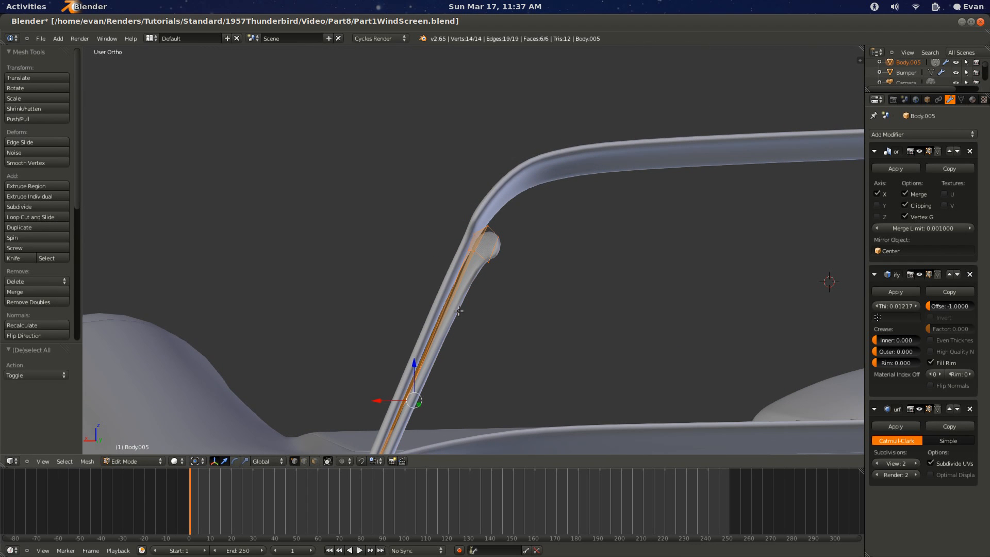
{"action": "left_click", "coordinate": [19, 335]}
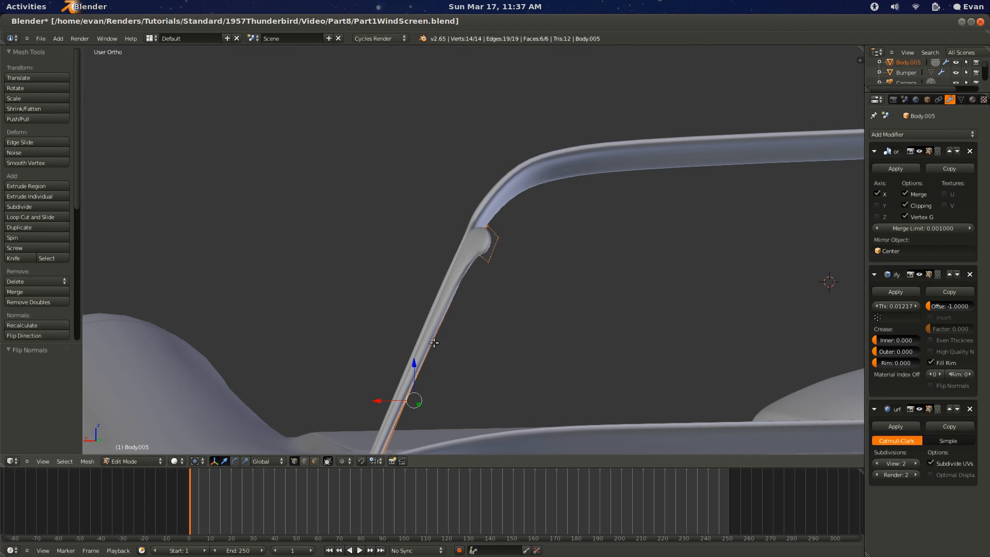
Step: Leave mesh editing on the side window frame and save the file
{"action": "key", "text": "Tab"}
{"action": "middle_click_drag", "start_coordinate": [434, 342], "coordinate": [483, 337]}
{"action": "scroll", "coordinate": [484, 373], "scroll_direction": "down", "scroll_amount": 4}
{"action": "key", "text": "ctrl+s"}
{"action": "left_click", "coordinate": [483, 338]}
{"action": "scroll", "coordinate": [483, 338], "scroll_direction": "down", "scroll_amount": 3, "text": "shift"}
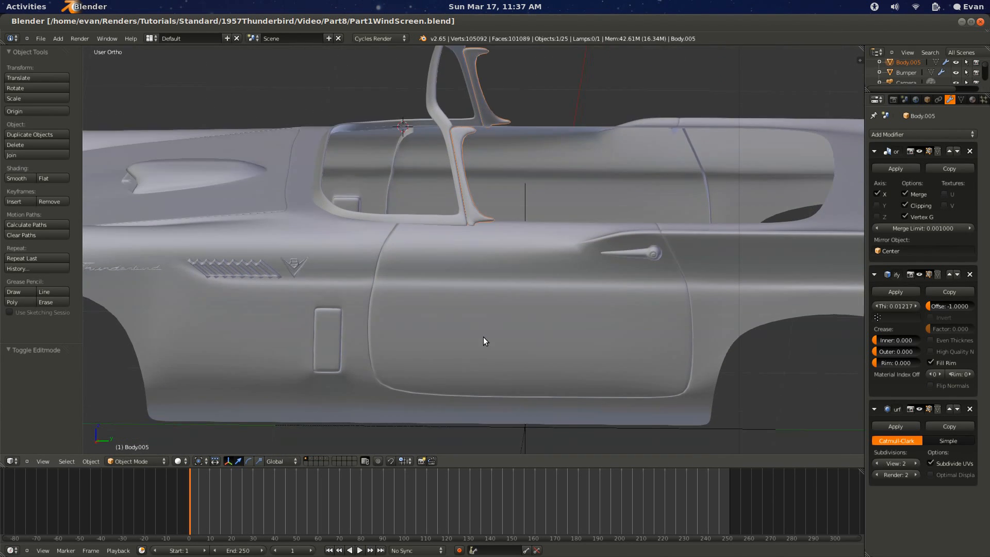
Step: Move the bottom edge of the side window frame's post by -0.004822 along Z
{"action": "scroll", "coordinate": [484, 335], "scroll_direction": "up", "scroll_amount": 5}
{"action": "key", "text": "Tab"}
{"action": "key", "text": "z"}
{"action": "scroll", "coordinate": [484, 331], "scroll_direction": "up", "scroll_amount": 1}
{"action": "scroll", "coordinate": [484, 331], "scroll_direction": "up", "scroll_amount": 5, "text": "shift"}
{"action": "right_click", "coordinate": [479, 235]}
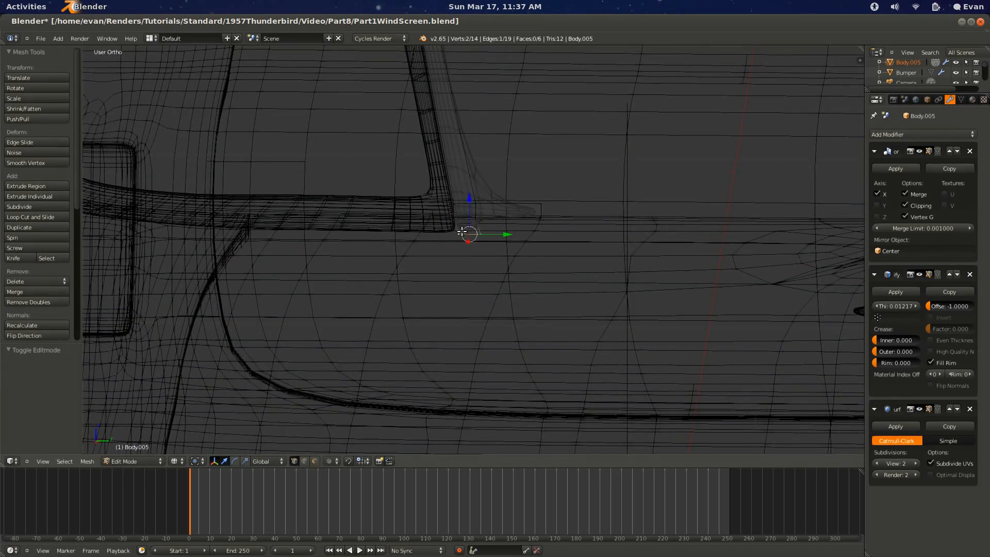
{"action": "key", "text": "KP_3"}
{"action": "key", "text": "KP_1"}
{"action": "key", "text": "z"}
{"action": "key", "text": "z"}
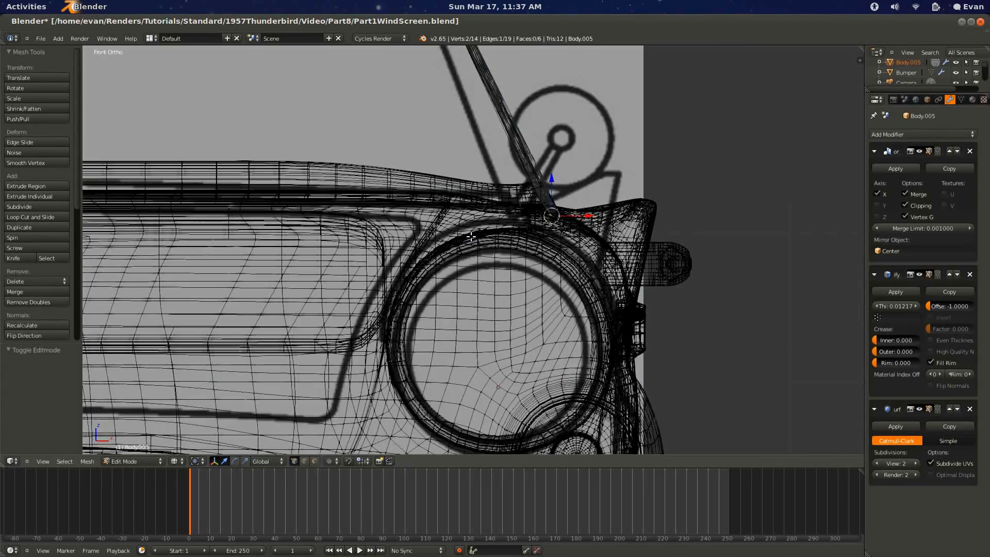
{"action": "middle_click_drag", "start_coordinate": [493, 212], "coordinate": [409, 249]}
{"action": "key", "text": "g"}
{"action": "key", "text": "z"}
{"action": "left_click", "coordinate": [453, 271]}
Step: Shift the post's bottom edge by 0.004477 along X
{"action": "key", "text": "g"}
{"action": "key", "text": "z"}
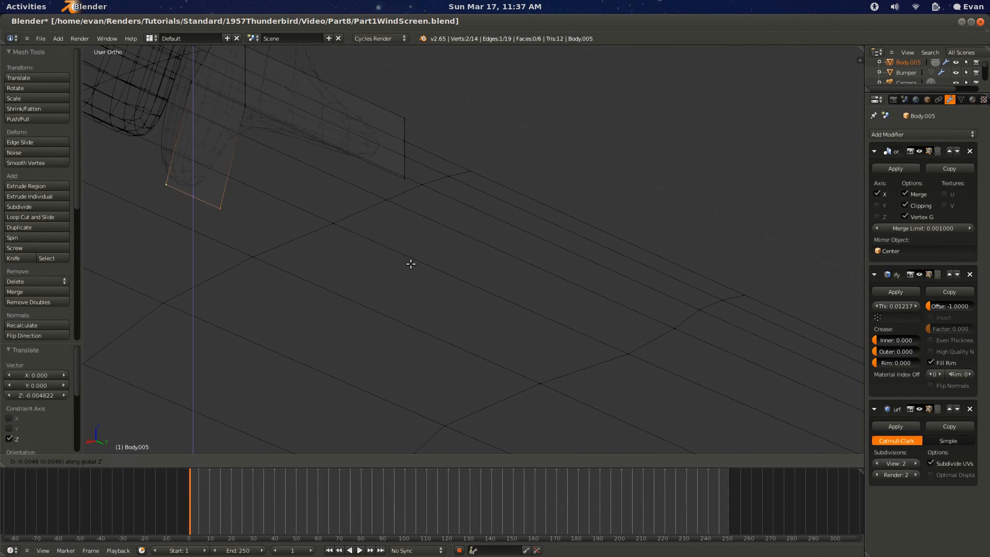
{"action": "key", "text": "z"}
{"action": "key", "text": "z"}
{"action": "key", "text": "x"}
{"action": "left_click", "coordinate": [399, 268]}
Step: Add an edge loop close to the lower end of the side window frame's post
{"action": "key", "text": "ctrl+r"}
{"action": "left_click", "coordinate": [201, 172]}
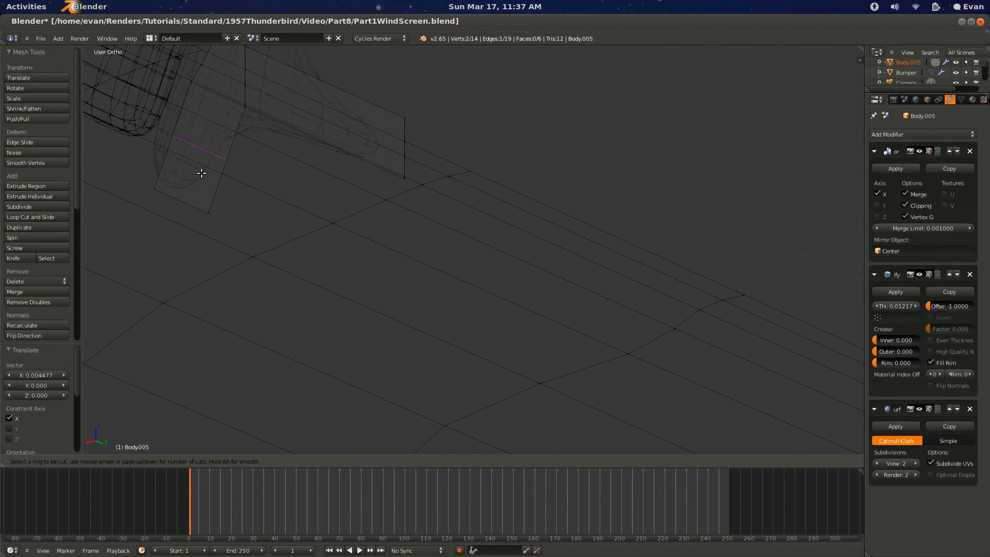
{"action": "left_click", "coordinate": [195, 202]}
{"action": "key", "text": "Tab"}
{"action": "key", "text": "a"}
{"action": "key", "text": "z"}
{"action": "middle_click_drag", "start_coordinate": [197, 202], "coordinate": [354, 221]}
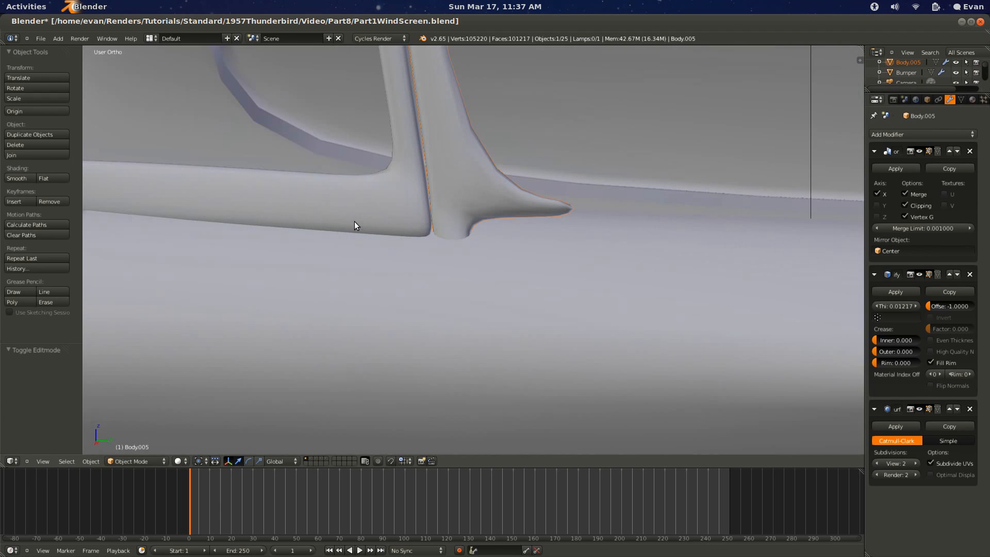
Step: Add an edge loop close to the rear end of the frame's lower bar
{"action": "key", "text": "Tab"}
{"action": "key", "text": "ctrl+r"}
{"action": "left_click", "coordinate": [499, 204]}
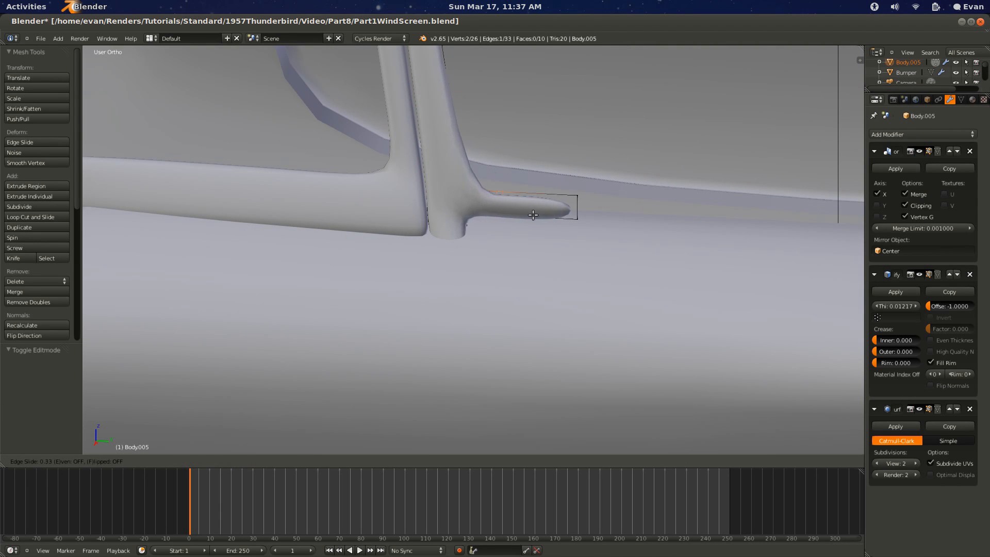
{"action": "left_click", "coordinate": [542, 217]}
Step: Add an edge loop across the lower bar near its junction with the post, working in side view
{"action": "key", "text": "KP_3"}
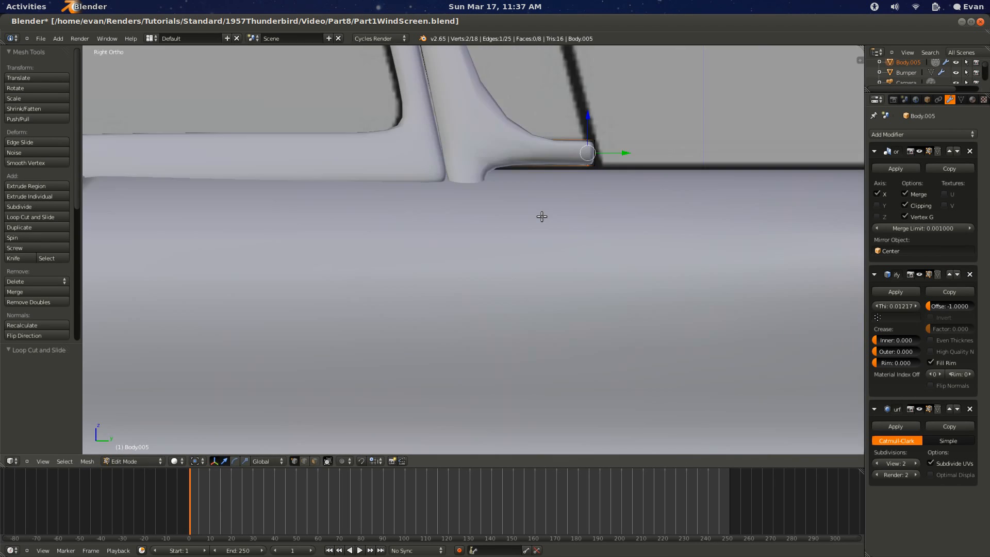
{"action": "key", "text": "KP_Decimal"}
{"action": "key", "text": "z"}
{"action": "scroll", "coordinate": [526, 217], "scroll_direction": "down", "scroll_amount": 9}
{"action": "middle_click_drag", "start_coordinate": [492, 231], "coordinate": [574, 232], "text": "shift"}
{"action": "key", "text": "ctrl+r"}
{"action": "left_click", "coordinate": [392, 281]}
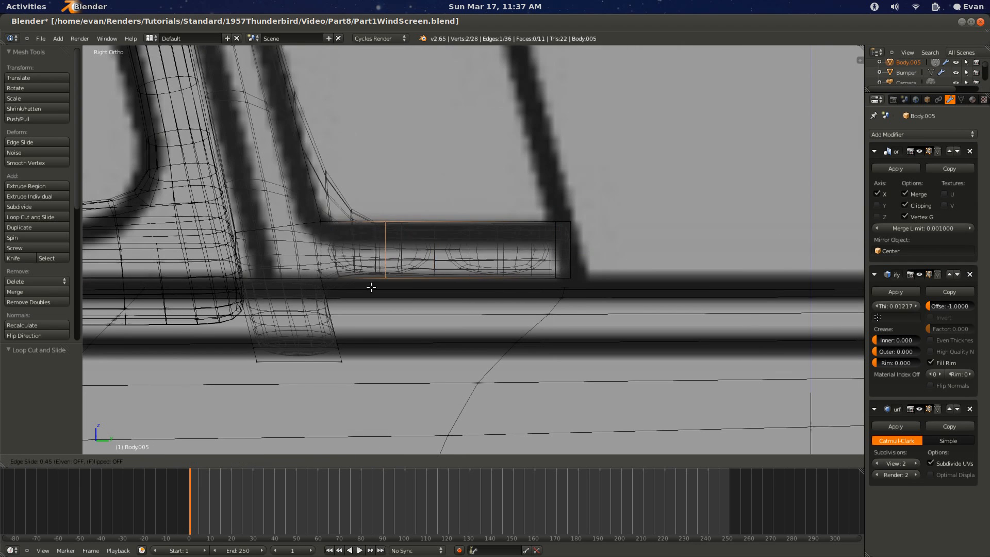
{"action": "left_click", "coordinate": [375, 286]}
Step: Add an edge loop across the post and slide it down toward the junction with the lower bar
{"action": "scroll", "coordinate": [376, 284], "scroll_direction": "down", "scroll_amount": 4}
{"action": "key", "text": "ctrl+r"}
{"action": "left_click", "coordinate": [368, 151]}
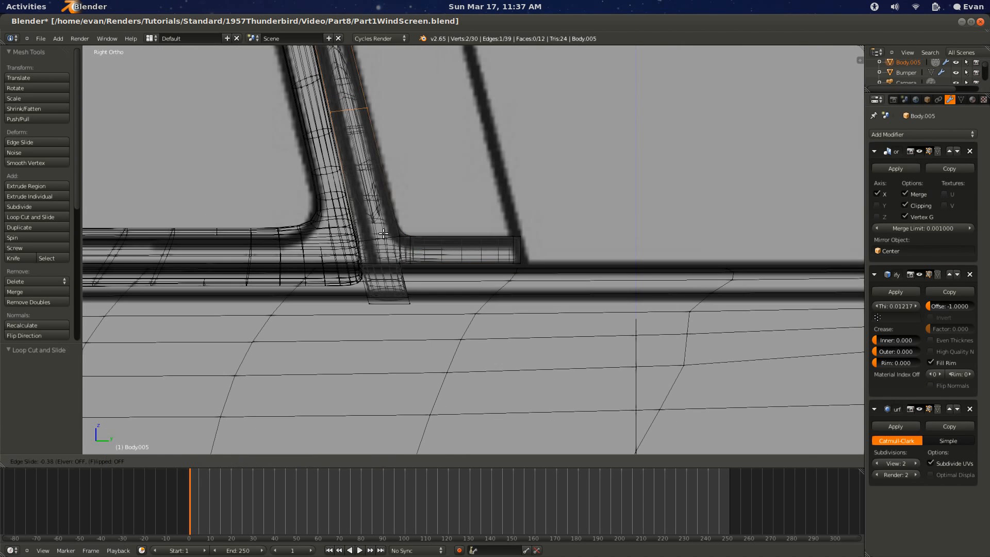
{"action": "left_click", "coordinate": [401, 319]}
Step: Add edge loops to the top bar and the post on either side of the frame's upper corner
{"action": "key", "text": "z"}
{"action": "scroll", "coordinate": [400, 308], "scroll_direction": "down", "scroll_amount": 4}
{"action": "scroll", "coordinate": [400, 307], "scroll_direction": "up", "scroll_amount": 14, "text": "shift"}
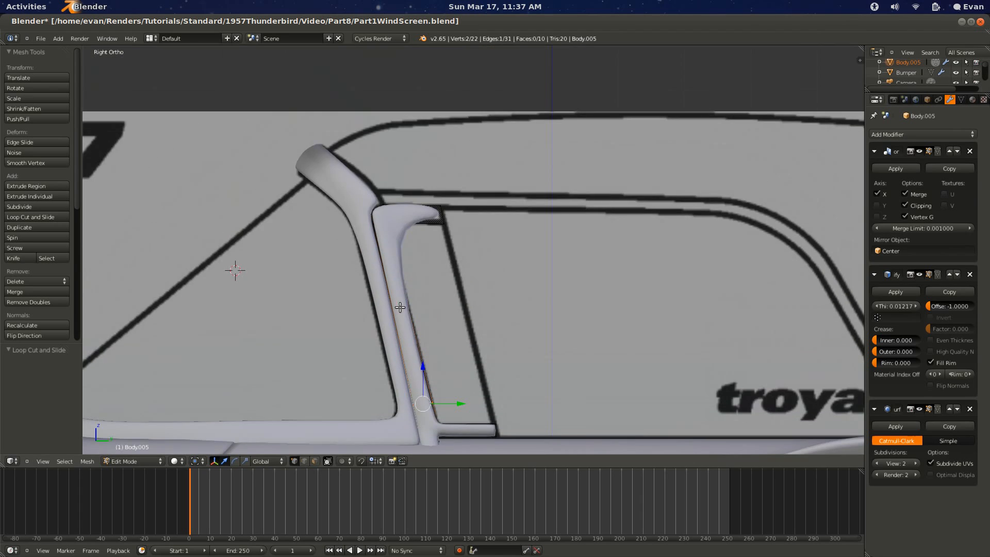
{"action": "key", "text": "z"}
{"action": "scroll", "coordinate": [436, 235], "scroll_direction": "down", "scroll_amount": 1, "text": "ctrl"}
{"action": "scroll", "coordinate": [435, 235], "scroll_direction": "up", "scroll_amount": 2}
{"action": "key", "text": "ctrl+r"}
{"action": "left_click", "coordinate": [481, 235]}
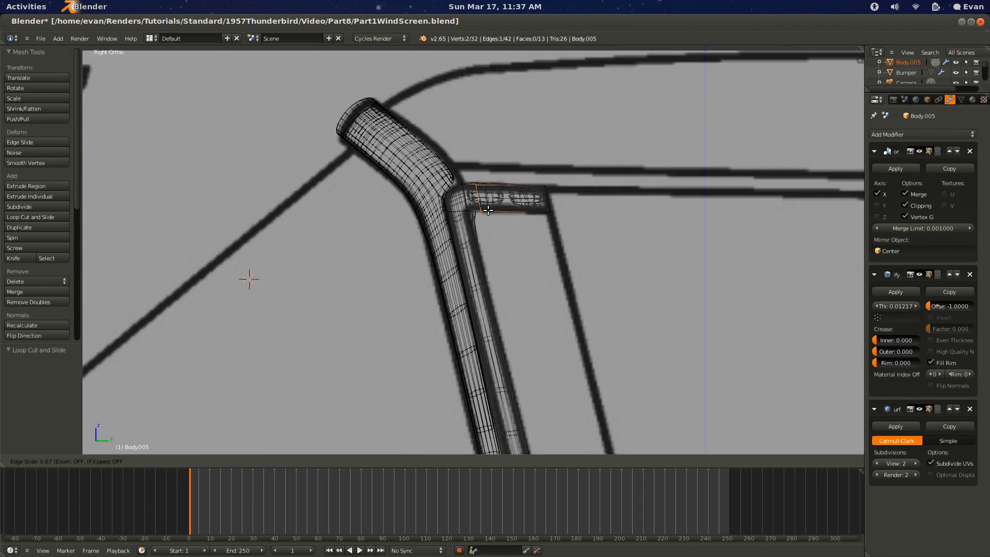
{"action": "left_click", "coordinate": [481, 236]}
{"action": "key", "text": "ctrl+r"}
{"action": "left_click", "coordinate": [481, 236]}
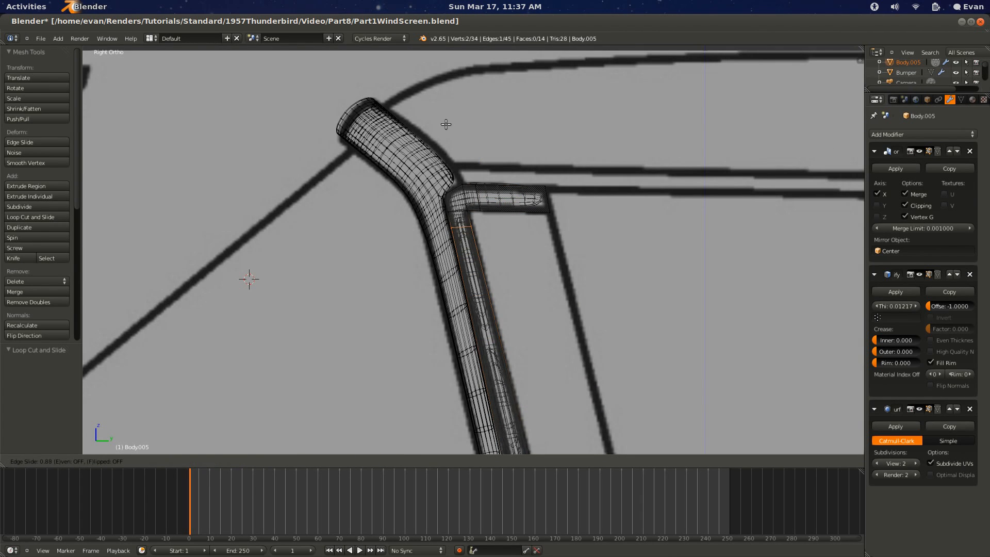
{"action": "left_click", "coordinate": [446, 123]}
Step: Add an edge loop near the top bar's rear end and check the finished frame on the car
{"action": "key", "text": "ctrl+r"}
{"action": "left_click", "coordinate": [521, 201]}
{"action": "left_click", "coordinate": [535, 208]}
{"action": "key", "text": "Tab"}
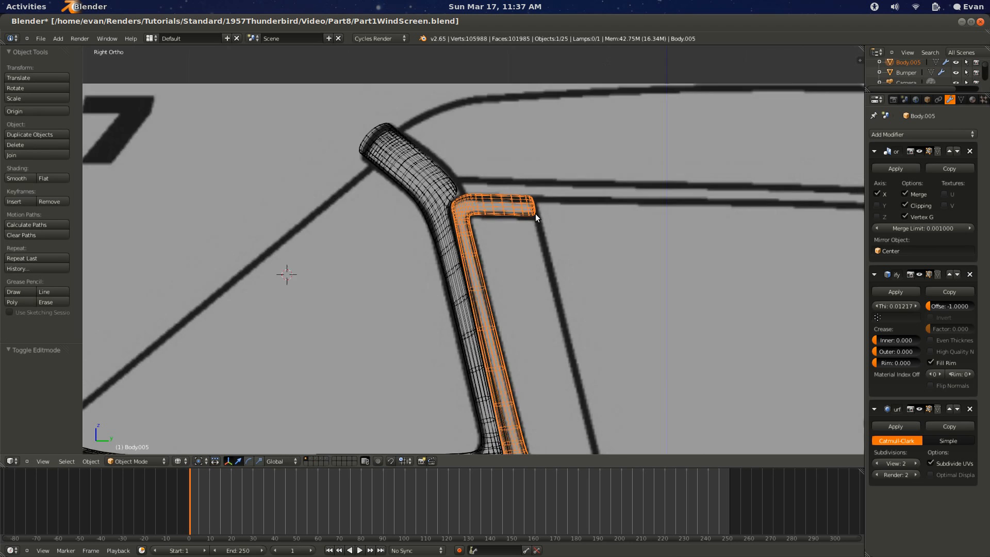
{"action": "scroll", "coordinate": [535, 214], "scroll_direction": "down", "scroll_amount": 5}
{"action": "middle_click_drag", "start_coordinate": [514, 249], "coordinate": [485, 303]}
{"action": "scroll", "coordinate": [516, 274], "scroll_direction": "down", "scroll_amount": 5}
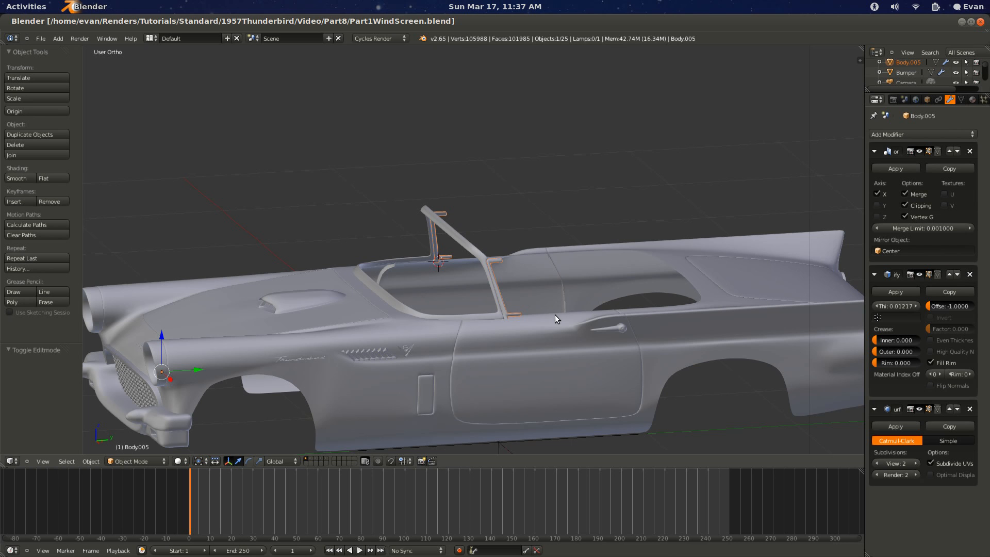
{"action": "middle_click_drag", "start_coordinate": [536, 317], "coordinate": [488, 340]}
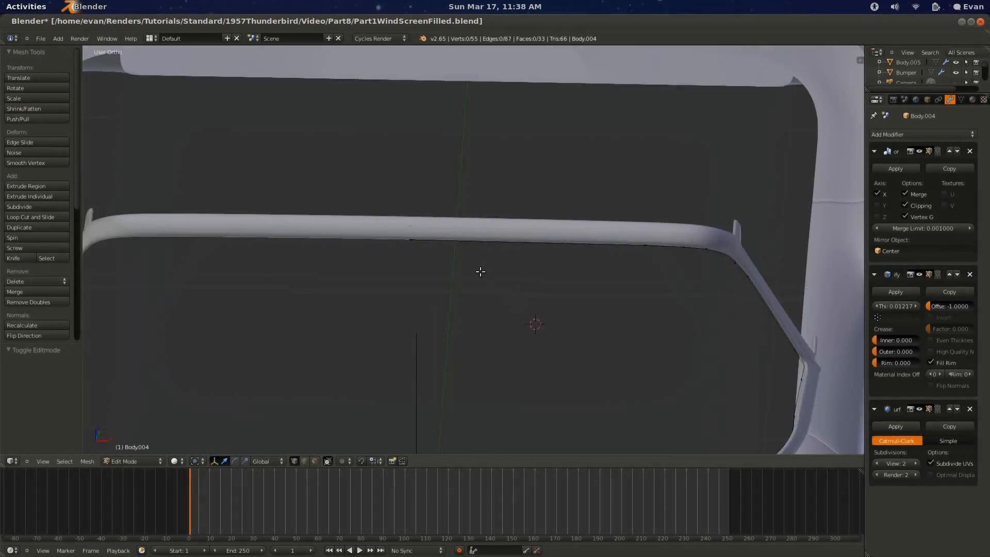
Step: Duplicate the windshield frame's inner edge loop in place and separate it into its own object
{"action": "scroll", "coordinate": [433, 260], "scroll_direction": "up", "scroll_amount": 2}
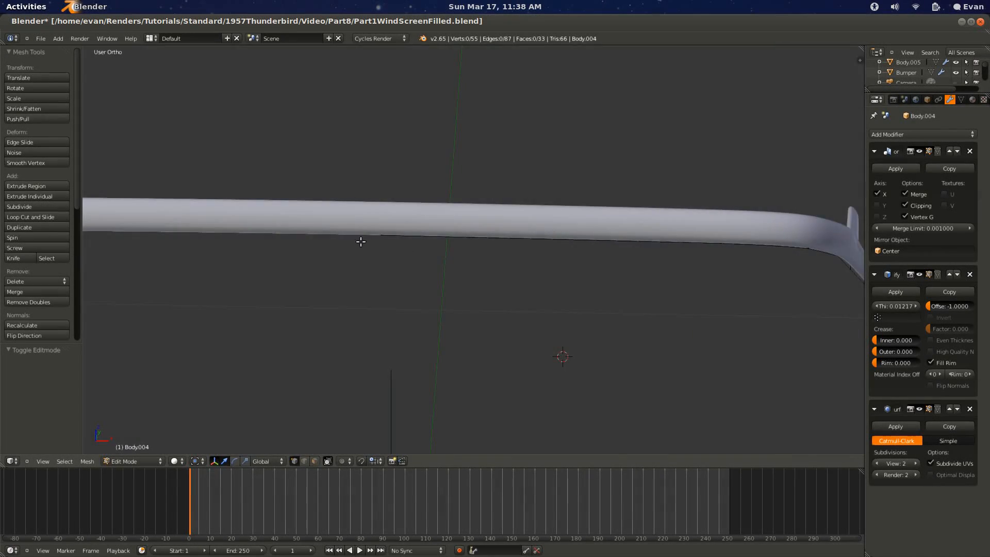
{"action": "scroll", "coordinate": [361, 241], "scroll_direction": "down", "scroll_amount": 2}
{"action": "middle_click_drag", "start_coordinate": [383, 254], "coordinate": [402, 208]}
{"action": "right_click", "coordinate": [403, 208], "text": "alt"}
{"action": "key", "text": "z"}
{"action": "scroll", "coordinate": [498, 280], "scroll_direction": "down", "scroll_amount": 3}
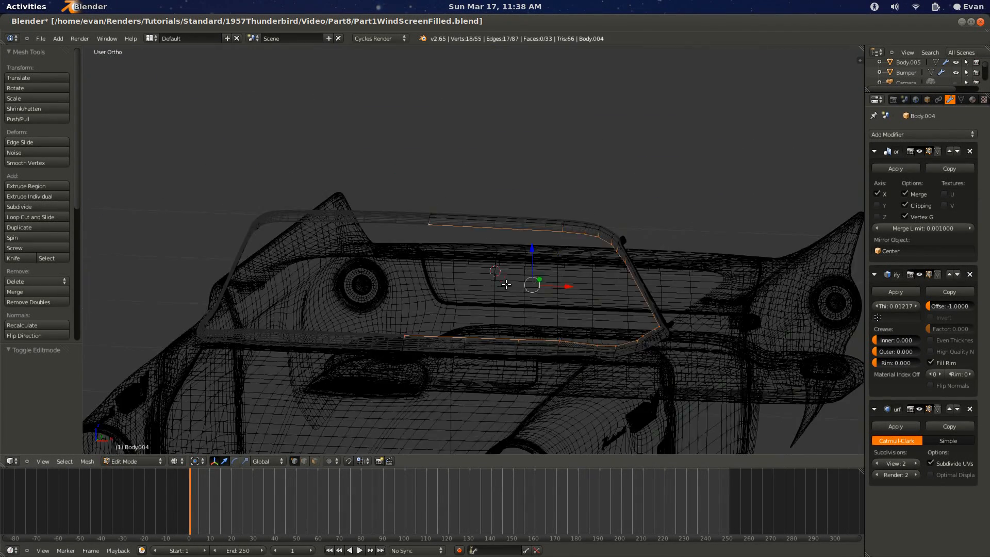
{"action": "middle_click_drag", "start_coordinate": [506, 283], "coordinate": [484, 328]}
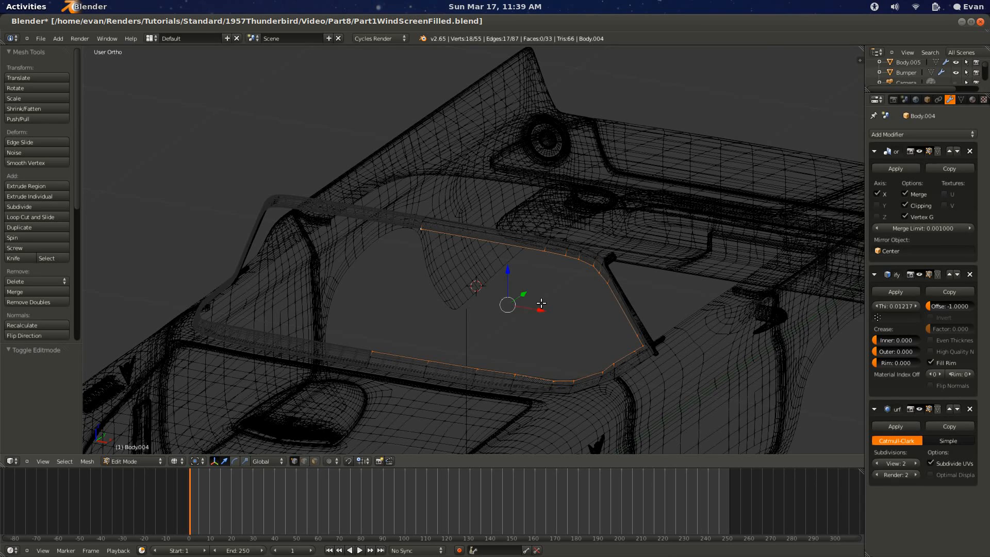
{"action": "key", "text": "shift+d"}
{"action": "left_click", "coordinate": [492, 308]}
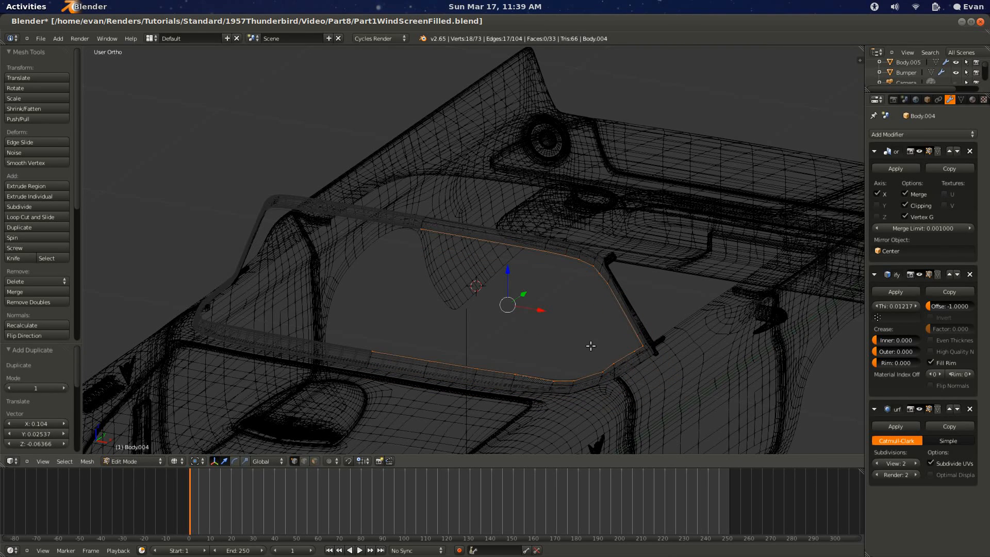
{"action": "key", "text": "p"}
{"action": "left_click", "coordinate": [585, 347]}
{"action": "key", "text": "Tab"}
Step: Hide every object except the separated windshield outline
{"action": "right_click", "coordinate": [506, 260]}
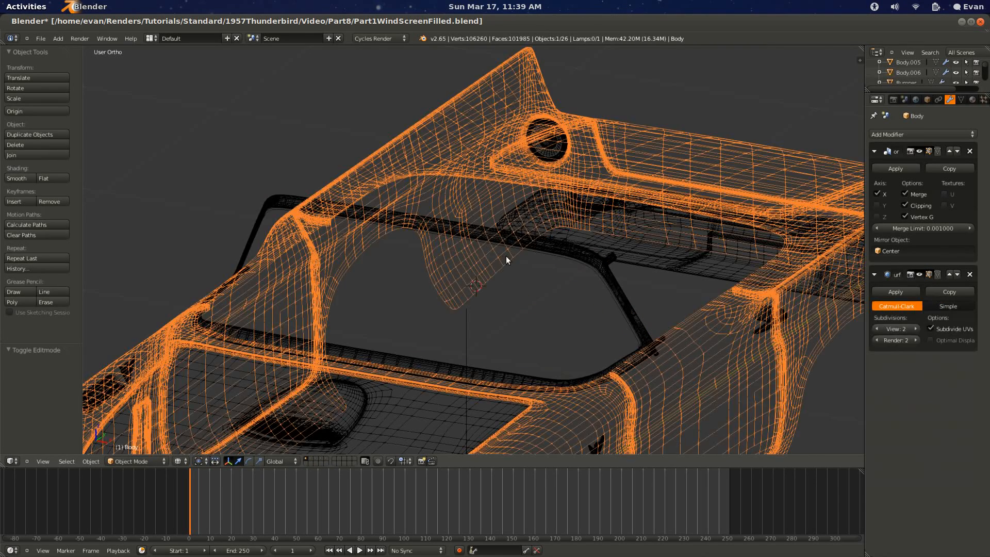
{"action": "right_click", "coordinate": [527, 239]}
{"action": "right_click", "coordinate": [527, 248]}
{"action": "key", "text": "ctrl+i"}
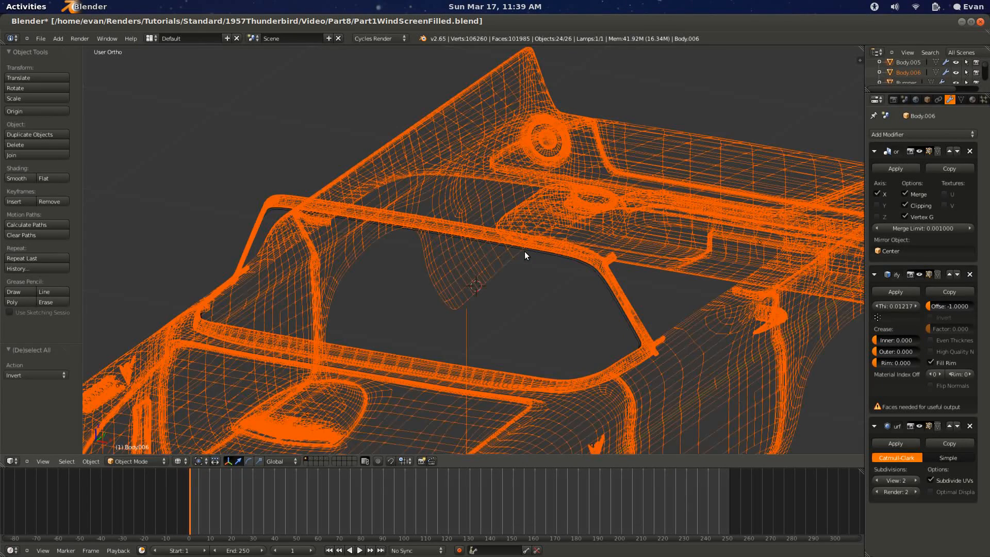
{"action": "key", "text": "h"}
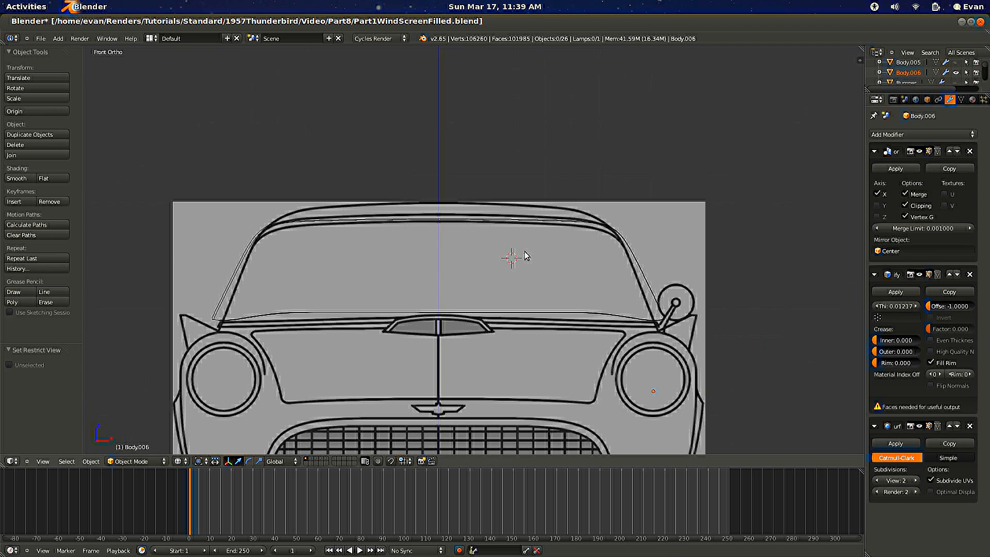
Step: Turn off the background images in the 3D view
{"action": "key", "text": "n"}
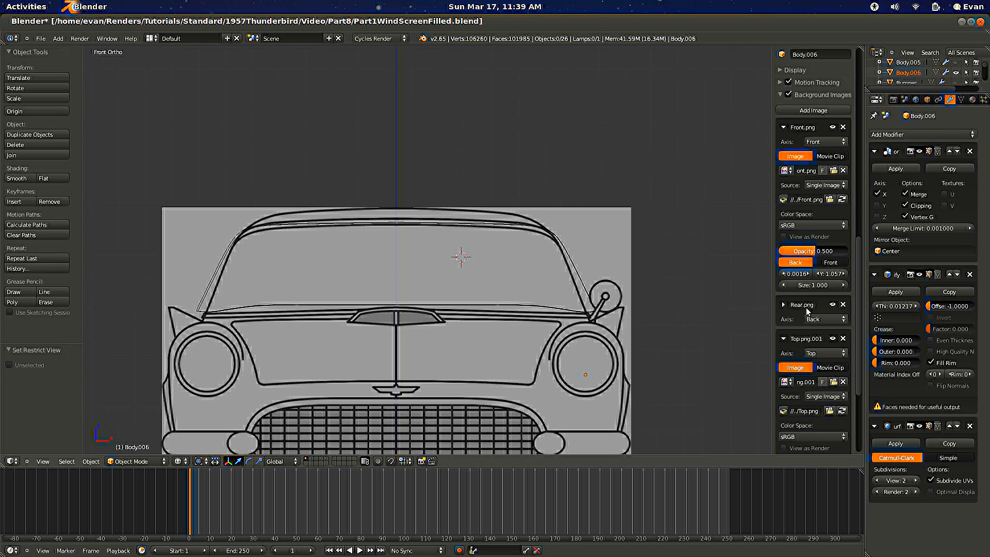
{"action": "left_click", "coordinate": [789, 94]}
{"action": "scroll", "coordinate": [579, 256], "scroll_direction": "up", "scroll_amount": 2}
{"action": "middle_click_drag", "start_coordinate": [579, 256], "coordinate": [494, 266]}
{"action": "scroll", "coordinate": [494, 266], "scroll_direction": "up", "scroll_amount": 2}
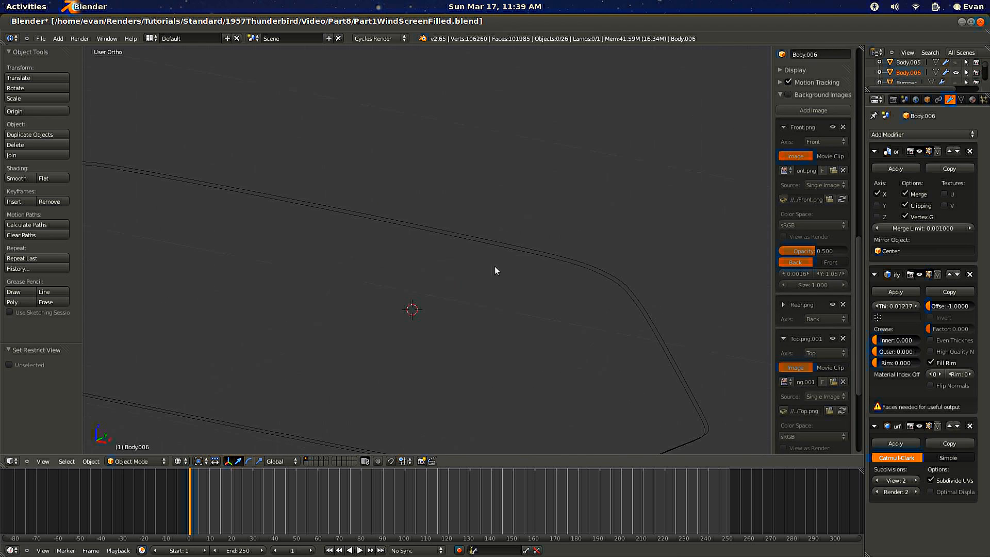
Step: Disable the Solidify modifier on the windshield outline object
{"action": "right_click", "coordinate": [508, 246]}
{"action": "middle_click_drag", "start_coordinate": [560, 271], "coordinate": [577, 258]}
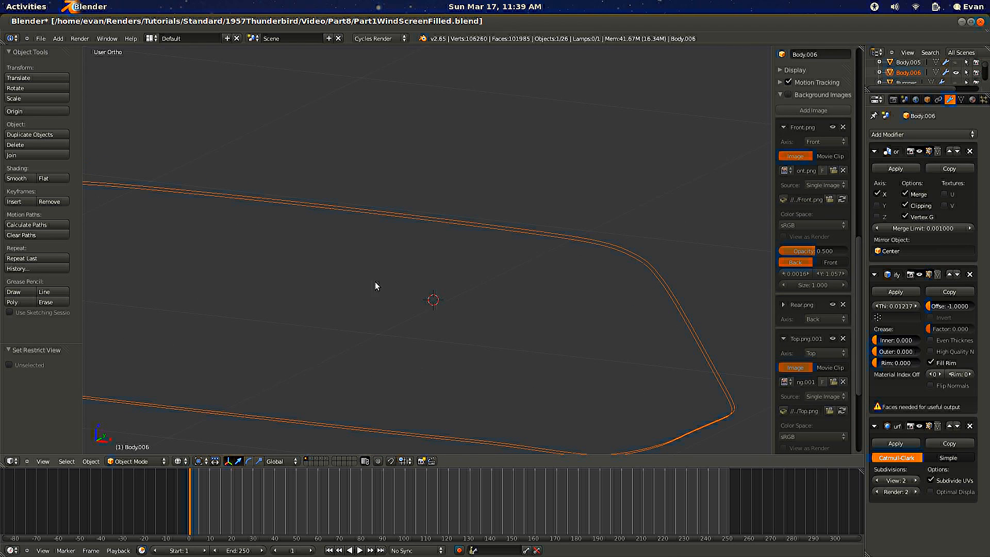
{"action": "middle_click_drag", "start_coordinate": [513, 249], "coordinate": [391, 238]}
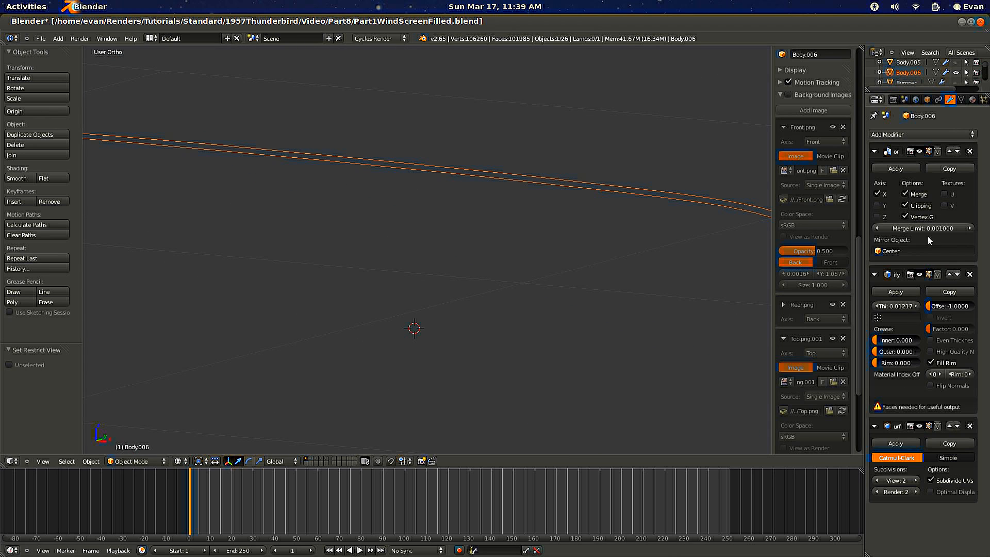
{"action": "left_click", "coordinate": [920, 275]}
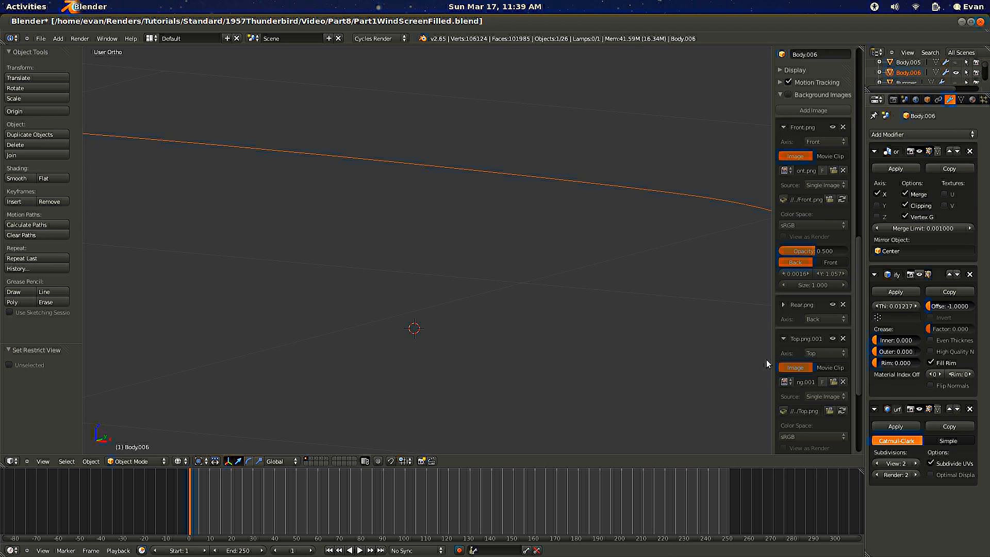
Step: Extrude the upper edge of the windshield outline by about -0.305 in Y and -0.189 in Z, working in side view
{"action": "scroll", "coordinate": [509, 224], "scroll_direction": "down", "scroll_amount": 4}
{"action": "key", "text": "Tab"}
{"action": "scroll", "coordinate": [517, 219], "scroll_direction": "down", "scroll_amount": 1}
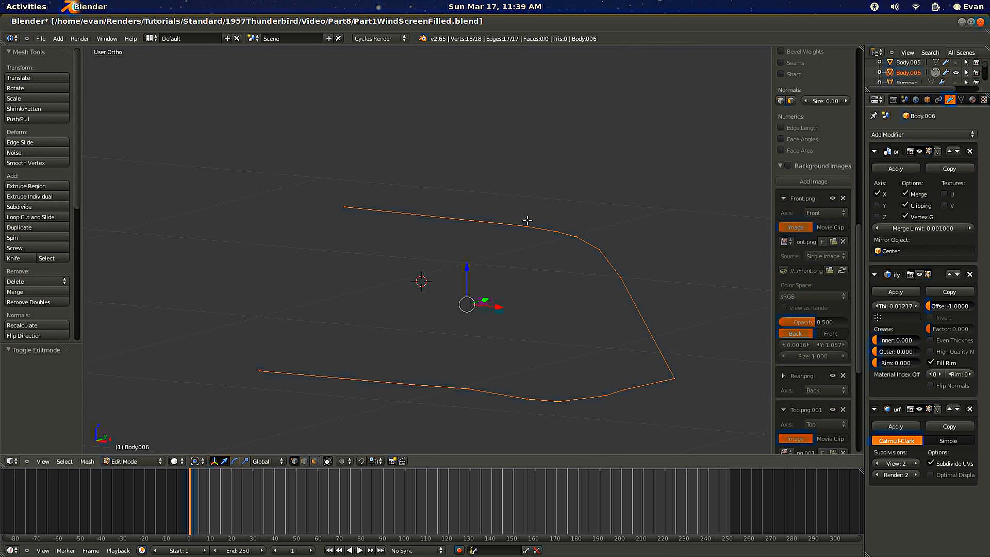
{"action": "right_click", "coordinate": [593, 237]}
{"action": "key", "text": "KP_7"}
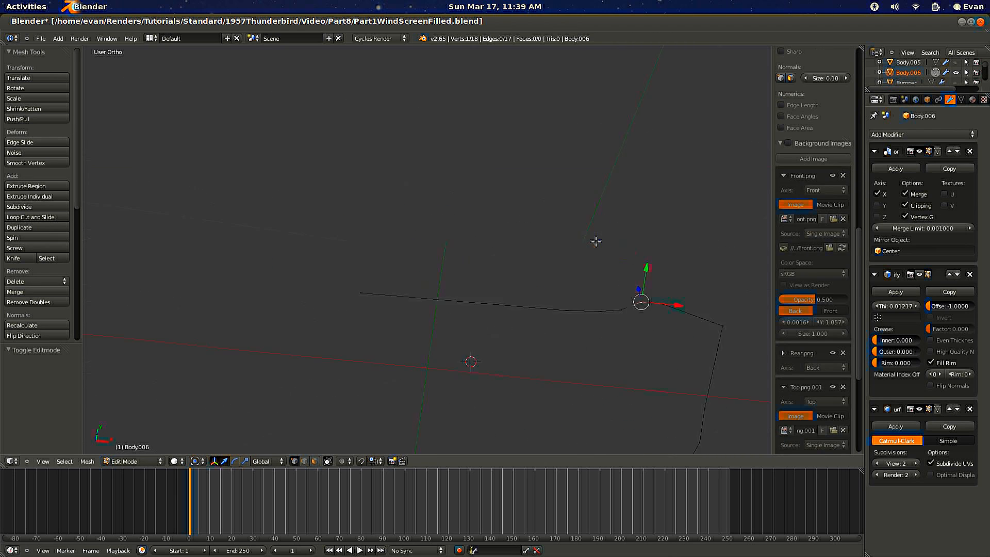
{"action": "scroll", "coordinate": [595, 241], "scroll_direction": "up", "scroll_amount": 10, "text": "ctrl"}
{"action": "scroll", "coordinate": [533, 316], "scroll_direction": "up", "scroll_amount": 4}
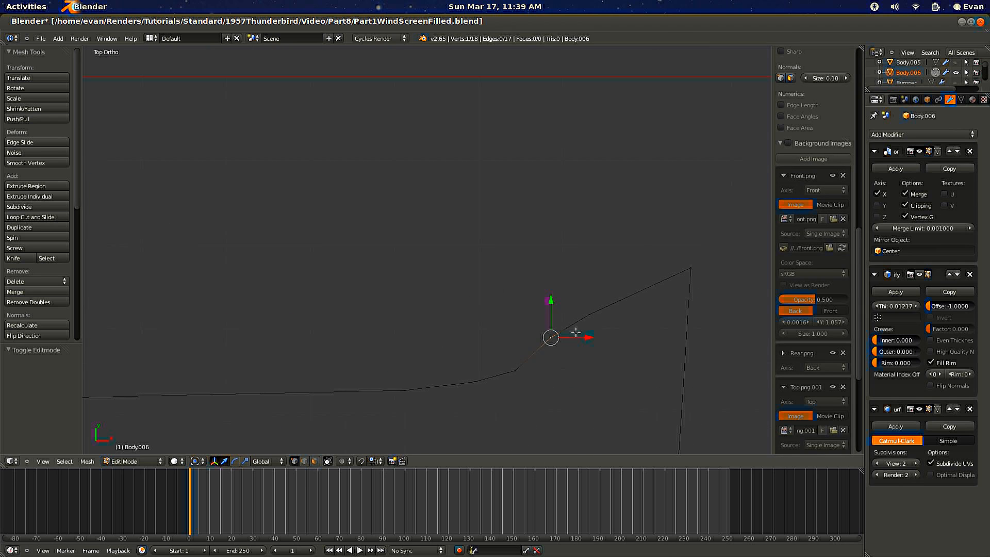
{"action": "key", "text": "a"}
{"action": "scroll", "coordinate": [485, 366], "scroll_direction": "down", "scroll_amount": 5}
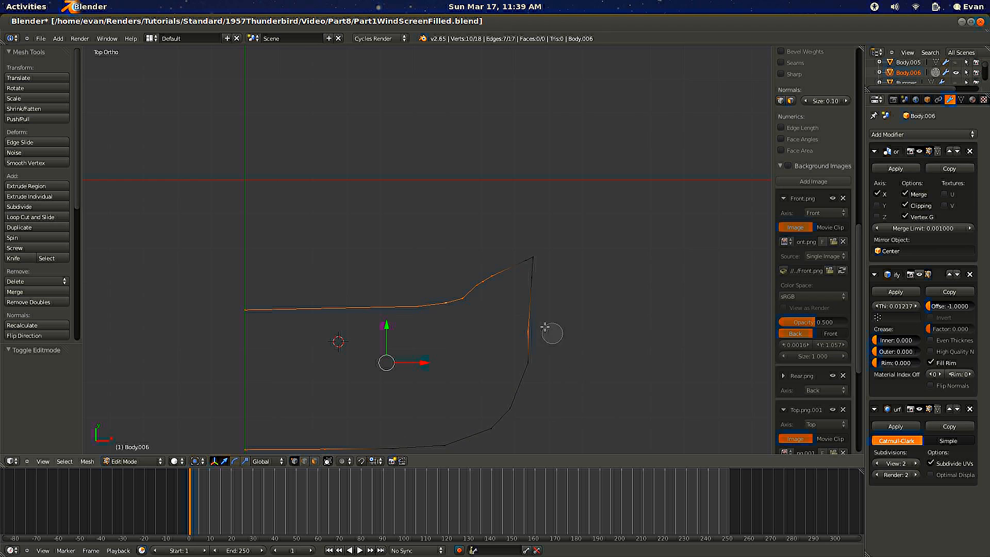
{"action": "middle_click_drag", "start_coordinate": [545, 327], "coordinate": [527, 338]}
{"action": "scroll", "coordinate": [527, 338], "scroll_direction": "down", "scroll_amount": 2}
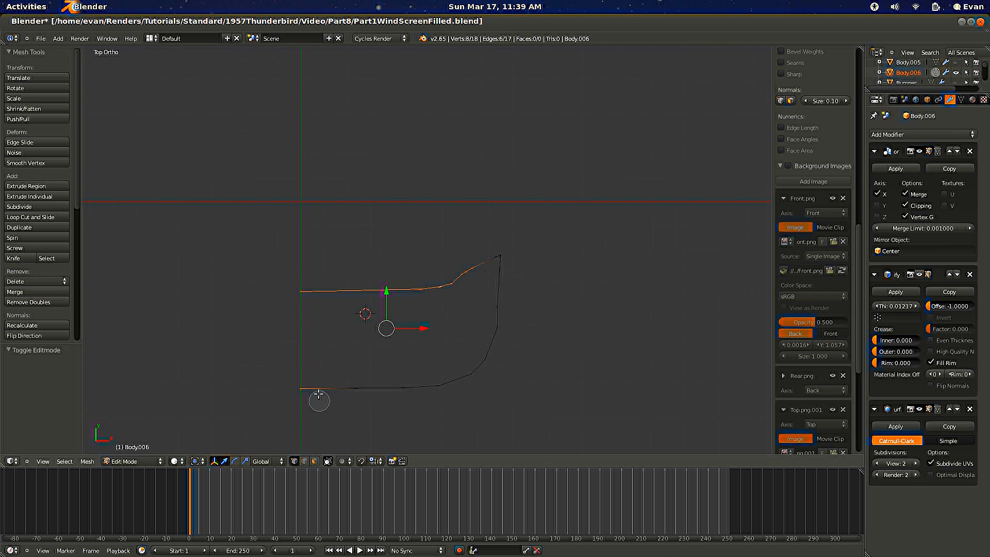
{"action": "key", "text": "KP_3"}
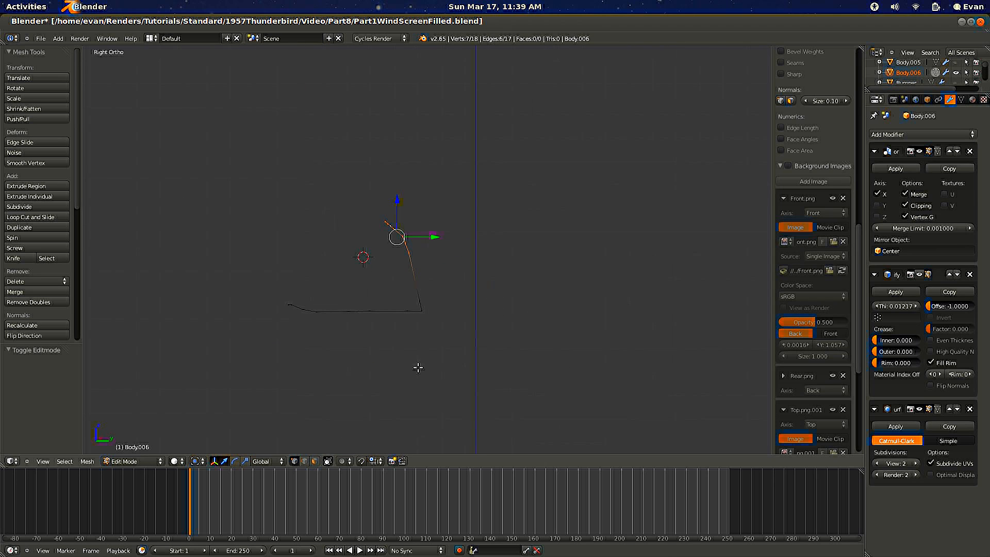
{"action": "key", "text": "e"}
{"action": "left_click", "coordinate": [371, 346]}
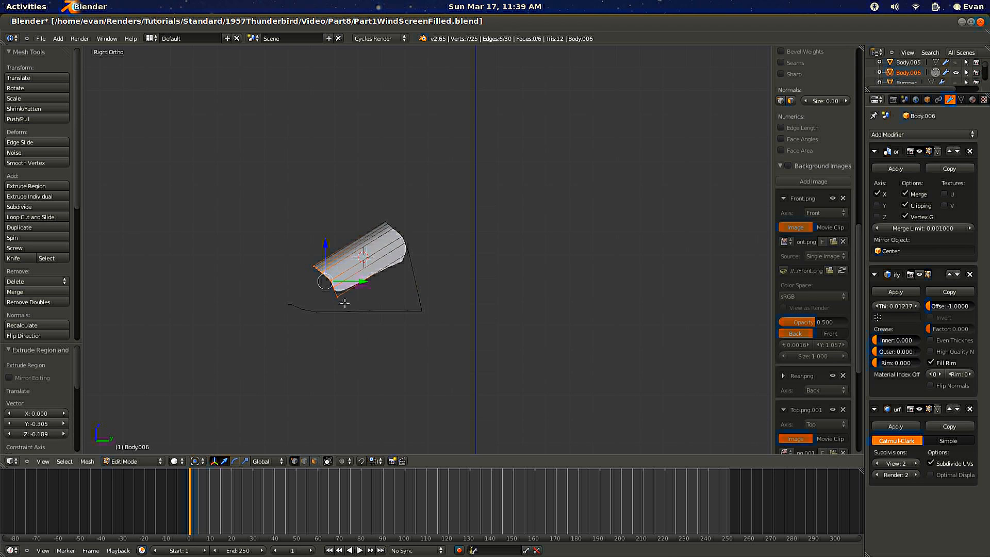
Step: Move the three outermost free vertices of the extruded edge to form a row just above the outline's lower edge in side view
{"action": "scroll", "coordinate": [302, 332], "scroll_direction": "up", "scroll_amount": 4}
{"action": "key", "text": "g"}
{"action": "left_click", "coordinate": [433, 331]}
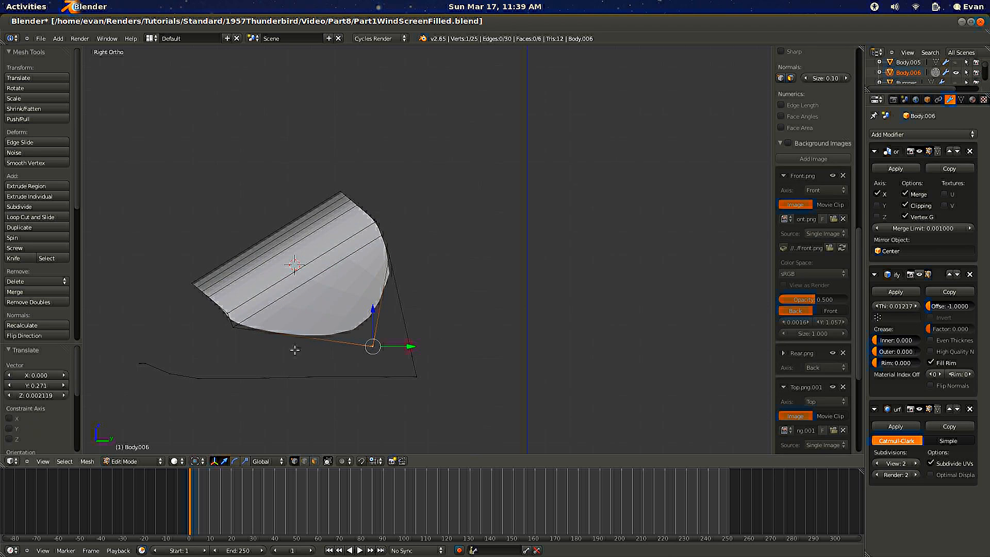
{"action": "right_click", "coordinate": [232, 332]}
{"action": "key", "text": "g"}
{"action": "left_click", "coordinate": [303, 348]}
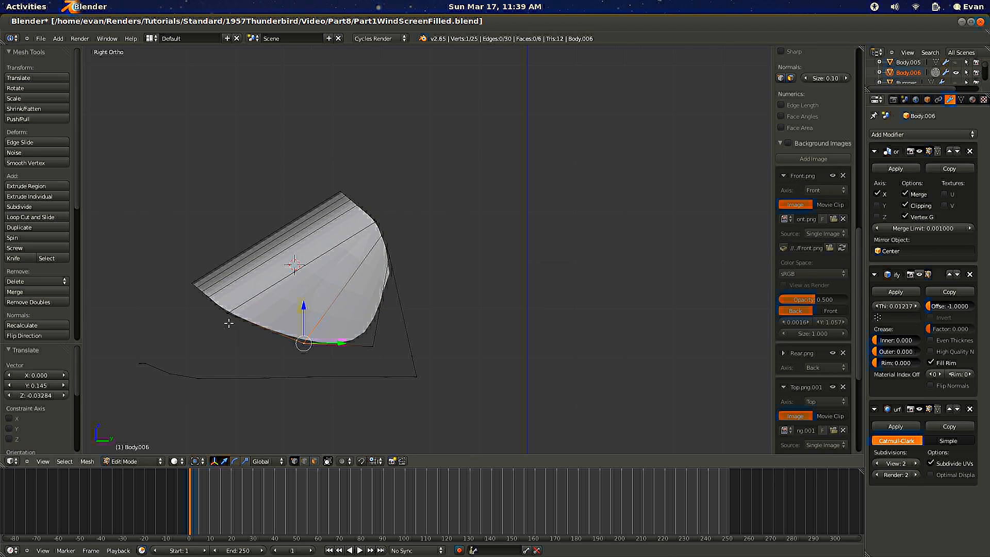
{"action": "right_click", "coordinate": [230, 328]}
{"action": "key", "text": "g"}
{"action": "left_click", "coordinate": [246, 359]}
Step: Lower the extruded edge's next front vertices in side view so the row continues forward above the outline's lower edge
{"action": "right_click", "coordinate": [209, 297]}
{"action": "key", "text": "g"}
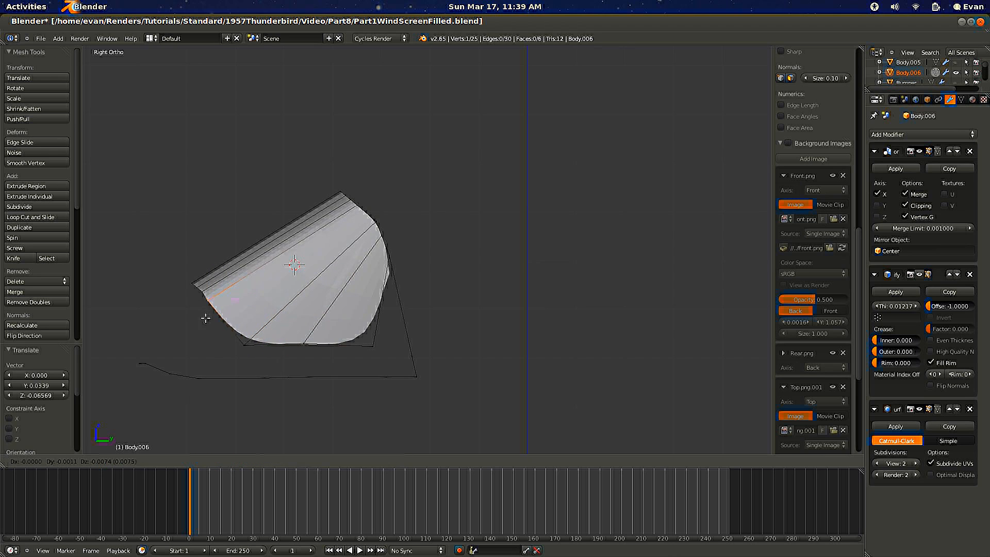
{"action": "left_click", "coordinate": [200, 322]}
{"action": "right_click", "coordinate": [202, 299]}
{"action": "key", "text": "g"}
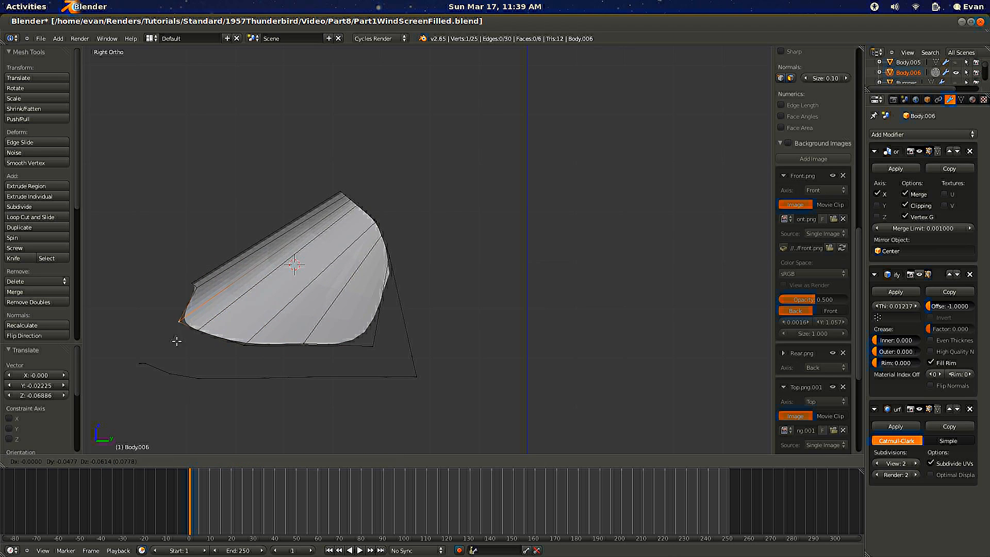
{"action": "left_click", "coordinate": [174, 354]}
{"action": "key", "text": "g"}
{"action": "left_click", "coordinate": [220, 351]}
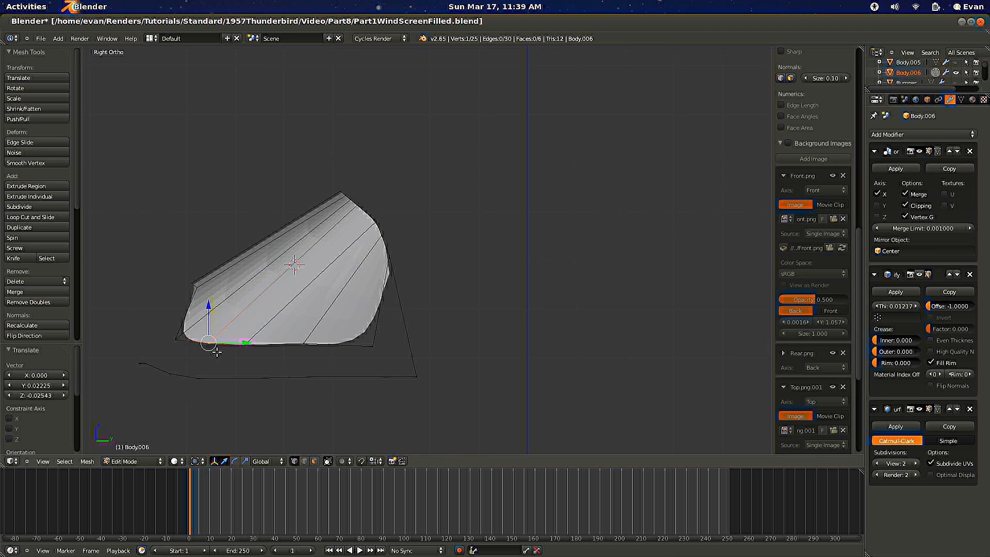
Step: In wireframe top view, move the two outermost vertices of the extruded edge outward beside the outline's side
{"action": "key", "text": "KP_7"}
{"action": "key", "text": "g"}
{"action": "right_click", "coordinate": [325, 347]}
{"action": "key", "text": "z"}
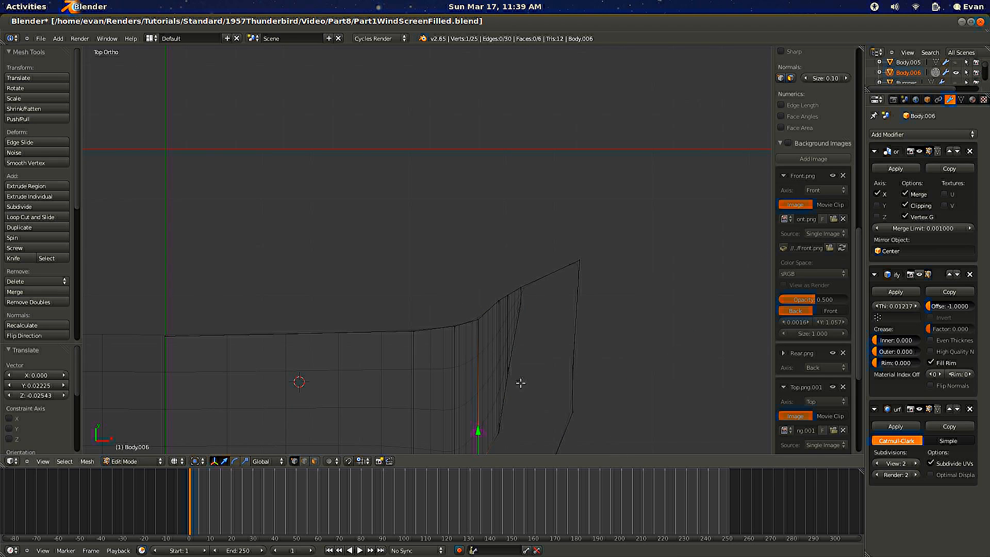
{"action": "key", "text": "g"}
{"action": "right_click", "coordinate": [542, 363]}
{"action": "key", "text": "g"}
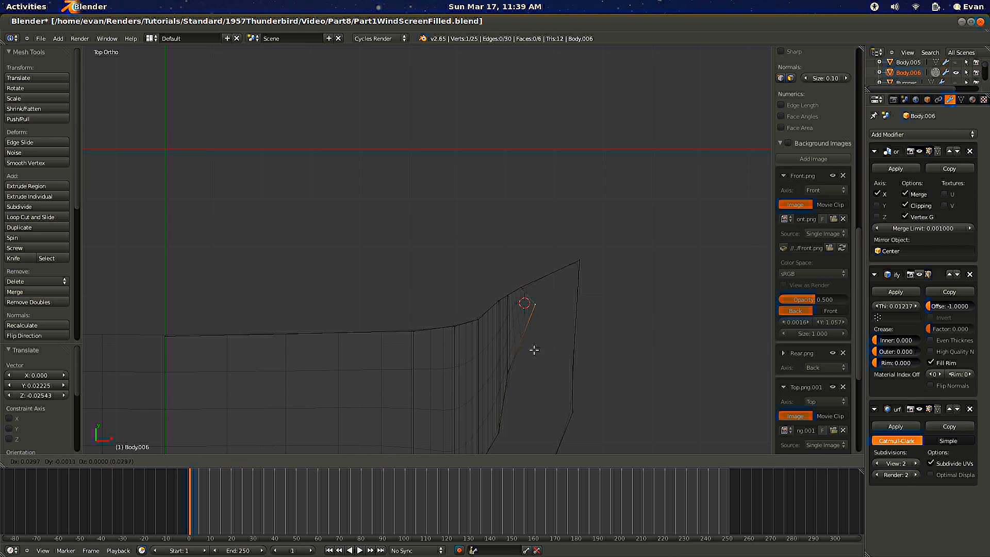
{"action": "left_click", "coordinate": [525, 352]}
{"action": "key", "text": "g"}
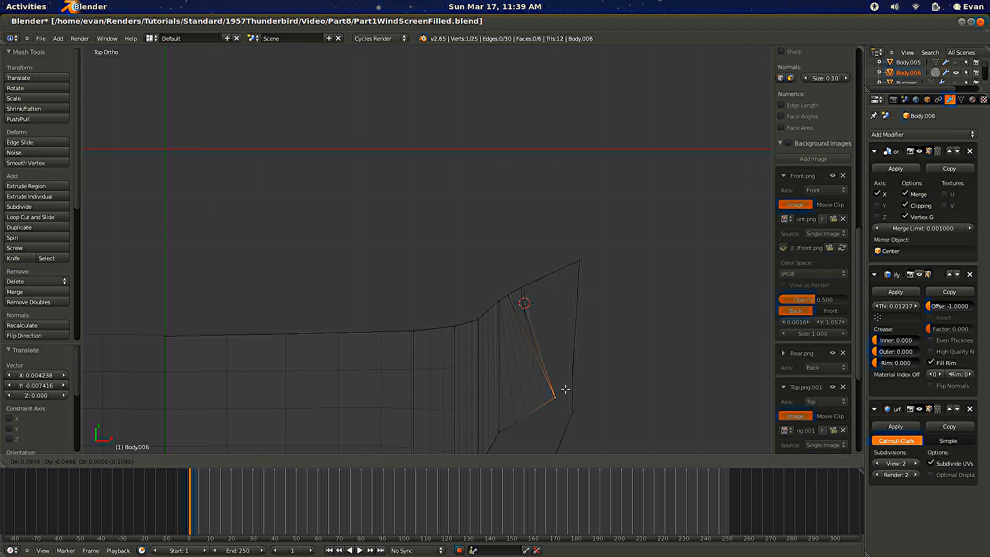
{"action": "left_click", "coordinate": [566, 389]}
{"action": "key", "text": "g"}
{"action": "left_click", "coordinate": [579, 298]}
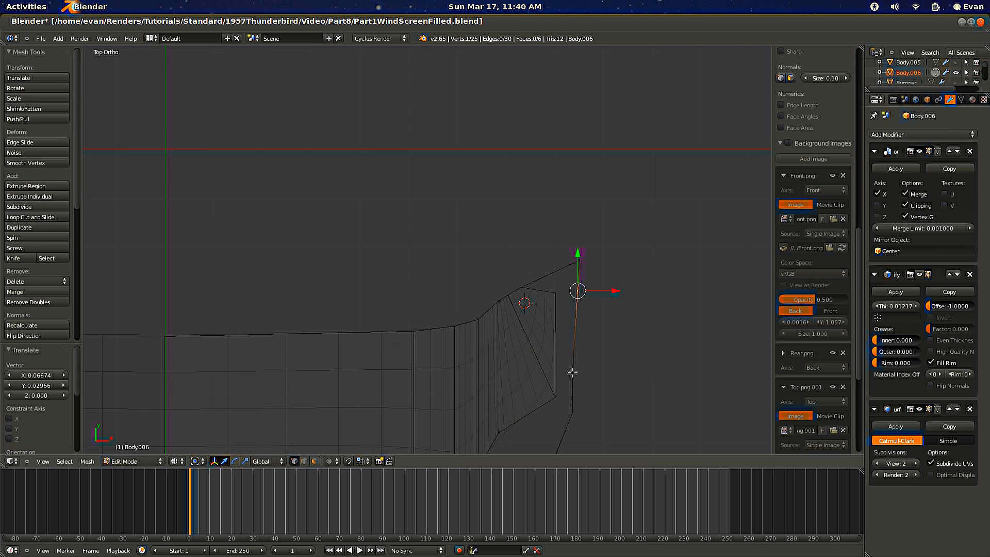
{"action": "left_click_drag", "start_coordinate": [561, 396], "coordinate": [557, 365]}
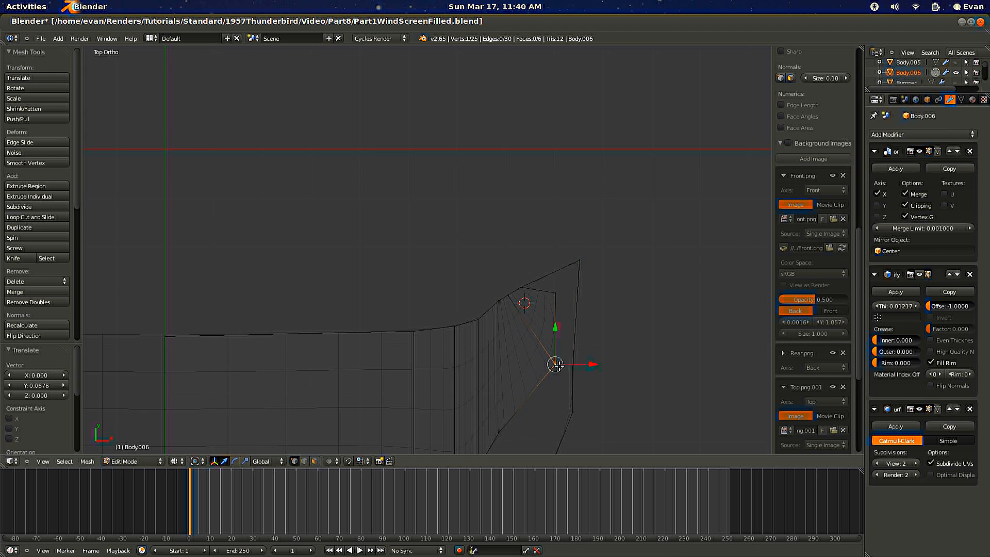
Step: Move the extruded edge's three corner vertices outward in top view to follow the curve of the outline's front corner
{"action": "right_click", "coordinate": [510, 422]}
{"action": "key", "text": "g"}
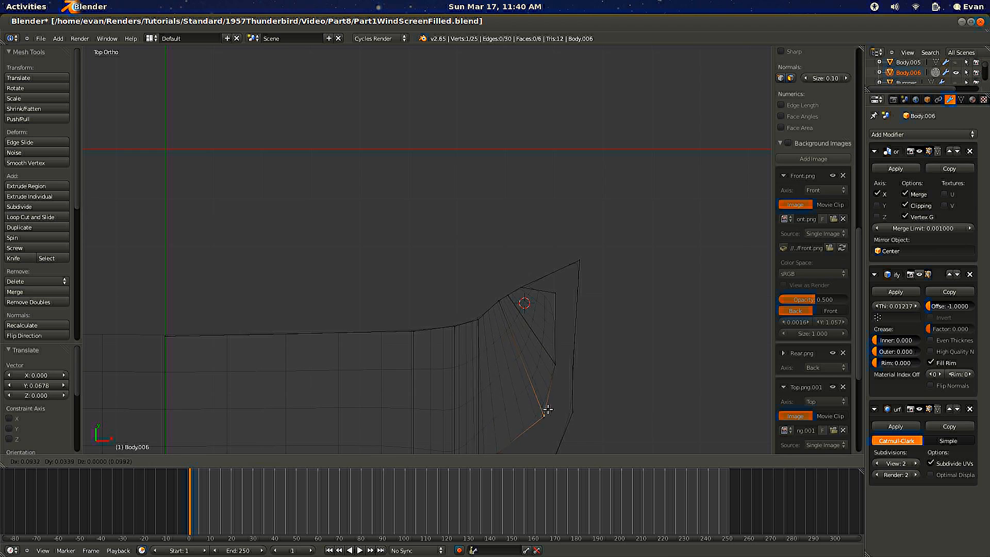
{"action": "left_click", "coordinate": [548, 409]}
{"action": "scroll", "coordinate": [533, 412], "scroll_direction": "down", "scroll_amount": 3, "text": "shift"}
{"action": "key", "text": "g"}
{"action": "left_click", "coordinate": [528, 402]}
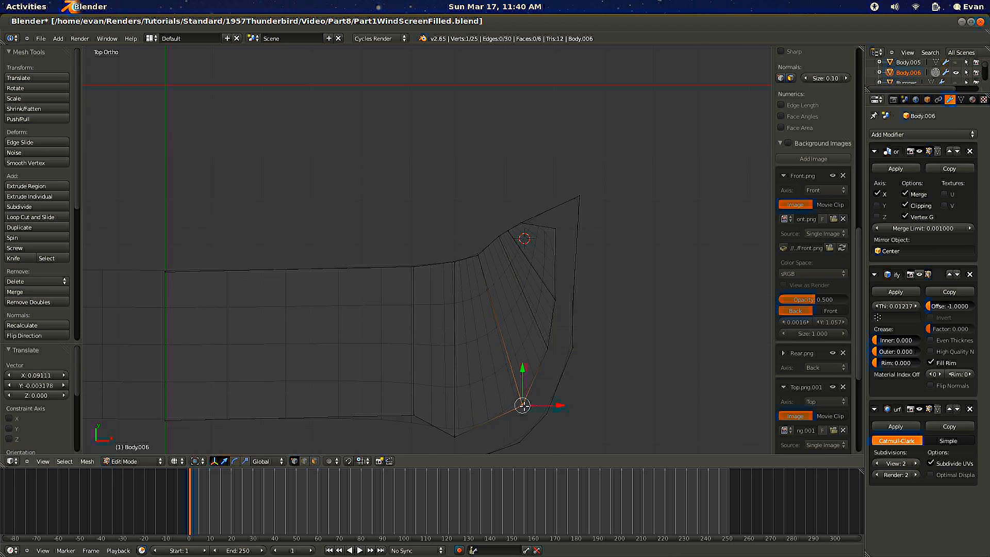
{"action": "scroll", "coordinate": [526, 402], "scroll_direction": "down", "scroll_amount": 3, "text": "shift"}
{"action": "right_click", "coordinate": [455, 387]}
{"action": "key", "text": "g"}
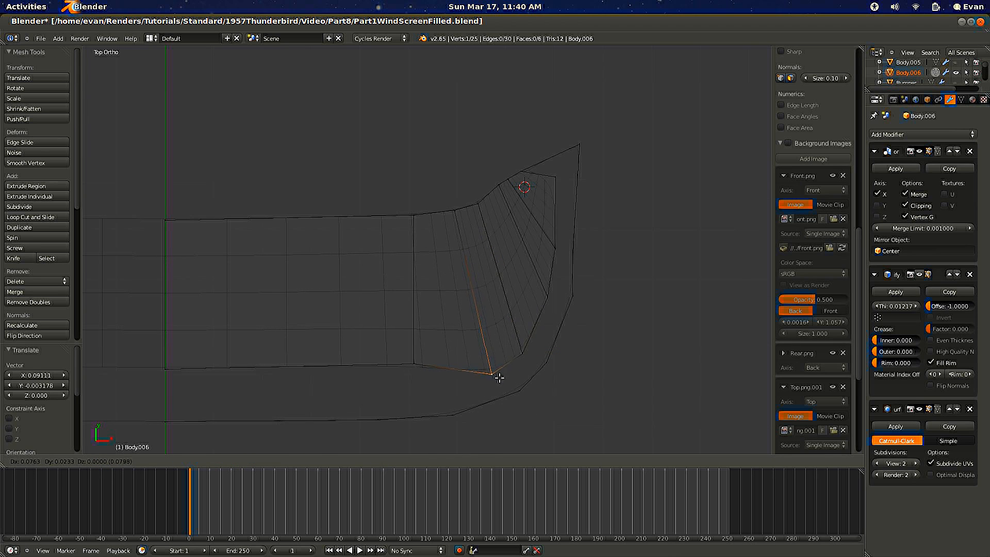
{"action": "left_click", "coordinate": [499, 378]}
Step: Move the extruded edge's two vertices nearest the centreline forward in top view, parallel to the outline's front edge
{"action": "right_click", "coordinate": [410, 362]}
{"action": "key", "text": "g"}
{"action": "left_click", "coordinate": [442, 393]}
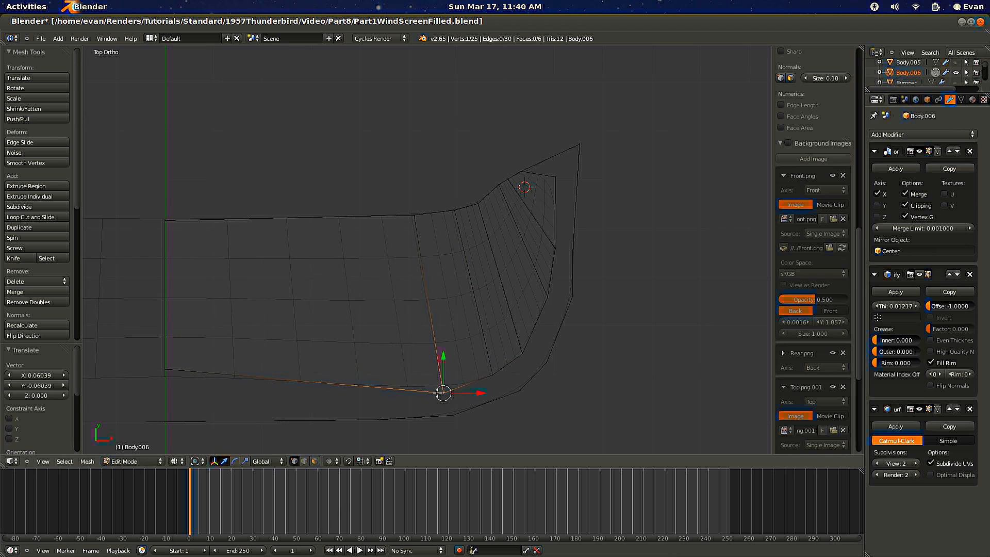
{"action": "right_click", "coordinate": [167, 368]}
{"action": "key", "text": "g"}
{"action": "left_click", "coordinate": [220, 402]}
Step: Add two loop cuts across the wide central section of the windshield glass
{"action": "key", "text": "ctrl+r"}
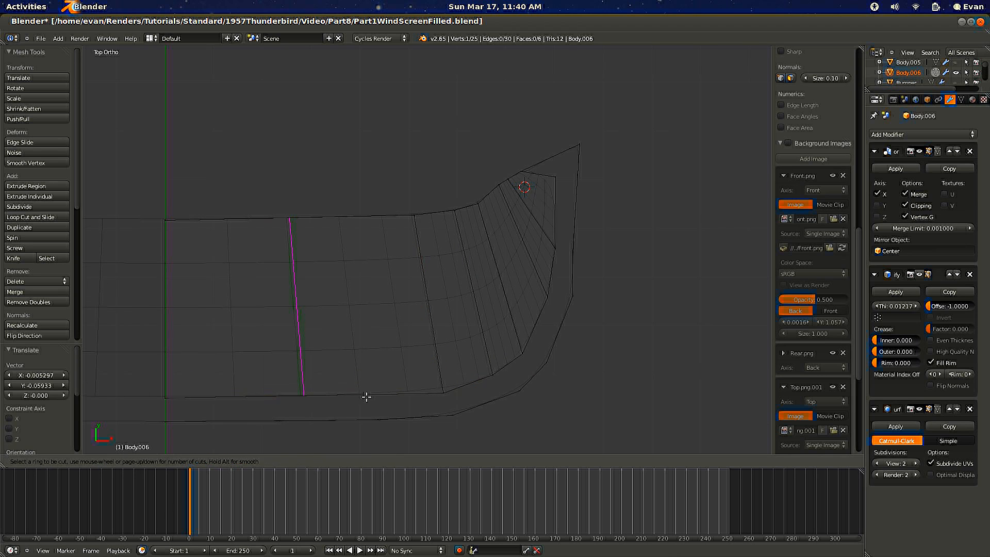
{"action": "left_click", "coordinate": [330, 395]}
{"action": "left_click", "coordinate": [439, 401]}
{"action": "right_click", "coordinate": [376, 419]}
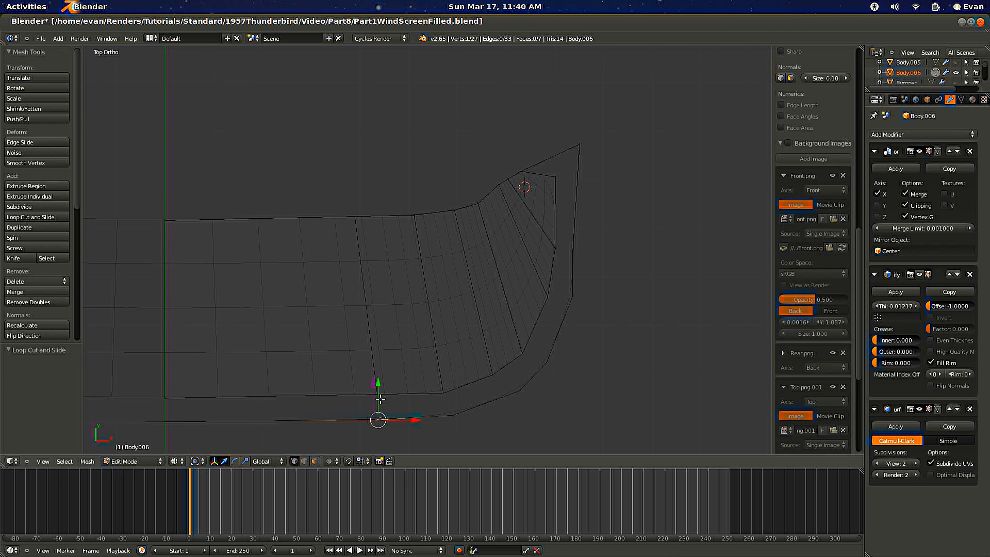
{"action": "key", "text": "a"}
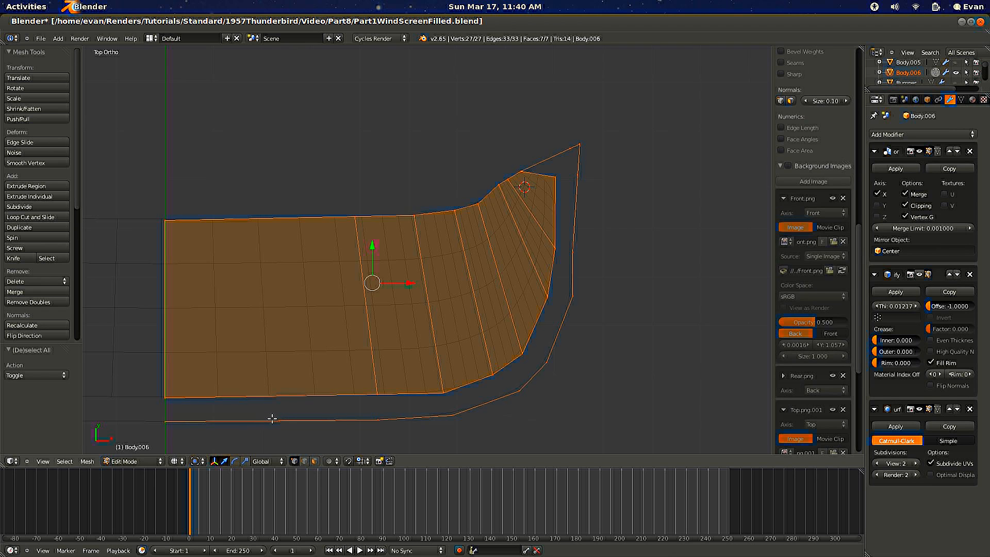
{"action": "key", "text": "a"}
{"action": "key", "text": "ctrl+r"}
{"action": "left_click", "coordinate": [271, 398]}
{"action": "left_click", "coordinate": [273, 398]}
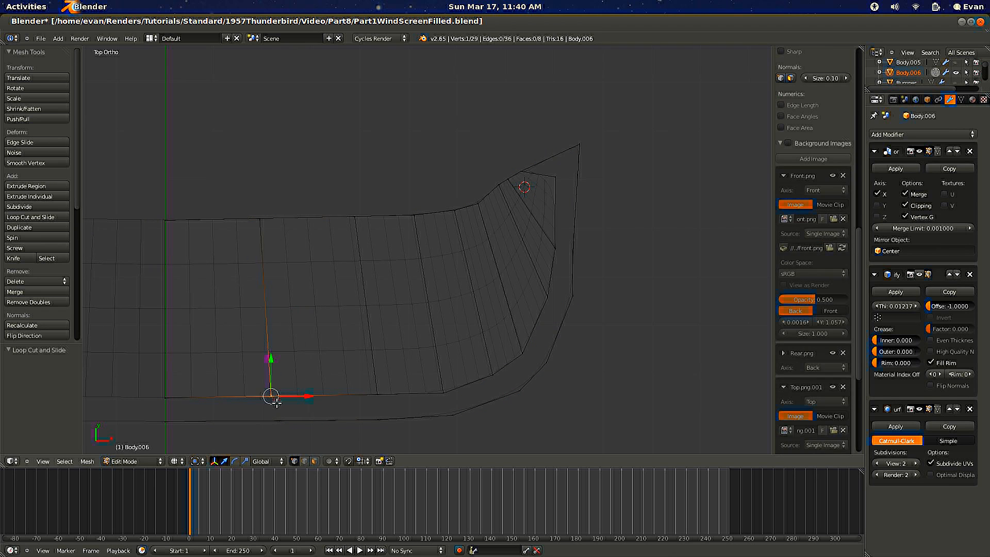
Step: Select the glass's lower edge loop and move it slightly down toward the outline in side view
{"action": "key", "text": "Tab"}
{"action": "mouse_move", "coordinate": [347, 380]}
{"action": "middle_mouse_down"}
{"action": "mouse_move", "coordinate": [283, 300]}
{"action": "mouse_move", "coordinate": [401, 331]}
{"action": "middle_mouse_up"}
{"action": "key", "text": "Tab"}
{"action": "key", "text": "z"}
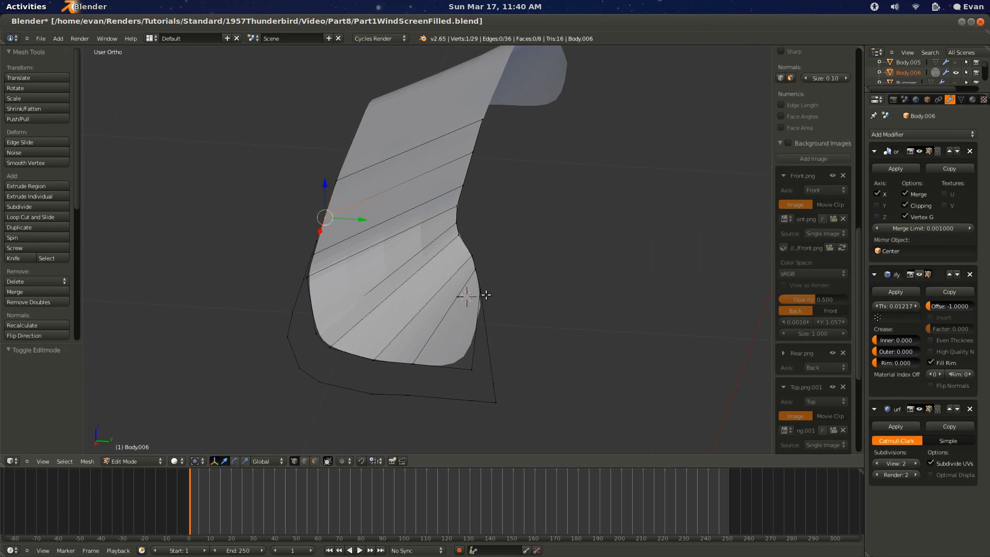
{"action": "right_click", "coordinate": [391, 363], "text": "alt"}
{"action": "key", "text": "KP_3"}
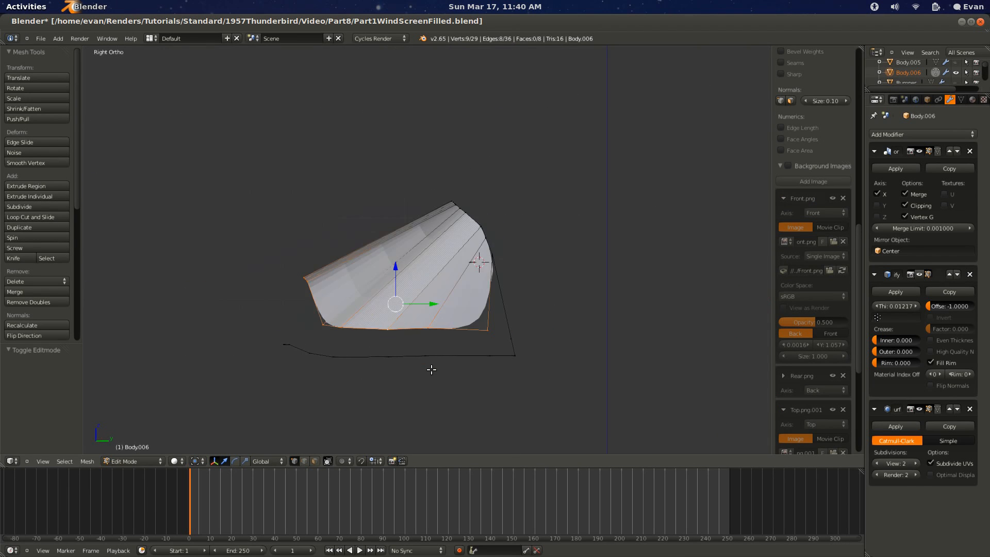
{"action": "key", "text": "z"}
{"action": "key", "text": "g"}
{"action": "left_click", "coordinate": [437, 360]}
Step: Move the four front centre vertices of the glass's lower edge down and slightly forward, close to the outline
{"action": "key", "text": "a"}
{"action": "key", "text": "c"}
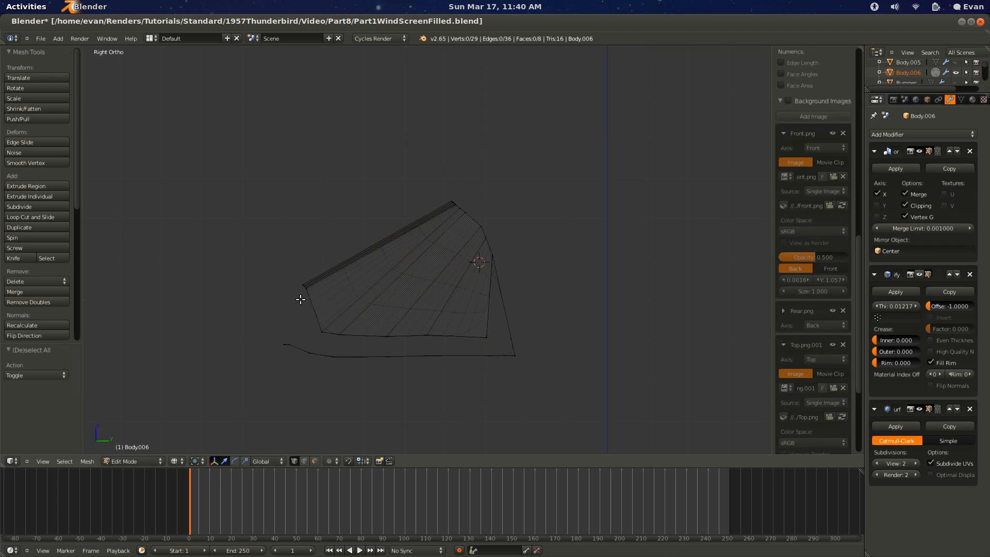
{"action": "left_click", "coordinate": [301, 291]}
{"action": "right_click", "coordinate": [302, 291]}
{"action": "key", "text": "g"}
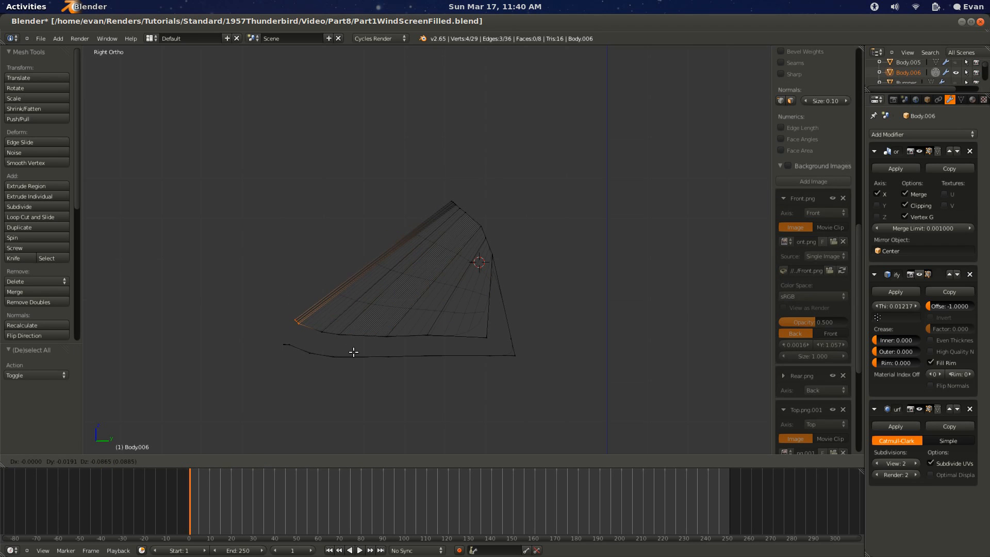
{"action": "left_click", "coordinate": [354, 352]}
Step: Fill the gap between the glass's side section and the lower outline with faces, starting at the rear corner
{"action": "right_click", "coordinate": [498, 337]}
{"action": "key", "text": "f"}
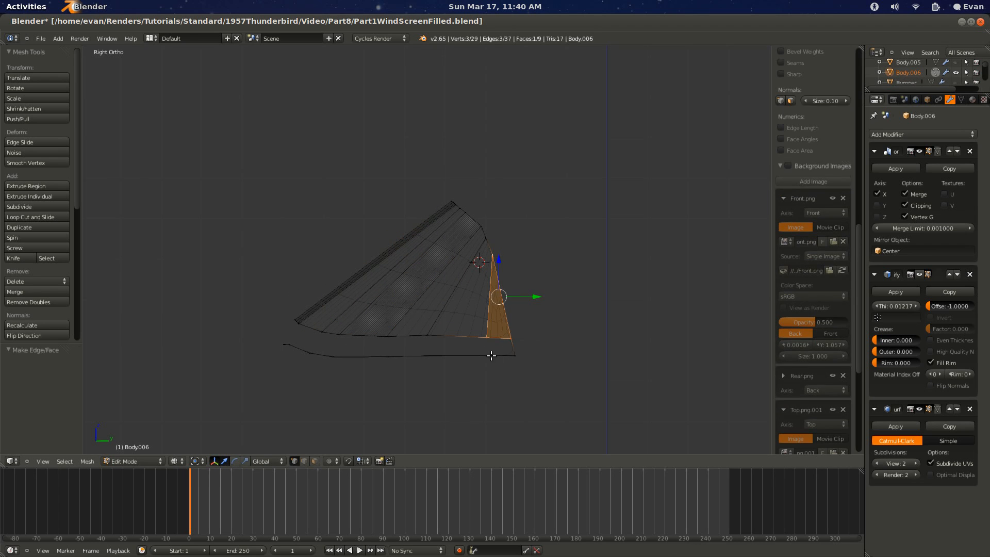
{"action": "key", "text": "a"}
{"action": "key", "text": "c"}
{"action": "scroll", "coordinate": [501, 351], "scroll_direction": "down", "scroll_amount": 3}
{"action": "left_click_drag", "start_coordinate": [501, 351], "coordinate": [356, 357]}
{"action": "right_click", "coordinate": [377, 358]}
{"action": "key", "text": "f"}
{"action": "key", "text": "a"}
{"action": "key", "text": "c"}
{"action": "right_click", "coordinate": [362, 375]}
{"action": "key", "text": "f"}
{"action": "key", "text": "a"}
Step: Fill the next two faces between the glass and the outline around the front corner
{"action": "middle_click_drag", "start_coordinate": [362, 375], "coordinate": [411, 381]}
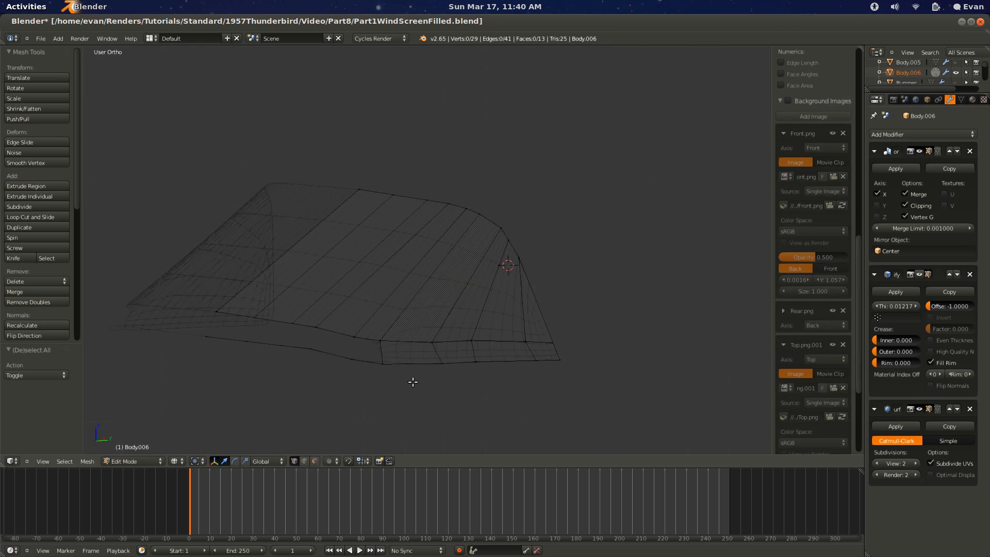
{"action": "key", "text": "c"}
{"action": "left_click_drag", "start_coordinate": [373, 360], "coordinate": [371, 354]}
{"action": "right_click", "coordinate": [372, 358]}
{"action": "key", "text": "f"}
{"action": "middle_click_drag", "start_coordinate": [374, 372], "coordinate": [384, 376]}
{"action": "key", "text": "a"}
{"action": "key", "text": "c"}
{"action": "left_click_drag", "start_coordinate": [371, 355], "coordinate": [358, 349]}
{"action": "right_click", "coordinate": [357, 349]}
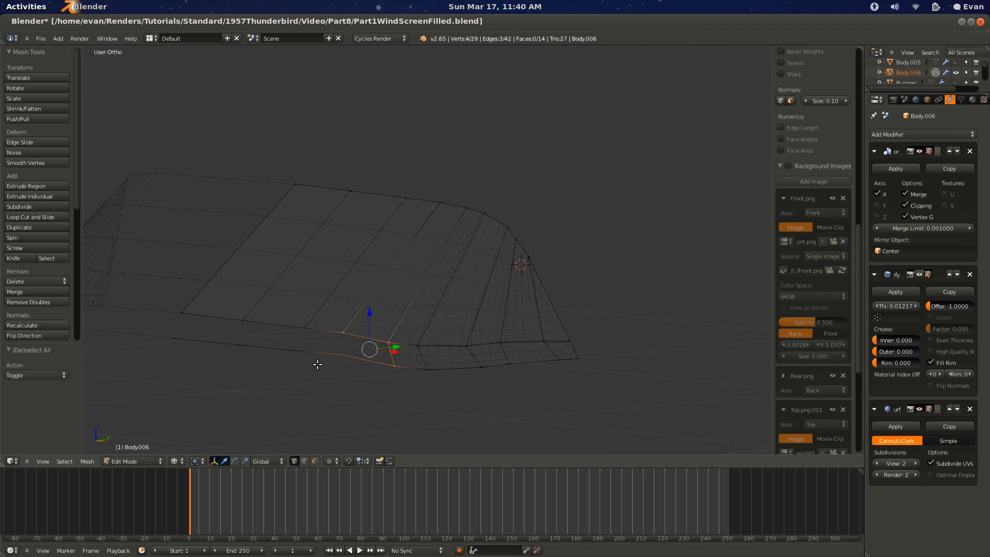
{"action": "key", "text": "f"}
Step: Fill the face just inward of the front corner between the glass's lower edge and the outline
{"action": "middle_click_drag", "start_coordinate": [316, 365], "coordinate": [342, 365]}
{"action": "key", "text": "c"}
{"action": "left_click", "coordinate": [333, 345]}
{"action": "right_click", "coordinate": [338, 348]}
{"action": "key", "text": "a"}
{"action": "key", "text": "c"}
{"action": "left_click_drag", "start_coordinate": [341, 351], "coordinate": [321, 349]}
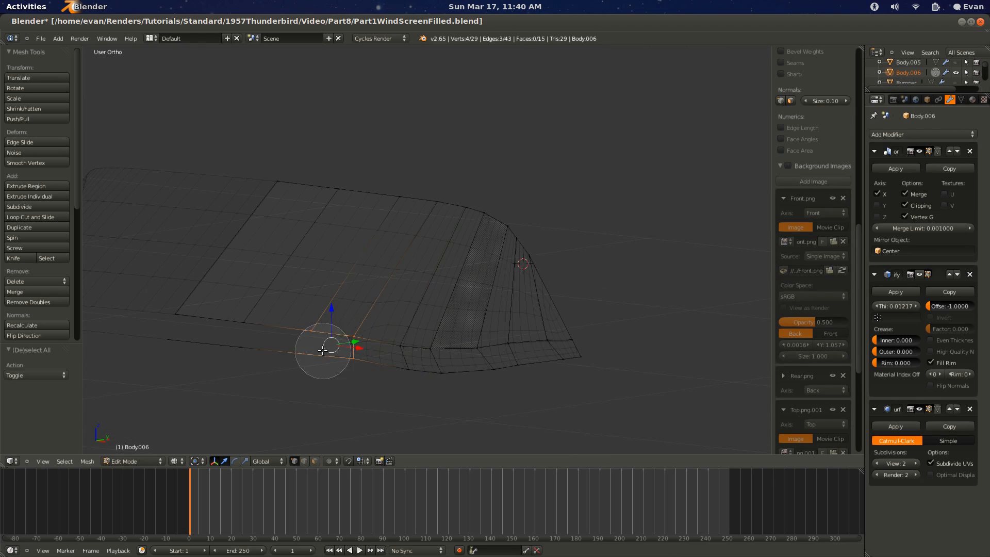
{"action": "right_click", "coordinate": [322, 351]}
{"action": "key", "text": "f"}
Step: Fill the last two faces between the glass's lower edge and the outline up to the centreline
{"action": "middle_click_drag", "start_coordinate": [269, 367], "coordinate": [316, 374]}
{"action": "key", "text": "a"}
{"action": "key", "text": "c"}
{"action": "left_click_drag", "start_coordinate": [332, 358], "coordinate": [170, 347]}
{"action": "right_click", "coordinate": [265, 349]}
{"action": "key", "text": "f"}
{"action": "key", "text": "a"}
{"action": "key", "text": "c"}
{"action": "right_click", "coordinate": [170, 347]}
{"action": "key", "text": "f"}
Step: Select the edge loop just above the glass's lower edge and move it slightly in the side view
{"action": "key", "text": "Tab"}
{"action": "key", "text": "z"}
{"action": "scroll", "coordinate": [432, 381], "scroll_direction": "down", "scroll_amount": 4}
{"action": "middle_click_drag", "start_coordinate": [432, 381], "coordinate": [337, 361]}
{"action": "scroll", "coordinate": [360, 358], "scroll_direction": "up", "scroll_amount": 4}
{"action": "key", "text": "Tab"}
{"action": "right_click", "coordinate": [316, 329], "text": "alt"}
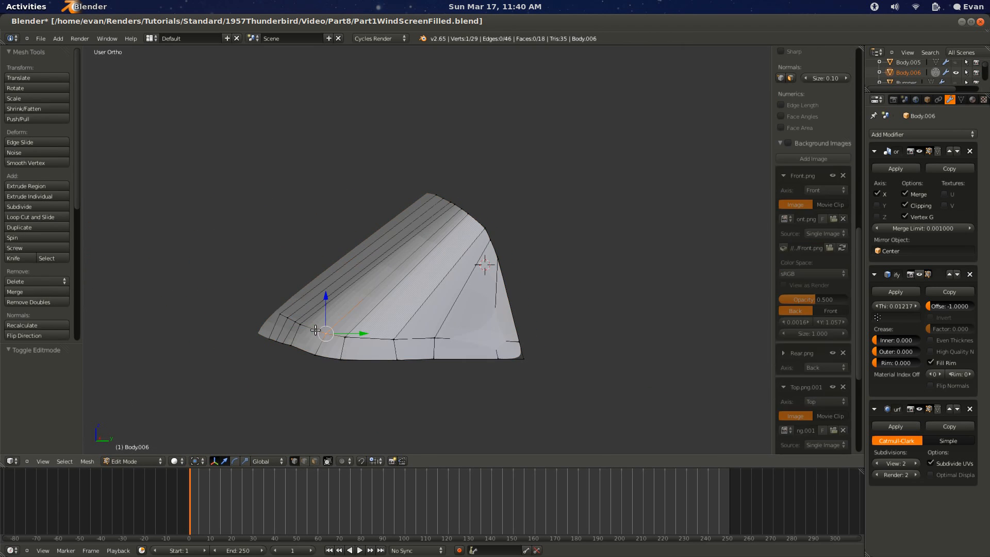
{"action": "middle_click", "coordinate": [518, 326]}
{"action": "right_click", "coordinate": [519, 326]}
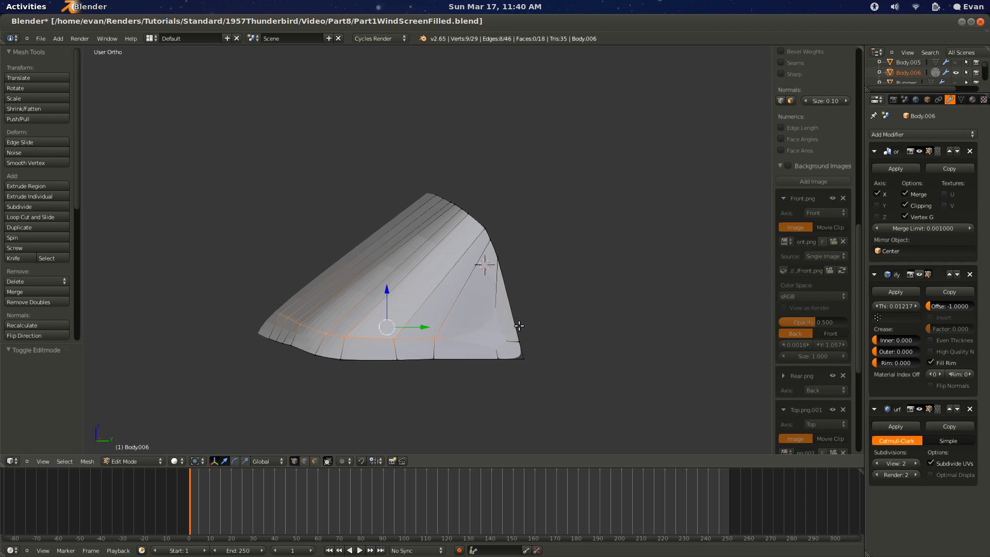
{"action": "key", "text": "KP_3"}
{"action": "key", "text": "z"}
{"action": "key", "text": "g"}
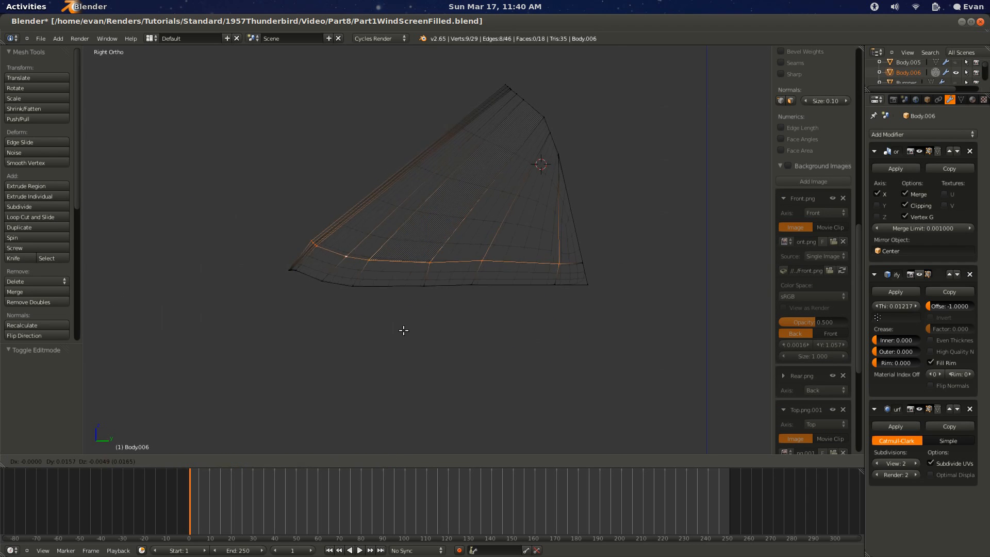
{"action": "left_click", "coordinate": [401, 329]}
Step: Move the two vertices near the glass's rear lower corner outward along X by about 0.0187
{"action": "key", "text": "Tab"}
{"action": "mouse_move", "coordinate": [427, 339]}
{"action": "middle_mouse_down"}
{"action": "mouse_move", "coordinate": [363, 345]}
{"action": "mouse_move", "coordinate": [557, 387]}
{"action": "mouse_move", "coordinate": [597, 311]}
{"action": "mouse_move", "coordinate": [583, 309]}
{"action": "middle_mouse_up"}
{"action": "key", "text": "Tab"}
{"action": "key", "text": "z"}
{"action": "right_click", "coordinate": [593, 231]}
{"action": "right_click", "coordinate": [582, 264], "text": "shift"}
{"action": "key", "text": "g"}
{"action": "key", "text": "x"}
{"action": "left_click", "coordinate": [591, 311]}
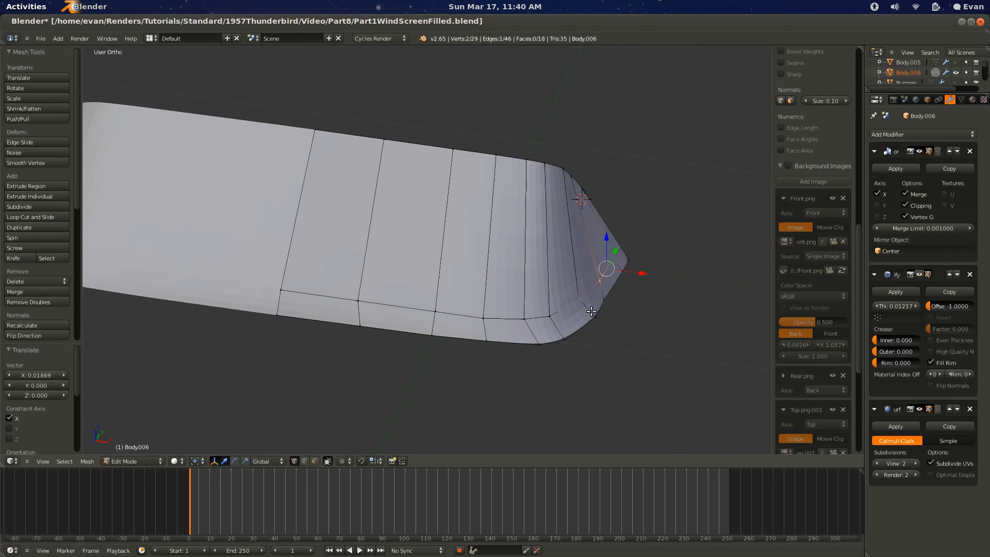
Step: Move the adjacent vertex toward the front corner outward along X by about 0.0081 and adjust it again along X
{"action": "right_click", "coordinate": [572, 295]}
{"action": "key", "text": "g"}
{"action": "key", "text": "x"}
{"action": "left_click", "coordinate": [626, 265]}
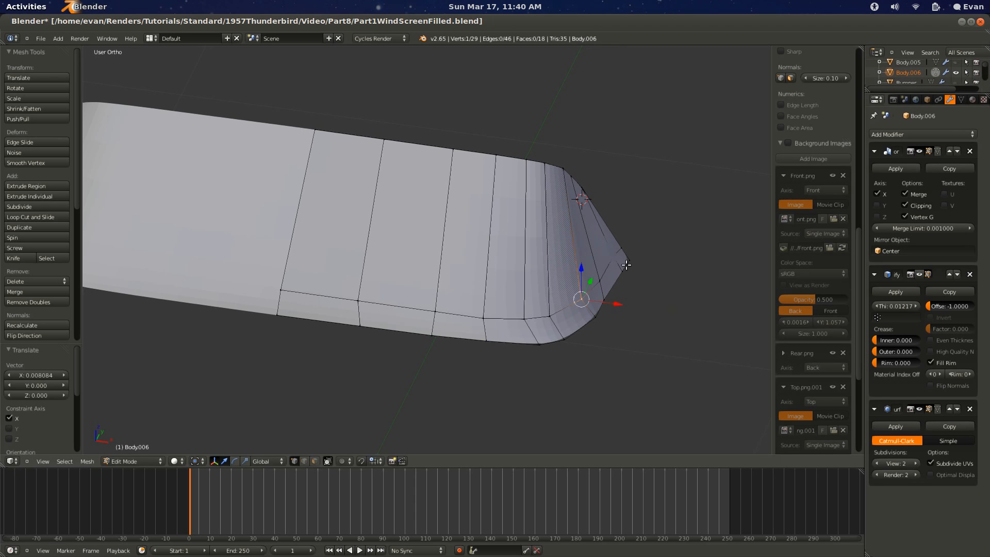
{"action": "key", "text": "g"}
{"action": "key", "text": "x"}
{"action": "left_click", "coordinate": [617, 264]}
Step: Shade the glass smooth and recalculate the normals of all its faces
{"action": "key", "text": "Tab"}
{"action": "scroll", "coordinate": [593, 294], "scroll_direction": "down", "scroll_amount": 3}
{"action": "middle_click_drag", "start_coordinate": [577, 307], "coordinate": [236, 310]}
{"action": "key", "text": "Tab"}
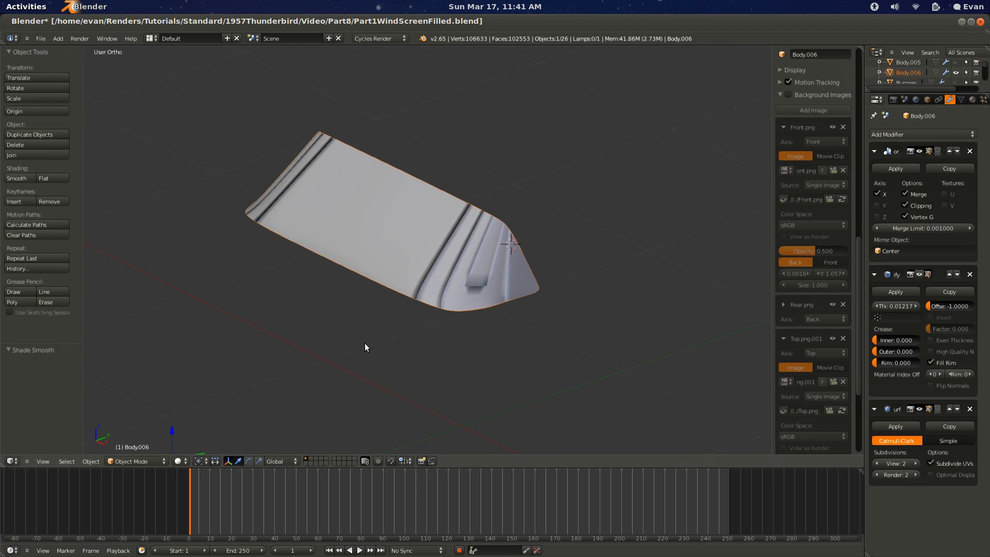
{"action": "scroll", "coordinate": [413, 343], "scroll_direction": "up", "scroll_amount": 2}
{"action": "key", "text": "a"}
{"action": "key", "text": "a"}
{"action": "left_click", "coordinate": [35, 324]}
{"action": "key", "text": "Tab"}
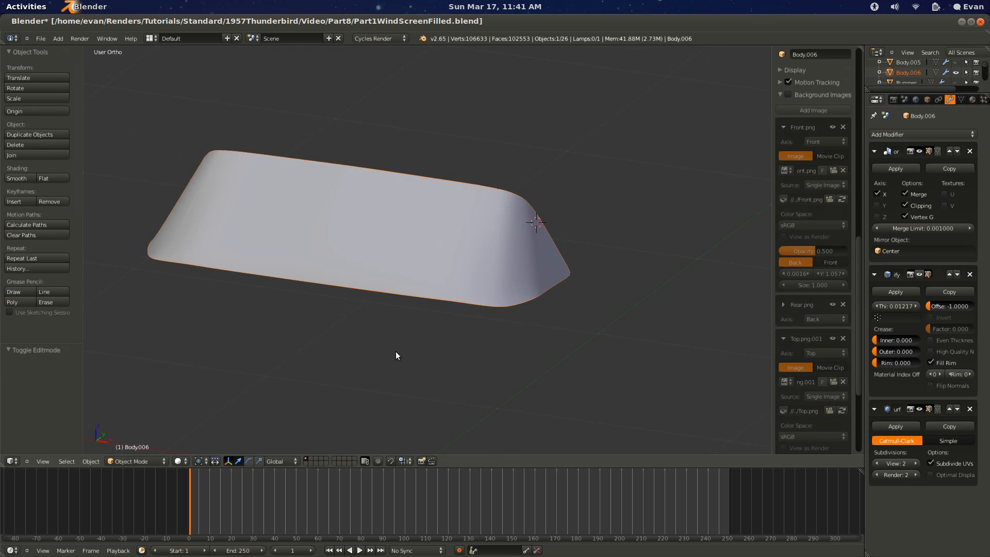
Step: Reveal the hidden car parts and turn on the viewport display of the glass's Solidify modifier
{"action": "middle_click_drag", "start_coordinate": [395, 352], "coordinate": [361, 341]}
{"action": "key", "text": "alt+h"}
{"action": "key", "text": "a"}
{"action": "middle_click_drag", "start_coordinate": [443, 345], "coordinate": [265, 337]}
{"action": "scroll", "coordinate": [366, 356], "scroll_direction": "up", "scroll_amount": 3}
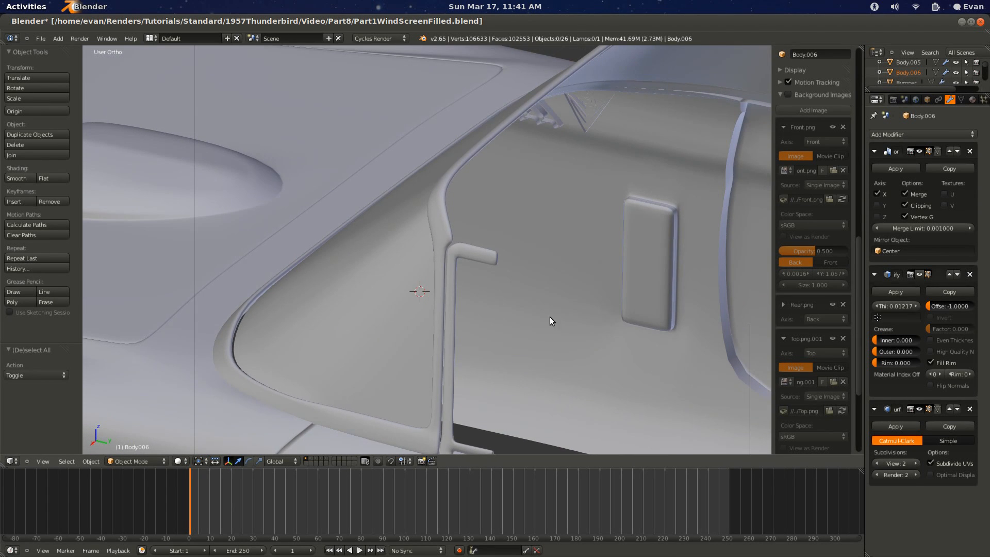
{"action": "left_click", "coordinate": [918, 275]}
{"action": "middle_click_drag", "start_coordinate": [356, 350], "coordinate": [352, 347]}
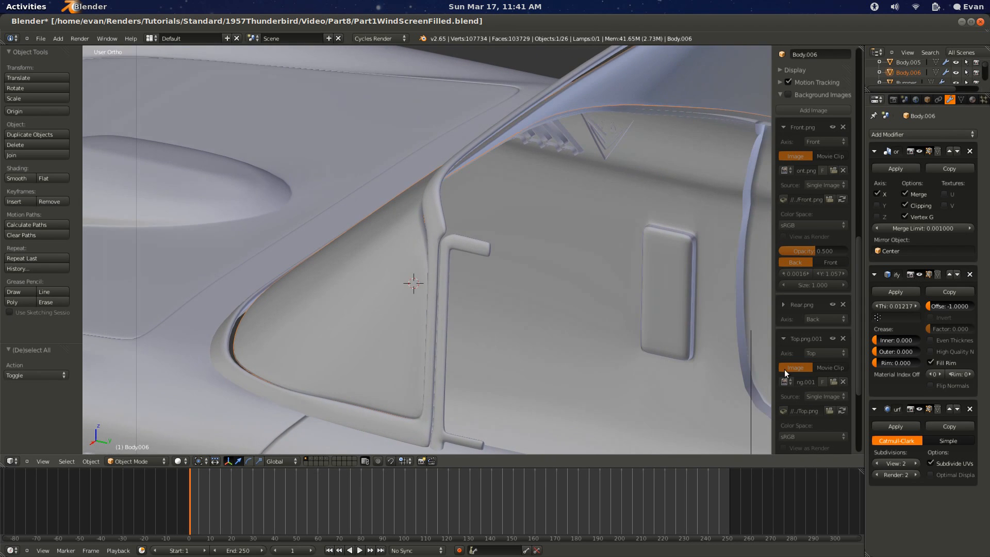
Step: Flip the normals of all the glass's faces
{"action": "middle_click_drag", "start_coordinate": [530, 358], "coordinate": [533, 338]}
{"action": "key", "text": "z"}
{"action": "key", "text": "z"}
{"action": "key", "text": "Tab"}
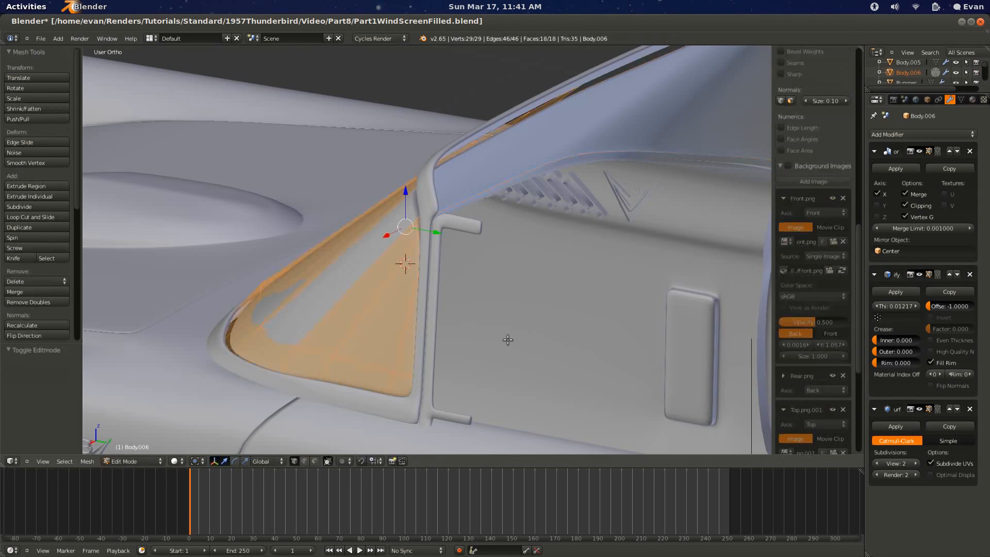
{"action": "middle_click_drag", "start_coordinate": [416, 325], "coordinate": [422, 327]}
{"action": "key", "text": "a"}
{"action": "key", "text": "a"}
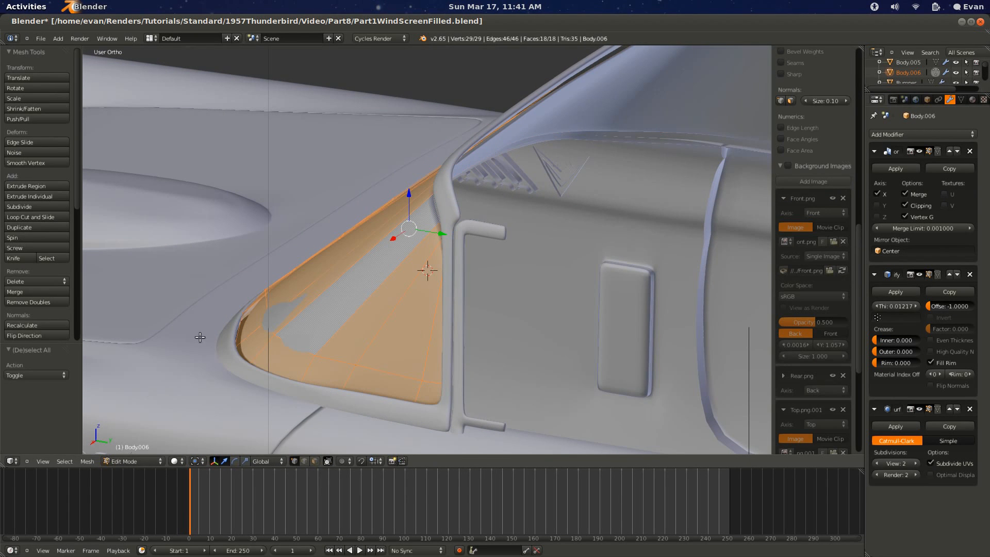
{"action": "left_click", "coordinate": [33, 335]}
{"action": "middle_click_drag", "start_coordinate": [322, 344], "coordinate": [358, 347]}
{"action": "key", "text": "Tab"}
{"action": "key", "text": "Tab"}
{"action": "middle_click_drag", "start_coordinate": [515, 371], "coordinate": [475, 372]}
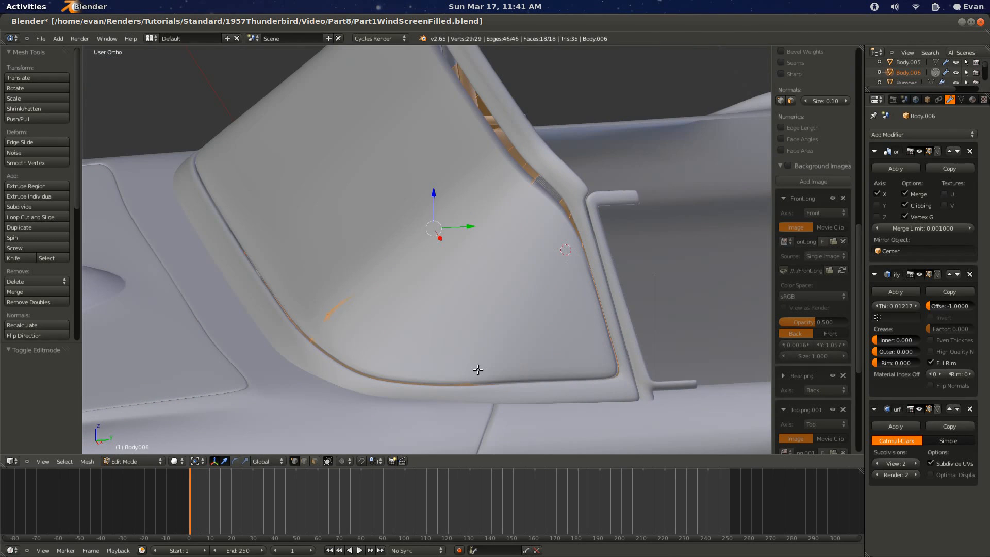
Step: Scale the whole glass up slightly so its edges reach into the windshield frame
{"action": "key", "text": "s"}
{"action": "key", "text": "z"}
{"action": "right_click", "coordinate": [484, 377]}
{"action": "key", "text": "z"}
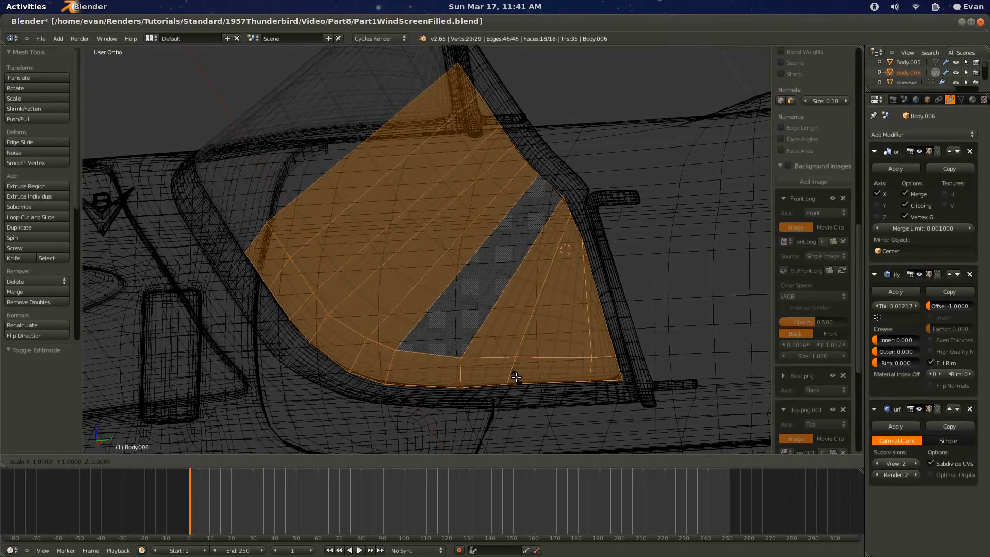
{"action": "key", "text": "z"}
{"action": "key", "text": "s"}
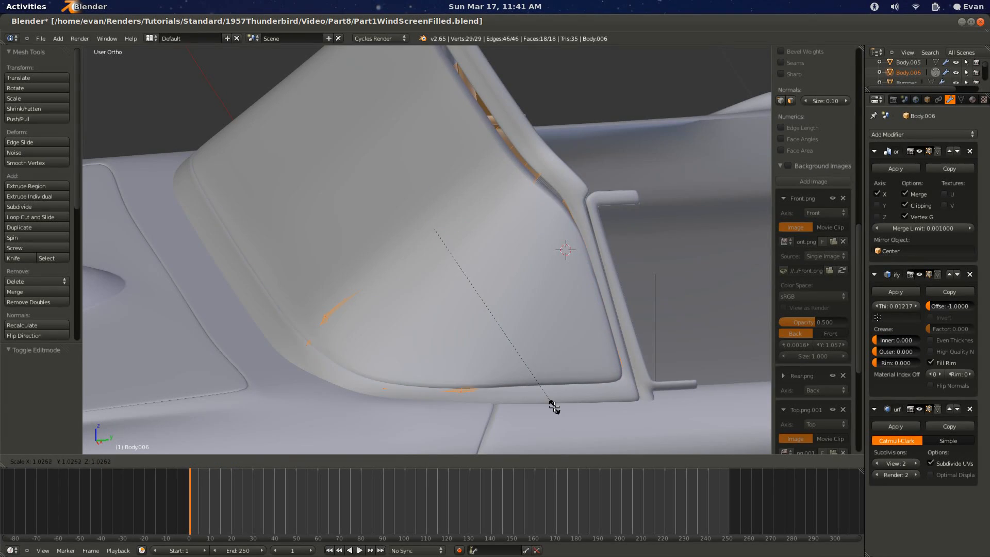
{"action": "left_click", "coordinate": [520, 386]}
Step: Select the glass's upper and rear edge loop and move it about 0.0118 rearward along Y into the frame
{"action": "key", "text": "z"}
{"action": "middle_click_drag", "start_coordinate": [523, 390], "coordinate": [483, 140]}
{"action": "right_click", "coordinate": [488, 184], "text": "alt"}
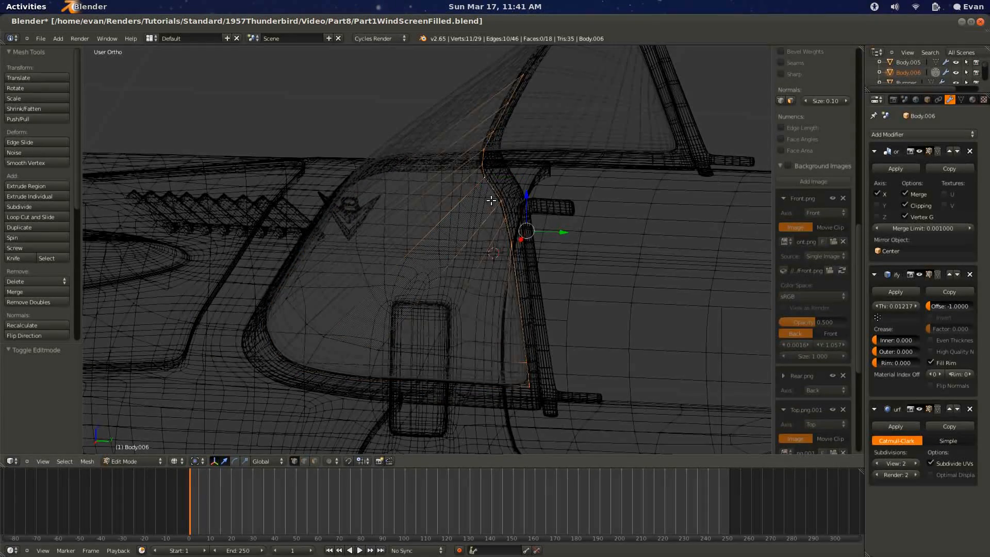
{"action": "key", "text": "KP_3"}
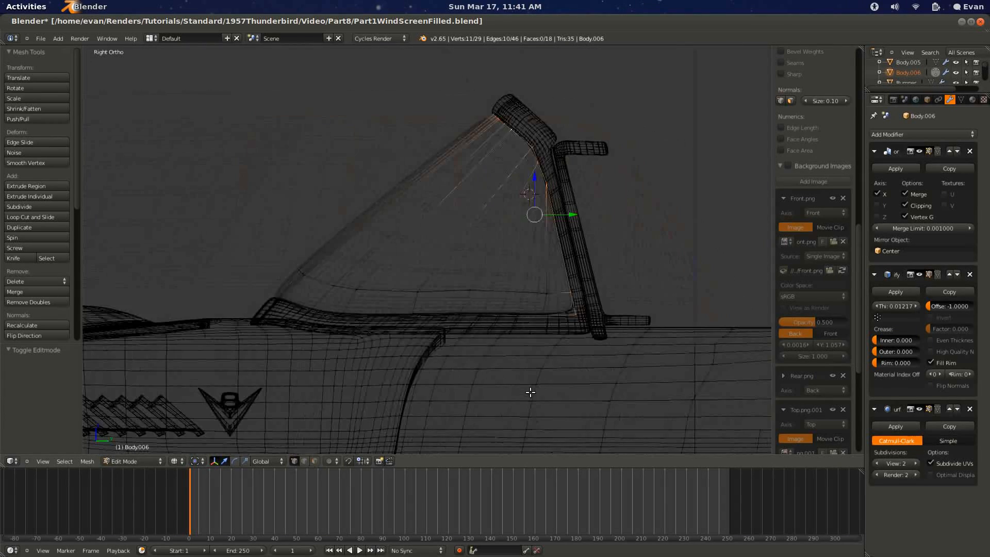
{"action": "key", "text": "z"}
{"action": "key", "text": "z"}
{"action": "key", "text": "g"}
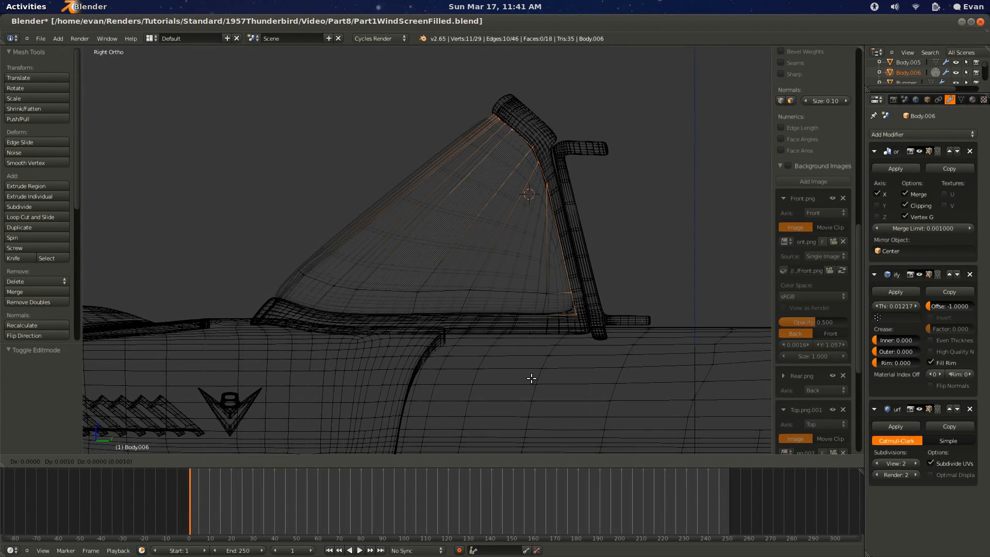
{"action": "key", "text": "y"}
{"action": "left_click", "coordinate": [537, 380]}
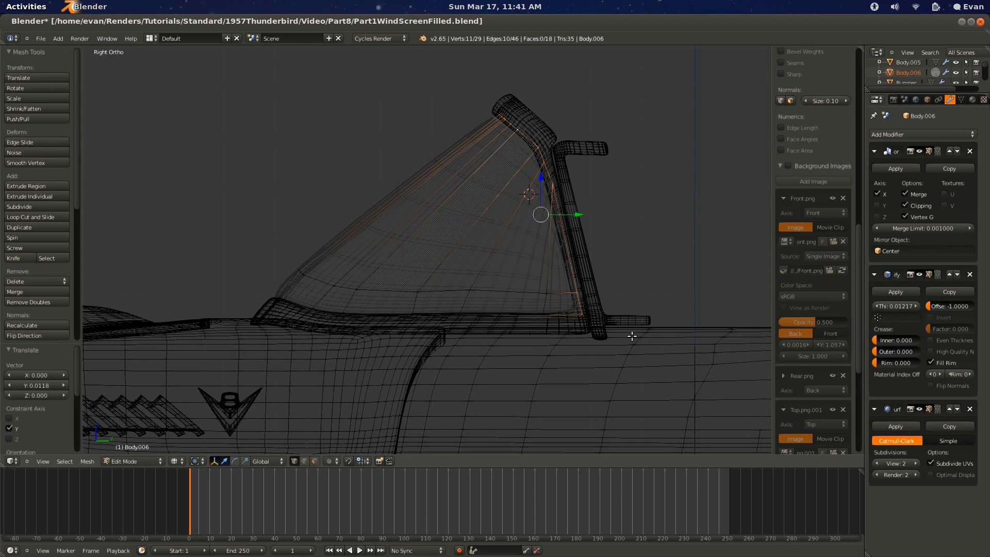
{"action": "key", "text": "g"}
{"action": "key", "text": "y"}
{"action": "left_click", "coordinate": [620, 339]}
Step: Deselect the rear side's vertices and adjust the height of the remaining upper-edge vertices along Z
{"action": "key", "text": "c"}
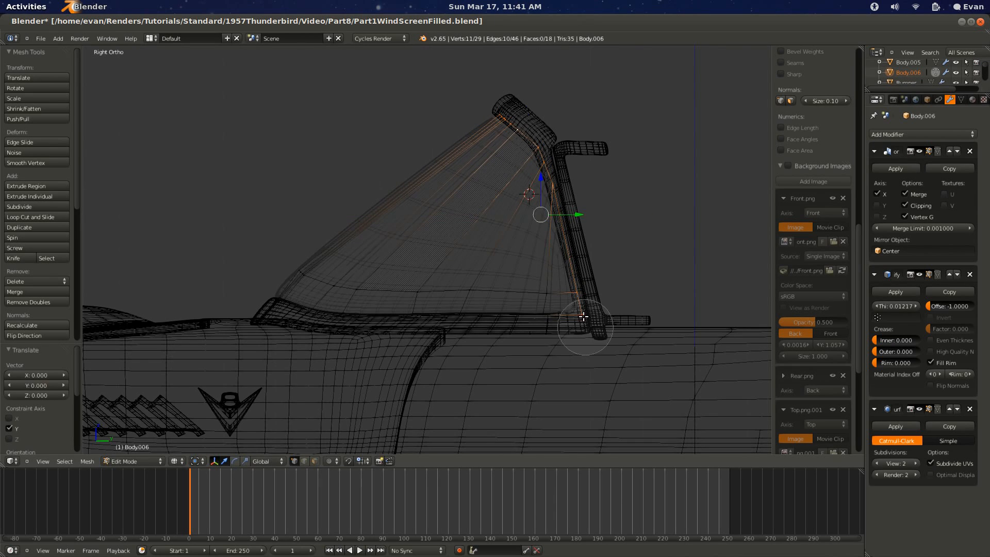
{"action": "middle_click_drag", "start_coordinate": [585, 327], "coordinate": [604, 255]}
{"action": "right_click", "coordinate": [557, 211]}
{"action": "key", "text": "g"}
{"action": "key", "text": "z"}
{"action": "left_click", "coordinate": [561, 235]}
Step: Turn off the viewport display of the glass's Solidify modifier and check the fit in solid shading
{"action": "key", "text": "Tab"}
{"action": "key", "text": "z"}
{"action": "left_click", "coordinate": [921, 275]}
{"action": "scroll", "coordinate": [384, 311], "scroll_direction": "down", "scroll_amount": 2}
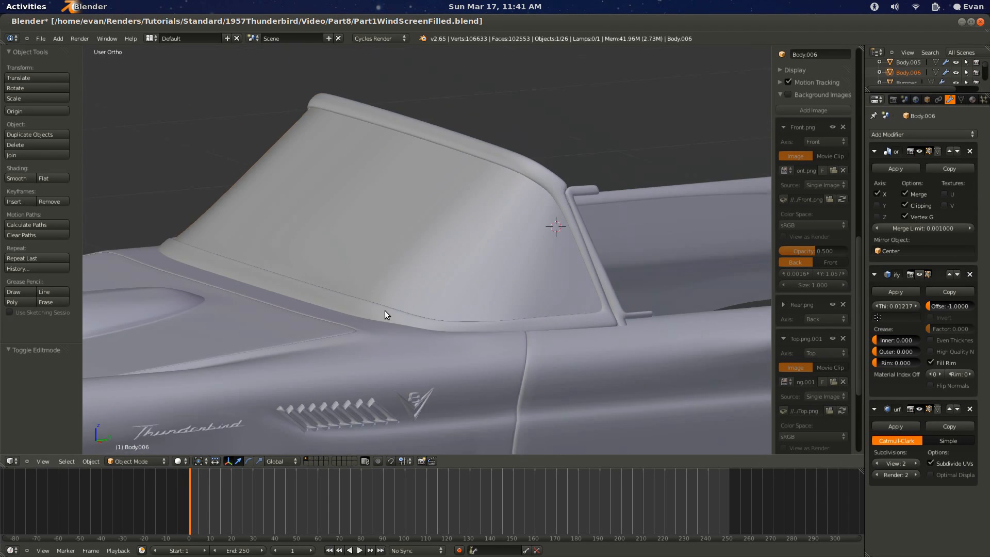
{"action": "middle_click_drag", "start_coordinate": [385, 311], "coordinate": [348, 315]}
{"action": "scroll", "coordinate": [348, 315], "scroll_direction": "up", "scroll_amount": 1}
Step: Move the front vertices of the glass's lower edge about 0.0118 forward and 0.0106 down into the frame
{"action": "right_click", "coordinate": [374, 365]}
{"action": "key", "text": "Tab"}
{"action": "key", "text": "Tab"}
{"action": "right_click", "coordinate": [410, 301]}
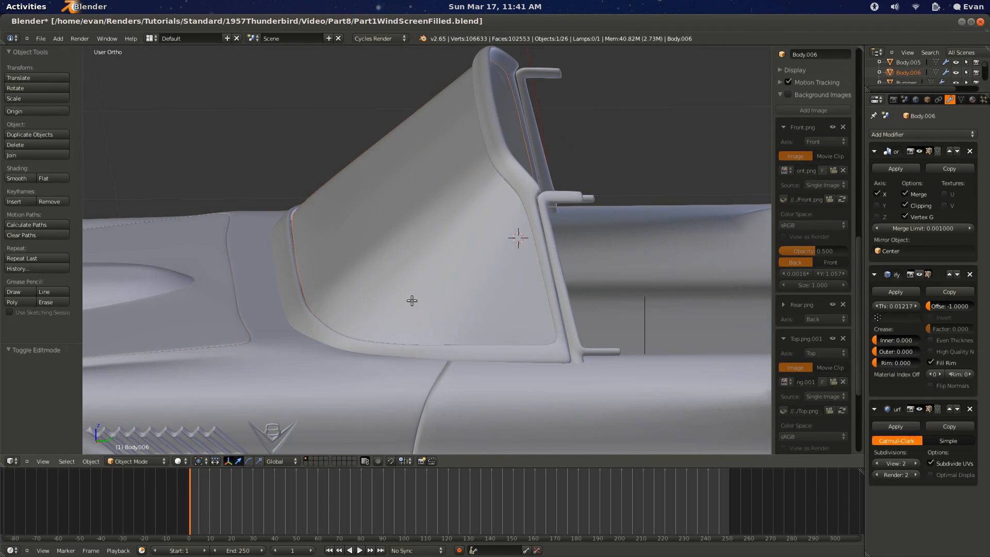
{"action": "key", "text": "Tab"}
{"action": "key", "text": "z"}
{"action": "key", "text": "KP_3"}
{"action": "key", "text": "a"}
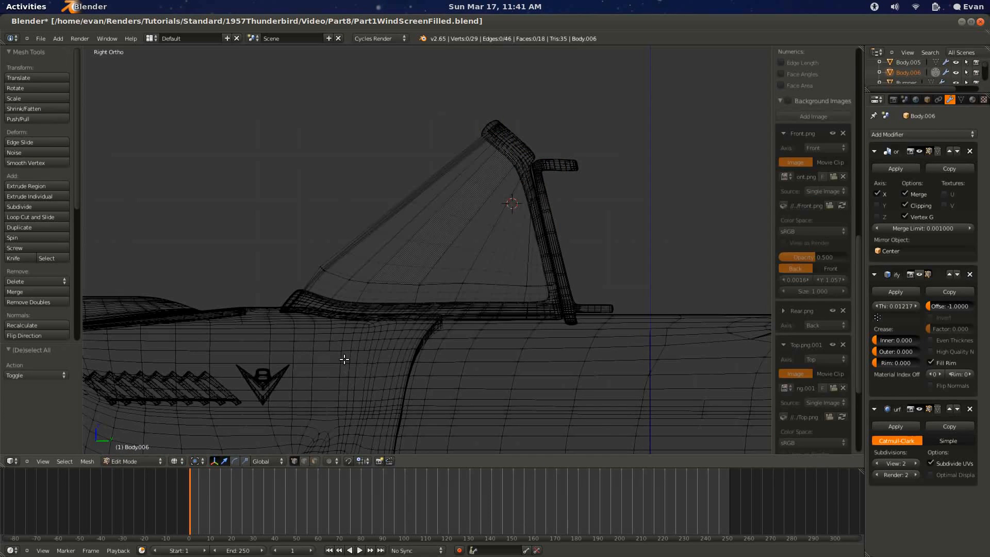
{"action": "key", "text": "c"}
{"action": "left_click_drag", "start_coordinate": [368, 321], "coordinate": [271, 296]}
{"action": "right_click", "coordinate": [273, 299]}
{"action": "key", "text": "g"}
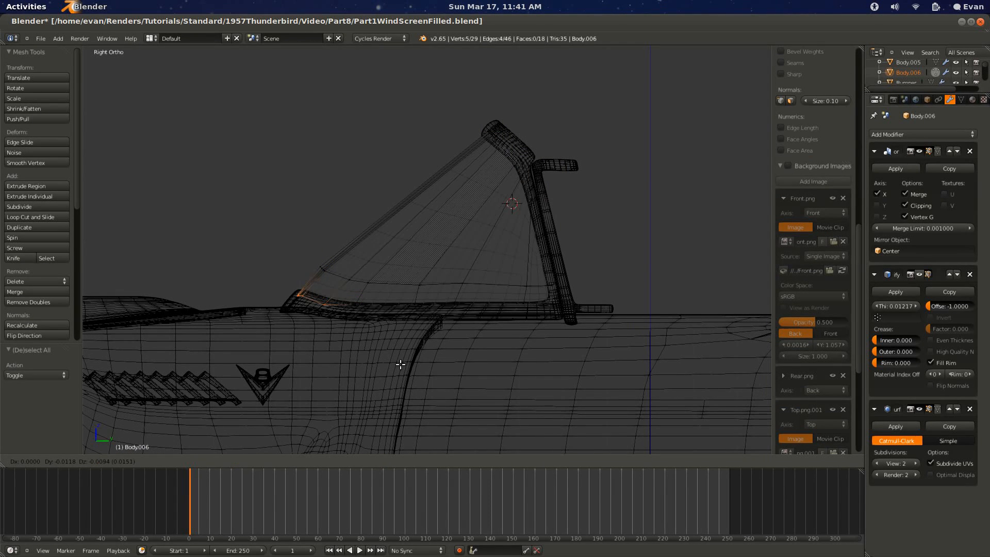
{"action": "left_click", "coordinate": [402, 361]}
Step: Extend the selection along the rest of the glass's lower edge and lower it about 0.0106 along Z
{"action": "key", "text": "c"}
{"action": "left_click_drag", "start_coordinate": [369, 316], "coordinate": [532, 323]}
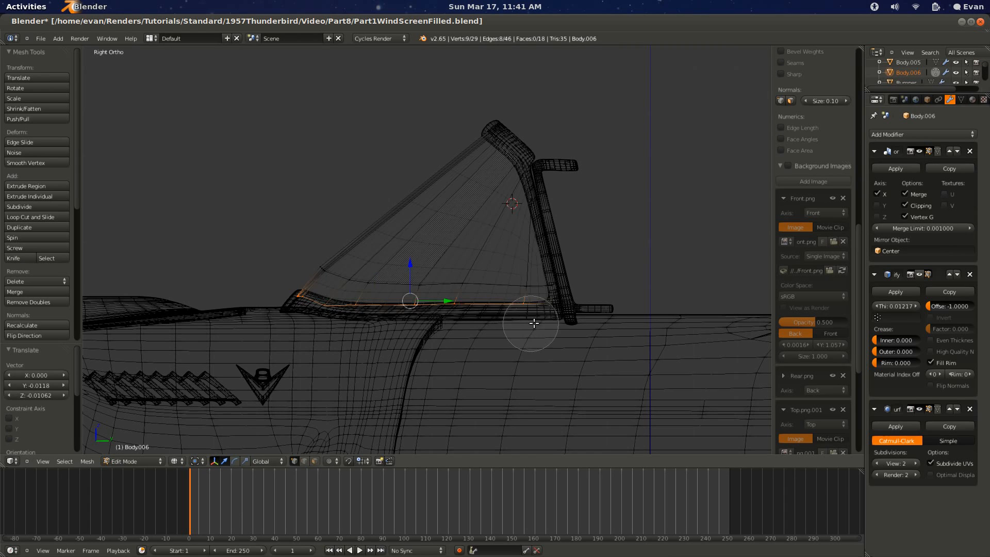
{"action": "right_click", "coordinate": [538, 325]}
{"action": "key", "text": "g"}
{"action": "key", "text": "z"}
{"action": "left_click", "coordinate": [543, 334]}
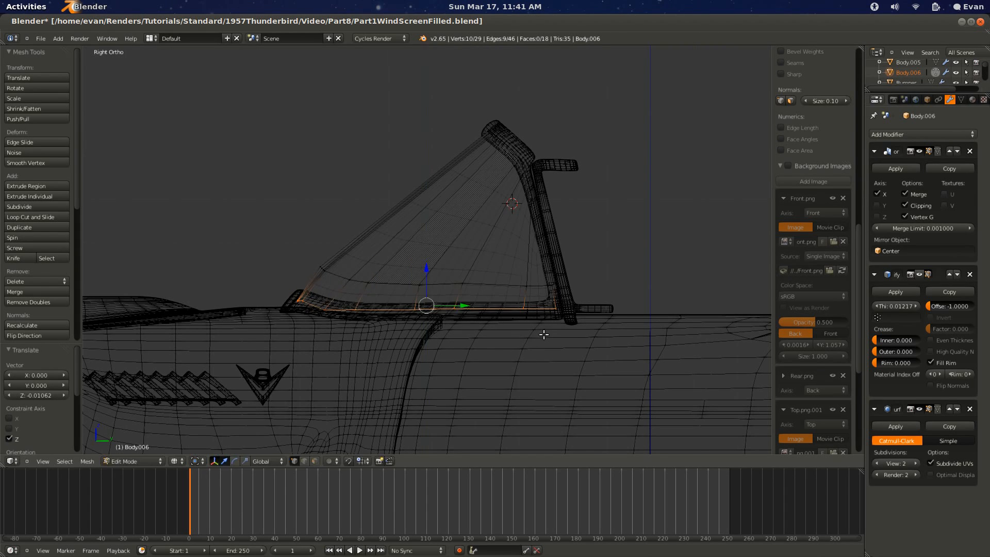
Step: Move the glass's lower edge slightly along X to fit the side of the frame
{"action": "key", "text": "Tab"}
{"action": "scroll", "coordinate": [542, 335], "scroll_direction": "down", "scroll_amount": 1}
{"action": "key", "text": "z"}
{"action": "mouse_move", "coordinate": [542, 335]}
{"action": "middle_mouse_down"}
{"action": "mouse_move", "coordinate": [521, 352]}
{"action": "mouse_move", "coordinate": [527, 361]}
{"action": "middle_mouse_up"}
{"action": "key", "text": "Tab"}
{"action": "key", "text": "g"}
{"action": "key", "text": "x"}
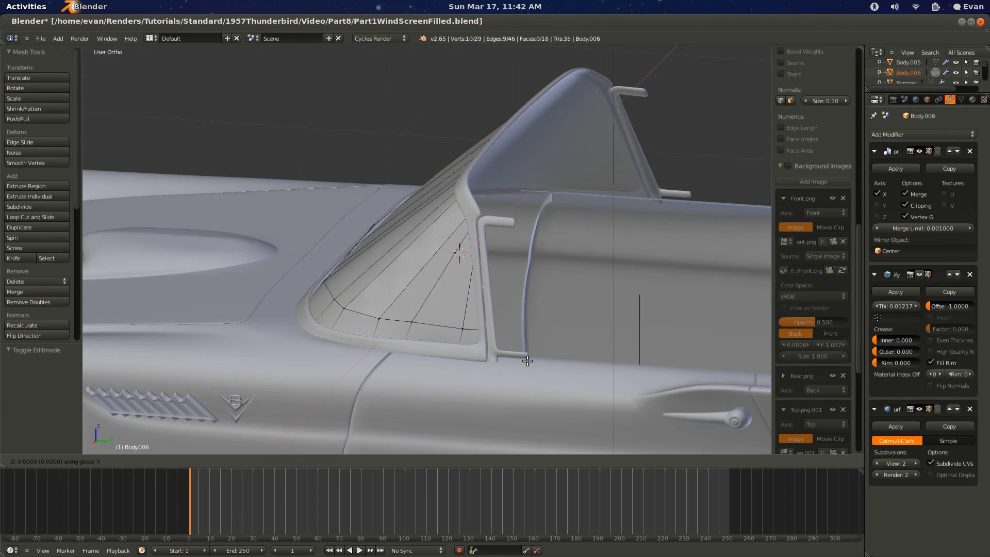
{"action": "left_click", "coordinate": [517, 360]}
{"action": "key", "text": "Tab"}
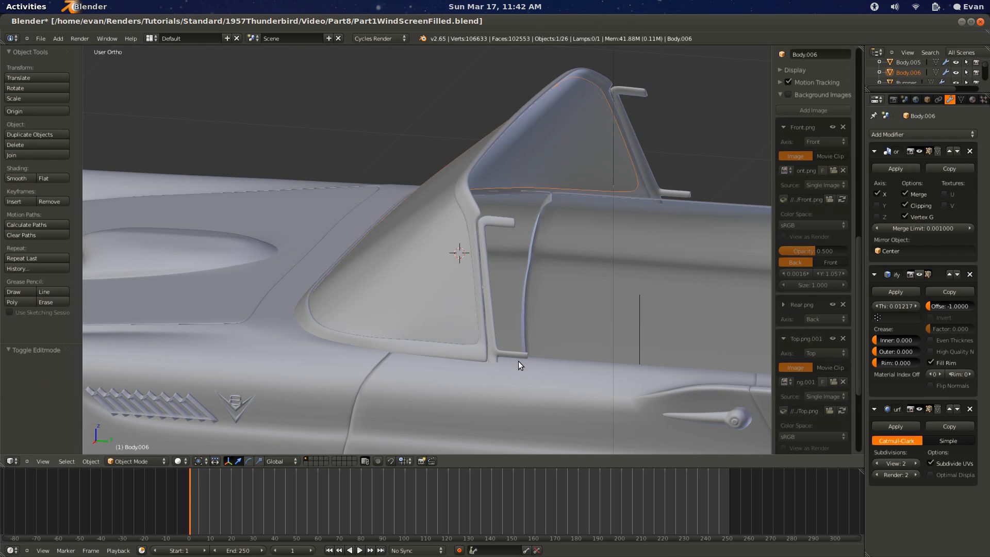
Step: Select the windshield frame and apply its Solidify modifier
{"action": "middle_click_drag", "start_coordinate": [519, 361], "coordinate": [526, 382]}
{"action": "right_click", "coordinate": [462, 364]}
{"action": "key", "text": "Tab"}
{"action": "scroll", "coordinate": [391, 339], "scroll_direction": "up", "scroll_amount": 4}
{"action": "key", "text": "Tab"}
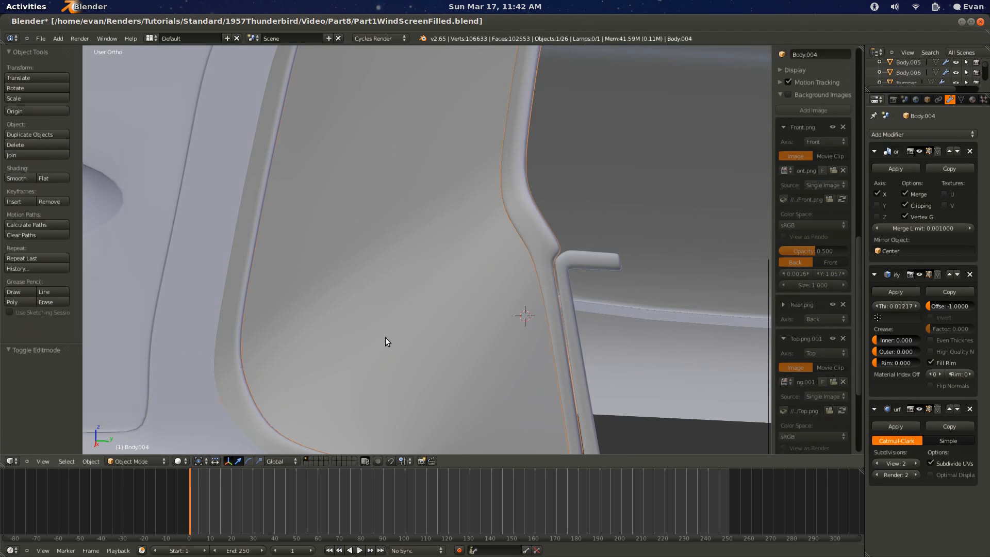
{"action": "key", "text": "Tab"}
{"action": "scroll", "coordinate": [428, 338], "scroll_direction": "down", "scroll_amount": 3}
{"action": "key", "text": "z"}
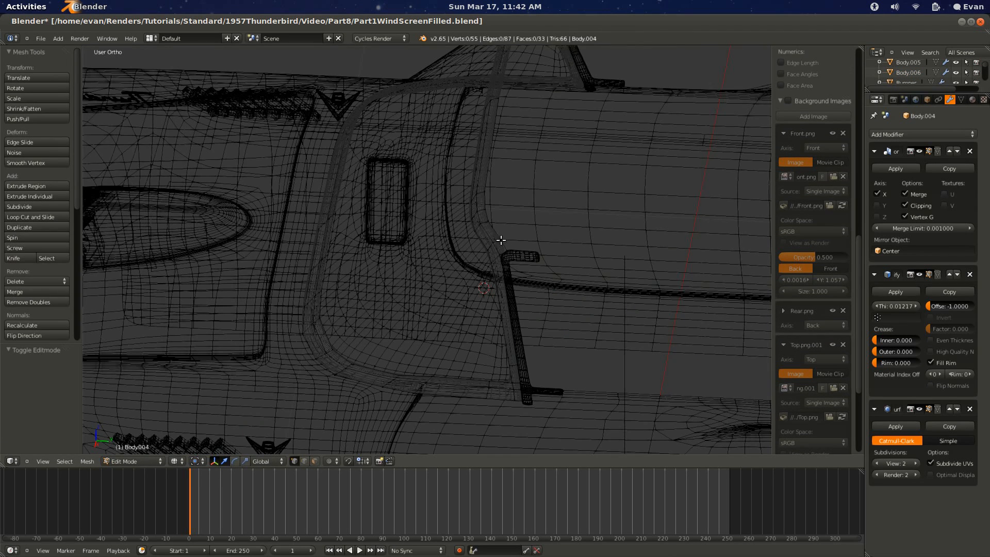
{"action": "key", "text": "Tab"}
{"action": "right_click", "coordinate": [494, 236]}
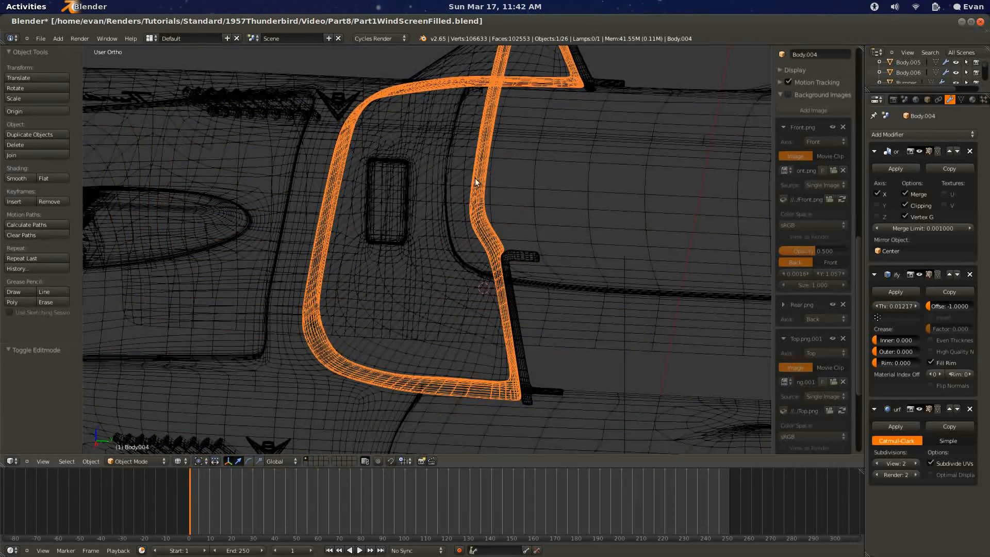
{"action": "left_click", "coordinate": [898, 290]}
{"action": "key", "text": "Tab"}
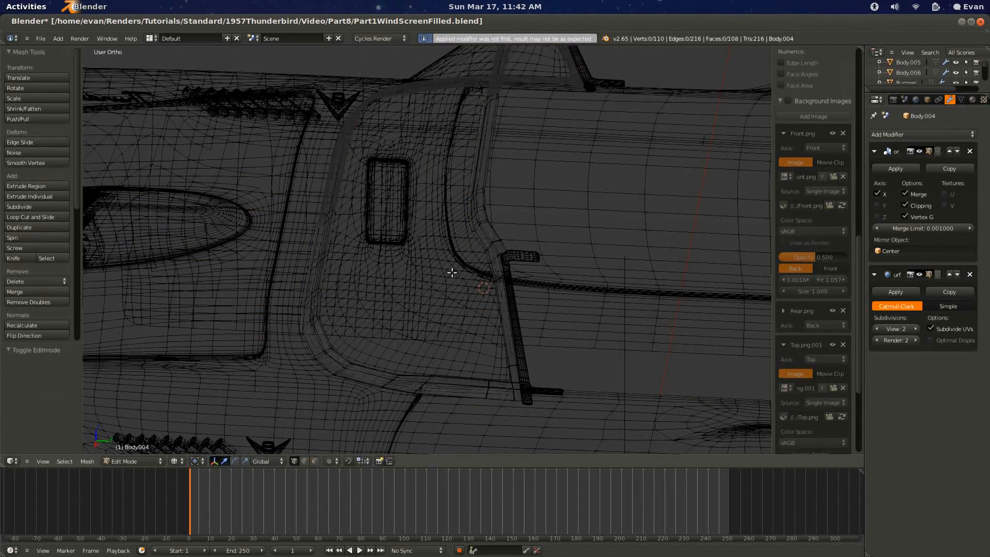
Step: Add an edge loop running along the windshield frame to sharpen its shape
{"action": "key", "text": "z"}
{"action": "scroll", "coordinate": [431, 276], "scroll_direction": "down", "scroll_amount": 6, "text": "ctrl"}
{"action": "scroll", "coordinate": [432, 277], "scroll_direction": "up", "scroll_amount": 4}
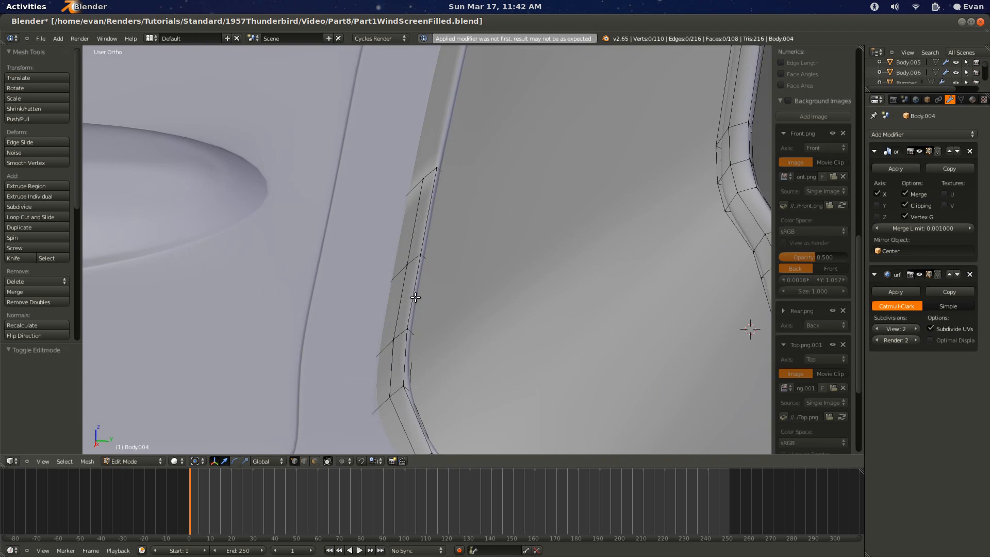
{"action": "key", "text": "z"}
{"action": "key", "text": "ctrl+r"}
{"action": "left_click", "coordinate": [452, 133]}
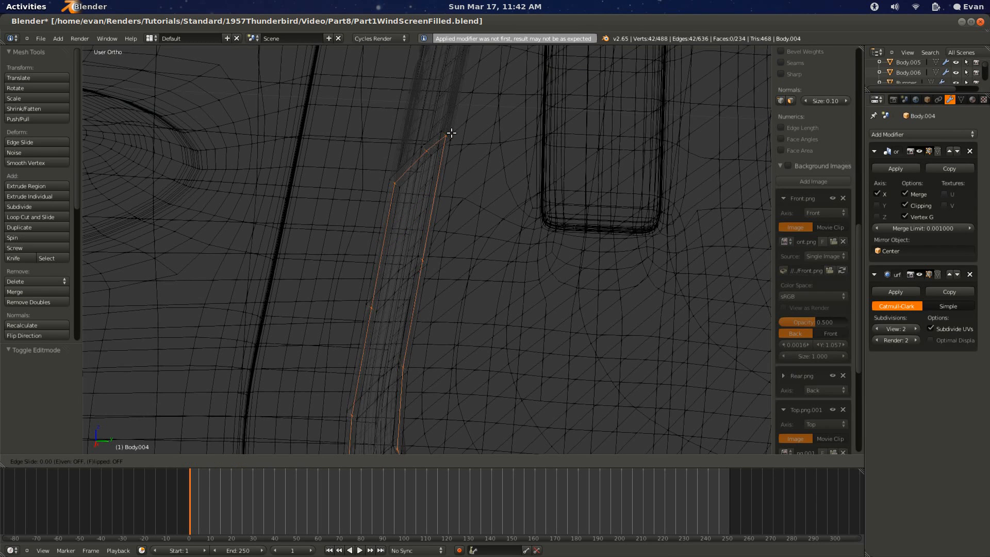
{"action": "left_click", "coordinate": [450, 135]}
{"action": "key", "text": "Tab"}
{"action": "key", "text": "z"}
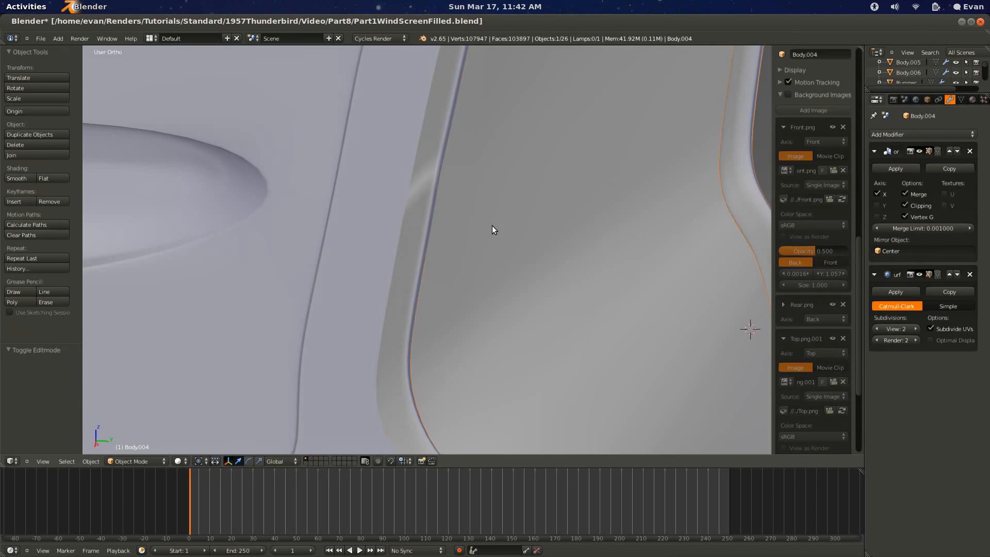
Step: Check the windshield from above the hood and select its glass
{"action": "mouse_move", "coordinate": [492, 225]}
{"action": "middle_mouse_down"}
{"action": "mouse_move", "coordinate": [475, 224]}
{"action": "mouse_move", "coordinate": [589, 243]}
{"action": "middle_mouse_up"}
{"action": "scroll", "coordinate": [588, 243], "scroll_direction": "down", "scroll_amount": 5}
{"action": "scroll", "coordinate": [459, 237], "scroll_direction": "up", "scroll_amount": 2}
{"action": "middle_click_drag", "start_coordinate": [459, 237], "coordinate": [588, 273]}
{"action": "right_click", "coordinate": [488, 262]}
{"action": "right_click", "coordinate": [434, 265]}
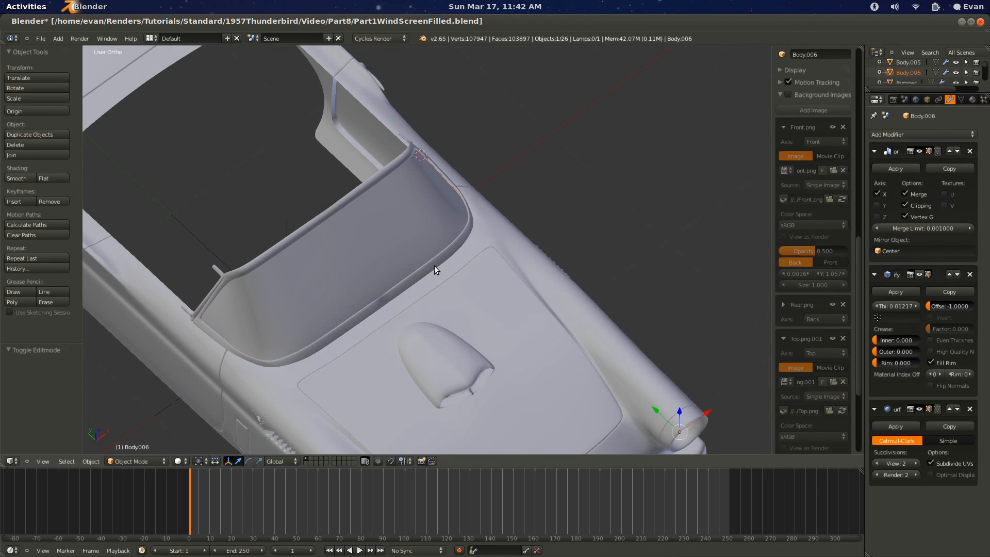
Step: Delete the end faces that close the windshield frame's upper and lower bars at the car's centerline
{"action": "right_click", "coordinate": [432, 265]}
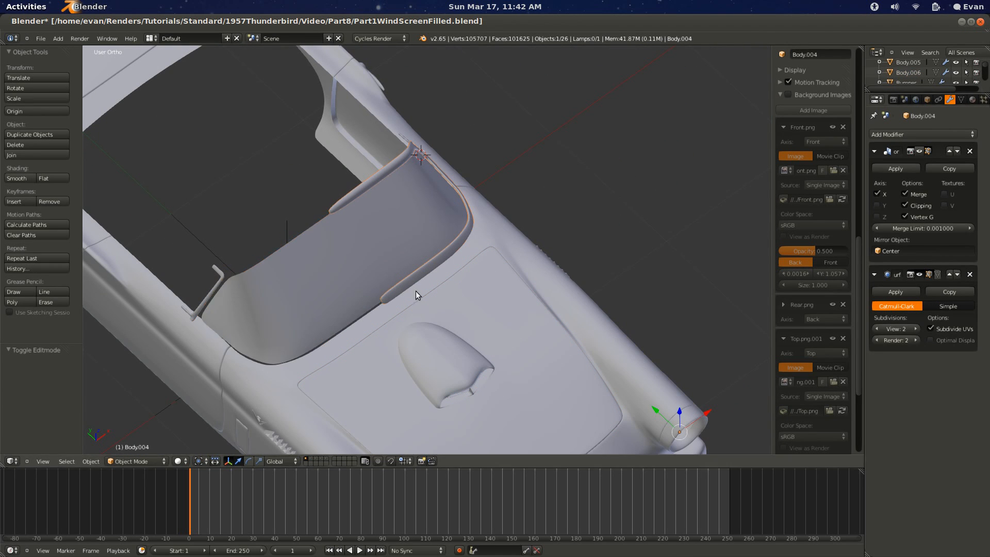
{"action": "middle_click_drag", "start_coordinate": [415, 291], "coordinate": [460, 249]}
{"action": "key", "text": "Tab"}
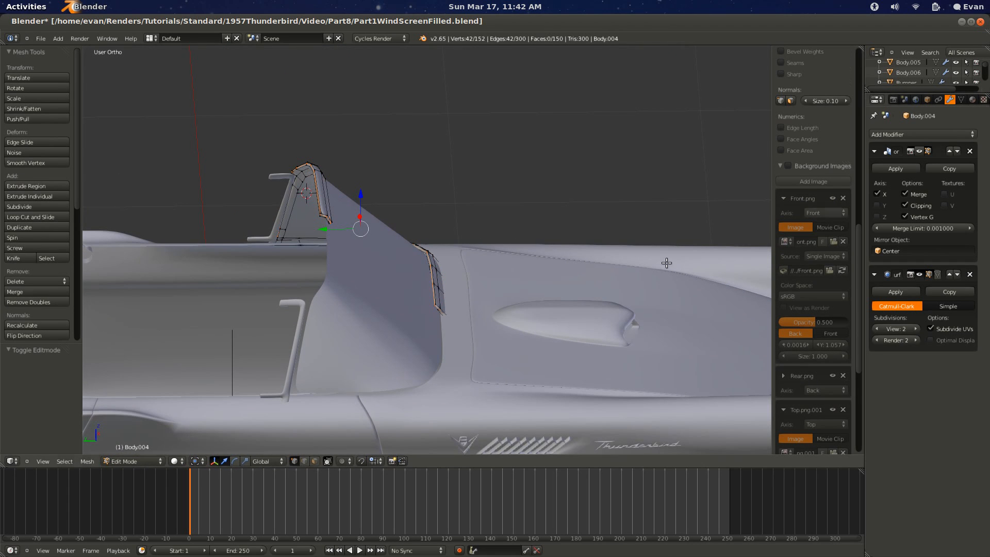
{"action": "scroll", "coordinate": [325, 249], "scroll_direction": "up", "scroll_amount": 2}
{"action": "key", "text": "ctrl+Tab"}
{"action": "left_click", "coordinate": [325, 268]}
{"action": "scroll", "coordinate": [205, 198], "scroll_direction": "up", "scroll_amount": 4}
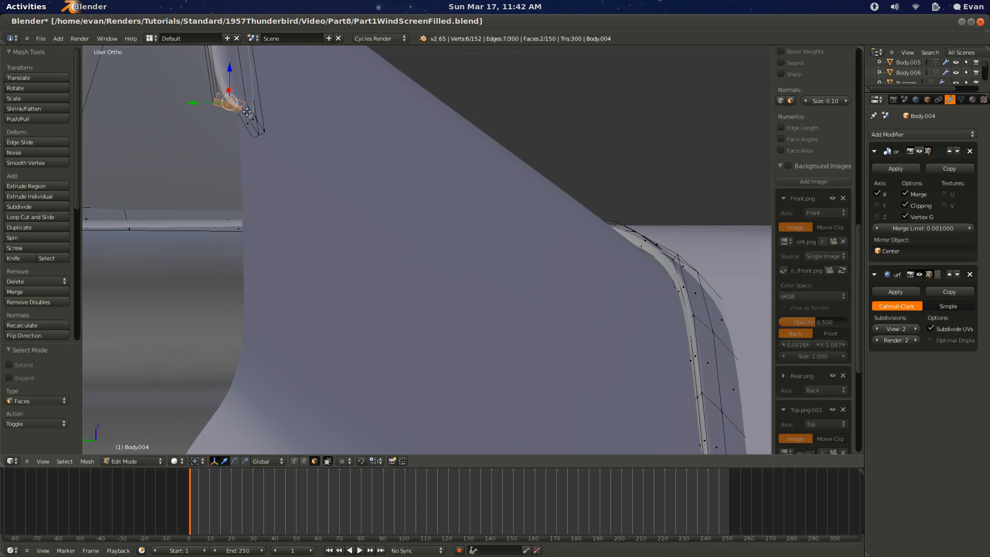
{"action": "scroll", "coordinate": [497, 253], "scroll_direction": "down", "scroll_amount": 3}
{"action": "middle_click_drag", "start_coordinate": [636, 292], "coordinate": [504, 287], "text": "shift"}
{"action": "middle_click_drag", "start_coordinate": [573, 387], "coordinate": [488, 229], "text": "shift"}
{"action": "scroll", "coordinate": [313, 279], "scroll_direction": "up", "scroll_amount": 5}
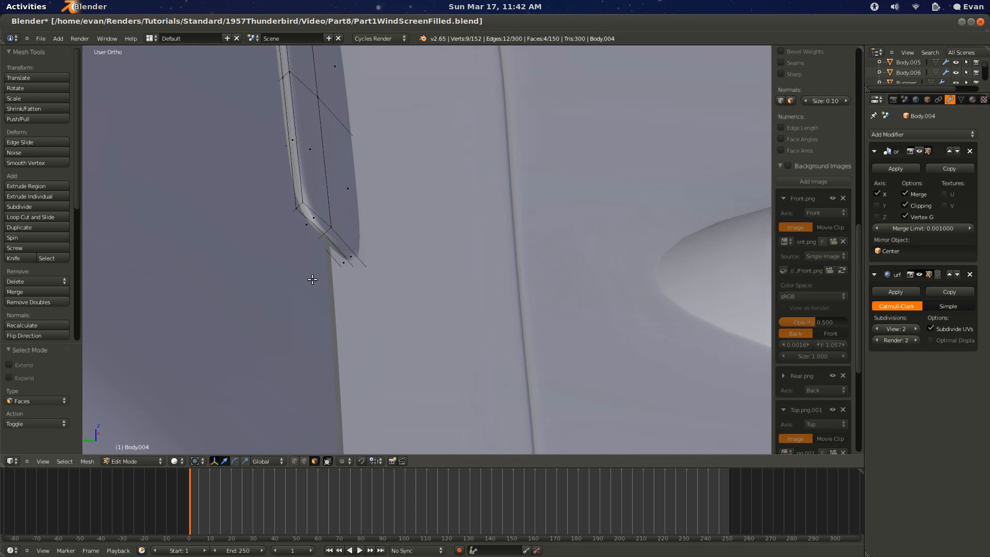
{"action": "key", "text": "x"}
{"action": "left_click", "coordinate": [334, 263]}
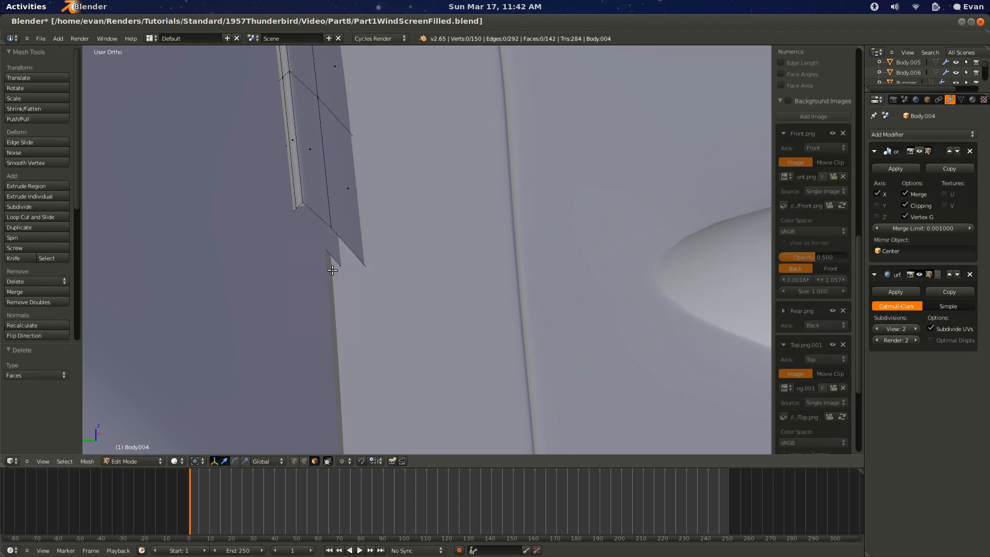
{"action": "key", "text": "Tab"}
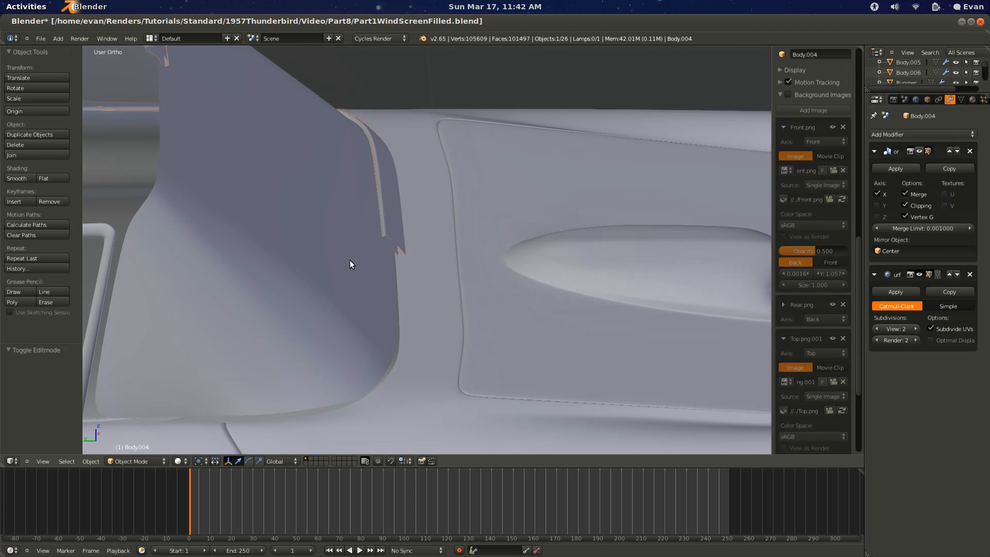
Step: Turn on the viewport display of the windshield frame's Mirror modifier and save the file over the existing one
{"action": "left_click", "coordinate": [918, 152]}
{"action": "middle_click_drag", "start_coordinate": [391, 222], "coordinate": [301, 205]}
{"action": "scroll", "coordinate": [300, 205], "scroll_direction": "down", "scroll_amount": 7}
{"action": "key", "text": "ctrl+s"}
{"action": "left_click", "coordinate": [431, 233]}
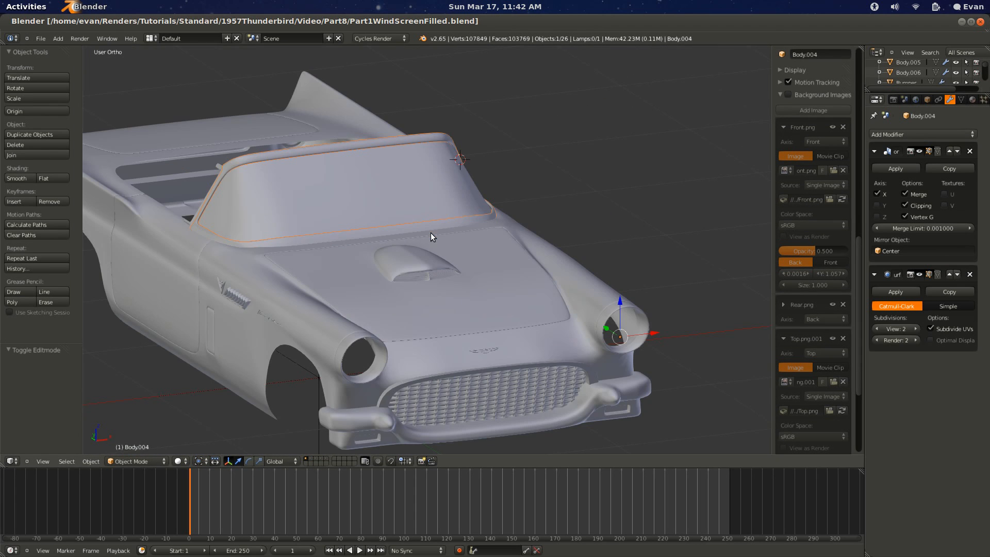
Step: Examine the windshield frame's mesh around its side corner from inside the car
{"action": "middle_click_drag", "start_coordinate": [431, 233], "coordinate": [518, 235], "text": "shift"}
{"action": "middle_click_drag", "start_coordinate": [614, 252], "coordinate": [369, 260]}
{"action": "key", "text": "a"}
{"action": "scroll", "coordinate": [369, 259], "scroll_direction": "up", "scroll_amount": 4}
{"action": "key", "text": "Tab"}
{"action": "middle_click_drag", "start_coordinate": [227, 244], "coordinate": [367, 237], "text": "shift"}
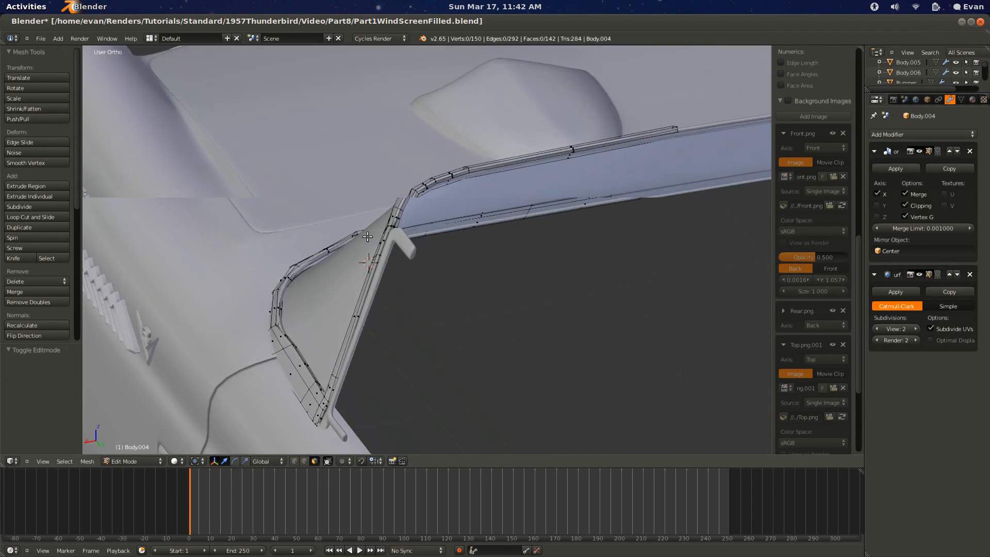
{"action": "scroll", "coordinate": [367, 237], "scroll_direction": "up", "scroll_amount": 4}
{"action": "scroll", "coordinate": [438, 189], "scroll_direction": "down", "scroll_amount": 2}
{"action": "middle_click_drag", "start_coordinate": [438, 189], "coordinate": [415, 250]}
{"action": "key", "text": "Tab"}
{"action": "scroll", "coordinate": [447, 174], "scroll_direction": "down", "scroll_amount": 1}
Step: Smooth the vertices of the windshield glass's edge loop along its lower edge and side corner, leaving out the end vertices near the center
{"action": "right_click", "coordinate": [369, 285]}
{"action": "key", "text": "Tab"}
{"action": "middle_click_drag", "start_coordinate": [355, 289], "coordinate": [377, 289]}
{"action": "key", "text": "ctrl+Tab"}
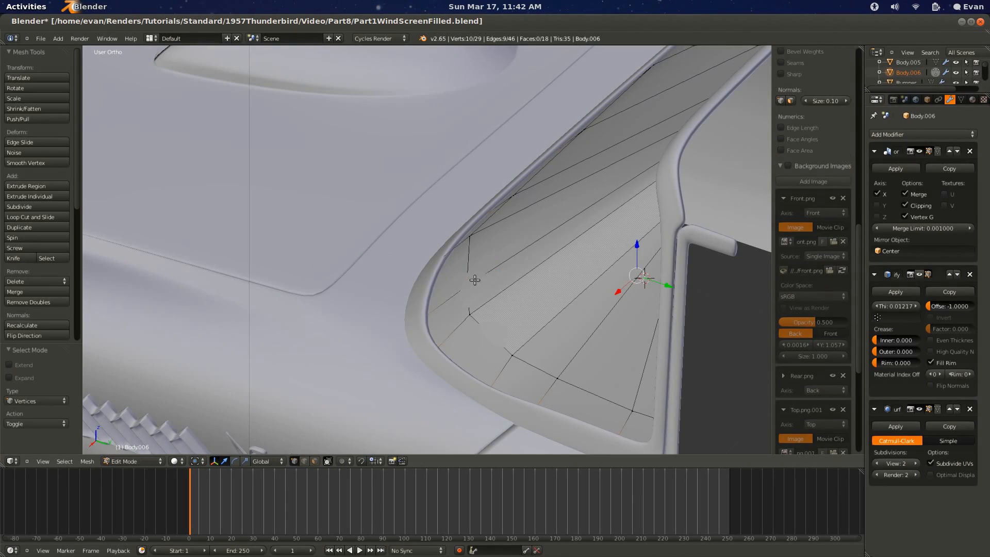
{"action": "right_click", "coordinate": [471, 281]}
{"action": "right_click", "coordinate": [470, 272], "text": "alt"}
{"action": "scroll", "coordinate": [495, 278], "scroll_direction": "down", "scroll_amount": 4}
{"action": "key", "text": "z"}
{"action": "key", "text": "space"}
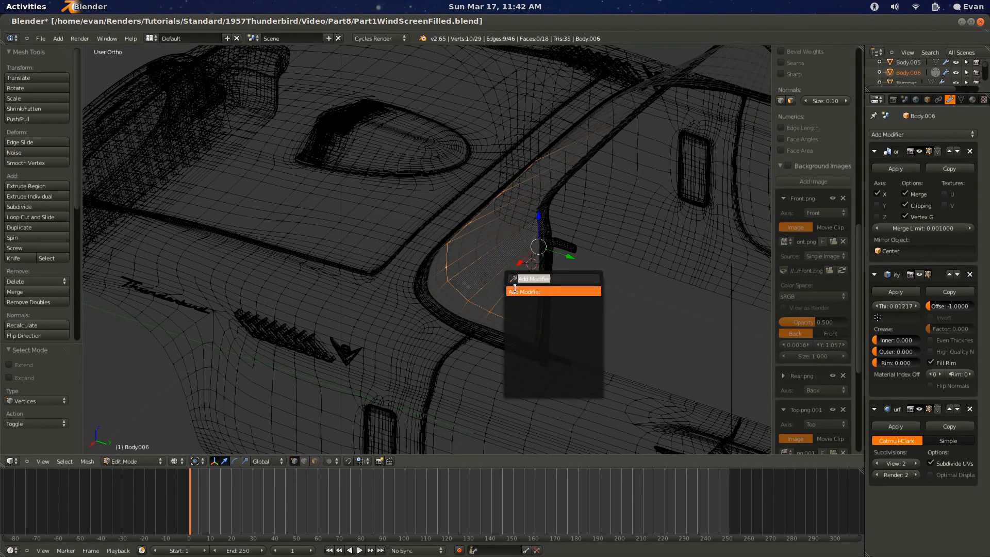
{"action": "key", "text": "Escape"}
{"action": "middle_click_drag", "start_coordinate": [395, 298], "coordinate": [389, 171]}
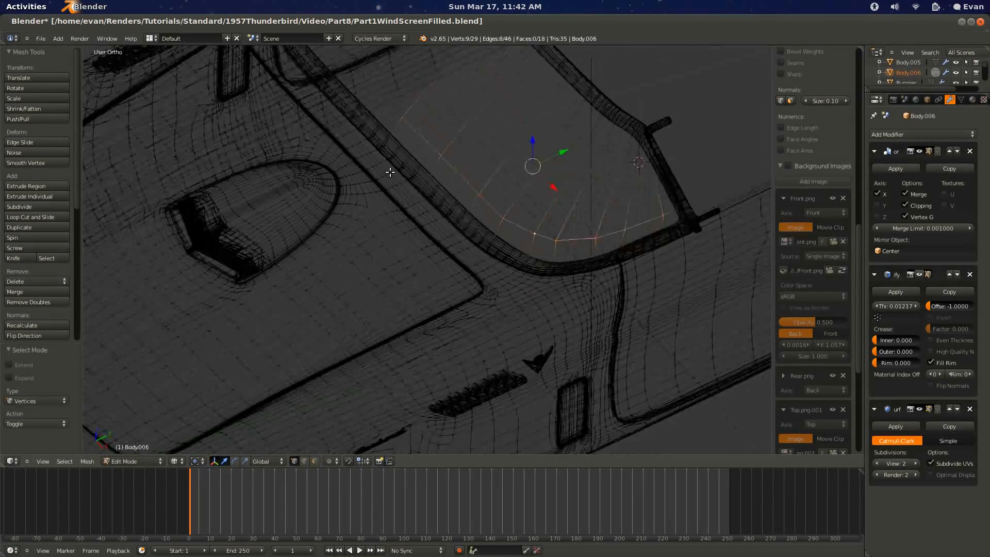
{"action": "key", "text": "Escape"}
{"action": "key", "text": "space"}
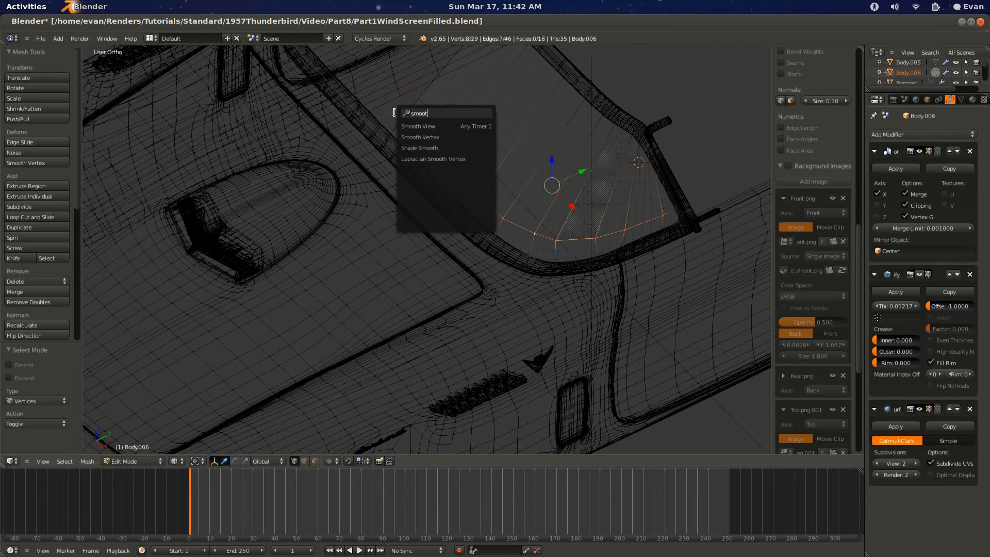
{"action": "key", "text": "Down"}
{"action": "key", "text": "Down"}
{"action": "key", "text": "Return"}
{"action": "key", "text": "Tab"}
{"action": "key", "text": "z"}
Step: Check the smoothed windshield glass, clear its vertex selection and save the file over the existing one
{"action": "mouse_move", "coordinate": [494, 198]}
{"action": "middle_mouse_down"}
{"action": "mouse_move", "coordinate": [487, 176]}
{"action": "mouse_move", "coordinate": [447, 150]}
{"action": "mouse_move", "coordinate": [466, 143]}
{"action": "mouse_move", "coordinate": [509, 192]}
{"action": "mouse_move", "coordinate": [569, 175]}
{"action": "mouse_move", "coordinate": [543, 154]}
{"action": "mouse_move", "coordinate": [557, 154]}
{"action": "mouse_move", "coordinate": [586, 153]}
{"action": "mouse_move", "coordinate": [650, 186]}
{"action": "mouse_move", "coordinate": [581, 227]}
{"action": "mouse_move", "coordinate": [500, 227]}
{"action": "mouse_move", "coordinate": [452, 184]}
{"action": "mouse_move", "coordinate": [442, 257]}
{"action": "mouse_move", "coordinate": [367, 326]}
{"action": "middle_mouse_up"}
{"action": "key", "text": "ctrl+s"}
{"action": "key", "text": "Tab"}
{"action": "key", "text": "a"}
{"action": "key", "text": "Tab"}
{"action": "key", "text": "ctrl+s"}
{"action": "left_click", "coordinate": [567, 174]}
{"action": "scroll", "coordinate": [500, 227], "scroll_direction": "down", "scroll_amount": 3}
{"action": "key", "text": "ctrl+s"}
{"action": "left_click", "coordinate": [500, 231]}
Step: Select the bracket piece along the windshield frame's rear edge and open its mesh for editing in the right view
{"action": "scroll", "coordinate": [367, 326], "scroll_direction": "up", "scroll_amount": 3}
{"action": "middle_click_drag", "start_coordinate": [349, 228], "coordinate": [373, 217]}
{"action": "right_click", "coordinate": [383, 215]}
{"action": "key", "text": "KP_3"}
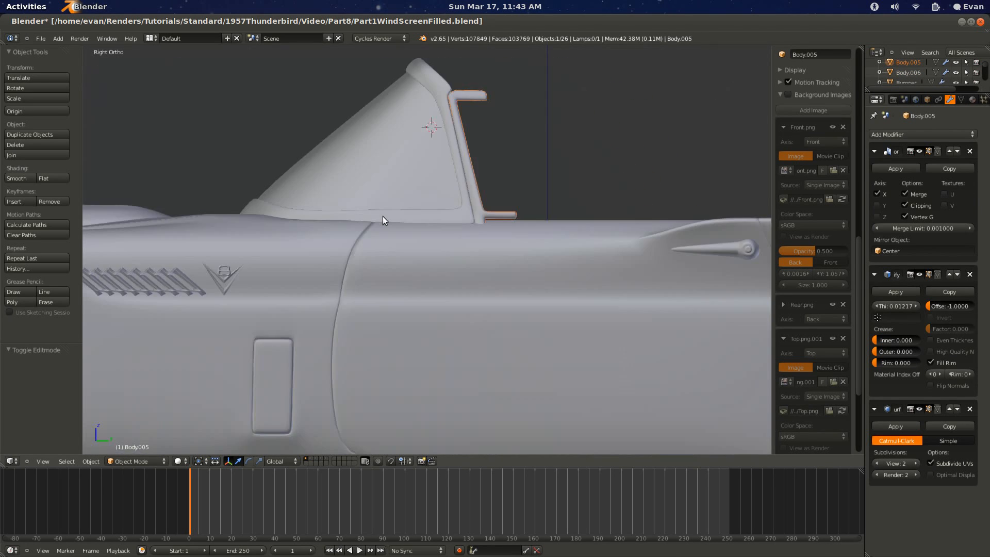
{"action": "scroll", "coordinate": [382, 216], "scroll_direction": "down", "scroll_amount": 5}
{"action": "scroll", "coordinate": [407, 256], "scroll_direction": "up", "scroll_amount": 10}
{"action": "key", "text": "Tab"}
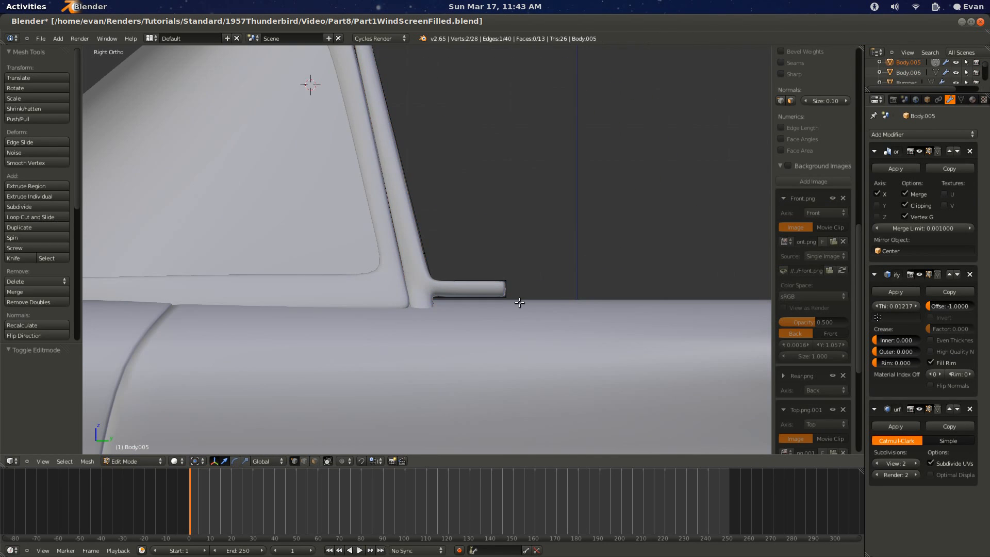
Step: Select the vertices of the window frame's lower arm and move them vertically so the arm meets the car body
{"action": "key", "text": "z"}
{"action": "left_click", "coordinate": [514, 299]}
{"action": "key", "text": "a"}
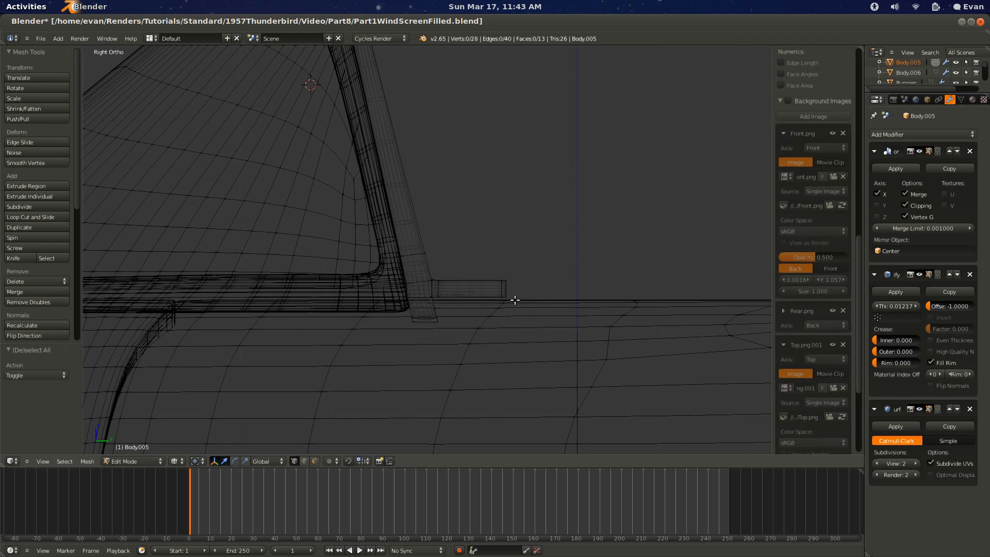
{"action": "left_click_drag", "start_coordinate": [528, 291], "coordinate": [415, 295]}
{"action": "left_click", "coordinate": [417, 300]}
{"action": "key", "text": "Tab"}
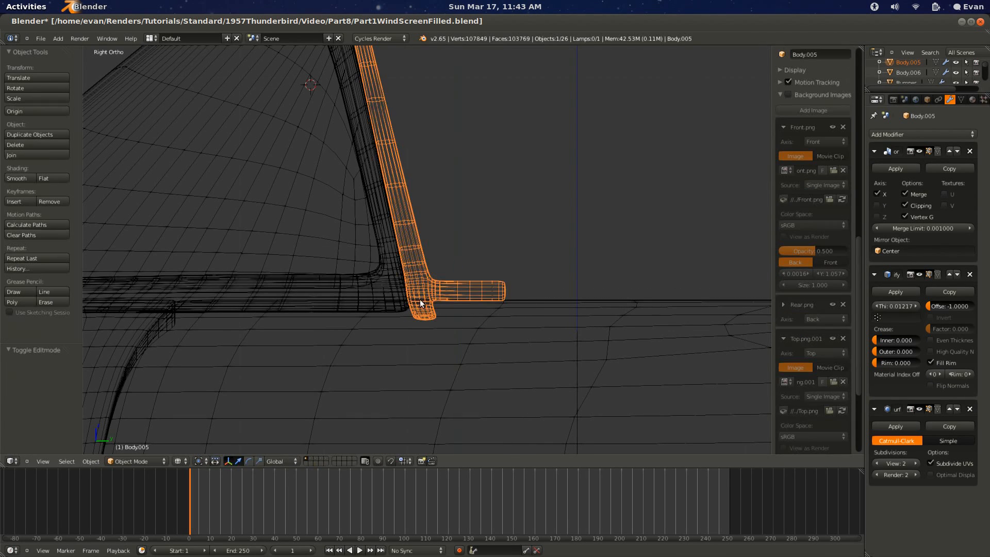
{"action": "key", "text": "z"}
{"action": "mouse_move", "coordinate": [433, 304]}
{"action": "middle_mouse_down"}
{"action": "mouse_move", "coordinate": [399, 311]}
{"action": "mouse_move", "coordinate": [516, 308]}
{"action": "middle_mouse_up"}
{"action": "key", "text": "Tab"}
{"action": "key", "text": "g"}
{"action": "key", "text": "z"}
{"action": "key", "text": "Tab"}
Step: Save the file and apply the window frame's Solidify modifier
{"action": "key", "text": "ctrl+s"}
{"action": "left_click", "coordinate": [474, 311]}
{"action": "scroll", "coordinate": [474, 310], "scroll_direction": "down", "scroll_amount": 2}
{"action": "left_click", "coordinate": [892, 291]}
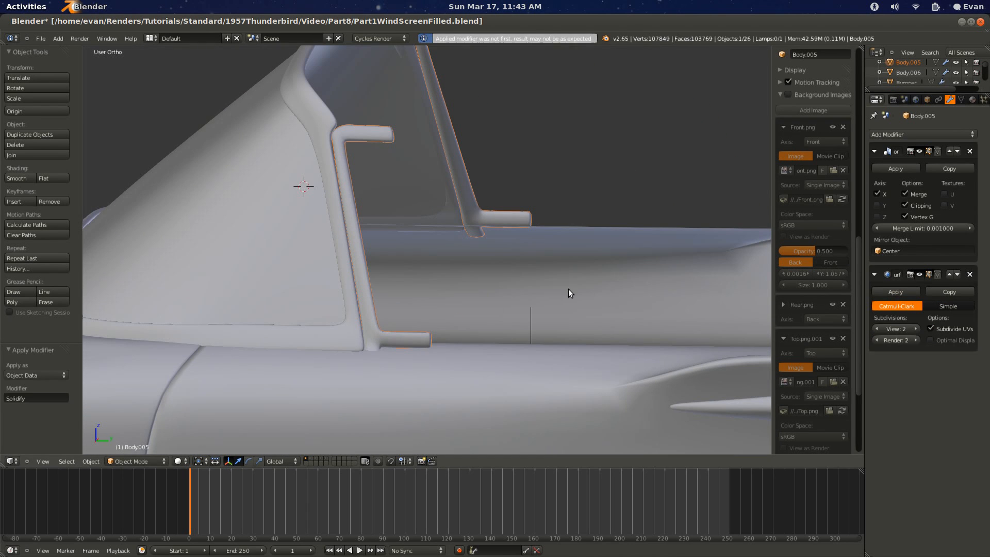
Step: Add an edge loop running around the whole window frame, centred across its thickness
{"action": "key", "text": "Tab"}
{"action": "mouse_move", "coordinate": [394, 243]}
{"action": "middle_mouse_down"}
{"action": "mouse_move", "coordinate": [334, 323]}
{"action": "mouse_move", "coordinate": [397, 282]}
{"action": "mouse_move", "coordinate": [327, 366]}
{"action": "mouse_move", "coordinate": [411, 274]}
{"action": "mouse_move", "coordinate": [393, 281]}
{"action": "mouse_move", "coordinate": [386, 269]}
{"action": "middle_mouse_up"}
{"action": "scroll", "coordinate": [399, 281], "scroll_direction": "up", "scroll_amount": 3}
{"action": "key", "text": "z"}
{"action": "right_click", "coordinate": [325, 298]}
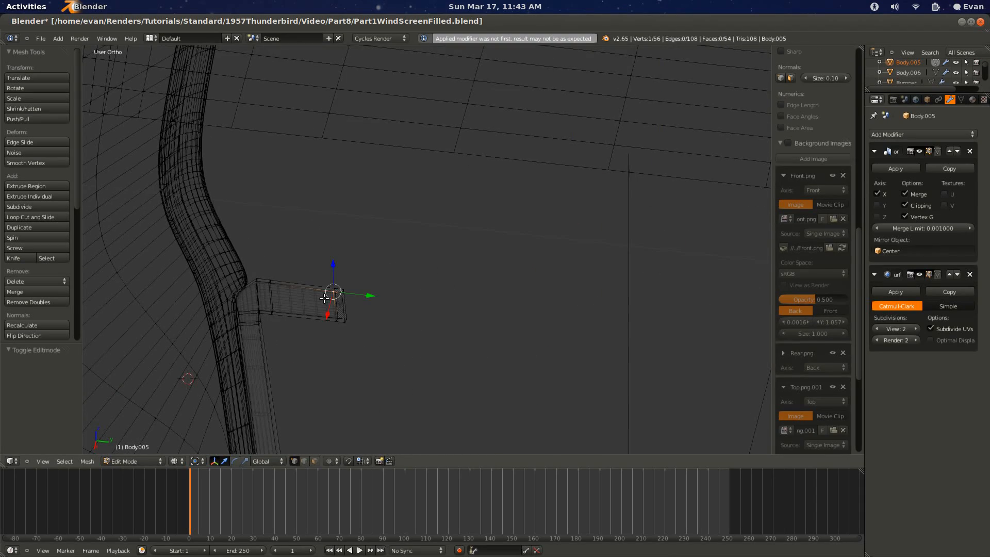
{"action": "key", "text": "KP_3"}
{"action": "key", "text": "KP_Decimal"}
{"action": "middle_click_drag", "start_coordinate": [345, 327], "coordinate": [241, 349]}
{"action": "scroll", "coordinate": [241, 349], "scroll_direction": "up", "scroll_amount": 8}
{"action": "key", "text": "ctrl+r"}
{"action": "left_click", "coordinate": [453, 271]}
{"action": "right_click", "coordinate": [454, 270]}
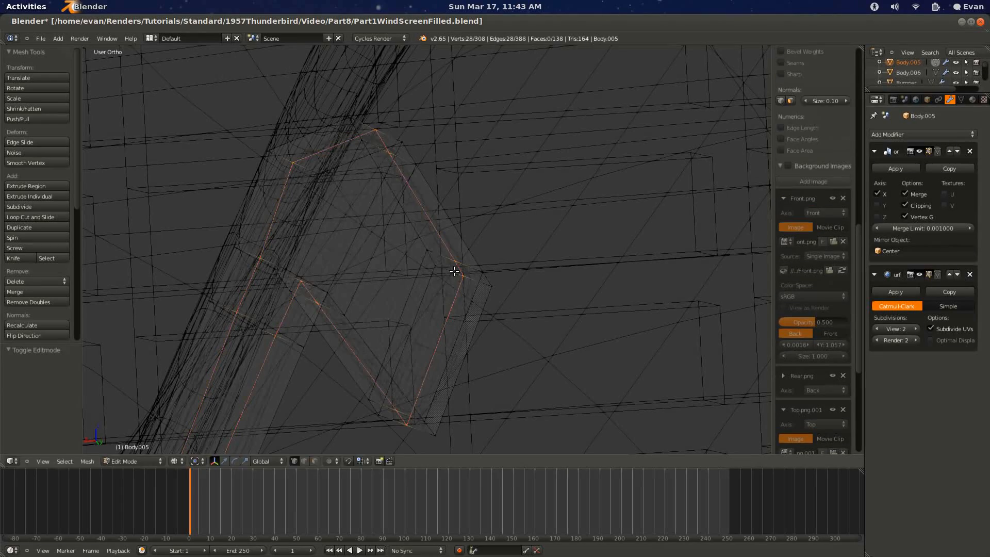
Step: Examine the smoothed window frame in shaded view from the rear of the windscreen
{"action": "scroll", "coordinate": [453, 270], "scroll_direction": "down", "scroll_amount": 6}
{"action": "key", "text": "Tab"}
{"action": "key", "text": "z"}
{"action": "middle_click_drag", "start_coordinate": [419, 282], "coordinate": [369, 274]}
{"action": "scroll", "coordinate": [488, 270], "scroll_direction": "up", "scroll_amount": 5}
{"action": "scroll", "coordinate": [454, 268], "scroll_direction": "down", "scroll_amount": 4}
{"action": "scroll", "coordinate": [369, 274], "scroll_direction": "up", "scroll_amount": 2}
Step: Select the edge loop running along the window frame's vertical post and both horizontal arms
{"action": "key", "text": "Tab"}
{"action": "scroll", "coordinate": [346, 307], "scroll_direction": "down", "scroll_amount": 4}
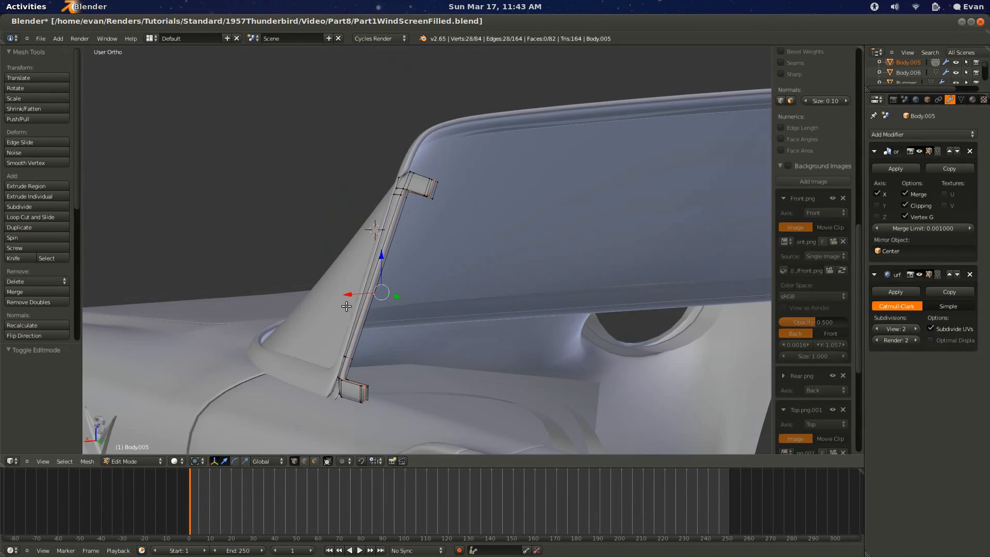
{"action": "right_click", "coordinate": [347, 369], "text": "alt"}
{"action": "key", "text": "z"}
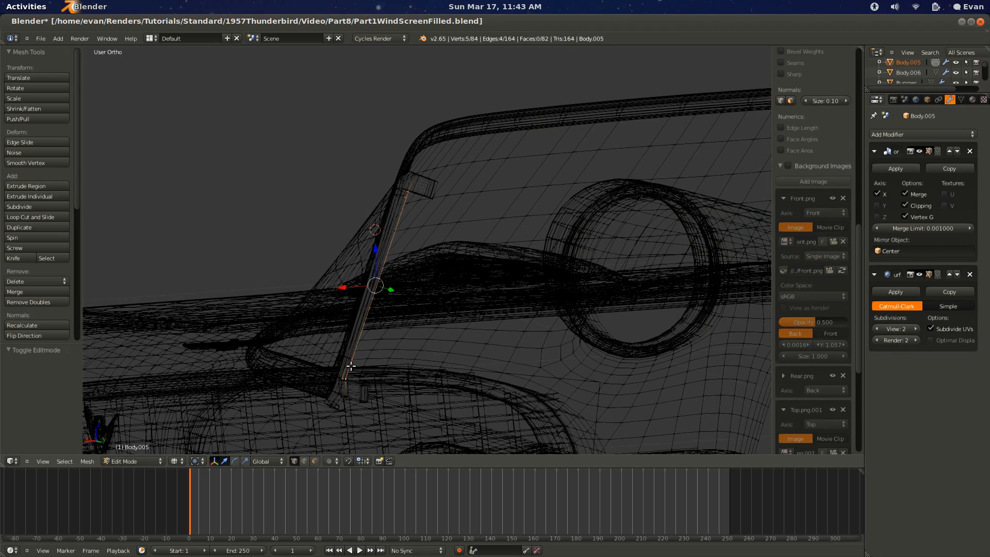
{"action": "right_click", "coordinate": [347, 363]}
{"action": "key", "text": "KP_Decimal"}
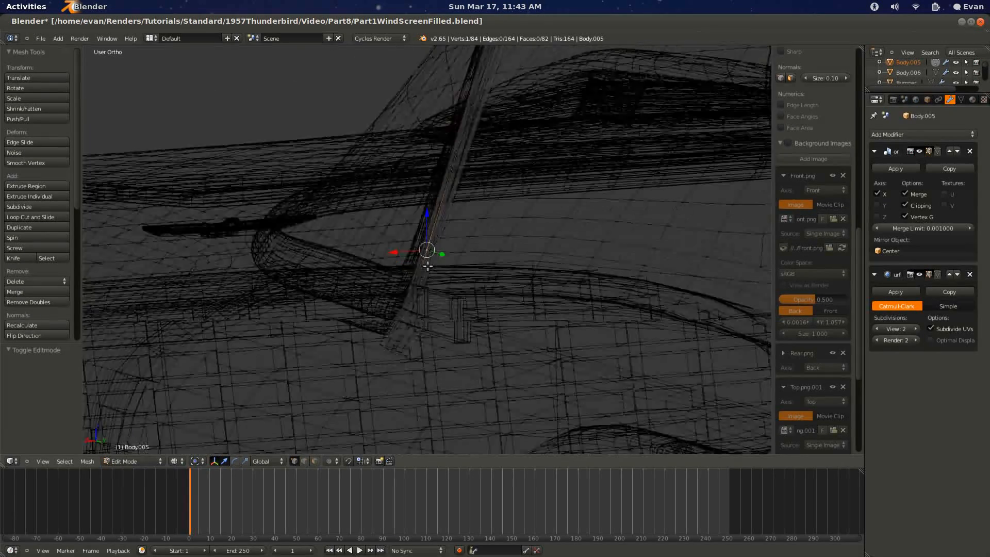
{"action": "key", "text": "z"}
{"action": "mouse_move", "coordinate": [423, 266]}
{"action": "middle_mouse_down"}
{"action": "mouse_move", "coordinate": [396, 276]}
{"action": "mouse_move", "coordinate": [439, 282]}
{"action": "mouse_move", "coordinate": [433, 388]}
{"action": "middle_mouse_up"}
{"action": "right_click", "coordinate": [395, 275]}
{"action": "right_click", "coordinate": [397, 275], "text": "alt"}
{"action": "scroll", "coordinate": [402, 277], "scroll_direction": "down", "scroll_amount": 4}
{"action": "key", "text": "z"}
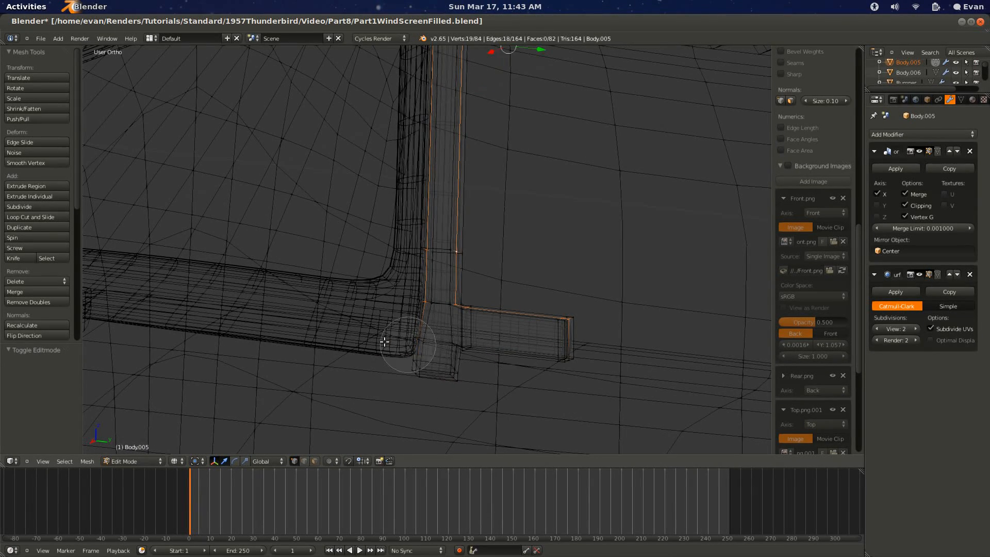
Step: Deselect the loop's outer vertices so only the inner edge of the post and both arms stays selected
{"action": "right_click", "coordinate": [384, 341]}
{"action": "middle_click_drag", "start_coordinate": [384, 344], "coordinate": [420, 386]}
{"action": "key", "text": "c"}
{"action": "mouse_move", "coordinate": [406, 304]}
{"action": "middle_mouse_down"}
{"action": "mouse_move", "coordinate": [404, 263]}
{"action": "mouse_move", "coordinate": [387, 414]}
{"action": "middle_mouse_up"}
{"action": "right_click", "coordinate": [404, 261]}
{"action": "scroll", "coordinate": [397, 378], "scroll_direction": "down", "scroll_amount": 4}
Step: Duplicate the selected inner edges and separate them into their own object
{"action": "key", "text": "c"}
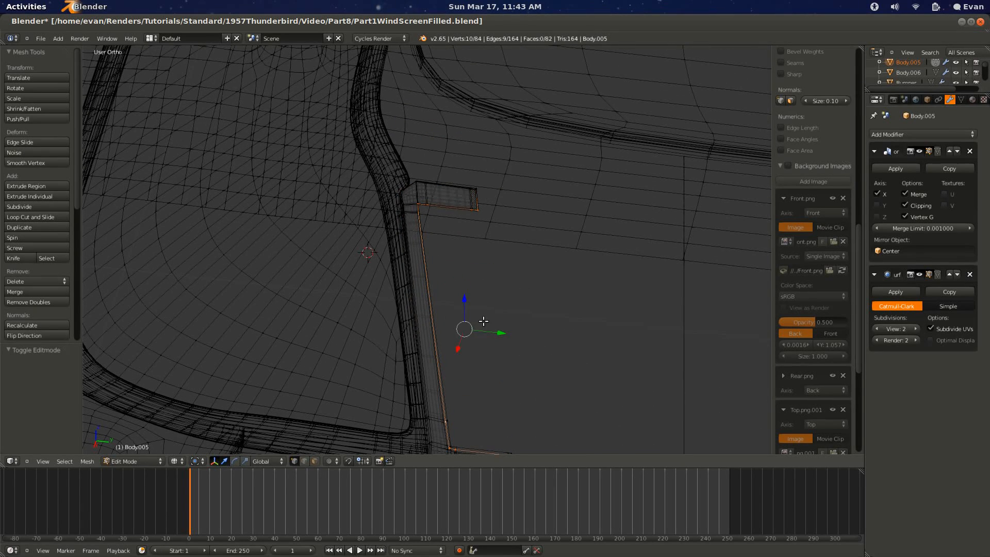
{"action": "middle_click_drag", "start_coordinate": [484, 321], "coordinate": [475, 355]}
{"action": "left_click", "coordinate": [474, 362]}
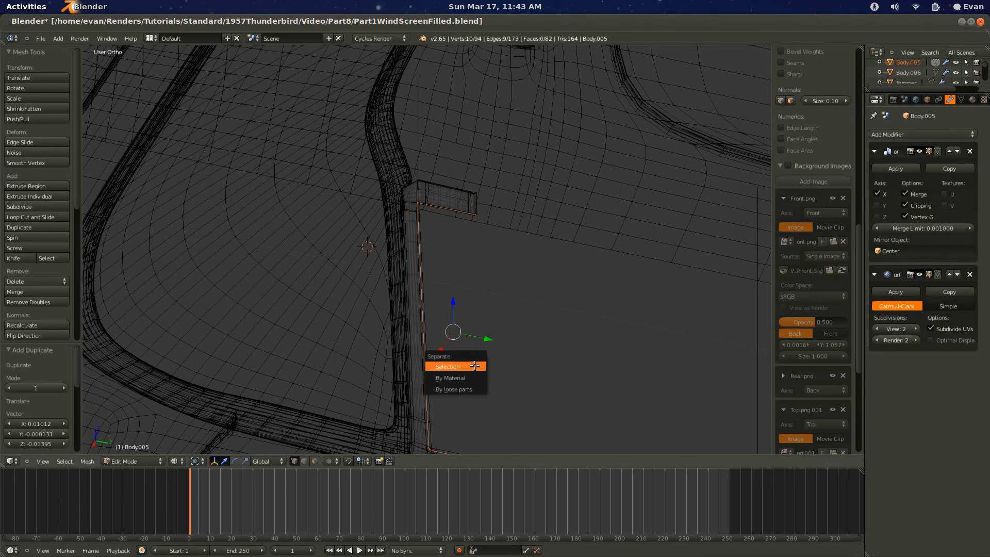
{"action": "left_click", "coordinate": [472, 366]}
{"action": "key", "text": "Tab"}
{"action": "right_click", "coordinate": [423, 283]}
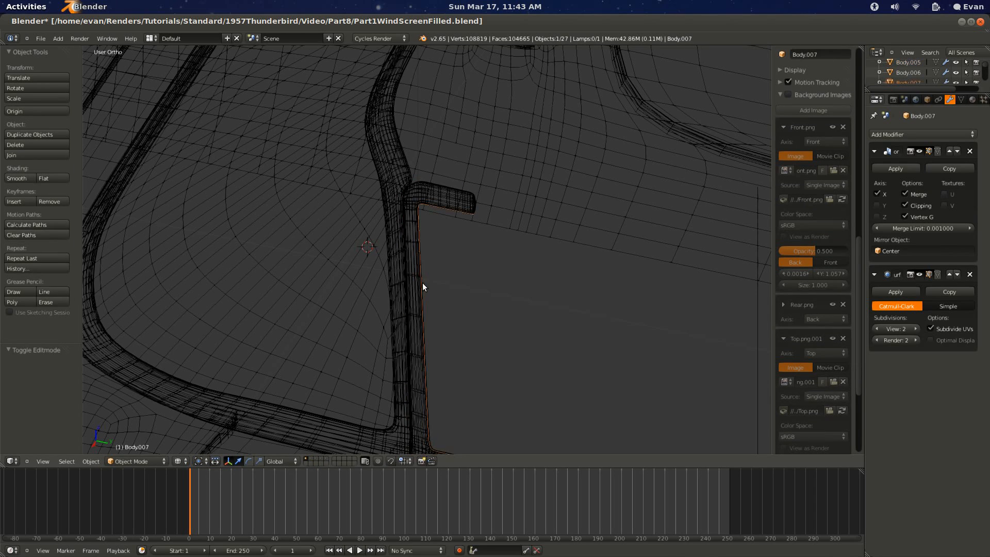
Step: Scale the separated inner edges uniformly by 1.029
{"action": "middle_click_drag", "start_coordinate": [455, 324], "coordinate": [502, 318]}
{"action": "key", "text": "Tab"}
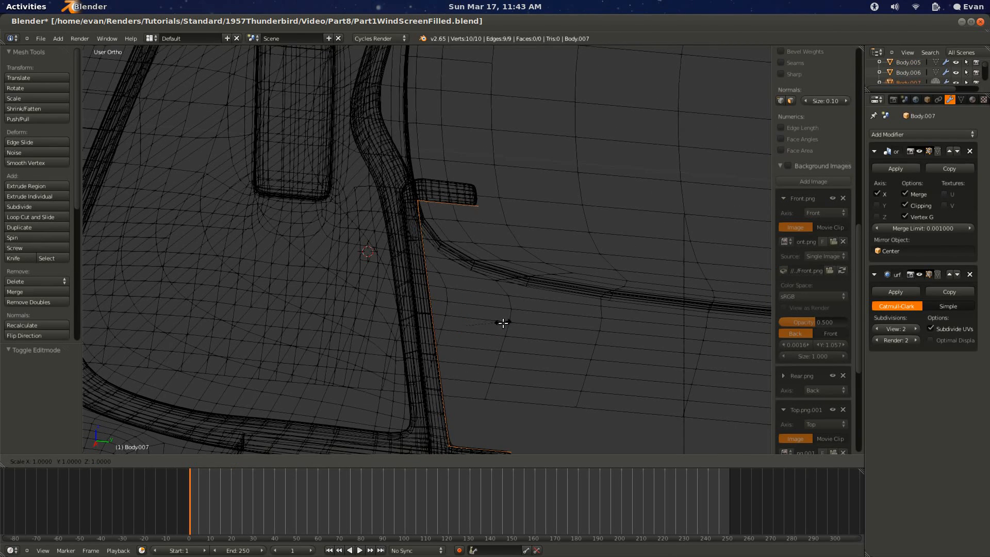
{"action": "middle_click_drag", "start_coordinate": [508, 338], "coordinate": [426, 200]}
Step: Select the long vertical edge of the separated outline in the right orthographic view
{"action": "right_click", "coordinate": [424, 178]}
{"action": "right_click", "coordinate": [494, 181], "text": "ctrl"}
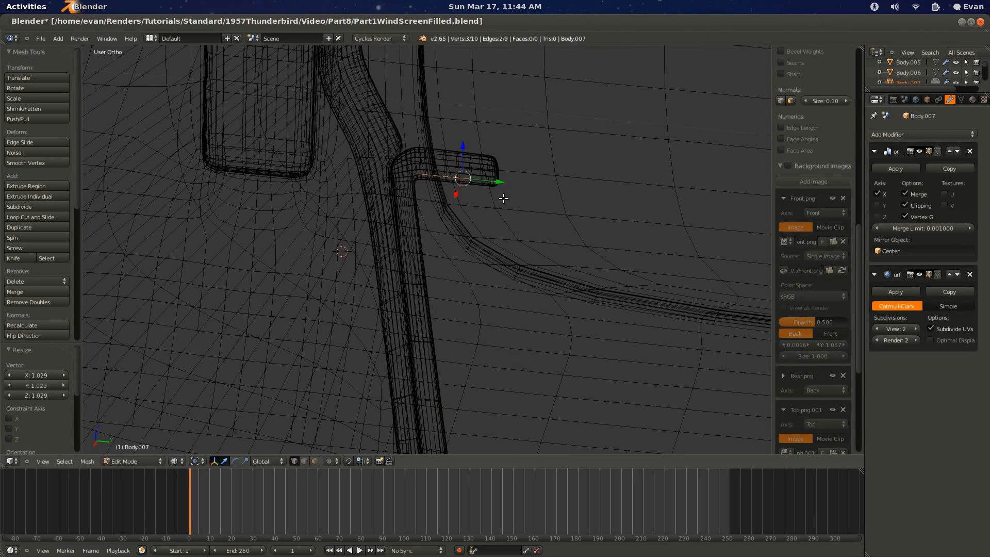
{"action": "key", "text": "KP_1"}
{"action": "key", "text": "KP_3"}
{"action": "key", "text": "KP_1"}
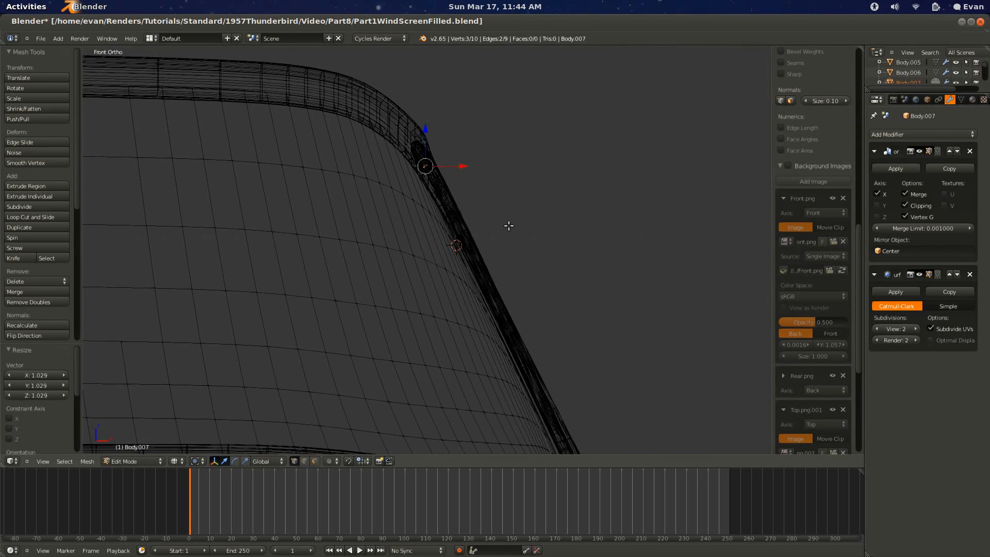
{"action": "key", "text": "KP_3"}
{"action": "right_click", "coordinate": [413, 190]}
{"action": "scroll", "coordinate": [424, 227], "scroll_direction": "down", "scroll_amount": 12, "text": "shift"}
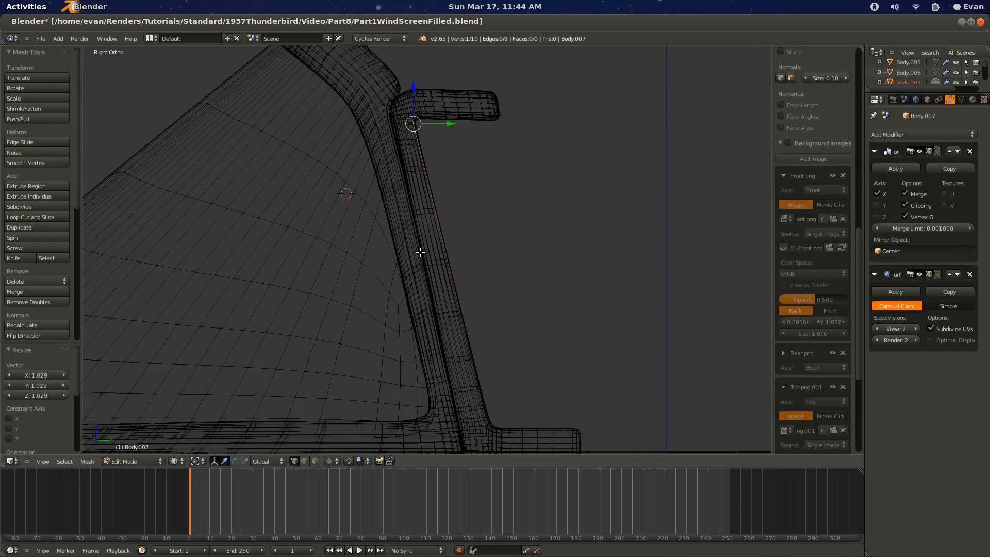
{"action": "right_click", "coordinate": [480, 297], "text": "shift"}
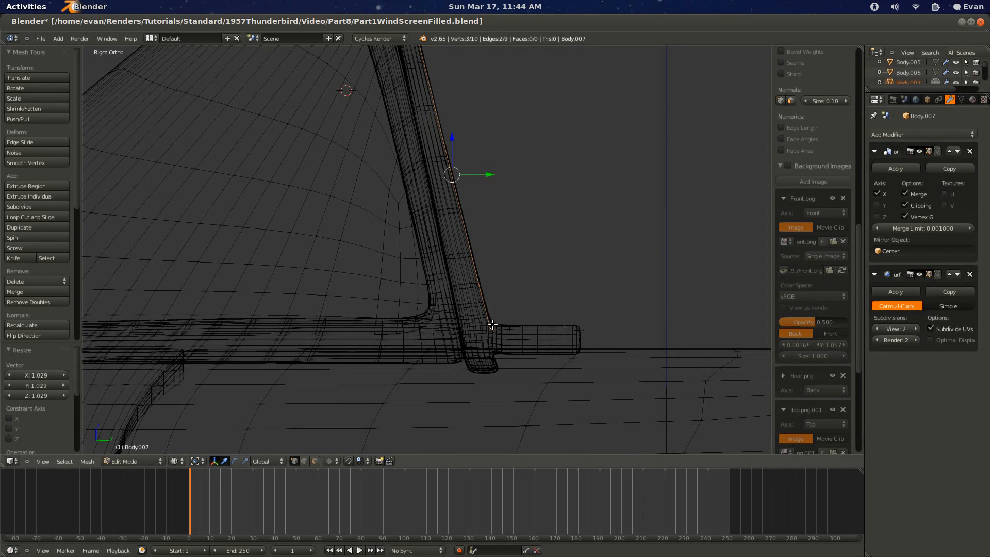
{"action": "key", "text": "z"}
{"action": "key", "text": "z"}
{"action": "scroll", "coordinate": [479, 330], "scroll_direction": "up", "scroll_amount": 1}
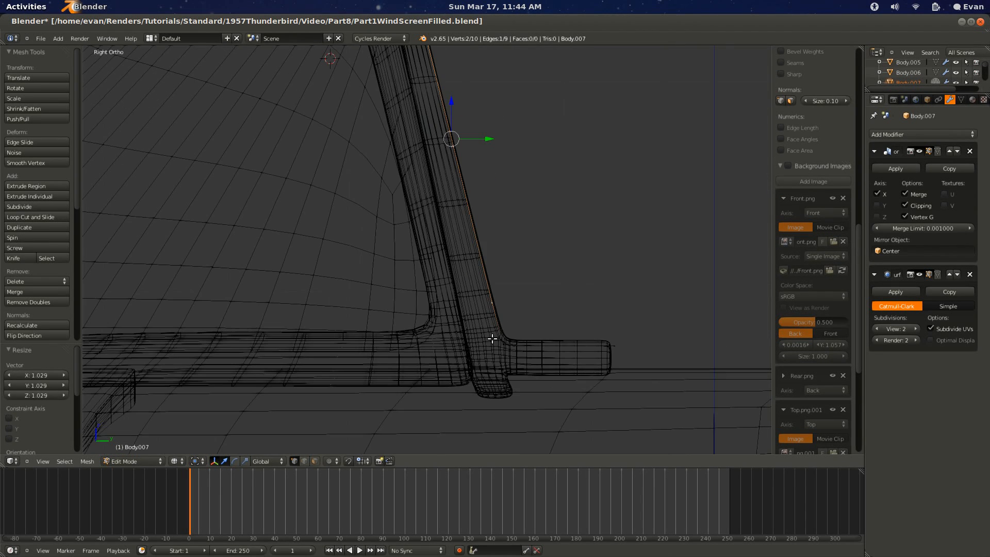
Step: Hide the window frame object and return to editing the separated edge outline
{"action": "key", "text": "Tab"}
{"action": "right_click", "coordinate": [479, 339]}
{"action": "key", "text": "h"}
{"action": "right_click", "coordinate": [499, 328]}
{"action": "key", "text": "Tab"}
{"action": "scroll", "coordinate": [501, 352], "scroll_direction": "down", "scroll_amount": 3}
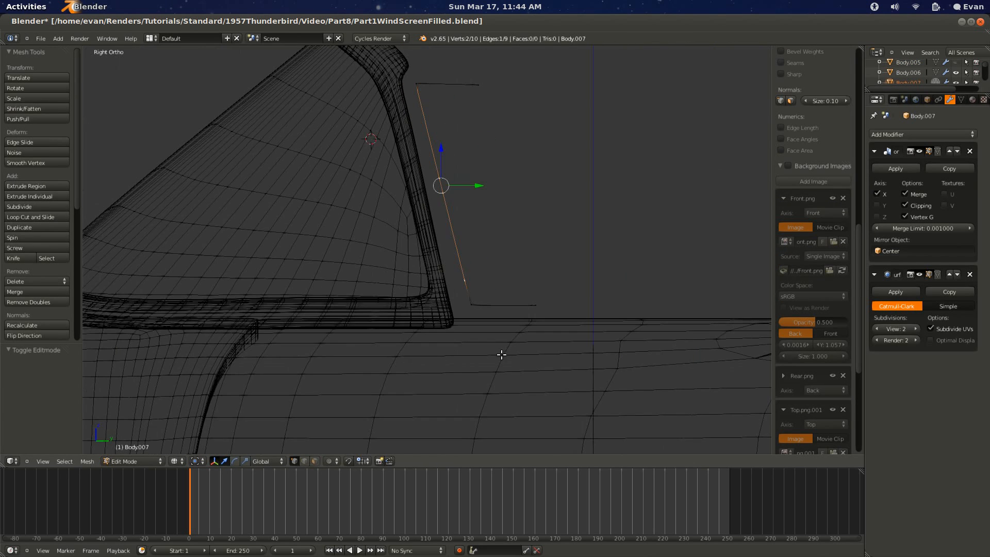
Step: Extrude the vertical edge three times along Y as narrow, wide and narrow strips, making the wide one 0.07272
{"action": "scroll", "coordinate": [501, 354], "scroll_direction": "up", "scroll_amount": 2, "text": "shift"}
{"action": "scroll", "coordinate": [456, 346], "scroll_direction": "up", "scroll_amount": 1}
{"action": "scroll", "coordinate": [453, 346], "scroll_direction": "up", "scroll_amount": 1}
{"action": "key", "text": "e"}
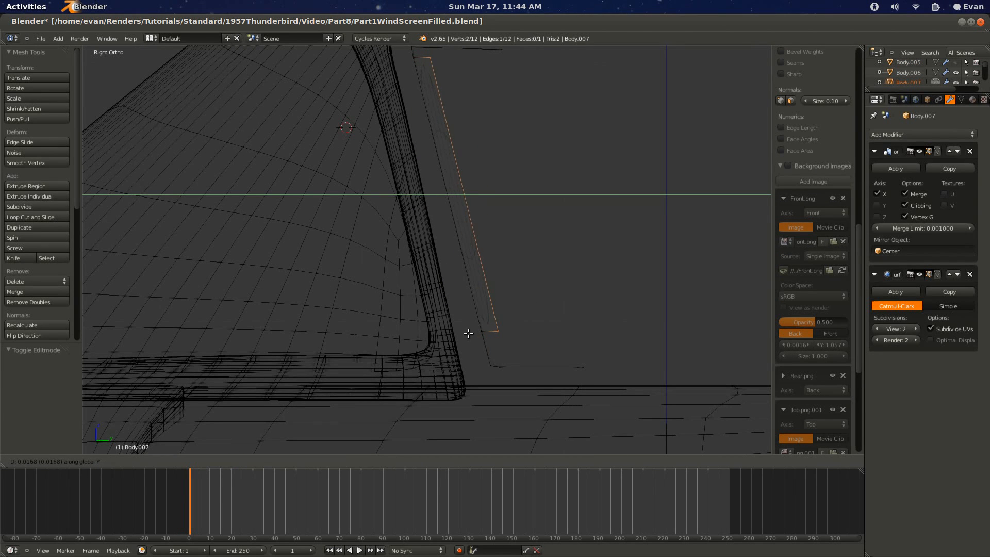
{"action": "left_click", "coordinate": [463, 334]}
{"action": "key", "text": "e"}
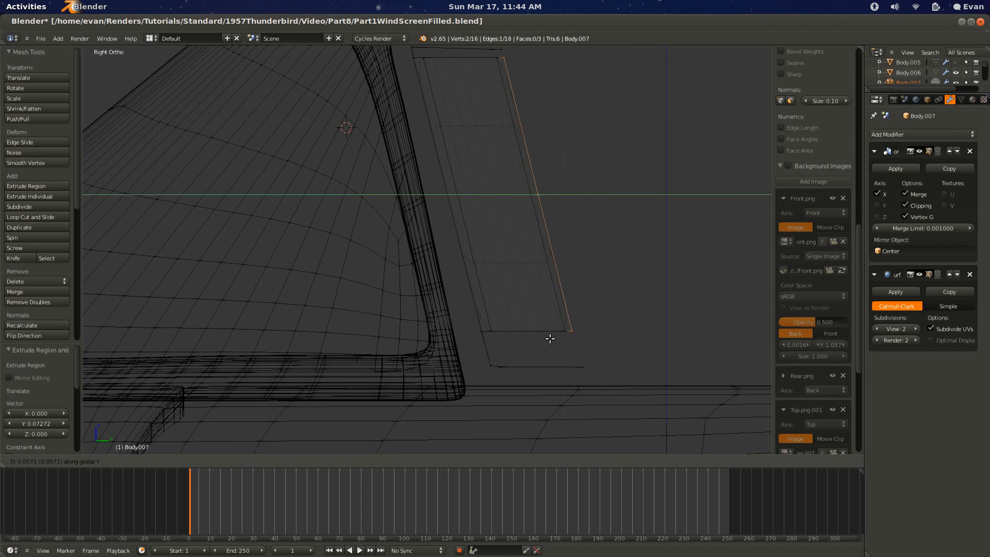
Step: Fill the gap between the extruded strips and the outline's upper edge with faces
{"action": "scroll", "coordinate": [539, 323], "scroll_direction": "up", "scroll_amount": 10, "text": "shift"}
{"action": "key", "text": "a"}
{"action": "key", "text": "c"}
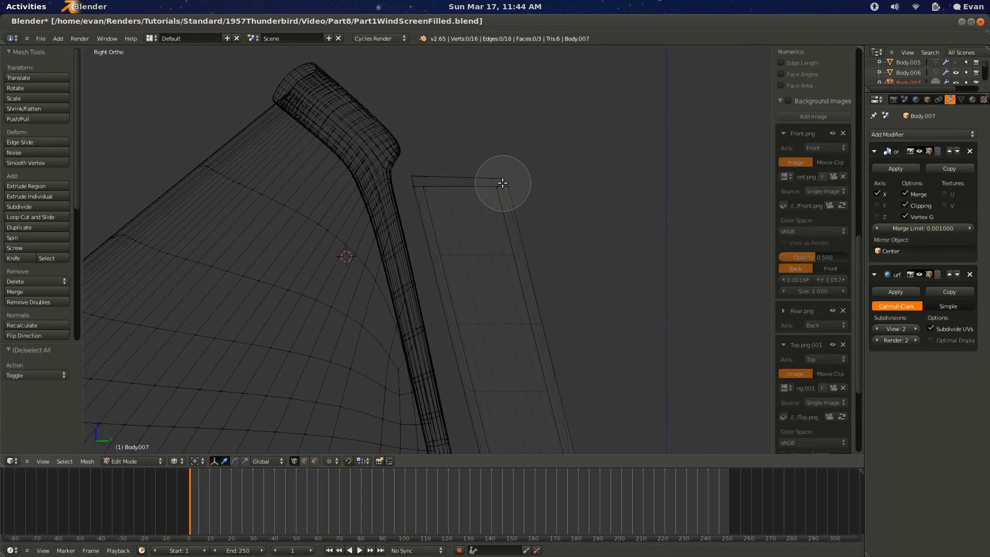
{"action": "left_click", "coordinate": [502, 184]}
{"action": "right_click", "coordinate": [502, 183]}
{"action": "key", "text": "f"}
{"action": "key", "text": "a"}
{"action": "key", "text": "c"}
{"action": "left_click", "coordinate": [423, 188]}
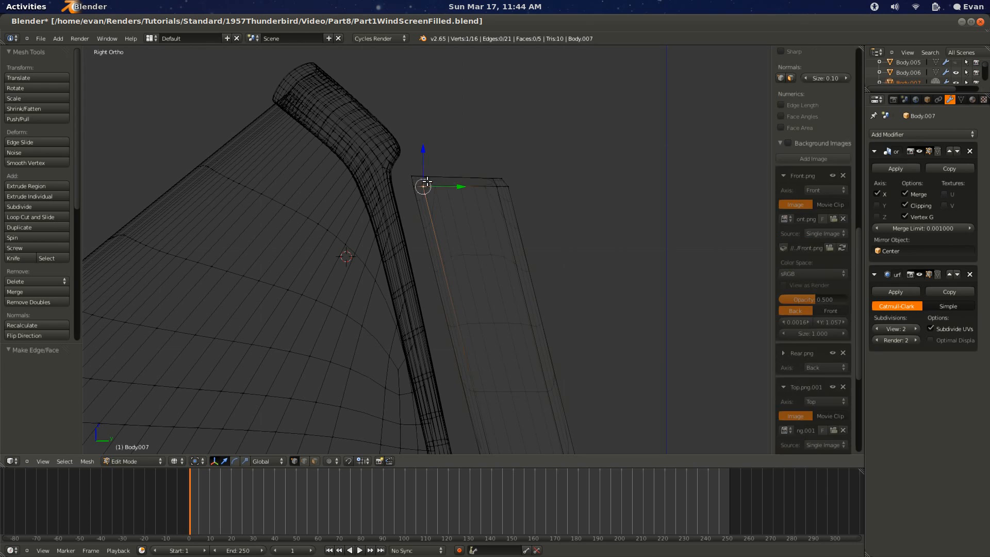
{"action": "right_click", "coordinate": [446, 186], "text": "alt"}
{"action": "key", "text": "f"}
Step: Fill the gap between the extruded strips and the outline's lower edge with faces
{"action": "scroll", "coordinate": [518, 406], "scroll_direction": "down", "scroll_amount": 4}
{"action": "scroll", "coordinate": [495, 387], "scroll_direction": "down", "scroll_amount": 4, "text": "shift"}
{"action": "scroll", "coordinate": [476, 370], "scroll_direction": "up", "scroll_amount": 4}
{"action": "key", "text": "a"}
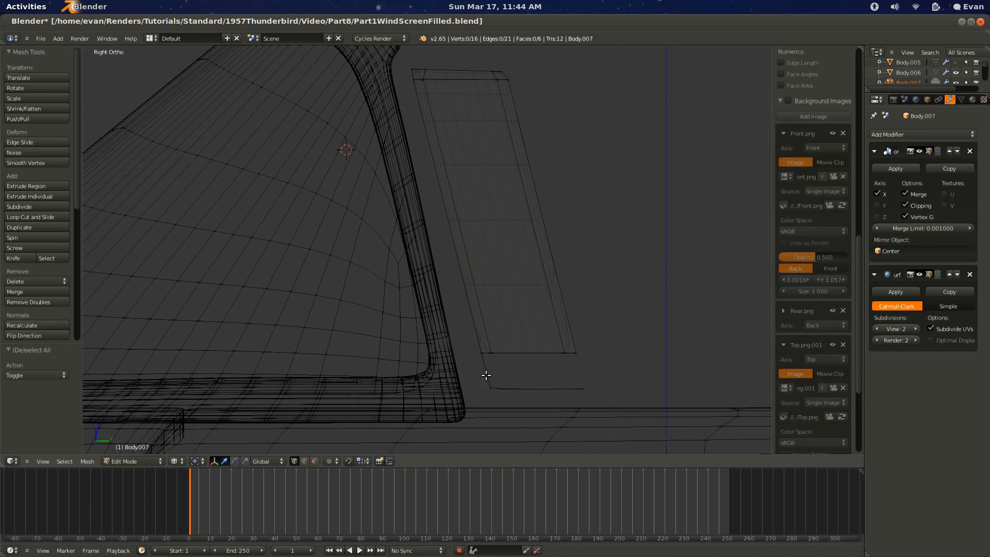
{"action": "key", "text": "c"}
{"action": "left_click", "coordinate": [486, 373]}
{"action": "right_click", "coordinate": [487, 375]}
{"action": "key", "text": "f"}
{"action": "key", "text": "a"}
{"action": "left_click_drag", "start_coordinate": [599, 371], "coordinate": [595, 401]}
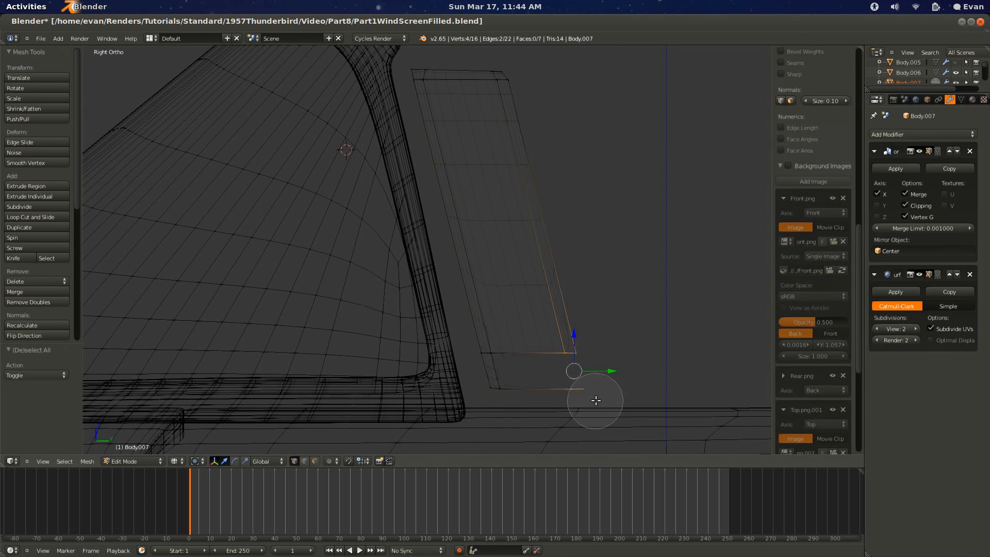
{"action": "key", "text": "a"}
{"action": "right_click", "coordinate": [491, 352], "text": "alt"}
{"action": "right_click", "coordinate": [568, 387], "text": "alt+shift"}
{"action": "key", "text": "f"}
Step: Leave mesh editing and reveal the hidden window frame around the finished pane in shaded view
{"action": "key", "text": "Tab"}
{"action": "scroll", "coordinate": [547, 380], "scroll_direction": "down", "scroll_amount": 5}
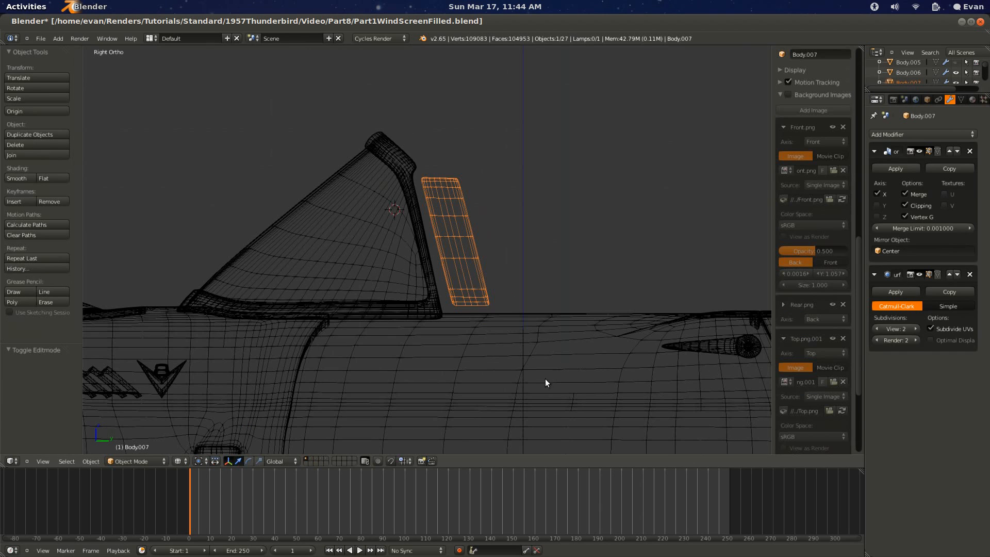
{"action": "key", "text": "a"}
{"action": "key", "text": "z"}
{"action": "mouse_move", "coordinate": [510, 369]}
{"action": "middle_mouse_down"}
{"action": "mouse_move", "coordinate": [397, 367]}
{"action": "mouse_move", "coordinate": [500, 381]}
{"action": "middle_mouse_up"}
{"action": "scroll", "coordinate": [500, 380], "scroll_direction": "up", "scroll_amount": 3}
Step: Move the end vertices of the frame's upper arm along Y to extend it past the pane's rear edge
{"action": "right_click", "coordinate": [500, 316]}
{"action": "middle_click_drag", "start_coordinate": [500, 315], "coordinate": [515, 176]}
{"action": "key", "text": "Tab"}
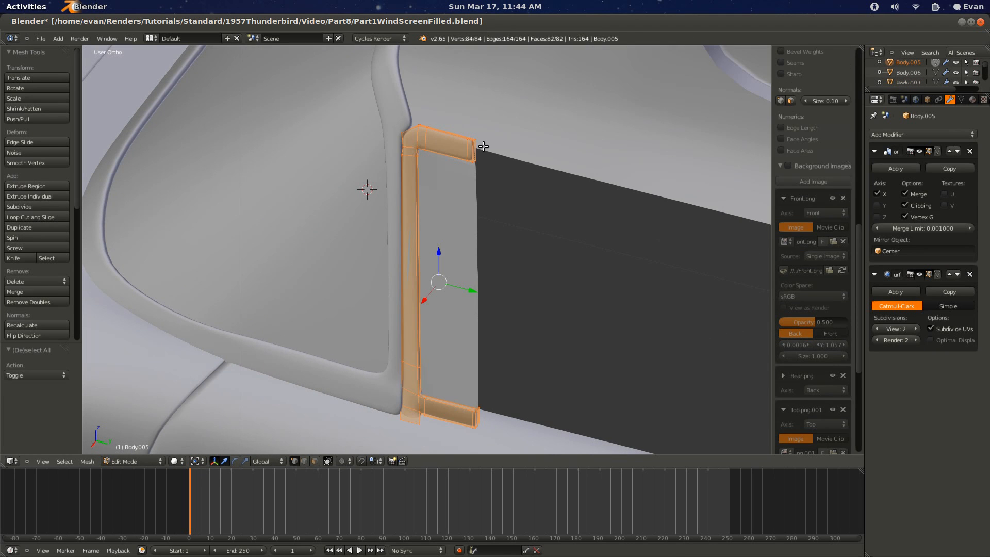
{"action": "right_click", "coordinate": [480, 146], "text": "alt"}
{"action": "key", "text": "z"}
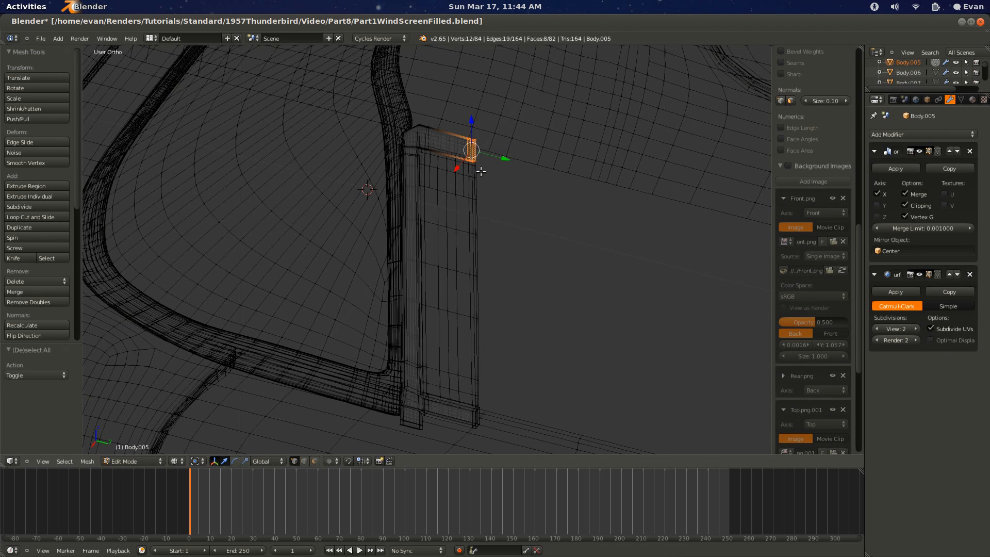
{"action": "key", "text": "KP_1"}
{"action": "key", "text": "KP_3"}
{"action": "key", "text": "KP_Decimal"}
{"action": "scroll", "coordinate": [449, 239], "scroll_direction": "up", "scroll_amount": 3}
{"action": "key", "text": "g"}
{"action": "key", "text": "y"}
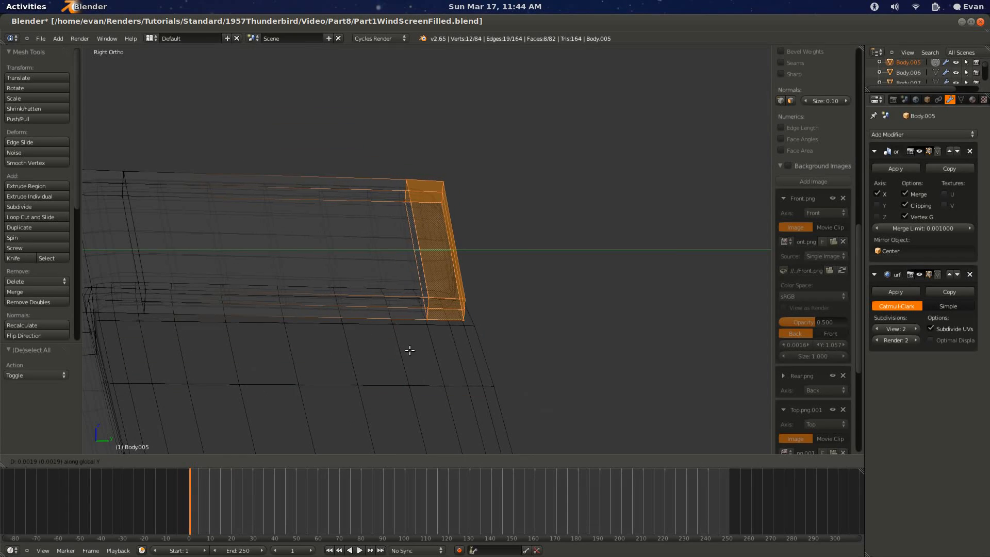
{"action": "left_click", "coordinate": [434, 349]}
Step: Examine how the window pane meets the frame's upper and lower arms in shaded and wireframe views
{"action": "key", "text": "Tab"}
{"action": "scroll", "coordinate": [433, 349], "scroll_direction": "down", "scroll_amount": 6}
{"action": "key", "text": "z"}
{"action": "middle_click_drag", "start_coordinate": [432, 349], "coordinate": [396, 341]}
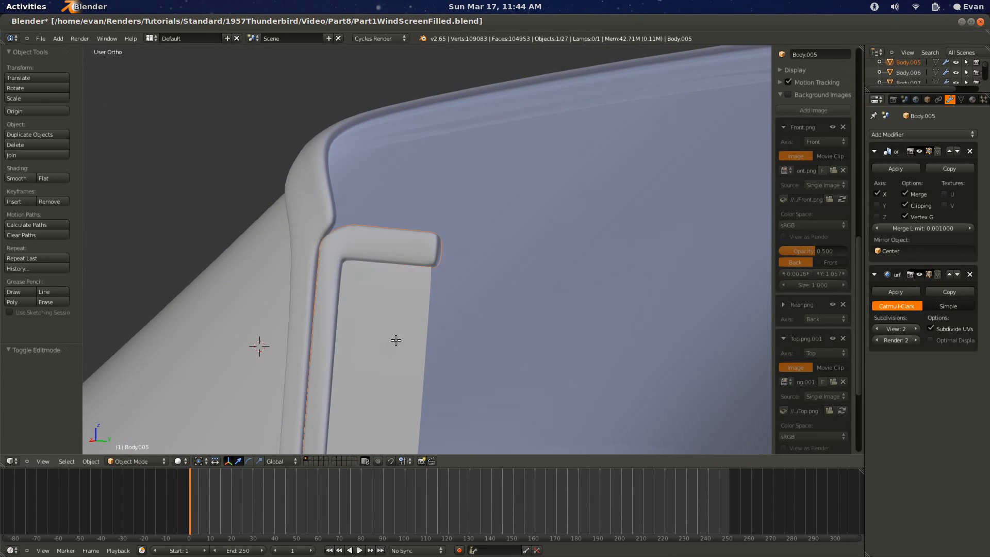
{"action": "key", "text": "Tab"}
{"action": "key", "text": "z"}
{"action": "key", "text": "Tab"}
{"action": "right_click", "coordinate": [417, 333]}
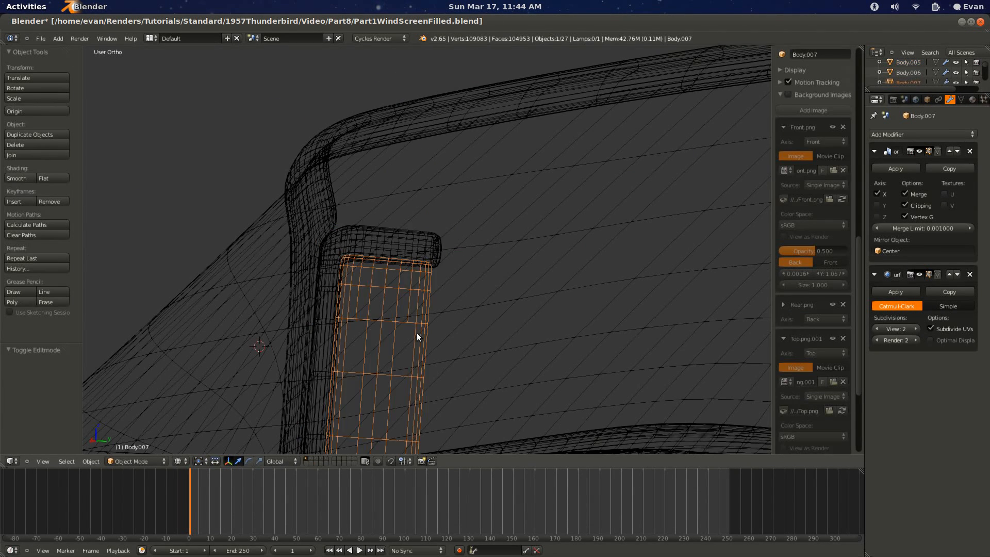
{"action": "key", "text": "z"}
{"action": "scroll", "coordinate": [417, 333], "scroll_direction": "down", "scroll_amount": 7, "text": "shift"}
{"action": "key", "text": "Tab"}
{"action": "key", "text": "Tab"}
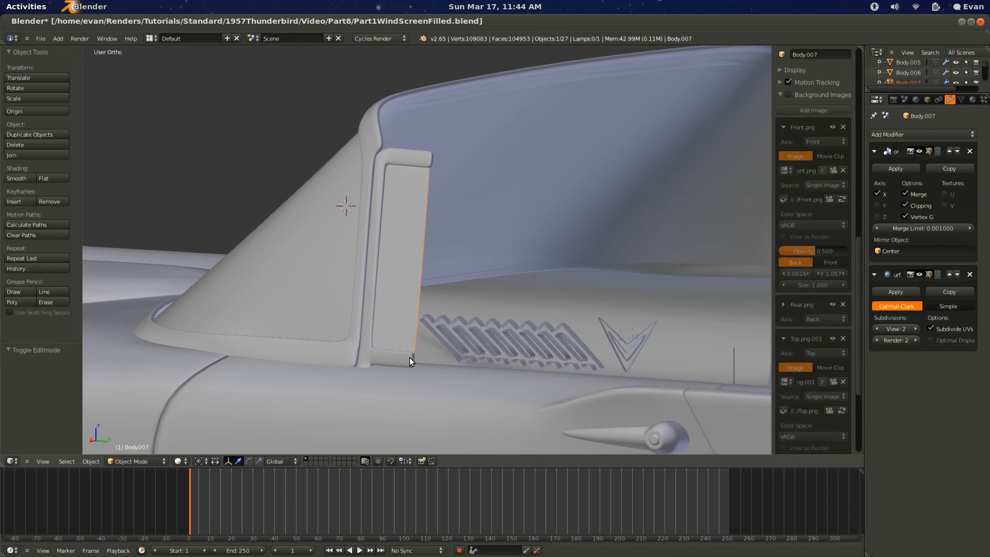
Step: Move the end vertices of the frame's lower arm slightly past the pane's rear edge
{"action": "right_click", "coordinate": [410, 357]}
{"action": "key", "text": "Tab"}
{"action": "key", "text": "KP_1"}
{"action": "key", "text": "KP_3"}
{"action": "scroll", "coordinate": [531, 378], "scroll_direction": "down", "scroll_amount": 1, "text": "shift"}
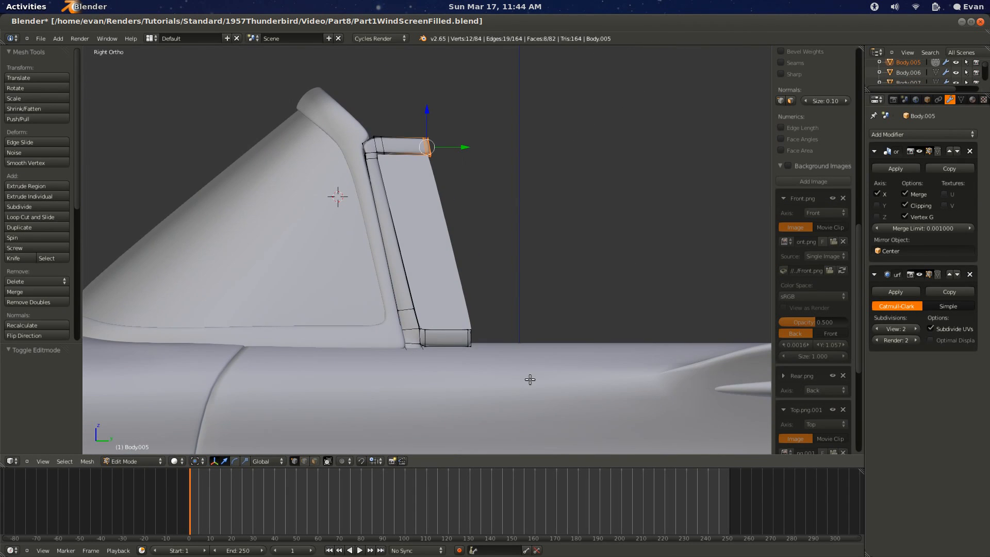
{"action": "scroll", "coordinate": [537, 371], "scroll_direction": "up", "scroll_amount": 5}
{"action": "key", "text": "z"}
{"action": "key", "text": "a"}
{"action": "key", "text": "b"}
{"action": "left_click_drag", "start_coordinate": [547, 383], "coordinate": [491, 481]}
{"action": "scroll", "coordinate": [511, 421], "scroll_direction": "down", "scroll_amount": 3}
{"action": "key", "text": "g"}
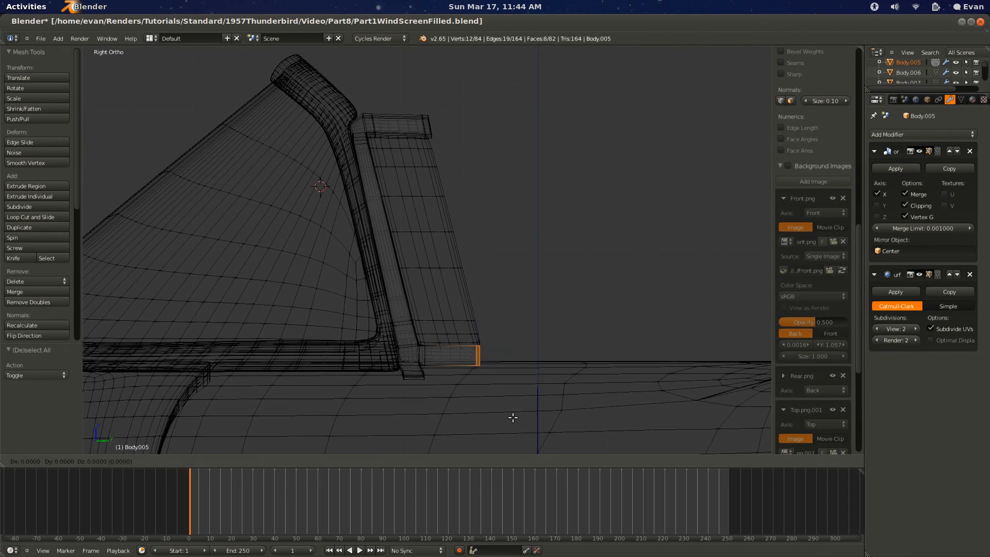
{"action": "key", "text": "Tab"}
{"action": "key", "text": "z"}
{"action": "scroll", "coordinate": [493, 373], "scroll_direction": "down", "scroll_amount": 4}
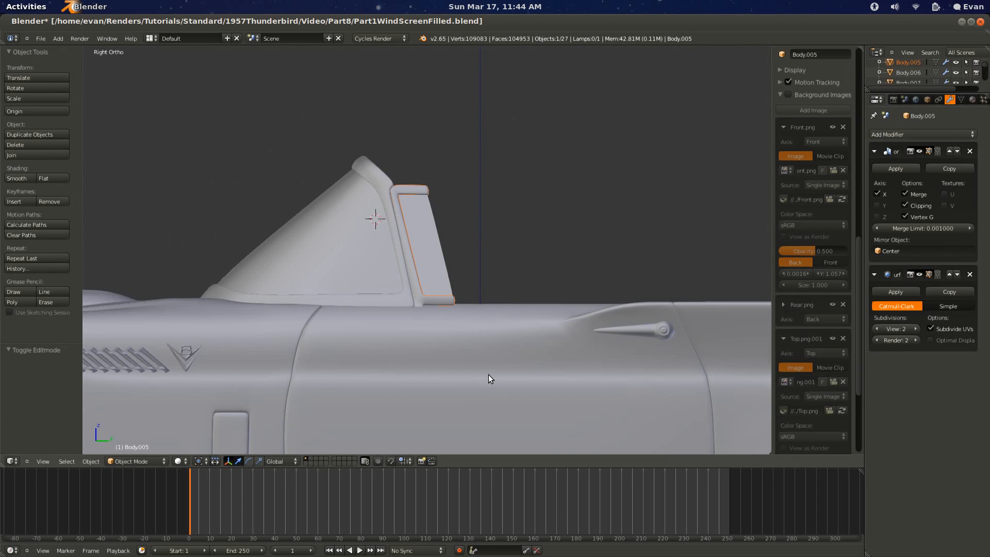
Step: Deselect everything and save the file over the existing Part1WindScreenFilled.blend
{"action": "key", "text": "a"}
{"action": "scroll", "coordinate": [488, 375], "scroll_direction": "down", "scroll_amount": 1}
{"action": "key", "text": "ctrl+s"}
{"action": "left_click", "coordinate": [441, 394]}
{"action": "middle_click_drag", "start_coordinate": [475, 373], "coordinate": [341, 370]}
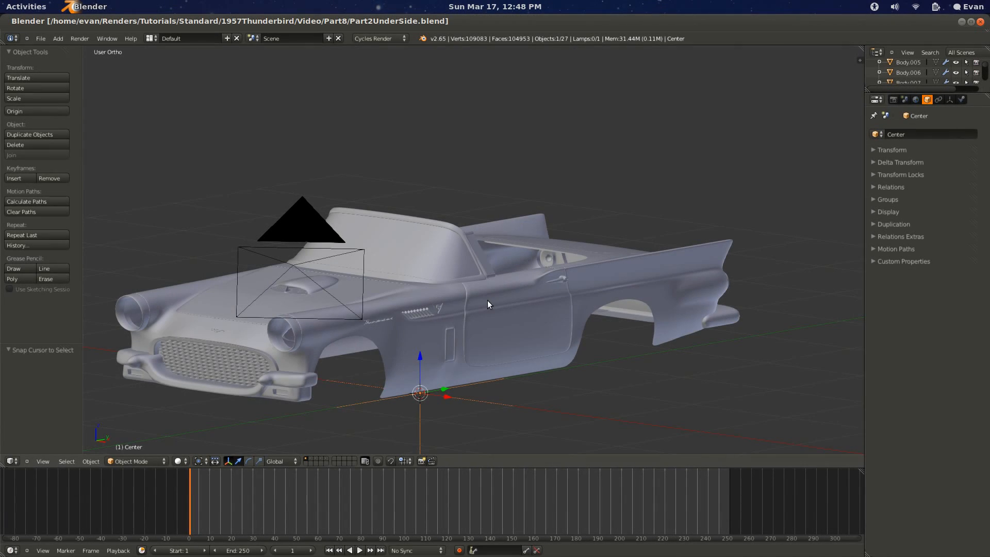
Step: Add a mesh plane at the world origin beneath the car body
{"action": "middle_click_drag", "start_coordinate": [450, 323], "coordinate": [432, 296]}
{"action": "middle_click_drag", "start_coordinate": [520, 335], "coordinate": [319, 334]}
{"action": "key", "text": "shift+a"}
{"action": "mouse_move", "coordinate": [320, 334]}
{"action": "left_click", "coordinate": [370, 336]}
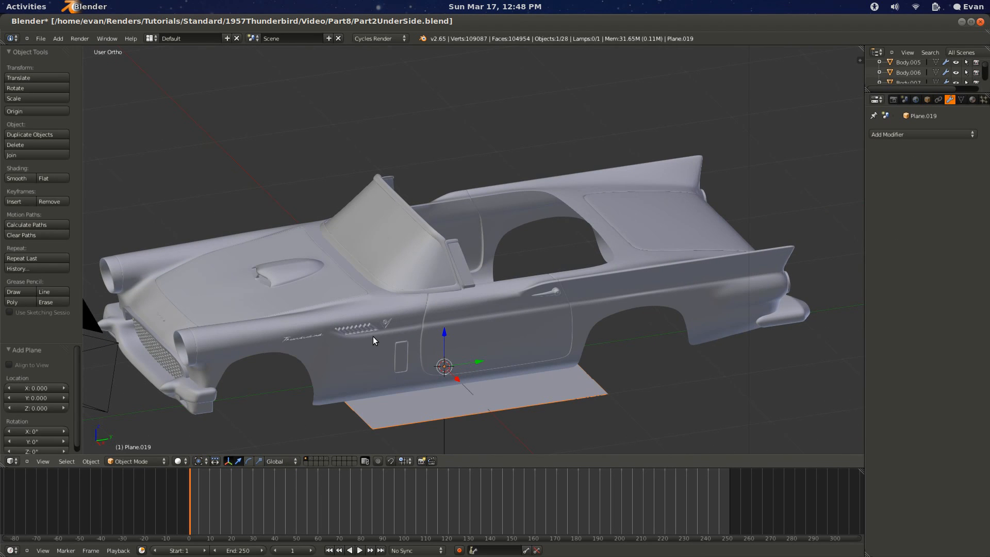
Step: Cut the plane along its lengthwise centre line and delete the outer vertices of its negative-X half
{"action": "key", "text": "KP_7"}
{"action": "key", "text": "Tab"}
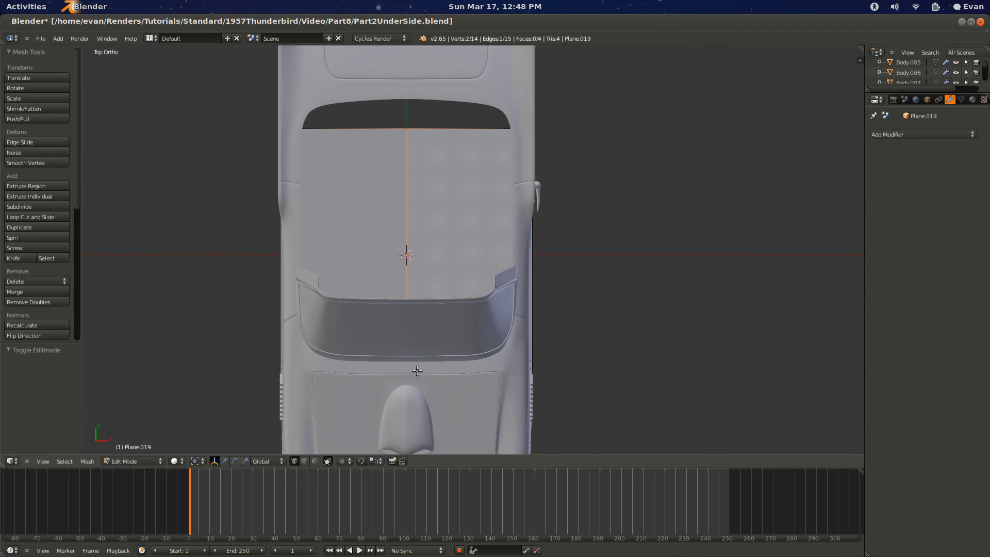
{"action": "left_click", "coordinate": [417, 370]}
{"action": "key", "text": "z"}
{"action": "scroll", "coordinate": [372, 210], "scroll_direction": "down", "scroll_amount": 3}
{"action": "key", "text": "a"}
{"action": "key", "text": "b"}
{"action": "left_click_drag", "start_coordinate": [387, 143], "coordinate": [328, 380]}
{"action": "key", "text": "x"}
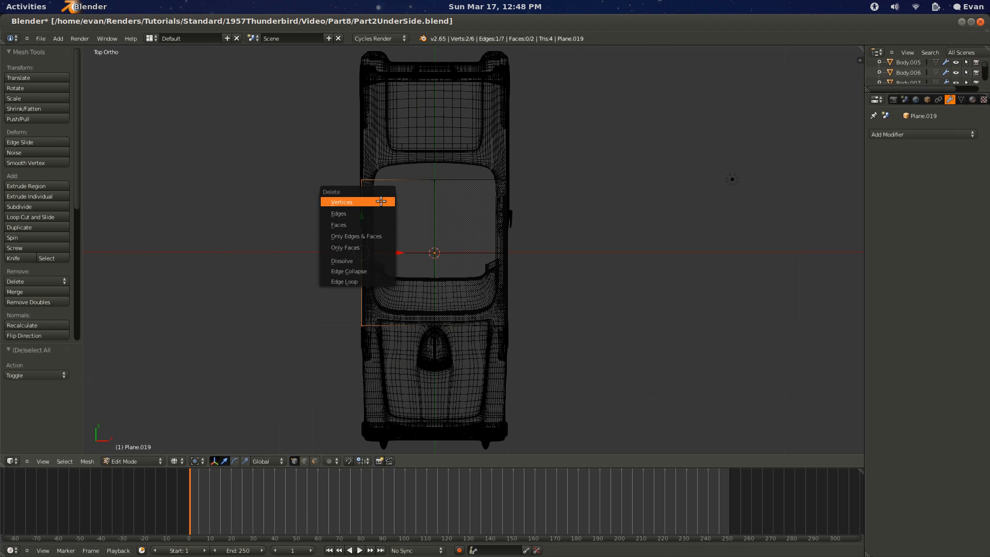
{"action": "left_click", "coordinate": [374, 202]}
Step: Add a Mirror modifier across X to the half plane and return to object mode in shaded view
{"action": "key", "text": "space"}
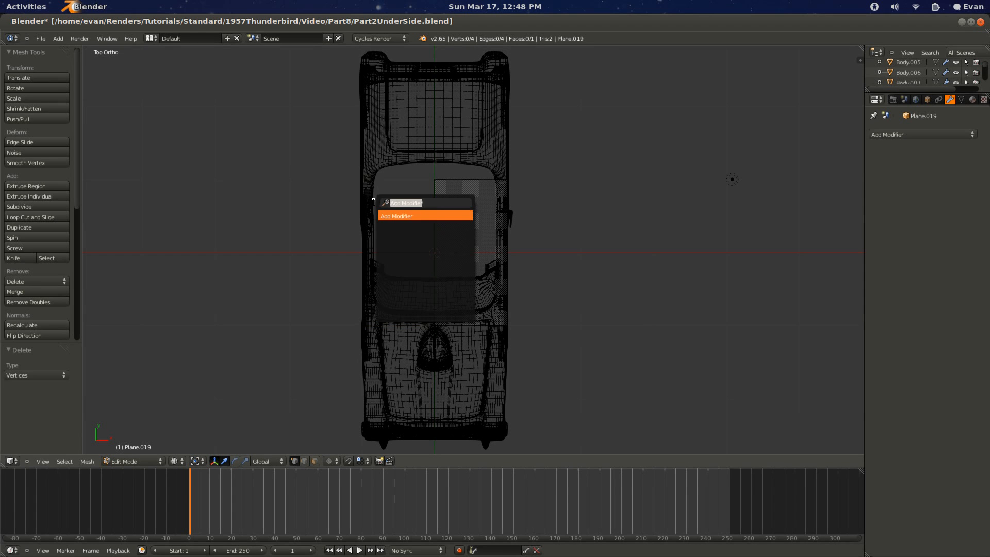
{"action": "key", "text": "Return"}
{"action": "left_click", "coordinate": [375, 202]}
{"action": "key", "text": "Tab"}
{"action": "mouse_move", "coordinate": [374, 202]}
{"action": "middle_mouse_down"}
{"action": "mouse_move", "coordinate": [425, 202]}
{"action": "mouse_move", "coordinate": [395, 215]}
{"action": "middle_mouse_up"}
{"action": "key", "text": "z"}
Step: Raise the plane along Z by about 0.3 so it sits just above the lower edge of the body's sill
{"action": "key", "text": "KP_3"}
{"action": "left_click_drag", "start_coordinate": [458, 312], "coordinate": [457, 302]}
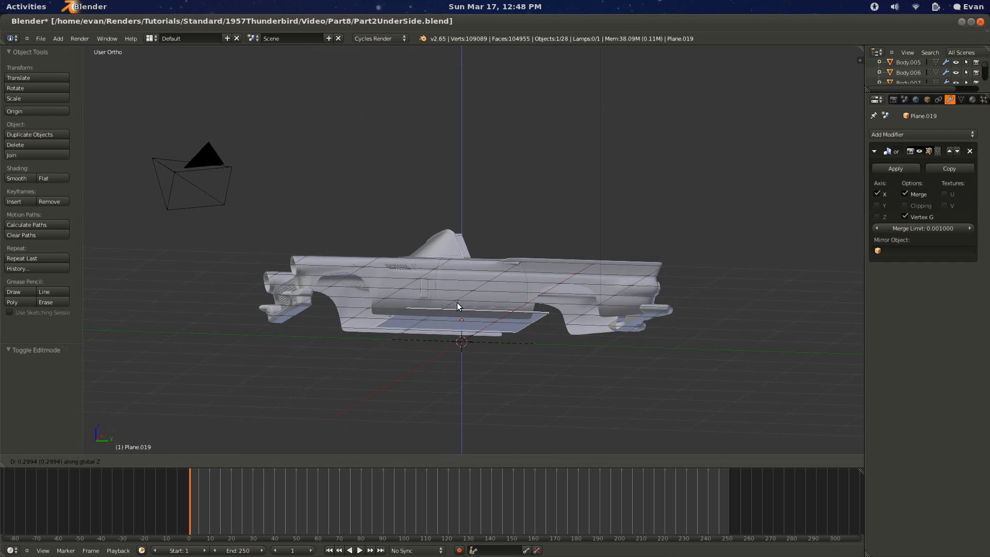
{"action": "key", "text": "KP_1"}
{"action": "key", "text": "KP_3"}
{"action": "scroll", "coordinate": [456, 302], "scroll_direction": "up", "scroll_amount": 5}
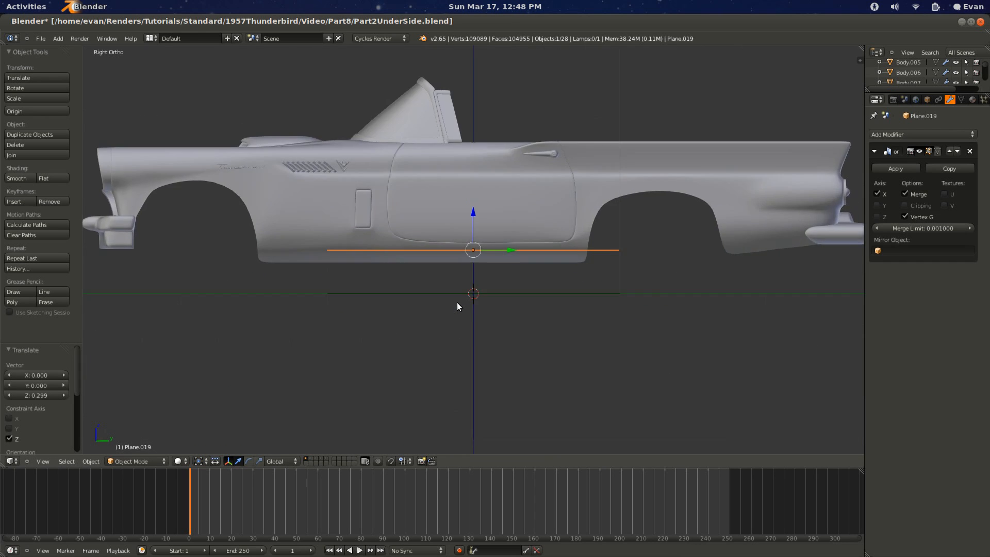
{"action": "key", "text": "g"}
{"action": "key", "text": "z"}
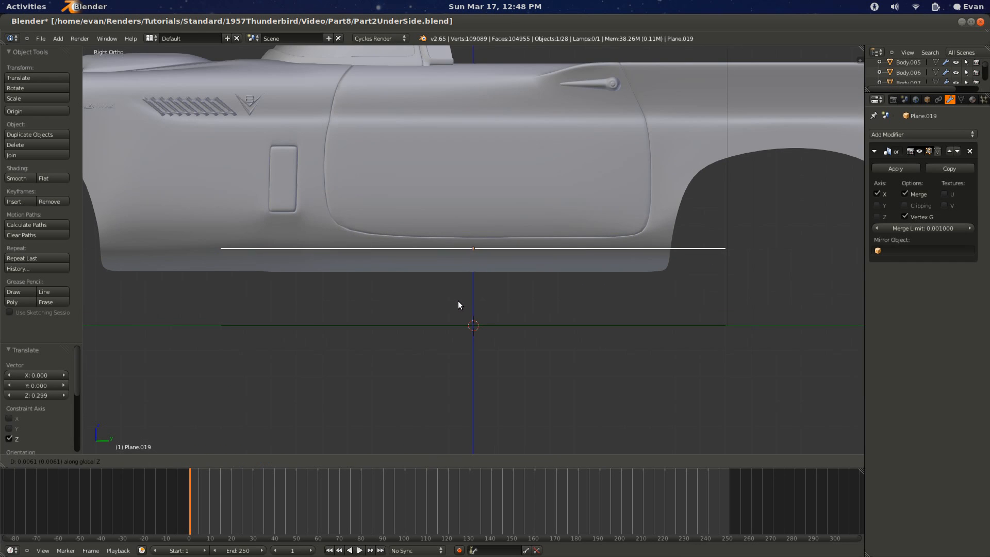
{"action": "left_click", "coordinate": [458, 301]}
{"action": "scroll", "coordinate": [503, 281], "scroll_direction": "down", "scroll_amount": 5, "text": "ctrl"}
{"action": "scroll", "coordinate": [504, 285], "scroll_direction": "up", "scroll_amount": 3, "text": "ctrl"}
{"action": "scroll", "coordinate": [504, 289], "scroll_direction": "up", "scroll_amount": 2, "text": "ctrl"}
Step: Move the plane's rear vertices along Y by about -0.235 to meet the front edge of the rear wheel arch
{"action": "key", "text": "Tab"}
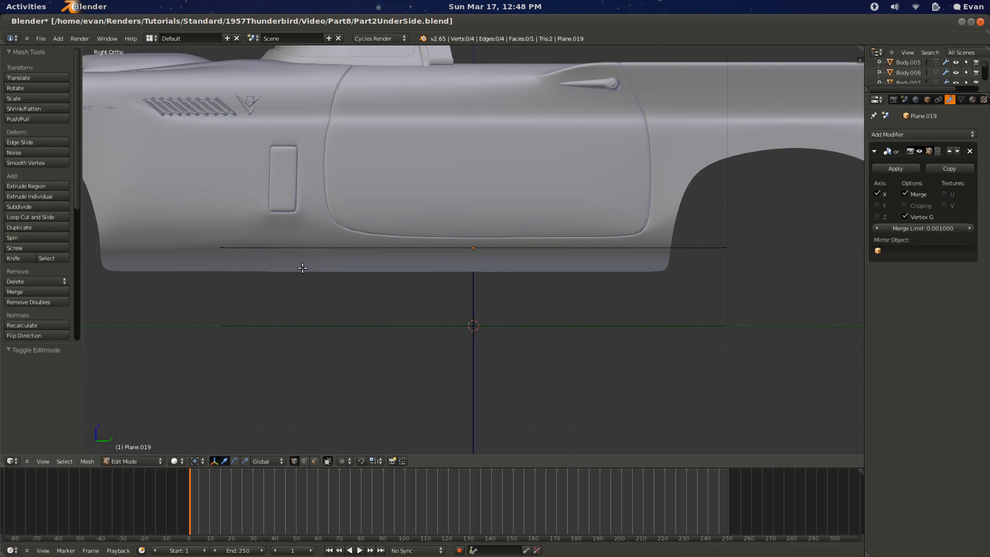
{"action": "key", "text": "z"}
{"action": "key", "text": "a"}
{"action": "key", "text": "b"}
{"action": "left_click_drag", "start_coordinate": [767, 223], "coordinate": [653, 304]}
{"action": "key", "text": "g"}
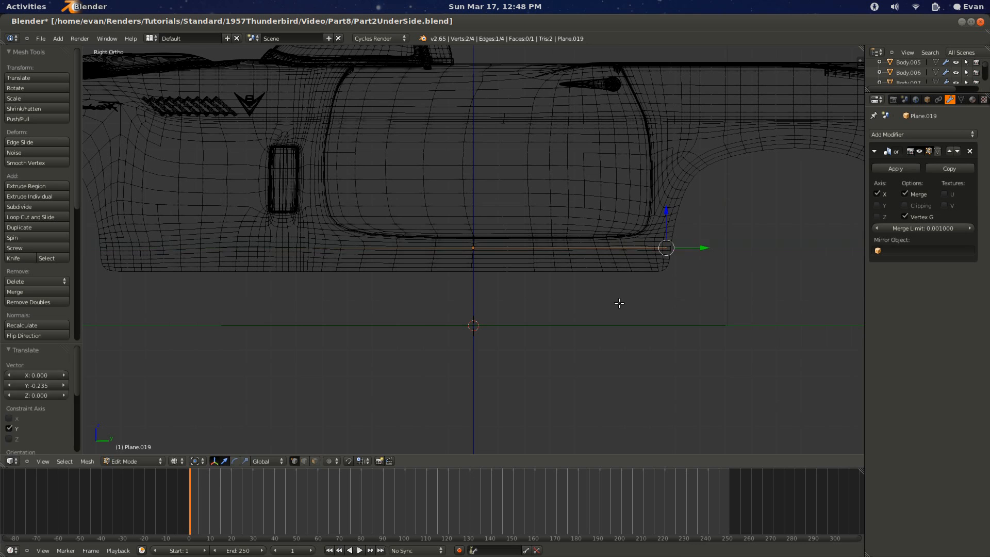
Step: Move the plane's front vertices along Y by about -0.47 to meet the rear edge of the front wheel arch
{"action": "left_click_drag", "start_coordinate": [327, 220], "coordinate": [103, 312]}
{"action": "scroll", "coordinate": [481, 315], "scroll_direction": "down", "scroll_amount": 5, "text": "ctrl"}
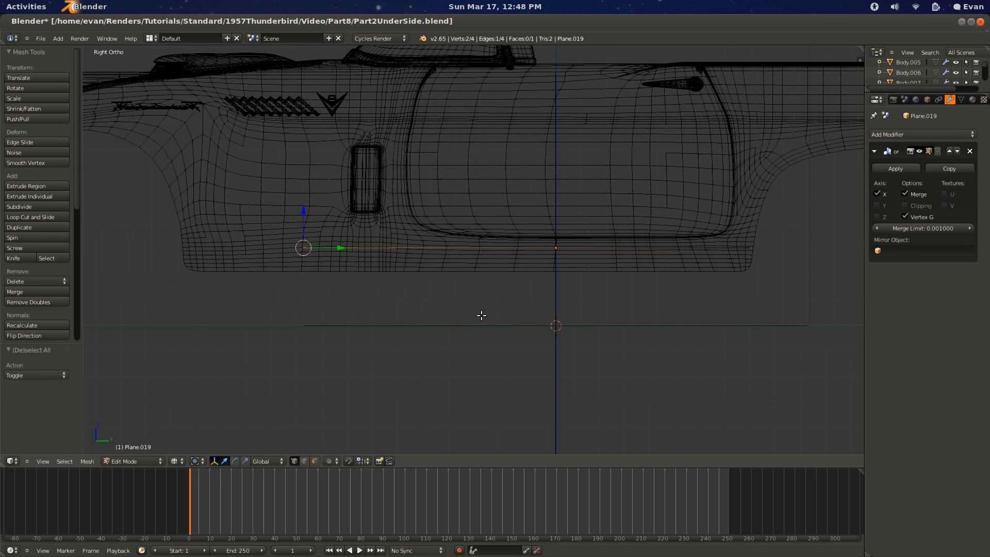
{"action": "left_click", "coordinate": [377, 315]}
{"action": "scroll", "coordinate": [312, 312], "scroll_direction": "down", "scroll_amount": 14, "text": "ctrl"}
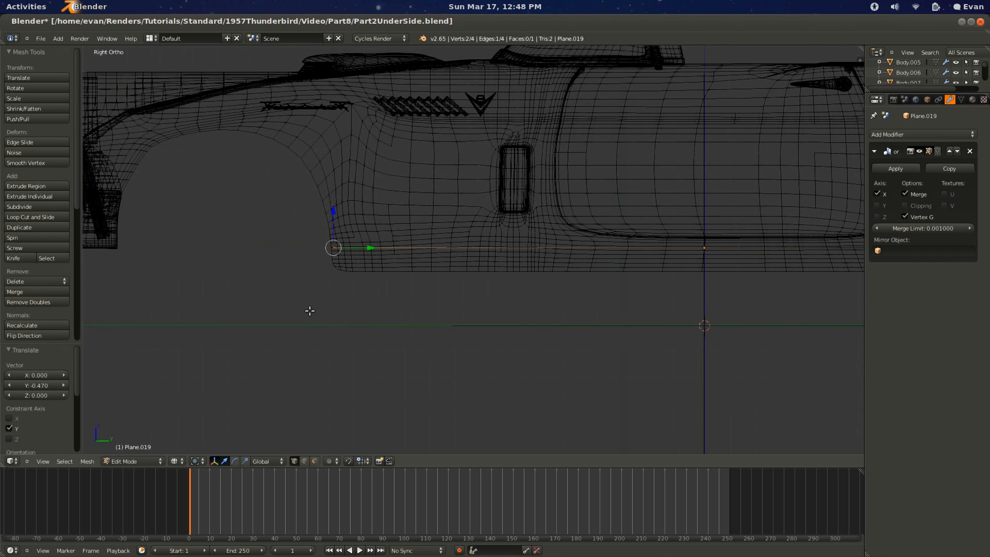
Step: Move the plane's outer side vertices inward along X by about -0.082 to fit within the body's sills
{"action": "middle_click_drag", "start_coordinate": [315, 314], "coordinate": [545, 342]}
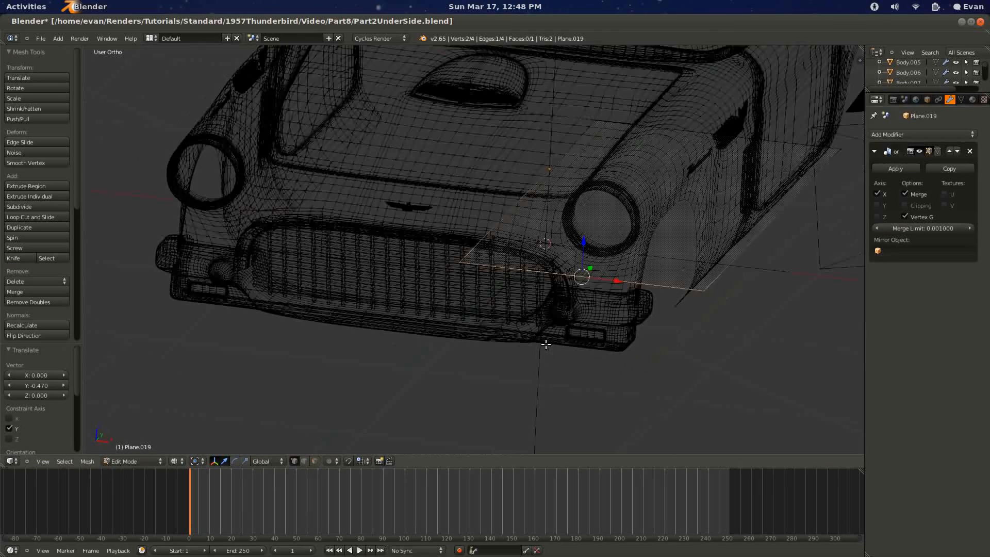
{"action": "key", "text": "KP_1"}
{"action": "key", "text": "z"}
{"action": "key", "text": "z"}
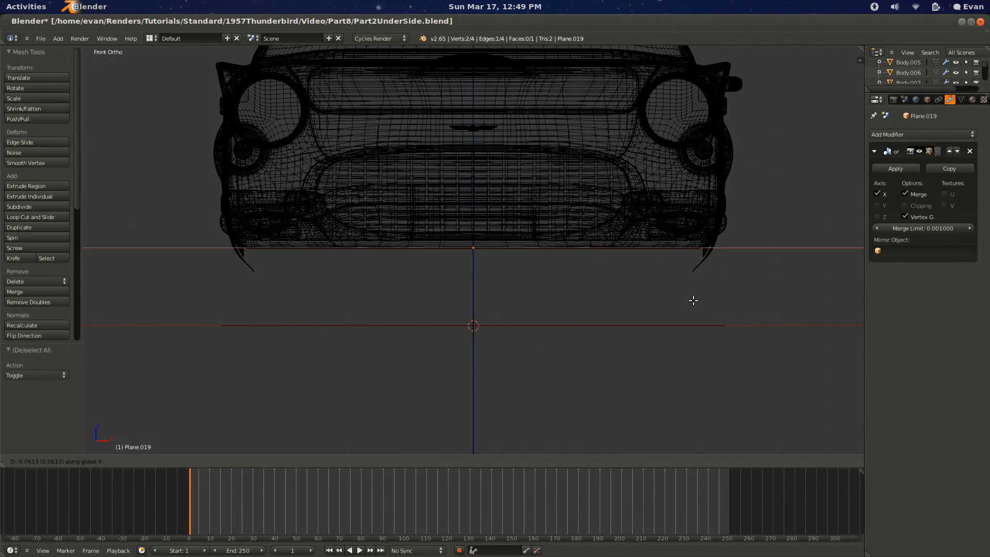
{"action": "key", "text": "z"}
{"action": "mouse_move", "coordinate": [694, 301]}
{"action": "middle_mouse_down"}
{"action": "mouse_move", "coordinate": [626, 287]}
{"action": "mouse_move", "coordinate": [448, 294]}
{"action": "mouse_move", "coordinate": [435, 276]}
{"action": "mouse_move", "coordinate": [508, 309]}
{"action": "mouse_move", "coordinate": [785, 276]}
{"action": "middle_mouse_up"}
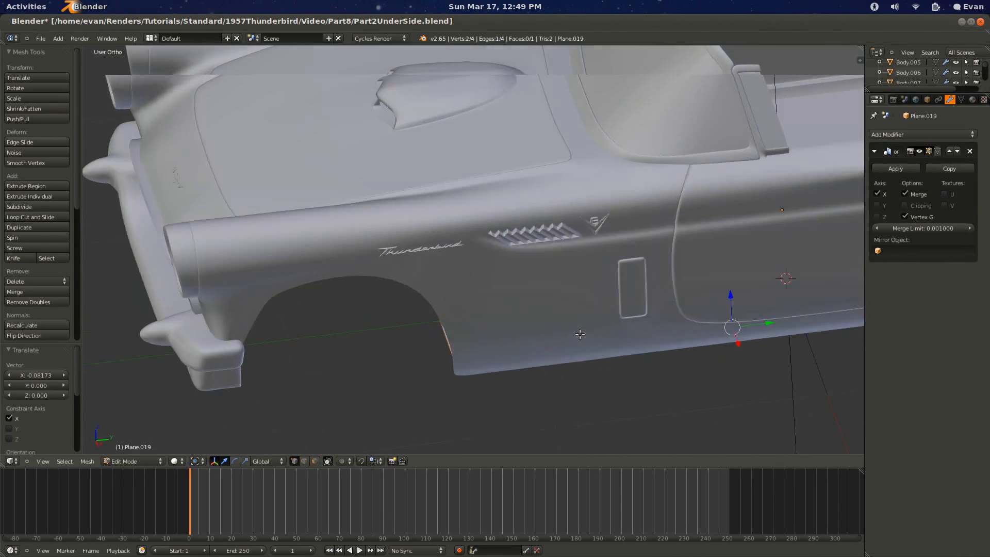
Step: Add a lengthwise loop cut to the floor plane halfway between its centre line and outer edge
{"action": "key", "text": "KP_7"}
{"action": "key", "text": "z"}
{"action": "scroll", "coordinate": [580, 334], "scroll_direction": "down", "scroll_amount": 2}
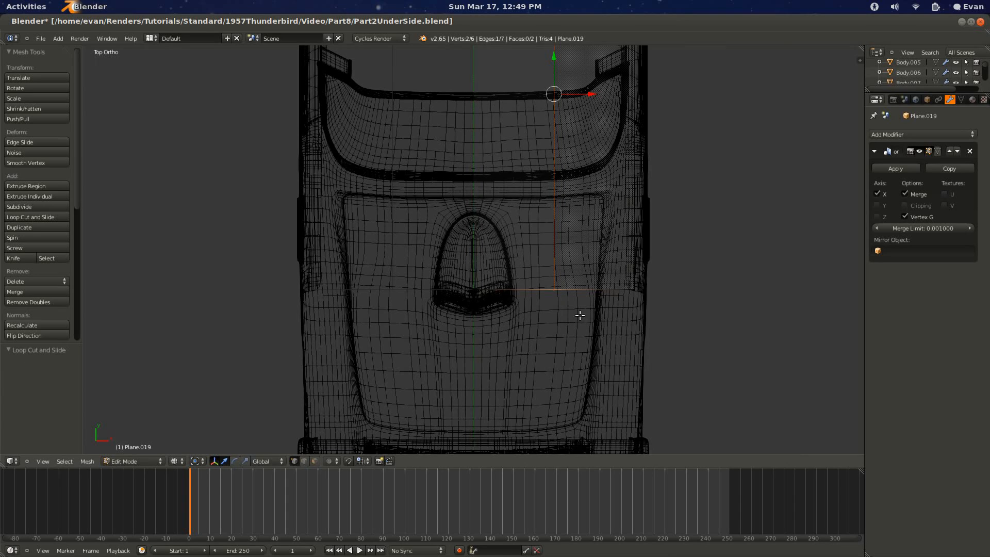
Step: Extrude the floor's outer front edge upward in two segments along the rear side of the front wheel arch
{"action": "key", "text": "KP_3"}
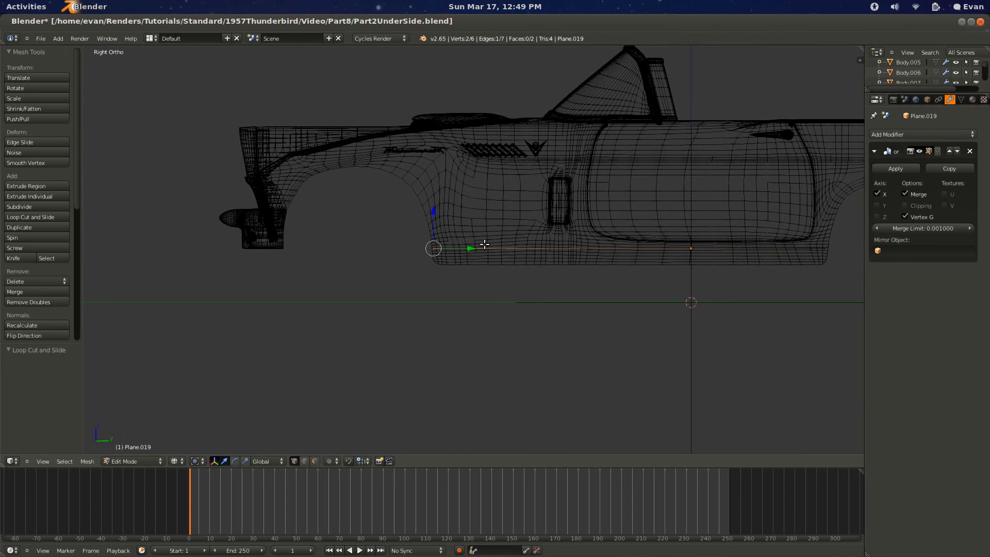
{"action": "scroll", "coordinate": [466, 251], "scroll_direction": "up", "scroll_amount": 1}
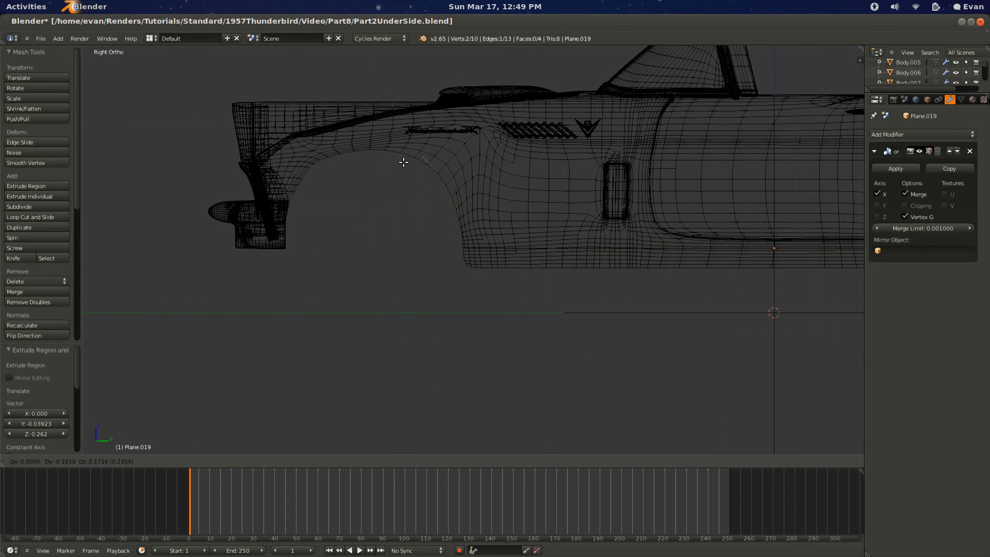
{"action": "middle_click_drag", "start_coordinate": [435, 221], "coordinate": [481, 223]}
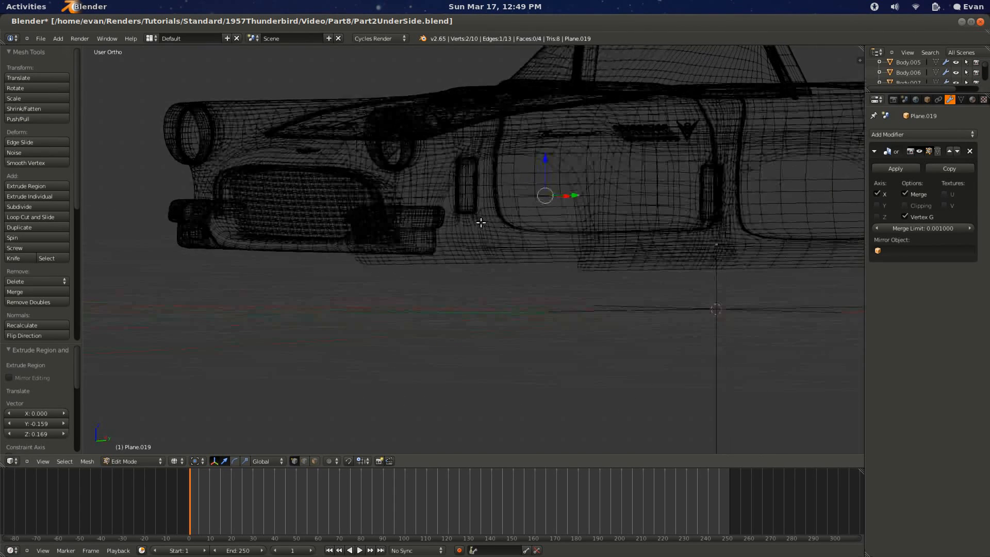
{"action": "key", "text": "KP_3"}
{"action": "key", "text": "e"}
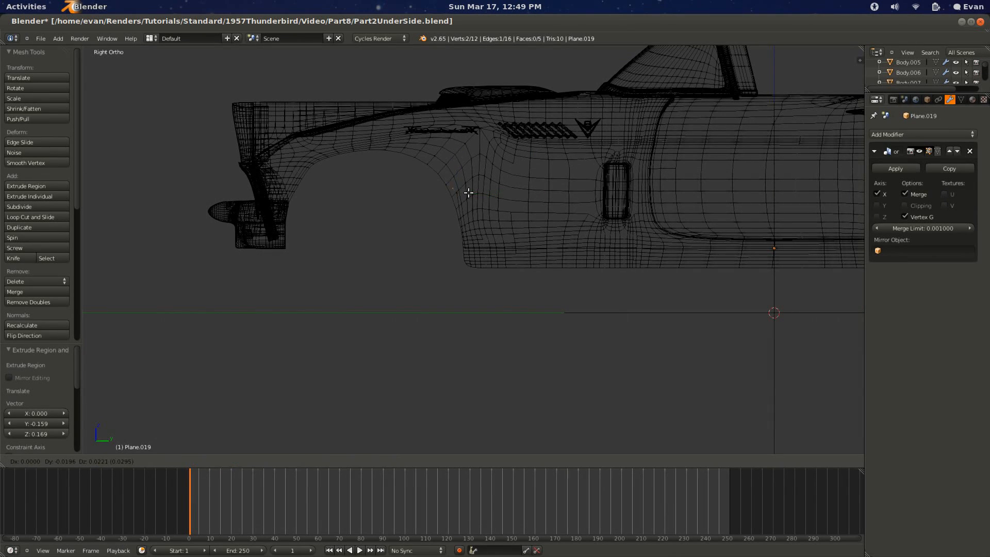
{"action": "left_click", "coordinate": [477, 184]}
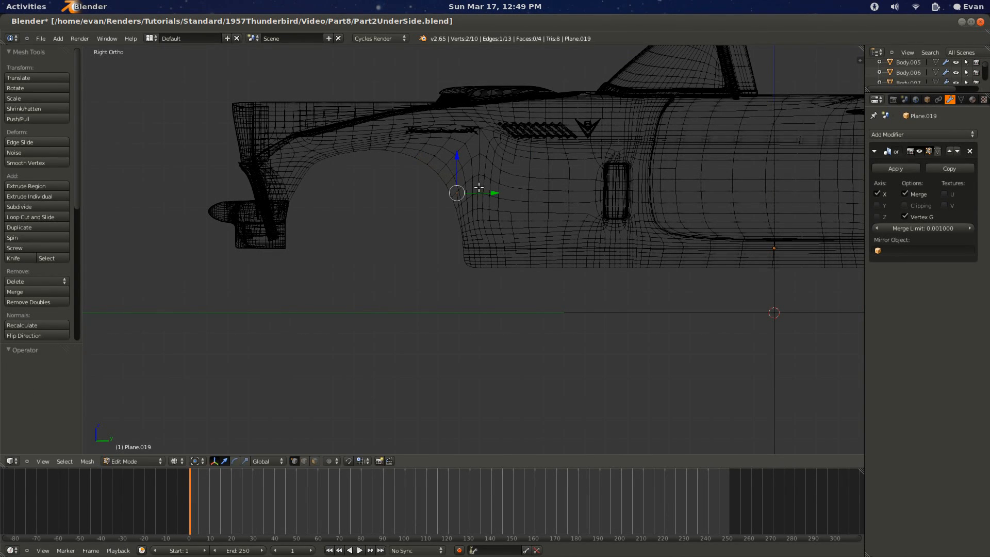
{"action": "key", "text": "ctrl+z"}
Step: Extrude the wheel well's edge in three segments over the top of the arch and down behind the front bumper
{"action": "key", "text": "e"}
{"action": "left_click", "coordinate": [381, 140]}
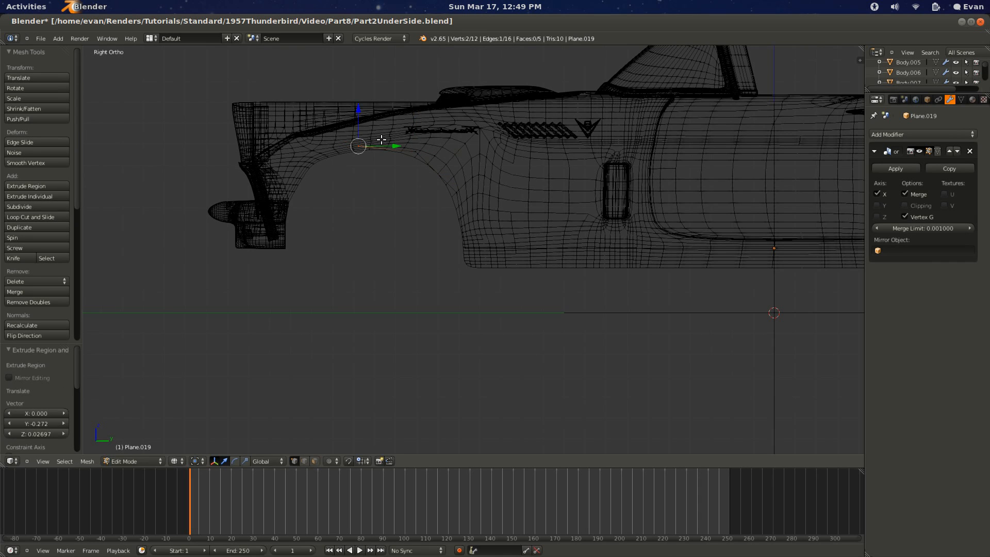
{"action": "scroll", "coordinate": [384, 150], "scroll_direction": "down", "scroll_amount": 5, "text": "ctrl"}
{"action": "key", "text": "e"}
{"action": "left_click", "coordinate": [382, 219]}
{"action": "key", "text": "e"}
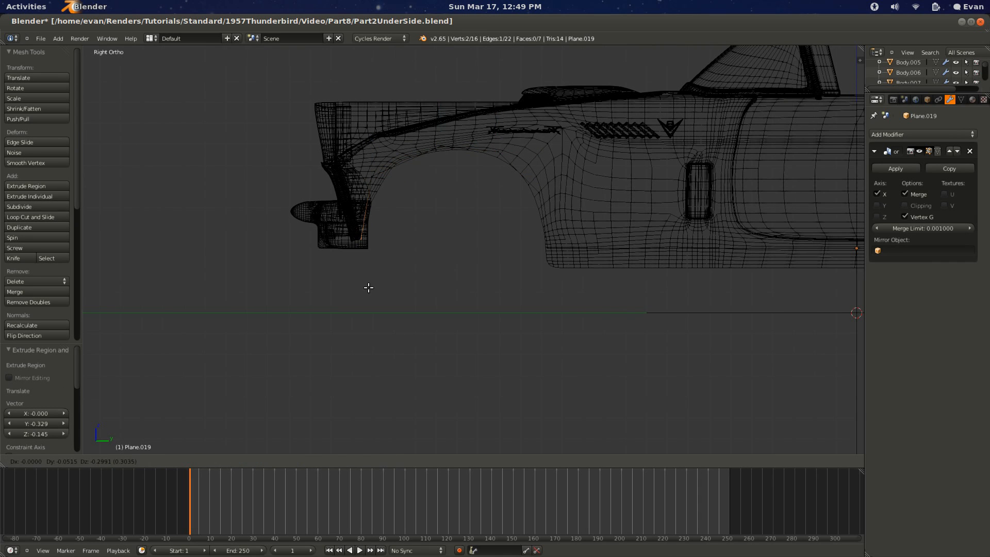
{"action": "left_click", "coordinate": [369, 292]}
Step: Add loop cuts to the wheel well's front and top segments and move them onto the arch's curve
{"action": "scroll", "coordinate": [379, 238], "scroll_direction": "up", "scroll_amount": 2, "text": "shift"}
{"action": "scroll", "coordinate": [380, 227], "scroll_direction": "up", "scroll_amount": 3}
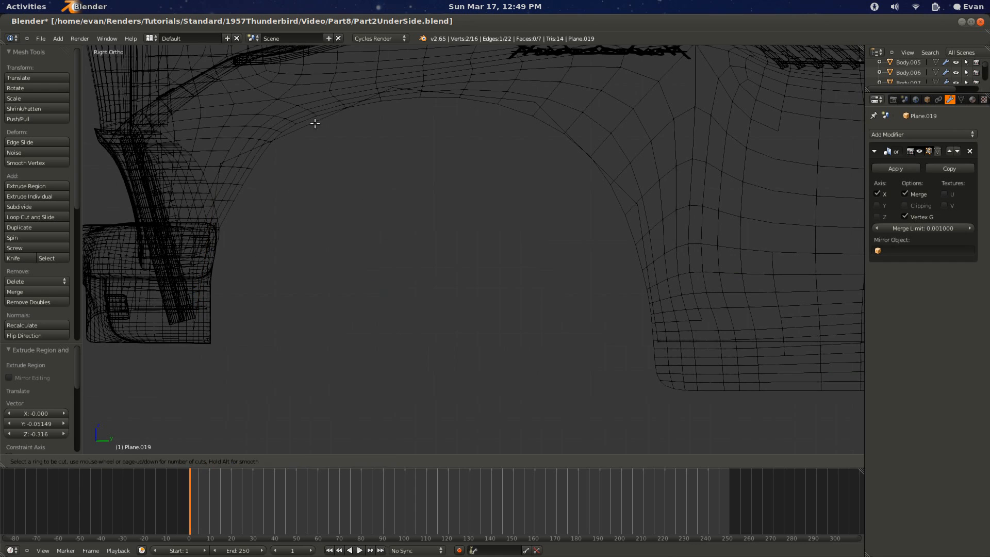
{"action": "key", "text": "g"}
{"action": "left_click", "coordinate": [365, 203]}
{"action": "key", "text": "ctrl+r"}
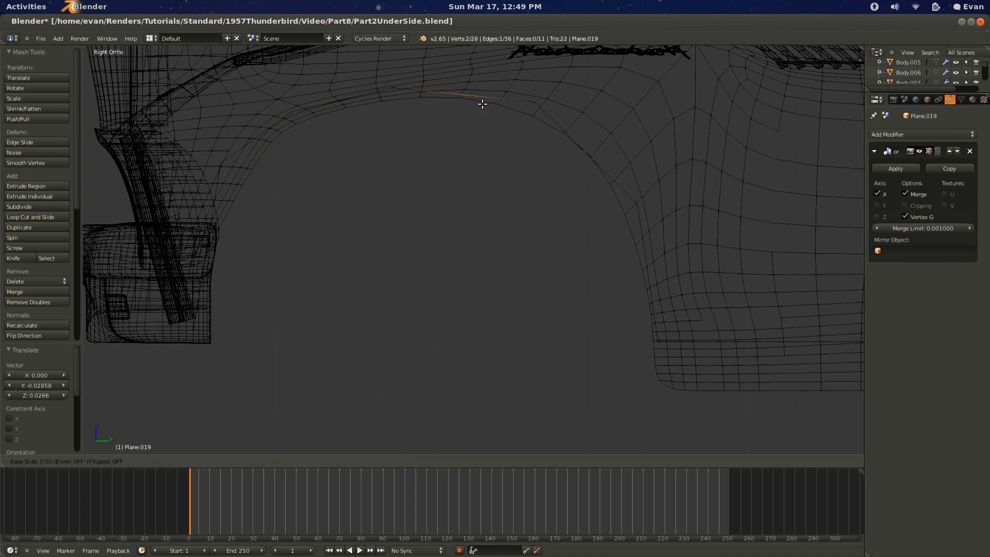
{"action": "left_click", "coordinate": [483, 105]}
{"action": "key", "text": "g"}
{"action": "left_click", "coordinate": [482, 164]}
Step: Add a loop cut to the wheel well's upper rear segment and move it outward to round the arch
{"action": "key", "text": "ctrl+r"}
{"action": "left_click", "coordinate": [595, 155]}
{"action": "left_click", "coordinate": [594, 156]}
{"action": "key", "text": "g"}
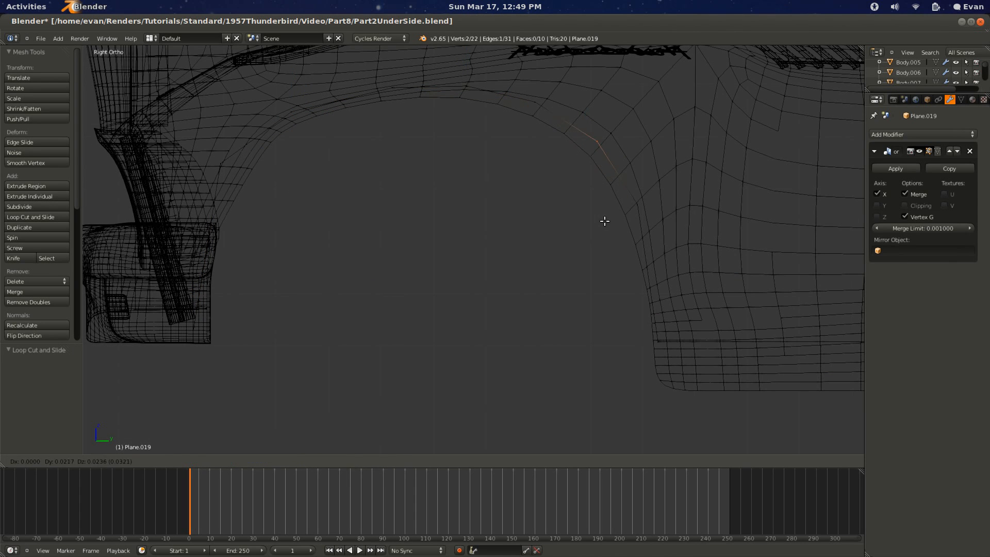
{"action": "left_click", "coordinate": [609, 220]}
Step: Reposition the two crosswise edges on the wheel well's rear side to follow the arch's curve
{"action": "key", "text": "a"}
{"action": "key", "text": "c"}
{"action": "left_click", "coordinate": [648, 208]}
{"action": "right_click", "coordinate": [651, 210]}
{"action": "key", "text": "g"}
{"action": "left_click", "coordinate": [670, 232]}
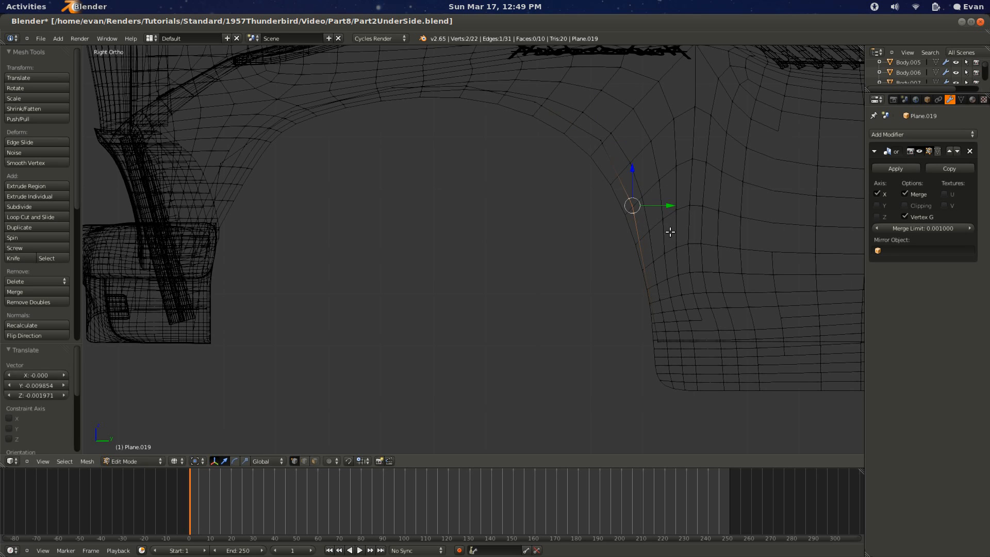
{"action": "key", "text": "a"}
{"action": "key", "text": "c"}
{"action": "left_click", "coordinate": [598, 137]}
{"action": "right_click", "coordinate": [599, 139]}
{"action": "key", "text": "g"}
{"action": "left_click", "coordinate": [650, 171]}
Step: Shift the three crosswise edges along the top of the wheel well to space them around the arch
{"action": "key", "text": "a"}
{"action": "key", "text": "c"}
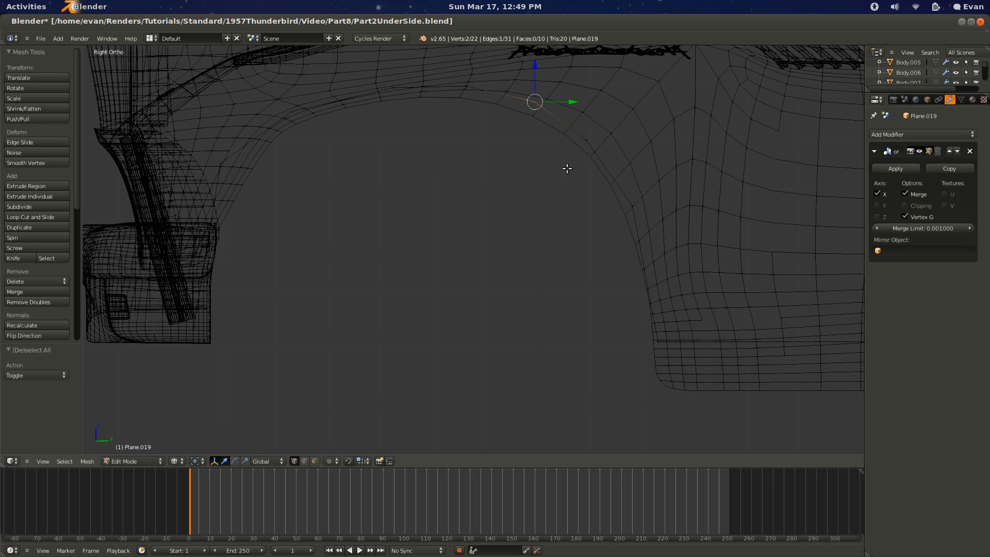
{"action": "key", "text": "g"}
{"action": "left_click", "coordinate": [550, 172]}
{"action": "key", "text": "a"}
{"action": "key", "text": "c"}
{"action": "left_click", "coordinate": [465, 89]}
{"action": "right_click", "coordinate": [466, 91]}
{"action": "key", "text": "g"}
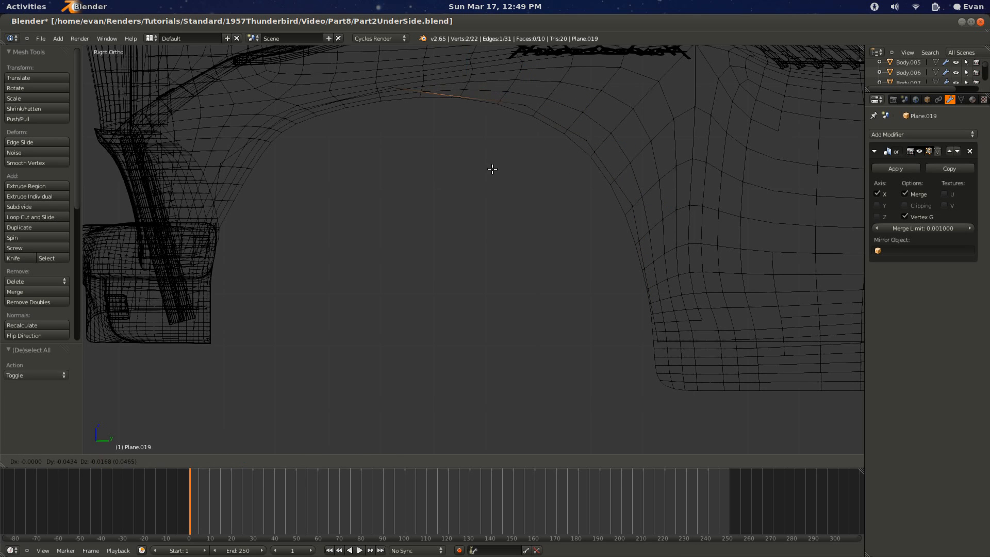
{"action": "left_click", "coordinate": [492, 169]}
{"action": "key", "text": "a"}
{"action": "key", "text": "c"}
{"action": "left_click", "coordinate": [387, 88]}
{"action": "right_click", "coordinate": [388, 90]}
{"action": "key", "text": "g"}
{"action": "left_click", "coordinate": [417, 217]}
Step: Move the two crosswise edges at the wheel well's upper front to sit just outside the arch opening
{"action": "key", "text": "a"}
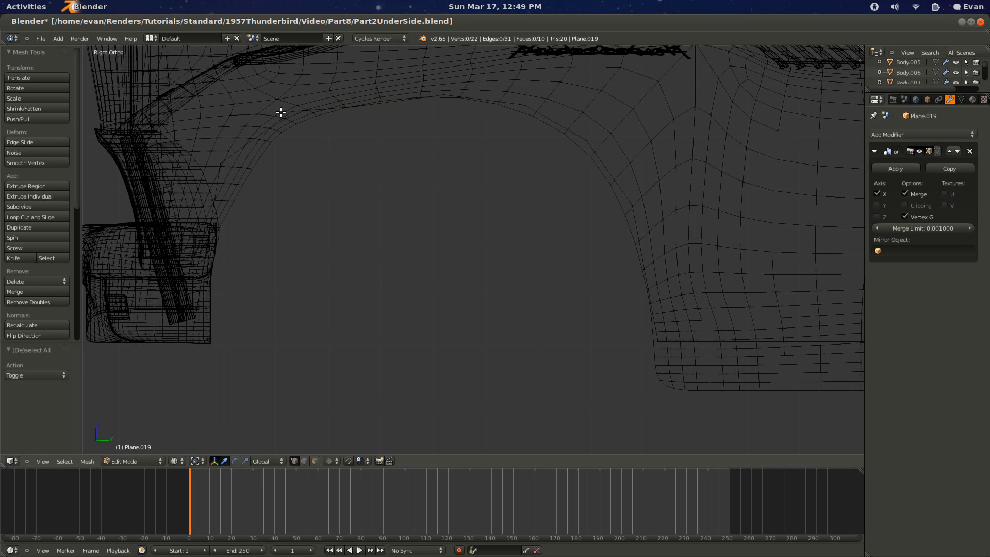
{"action": "key", "text": "c"}
{"action": "left_click", "coordinate": [281, 111]}
{"action": "key", "text": "g"}
{"action": "left_click", "coordinate": [332, 204]}
{"action": "key", "text": "a"}
{"action": "key", "text": "c"}
{"action": "left_click", "coordinate": [347, 111]}
{"action": "right_click", "coordinate": [348, 111]}
{"action": "key", "text": "g"}
{"action": "left_click", "coordinate": [413, 188]}
Step: Raise the wheel well's topmost crosswise edge and the one just behind it slightly above the arch opening
{"action": "key", "text": "a"}
{"action": "key", "text": "c"}
{"action": "left_click", "coordinate": [447, 90]}
{"action": "right_click", "coordinate": [448, 91]}
{"action": "key", "text": "g"}
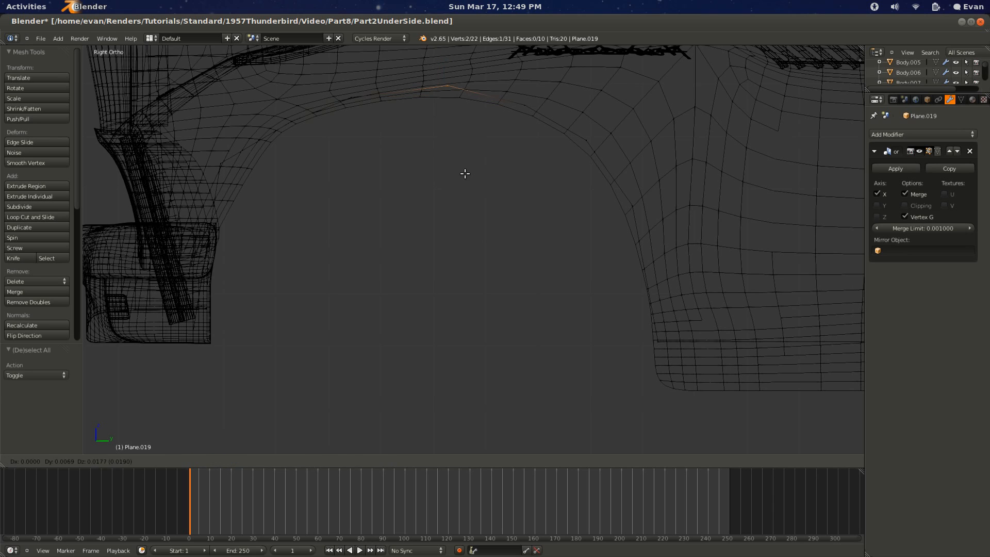
{"action": "left_click", "coordinate": [465, 173]}
{"action": "key", "text": "a"}
{"action": "key", "text": "c"}
{"action": "left_click", "coordinate": [528, 113]}
{"action": "right_click", "coordinate": [528, 115]}
{"action": "key", "text": "g"}
{"action": "left_click", "coordinate": [537, 188]}
Step: Move the crosswise edge on the wheel well's front side outward to smooth the curve toward the bumper
{"action": "key", "text": "Tab"}
{"action": "key", "text": "Tab"}
{"action": "key", "text": "a"}
{"action": "key", "text": "c"}
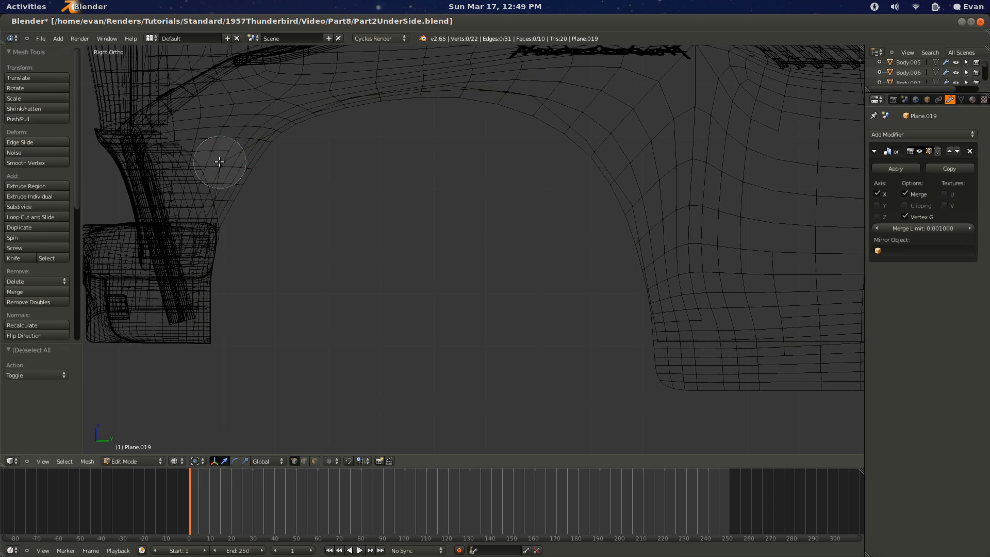
{"action": "left_click", "coordinate": [221, 164]}
{"action": "right_click", "coordinate": [271, 195]}
{"action": "key", "text": "g"}
{"action": "left_click", "coordinate": [319, 240]}
{"action": "key", "text": "Tab"}
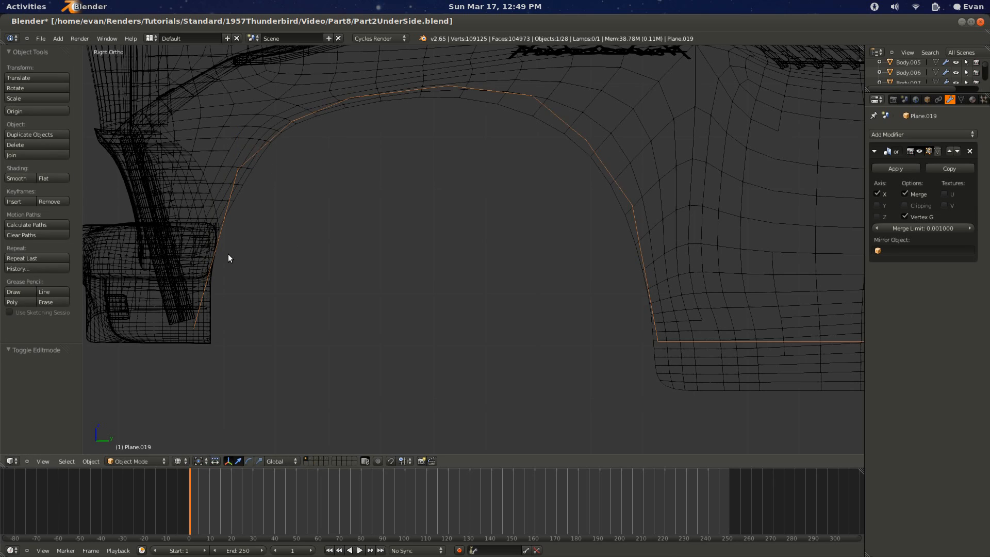
Step: Add a loop cut to the wheel well's lowest front segment and adjust its position along the arch
{"action": "key", "text": "Tab"}
{"action": "key", "text": "ctrl+r"}
{"action": "left_click", "coordinate": [222, 246]}
{"action": "right_click", "coordinate": [278, 269]}
{"action": "key", "text": "g"}
{"action": "left_click", "coordinate": [276, 266]}
{"action": "key", "text": "Tab"}
Step: Extrude the inner floor section's front edge about 0.95 units forward along Y, past the front wheel well
{"action": "mouse_move", "coordinate": [275, 265]}
{"action": "middle_mouse_down"}
{"action": "mouse_move", "coordinate": [207, 251]}
{"action": "mouse_move", "coordinate": [287, 238]}
{"action": "mouse_move", "coordinate": [292, 266]}
{"action": "mouse_move", "coordinate": [391, 281]}
{"action": "mouse_move", "coordinate": [349, 267]}
{"action": "mouse_move", "coordinate": [342, 225]}
{"action": "mouse_move", "coordinate": [386, 214]}
{"action": "middle_mouse_up"}
{"action": "key", "text": "z"}
{"action": "scroll", "coordinate": [207, 251], "scroll_direction": "down", "scroll_amount": 3}
{"action": "key", "text": "Tab"}
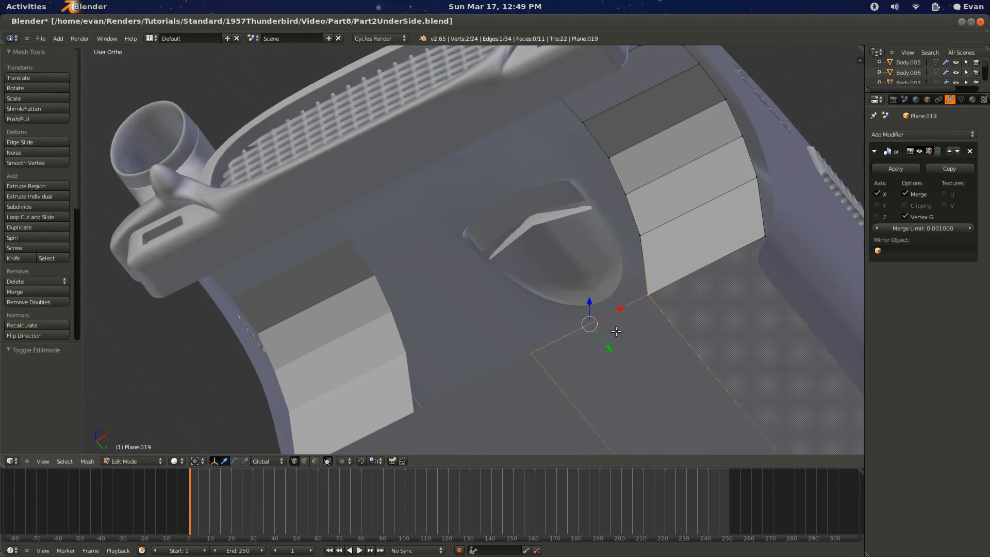
{"action": "middle_click_drag", "start_coordinate": [616, 331], "coordinate": [638, 338]}
{"action": "key", "text": "e"}
{"action": "key", "text": "y"}
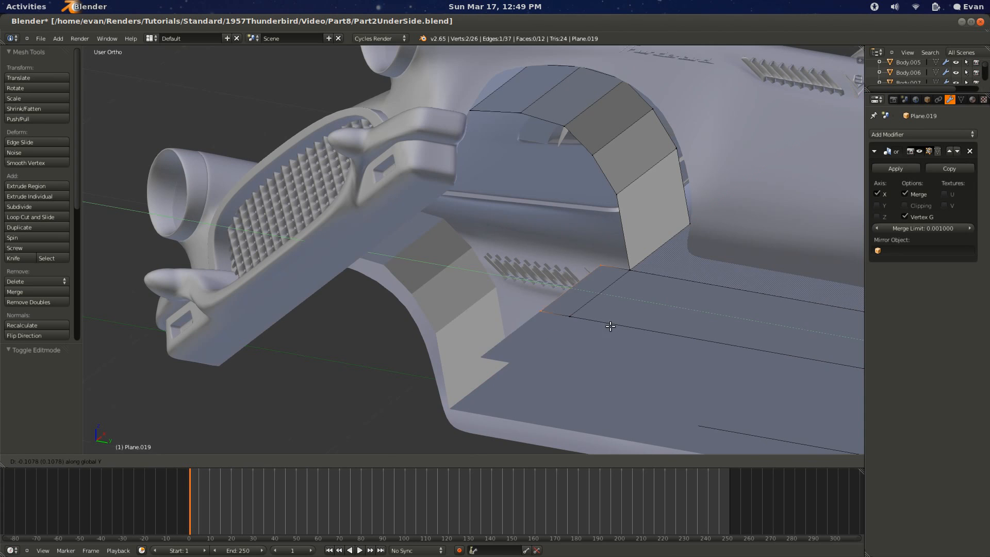
{"action": "left_click", "coordinate": [434, 267]}
Step: Move the extruded front floor edge slightly back and up so it sits just inside the front bumper's lower rear side
{"action": "key", "text": "KP_3"}
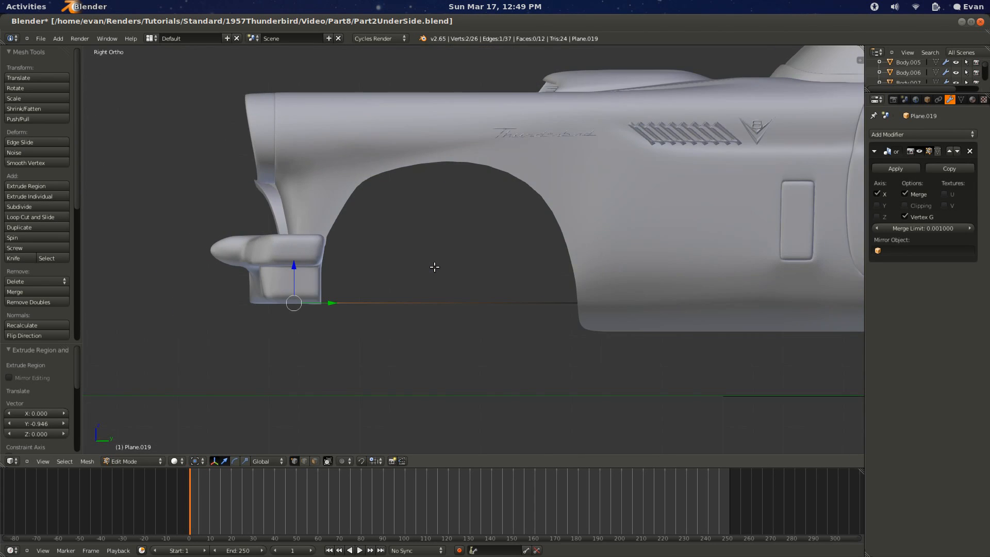
{"action": "key", "text": "z"}
{"action": "scroll", "coordinate": [260, 335], "scroll_direction": "up", "scroll_amount": 4}
{"action": "key", "text": "g"}
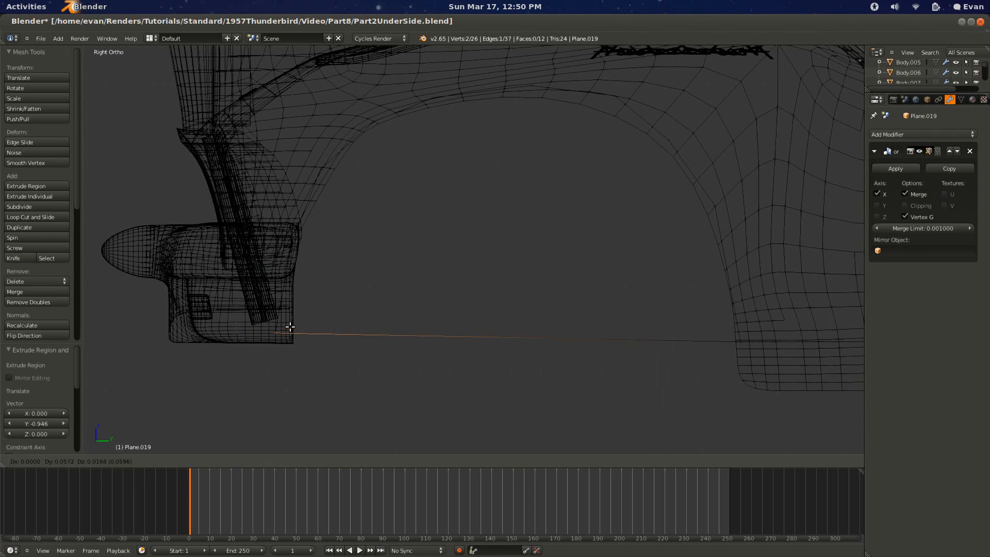
{"action": "left_click", "coordinate": [286, 333]}
Step: Merge the front wheel well's lowest inner front vertex with the floor's front corner by scaling both to 0 and removing doubles
{"action": "middle_click_drag", "start_coordinate": [286, 333], "coordinate": [218, 353]}
{"action": "key", "text": "z"}
{"action": "key", "text": "a"}
{"action": "key", "text": "c"}
{"action": "left_click", "coordinate": [196, 368]}
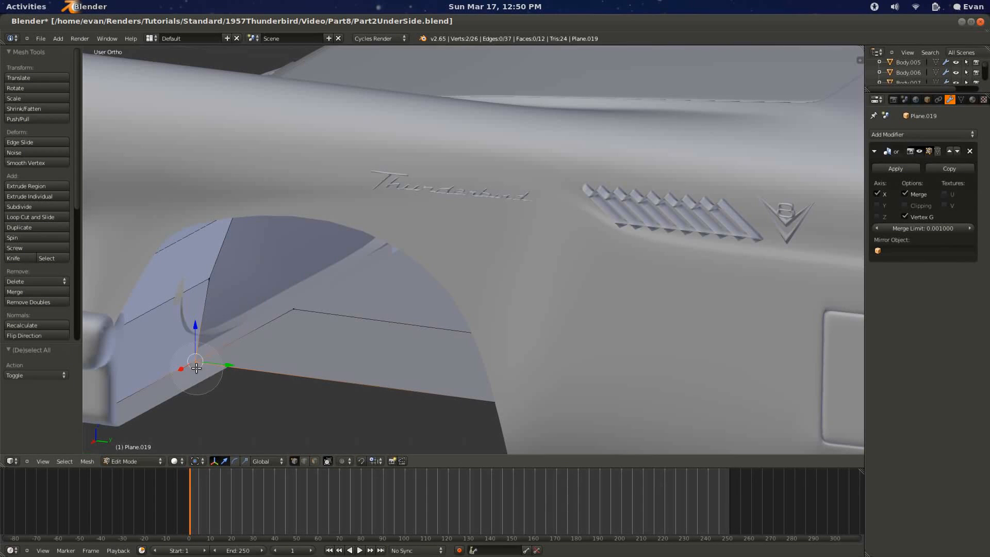
{"action": "key", "text": "s"}
{"action": "key", "text": "0"}
{"action": "key", "text": "Return"}
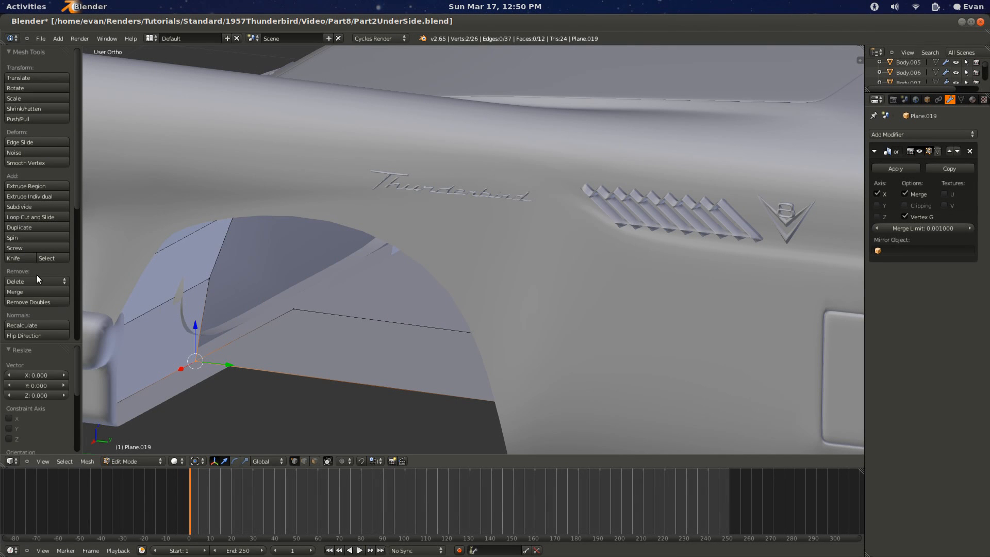
{"action": "left_click", "coordinate": [28, 302]}
Step: Snap the 3D cursor midway between the two opposite vertices on the front wheel well's inner rim
{"action": "middle_click_drag", "start_coordinate": [305, 304], "coordinate": [195, 323]}
{"action": "middle_click_drag", "start_coordinate": [223, 242], "coordinate": [656, 208]}
{"action": "key", "text": "shift+s"}
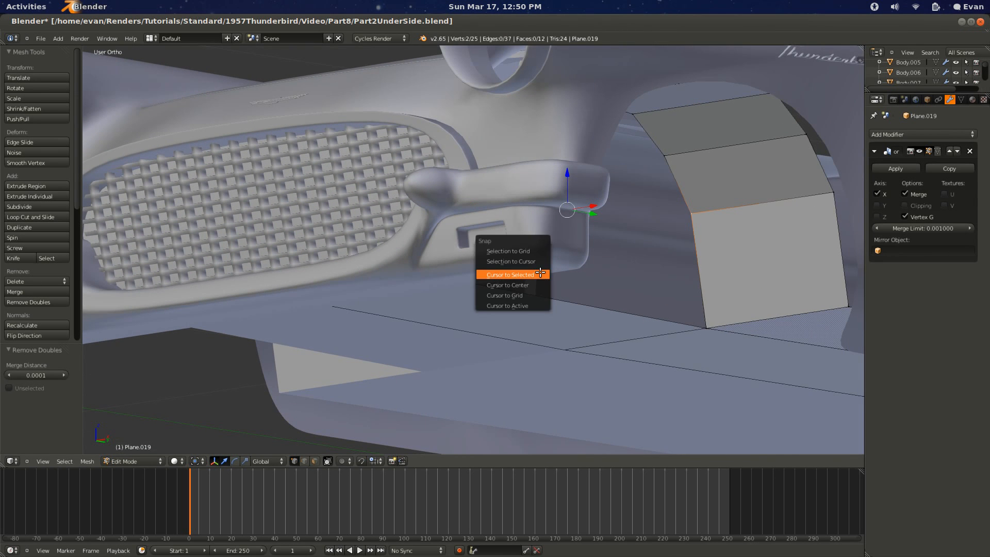
{"action": "left_click", "coordinate": [540, 272]}
{"action": "middle_click_drag", "start_coordinate": [559, 277], "coordinate": [384, 87]}
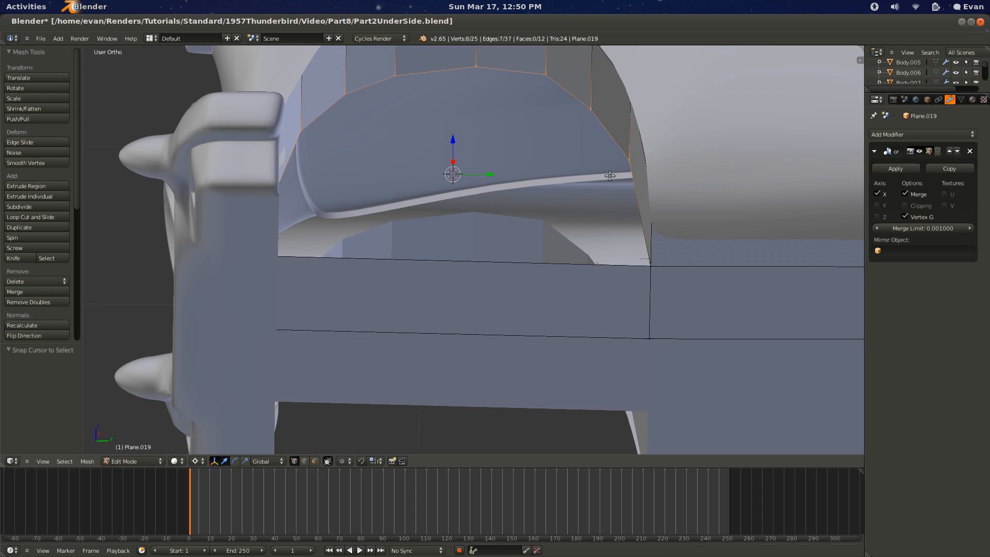
Step: Extrude the front wheel well's inner rim, scale it to 0 at the 3D cursor and remove doubles to close the inner side
{"action": "middle_click_drag", "start_coordinate": [609, 175], "coordinate": [551, 237]}
{"action": "key", "text": "e"}
{"action": "right_click", "coordinate": [562, 251]}
{"action": "key", "text": "s"}
{"action": "key", "text": "0"}
{"action": "key", "text": "Return"}
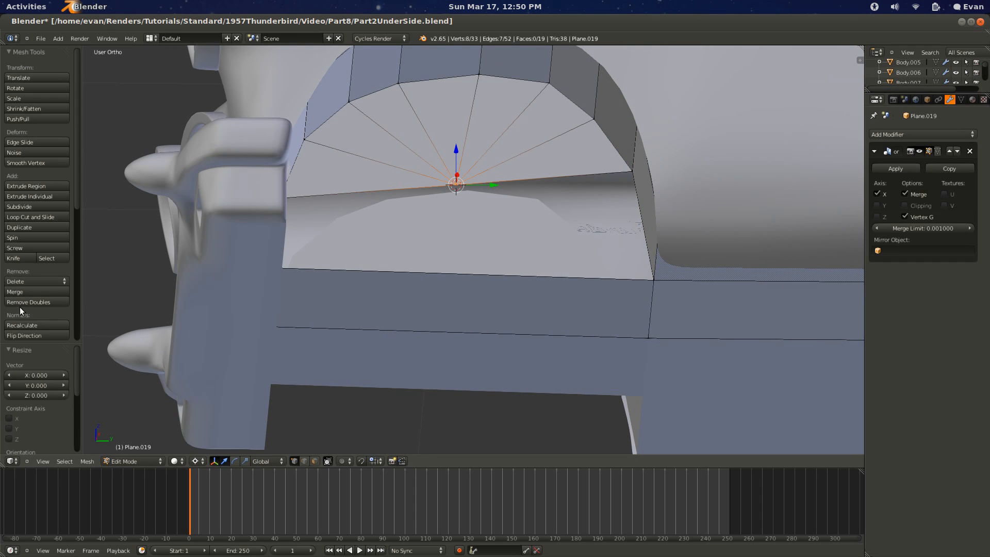
{"action": "left_click", "coordinate": [36, 302]}
Step: Add a centred loop cut across the floor beside the front wheel well and fill the two inner wall faces below the fan
{"action": "middle_click_drag", "start_coordinate": [319, 209], "coordinate": [349, 267]}
{"action": "middle_click_drag", "start_coordinate": [438, 343], "coordinate": [448, 302]}
{"action": "key", "text": "ctrl+r"}
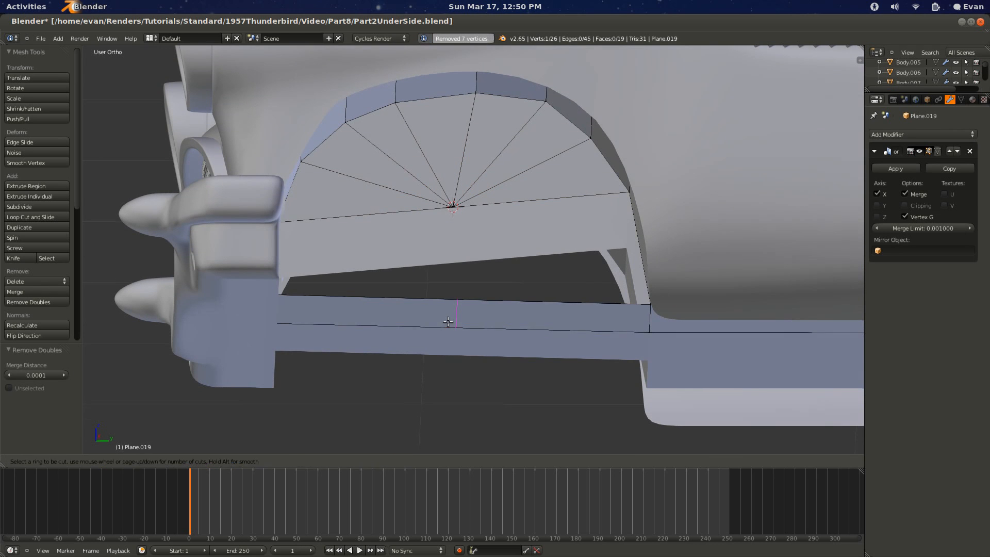
{"action": "left_click", "coordinate": [448, 321]}
{"action": "right_click", "coordinate": [448, 321]}
{"action": "right_click", "coordinate": [452, 207], "text": "shift"}
{"action": "middle_click_drag", "start_coordinate": [452, 207], "coordinate": [562, 205]}
{"action": "right_click", "coordinate": [673, 196], "text": "shift"}
{"action": "key", "text": "f"}
{"action": "middle_click_drag", "start_coordinate": [689, 306], "coordinate": [523, 312]}
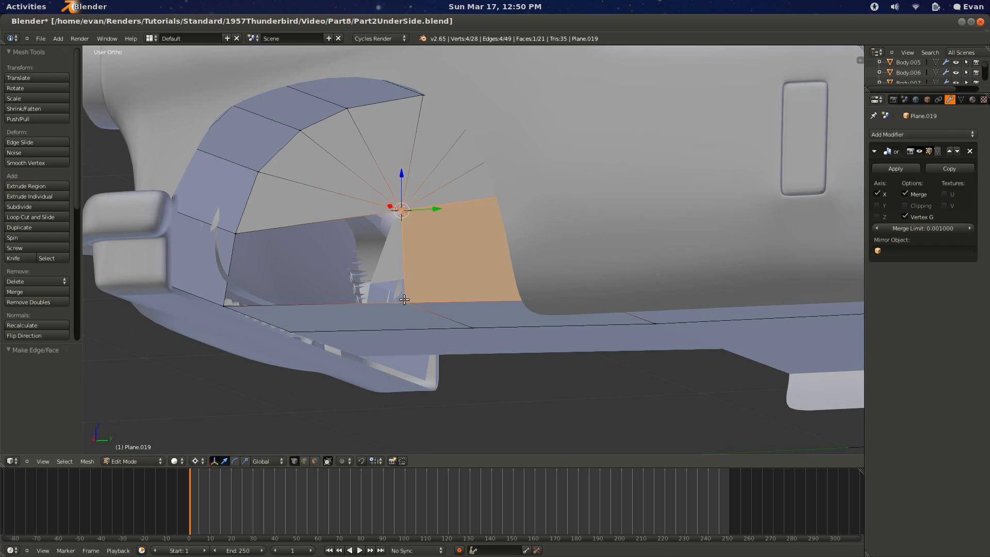
{"action": "key", "text": "f"}
Step: Leave mesh editing and save the file over the existing version
{"action": "key", "text": "Tab"}
{"action": "scroll", "coordinate": [385, 301], "scroll_direction": "down", "scroll_amount": 4}
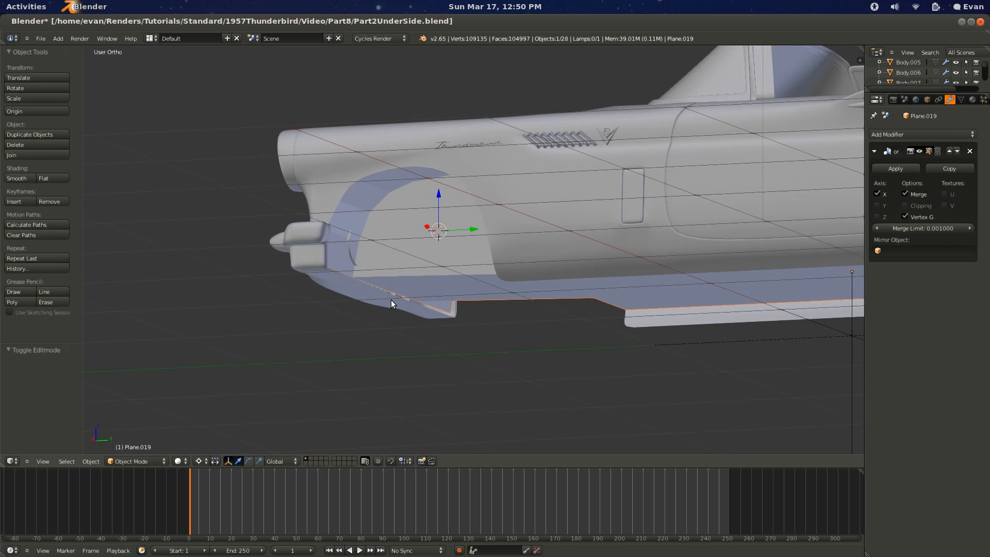
{"action": "middle_click_drag", "start_coordinate": [392, 299], "coordinate": [449, 281]}
{"action": "scroll", "coordinate": [453, 320], "scroll_direction": "up", "scroll_amount": 20, "text": "ctrl"}
{"action": "key", "text": "ctrl+s"}
{"action": "left_click", "coordinate": [453, 319]}
Step: Extrude the inner floor section's rear edge about 0.66 units rearward along Y
{"action": "key", "text": "Tab"}
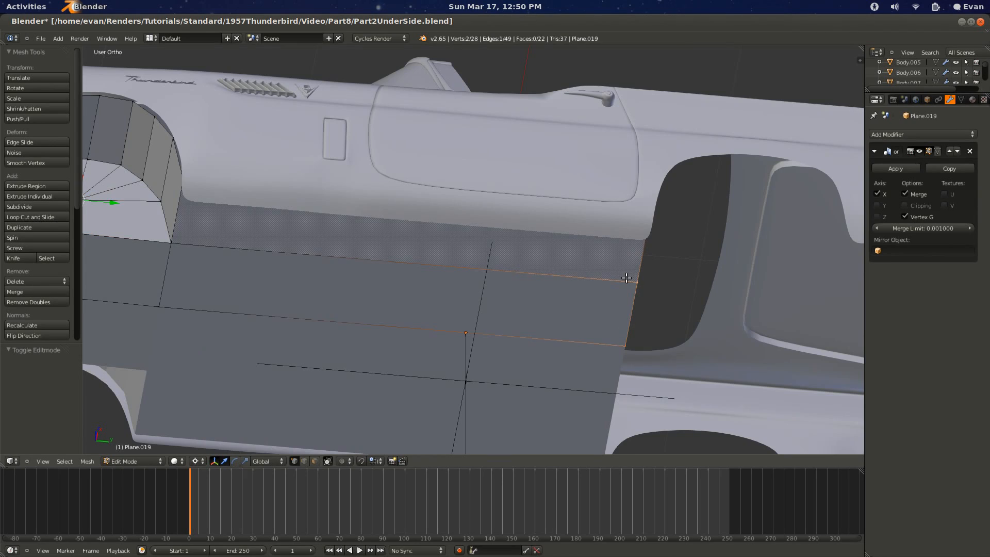
{"action": "key", "text": "KP_7"}
{"action": "key", "text": "z"}
{"action": "scroll", "coordinate": [487, 257], "scroll_direction": "up", "scroll_amount": 13, "text": "shift"}
{"action": "key", "text": "e"}
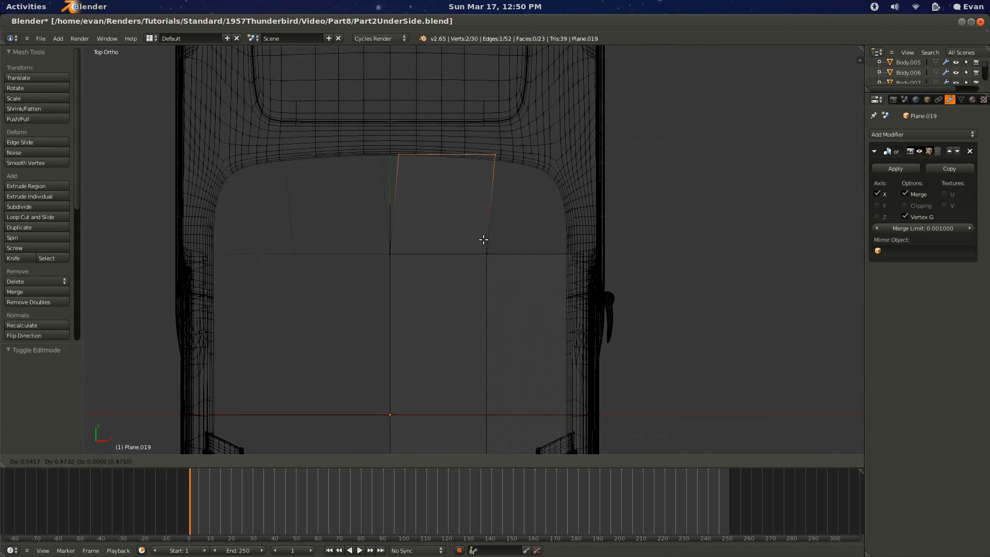
{"action": "left_click", "coordinate": [474, 206]}
Step: Move the rear floor edge about 0.34 units further back, then extrude it about 0.67 back and 0.07 up toward the rear bumper
{"action": "middle_click_drag", "start_coordinate": [475, 206], "coordinate": [477, 292]}
{"action": "key", "text": "KP_3"}
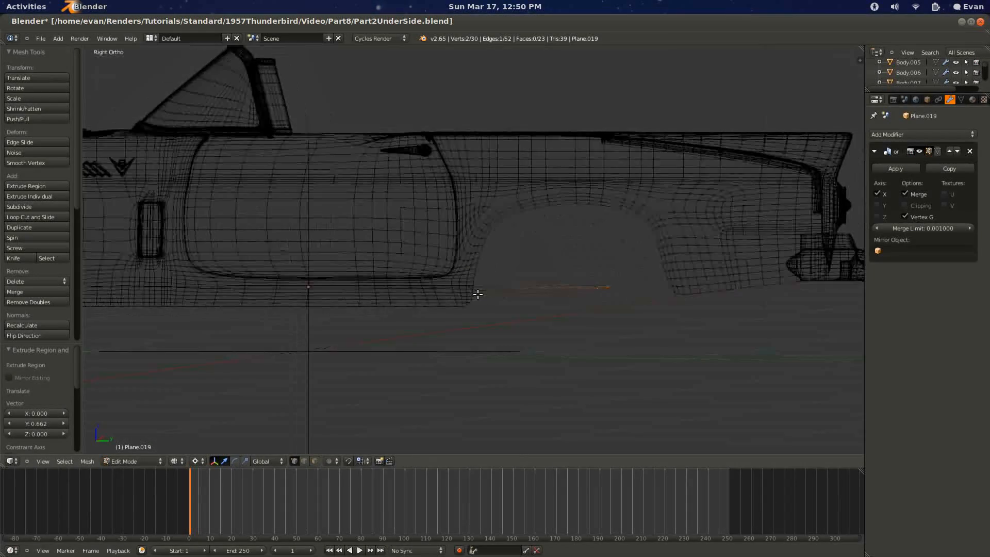
{"action": "key", "text": "g"}
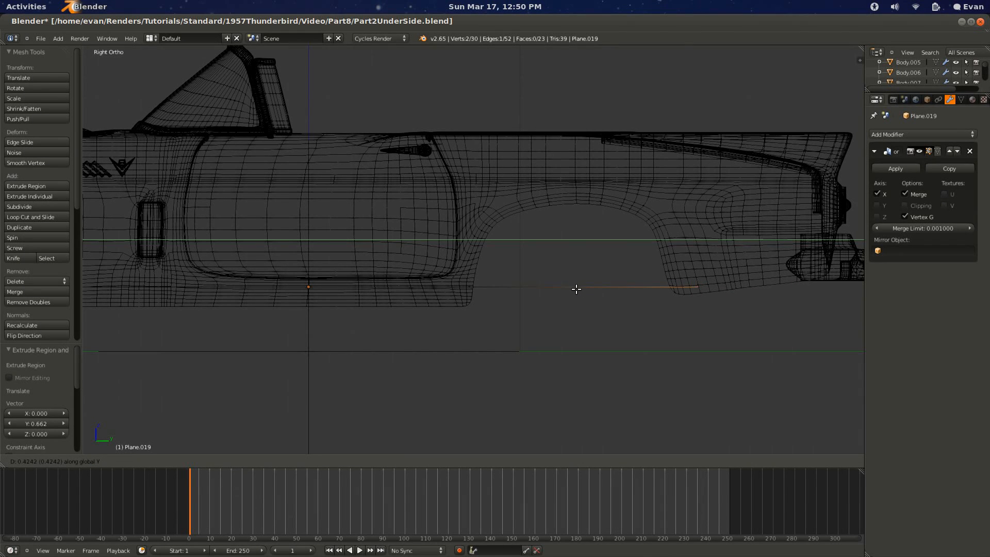
{"action": "left_click", "coordinate": [560, 290]}
{"action": "key", "text": "e"}
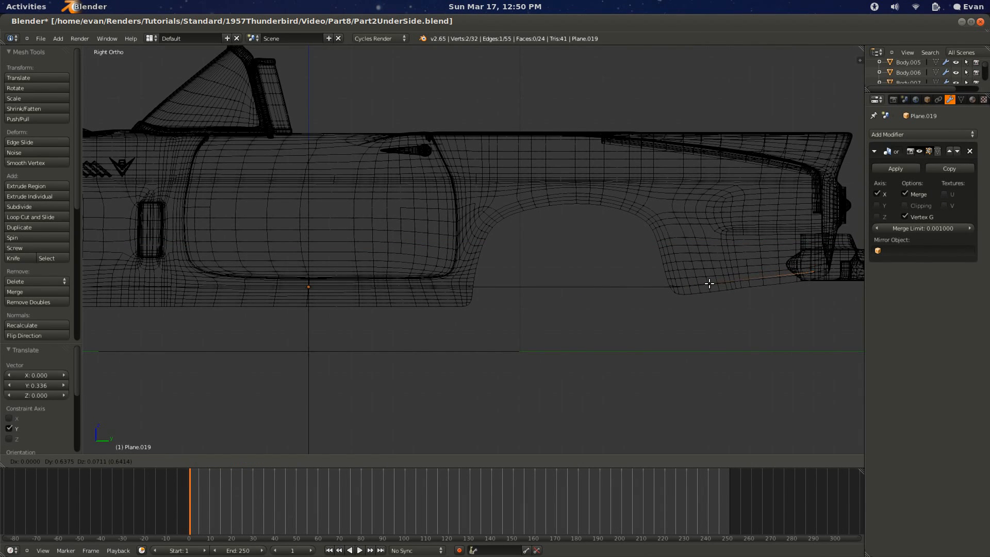
{"action": "left_click", "coordinate": [717, 283]}
Step: Extrude the outer floor section's rear edge in successive segments up and over the rear wheel arch, ending at floor level behind it
{"action": "middle_click_drag", "start_coordinate": [590, 311], "coordinate": [582, 340]}
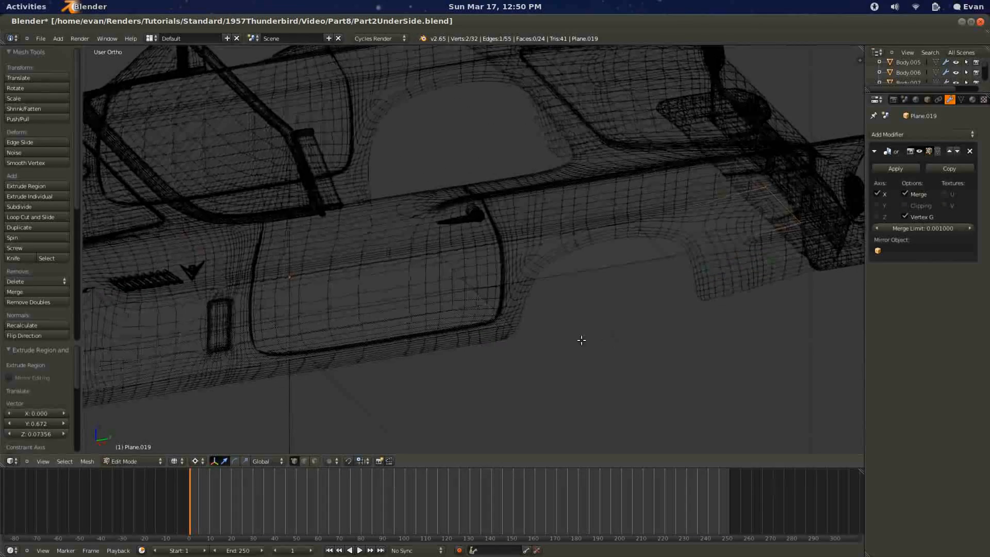
{"action": "key", "text": "KP_1"}
{"action": "key", "text": "KP_3"}
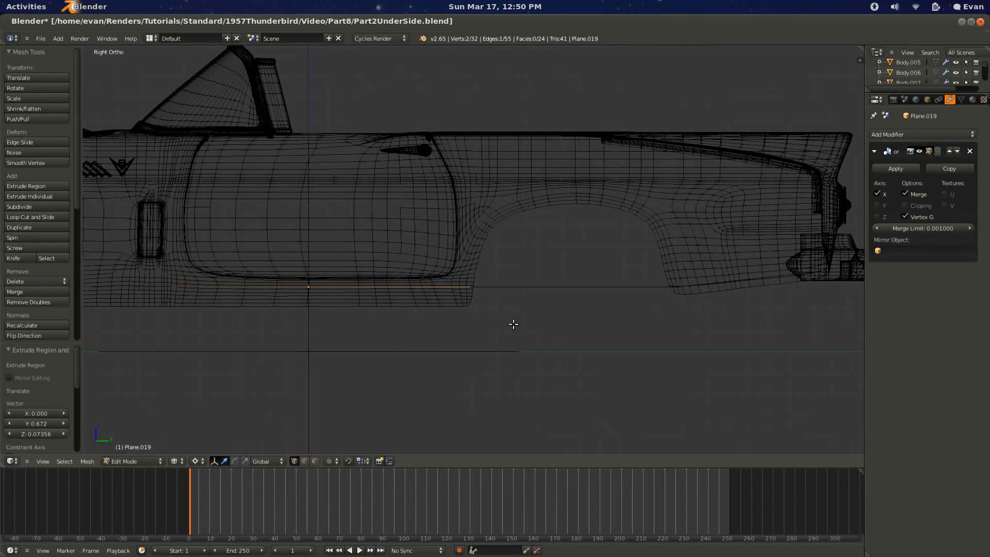
{"action": "key", "text": "e"}
{"action": "left_click", "coordinate": [481, 257]}
{"action": "key", "text": "e"}
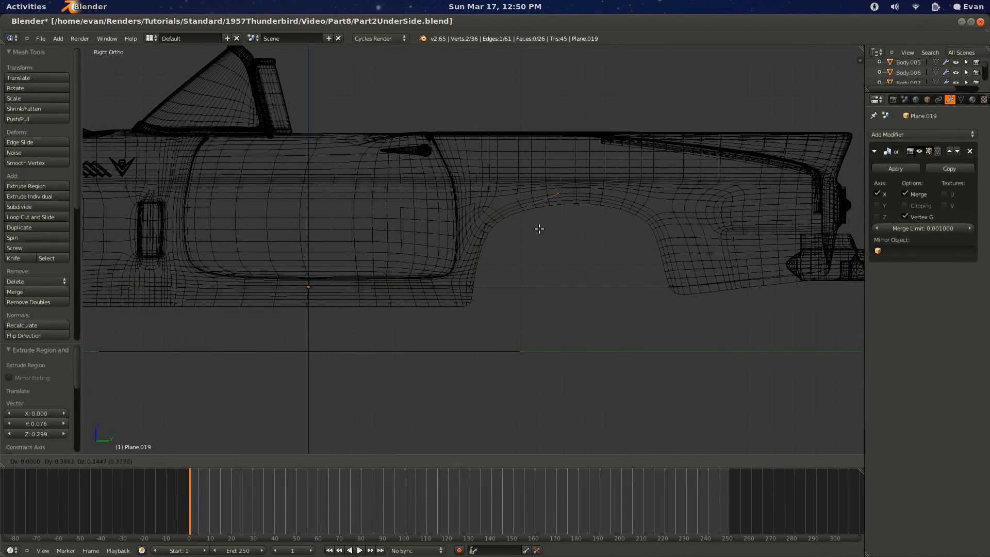
{"action": "left_click", "coordinate": [645, 256]}
{"action": "key", "text": "e"}
{"action": "left_click", "coordinate": [664, 321]}
{"action": "middle_click_drag", "start_coordinate": [664, 321], "coordinate": [705, 273]}
Step: Align the rear wheel well's end vertices with the adjacent inner floor vertices by scaling Y to 0, then shift them slightly rearward
{"action": "key", "text": "KP_7"}
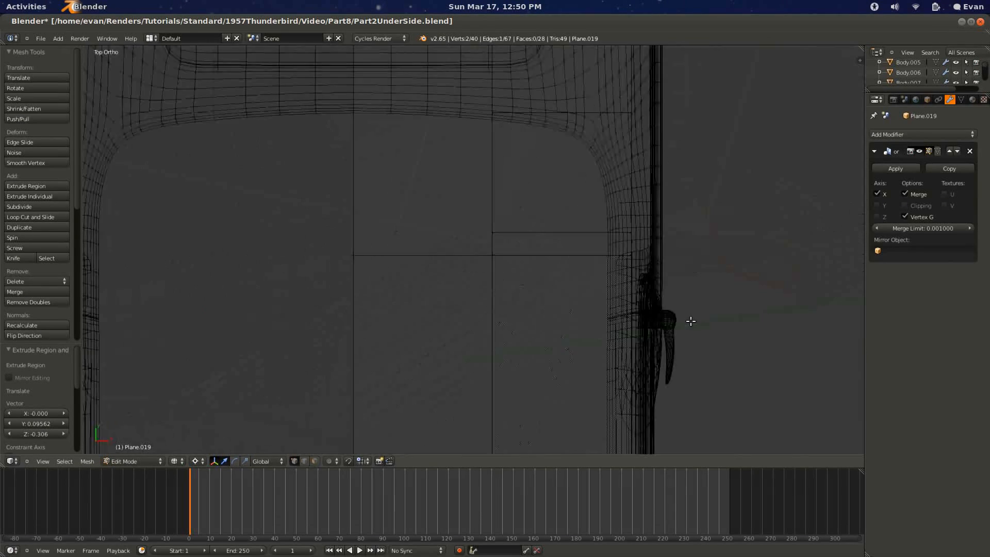
{"action": "scroll", "coordinate": [660, 403], "scroll_direction": "down", "scroll_amount": 8}
{"action": "key", "text": "a"}
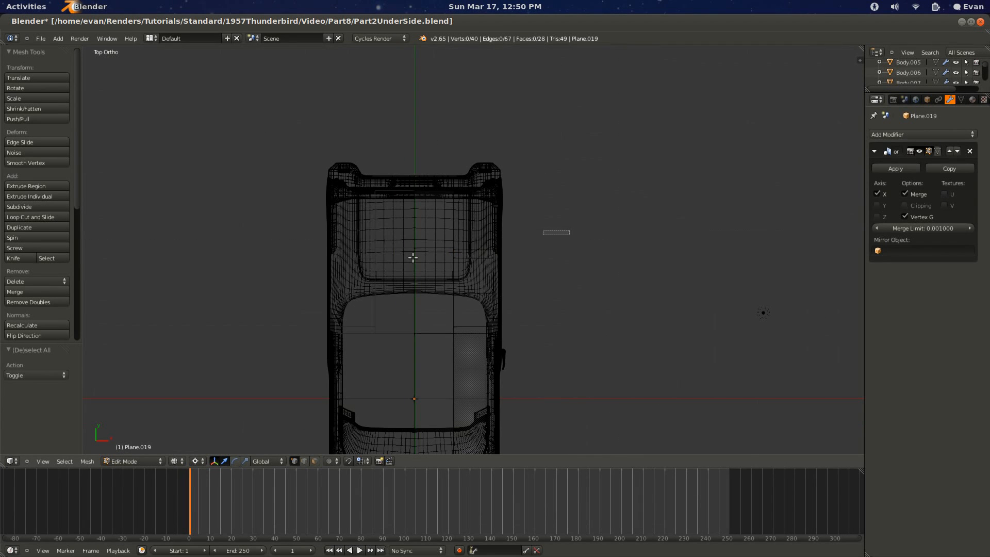
{"action": "left_click_drag", "start_coordinate": [570, 231], "coordinate": [320, 281]}
{"action": "scroll", "coordinate": [328, 270], "scroll_direction": "up", "scroll_amount": 6}
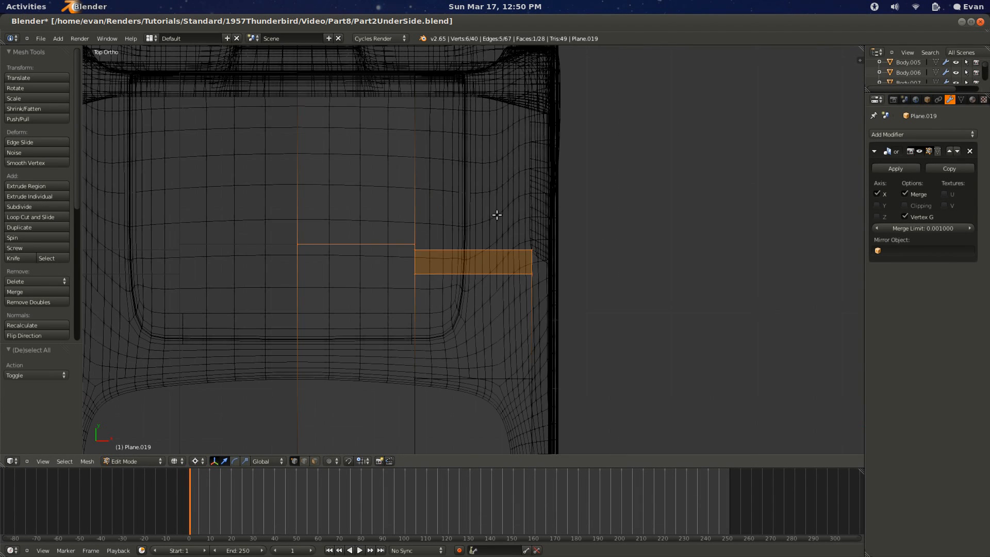
{"action": "left_click_drag", "start_coordinate": [625, 183], "coordinate": [260, 257]}
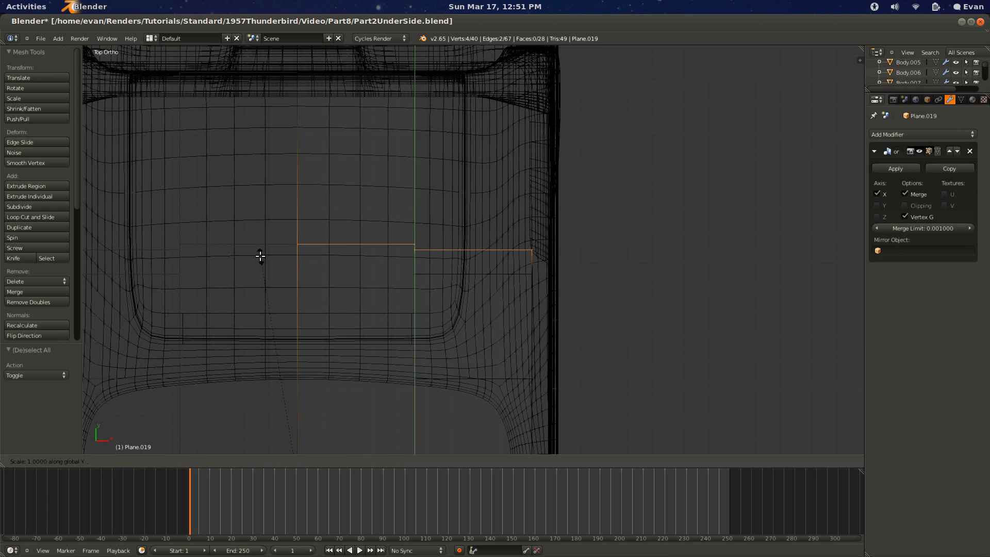
{"action": "scroll", "coordinate": [341, 222], "scroll_direction": "down", "scroll_amount": 6}
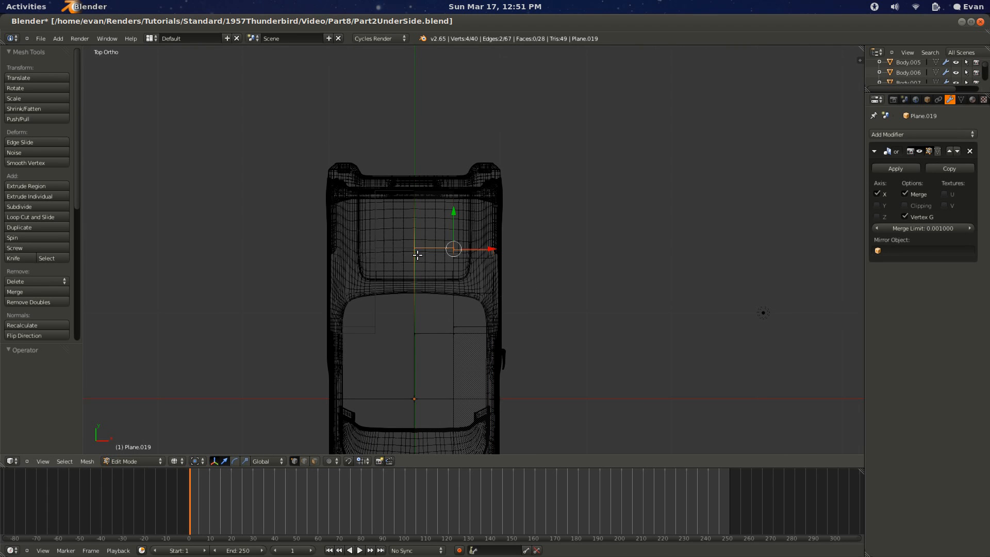
{"action": "scroll", "coordinate": [417, 255], "scroll_direction": "up", "scroll_amount": 6}
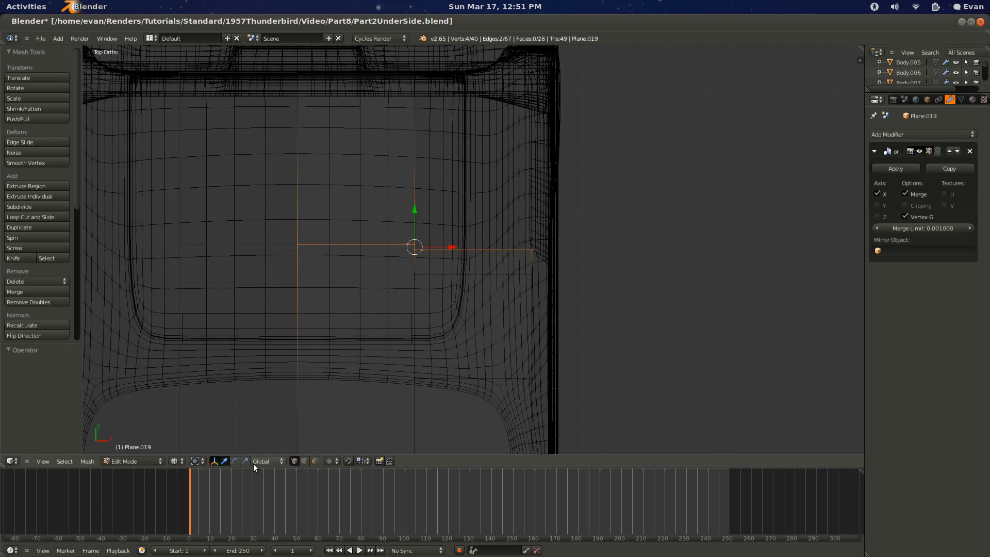
{"action": "key", "text": "s"}
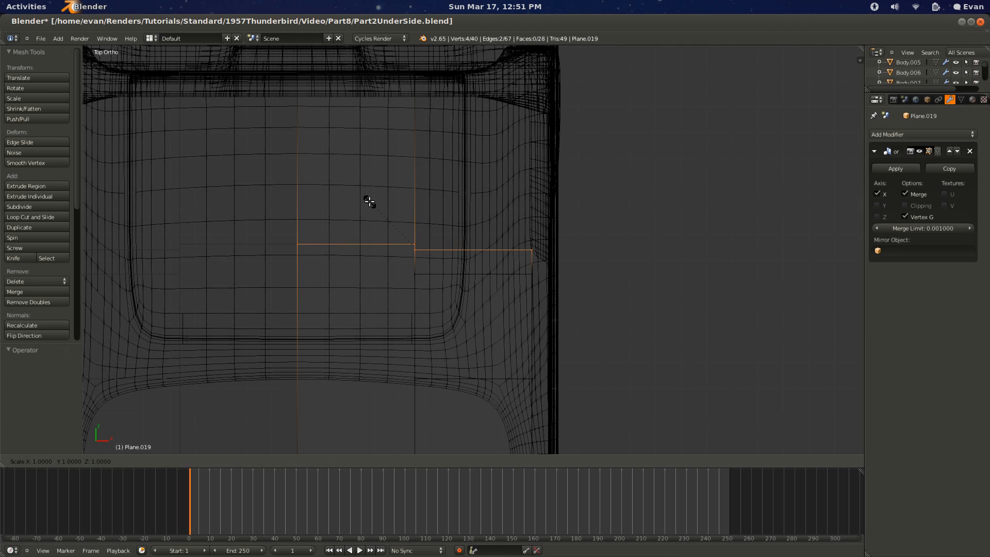
{"action": "key", "text": "Return"}
{"action": "key", "text": "g"}
{"action": "key", "text": "y"}
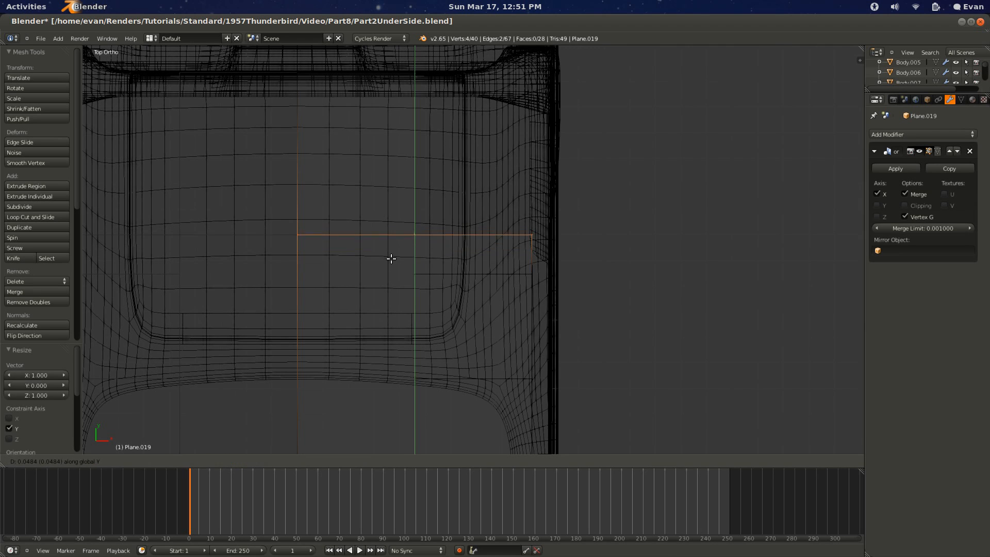
{"action": "left_click", "coordinate": [391, 266]}
Step: Merge the overlapping vertices where the rear wheel well's end meets the inner floor by removing doubles
{"action": "key", "text": "a"}
{"action": "scroll", "coordinate": [330, 252], "scroll_direction": "up", "scroll_amount": 3}
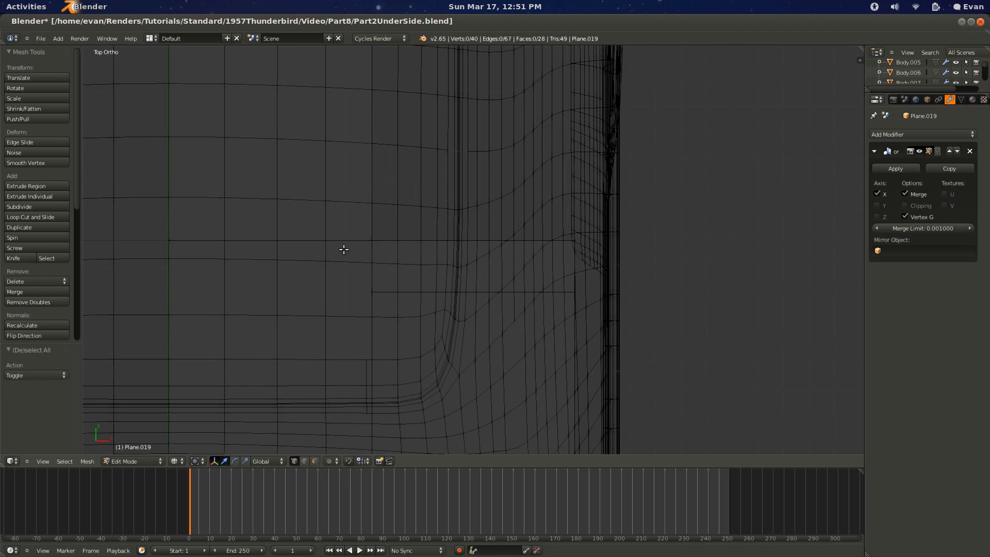
{"action": "key", "text": "c"}
{"action": "left_click", "coordinate": [352, 238]}
{"action": "right_click", "coordinate": [352, 238]}
{"action": "left_click", "coordinate": [49, 301]}
Step: Add a loop cut to the rear wheel well's upper rear segment and move it outward to match the arch
{"action": "mouse_move", "coordinate": [398, 316]}
{"action": "middle_mouse_down"}
{"action": "mouse_move", "coordinate": [371, 327]}
{"action": "mouse_move", "coordinate": [437, 287]}
{"action": "mouse_move", "coordinate": [440, 262]}
{"action": "mouse_move", "coordinate": [356, 256]}
{"action": "middle_mouse_up"}
{"action": "key", "text": "z"}
{"action": "key", "text": "KP_3"}
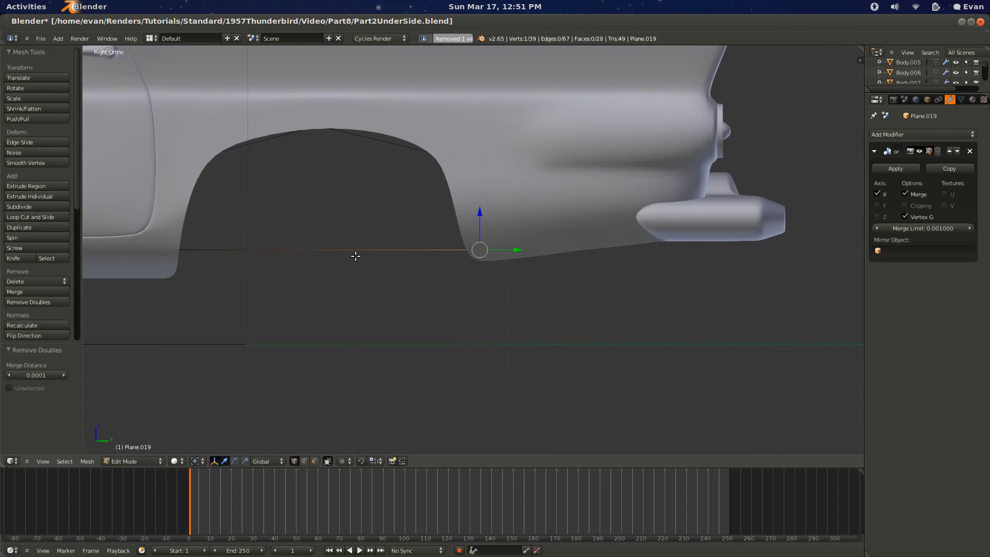
{"action": "scroll", "coordinate": [361, 255], "scroll_direction": "up", "scroll_amount": 4}
{"action": "key", "text": "z"}
{"action": "key", "text": "ctrl+r"}
{"action": "double_click", "coordinate": [502, 204]}
{"action": "key", "text": "g"}
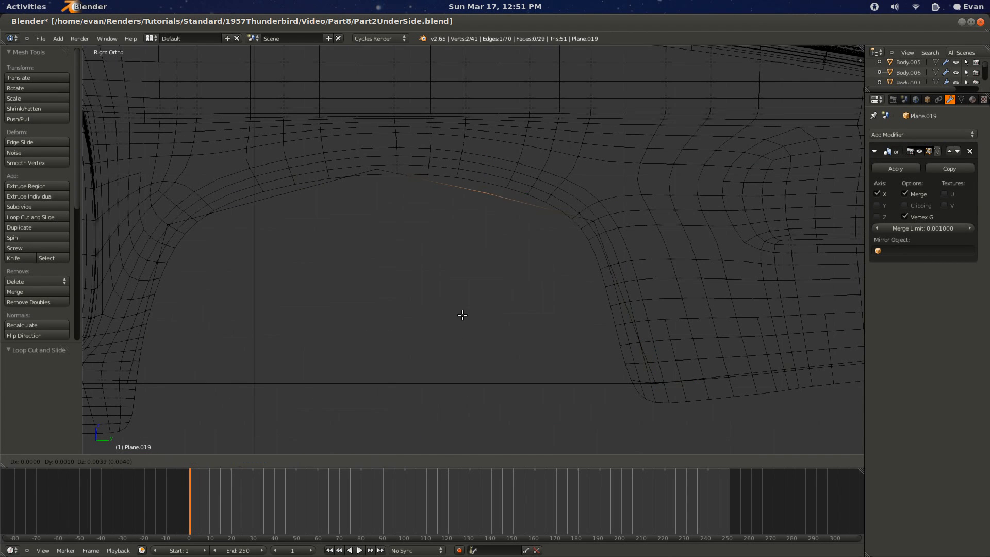
{"action": "left_click", "coordinate": [486, 307]}
Step: Add a loop cut to the rear wheel well's upper front segment and raise it to follow the arch
{"action": "key", "text": "ctrl+r"}
{"action": "double_click", "coordinate": [246, 221]}
{"action": "key", "text": "g"}
{"action": "left_click", "coordinate": [364, 262]}
Step: Reposition the rear wheel well's top centre edge and upper rear corner edge just outside the arch opening
{"action": "key", "text": "a"}
{"action": "right_click", "coordinate": [380, 174]}
{"action": "key", "text": "g"}
{"action": "left_click", "coordinate": [451, 275]}
{"action": "key", "text": "a"}
{"action": "right_click", "coordinate": [581, 231]}
{"action": "key", "text": "g"}
{"action": "left_click", "coordinate": [582, 290]}
{"action": "key", "text": "a"}
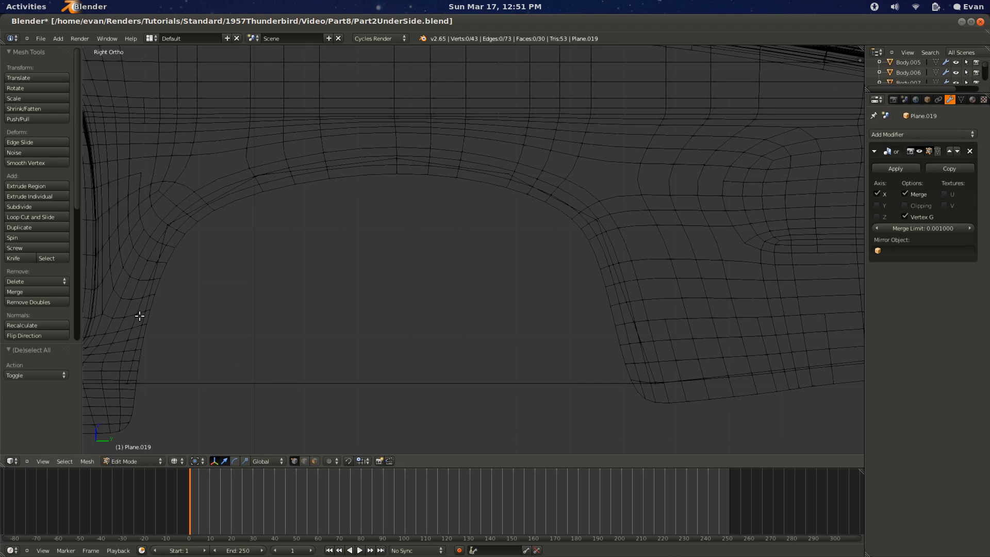
Step: Snap the 3D cursor midway between the front and rear upper corner vertices on the rear wheel well's inner rim
{"action": "key", "text": "z"}
{"action": "mouse_move", "coordinate": [150, 273]}
{"action": "middle_mouse_down"}
{"action": "mouse_move", "coordinate": [222, 284]}
{"action": "mouse_move", "coordinate": [504, 265]}
{"action": "mouse_move", "coordinate": [495, 289]}
{"action": "mouse_move", "coordinate": [397, 323]}
{"action": "mouse_move", "coordinate": [378, 302]}
{"action": "middle_mouse_up"}
{"action": "right_click", "coordinate": [504, 266], "text": "shift"}
{"action": "key", "text": "shift+s"}
{"action": "left_click", "coordinate": [396, 323]}
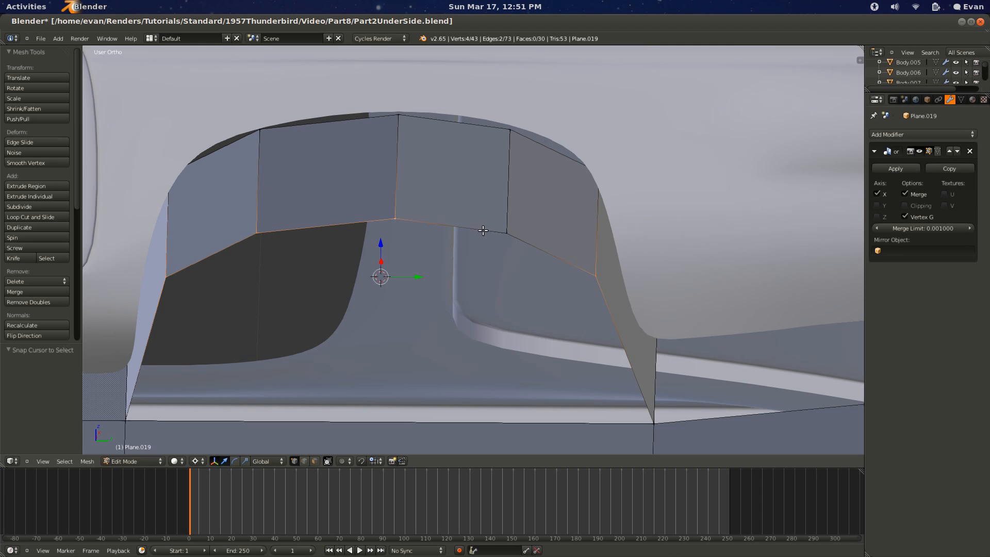
Step: Extrude the rear wheel well's upper inner rim, scale it to 0 at the 3D cursor and remove doubles to form a fan
{"action": "key", "text": "e"}
{"action": "right_click", "coordinate": [537, 291]}
{"action": "key", "text": "s"}
{"action": "key", "text": "z"}
{"action": "key", "text": "0"}
{"action": "key", "text": "Return"}
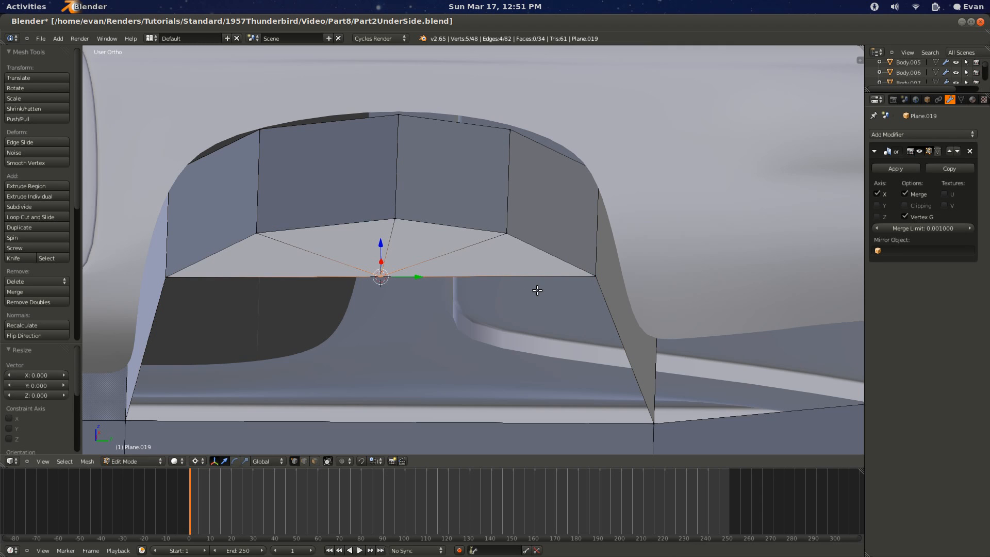
{"action": "left_click", "coordinate": [33, 299]}
{"action": "middle_click_drag", "start_coordinate": [411, 351], "coordinate": [403, 330]}
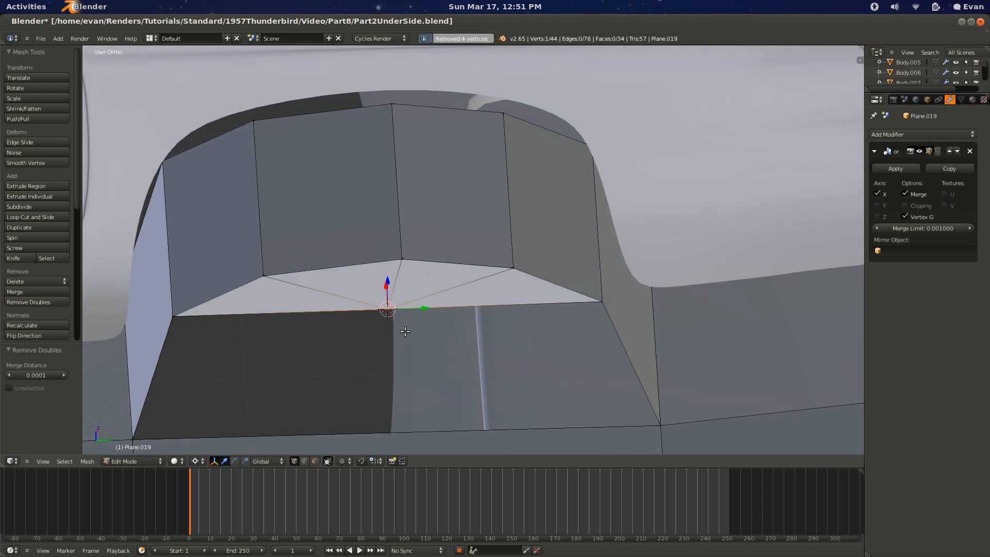
Step: Add a centred loop cut through the floor beside the rear wheel well and fill the two open inner-wall faces
{"action": "scroll", "coordinate": [402, 330], "scroll_direction": "down", "scroll_amount": 3}
{"action": "key", "text": "ctrl+r"}
{"action": "left_click", "coordinate": [432, 363]}
{"action": "right_click", "coordinate": [432, 363]}
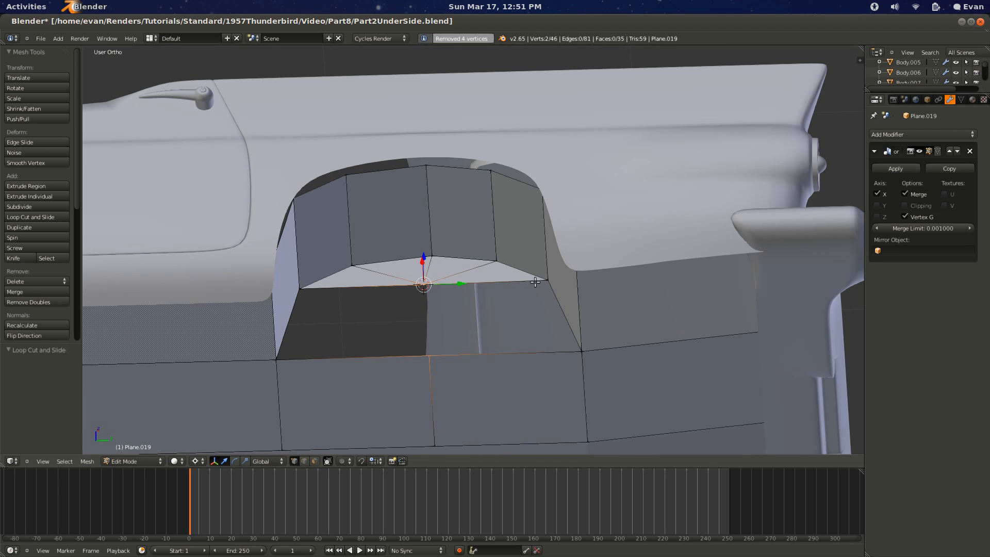
{"action": "right_click", "coordinate": [580, 350], "text": "shift"}
{"action": "key", "text": "f"}
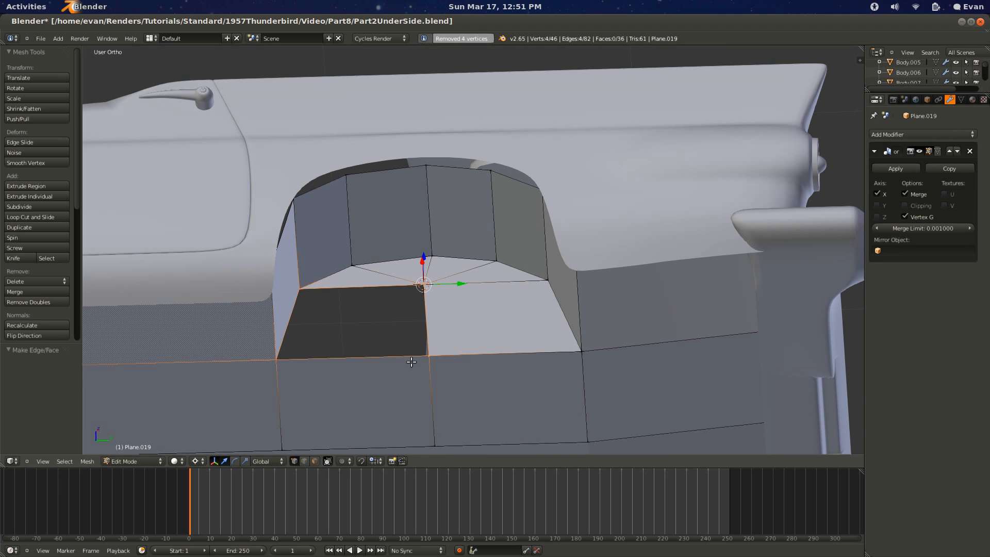
{"action": "key", "text": "f"}
{"action": "scroll", "coordinate": [411, 362], "scroll_direction": "down", "scroll_amount": 3}
{"action": "key", "text": "Tab"}
{"action": "middle_click_drag", "start_coordinate": [411, 362], "coordinate": [324, 322]}
{"action": "key", "text": "Tab"}
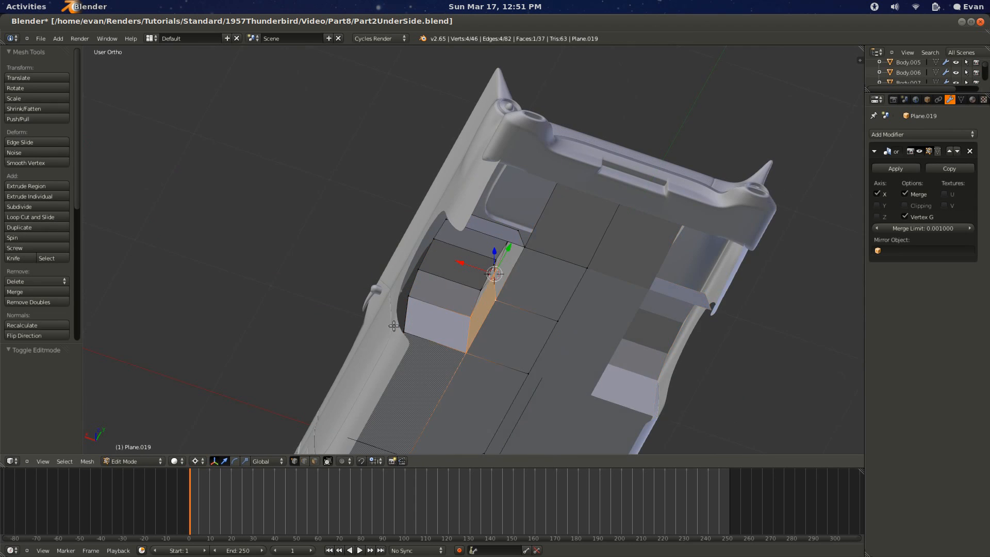
Step: Move the rear wheel well's outer rim vertices to fit the body's arch opening
{"action": "scroll", "coordinate": [394, 325], "scroll_direction": "up", "scroll_amount": 2}
{"action": "right_click", "coordinate": [385, 307]}
{"action": "middle_click_drag", "start_coordinate": [396, 301], "coordinate": [407, 274]}
{"action": "right_click", "coordinate": [414, 248], "text": "shift"}
{"action": "middle_click_drag", "start_coordinate": [455, 224], "coordinate": [533, 232]}
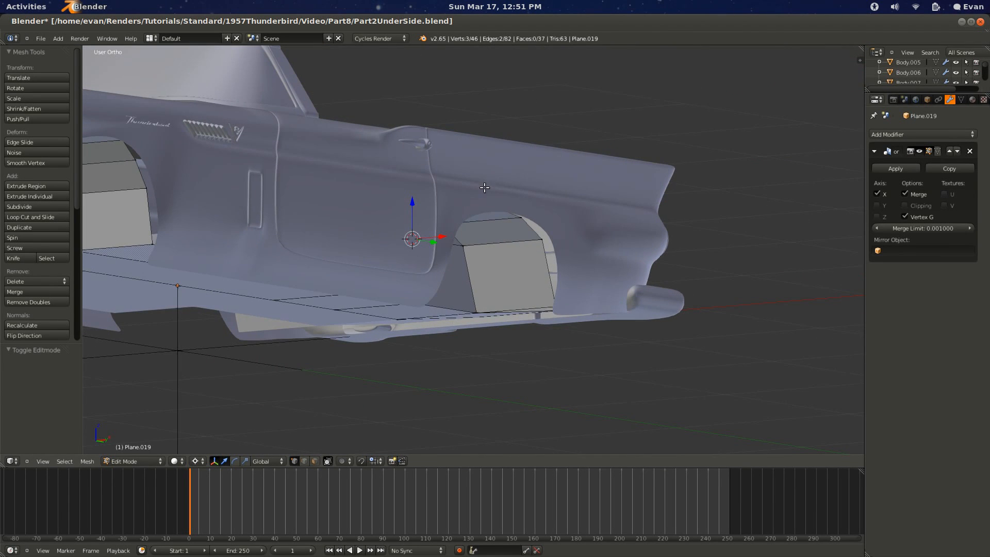
{"action": "middle_click_drag", "start_coordinate": [485, 188], "coordinate": [341, 413]}
{"action": "right_click", "coordinate": [533, 254], "text": "shift"}
{"action": "key", "text": "g"}
{"action": "left_click", "coordinate": [467, 294]}
{"action": "scroll", "coordinate": [466, 294], "scroll_direction": "down", "scroll_amount": 4}
{"action": "key", "text": "Tab"}
{"action": "scroll", "coordinate": [379, 332], "scroll_direction": "down", "scroll_amount": 2}
{"action": "middle_click_drag", "start_coordinate": [354, 364], "coordinate": [360, 345]}
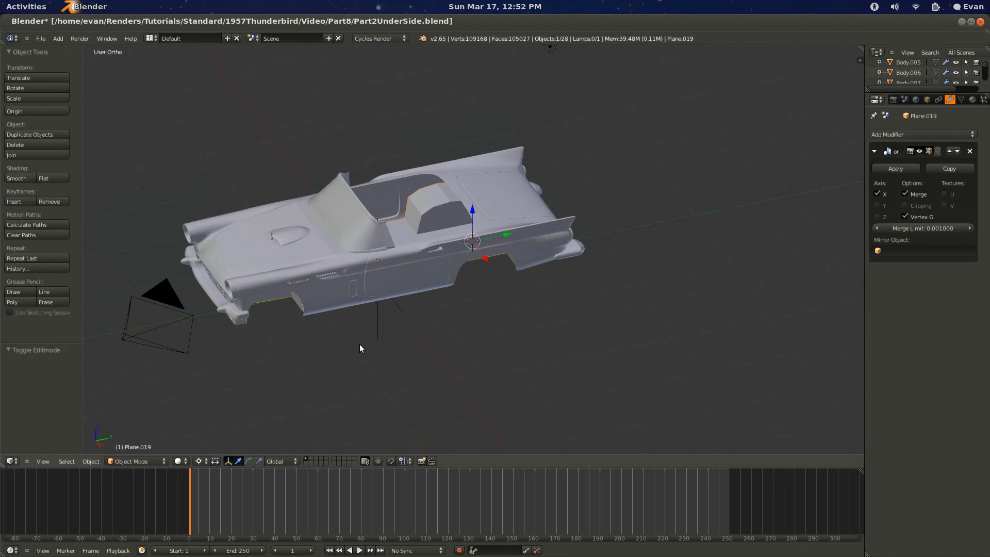
Step: Circle-select the front wheel well's outer rim vertices and move them 0.0317 along X towards the fender
{"action": "middle_click_drag", "start_coordinate": [232, 341], "coordinate": [361, 312], "text": "shift"}
{"action": "middle_click_drag", "start_coordinate": [361, 313], "coordinate": [450, 193]}
{"action": "scroll", "coordinate": [384, 236], "scroll_direction": "up", "scroll_amount": 4}
{"action": "key", "text": "Tab"}
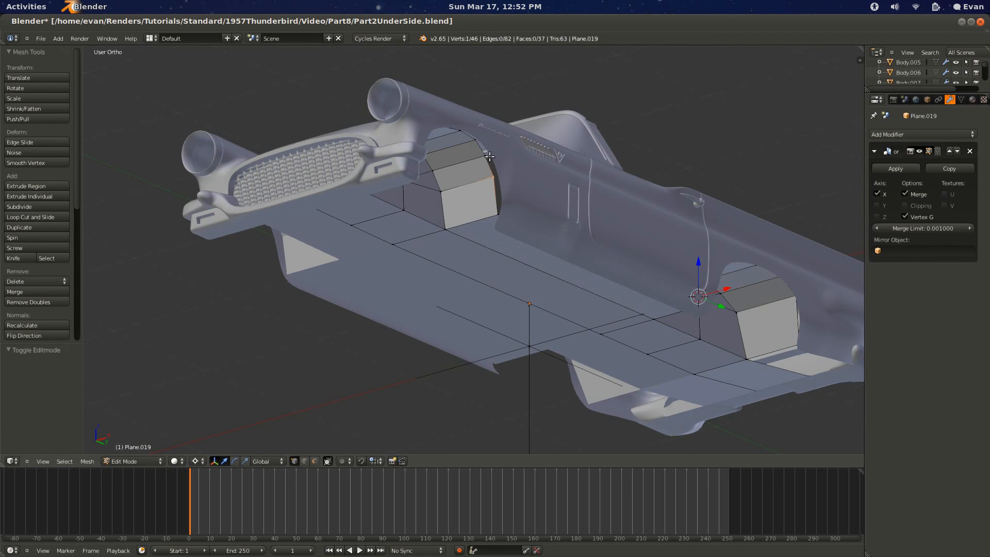
{"action": "key", "text": "z"}
{"action": "key", "text": "c"}
{"action": "middle_click", "coordinate": [499, 233]}
{"action": "mouse_move", "coordinate": [691, 297]}
{"action": "middle_mouse_down"}
{"action": "mouse_move", "coordinate": [758, 283]}
{"action": "mouse_move", "coordinate": [714, 261]}
{"action": "mouse_move", "coordinate": [770, 356]}
{"action": "middle_mouse_up"}
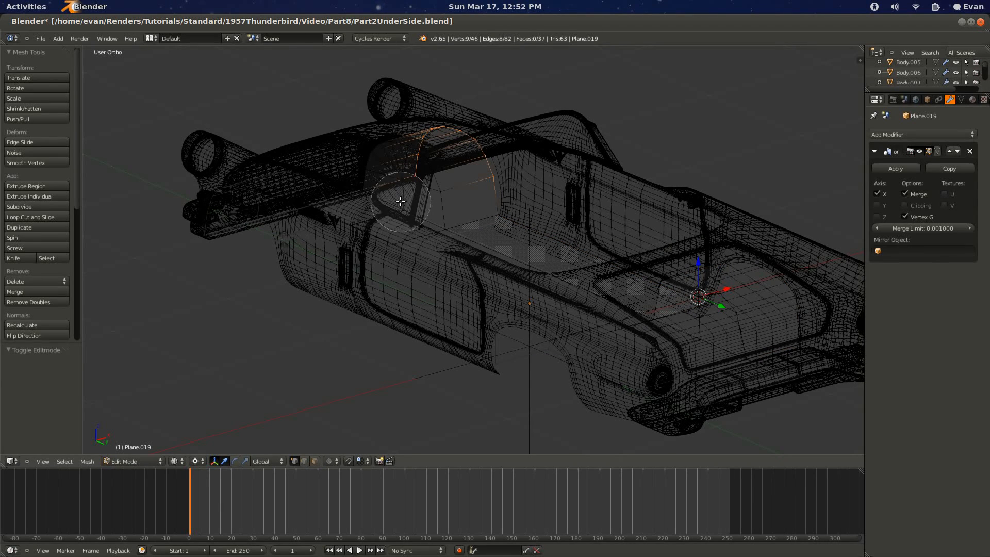
{"action": "right_click", "coordinate": [400, 202]}
{"action": "middle_click_drag", "start_coordinate": [363, 221], "coordinate": [390, 214]}
{"action": "key", "text": "c"}
{"action": "middle_click", "coordinate": [471, 187]}
{"action": "right_click", "coordinate": [471, 189]}
{"action": "middle_click_drag", "start_coordinate": [477, 232], "coordinate": [433, 279]}
{"action": "key", "text": "g"}
{"action": "key", "text": "x"}
{"action": "left_click", "coordinate": [470, 215]}
{"action": "key", "text": "z"}
{"action": "scroll", "coordinate": [433, 279], "scroll_direction": "up", "scroll_amount": 4}
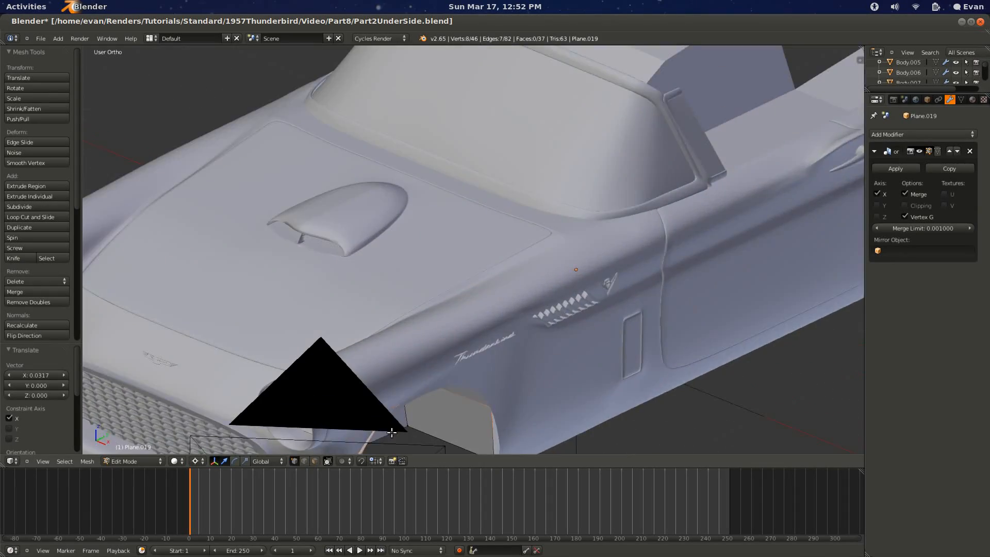
Step: Move four of the front wheel well's outer rim vertices -0.01957 along X, adjust the rim's rear side, and save the file
{"action": "middle_click_drag", "start_coordinate": [393, 433], "coordinate": [403, 388]}
{"action": "key", "text": "z"}
{"action": "middle_click_drag", "start_coordinate": [453, 318], "coordinate": [525, 284]}
{"action": "key", "text": "c"}
{"action": "middle_click_drag", "start_coordinate": [566, 311], "coordinate": [534, 241]}
{"action": "right_click", "coordinate": [535, 241]}
{"action": "middle_click_drag", "start_coordinate": [512, 309], "coordinate": [704, 255]}
{"action": "key", "text": "g"}
{"action": "key", "text": "x"}
{"action": "left_click", "coordinate": [518, 330]}
{"action": "key", "text": "z"}
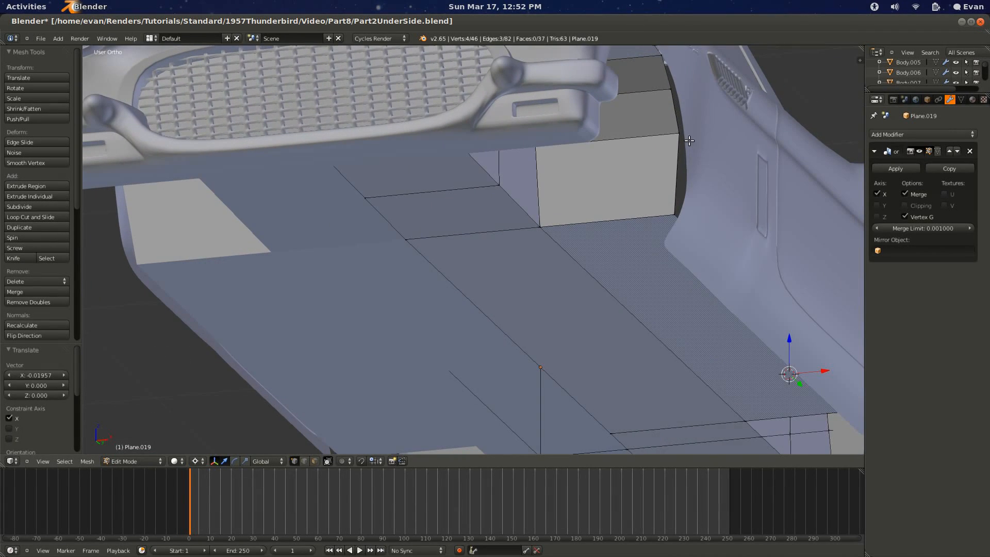
{"action": "key", "text": "g"}
{"action": "left_click", "coordinate": [684, 148]}
{"action": "key", "text": "Tab"}
{"action": "scroll", "coordinate": [593, 249], "scroll_direction": "down", "scroll_amount": 3}
{"action": "key", "text": "ctrl+s"}
Step: Extrude the body's front wheel arch edge loop inward by -0.244 along global X
{"action": "middle_click_drag", "start_coordinate": [593, 249], "coordinate": [581, 262]}
{"action": "left_click", "coordinate": [582, 255]}
{"action": "right_click", "coordinate": [581, 262]}
{"action": "key", "text": "Tab"}
{"action": "scroll", "coordinate": [531, 156], "scroll_direction": "up", "scroll_amount": 3}
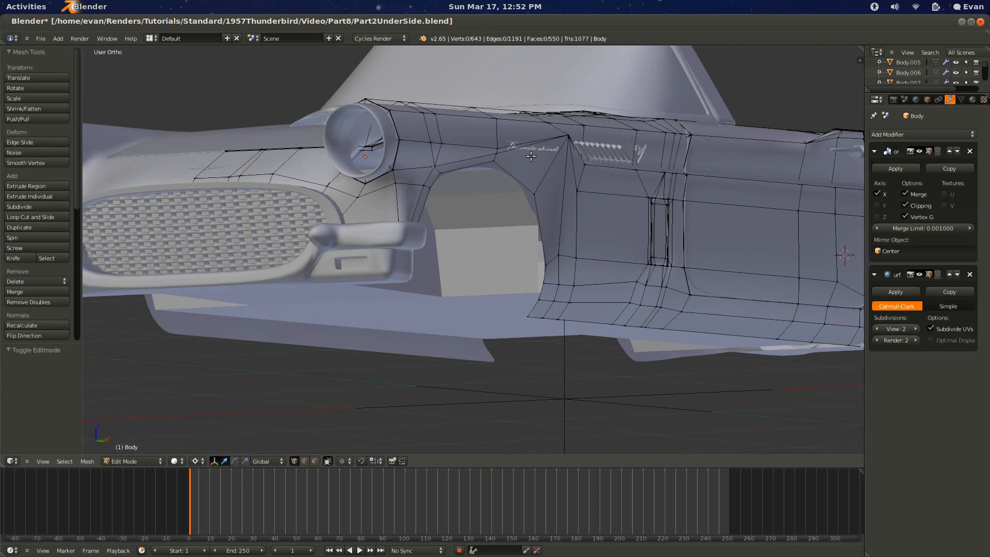
{"action": "right_click", "coordinate": [509, 171], "text": "alt"}
{"action": "scroll", "coordinate": [521, 283], "scroll_direction": "down", "scroll_amount": 3}
{"action": "middle_click_drag", "start_coordinate": [521, 282], "coordinate": [521, 282]}
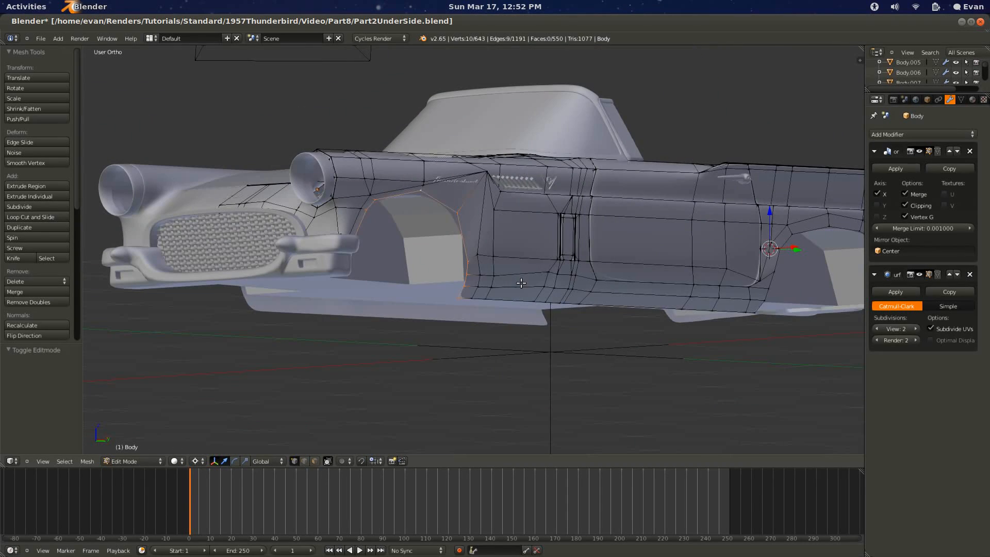
{"action": "scroll", "coordinate": [423, 288], "scroll_direction": "down", "scroll_amount": 3}
{"action": "middle_click_drag", "start_coordinate": [497, 331], "coordinate": [504, 342]}
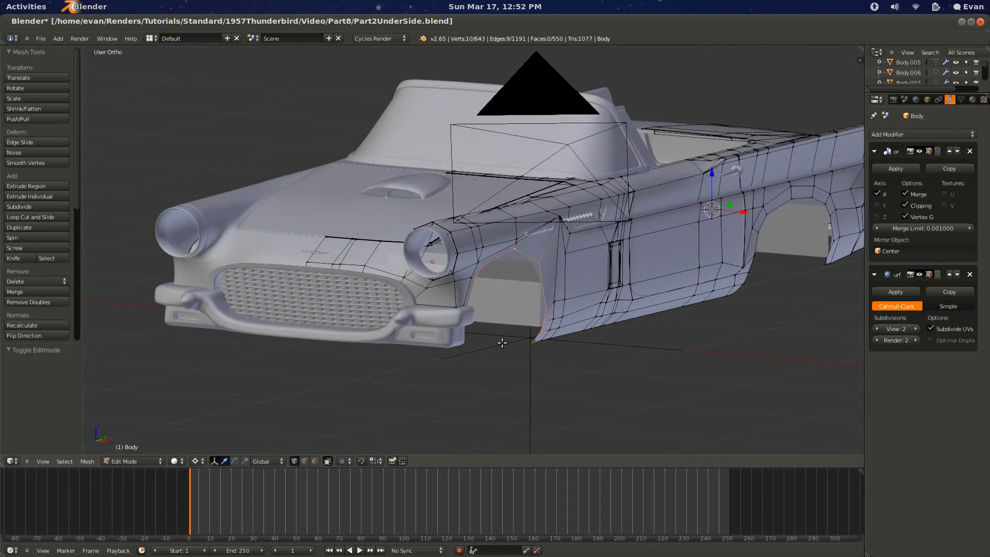
{"action": "key", "text": "e"}
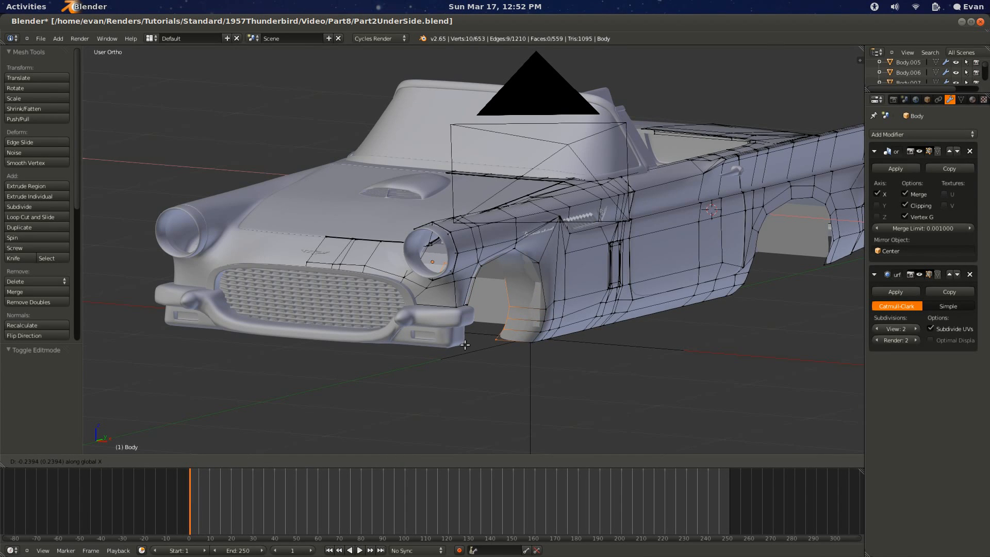
{"action": "left_click", "coordinate": [464, 347]}
Step: Add a loop cut to the extruded front arch lip, slide it against the outer edge, and save the file
{"action": "key", "text": "ctrl+r"}
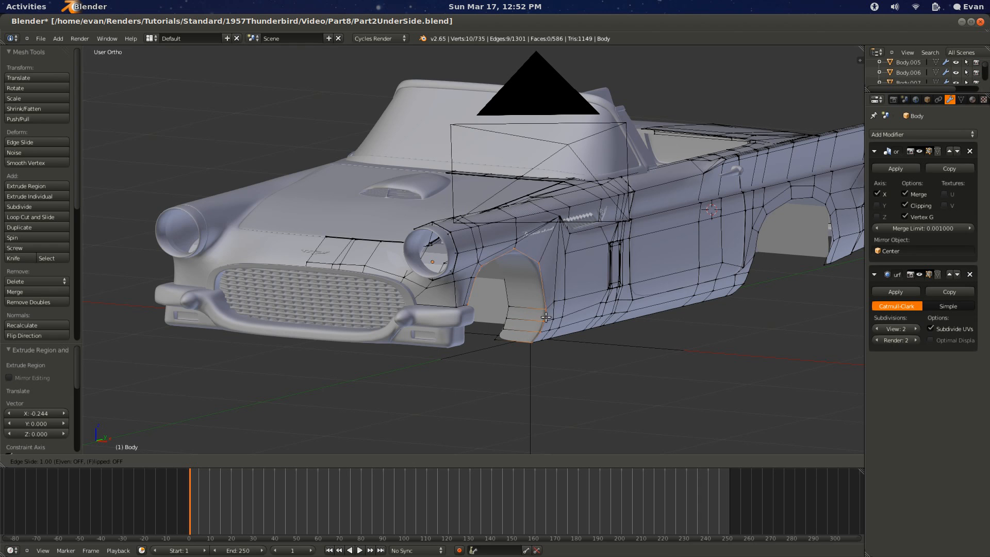
{"action": "left_click", "coordinate": [545, 317]}
{"action": "key", "text": "Tab"}
{"action": "mouse_move", "coordinate": [540, 317]}
{"action": "middle_mouse_down"}
{"action": "mouse_move", "coordinate": [427, 324]}
{"action": "mouse_move", "coordinate": [546, 304]}
{"action": "middle_mouse_up"}
{"action": "key", "text": "ctrl+s"}
Step: Hide the underside mesh and frame the body's rear wheel arch in the right orthographic view
{"action": "scroll", "coordinate": [545, 307], "scroll_direction": "up", "scroll_amount": 12, "text": "ctrl"}
{"action": "scroll", "coordinate": [475, 308], "scroll_direction": "up", "scroll_amount": 1}
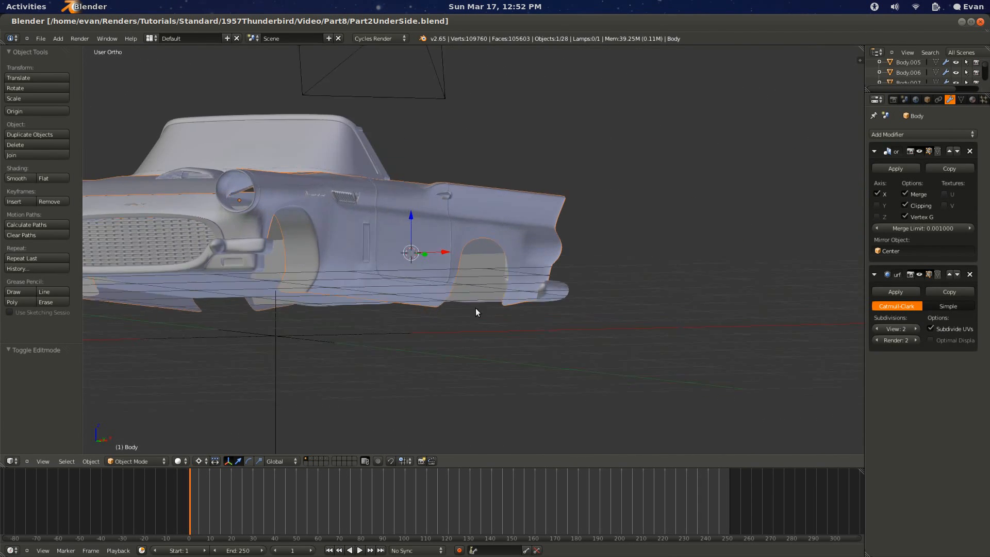
{"action": "middle_click_drag", "start_coordinate": [476, 308], "coordinate": [464, 321]}
{"action": "right_click", "coordinate": [477, 230]}
{"action": "key", "text": "KP_3"}
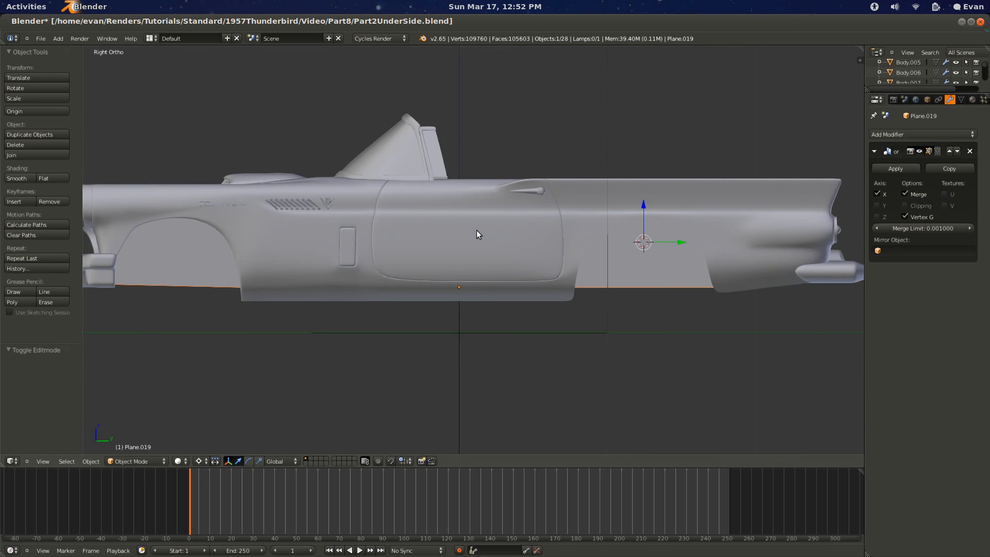
{"action": "key", "text": "KP_Decimal"}
{"action": "key", "text": "Tab"}
{"action": "scroll", "coordinate": [439, 278], "scroll_direction": "down", "scroll_amount": 6, "text": "ctrl"}
{"action": "key", "text": "Tab"}
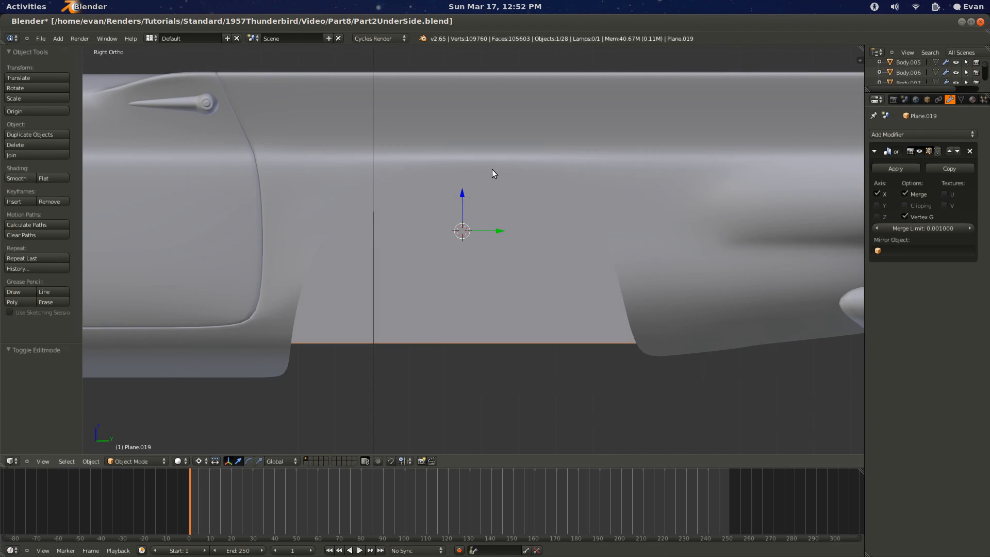
{"action": "right_click", "coordinate": [492, 169]}
{"action": "key", "text": "Tab"}
{"action": "key", "text": "Tab"}
{"action": "key", "text": "h"}
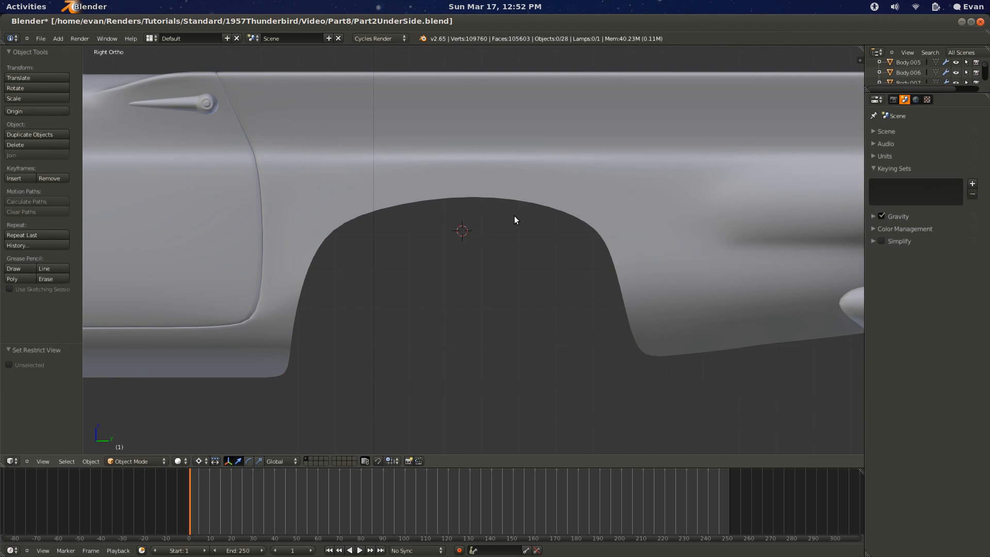
Step: Turn on the background images to show the side blueprint behind the rear wheel arch
{"action": "key", "text": "n"}
{"action": "scroll", "coordinate": [802, 178], "scroll_direction": "up", "scroll_amount": 8}
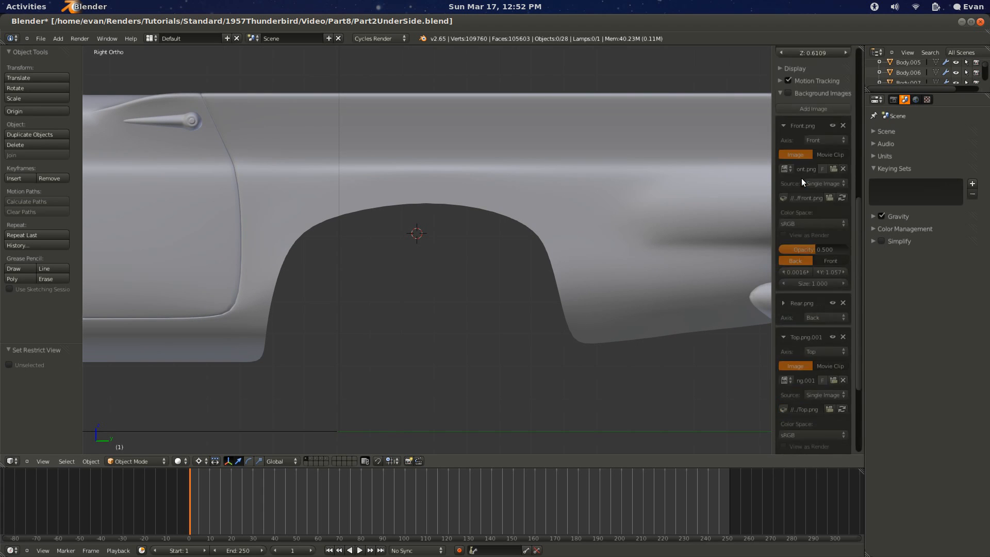
{"action": "left_click", "coordinate": [798, 135]}
{"action": "left_click", "coordinate": [788, 134]}
{"action": "scroll", "coordinate": [454, 243], "scroll_direction": "down", "scroll_amount": 2}
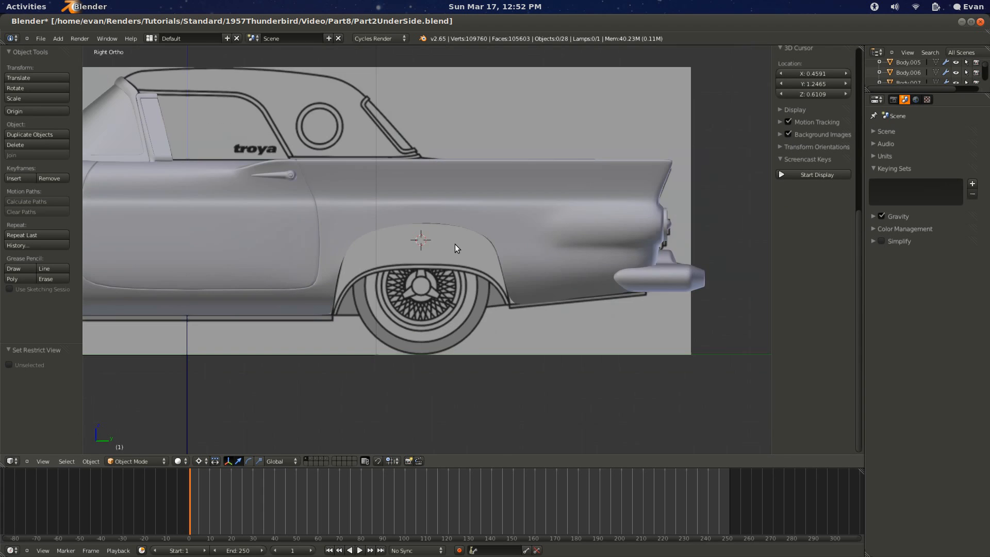
{"action": "scroll", "coordinate": [442, 270], "scroll_direction": "up", "scroll_amount": 4}
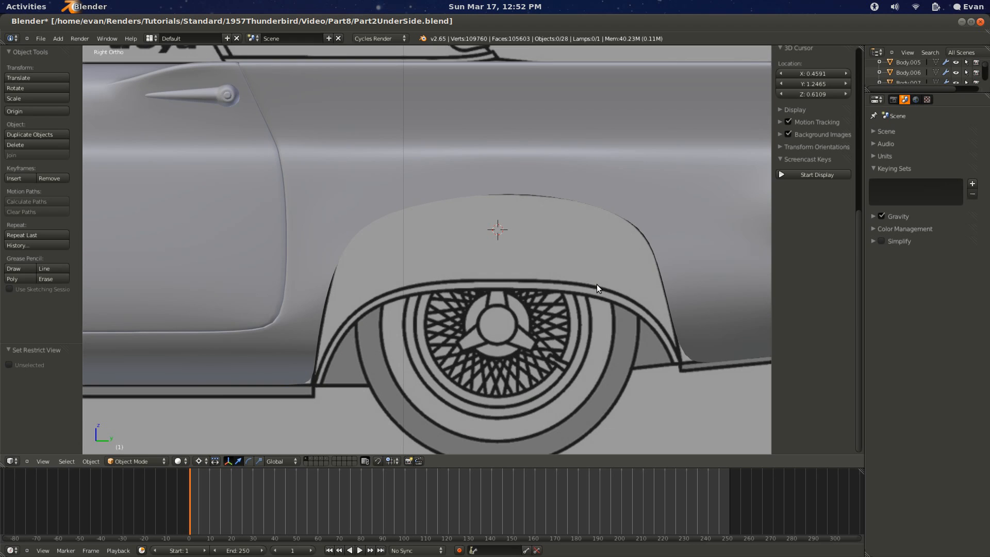
Step: Extrude the rear lower edge of the body's rear wheel arch forward and position its two vertices by the blueprint's arch line
{"action": "key", "text": "alt+h"}
{"action": "key", "text": "Tab"}
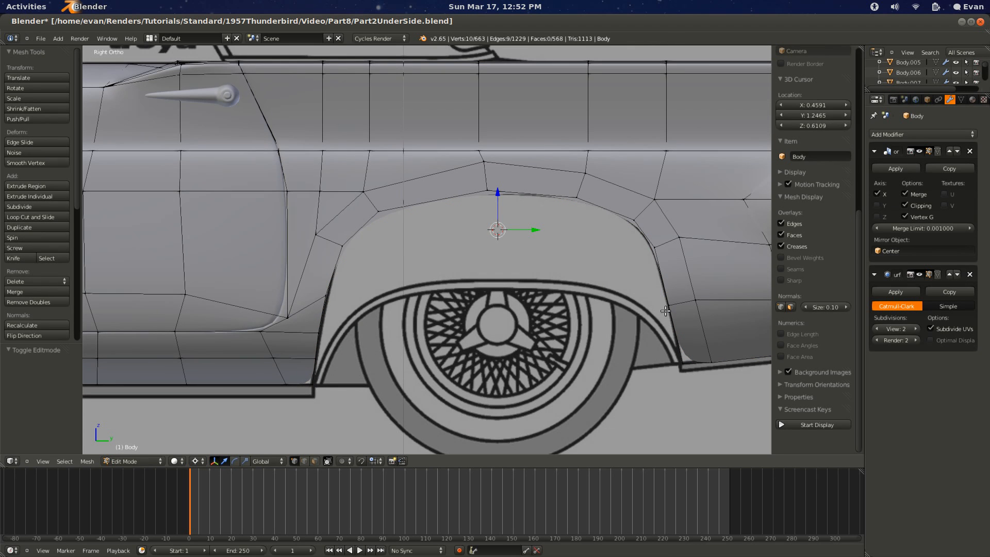
{"action": "right_click", "coordinate": [680, 355]}
{"action": "key", "text": "e"}
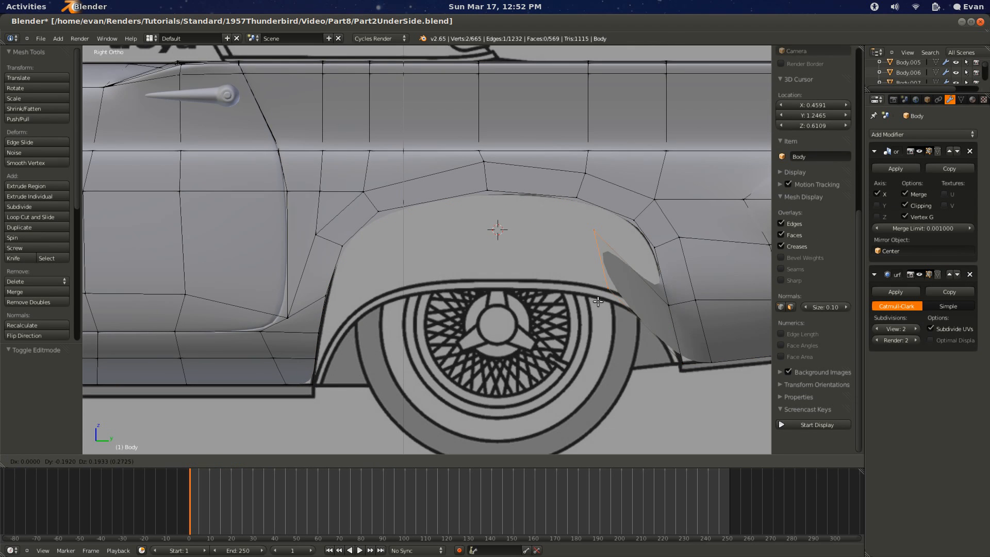
{"action": "left_click", "coordinate": [603, 309]}
{"action": "right_click", "coordinate": [625, 300]}
{"action": "key", "text": "g"}
{"action": "left_click", "coordinate": [596, 293]}
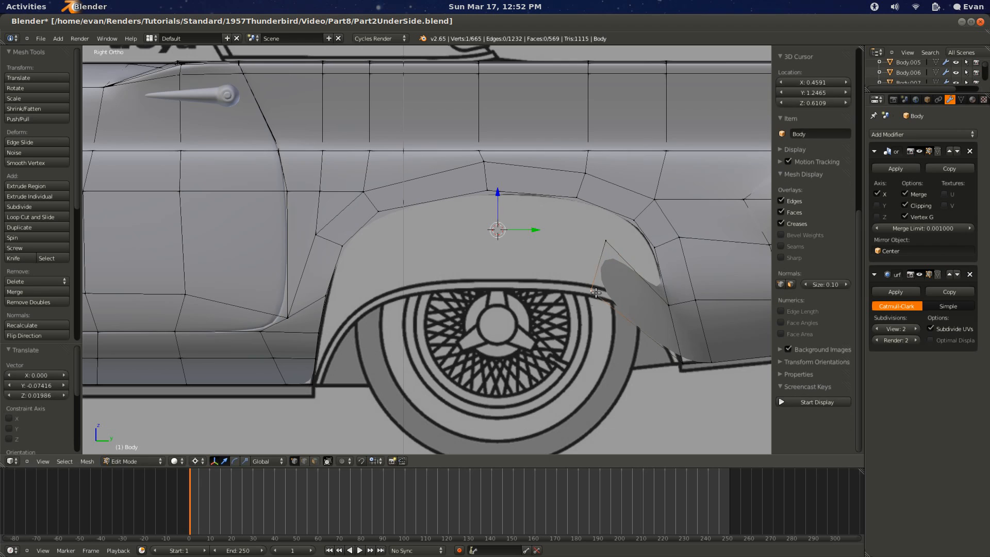
{"action": "key", "text": "g"}
{"action": "left_click", "coordinate": [611, 252]}
Step: Extrude a vertex inside the arch's upper rear corner and fill the faces joining it to the body and new panel
{"action": "key", "text": "e"}
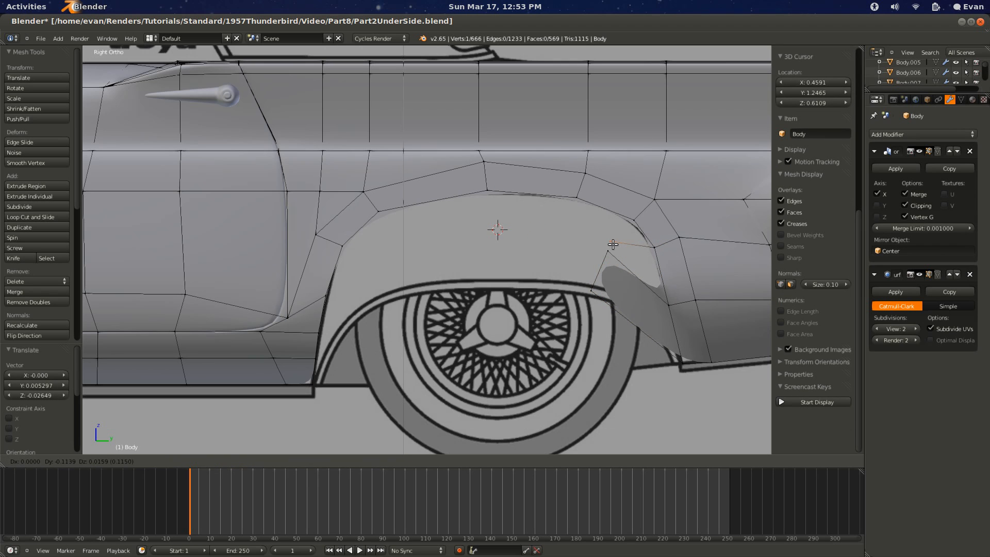
{"action": "left_click", "coordinate": [612, 240]}
{"action": "right_click", "coordinate": [663, 301], "text": "shift"}
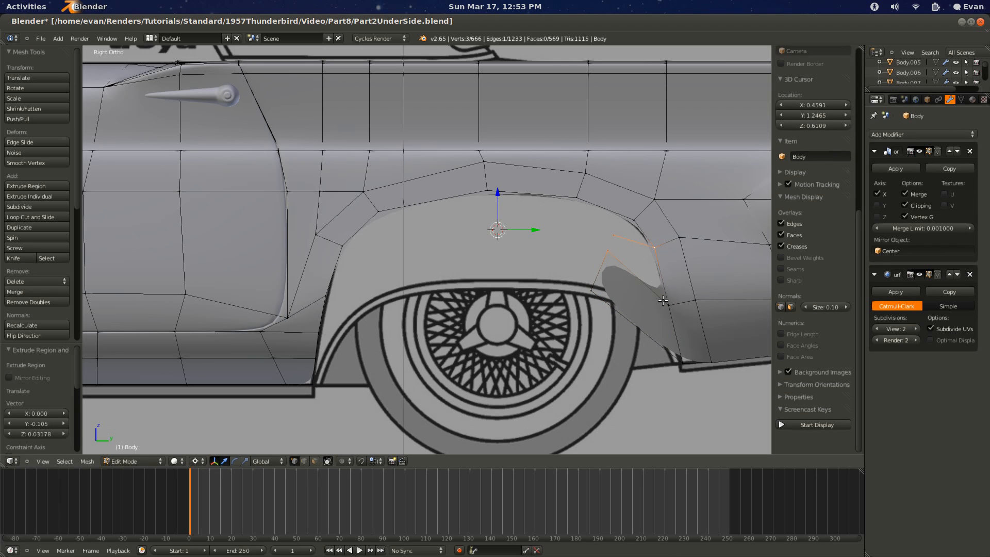
{"action": "right_click", "coordinate": [660, 250], "text": "shift"}
{"action": "key", "text": "f"}
{"action": "right_click", "coordinate": [607, 233]}
{"action": "right_click", "coordinate": [638, 215], "text": "shift"}
{"action": "right_click", "coordinate": [657, 245], "text": "shift"}
{"action": "key", "text": "f"}
Step: Extrude a row of vertices forward beneath the rear arch's top edge and fill the face at its upper front corner
{"action": "right_click", "coordinate": [616, 238]}
{"action": "key", "text": "e"}
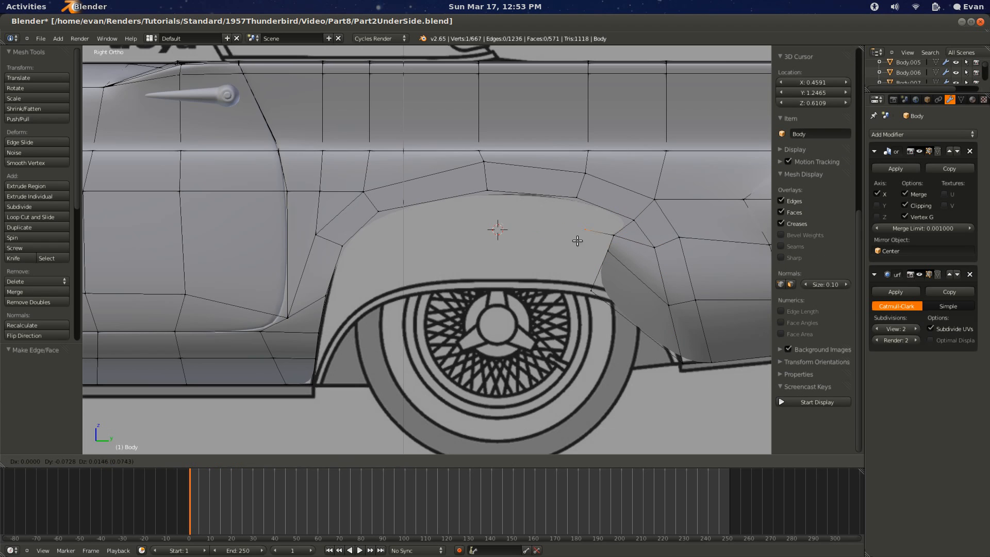
{"action": "left_click", "coordinate": [586, 239]}
{"action": "key", "text": "e"}
{"action": "left_click", "coordinate": [498, 237]}
{"action": "key", "text": "e"}
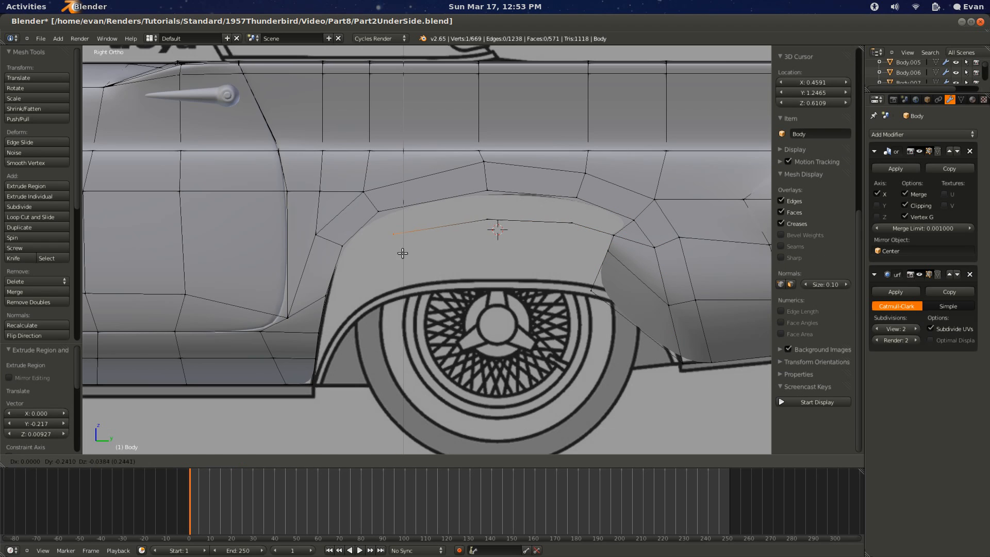
{"action": "left_click", "coordinate": [403, 253]}
{"action": "right_click", "coordinate": [378, 210], "text": "shift"}
{"action": "key", "text": "f"}
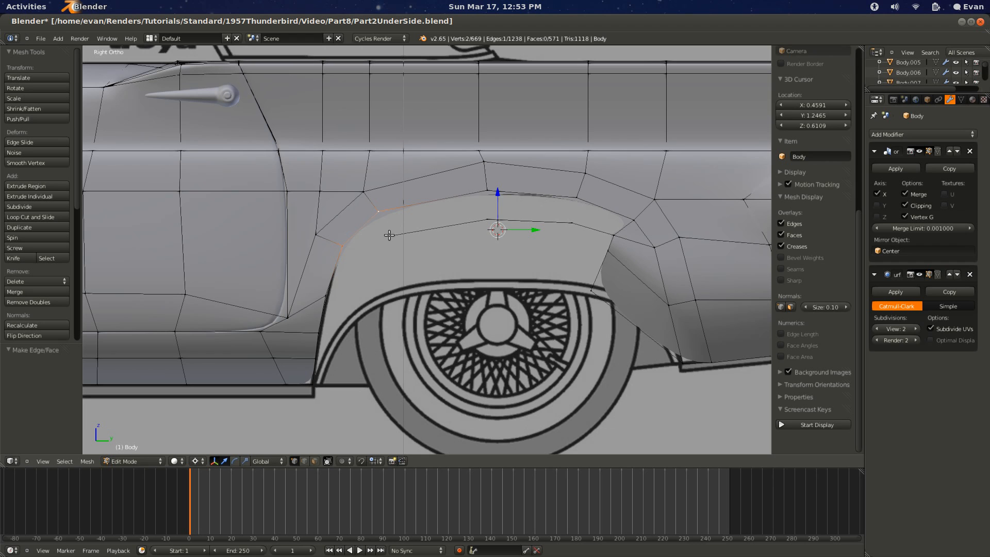
{"action": "key", "text": "f"}
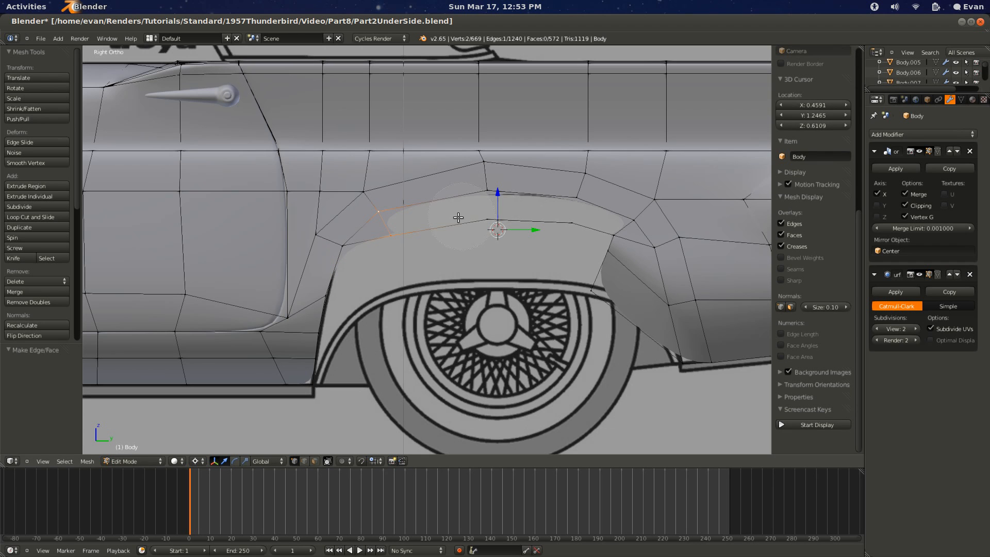
{"action": "key", "text": "a"}
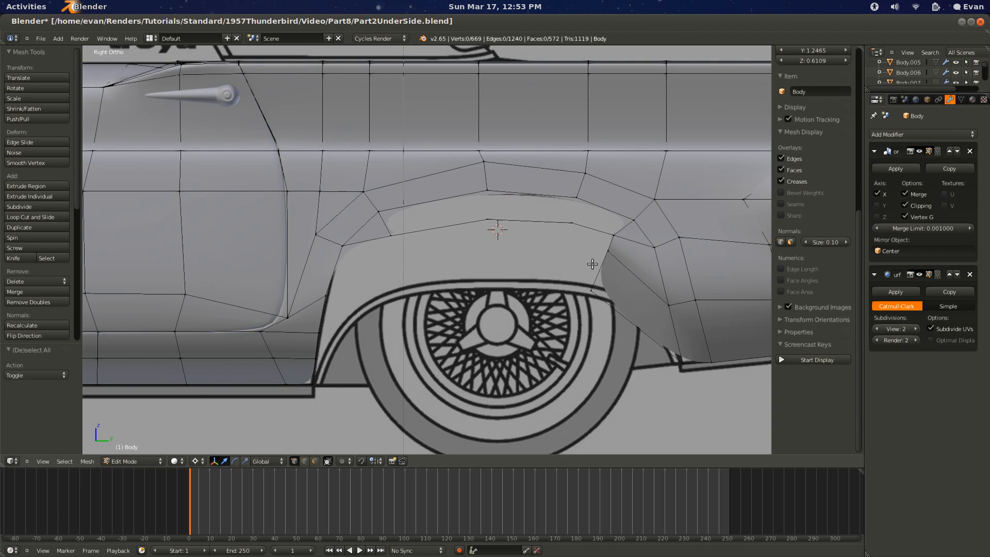
Step: Extrude a second, lower row of vertices forward across the rear arch and connect its end to the arch's front side
{"action": "right_click", "coordinate": [607, 251]}
{"action": "key", "text": "e"}
{"action": "left_click", "coordinate": [598, 276]}
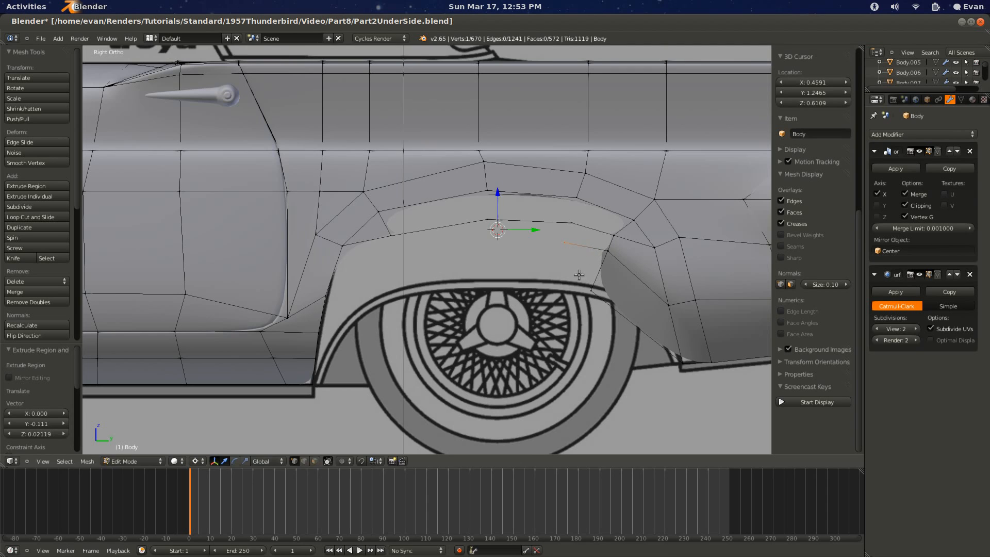
{"action": "key", "text": "e"}
{"action": "left_click", "coordinate": [509, 272]}
{"action": "key", "text": "e"}
{"action": "left_click", "coordinate": [410, 291]}
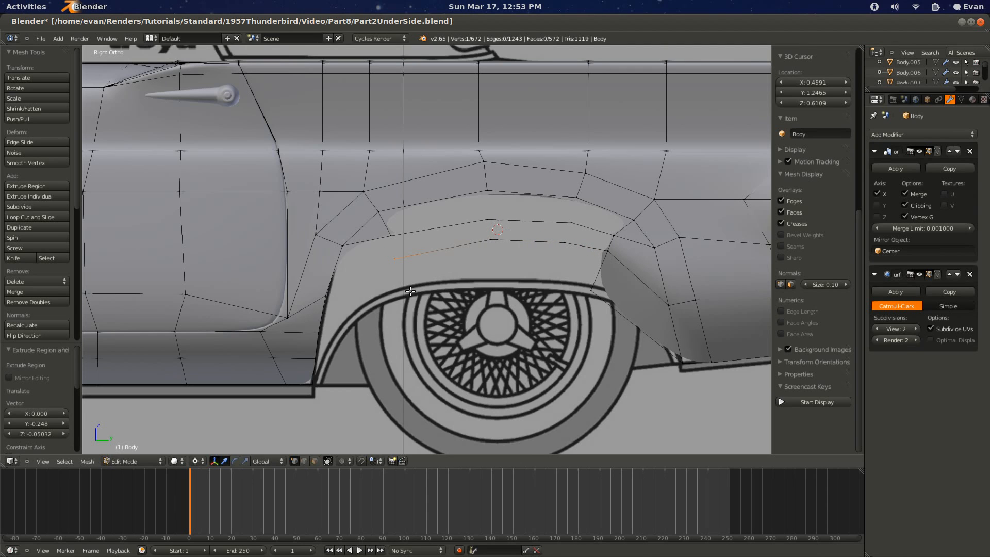
{"action": "key", "text": "f"}
{"action": "right_click", "coordinate": [393, 258]}
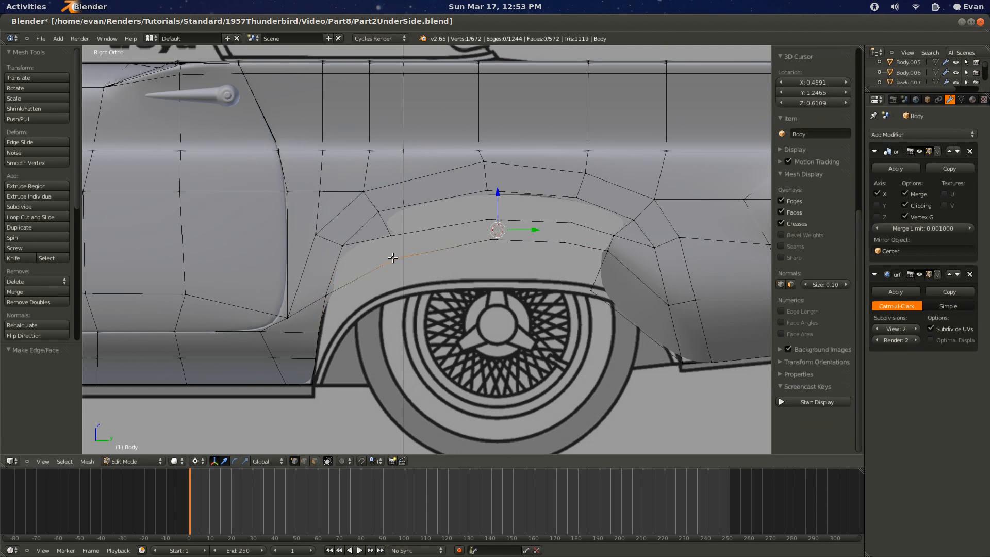
{"action": "key", "text": "e"}
{"action": "right_click", "coordinate": [588, 293]}
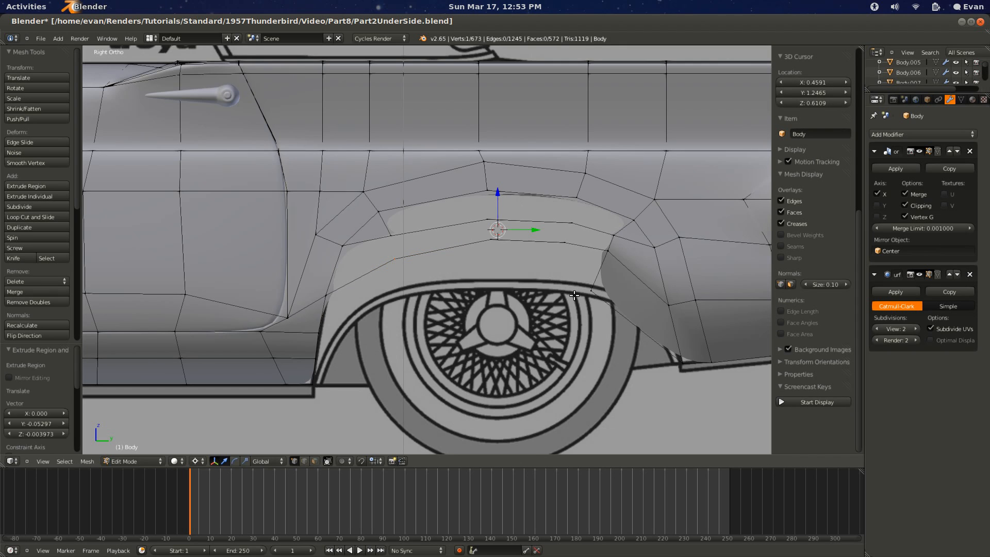
{"action": "key", "text": "ctrl+z"}
Step: Extrude four vertices in sequence from the rear side of the wheel arch forward along the blueprint's arch outline
{"action": "right_click", "coordinate": [597, 296]}
{"action": "key", "text": "e"}
{"action": "left_click", "coordinate": [577, 297]}
{"action": "key", "text": "e"}
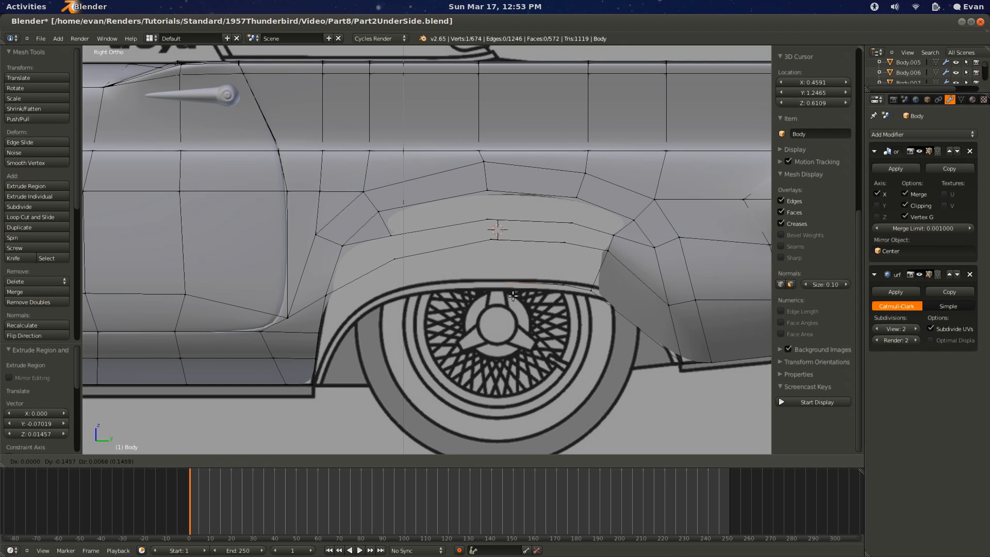
{"action": "left_click", "coordinate": [508, 298]}
{"action": "key", "text": "e"}
{"action": "left_click", "coordinate": [410, 305]}
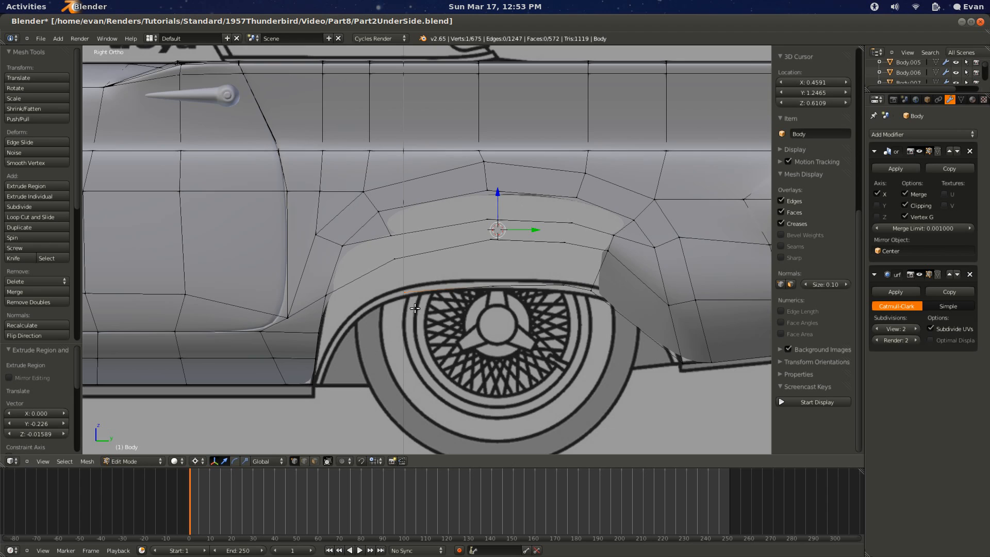
{"action": "key", "text": "e"}
{"action": "left_click", "coordinate": [352, 351]}
Step: Fill the two lowest faces joining the front end of the new vertex row to the arch's lower front corner
{"action": "right_click", "coordinate": [315, 363], "text": "shift"}
{"action": "key", "text": "f"}
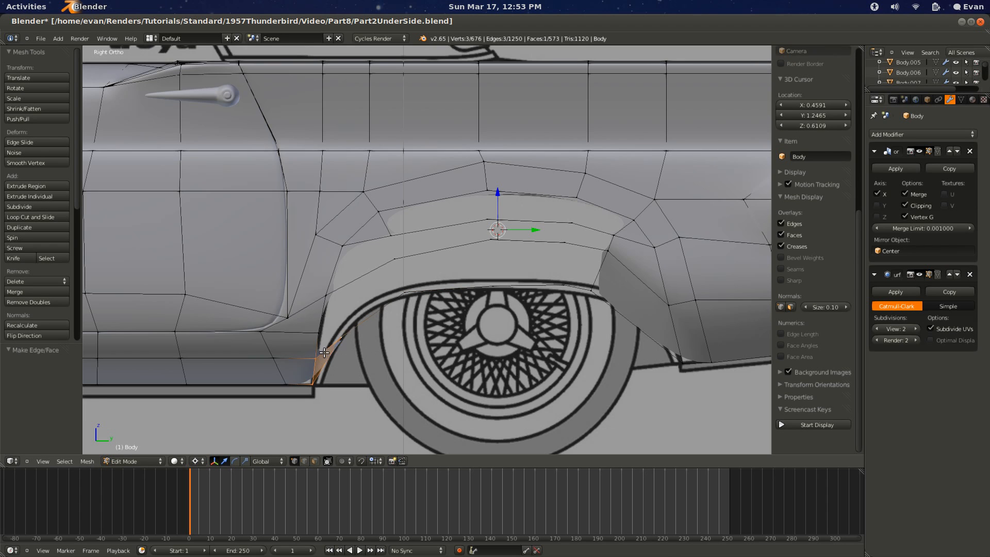
{"action": "right_click", "coordinate": [319, 359]}
{"action": "right_click", "coordinate": [338, 339], "text": "shift"}
{"action": "right_click", "coordinate": [319, 330], "text": "shift"}
{"action": "key", "text": "f"}
Step: Fill the next three faces up the arch's front side, between the body edge and the new vertex rows
{"action": "right_click", "coordinate": [317, 330]}
{"action": "right_click", "coordinate": [338, 333], "text": "shift"}
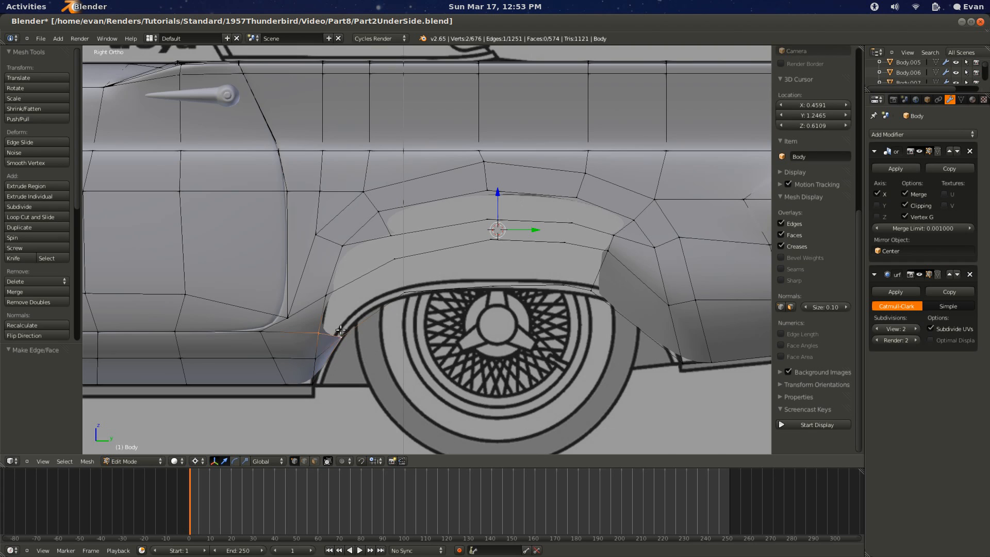
{"action": "scroll", "coordinate": [341, 332], "scroll_direction": "down", "scroll_amount": 4, "text": "ctrl"}
{"action": "scroll", "coordinate": [341, 332], "scroll_direction": "up", "scroll_amount": 1}
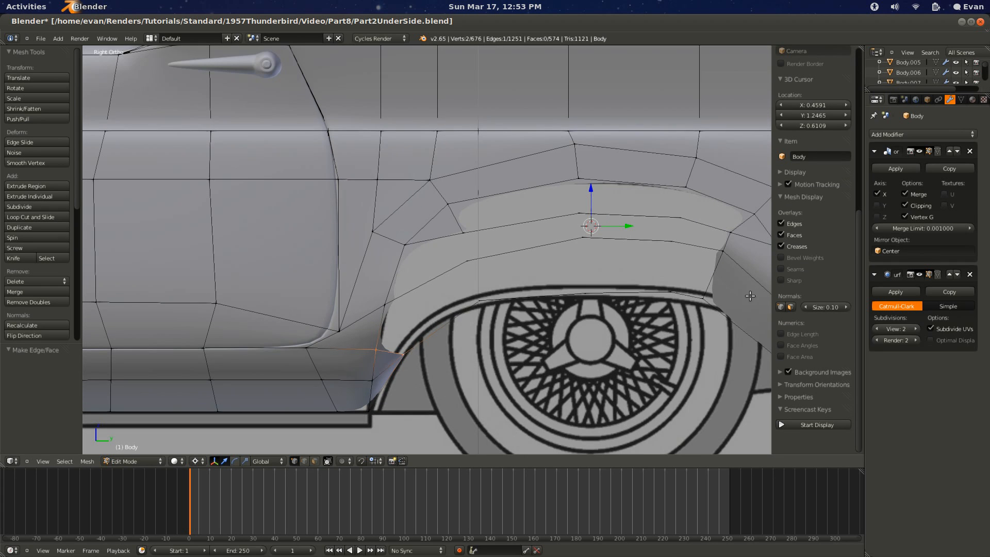
{"action": "right_click", "coordinate": [664, 295]}
{"action": "scroll", "coordinate": [661, 308], "scroll_direction": "down", "scroll_amount": 4}
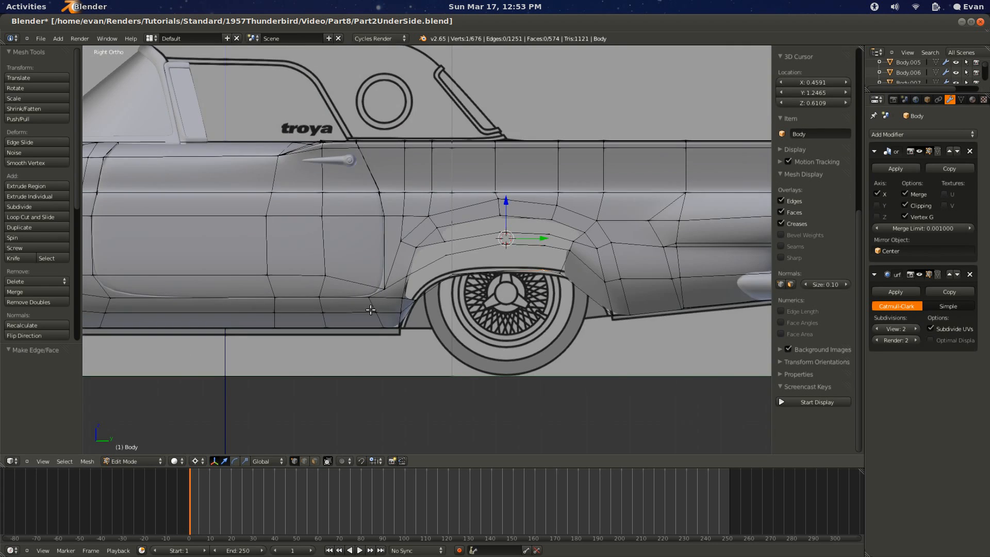
{"action": "scroll", "coordinate": [402, 319], "scroll_direction": "up", "scroll_amount": 4}
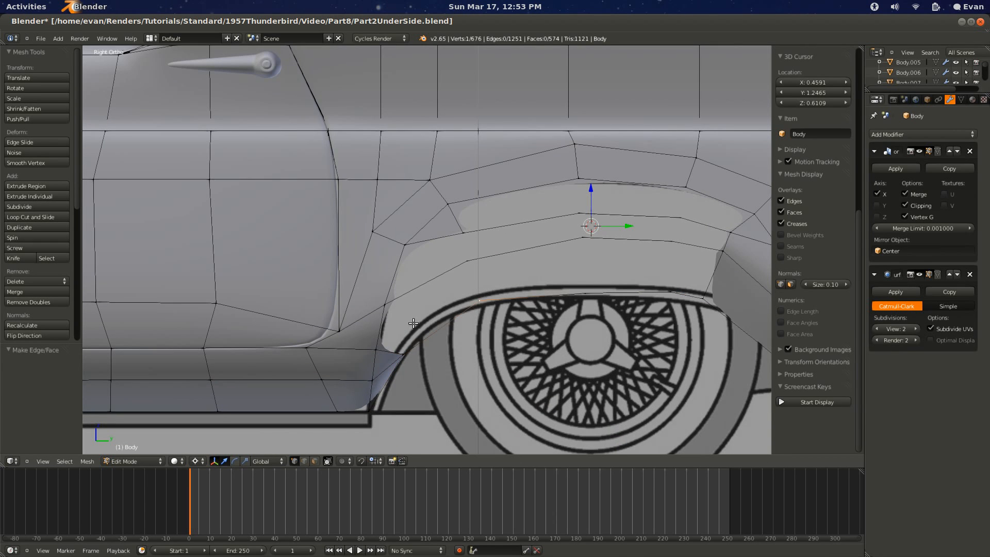
{"action": "right_click", "coordinate": [401, 350], "text": "shift"}
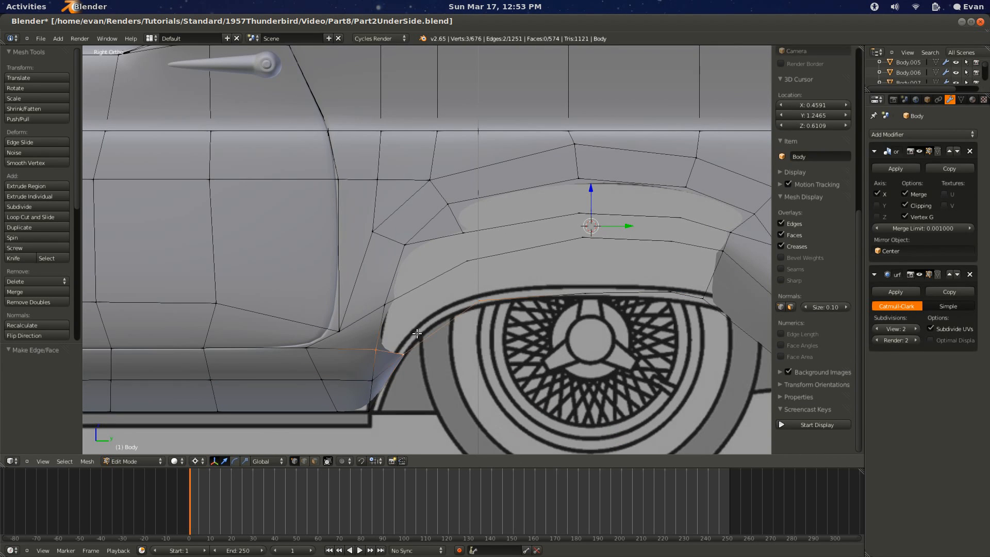
{"action": "right_click", "coordinate": [378, 344]}
{"action": "right_click", "coordinate": [407, 345], "text": "shift"}
{"action": "key", "text": "f"}
{"action": "right_click", "coordinate": [481, 301], "text": "shift"}
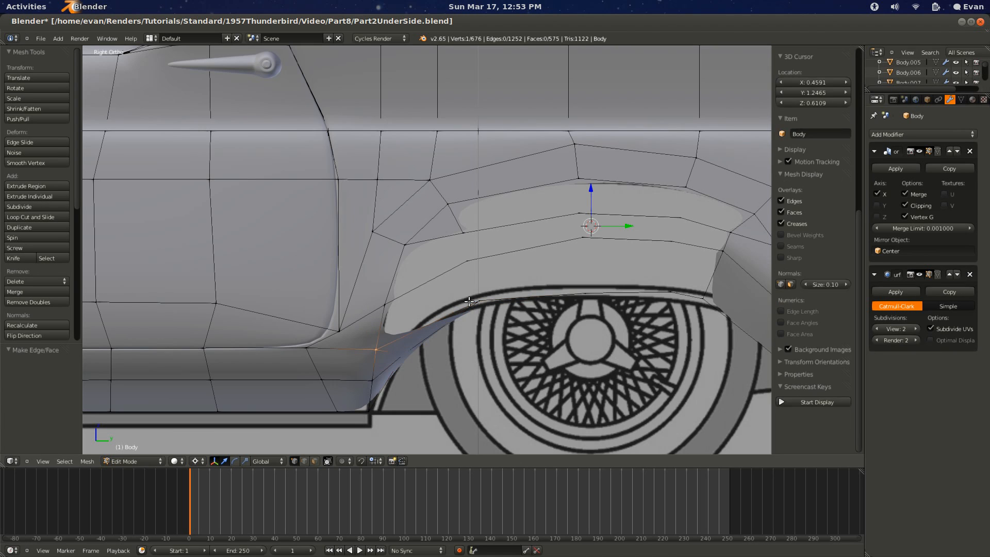
{"action": "key", "text": "f"}
{"action": "right_click", "coordinate": [381, 305]}
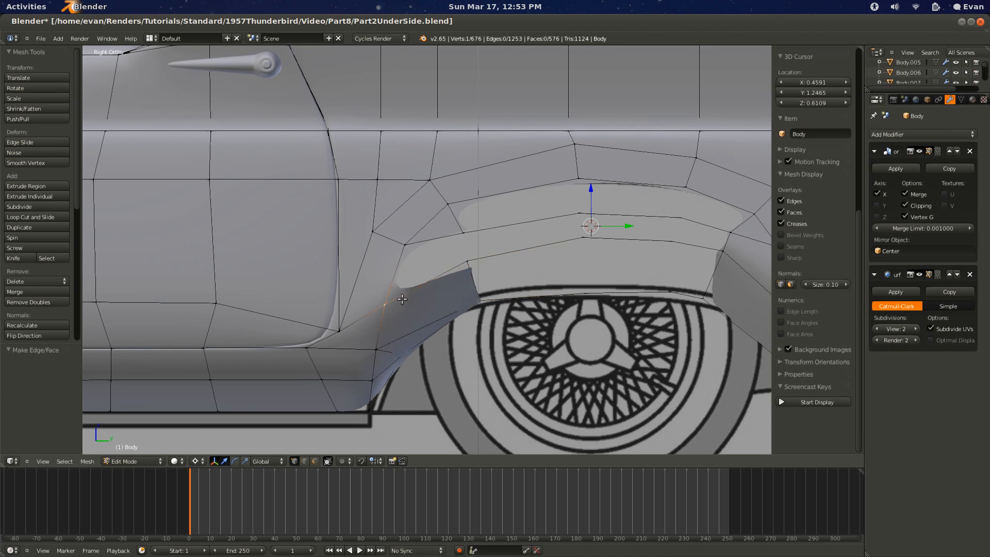
{"action": "right_click", "coordinate": [462, 251], "text": "shift"}
{"action": "key", "text": "f"}
Step: Fill the remaining faces between the two vertex rows across the middle of the rear arch
{"action": "scroll", "coordinate": [435, 267], "scroll_direction": "down", "scroll_amount": 1}
{"action": "key", "text": "a"}
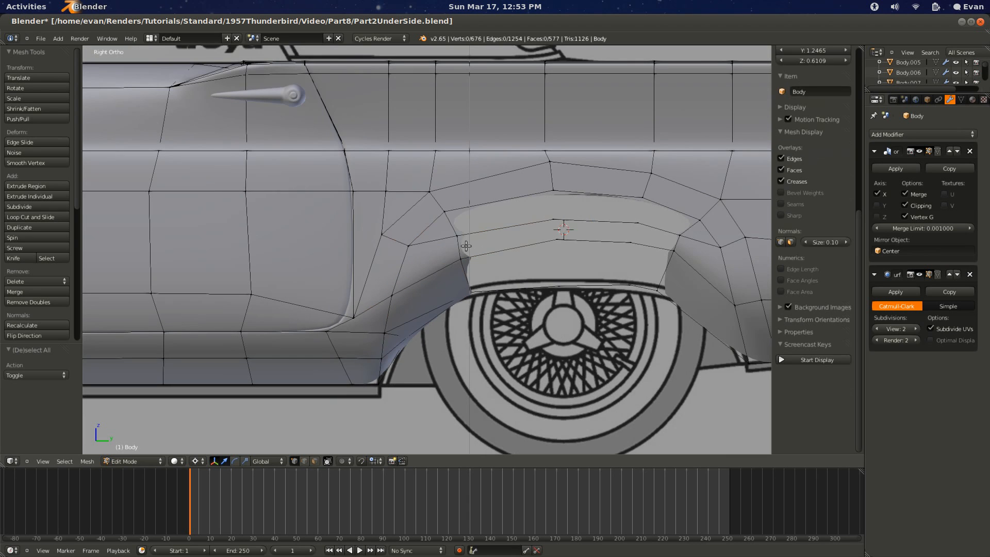
{"action": "key", "text": "c"}
{"action": "left_click", "coordinate": [466, 247]}
{"action": "key", "text": "f"}
{"action": "key", "text": "a"}
{"action": "key", "text": "c"}
{"action": "left_click", "coordinate": [564, 231]}
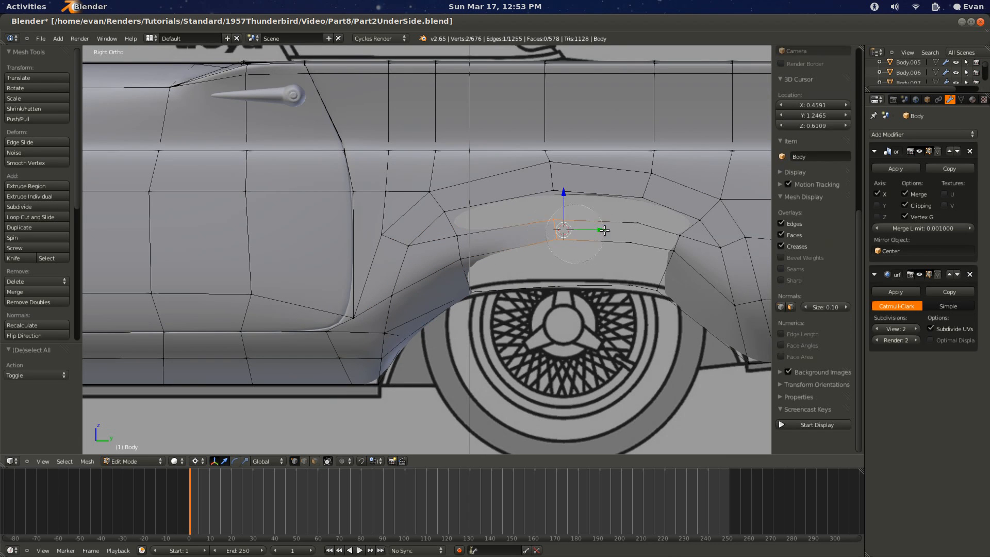
{"action": "key", "text": "f"}
{"action": "key", "text": "a"}
{"action": "key", "text": "c"}
{"action": "left_click", "coordinate": [652, 235]}
{"action": "key", "text": "a"}
Step: Fill the three faces between the body's original arch edge and the upper vertex row
{"action": "key", "text": "c"}
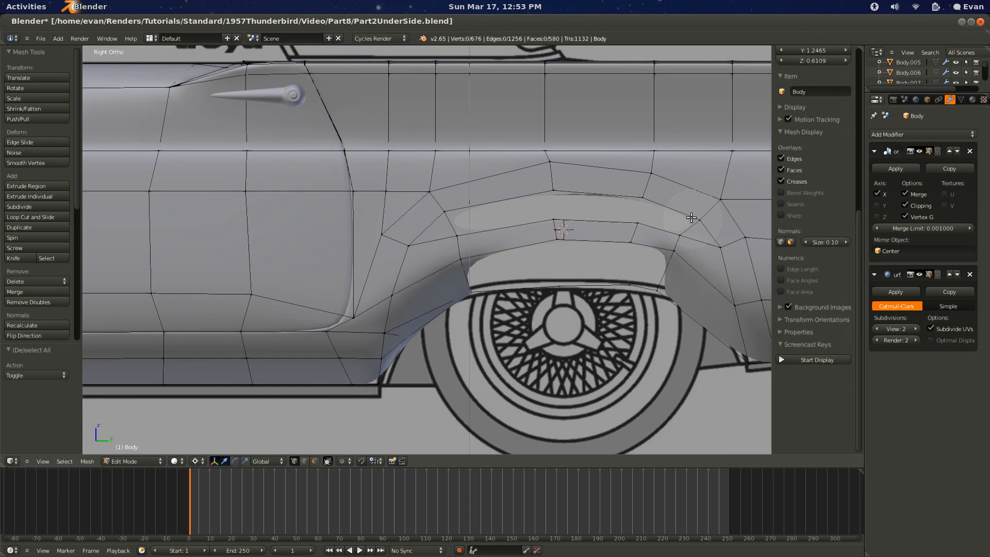
{"action": "left_click", "coordinate": [670, 215]}
{"action": "key", "text": "f"}
{"action": "key", "text": "a"}
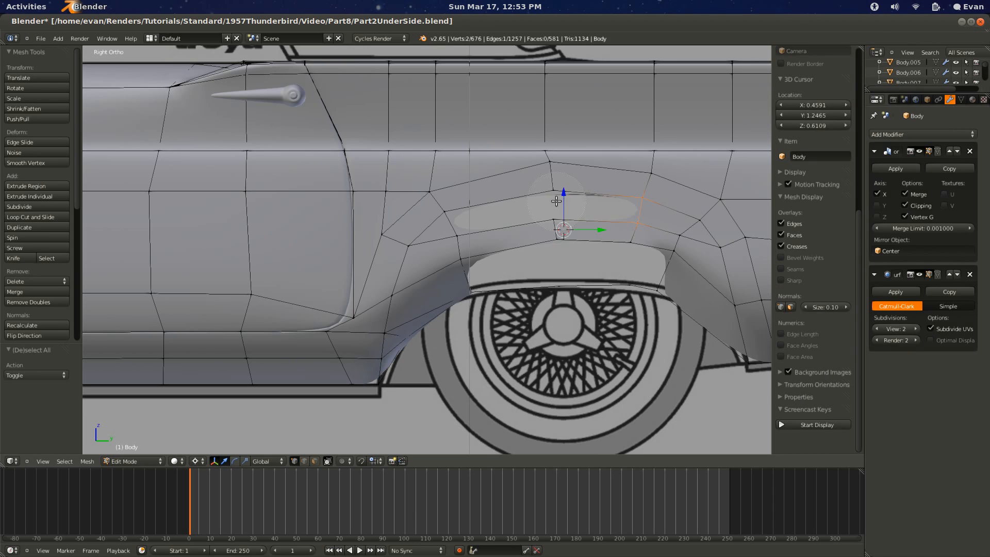
{"action": "key", "text": "c"}
{"action": "left_click", "coordinate": [539, 202]}
{"action": "key", "text": "f"}
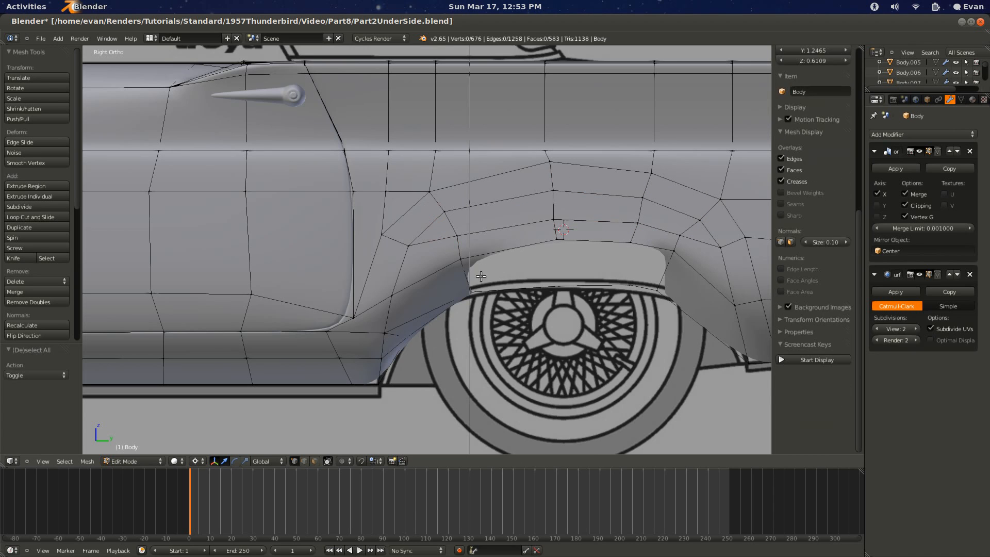
Step: Fill the three faces between the lower vertex row and the bottom row on the blueprint's arch line
{"action": "key", "text": "a"}
{"action": "key", "text": "c"}
{"action": "left_click", "coordinate": [475, 276]}
{"action": "key", "text": "f"}
{"action": "key", "text": "a"}
{"action": "key", "text": "c"}
{"action": "left_click", "coordinate": [572, 262]}
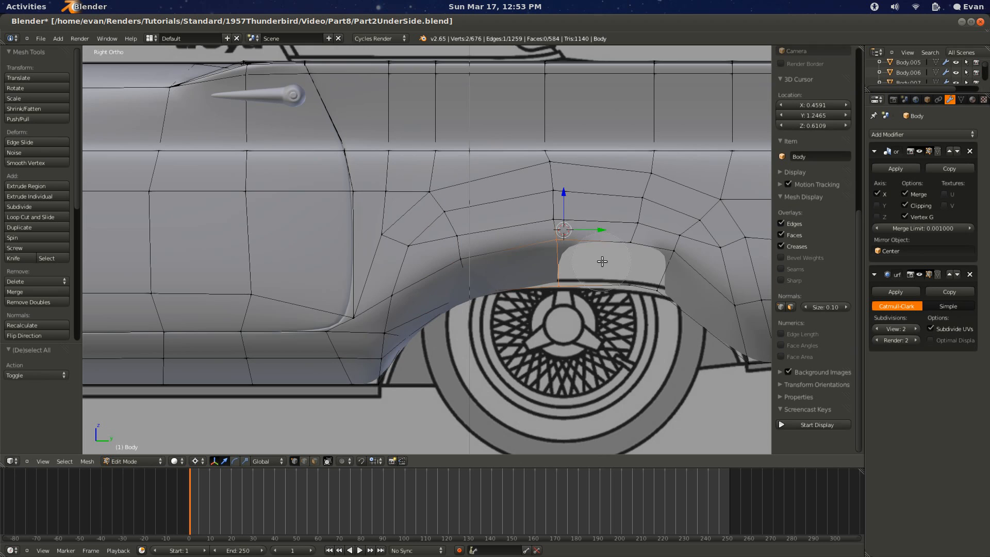
{"action": "key", "text": "f"}
{"action": "key", "text": "a"}
{"action": "key", "text": "c"}
{"action": "left_click_drag", "start_coordinate": [639, 268], "coordinate": [663, 268]}
{"action": "key", "text": "f"}
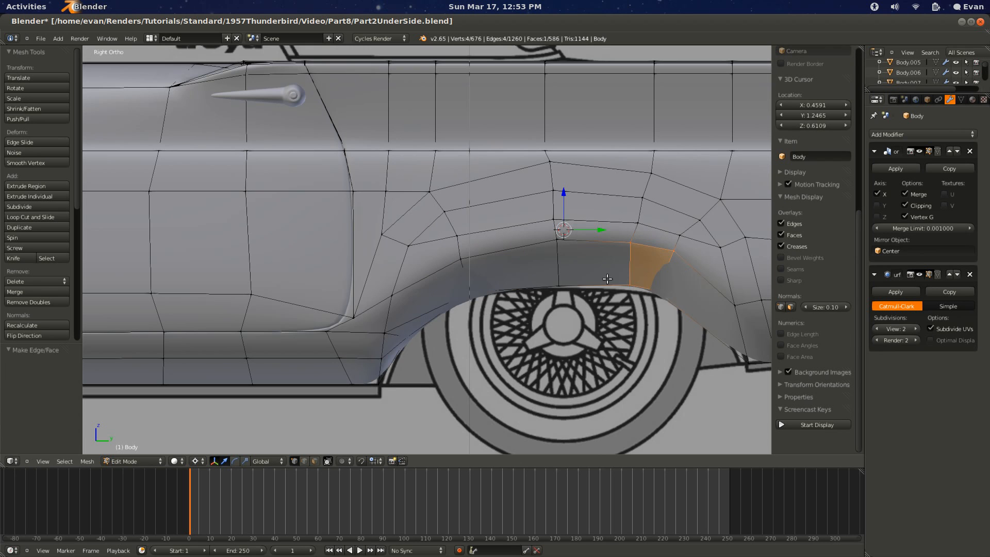
Step: Move the four vertices along the new panel's lower edge about 0.085 along the X axis
{"action": "key", "text": "Tab"}
{"action": "middle_click_drag", "start_coordinate": [605, 281], "coordinate": [705, 253]}
{"action": "key", "text": "Tab"}
{"action": "right_click", "coordinate": [641, 306]}
{"action": "scroll", "coordinate": [709, 280], "scroll_direction": "down", "scroll_amount": 2}
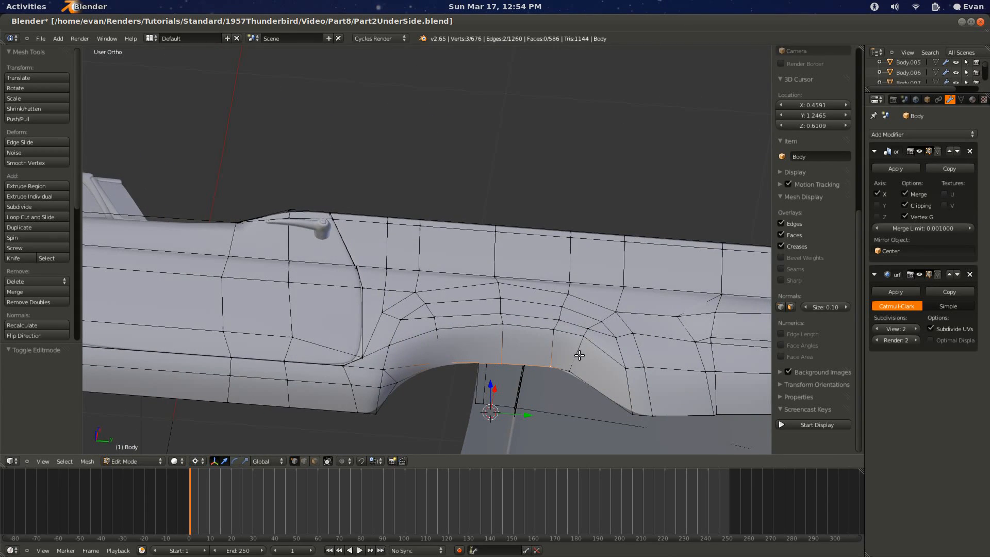
{"action": "middle_click_drag", "start_coordinate": [517, 333], "coordinate": [548, 361]}
{"action": "key", "text": "g"}
{"action": "key", "text": "x"}
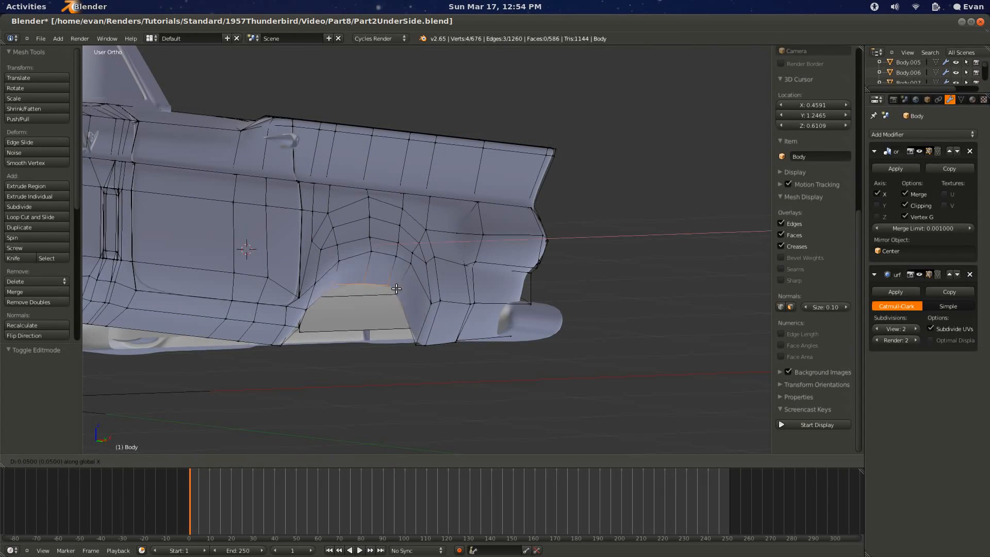
{"action": "left_click", "coordinate": [392, 288]}
Step: Flatten the six lower faces of the arch fill by scaling their vertices to 0 on the X axis
{"action": "middle_click_drag", "start_coordinate": [360, 265], "coordinate": [286, 303]}
{"action": "scroll", "coordinate": [285, 302], "scroll_direction": "up", "scroll_amount": 3}
{"action": "middle_click_drag", "start_coordinate": [485, 271], "coordinate": [516, 258]}
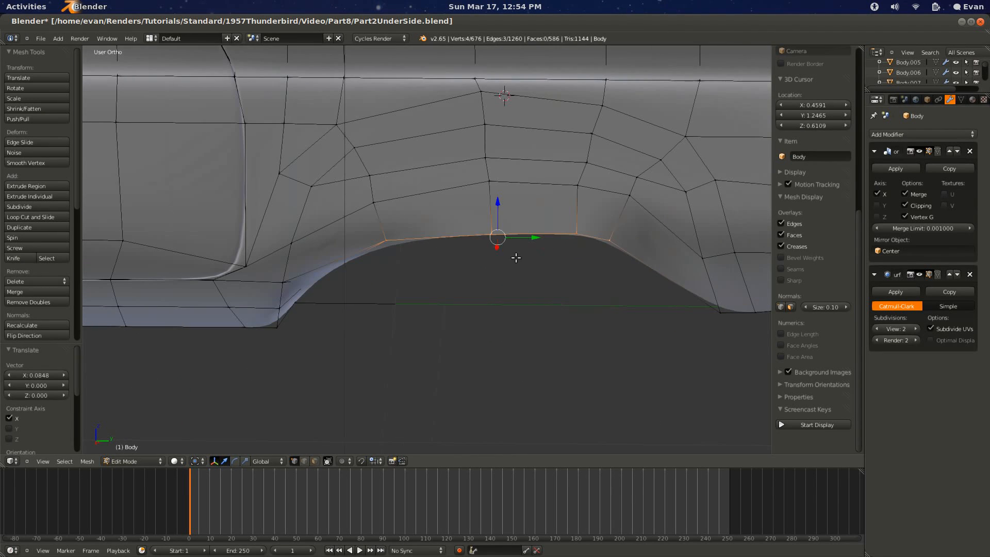
{"action": "key", "text": "a"}
{"action": "key", "text": "c"}
{"action": "mouse_move", "coordinate": [564, 239]}
{"action": "left_mouse_down"}
{"action": "mouse_move", "coordinate": [608, 199]}
{"action": "mouse_move", "coordinate": [530, 188]}
{"action": "mouse_move", "coordinate": [395, 206]}
{"action": "left_mouse_up"}
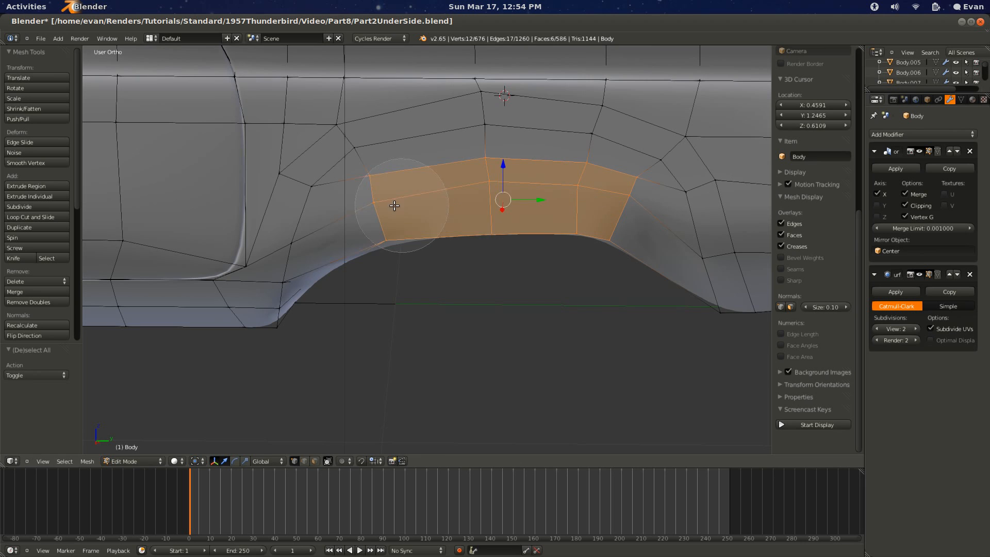
{"action": "key", "text": "s"}
{"action": "key", "text": "x"}
{"action": "key", "text": "0"}
{"action": "key", "text": "Return"}
Step: Select the six flattened faces plus the adjacent lower front vertex of the arch and move them along the X axis
{"action": "middle_click_drag", "start_coordinate": [406, 263], "coordinate": [376, 259]}
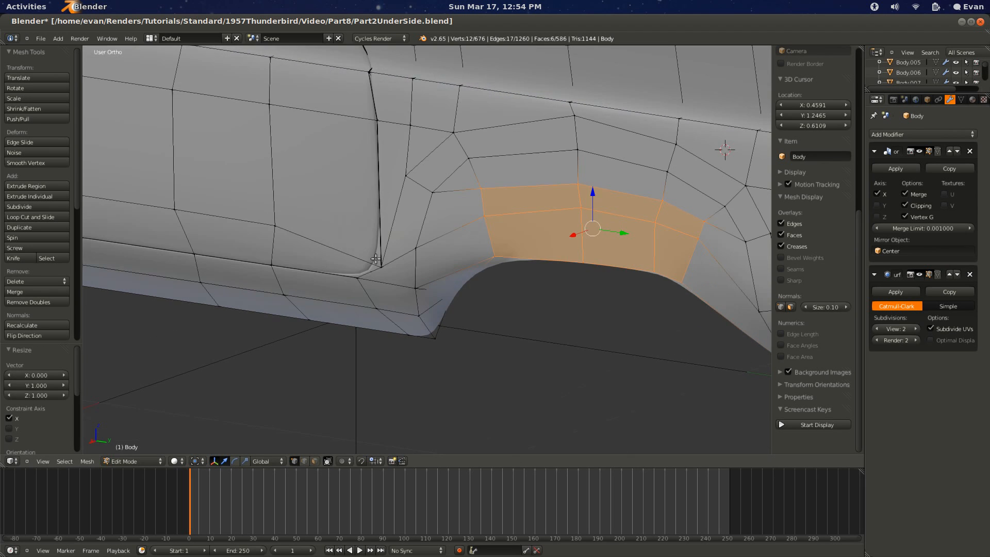
{"action": "key", "text": "z"}
{"action": "right_click", "coordinate": [455, 290]}
{"action": "right_click", "coordinate": [496, 257], "text": "shift"}
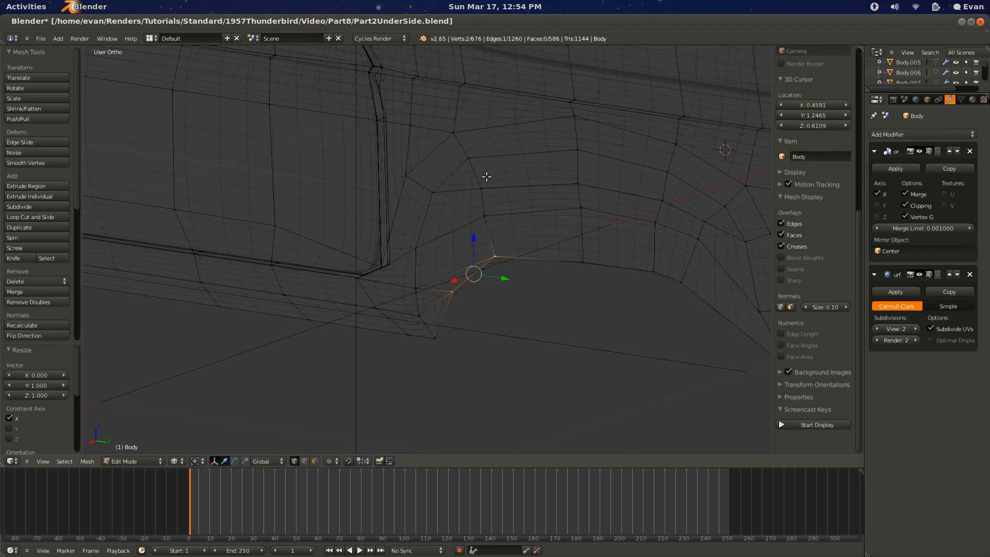
{"action": "scroll", "coordinate": [547, 271], "scroll_direction": "down", "scroll_amount": 3}
{"action": "key", "text": "z"}
{"action": "middle_click_drag", "start_coordinate": [537, 277], "coordinate": [498, 278]}
{"action": "key", "text": "c"}
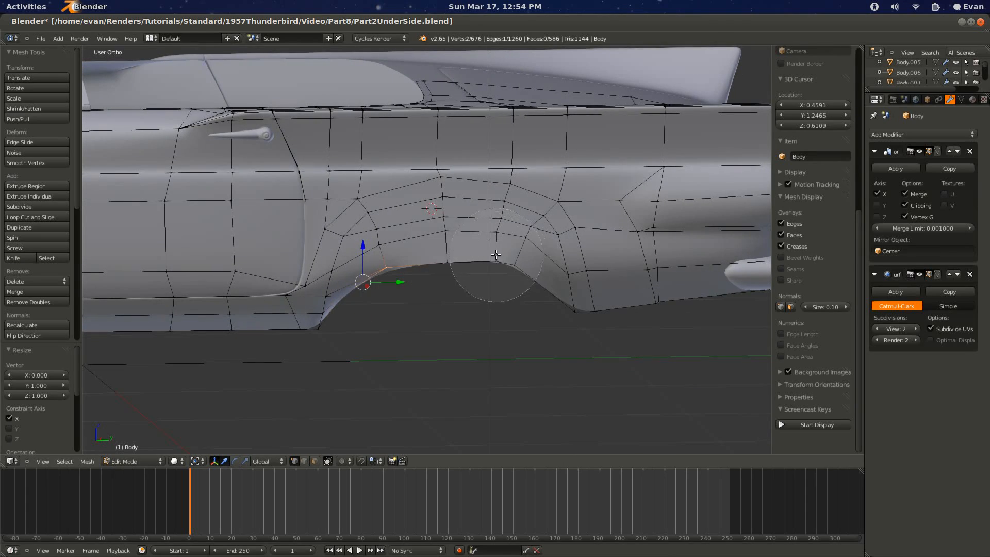
{"action": "mouse_move", "coordinate": [495, 254]}
{"action": "left_mouse_down"}
{"action": "mouse_move", "coordinate": [474, 234]}
{"action": "mouse_move", "coordinate": [431, 235]}
{"action": "mouse_move", "coordinate": [409, 270]}
{"action": "left_mouse_up"}
{"action": "right_click", "coordinate": [409, 270]}
{"action": "key", "text": "z"}
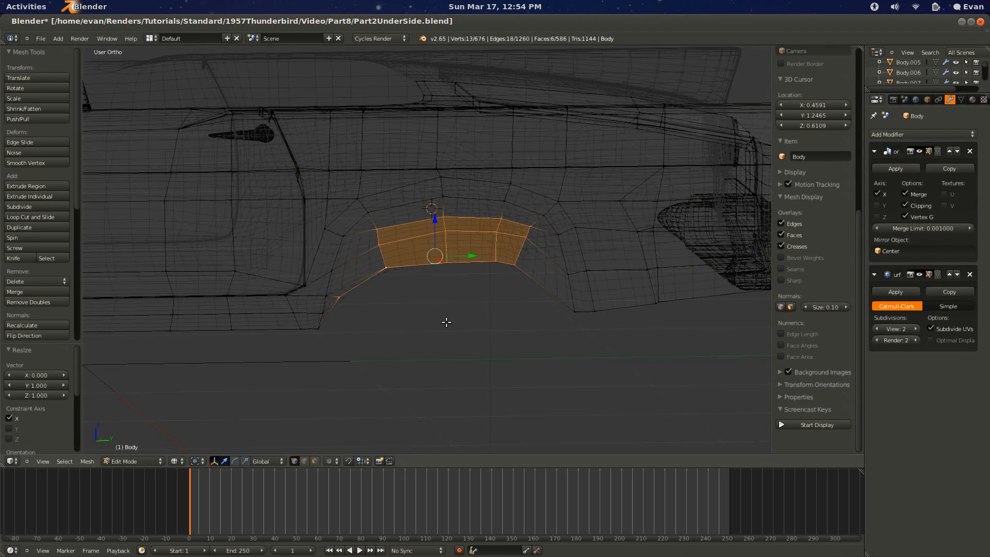
{"action": "key", "text": "Tab"}
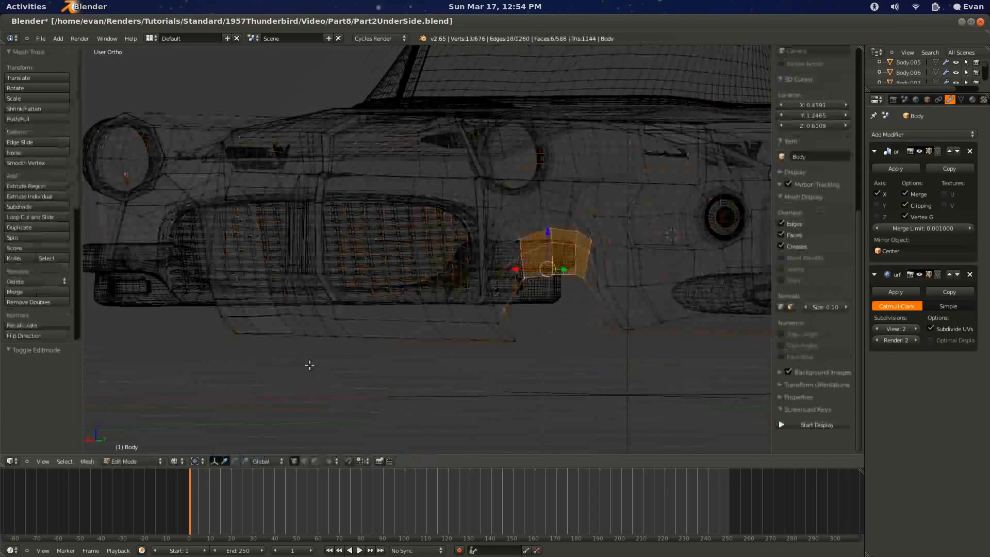
{"action": "key", "text": "z"}
{"action": "middle_click_drag", "start_coordinate": [358, 358], "coordinate": [582, 340]}
{"action": "key", "text": "g"}
{"action": "key", "text": "x"}
{"action": "left_click", "coordinate": [463, 353]}
Step: Move a single vertex of the arch fill along the X axis and check the smoothed body in Object Mode
{"action": "scroll", "coordinate": [332, 325], "scroll_direction": "up", "scroll_amount": 2}
{"action": "middle_click_drag", "start_coordinate": [332, 325], "coordinate": [403, 355]}
{"action": "right_click", "coordinate": [255, 300]}
{"action": "key", "text": "g"}
{"action": "key", "text": "x"}
{"action": "left_click", "coordinate": [294, 320]}
{"action": "key", "text": "Tab"}
{"action": "scroll", "coordinate": [403, 354], "scroll_direction": "down", "scroll_amount": 2}
{"action": "middle_click_drag", "start_coordinate": [350, 330], "coordinate": [481, 331], "text": "shift"}
Step: Rip the body along the original edge loop around the rear wheel arch and hide the linked fill panel
{"action": "key", "text": "Tab"}
{"action": "scroll", "coordinate": [430, 296], "scroll_direction": "up", "scroll_amount": 2}
{"action": "right_click", "coordinate": [480, 278]}
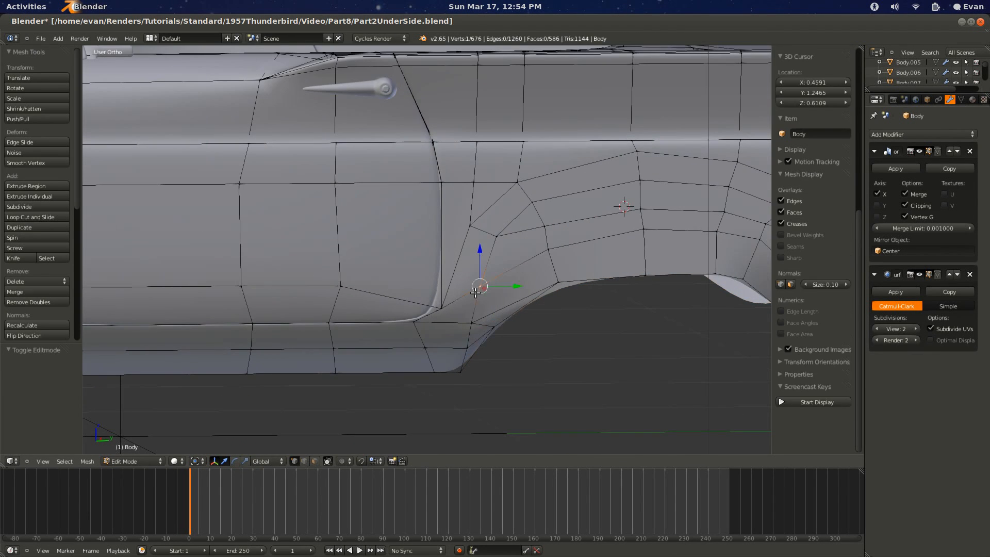
{"action": "right_click", "coordinate": [475, 293], "text": "alt"}
{"action": "scroll", "coordinate": [465, 347], "scroll_direction": "down", "scroll_amount": 3}
{"action": "right_click", "coordinate": [451, 324], "text": "shift"}
{"action": "scroll", "coordinate": [473, 338], "scroll_direction": "up", "scroll_amount": 5, "text": "ctrl"}
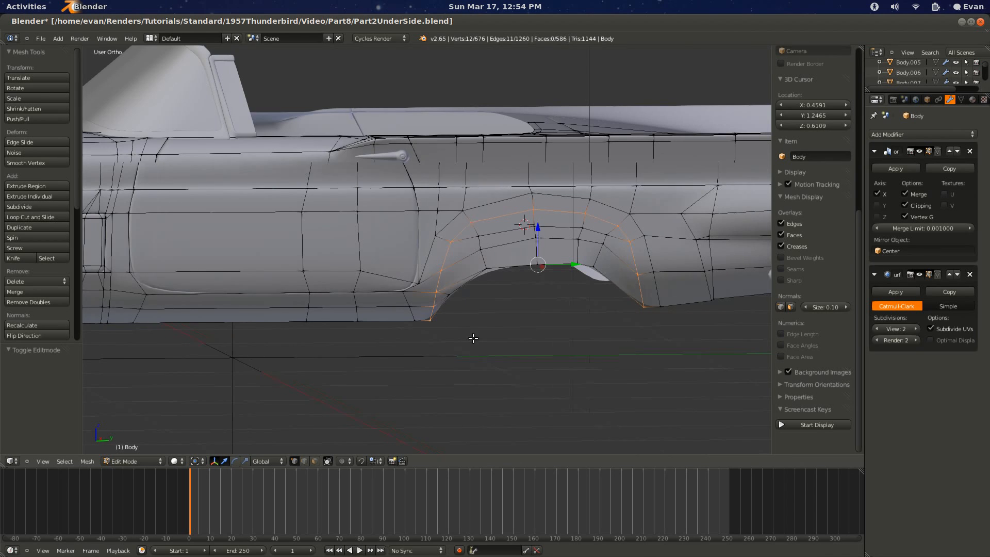
{"action": "scroll", "coordinate": [375, 245], "scroll_direction": "up", "scroll_amount": 1}
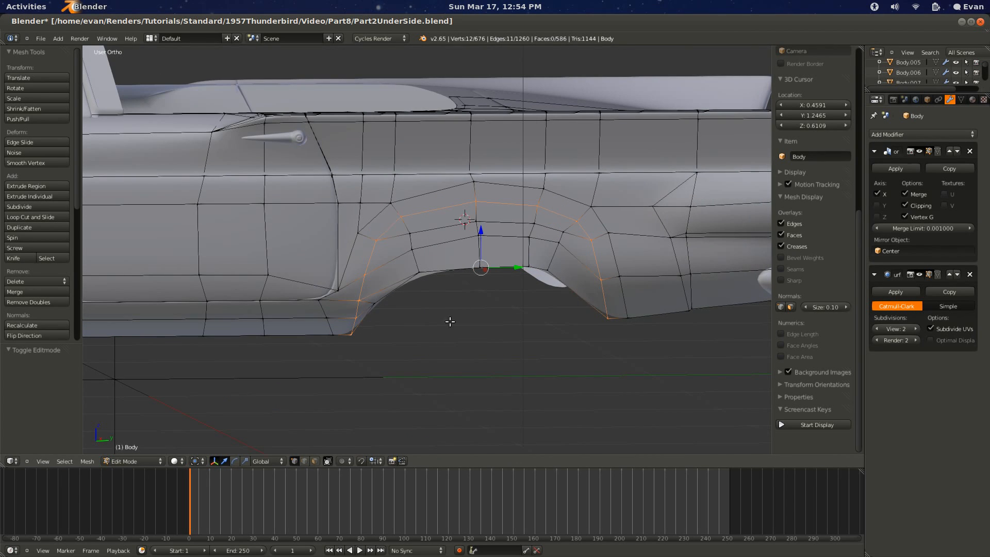
{"action": "key", "text": "v"}
{"action": "left_click", "coordinate": [500, 347]}
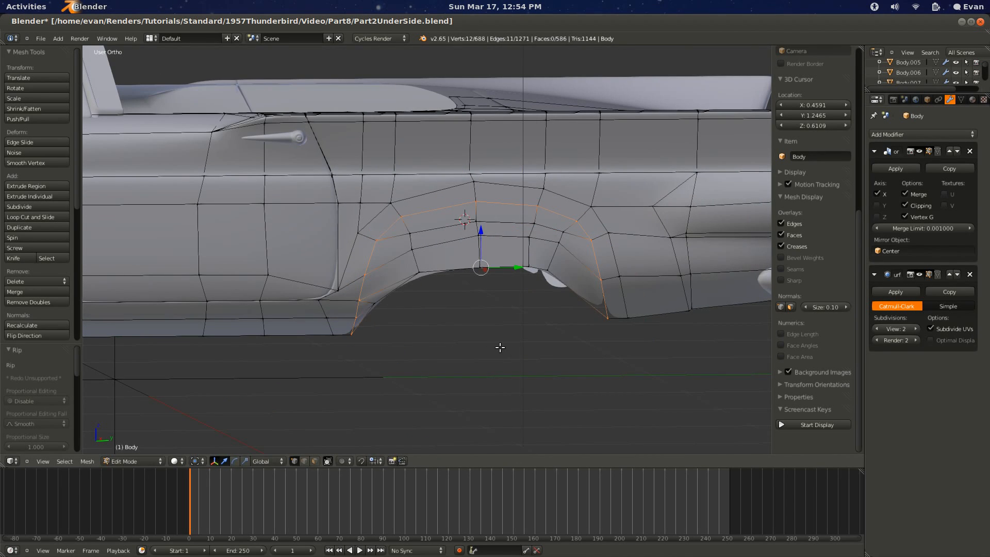
{"action": "key", "text": "ctrl+l"}
{"action": "key", "text": "h"}
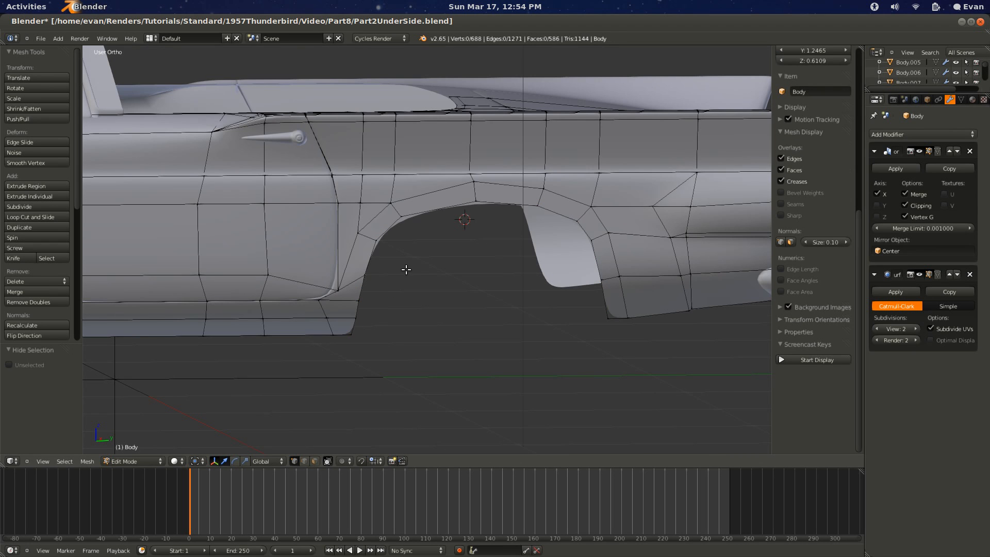
Step: Extrude the body's rear wheel arch edge loop inward along the X axis by about -0.281
{"action": "middle_click_drag", "start_coordinate": [499, 347], "coordinate": [380, 264]}
{"action": "right_click", "coordinate": [380, 228]}
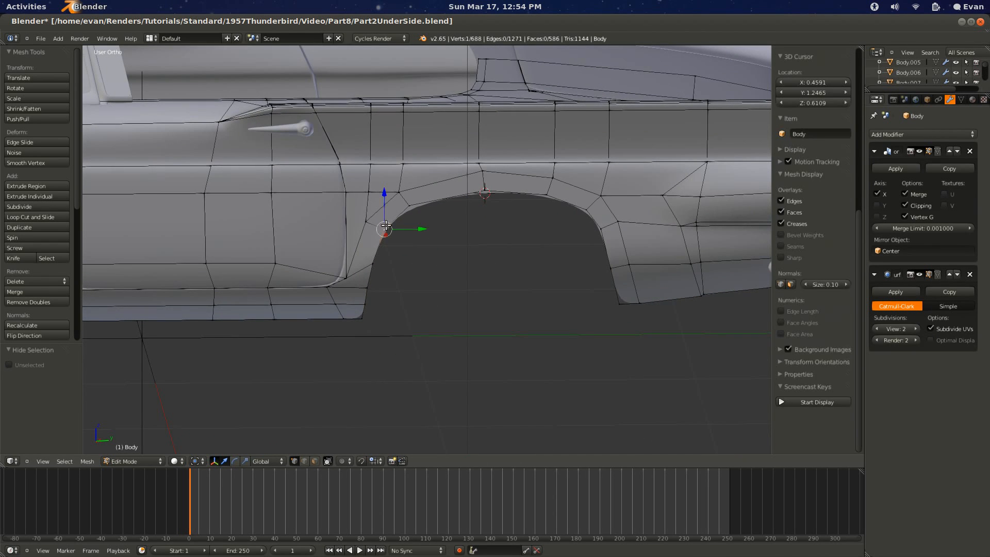
{"action": "right_click", "coordinate": [392, 213], "text": "alt"}
{"action": "key", "text": "z"}
{"action": "middle_click_drag", "start_coordinate": [418, 341], "coordinate": [451, 334]}
{"action": "key", "text": "e"}
{"action": "key", "text": "x"}
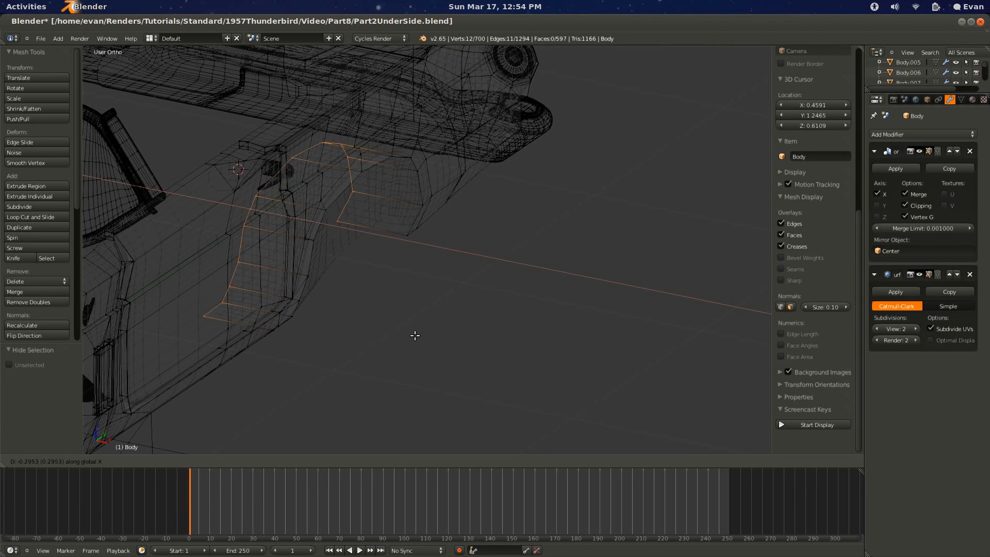
{"action": "left_click", "coordinate": [416, 337]}
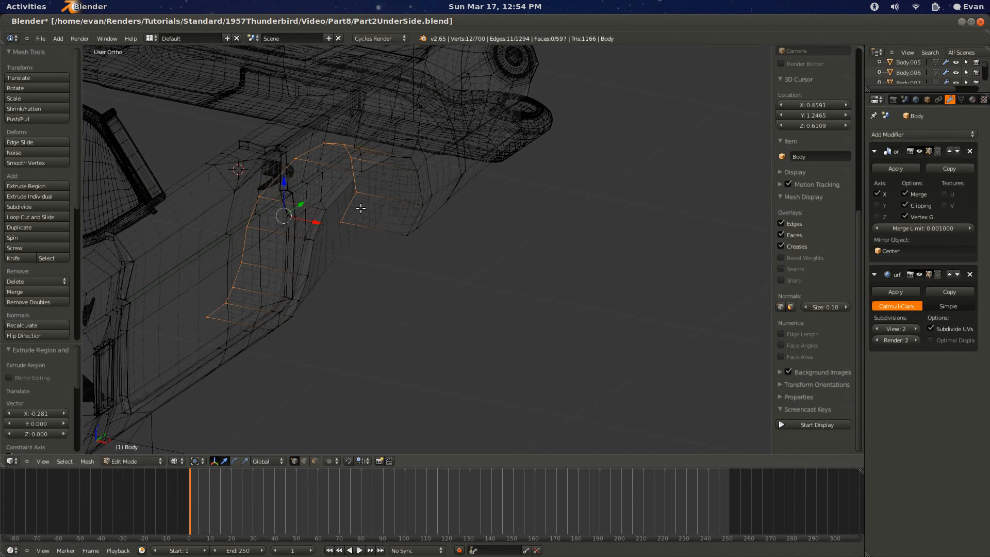
Step: Add a loop cut along the extruded wheel well strip, slide it to the outer arch edge, and check the smoothed body
{"action": "key", "text": "ctrl+r"}
{"action": "left_click", "coordinate": [376, 230]}
{"action": "left_click", "coordinate": [410, 238]}
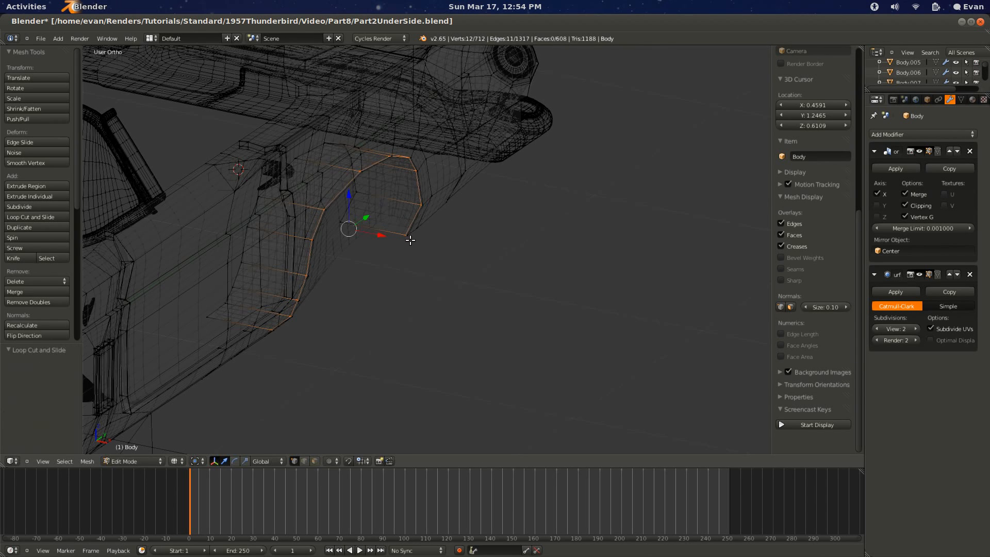
{"action": "key", "text": "z"}
{"action": "middle_click_drag", "start_coordinate": [411, 237], "coordinate": [397, 274]}
{"action": "key", "text": "Tab"}
{"action": "key", "text": "Tab"}
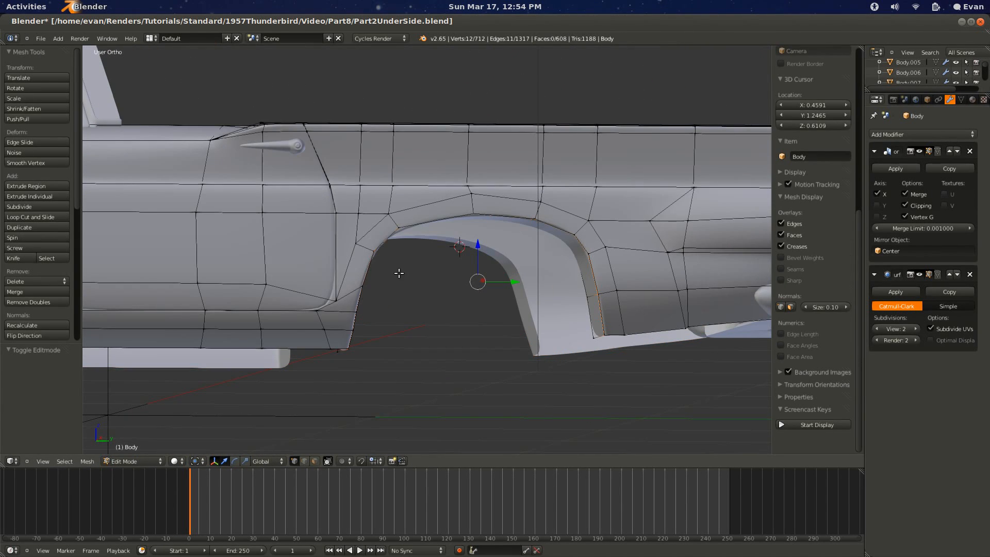
Step: Reveal the hidden arch fill panel and isolate it by hiding the rest of the body and the linked door piece
{"action": "key", "text": "f"}
{"action": "key", "text": "Tab"}
{"action": "key", "text": "Tab"}
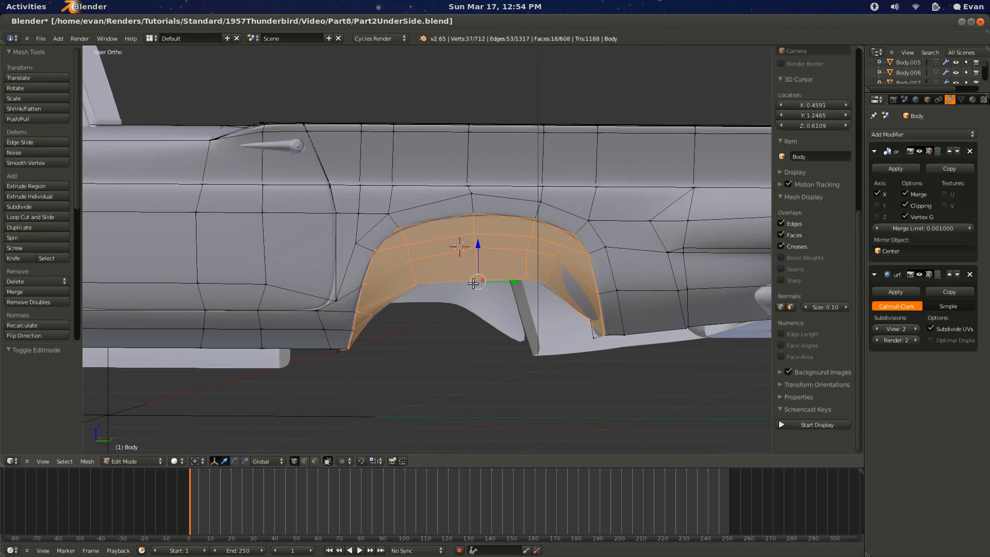
{"action": "key", "text": "ctrl+i"}
{"action": "key", "text": "h"}
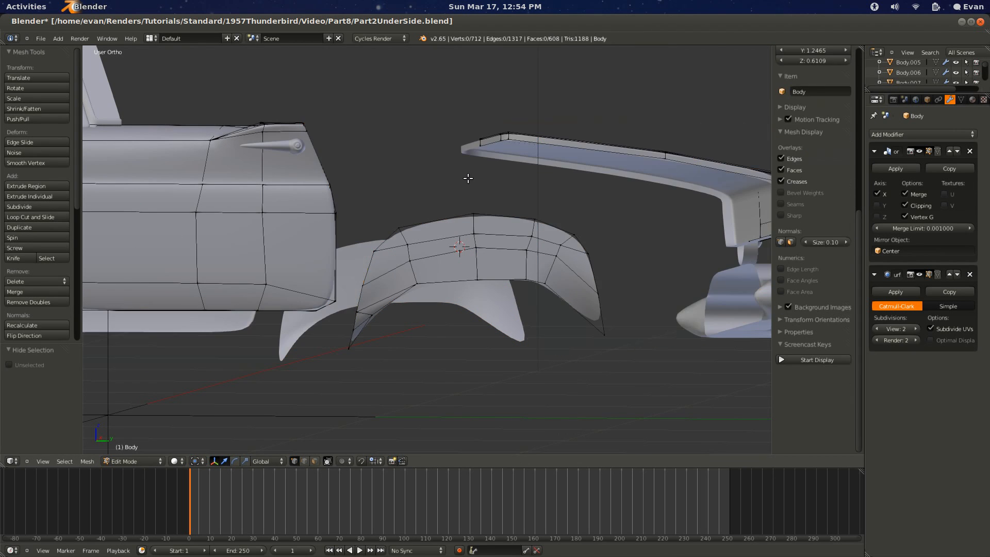
{"action": "middle_click_drag", "start_coordinate": [424, 243], "coordinate": [409, 254]}
{"action": "right_click", "coordinate": [270, 190]}
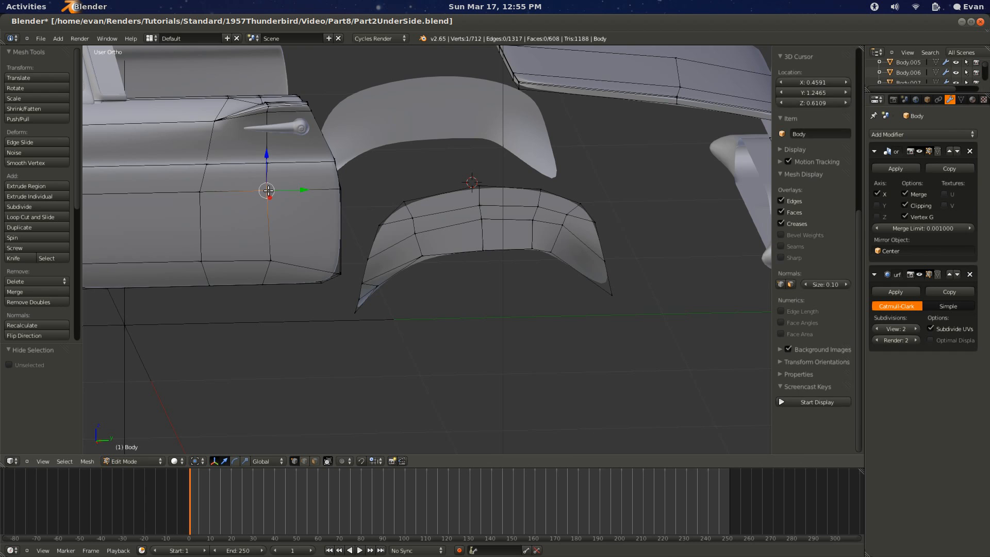
{"action": "key", "text": "ctrl+l"}
{"action": "key", "text": "h"}
Step: Extrude the fill panel's outer edge loop inward along the X axis by about -0.25
{"action": "right_click", "coordinate": [388, 198]}
{"action": "right_click", "coordinate": [378, 213], "text": "alt"}
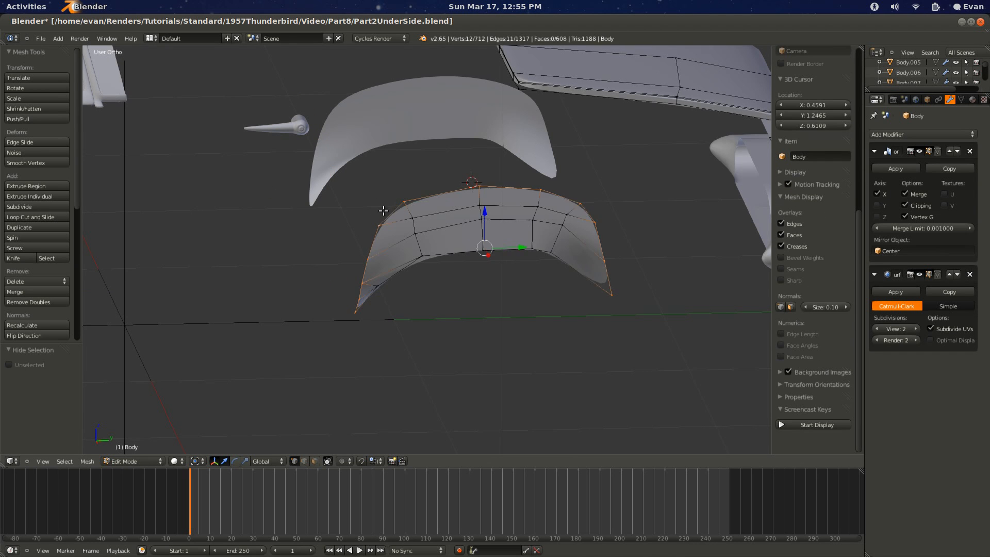
{"action": "middle_click_drag", "start_coordinate": [377, 213], "coordinate": [471, 292]}
{"action": "key", "text": "e"}
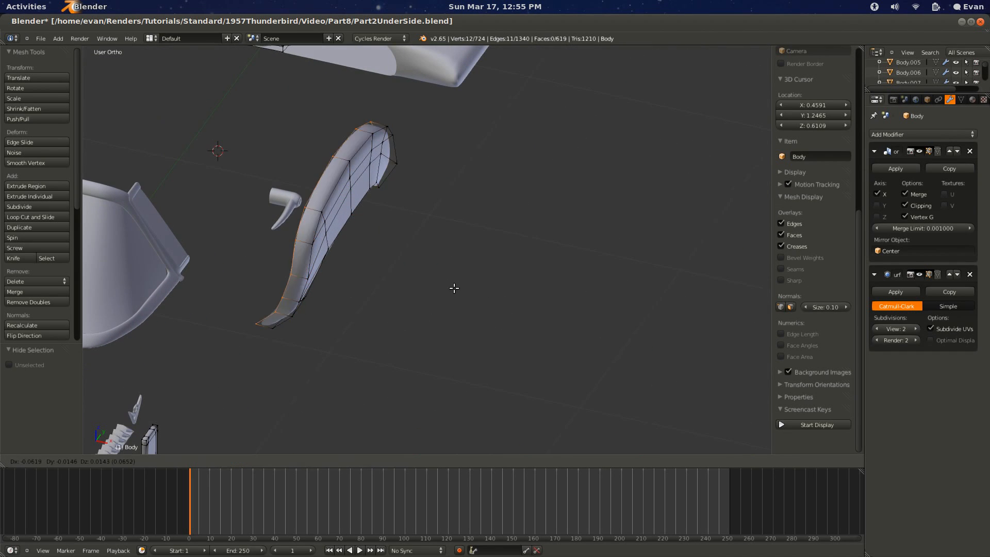
{"action": "key", "text": "x"}
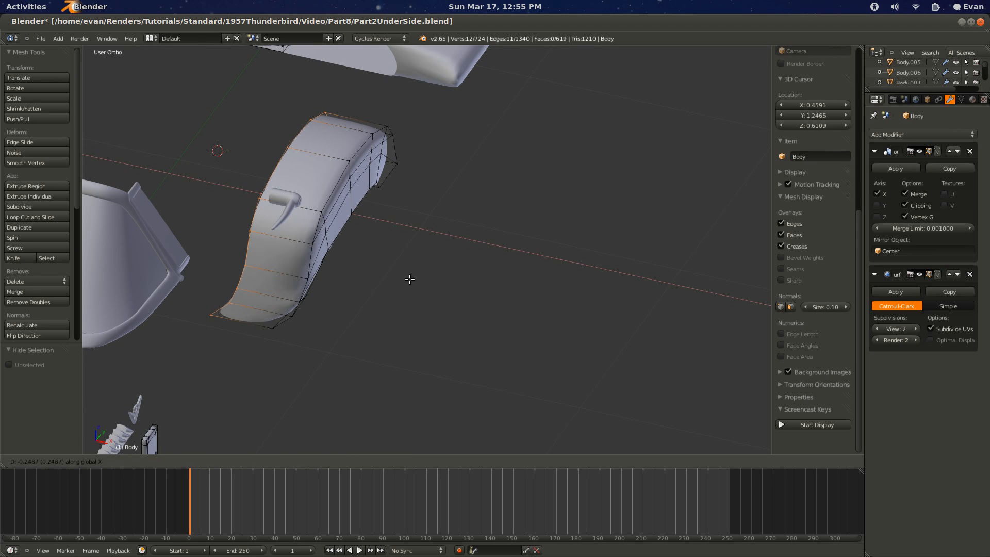
{"action": "left_click", "coordinate": [409, 278]}
Step: Flatten the extruded inner edge loop by scaling it to 0 on the X axis
{"action": "key", "text": "s"}
{"action": "key", "text": "x"}
{"action": "key", "text": "0"}
{"action": "key", "text": "Return"}
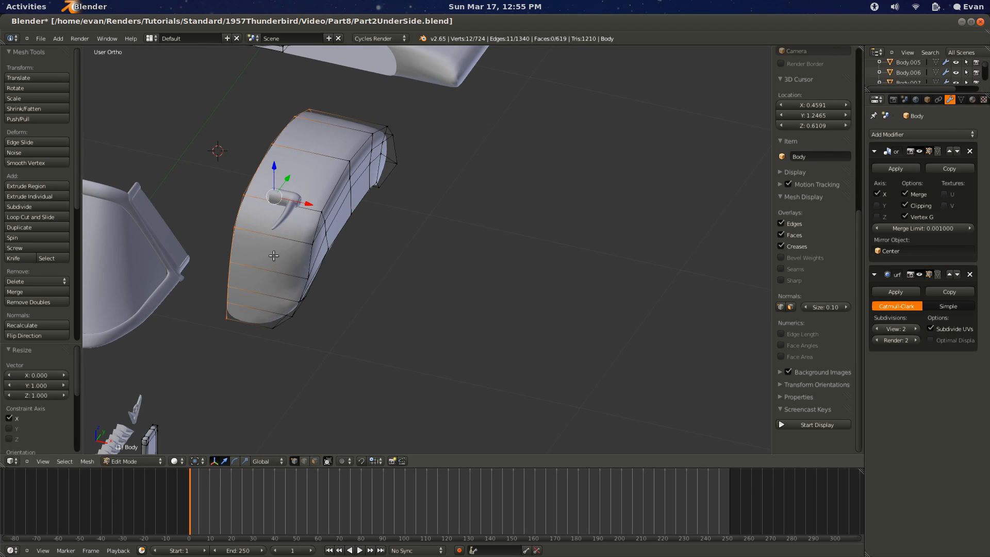
Step: Add a loop cut around the panel's extruded strip, slide it close to the outer edge, and inspect the result in Object Mode
{"action": "key", "text": "ctrl+r"}
{"action": "left_click", "coordinate": [266, 247]}
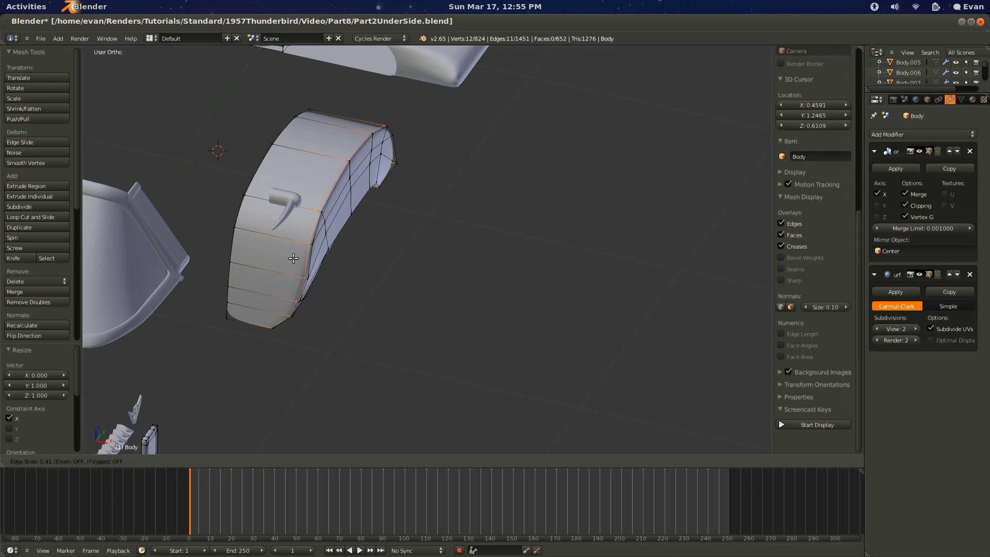
{"action": "left_click", "coordinate": [297, 260]}
{"action": "key", "text": "Tab"}
{"action": "middle_click_drag", "start_coordinate": [356, 319], "coordinate": [292, 288]}
{"action": "middle_click_drag", "start_coordinate": [369, 325], "coordinate": [459, 309]}
{"action": "key", "text": "Tab"}
{"action": "scroll", "coordinate": [459, 308], "scroll_direction": "up", "scroll_amount": 3}
{"action": "right_click", "coordinate": [404, 286]}
{"action": "scroll", "coordinate": [403, 286], "scroll_direction": "down", "scroll_amount": 3}
{"action": "middle_click_drag", "start_coordinate": [404, 286], "coordinate": [469, 278]}
{"action": "middle_click_drag", "start_coordinate": [216, 307], "coordinate": [353, 313], "text": "shift"}
{"action": "scroll", "coordinate": [341, 316], "scroll_direction": "up", "scroll_amount": 7}
{"action": "scroll", "coordinate": [459, 229], "scroll_direction": "up", "scroll_amount": 6}
{"action": "key", "text": "z"}
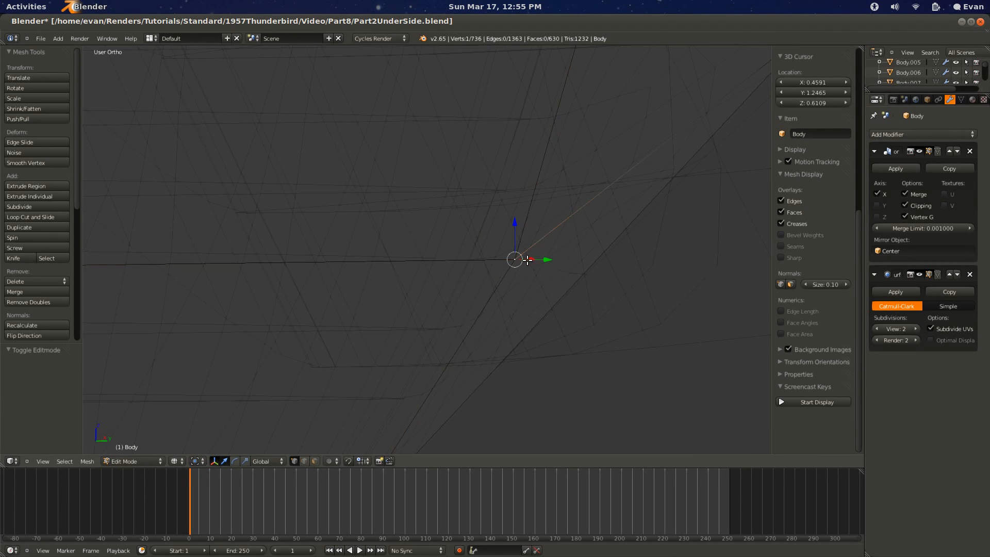
{"action": "key", "text": "g"}
{"action": "right_click", "coordinate": [516, 288]}
{"action": "scroll", "coordinate": [510, 288], "scroll_direction": "down", "scroll_amount": 4}
{"action": "key", "text": "z"}
{"action": "scroll", "coordinate": [504, 288], "scroll_direction": "up", "scroll_amount": 5, "text": "ctrl"}
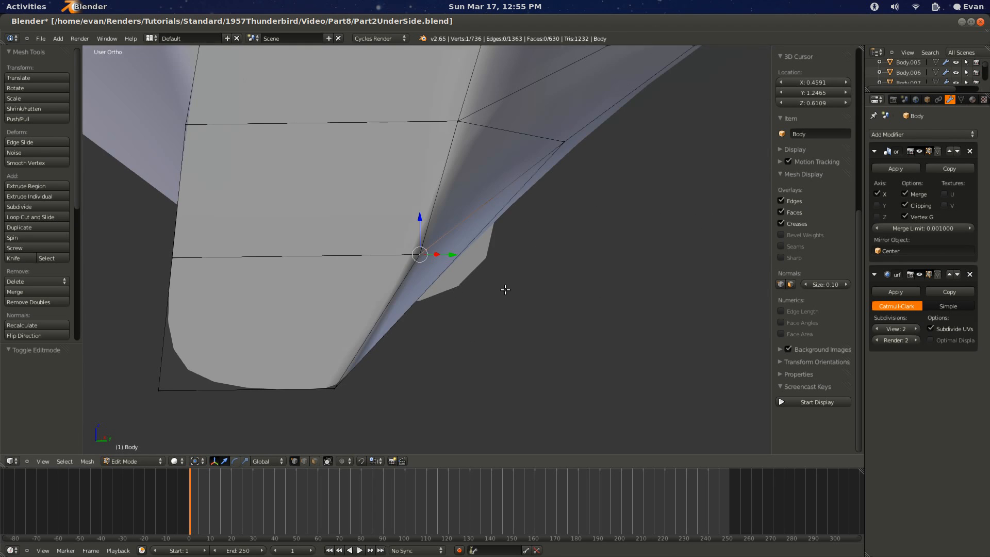
Step: Move a vertex on the arch fill's lower edge, check the smoothed body, and save over Part2UnderSide.blend
{"action": "right_click", "coordinate": [525, 152]}
{"action": "middle_click_drag", "start_coordinate": [523, 247], "coordinate": [465, 207]}
{"action": "key", "text": "Tab"}
{"action": "scroll", "coordinate": [445, 276], "scroll_direction": "down", "scroll_amount": 3}
{"action": "key", "text": "Tab"}
{"action": "key", "text": "g"}
{"action": "left_click", "coordinate": [488, 262]}
{"action": "key", "text": "Tab"}
{"action": "scroll", "coordinate": [474, 295], "scroll_direction": "down", "scroll_amount": 5}
{"action": "key", "text": "ctrl+s"}
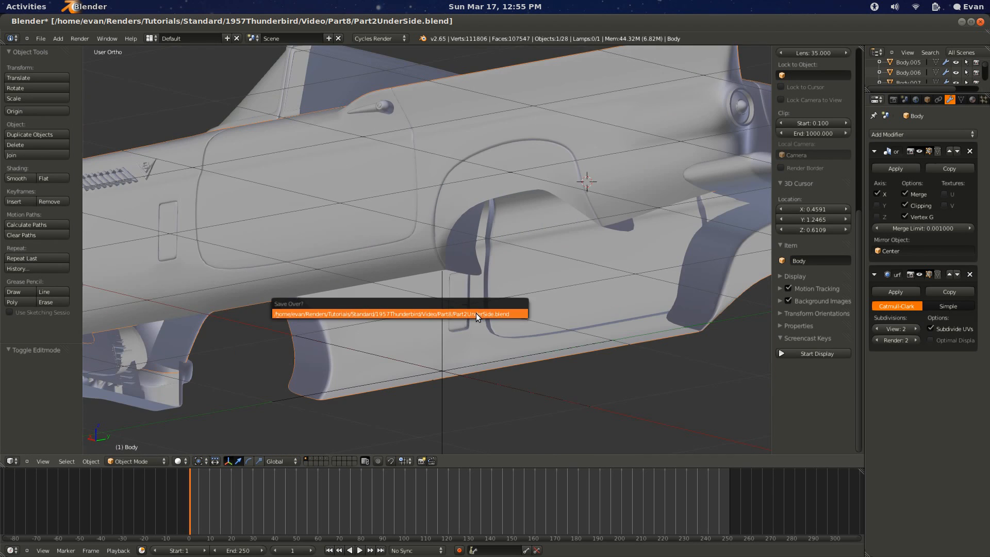
{"action": "mouse_move", "coordinate": [475, 314]}
{"action": "middle_mouse_down"}
{"action": "mouse_move", "coordinate": [409, 312]}
{"action": "mouse_move", "coordinate": [488, 318]}
{"action": "middle_mouse_up"}
Step: In wireframe right view, move the middle vertex of the arch fill's lower edge onto the blueprint's wheel opening line
{"action": "key", "text": "KP_1"}
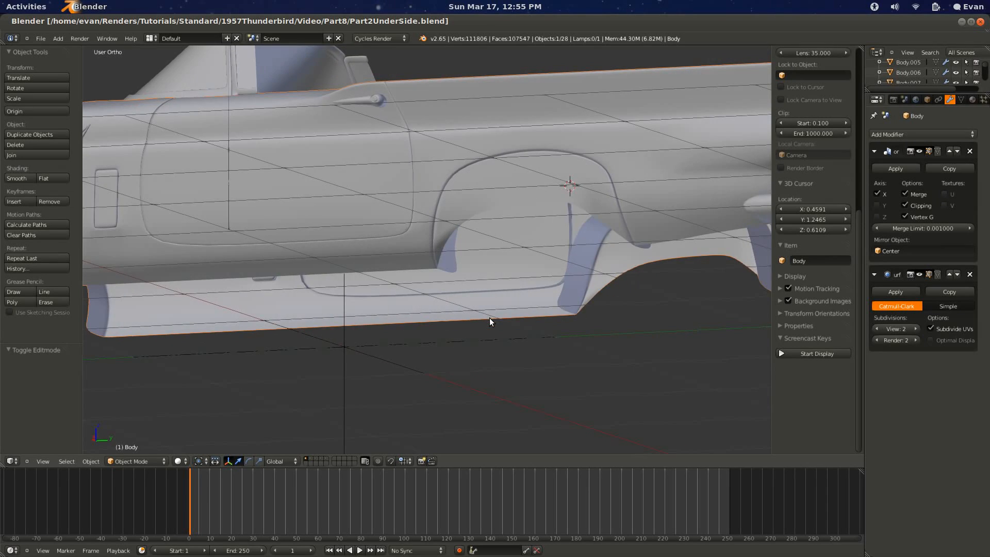
{"action": "key", "text": "KP_3"}
{"action": "scroll", "coordinate": [464, 309], "scroll_direction": "up", "scroll_amount": 3, "text": "shift"}
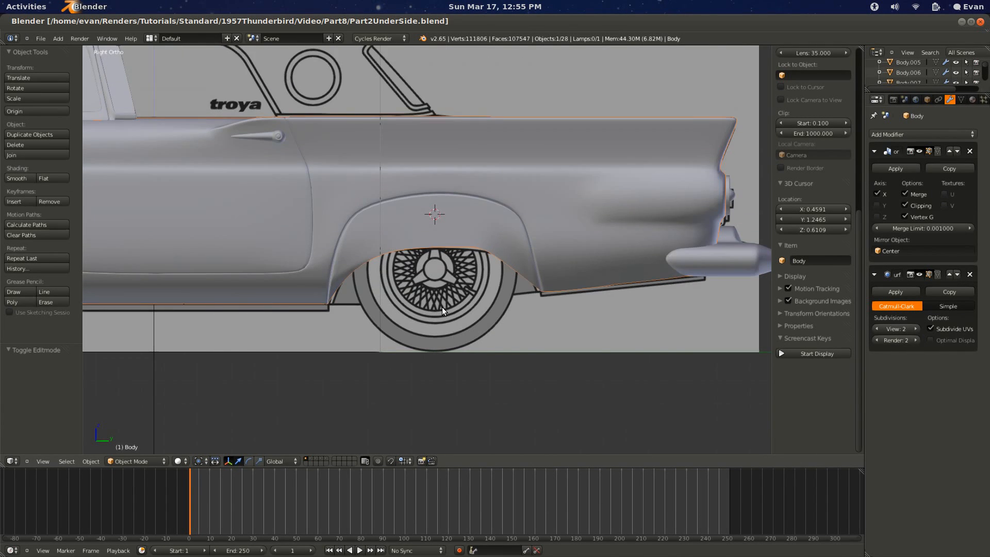
{"action": "scroll", "coordinate": [441, 307], "scroll_direction": "up", "scroll_amount": 6}
{"action": "key", "text": "Tab"}
{"action": "key", "text": "z"}
{"action": "key", "text": "g"}
{"action": "left_click", "coordinate": [436, 239]}
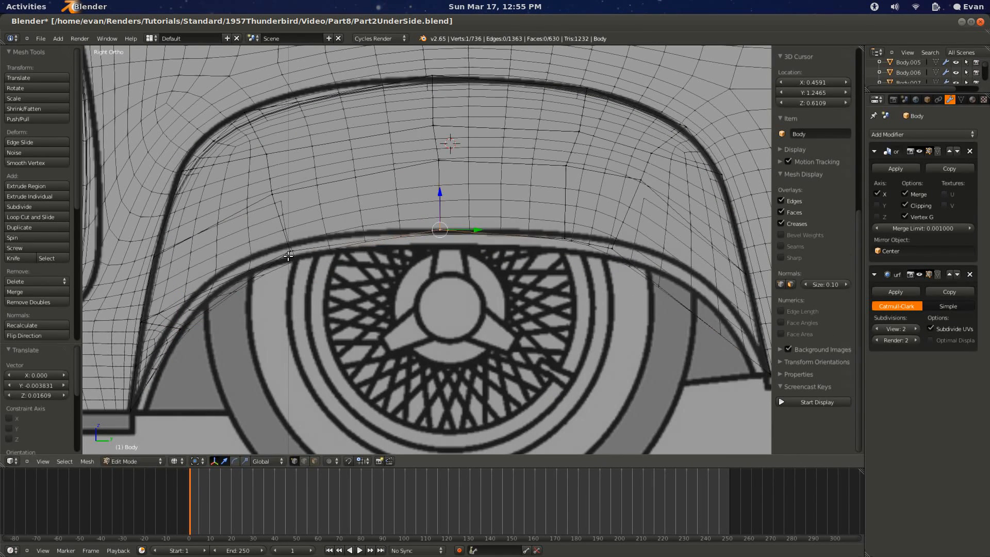
Step: Fit the front vertices of the arch fill's lower edge to the curve of the blueprint's wheel opening
{"action": "right_click", "coordinate": [288, 257]}
{"action": "key", "text": "g"}
{"action": "left_click", "coordinate": [285, 250]}
{"action": "key", "text": "z"}
{"action": "key", "text": "z"}
{"action": "key", "text": "g"}
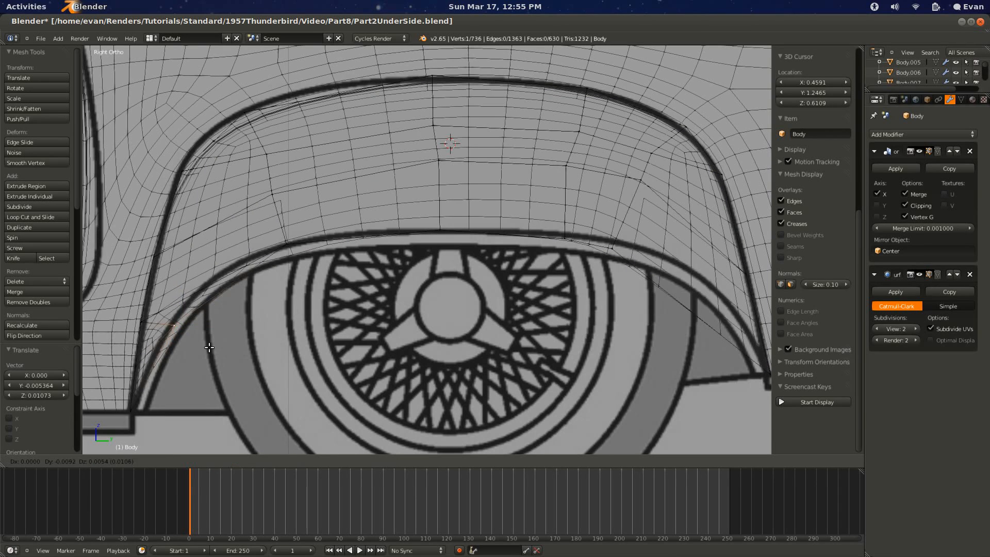
{"action": "left_click", "coordinate": [249, 287]}
{"action": "key", "text": "g"}
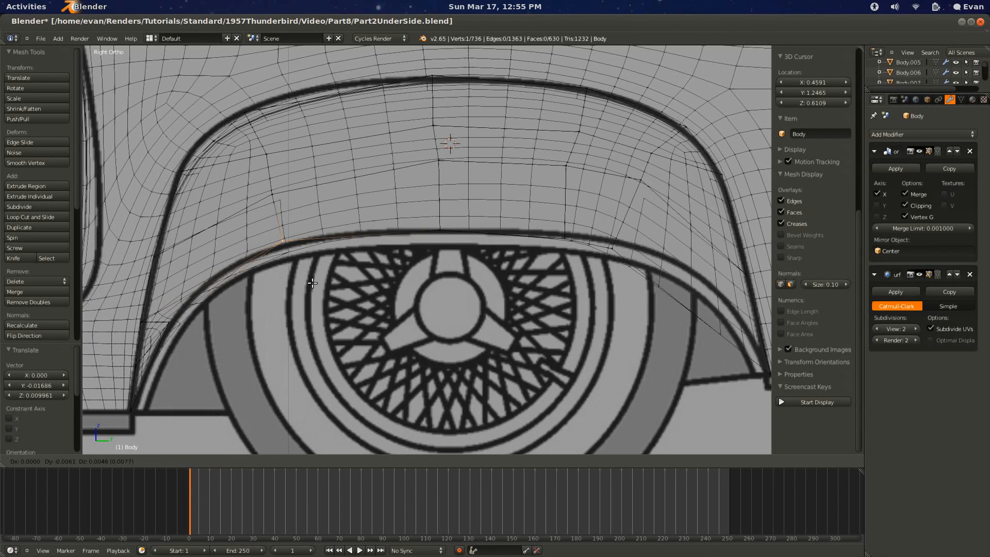
{"action": "left_click", "coordinate": [314, 283]}
Step: Fit the rear vertices of the arch fill's lower edge to the curve of the blueprint's wheel opening
{"action": "right_click", "coordinate": [612, 253]}
{"action": "key", "text": "g"}
{"action": "left_click", "coordinate": [619, 280]}
{"action": "scroll", "coordinate": [573, 324], "scroll_direction": "up", "scroll_amount": 7, "text": "ctrl"}
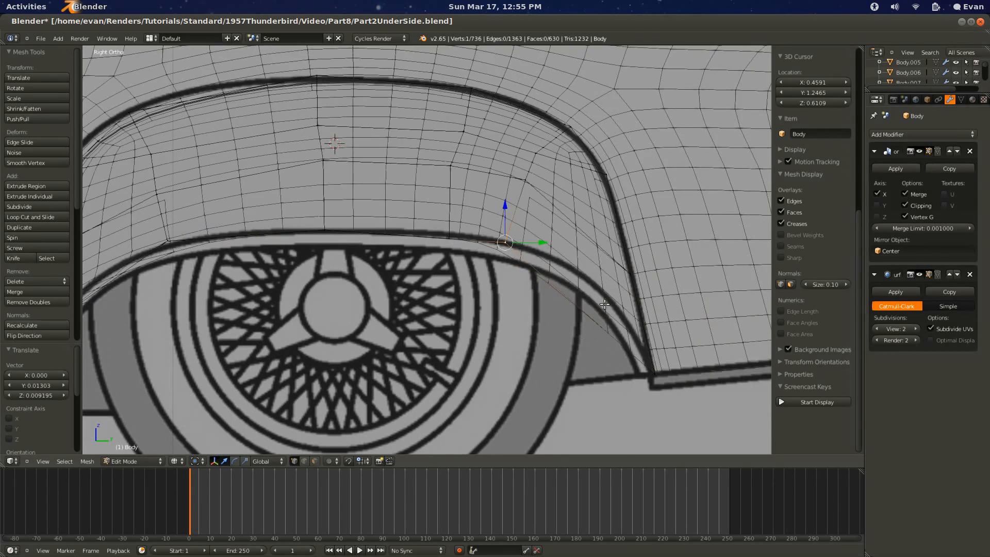
{"action": "scroll", "coordinate": [589, 333], "scroll_direction": "down", "scroll_amount": 2}
{"action": "key", "text": "Tab"}
{"action": "key", "text": "Tab"}
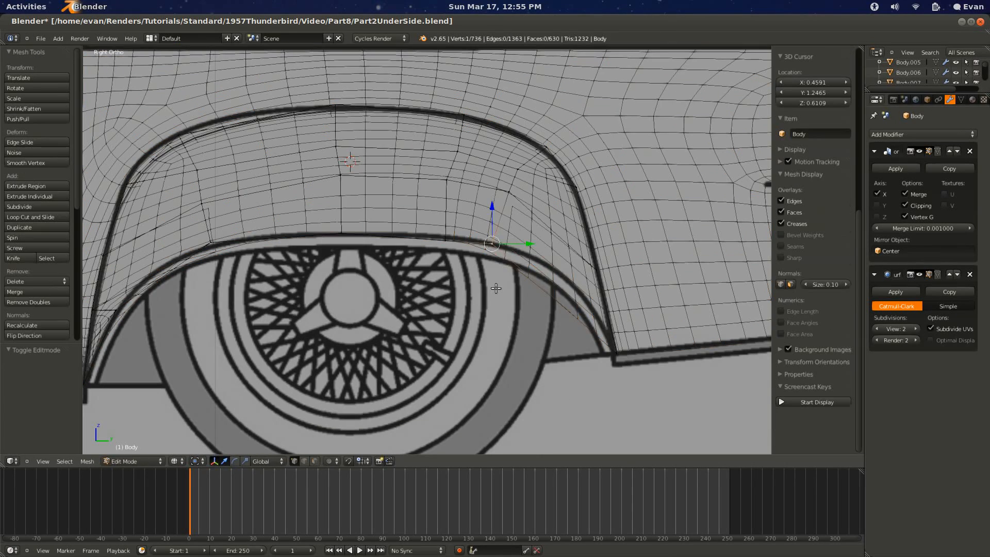
{"action": "key", "text": "g"}
{"action": "left_click", "coordinate": [577, 287]}
Step: Check the reshaped rear arch in solid shading in Object Mode and save over Part2UnderSide.blend
{"action": "key", "text": "Tab"}
{"action": "scroll", "coordinate": [499, 284], "scroll_direction": "down", "scroll_amount": 2}
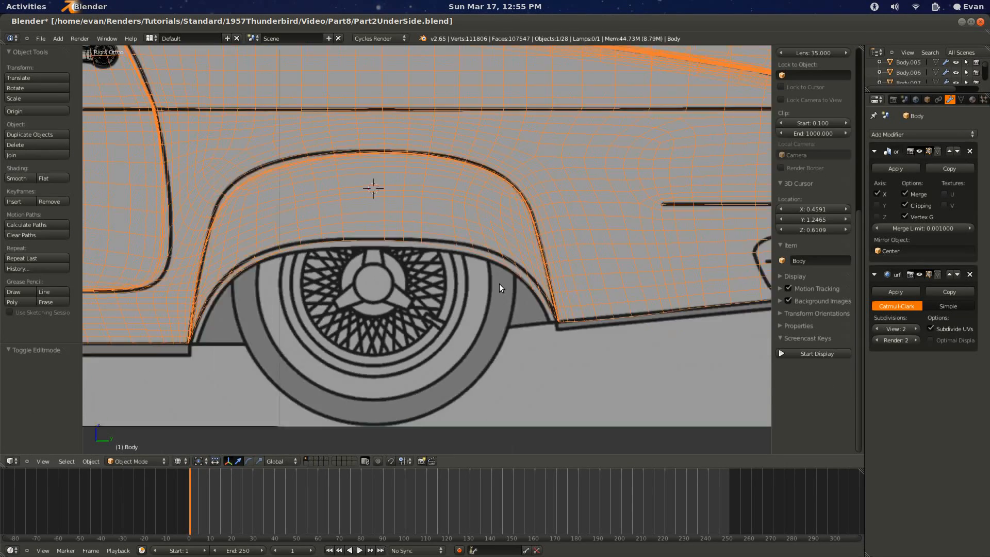
{"action": "key", "text": "z"}
{"action": "mouse_move", "coordinate": [482, 282]}
{"action": "middle_mouse_down"}
{"action": "mouse_move", "coordinate": [372, 286]}
{"action": "mouse_move", "coordinate": [432, 294]}
{"action": "mouse_move", "coordinate": [419, 325]}
{"action": "mouse_move", "coordinate": [444, 321]}
{"action": "mouse_move", "coordinate": [454, 282]}
{"action": "mouse_move", "coordinate": [413, 273]}
{"action": "mouse_move", "coordinate": [499, 279]}
{"action": "middle_mouse_up"}
{"action": "key", "text": "ctrl+s"}
{"action": "key", "text": "Return"}
{"action": "key", "text": "Tab"}
{"action": "key", "text": "Tab"}
{"action": "key", "text": "ctrl+s"}
{"action": "key", "text": "Return"}
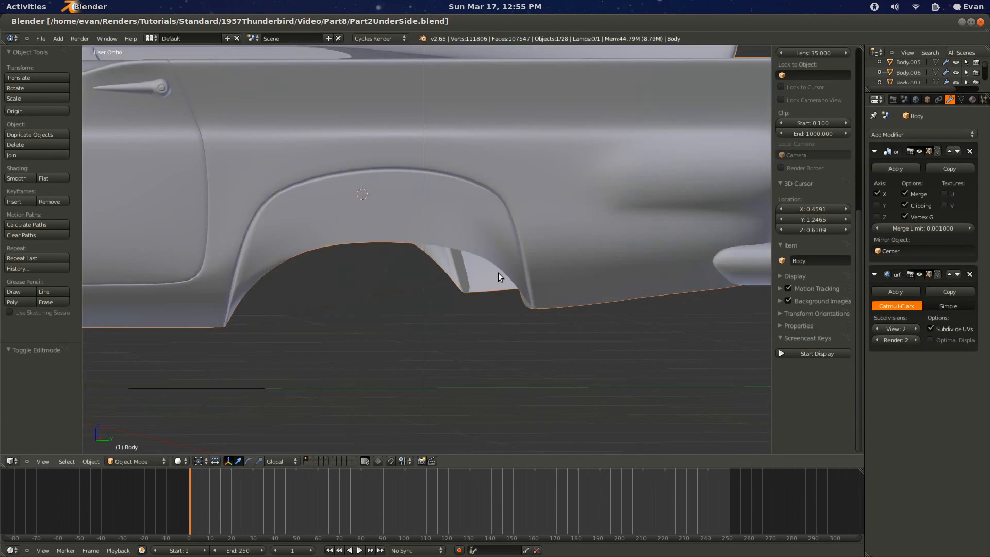
Step: Deselect everything, review the whole car, and save over Part2UnderSide.blend
{"action": "scroll", "coordinate": [439, 281], "scroll_direction": "down", "scroll_amount": 3}
{"action": "mouse_move", "coordinate": [380, 282]}
{"action": "middle_mouse_down"}
{"action": "mouse_move", "coordinate": [384, 247]}
{"action": "mouse_move", "coordinate": [404, 243]}
{"action": "mouse_move", "coordinate": [384, 290]}
{"action": "middle_mouse_up"}
{"action": "scroll", "coordinate": [383, 250], "scroll_direction": "down", "scroll_amount": 5}
{"action": "key", "text": "a"}
{"action": "scroll", "coordinate": [383, 289], "scroll_direction": "up", "scroll_amount": 3}
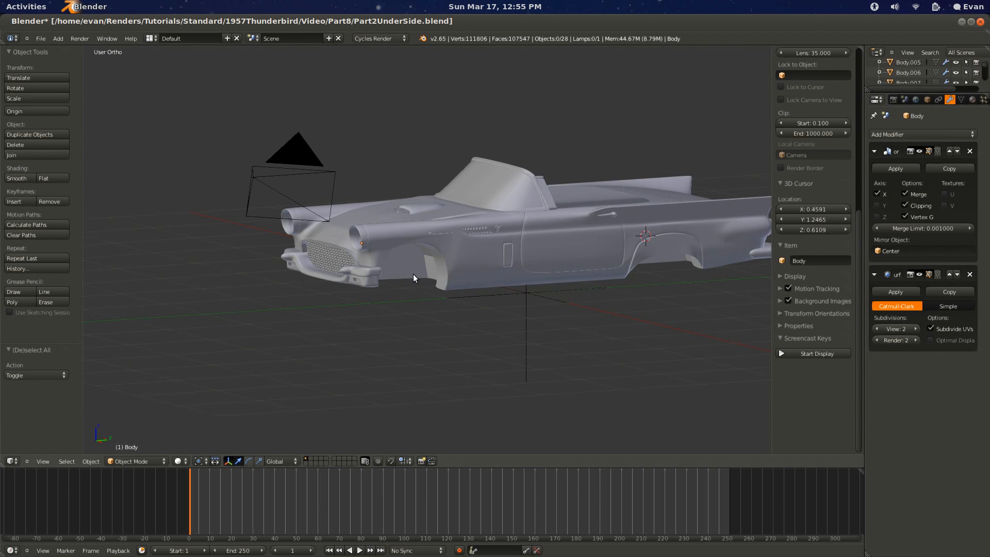
{"action": "middle_click_drag", "start_coordinate": [413, 274], "coordinate": [455, 206]}
{"action": "key", "text": "ctrl+s"}
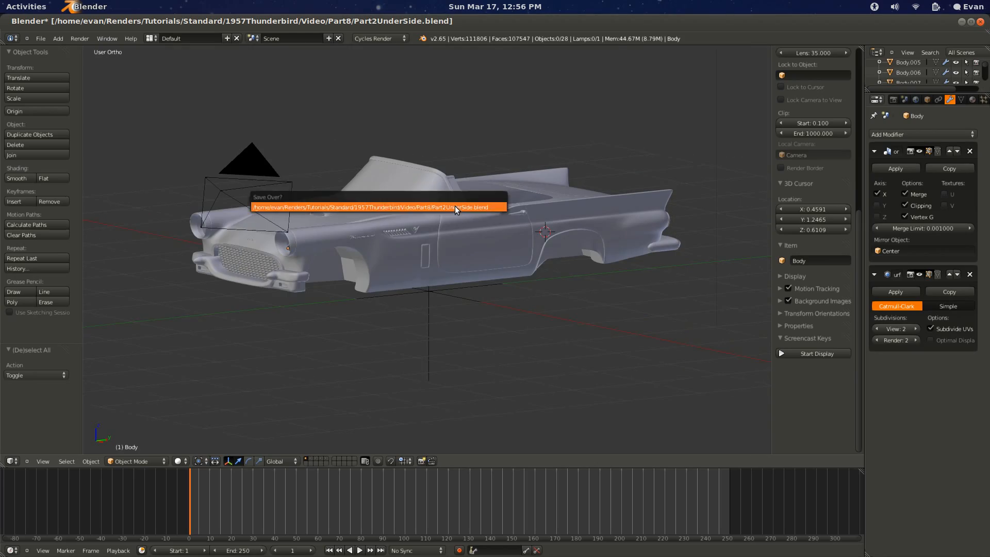
{"action": "left_click", "coordinate": [455, 206]}
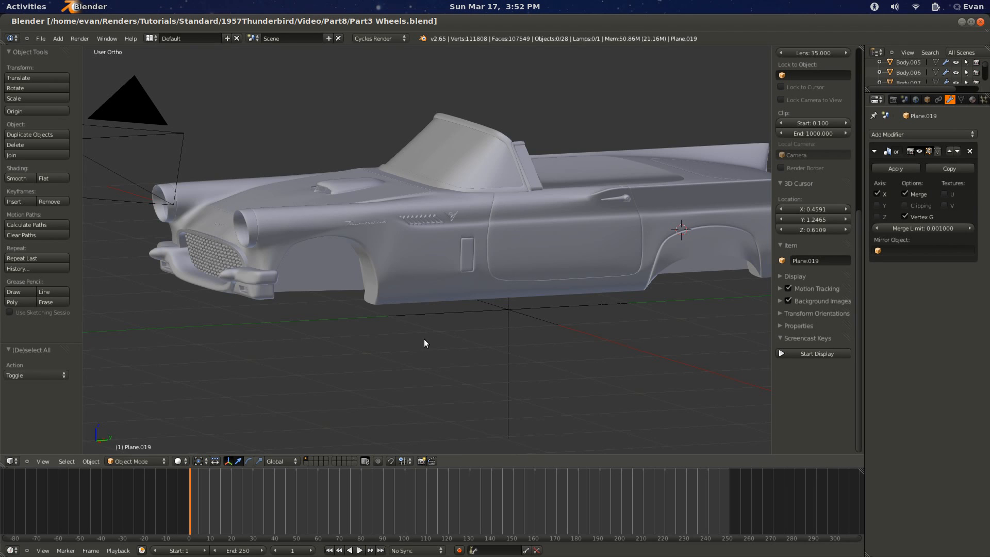
{"action": "mouse_move", "coordinate": [424, 340]}
{"action": "middle_mouse_down"}
{"action": "mouse_move", "coordinate": [329, 359]}
{"action": "mouse_move", "coordinate": [335, 367]}
{"action": "mouse_move", "coordinate": [416, 330]}
{"action": "middle_mouse_up"}
{"action": "middle_click_drag", "start_coordinate": [496, 280], "coordinate": [501, 319]}
{"action": "scroll", "coordinate": [501, 320], "scroll_direction": "up", "scroll_amount": 5, "text": "ctrl"}
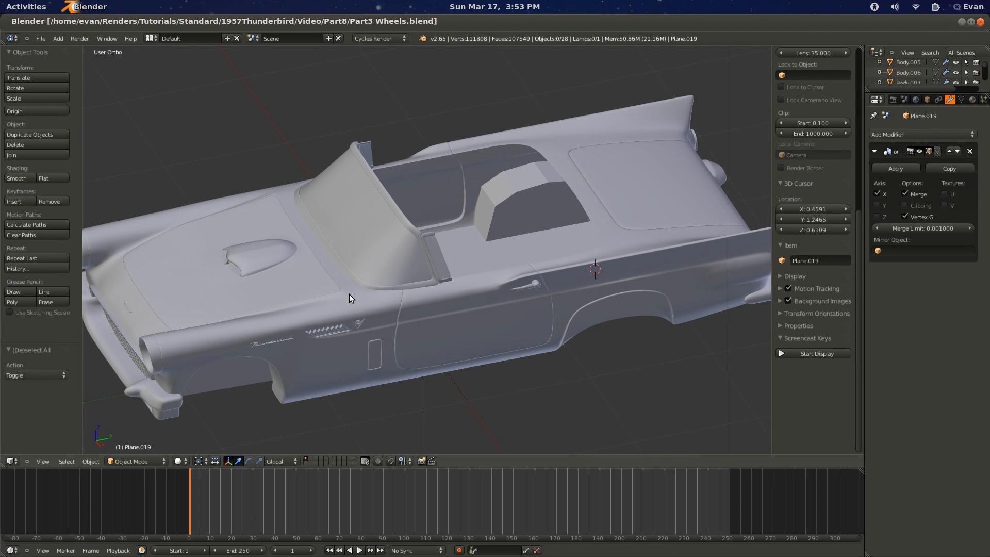
{"action": "middle_click_drag", "start_coordinate": [350, 295], "coordinate": [373, 276]}
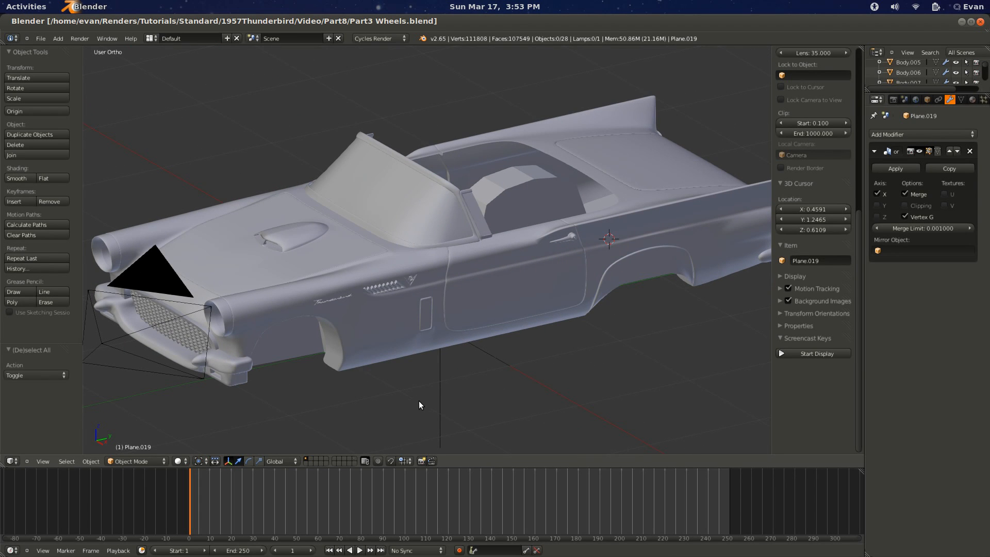
Step: Switch to the empty layer 2 and show the side blueprint around the front wheel in right view
{"action": "key", "text": "2"}
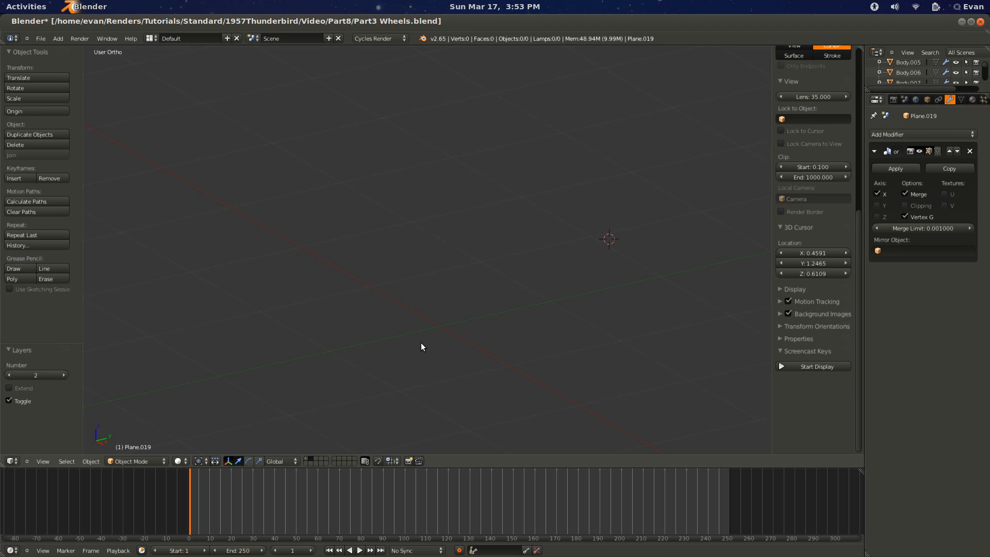
{"action": "key", "text": "KP_3"}
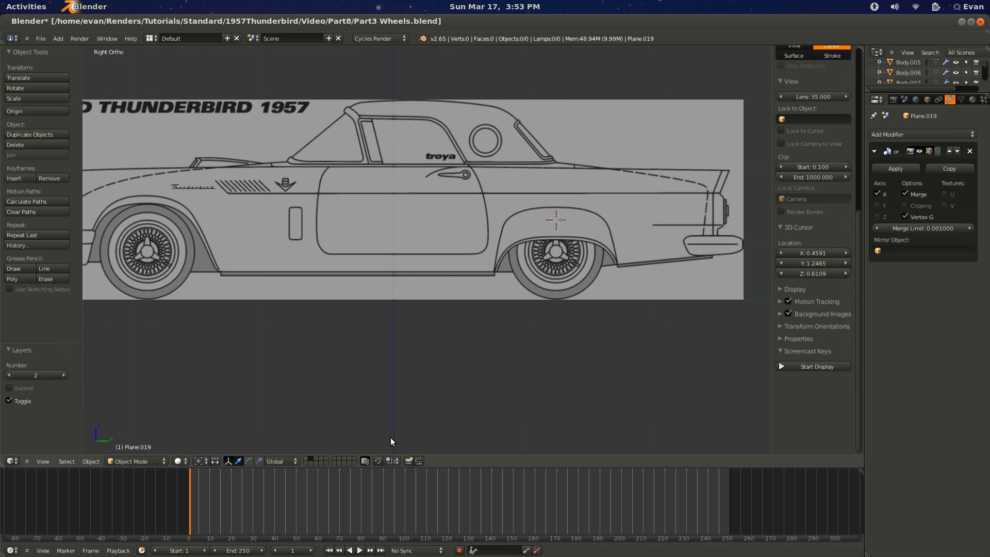
{"action": "left_click", "coordinate": [353, 457]}
{"action": "middle_click_drag", "start_coordinate": [388, 296], "coordinate": [412, 438]}
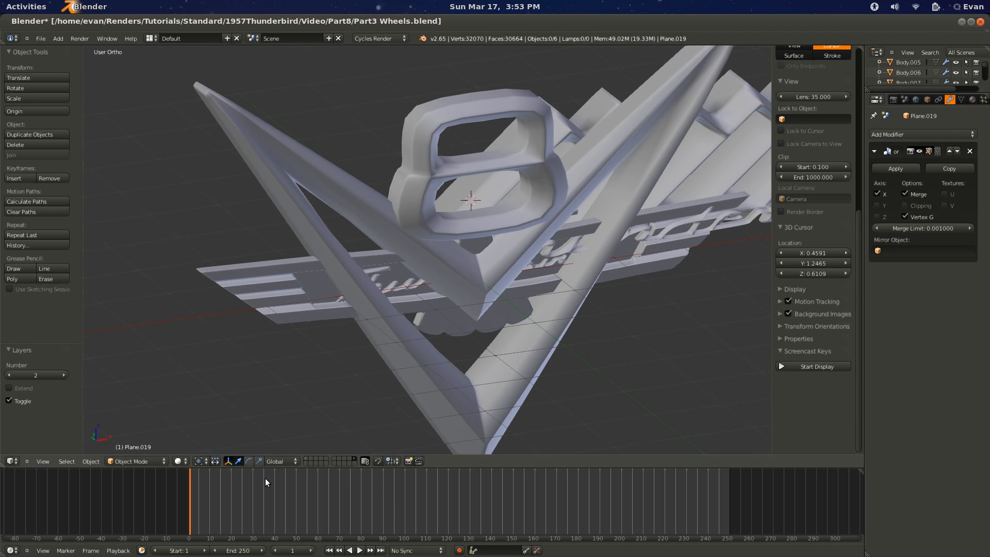
{"action": "left_click", "coordinate": [311, 457]}
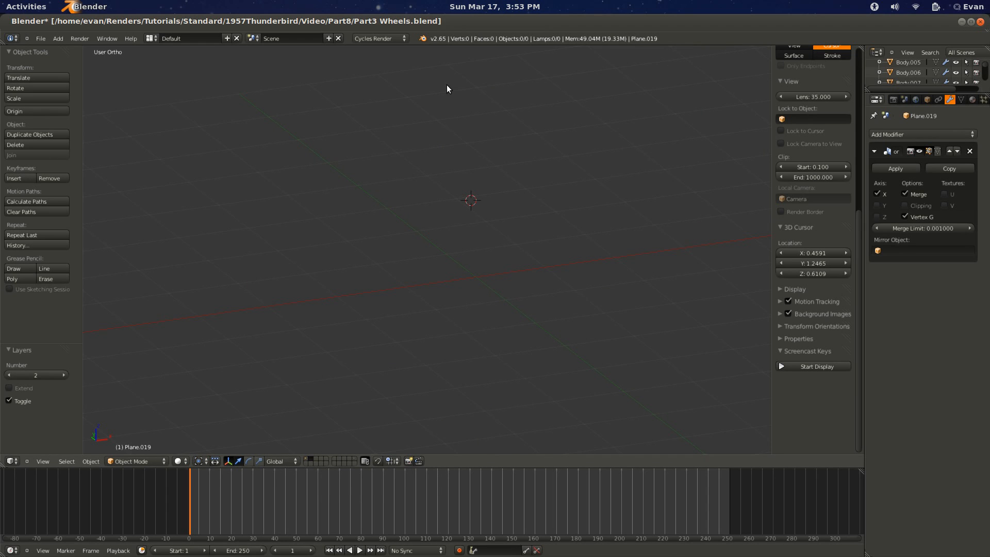
{"action": "key", "text": "KP_3"}
{"action": "scroll", "coordinate": [342, 333], "scroll_direction": "up", "scroll_amount": 5}
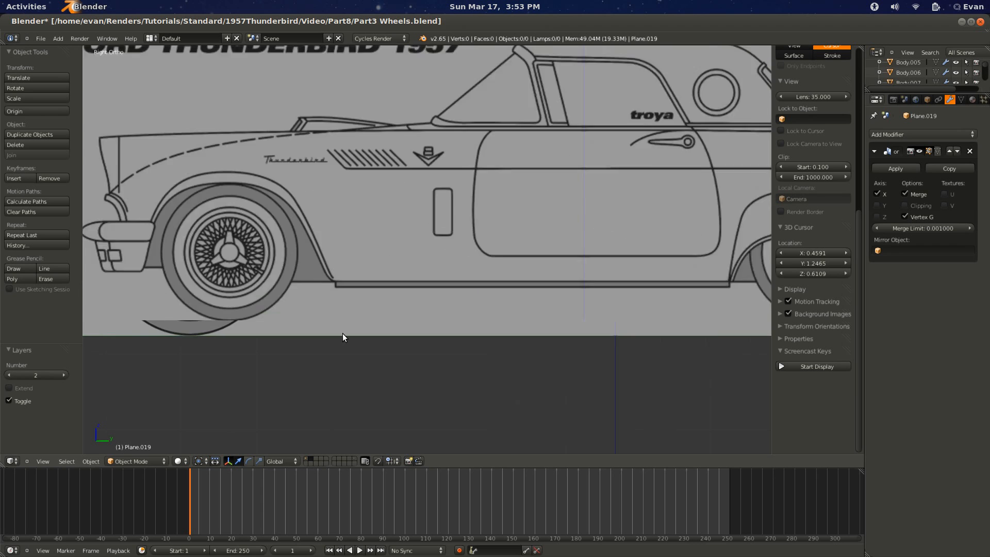
Step: Place the 3D cursor at the centre of the blueprint's front wheel hub and add a mesh cylinder there
{"action": "scroll", "coordinate": [342, 333], "scroll_direction": "down", "scroll_amount": 6, "text": "ctrl"}
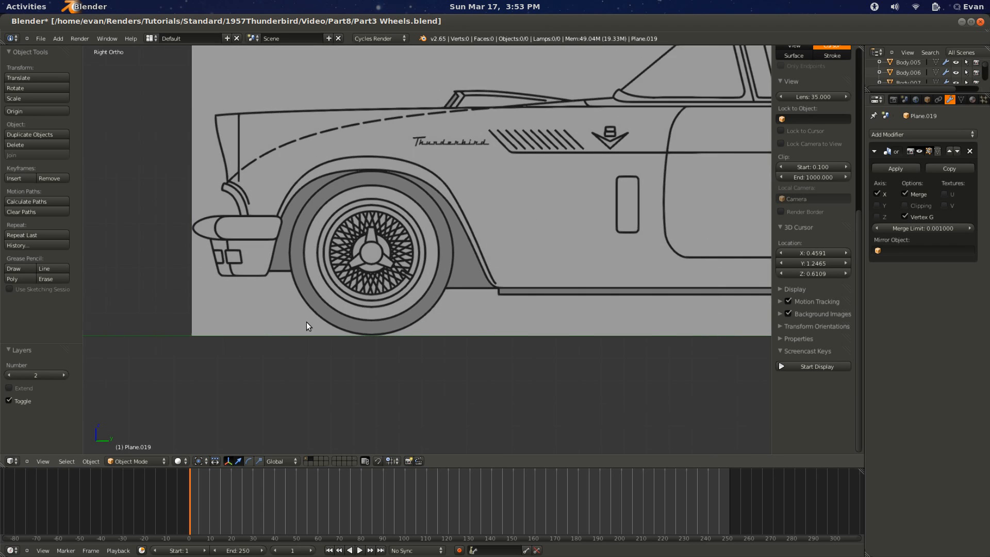
{"action": "scroll", "coordinate": [306, 322], "scroll_direction": "up", "scroll_amount": 4}
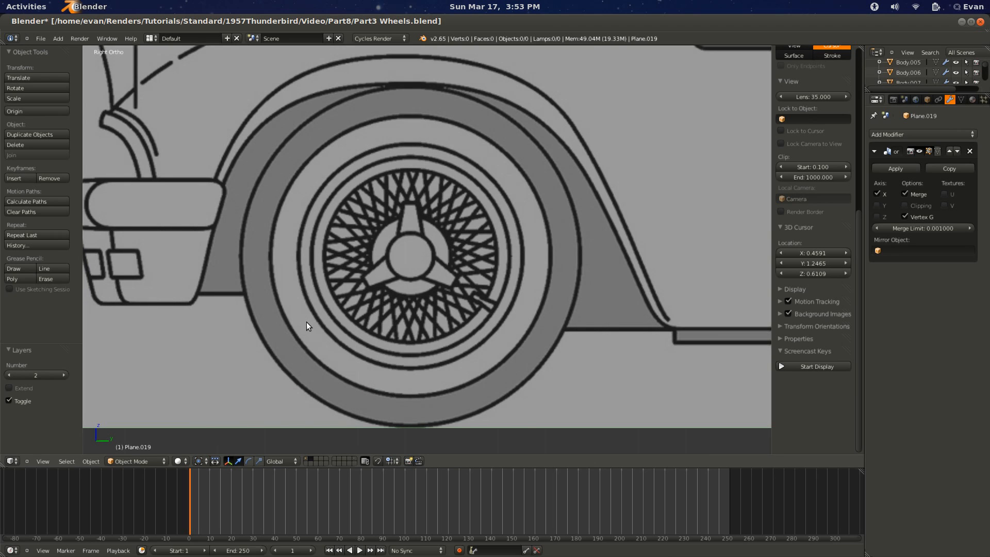
{"action": "scroll", "coordinate": [306, 322], "scroll_direction": "up", "scroll_amount": 4}
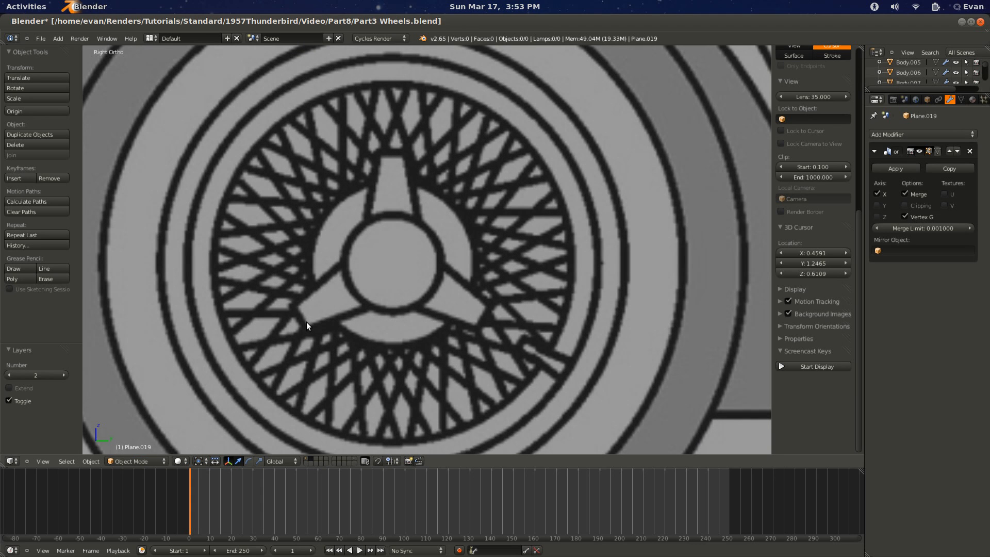
{"action": "left_click", "coordinate": [392, 265]}
{"action": "key", "text": "shift+a"}
{"action": "key", "text": "Escape"}
{"action": "scroll", "coordinate": [394, 292], "scroll_direction": "down", "scroll_amount": 2}
{"action": "scroll", "coordinate": [394, 292], "scroll_direction": "up", "scroll_amount": 1}
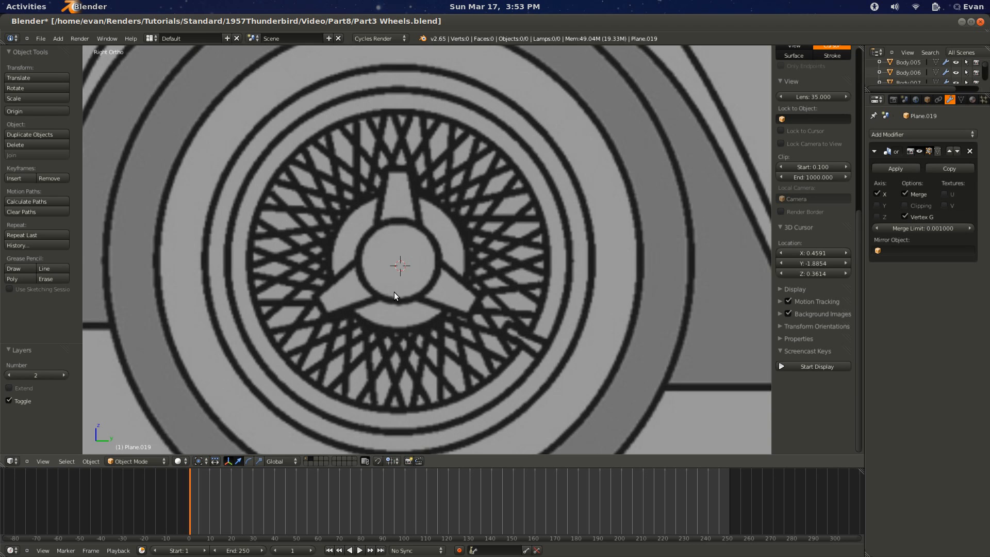
{"action": "key", "text": "shift+a"}
{"action": "mouse_move", "coordinate": [394, 292]}
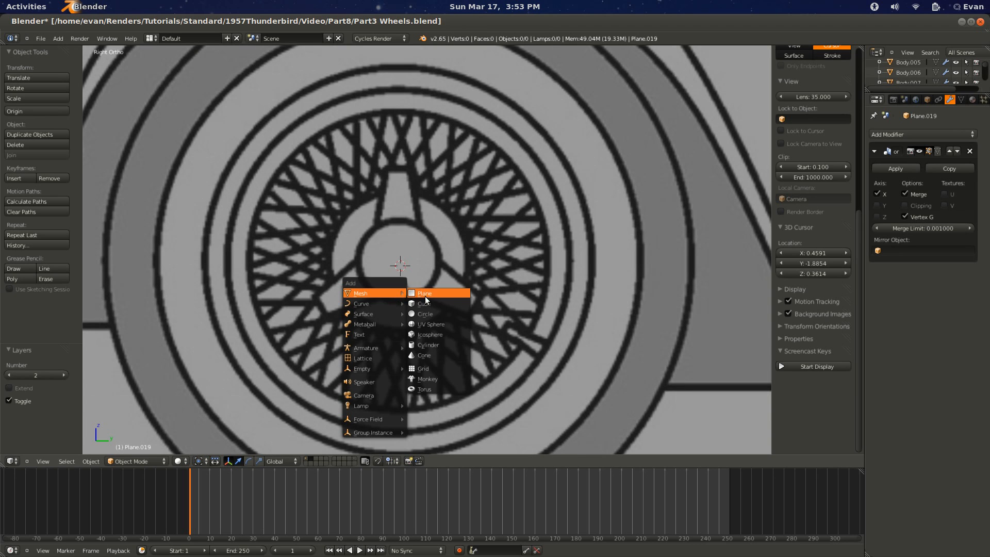
{"action": "left_click", "coordinate": [431, 345]}
{"action": "key", "text": "KP_Decimal"}
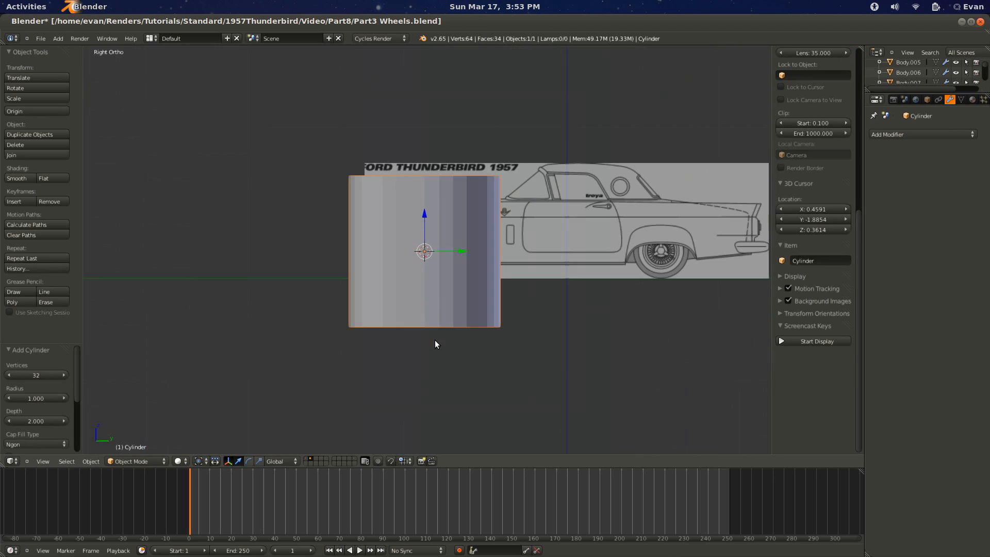
Step: Try 10 vertices for the new cylinder and settle on a vertex count of 8
{"action": "scroll", "coordinate": [434, 340], "scroll_direction": "up", "scroll_amount": 1}
{"action": "left_click", "coordinate": [33, 376]}
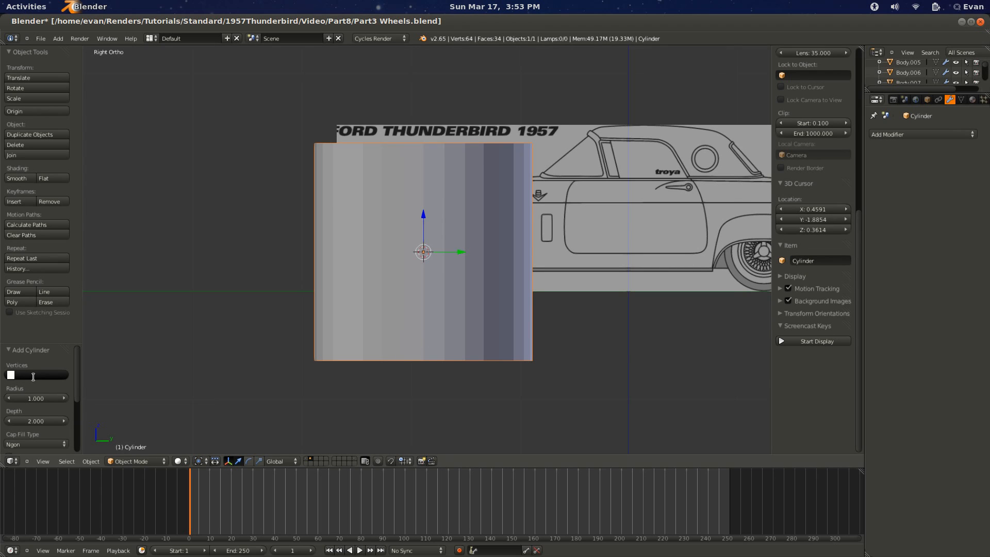
{"action": "key", "text": "BackSpace"}
{"action": "type", "text": "10"}
{"action": "key", "text": "Return"}
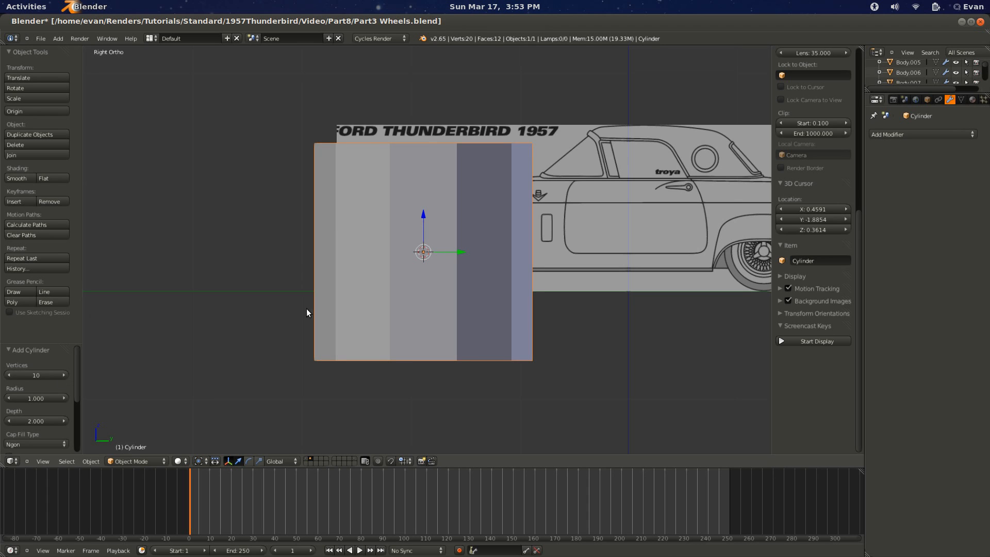
{"action": "left_click", "coordinate": [33, 375]}
{"action": "type", "text": "8"}
{"action": "key", "text": "Return"}
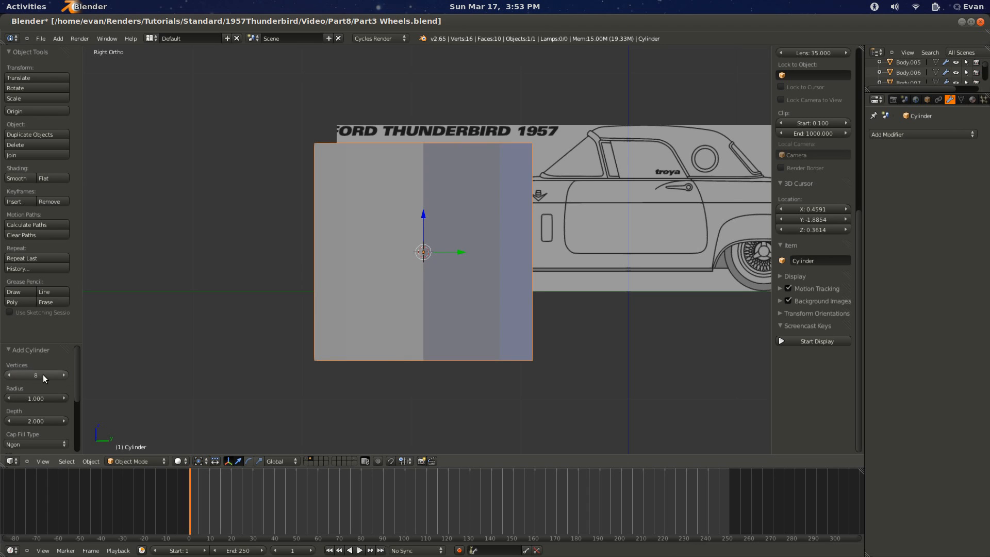
Step: Set the eight-sided cylinder's radius to 0.5 and its depth to 20
{"action": "middle_click_drag", "start_coordinate": [412, 289], "coordinate": [510, 356]}
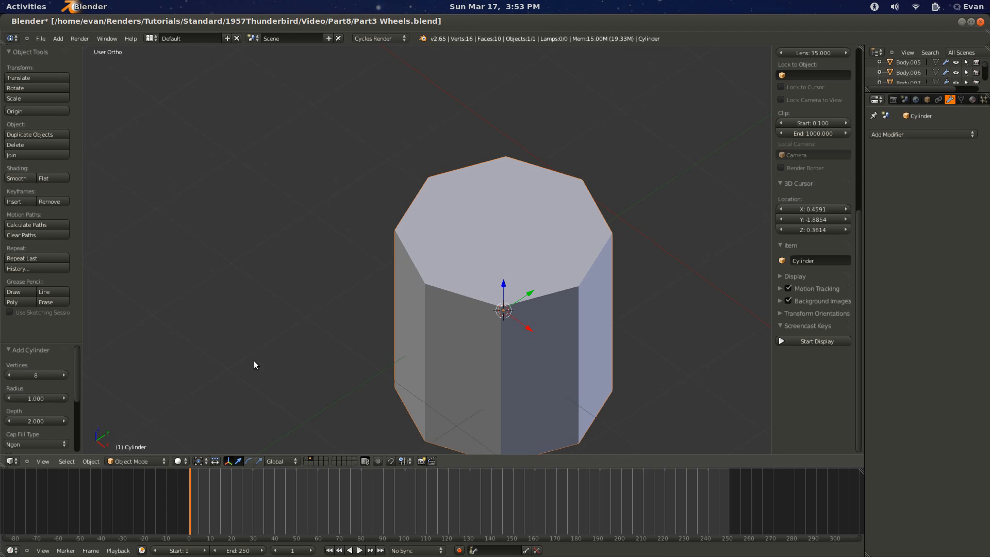
{"action": "left_click", "coordinate": [35, 398]}
{"action": "type", "text": ".5"}
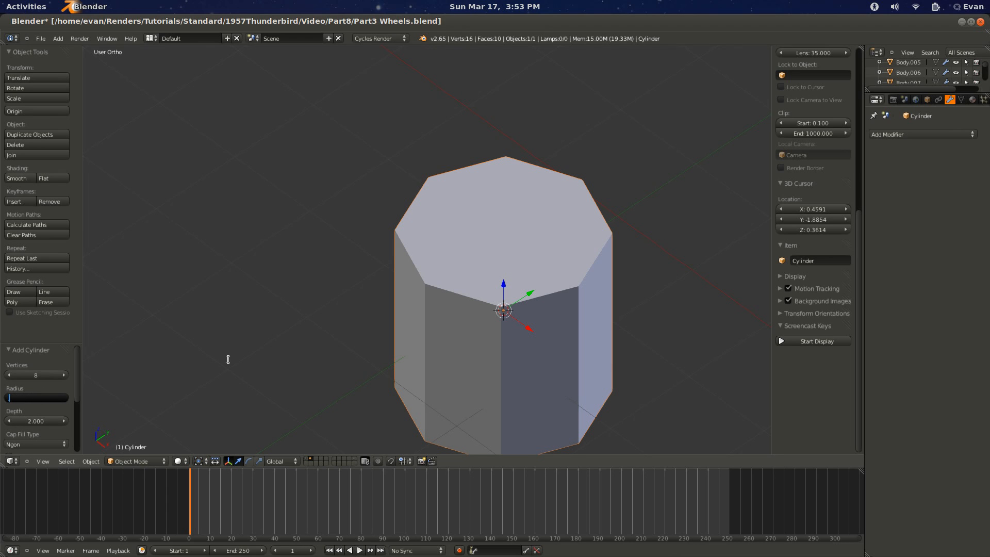
{"action": "key", "text": "Return"}
{"action": "middle_click_drag", "start_coordinate": [355, 369], "coordinate": [352, 360]}
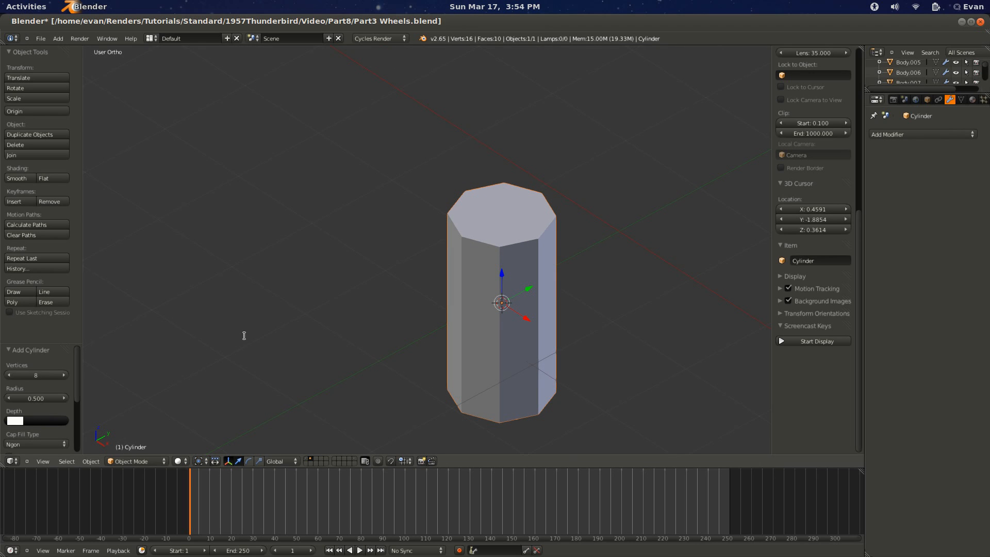
{"action": "type", "text": "20"}
{"action": "key", "text": "Return"}
{"action": "scroll", "coordinate": [402, 301], "scroll_direction": "down", "scroll_amount": 5}
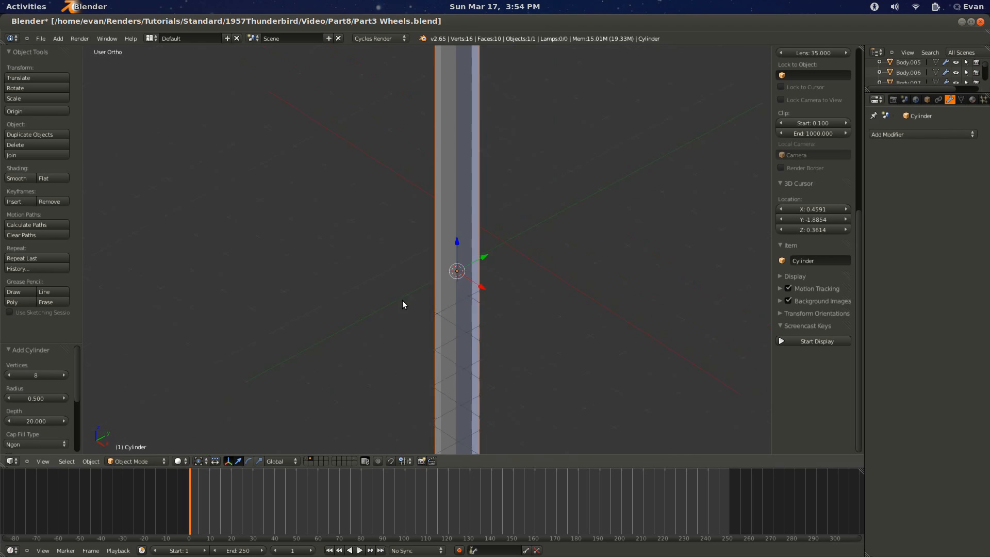
Step: Select the cylinder's lower end vertices in wireframe Edit Mode, right view, and snap the 3D cursor to them
{"action": "key", "text": "KP_3"}
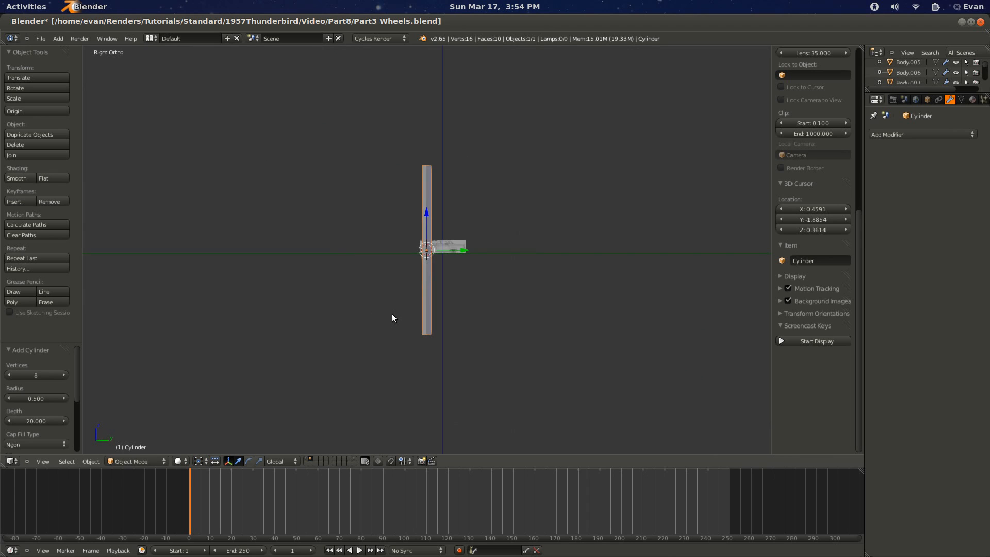
{"action": "scroll", "coordinate": [370, 282], "scroll_direction": "up", "scroll_amount": 4}
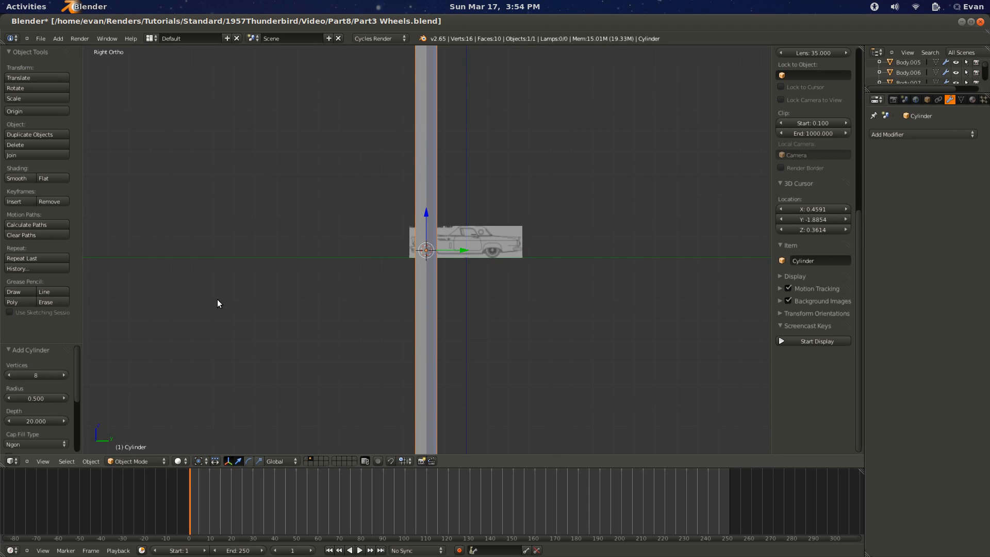
{"action": "scroll", "coordinate": [407, 323], "scroll_direction": "down", "scroll_amount": 4}
{"action": "scroll", "coordinate": [408, 318], "scroll_direction": "up", "scroll_amount": 6}
{"action": "scroll", "coordinate": [413, 318], "scroll_direction": "down", "scroll_amount": 4}
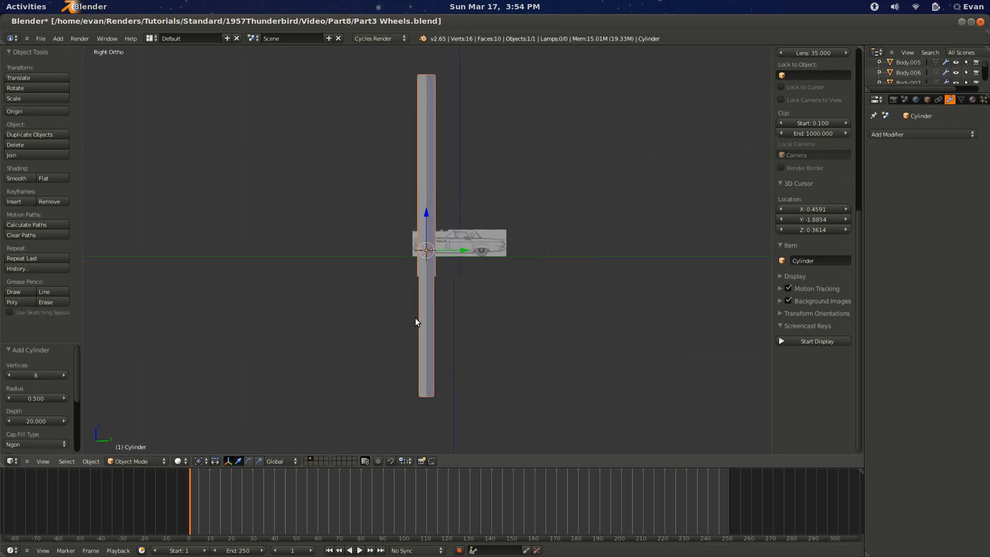
{"action": "key", "text": "Tab"}
{"action": "scroll", "coordinate": [414, 320], "scroll_direction": "down", "scroll_amount": 7, "text": "shift"}
{"action": "key", "text": "z"}
{"action": "key", "text": "a"}
{"action": "key", "text": "b"}
{"action": "left_click_drag", "start_coordinate": [483, 286], "coordinate": [408, 337]}
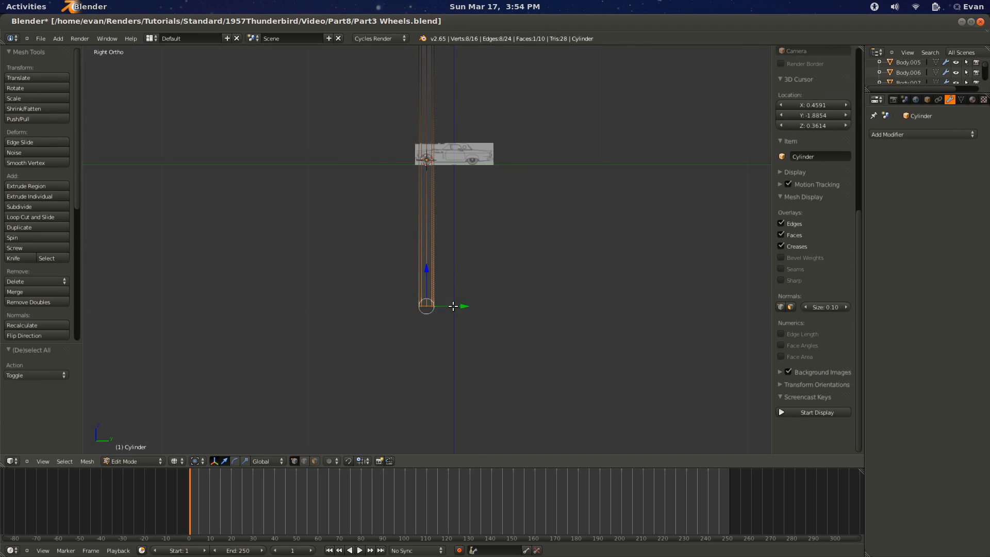
{"action": "scroll", "coordinate": [423, 319], "scroll_direction": "up", "scroll_amount": 4}
{"action": "key", "text": "shift+s"}
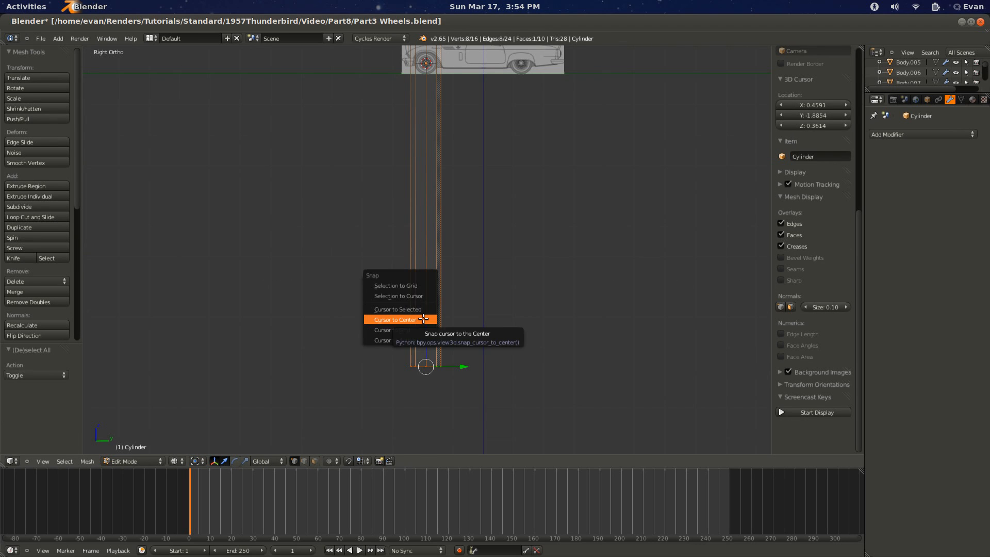
{"action": "left_click", "coordinate": [423, 319]}
{"action": "key", "text": "shift+s"}
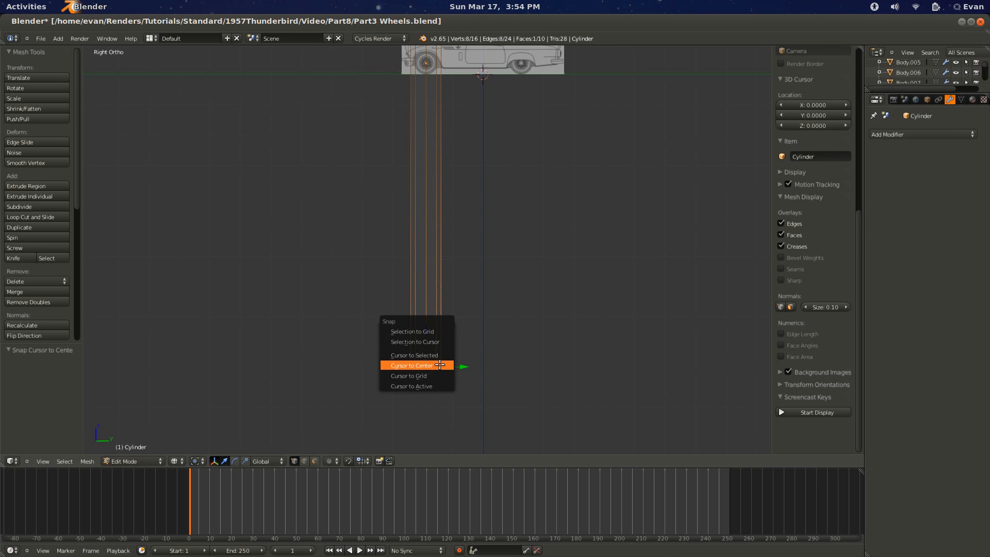
{"action": "left_click", "coordinate": [420, 352]}
Step: Return to Object Mode and set the cylinder's origin to the 3D cursor at its lower end
{"action": "key", "text": "Tab"}
{"action": "key", "text": "shift+ctrl+alt+c"}
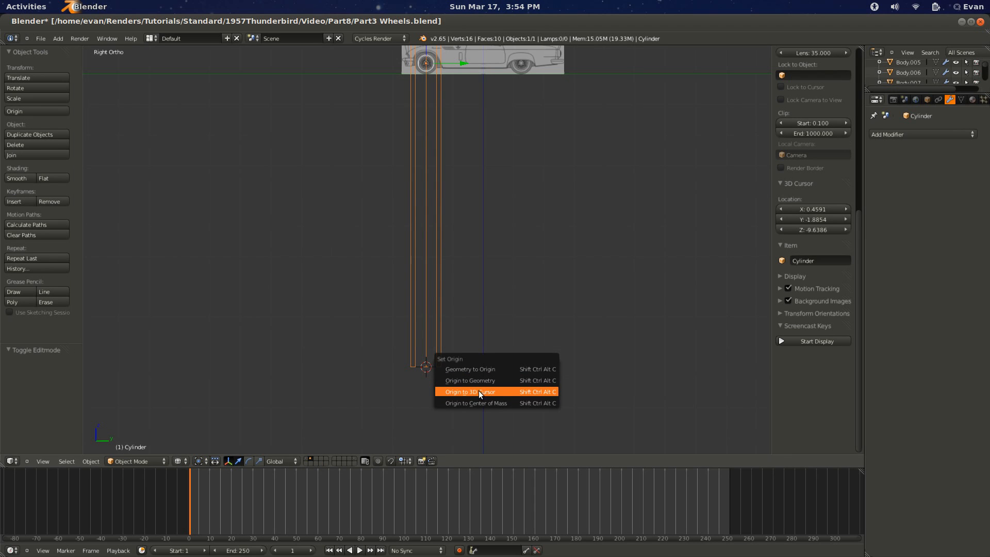
{"action": "left_click", "coordinate": [493, 391]}
{"action": "scroll", "coordinate": [461, 366], "scroll_direction": "down", "scroll_amount": 1}
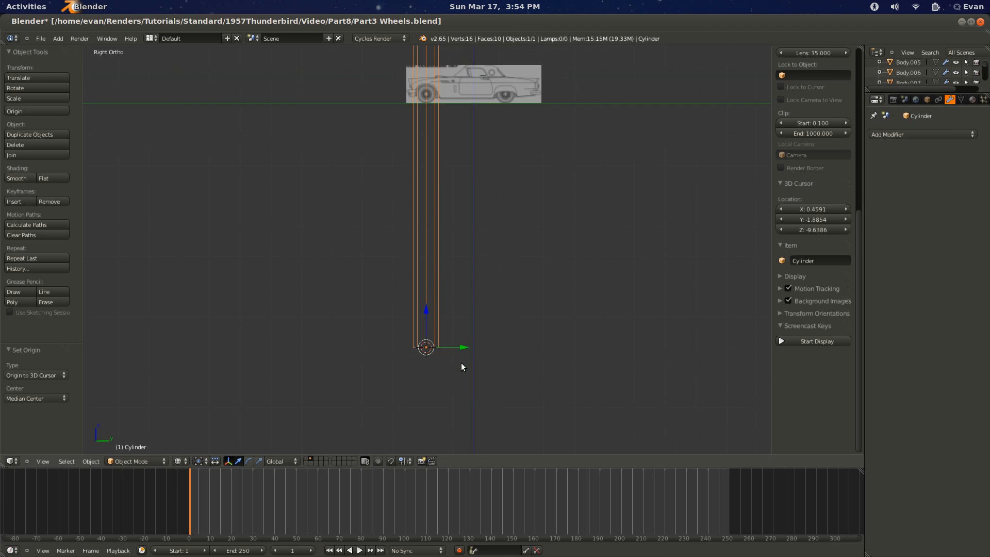
{"action": "scroll", "coordinate": [429, 355], "scroll_direction": "up", "scroll_amount": 1}
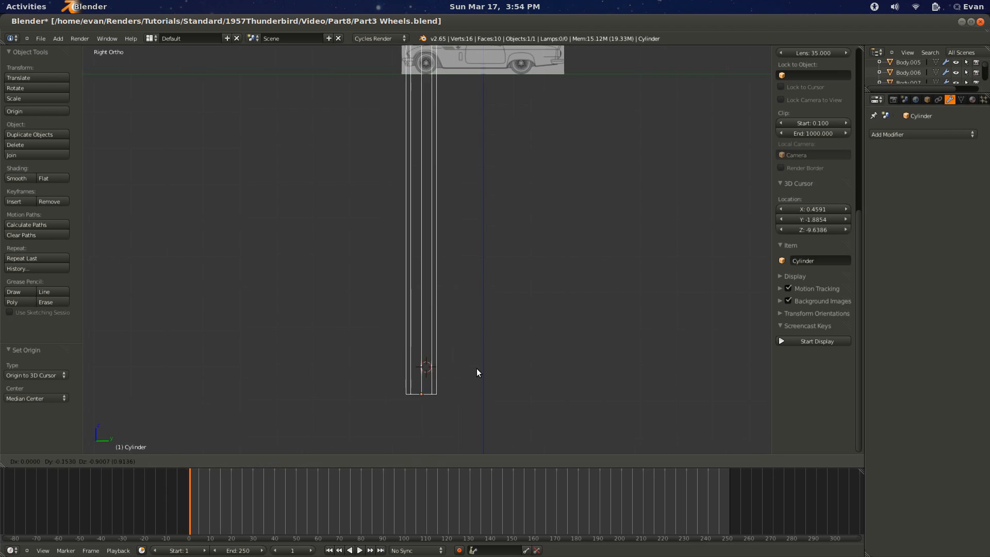
Step: Set the cylinder's X, Y and Z location to 0
{"action": "scroll", "coordinate": [810, 345], "scroll_direction": "up", "scroll_amount": 10}
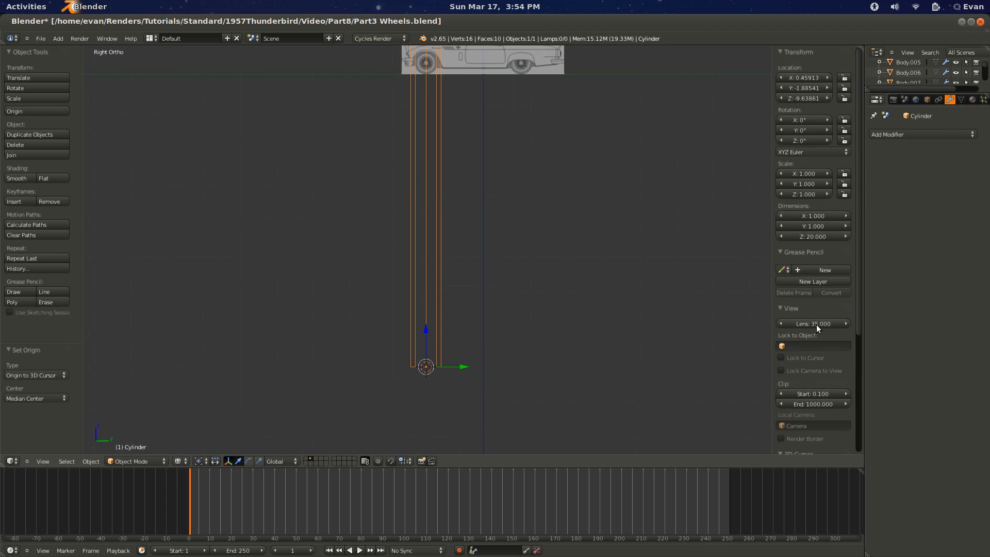
{"action": "left_click", "coordinate": [800, 98]}
{"action": "type", "text": "0"}
{"action": "key", "text": "Return"}
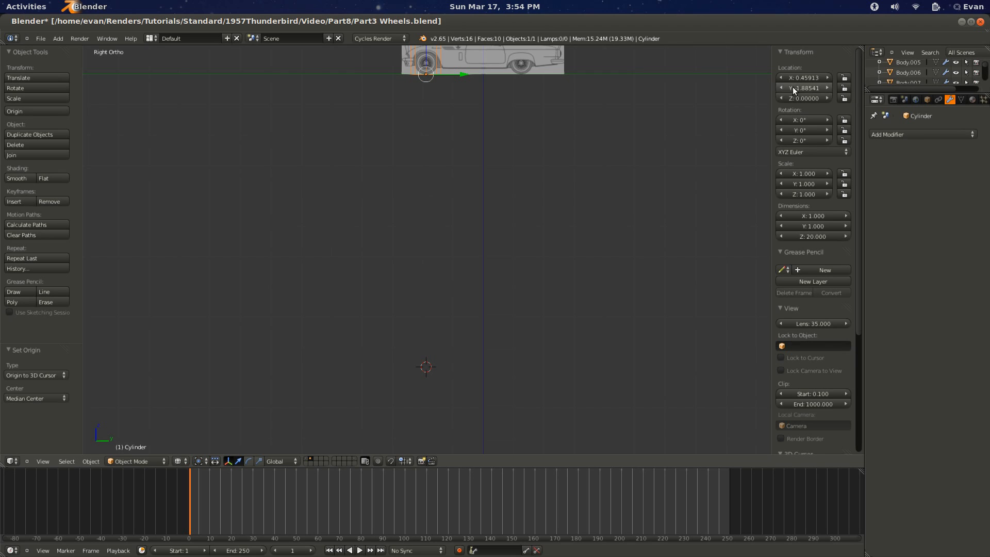
{"action": "left_click", "coordinate": [793, 88]}
{"action": "type", "text": "0"}
{"action": "key", "text": "Return"}
{"action": "left_click", "coordinate": [793, 77]}
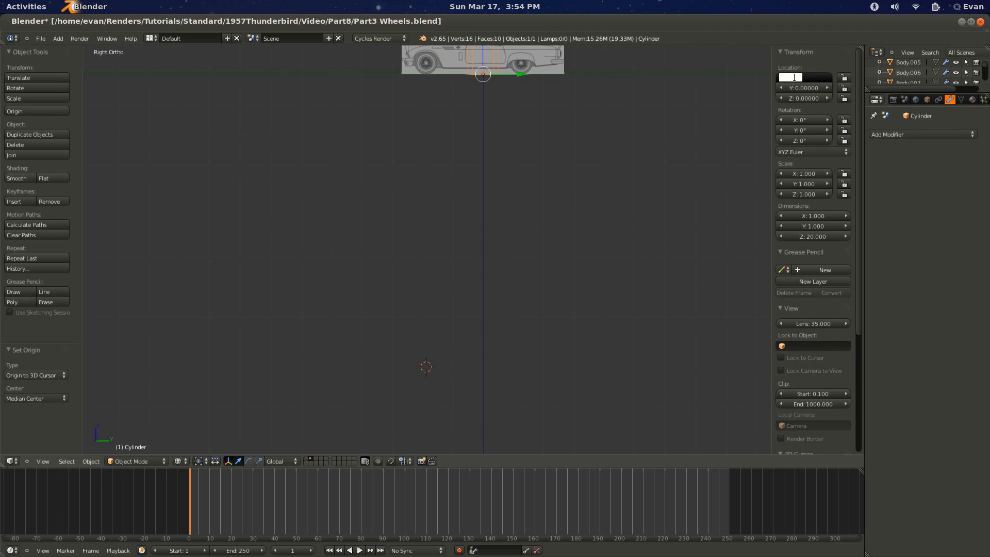
{"action": "type", "text": "0"}
{"action": "key", "text": "Return"}
Step: Turn off the display of the background images
{"action": "scroll", "coordinate": [456, 174], "scroll_direction": "up", "scroll_amount": 3, "text": "shift"}
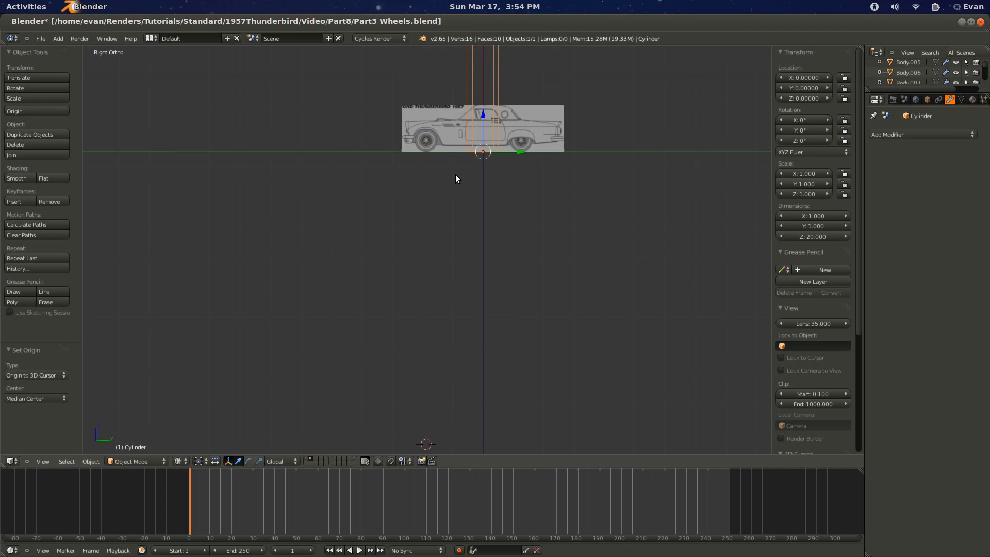
{"action": "scroll", "coordinate": [443, 201], "scroll_direction": "up", "scroll_amount": 4, "text": "shift"}
{"action": "scroll", "coordinate": [428, 242], "scroll_direction": "up", "scroll_amount": 6}
{"action": "scroll", "coordinate": [374, 248], "scroll_direction": "up", "scroll_amount": 1}
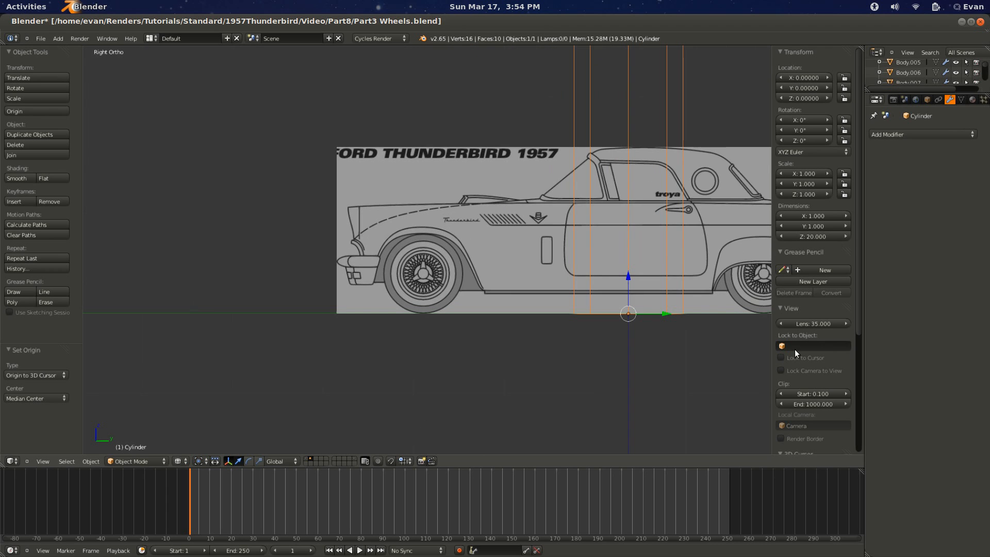
{"action": "scroll", "coordinate": [830, 367], "scroll_direction": "down", "scroll_amount": 6}
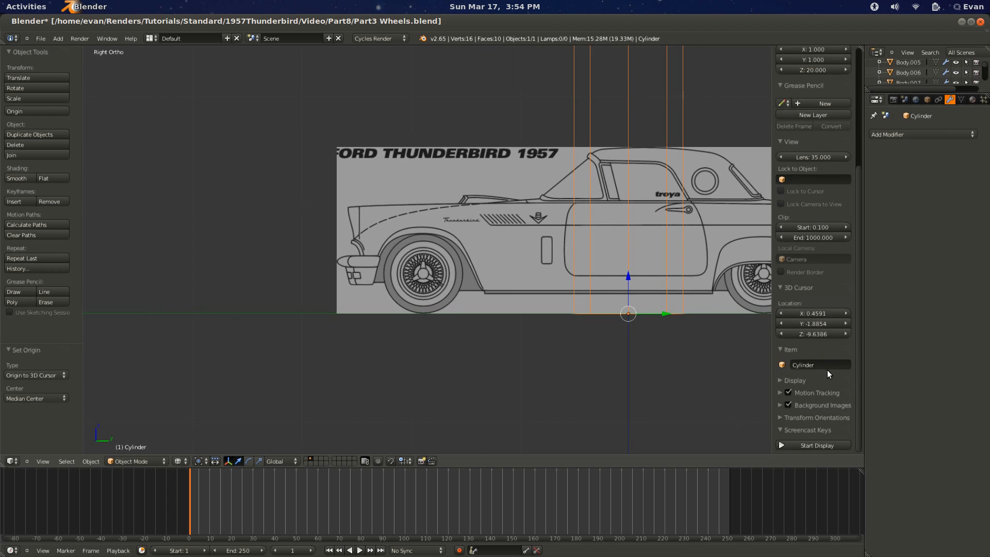
{"action": "left_click", "coordinate": [788, 406]}
Step: Rotate the cylinder -20° about its lower end in right view
{"action": "scroll", "coordinate": [488, 281], "scroll_direction": "down", "scroll_amount": 5, "text": "ctrl"}
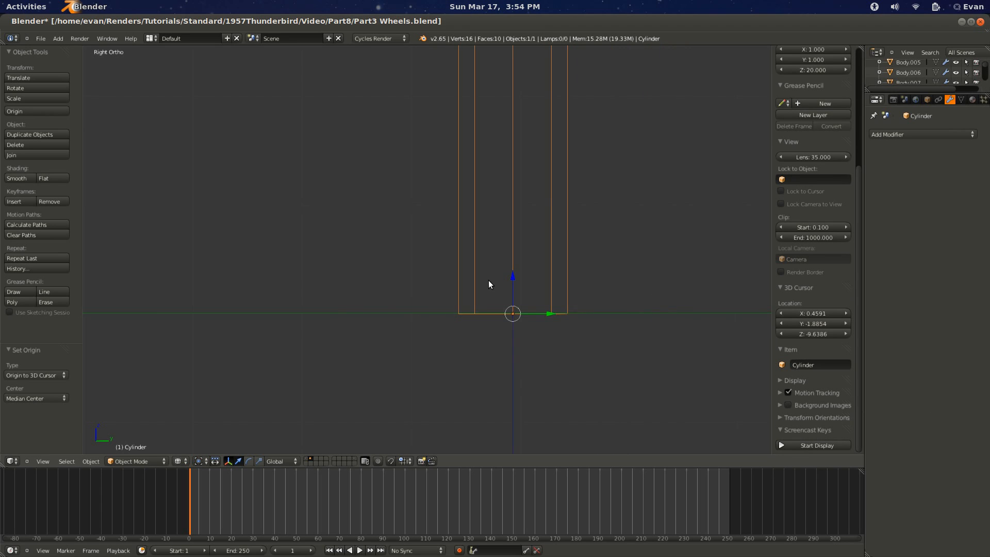
{"action": "scroll", "coordinate": [487, 283], "scroll_direction": "down", "scroll_amount": 1, "text": "shift"}
{"action": "scroll", "coordinate": [488, 281], "scroll_direction": "down", "scroll_amount": 3}
{"action": "scroll", "coordinate": [485, 284], "scroll_direction": "up", "scroll_amount": 10, "text": "shift"}
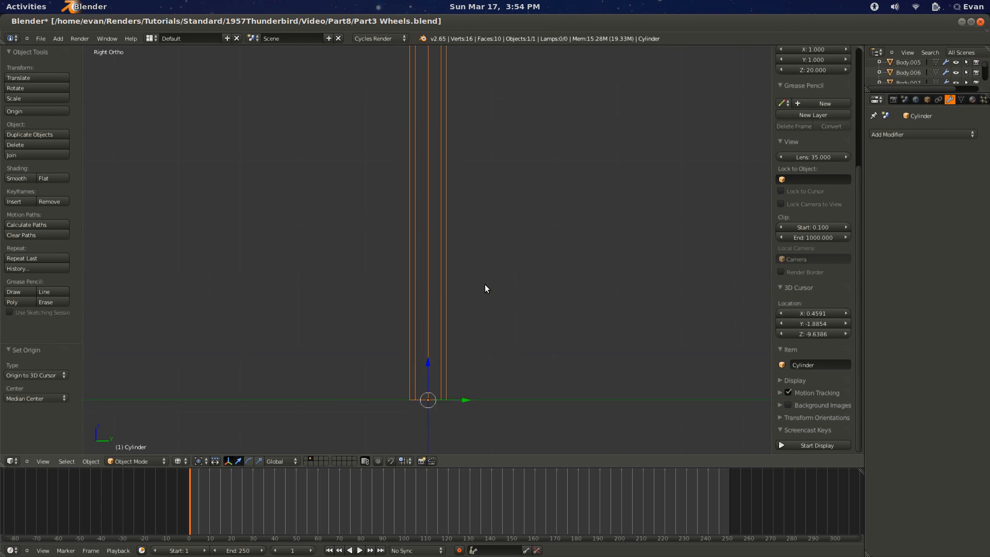
{"action": "scroll", "coordinate": [484, 284], "scroll_direction": "down", "scroll_amount": 8}
{"action": "scroll", "coordinate": [485, 284], "scroll_direction": "up", "scroll_amount": 3}
{"action": "scroll", "coordinate": [484, 287], "scroll_direction": "up", "scroll_amount": 3, "text": "shift"}
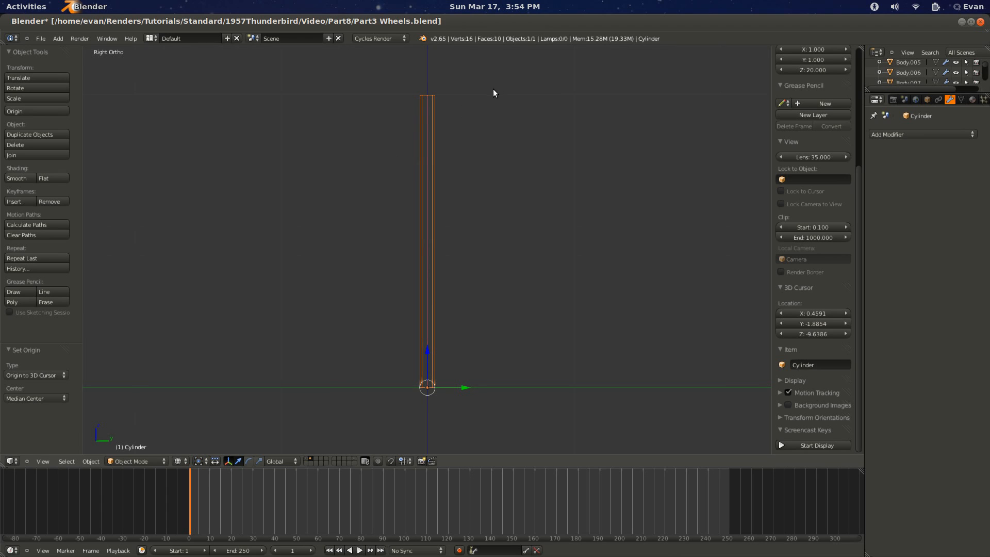
{"action": "key", "text": "r"}
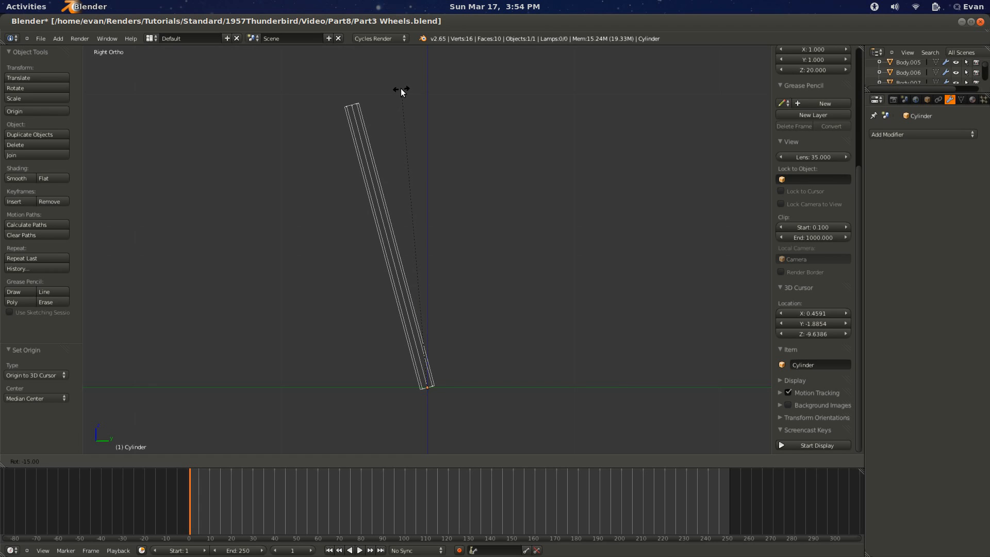
{"action": "left_click", "coordinate": [399, 141]}
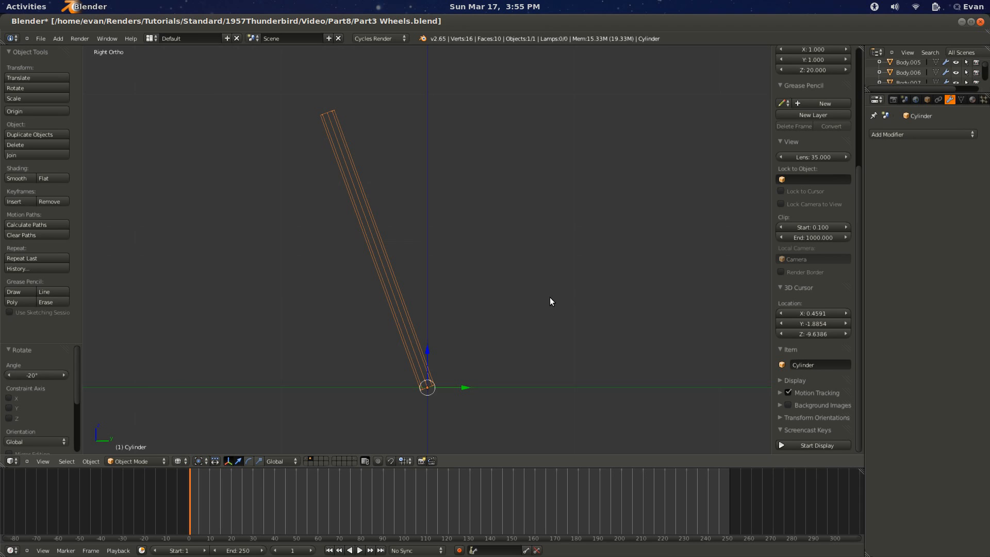
Step: Duplicate the tilted spoke cylinder and move the copy about -3.98 along Y
{"action": "key", "text": "shift+d"}
{"action": "right_click", "coordinate": [568, 312]}
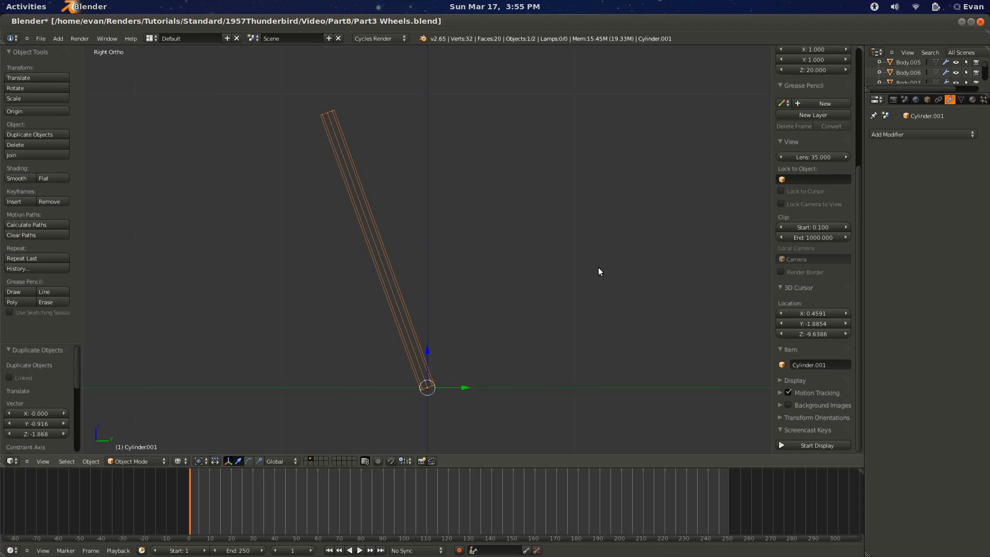
{"action": "key", "text": "g"}
{"action": "key", "text": "y"}
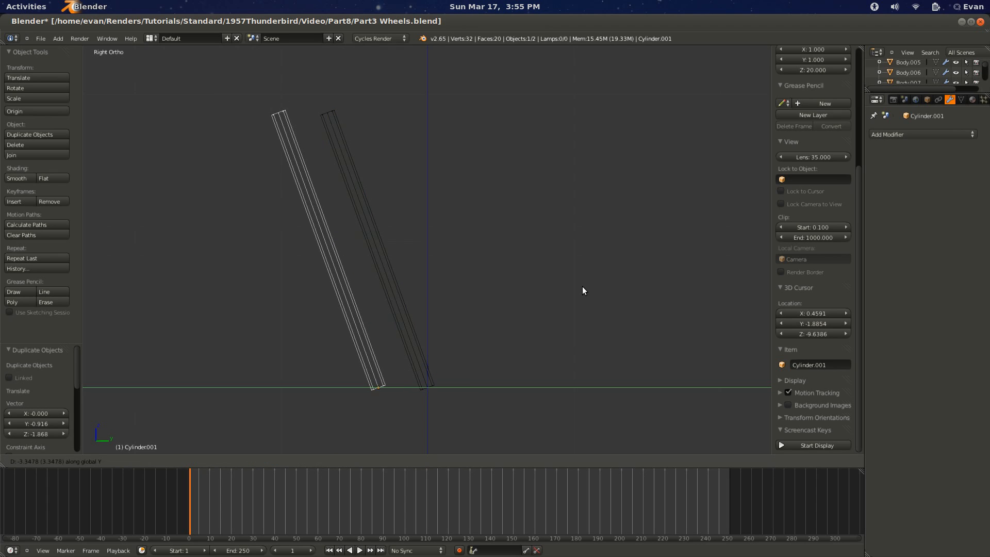
{"action": "left_click", "coordinate": [573, 290]}
Step: Rotate the copied spoke 35° so it crosses the original, and nudge it slightly in the negative Y direction
{"action": "key", "text": "r"}
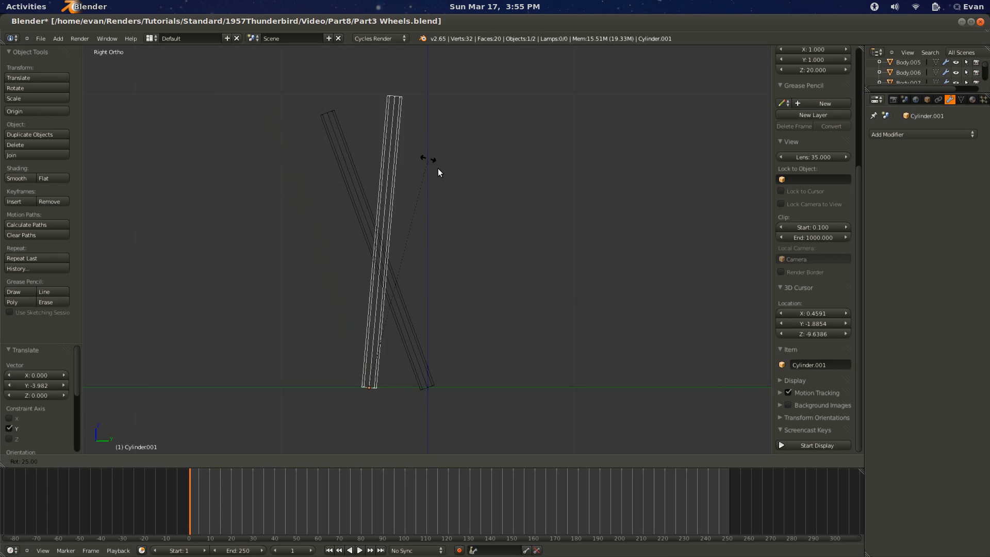
{"action": "left_click", "coordinate": [464, 174]}
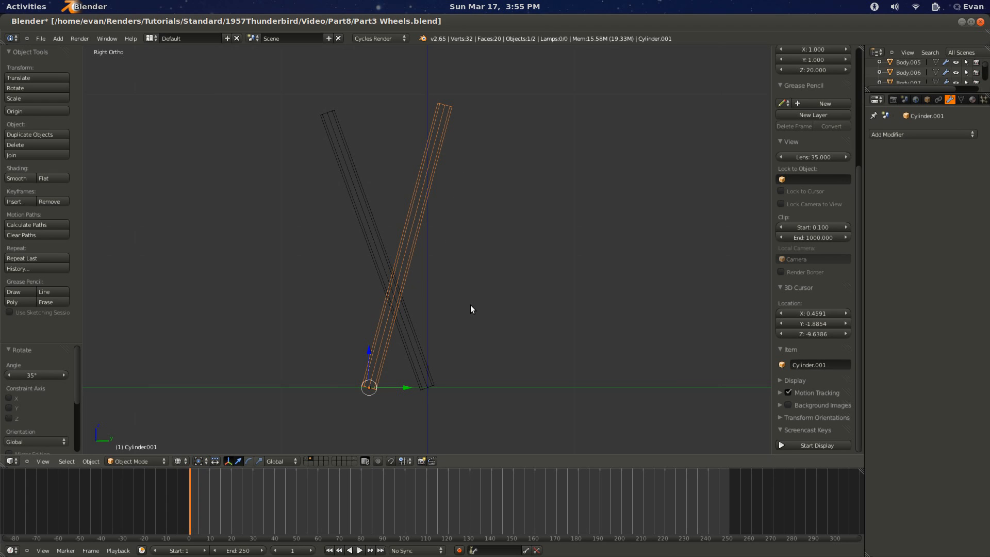
{"action": "key", "text": "g"}
{"action": "key", "text": "y"}
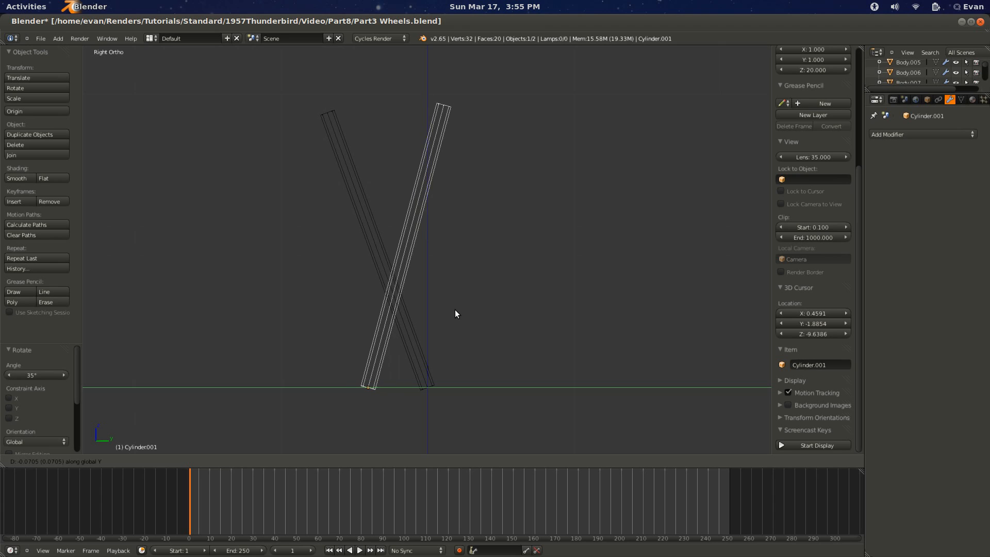
{"action": "left_click", "coordinate": [454, 311]}
Step: Select both crossed spokes and move them about 2.01 along Y towards the vertical axis
{"action": "key", "text": "a"}
{"action": "scroll", "coordinate": [428, 309], "scroll_direction": "down", "scroll_amount": 3}
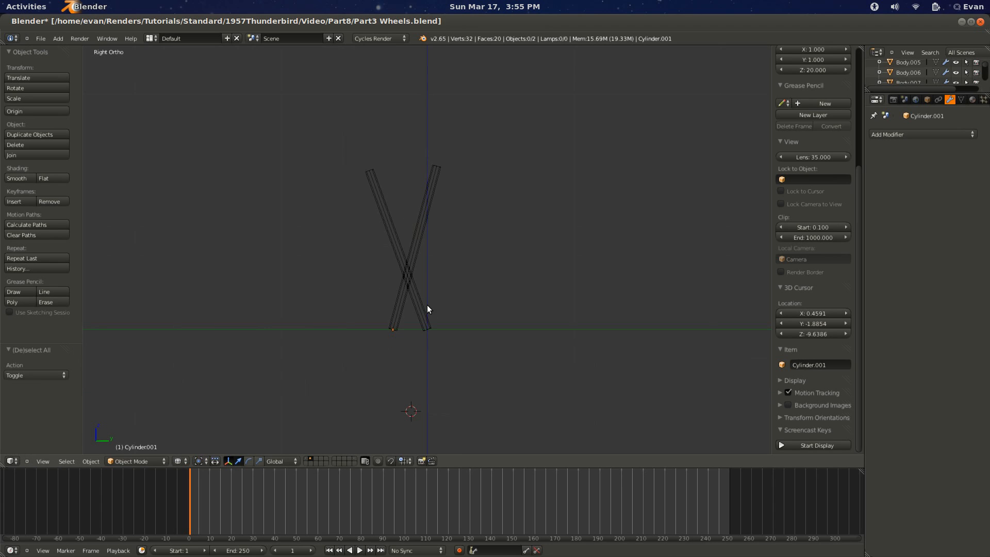
{"action": "right_click", "coordinate": [407, 301]}
{"action": "right_click", "coordinate": [406, 301], "text": "shift"}
{"action": "key", "text": "g"}
{"action": "key", "text": "y"}
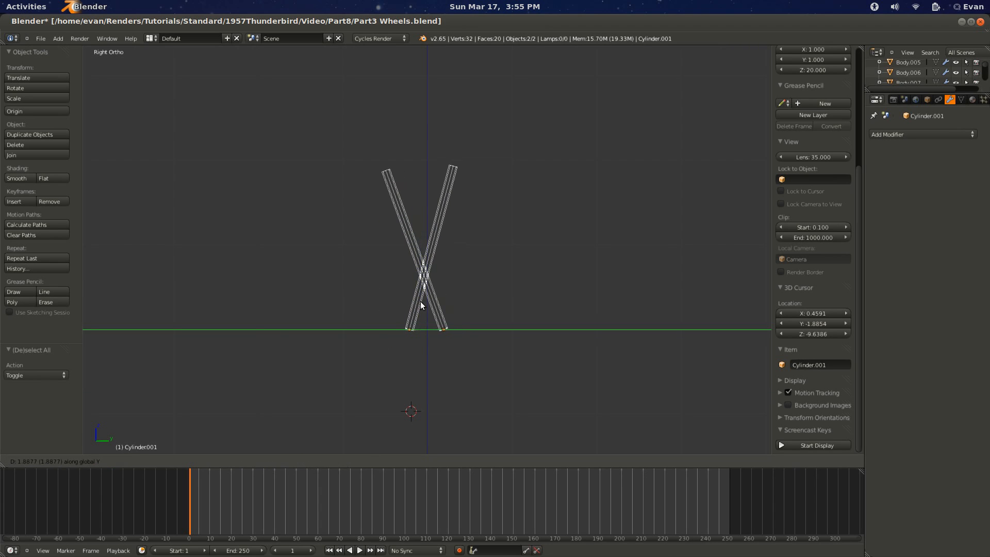
{"action": "left_click", "coordinate": [423, 302]}
Step: Rotate the copied spoke another 5° so its tilt mirrors the original spoke
{"action": "scroll", "coordinate": [423, 301], "scroll_direction": "up", "scroll_amount": 3}
{"action": "right_click", "coordinate": [479, 152]}
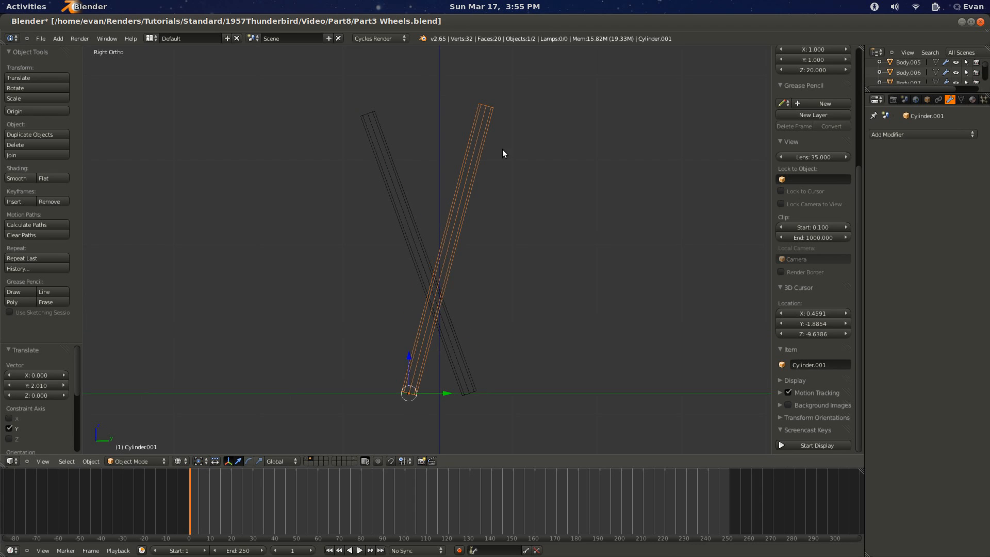
{"action": "key", "text": "r"}
{"action": "left_click", "coordinate": [531, 195]}
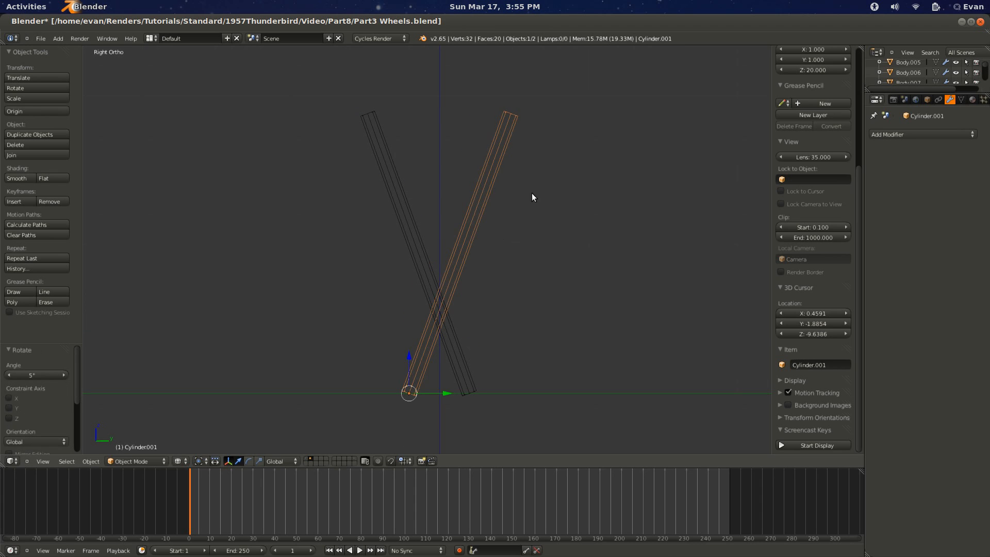
Step: Centre both spokes' crossing point on the Z axis with small Y moves of about 0.1 and -0.081
{"action": "right_click", "coordinate": [426, 319]}
{"action": "right_click", "coordinate": [416, 354], "text": "shift"}
{"action": "key", "text": "g"}
{"action": "key", "text": "y"}
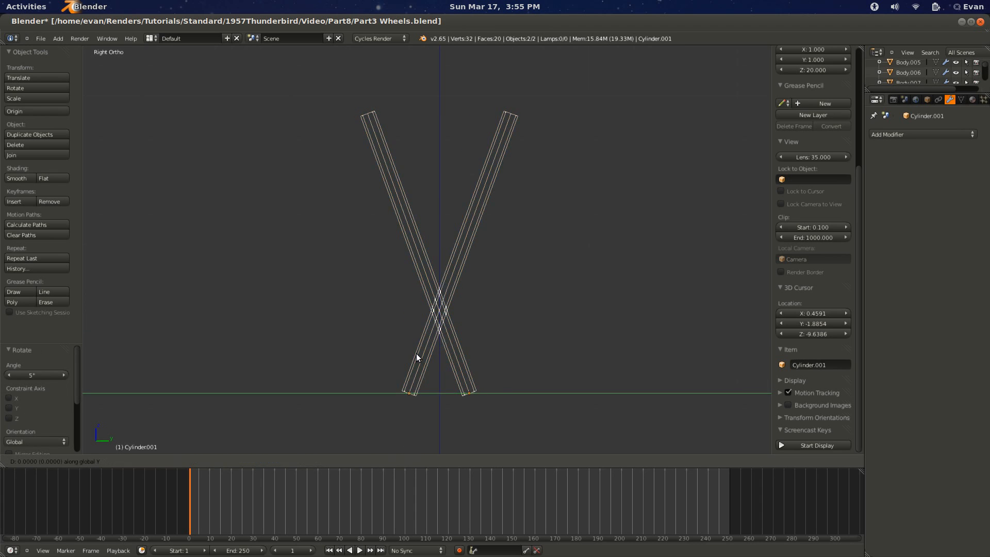
{"action": "left_click", "coordinate": [427, 355]}
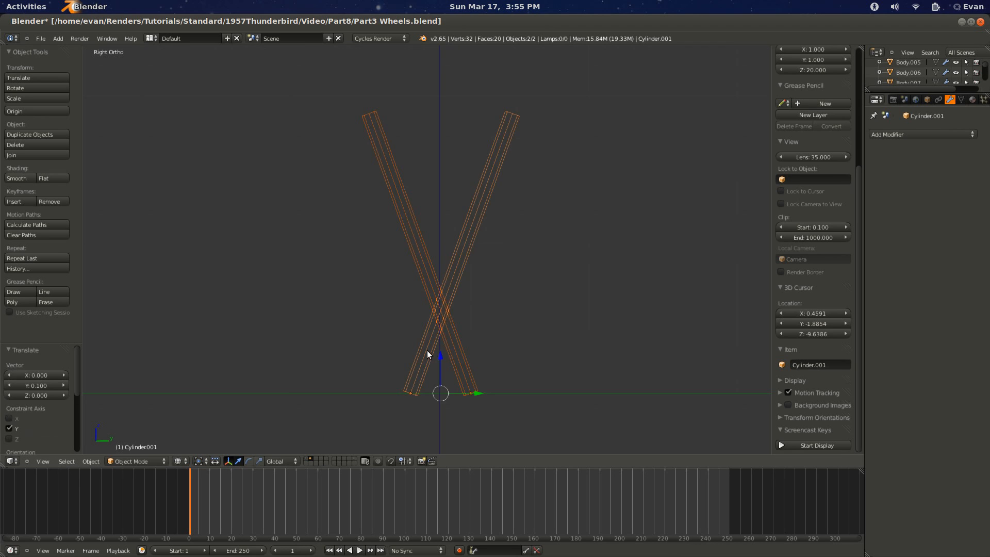
{"action": "scroll", "coordinate": [431, 349], "scroll_direction": "up", "scroll_amount": 4}
{"action": "scroll", "coordinate": [436, 347], "scroll_direction": "up", "scroll_amount": 5, "text": "ctrl"}
{"action": "scroll", "coordinate": [435, 348], "scroll_direction": "down", "scroll_amount": 8, "text": "shift"}
{"action": "key", "text": "g"}
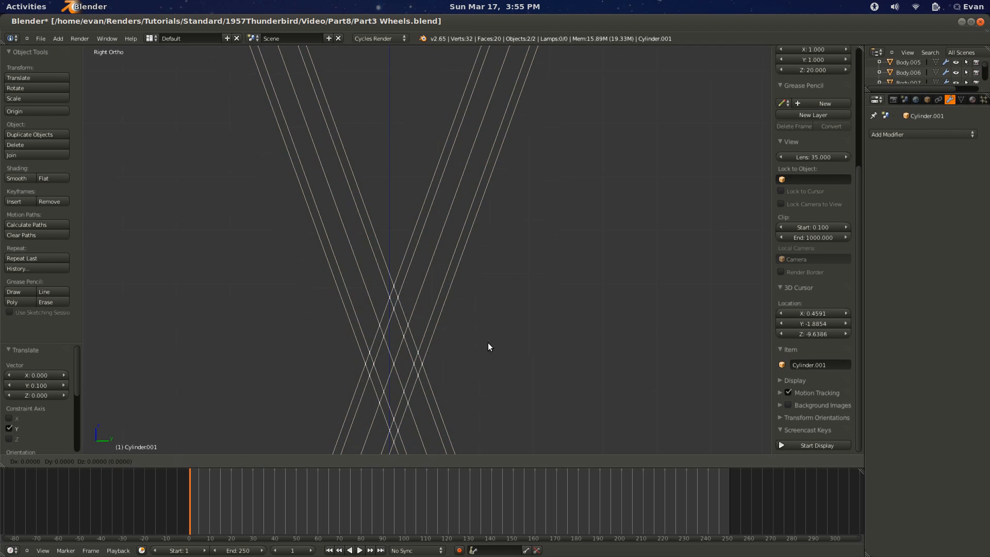
{"action": "key", "text": "y"}
{"action": "left_click", "coordinate": [510, 349]}
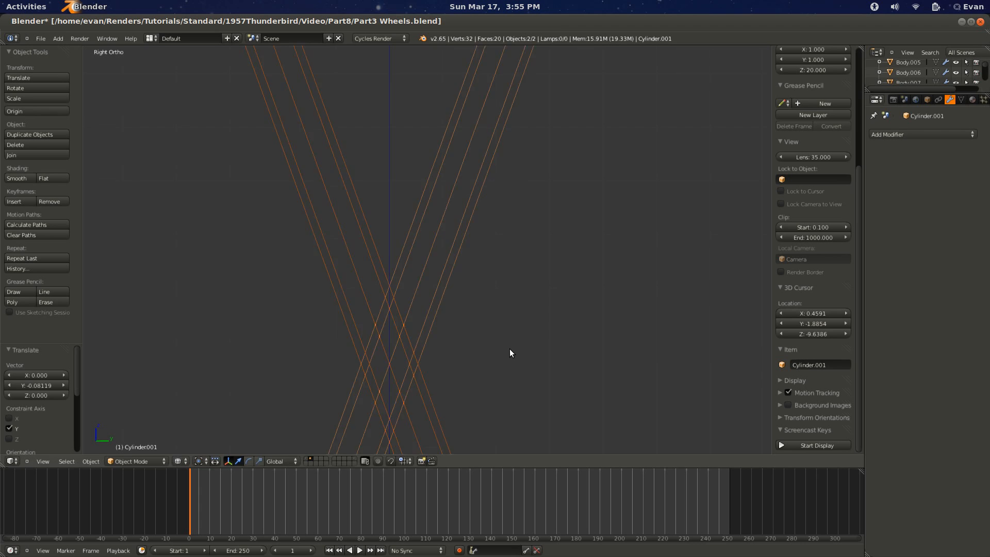
Step: Join the two crossed spokes into a single object
{"action": "scroll", "coordinate": [419, 309], "scroll_direction": "down", "scroll_amount": 4}
{"action": "scroll", "coordinate": [420, 308], "scroll_direction": "up", "scroll_amount": 1}
{"action": "key", "text": "ctrl+j"}
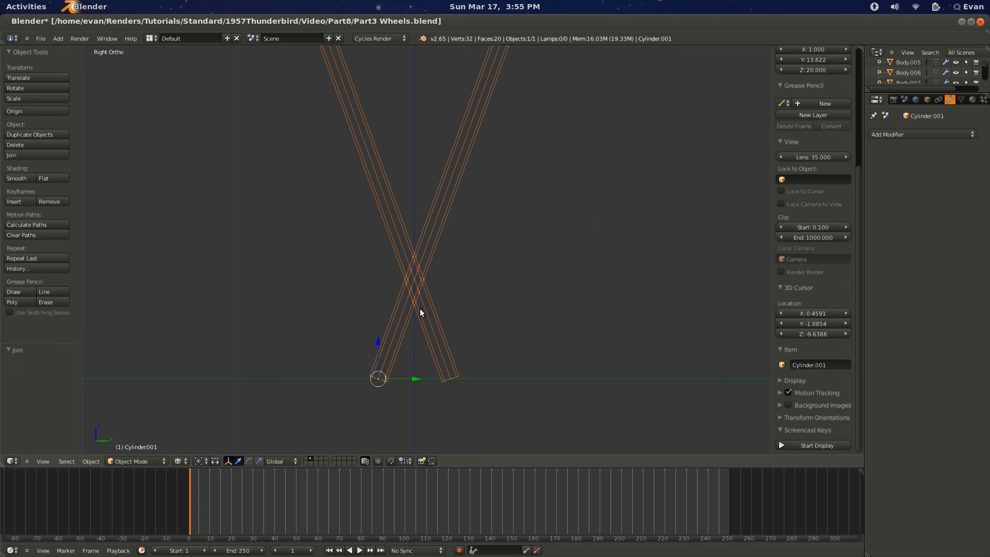
Step: In Edit Mode, select the lower end vertices of both spokes and snap the 3D cursor to them
{"action": "key", "text": "Tab"}
{"action": "key", "text": "z"}
{"action": "key", "text": "a"}
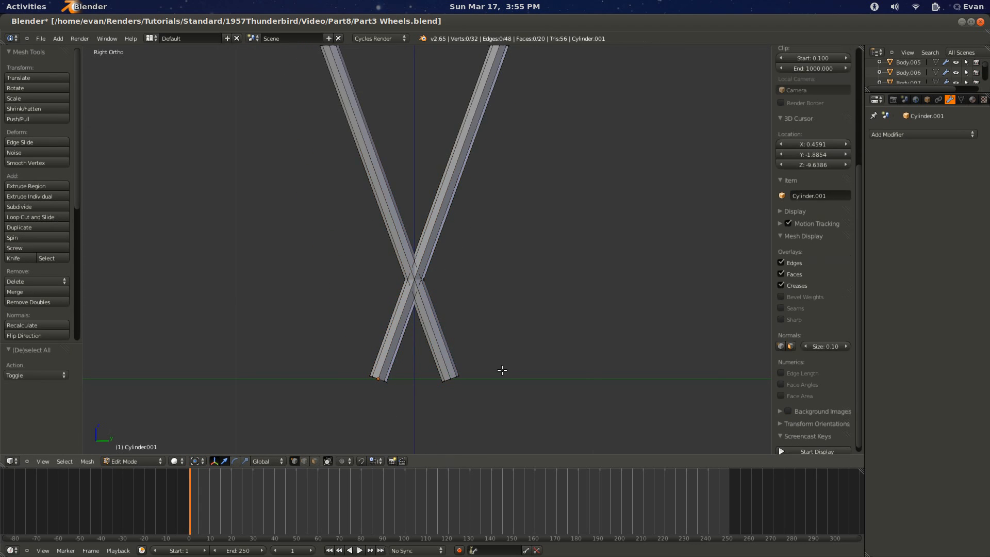
{"action": "key", "text": "z"}
{"action": "key", "text": "b"}
{"action": "left_click_drag", "start_coordinate": [531, 353], "coordinate": [295, 408]}
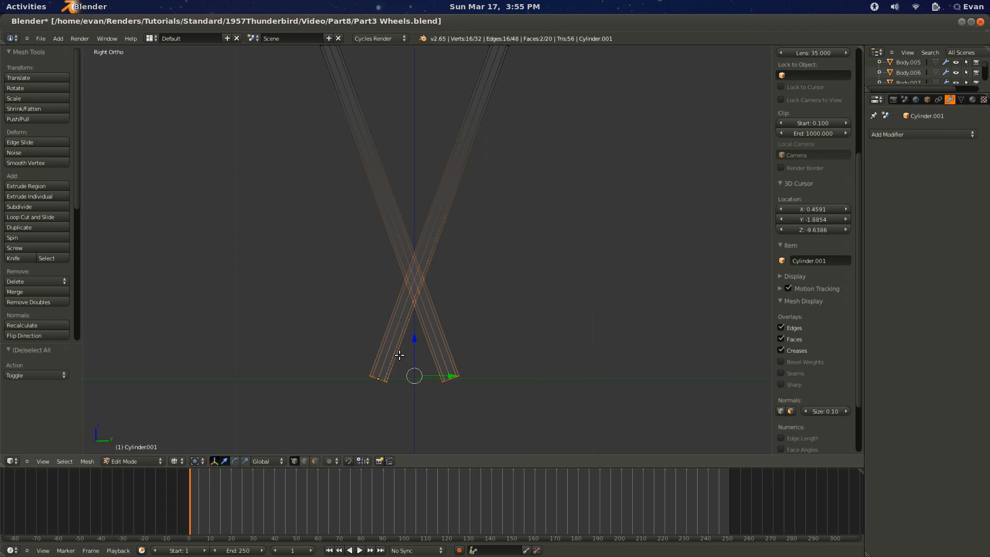
{"action": "key", "text": "shift+s"}
{"action": "left_click", "coordinate": [399, 356]}
{"action": "scroll", "coordinate": [420, 372], "scroll_direction": "down", "scroll_amount": 5, "text": "shift"}
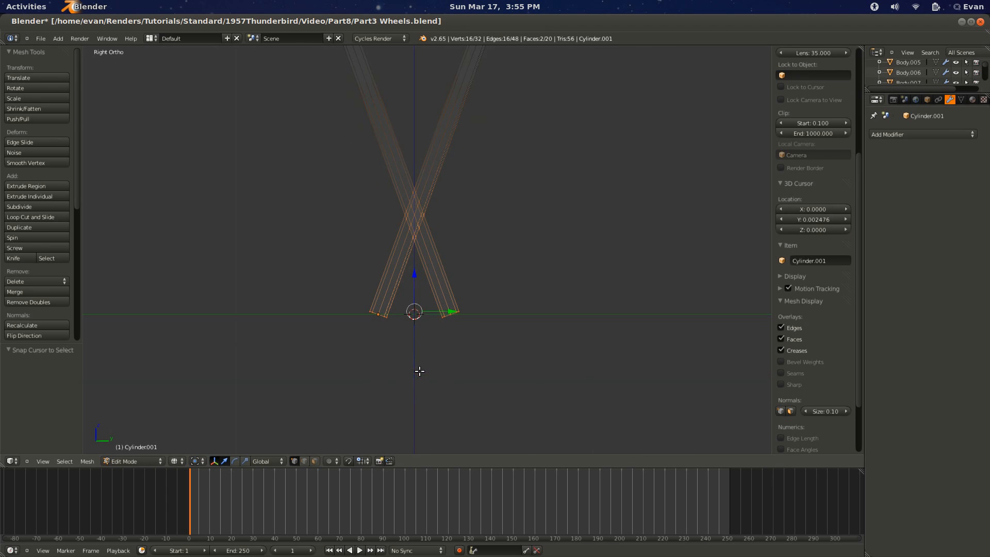
Step: Return to Object Mode and set the spoke pair's origin to the 3D cursor
{"action": "key", "text": "Tab"}
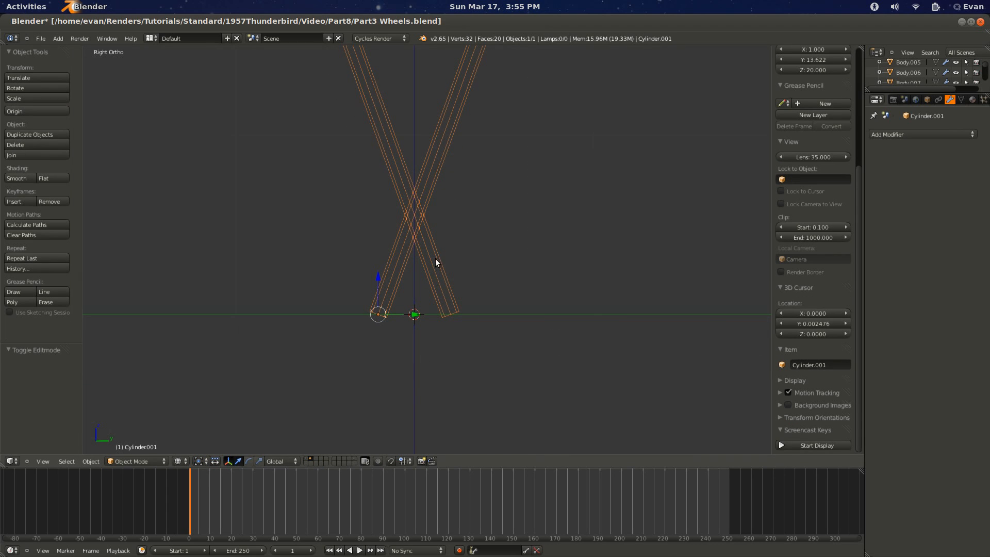
{"action": "key", "text": "shift+ctrl+alt+c"}
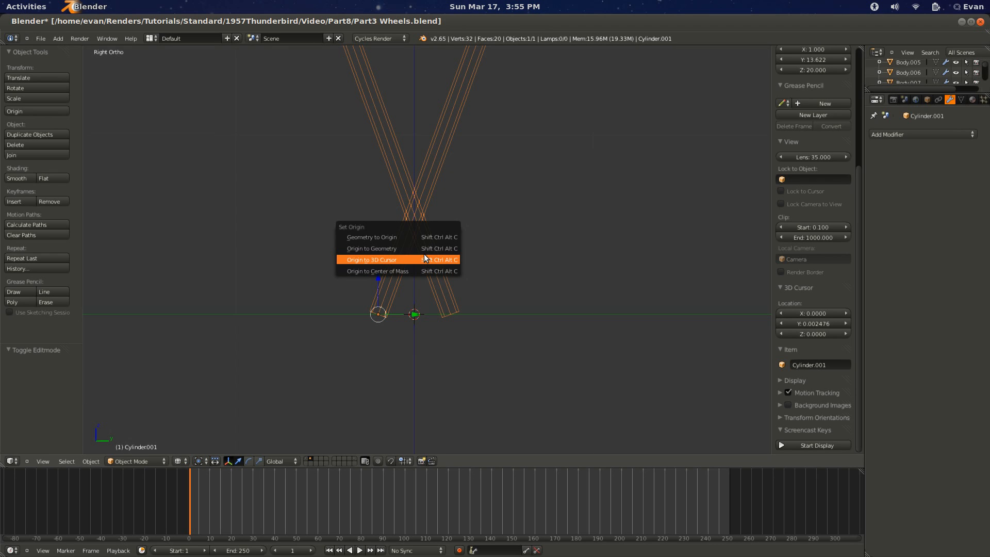
{"action": "left_click", "coordinate": [394, 259]}
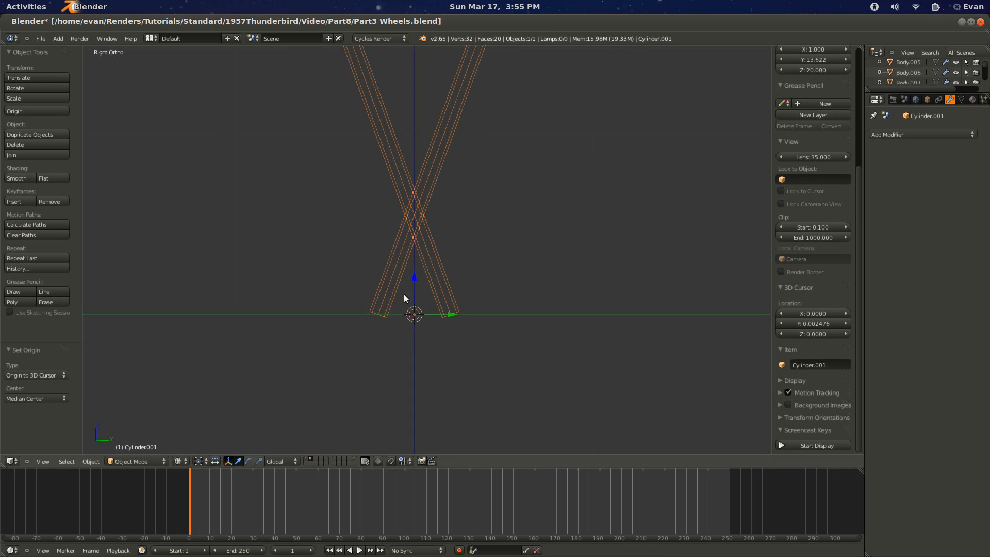
{"action": "key", "text": "r"}
{"action": "left_click", "coordinate": [449, 263]}
{"action": "key", "text": "r"}
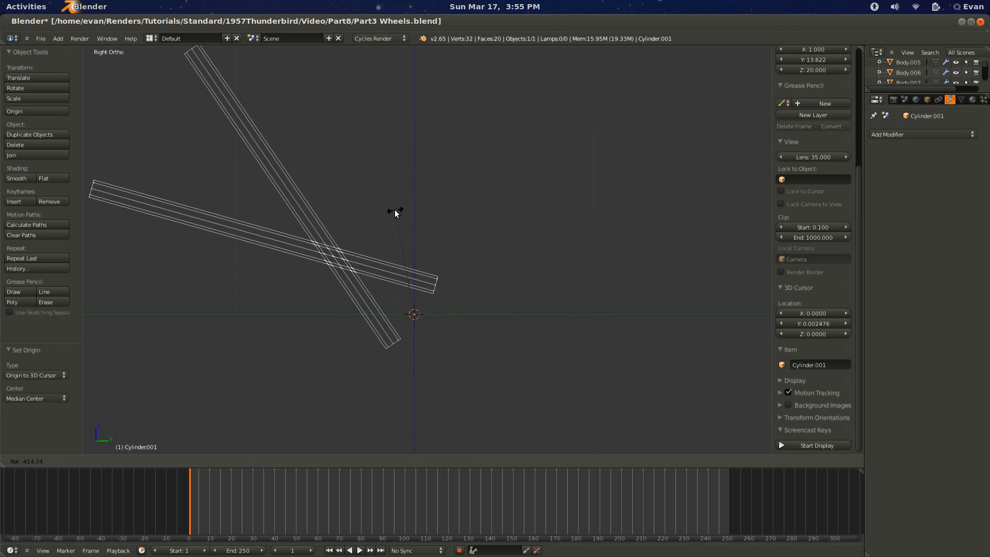
{"action": "right_click", "coordinate": [395, 210]}
{"action": "scroll", "coordinate": [429, 295], "scroll_direction": "down", "scroll_amount": 4}
{"action": "scroll", "coordinate": [429, 298], "scroll_direction": "up", "scroll_amount": 4}
Step: Add a 32-vertex mesh circle at the 3D cursor and rotate it 90° about the Y axis
{"action": "key", "text": "shift+a"}
{"action": "mouse_move", "coordinate": [413, 321]}
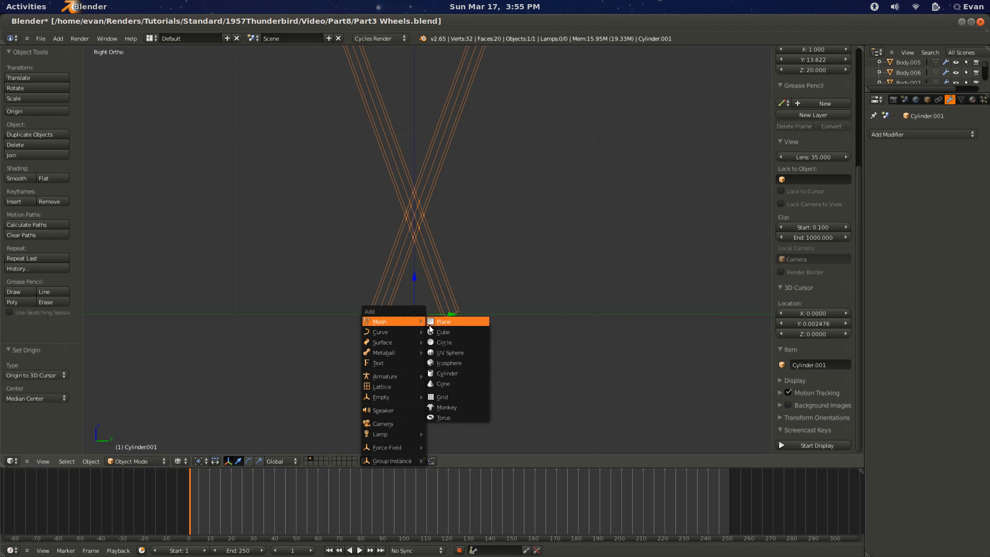
{"action": "left_click", "coordinate": [455, 342]}
{"action": "scroll", "coordinate": [456, 338], "scroll_direction": "up", "scroll_amount": 1}
{"action": "type", "text": "r90"}
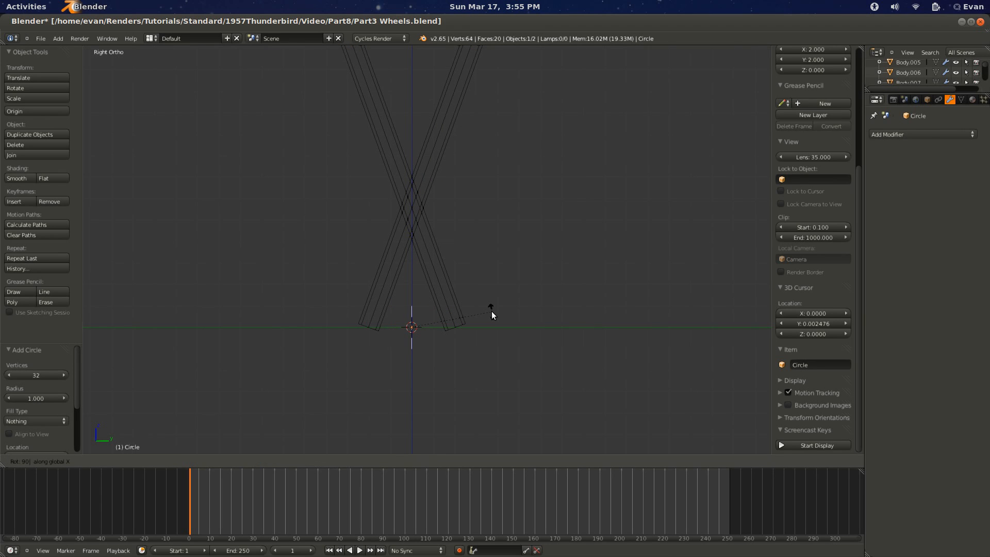
{"action": "key", "text": "Escape"}
{"action": "type", "text": "ry90"}
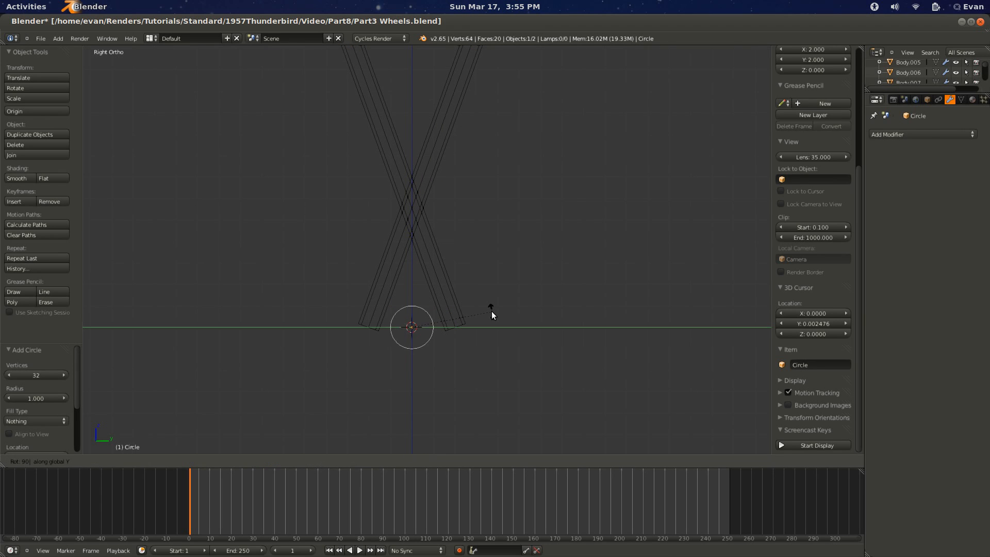
{"action": "key", "text": "Return"}
Step: Fit the circle through the spokes' lower outer corners: scale it by about 2.534 and 1.187 and move it about -1.539 along Z
{"action": "key", "text": "s"}
{"action": "left_click", "coordinate": [532, 347]}
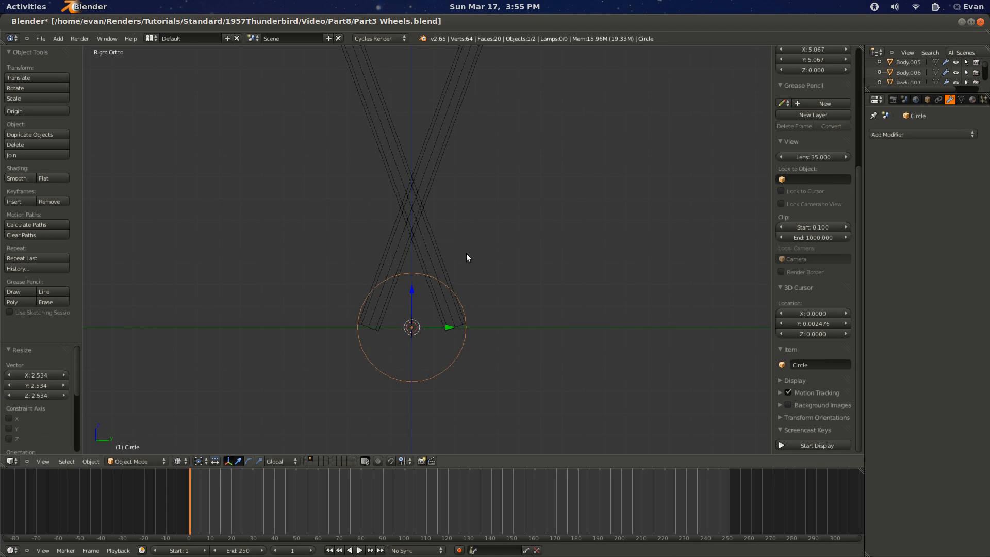
{"action": "key", "text": "g"}
{"action": "key", "text": "z"}
{"action": "left_click", "coordinate": [467, 289]}
{"action": "key", "text": "s"}
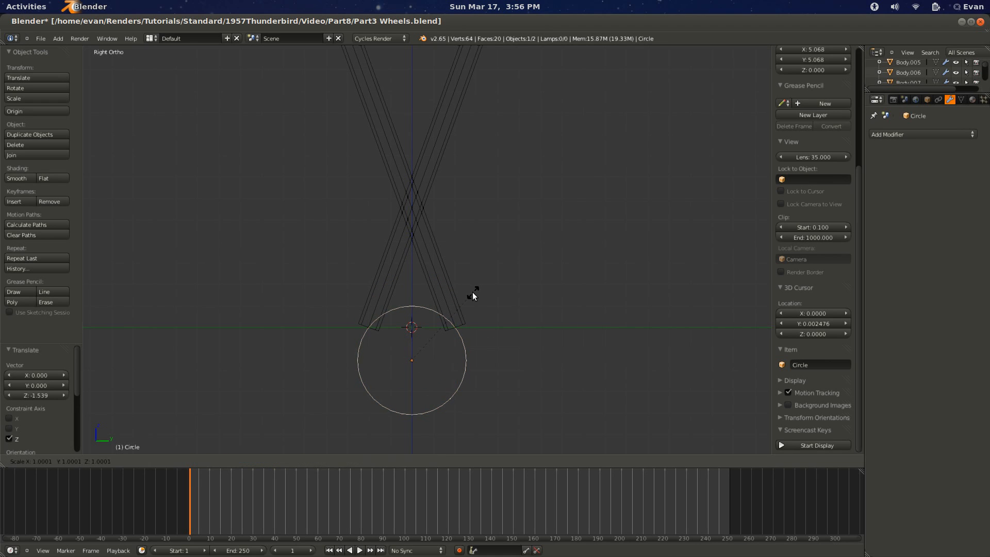
{"action": "left_click", "coordinate": [502, 305]}
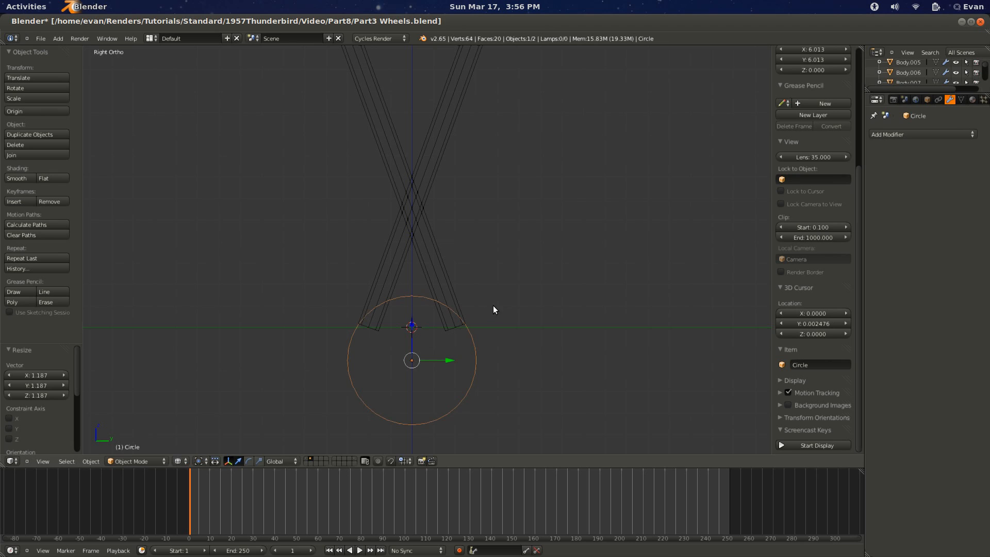
Step: Move the spokes and circle up about 1.539 along Z and snap the 3D cursor to the circle's centre
{"action": "key", "text": "shift+s"}
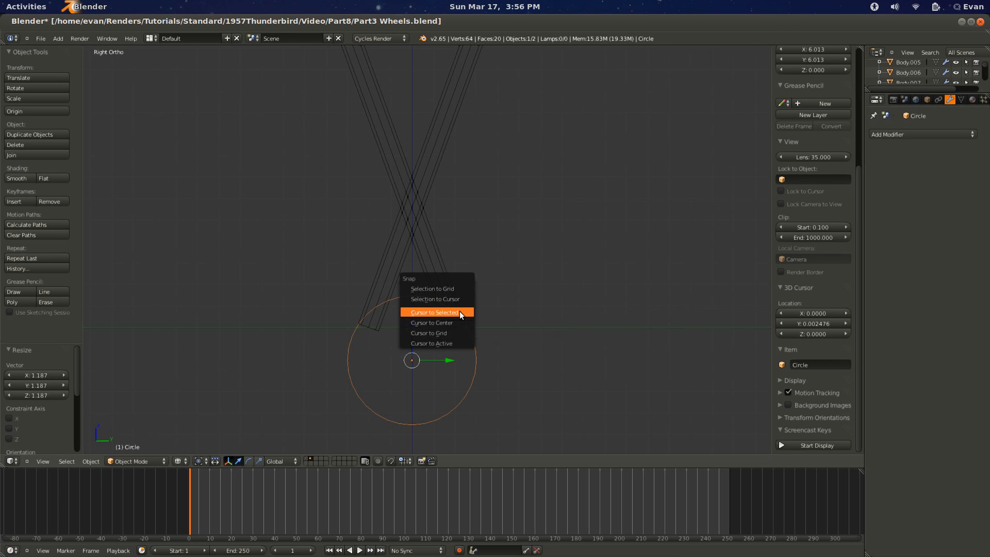
{"action": "left_click", "coordinate": [460, 311]}
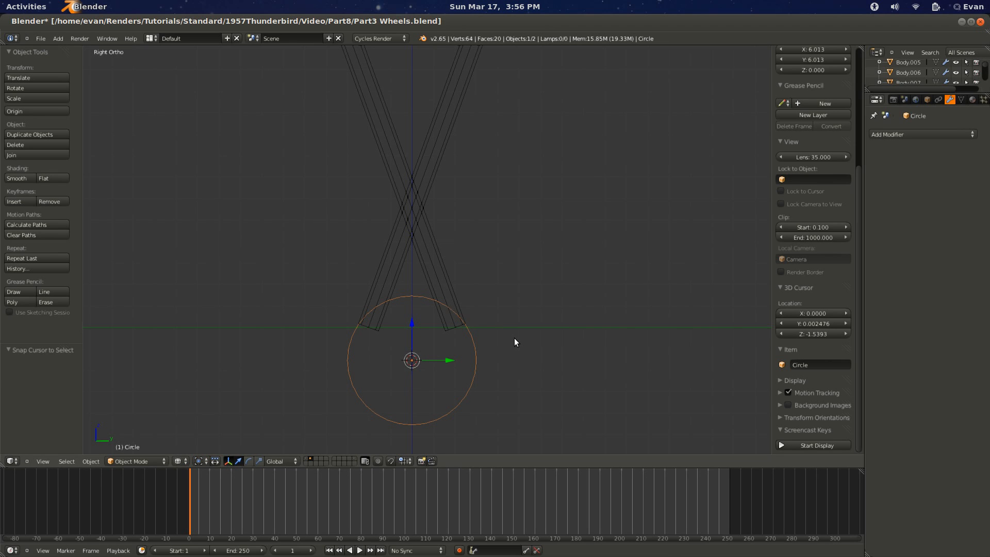
{"action": "key", "text": "a"}
{"action": "key", "text": "g"}
{"action": "key", "text": "z"}
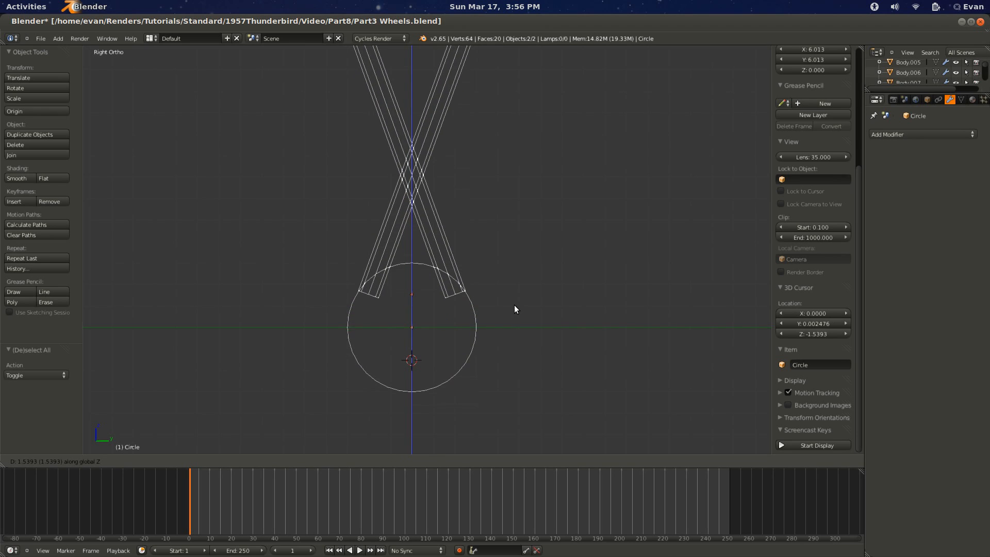
{"action": "left_click", "coordinate": [515, 305]}
{"action": "right_click", "coordinate": [464, 363]}
{"action": "key", "text": "shift+s"}
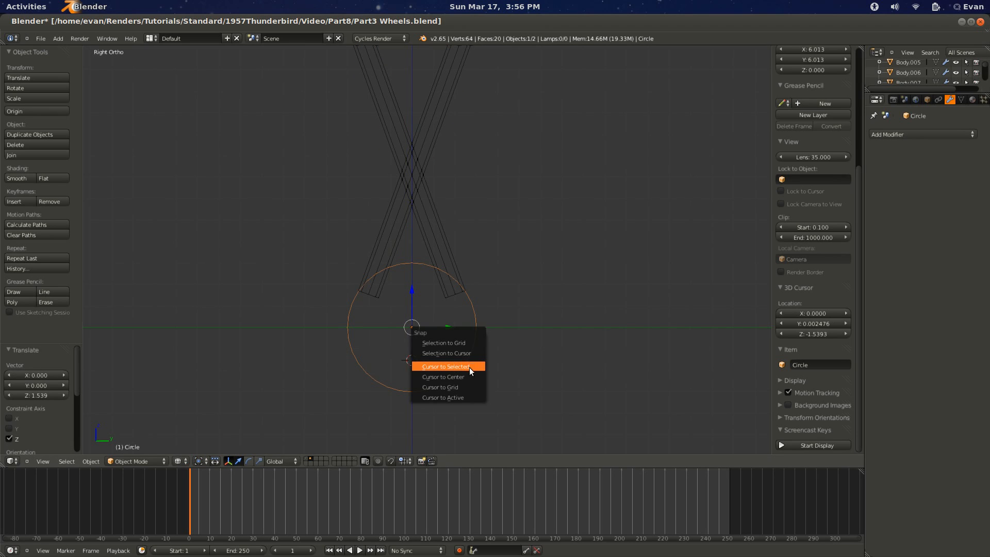
{"action": "left_click", "coordinate": [470, 366]}
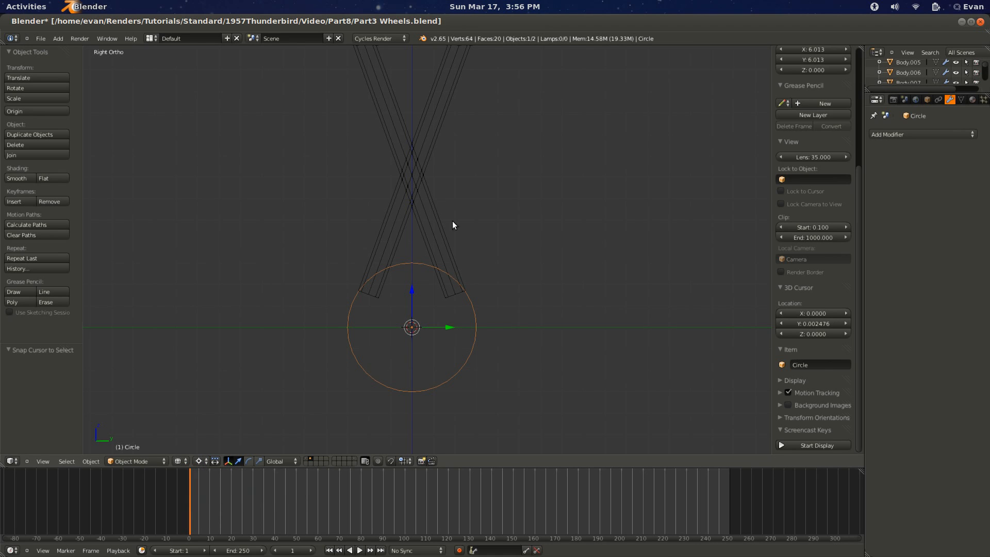
Step: Duplicate the spoke pair in place and rotate the copy 90° about the 3D cursor
{"action": "right_click", "coordinate": [435, 221]}
{"action": "scroll", "coordinate": [499, 257], "scroll_direction": "down", "scroll_amount": 2}
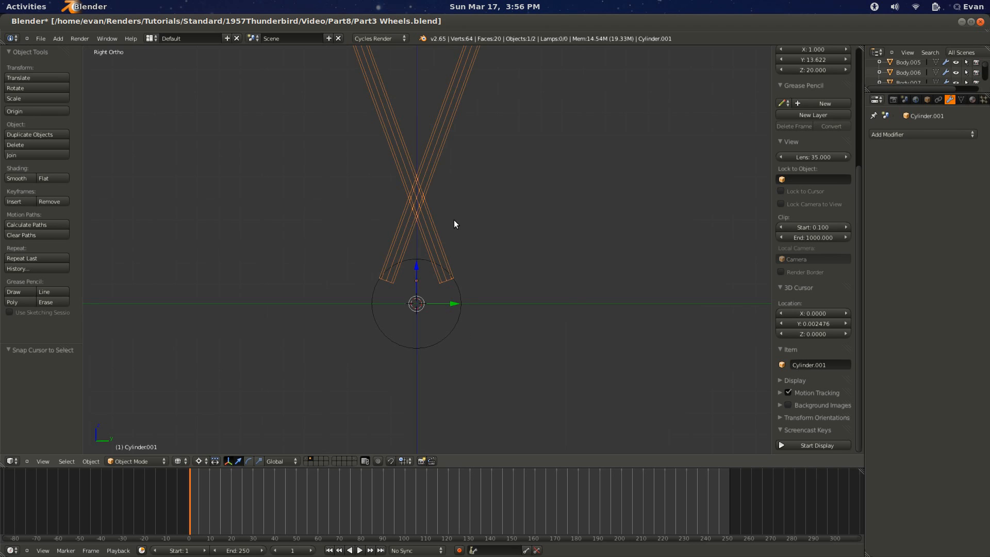
{"action": "key", "text": "shift+d"}
{"action": "left_click", "coordinate": [477, 226]}
{"action": "type", "text": "r"}
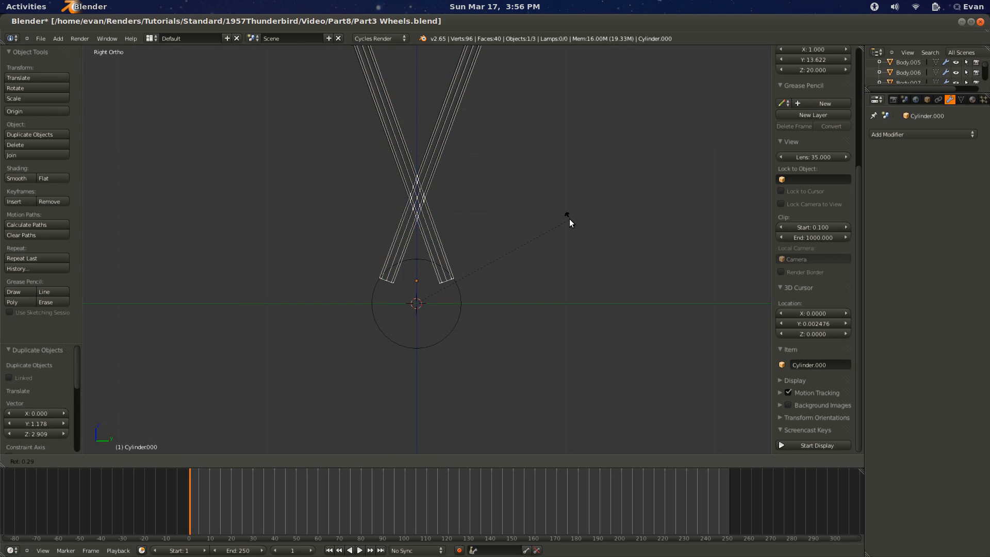
{"action": "type", "text": "90"}
{"action": "key", "text": "Return"}
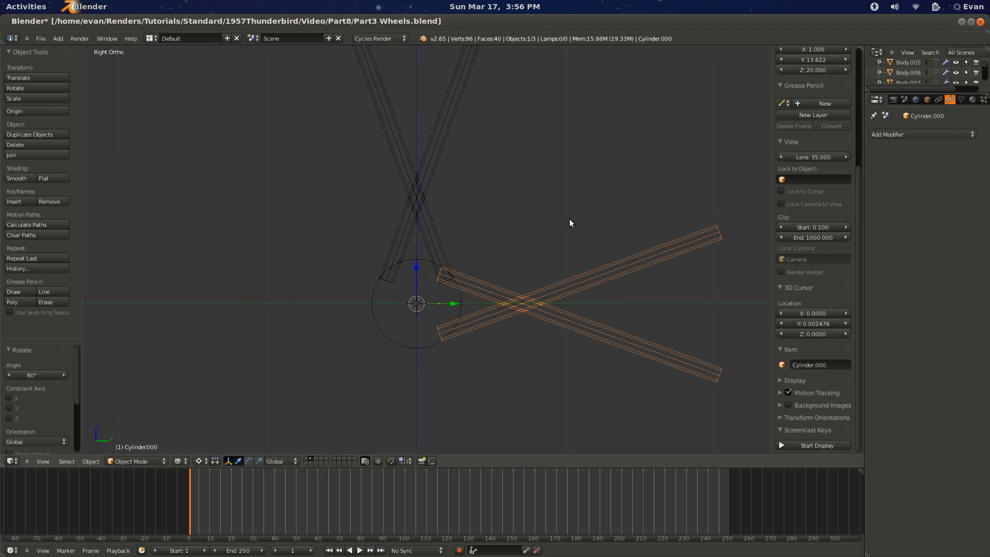
{"action": "key", "text": "shift+d"}
{"action": "right_click", "coordinate": [577, 248]}
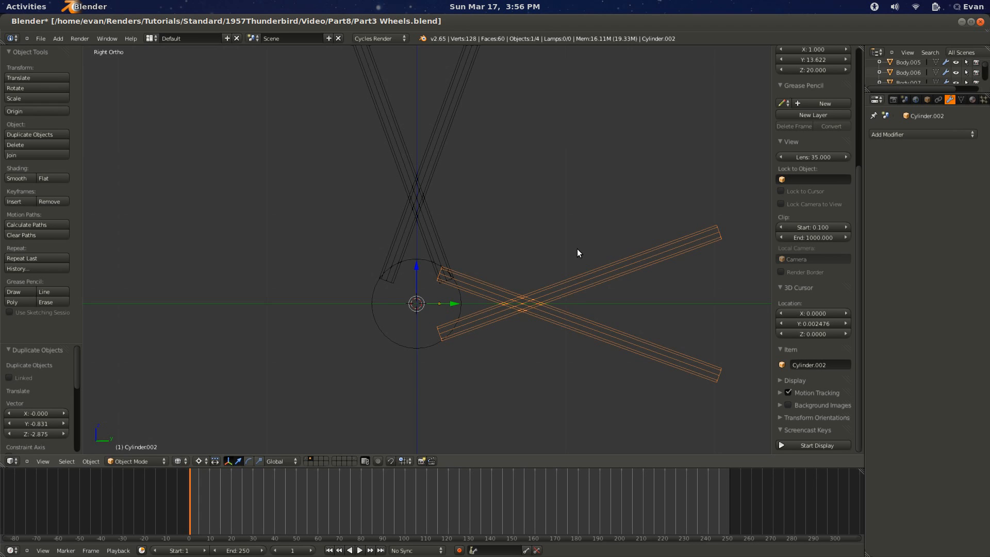
{"action": "key", "text": "x"}
{"action": "left_click", "coordinate": [574, 249]}
Step: Delete the spoke pair that was rotated 90°, keeping the original upright pair
{"action": "right_click", "coordinate": [523, 312]}
{"action": "key", "text": "x"}
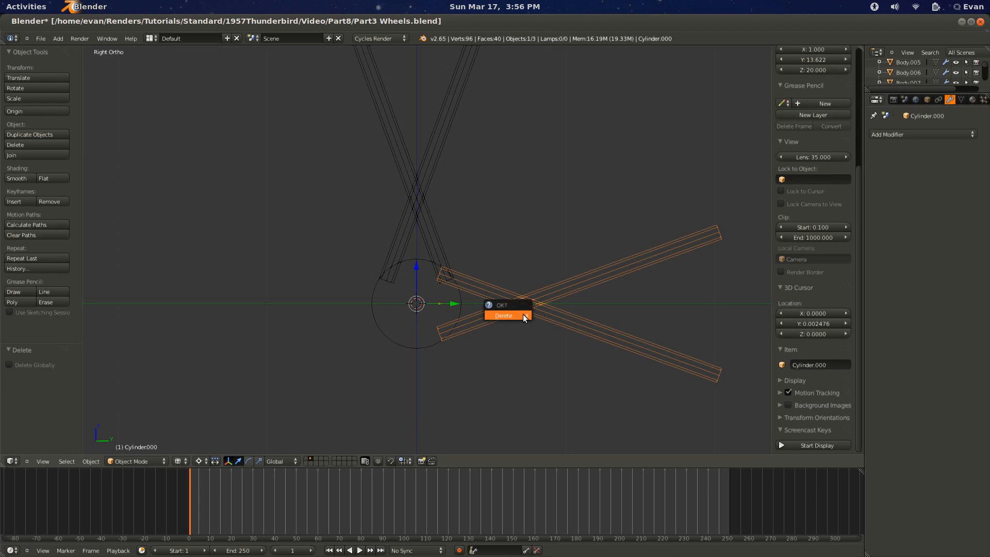
{"action": "left_click", "coordinate": [523, 314]}
Step: Extrude the hub circle along X into a ring around the spokes' inner ends, moving an edge loop about 1.553
{"action": "right_click", "coordinate": [475, 308]}
{"action": "key", "text": "Tab"}
{"action": "middle_click_drag", "start_coordinate": [475, 308], "coordinate": [471, 301]}
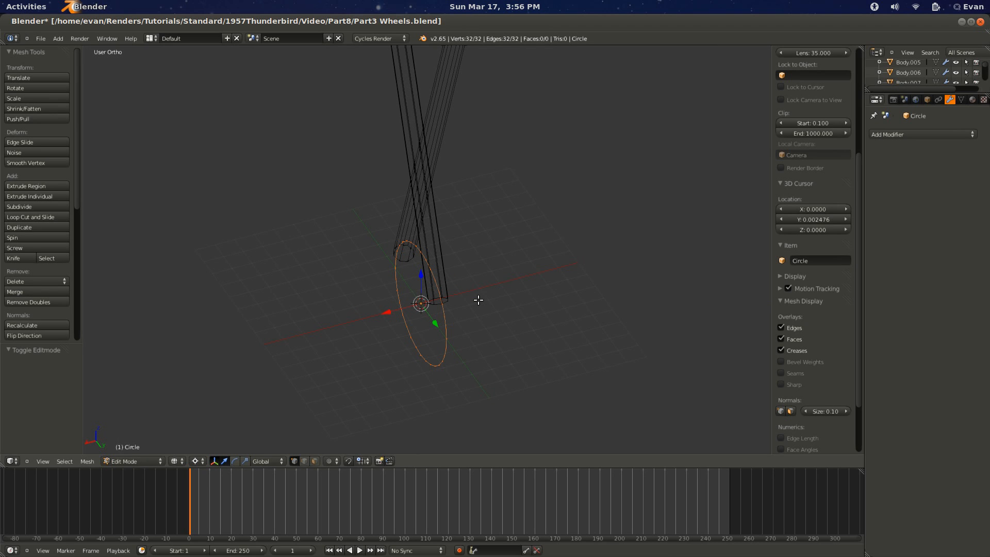
{"action": "key", "text": "e"}
{"action": "right_click", "coordinate": [478, 300]}
{"action": "key", "text": "g"}
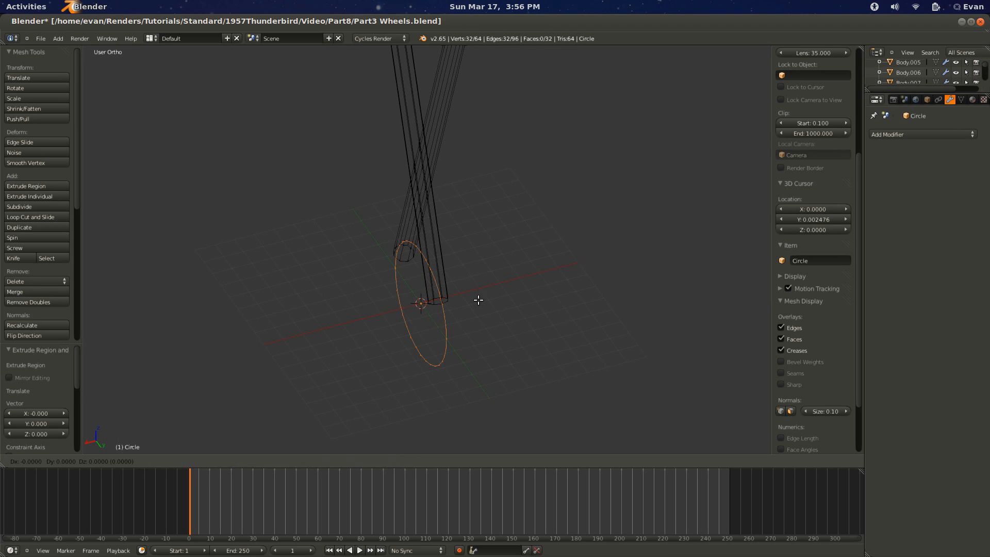
{"action": "left_click", "coordinate": [451, 311]}
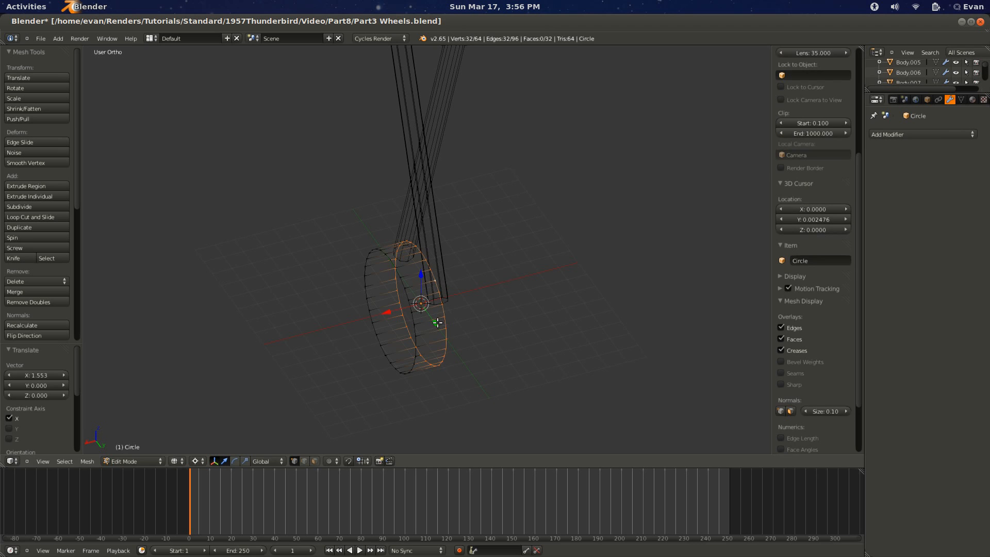
{"action": "middle_click_drag", "start_coordinate": [440, 333], "coordinate": [403, 340]}
{"action": "key", "text": "Tab"}
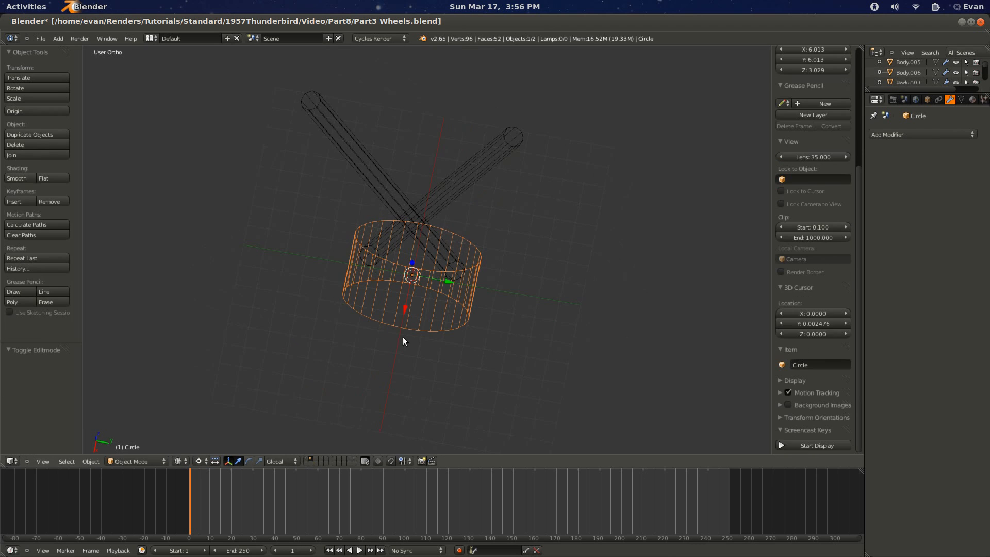
Step: Move the inner end cap of one spoke in the crossed pair about -0.8 along X
{"action": "right_click", "coordinate": [435, 250]}
{"action": "key", "text": "Tab"}
{"action": "mouse_move", "coordinate": [362, 285]}
{"action": "middle_mouse_down"}
{"action": "mouse_move", "coordinate": [400, 298]}
{"action": "mouse_move", "coordinate": [380, 290]}
{"action": "mouse_move", "coordinate": [364, 325]}
{"action": "mouse_move", "coordinate": [428, 276]}
{"action": "middle_mouse_up"}
{"action": "key", "text": "a"}
{"action": "key", "text": "c"}
{"action": "scroll", "coordinate": [379, 307], "scroll_direction": "up", "scroll_amount": 4}
{"action": "left_click", "coordinate": [380, 306]}
{"action": "right_click", "coordinate": [380, 305]}
{"action": "key", "text": "KP_7"}
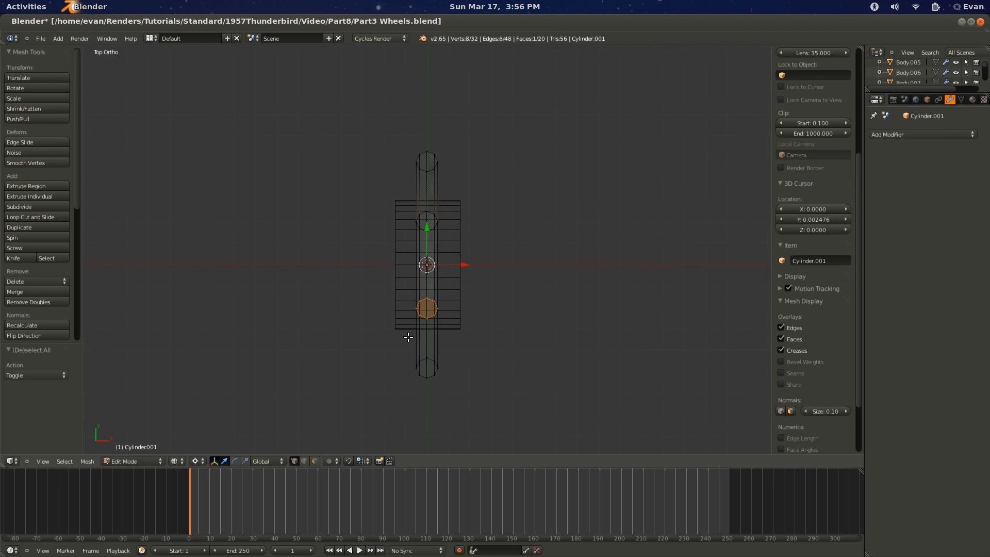
{"action": "key", "text": "g"}
{"action": "key", "text": "x"}
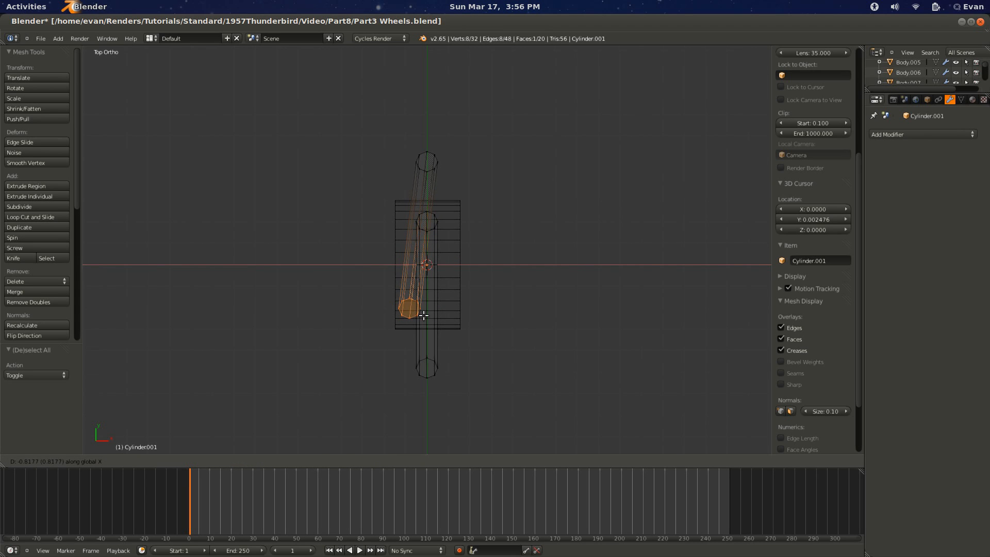
{"action": "left_click", "coordinate": [421, 315]}
Step: Move the other spoke's inner end cap along X in the opposite direction and return to Object Mode in solid shading
{"action": "key", "text": "a"}
{"action": "key", "text": "c"}
{"action": "left_click", "coordinate": [426, 230]}
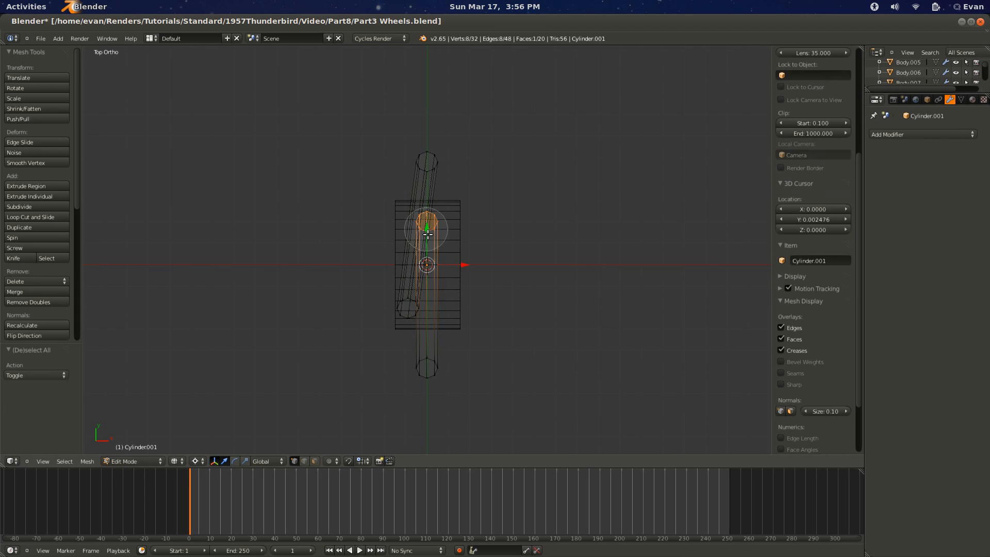
{"action": "key", "text": "g"}
{"action": "key", "text": "x"}
{"action": "left_click", "coordinate": [479, 330]}
{"action": "middle_click_drag", "start_coordinate": [405, 305], "coordinate": [289, 196]}
{"action": "key", "text": "Tab"}
{"action": "key", "text": "z"}
{"action": "middle_click_drag", "start_coordinate": [352, 311], "coordinate": [429, 273]}
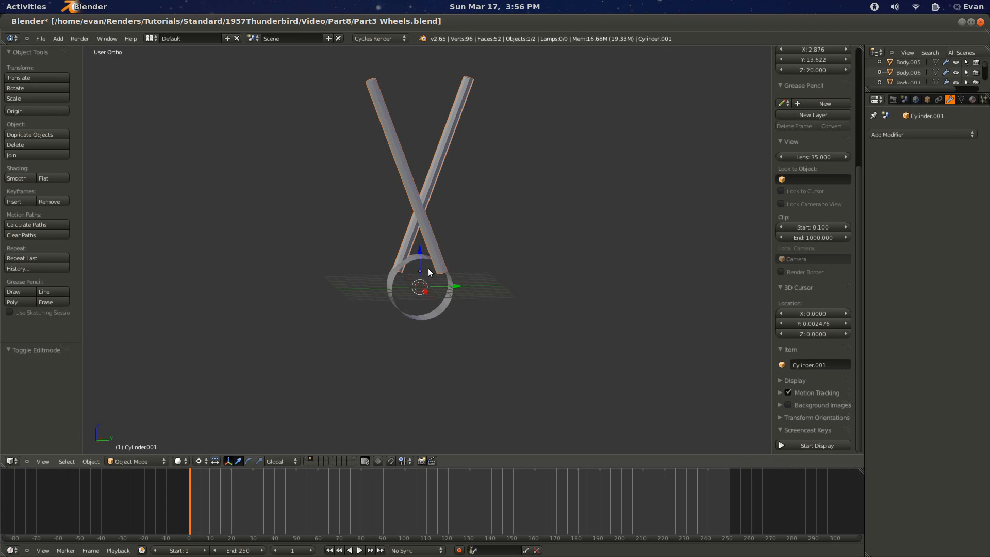
Step: Duplicate the offset spoke pair in place and rotate the copy 90° about the 3D cursor in the right view
{"action": "key", "text": "KP_1"}
{"action": "key", "text": "KP_3"}
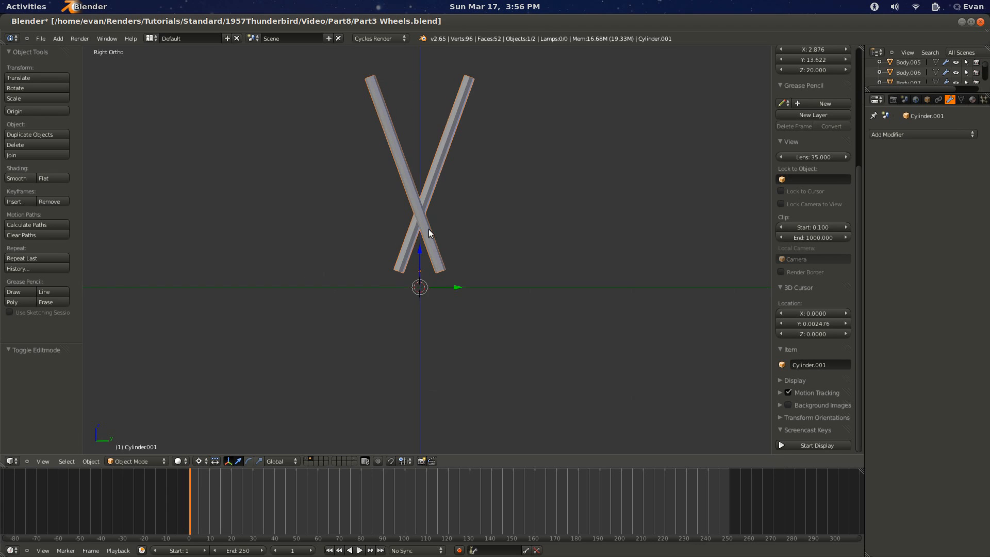
{"action": "key", "text": "shift+d"}
{"action": "right_click", "coordinate": [505, 228]}
{"action": "type", "text": "r"}
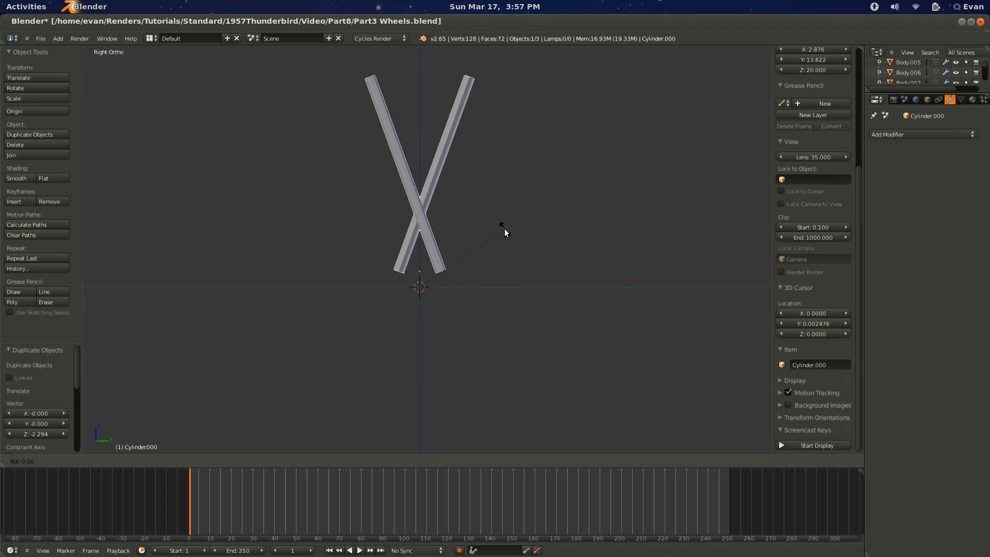
{"action": "type", "text": "90"}
{"action": "key", "text": "Return"}
Step: Make two more in-place duplicates of the spoke pair, rotating each a further 90° to complete four pairs around the hub
{"action": "key", "text": "shift+d"}
{"action": "right_click", "coordinate": [538, 286]}
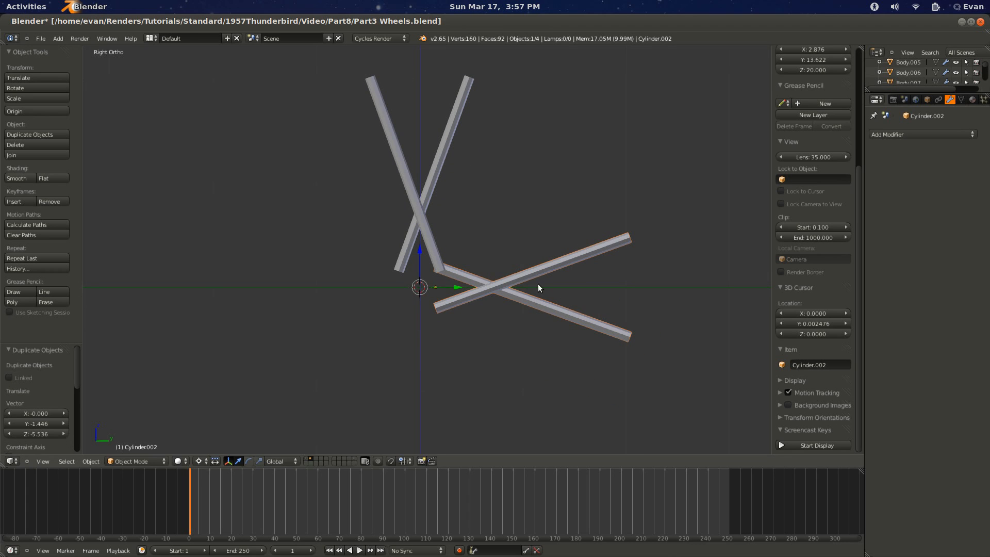
{"action": "type", "text": "r90"}
{"action": "key", "text": "Return"}
{"action": "key", "text": "shift+d"}
{"action": "right_click", "coordinate": [490, 315]}
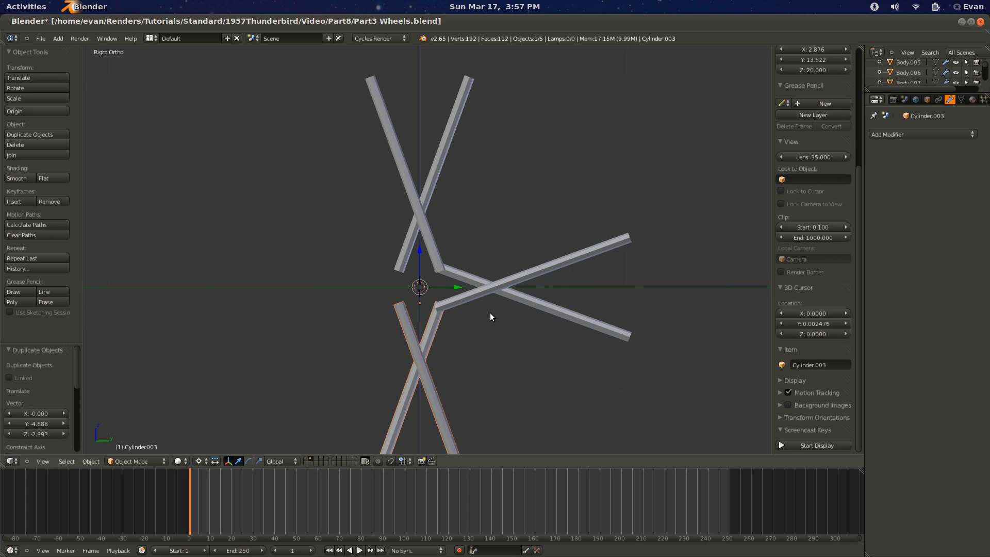
{"action": "type", "text": "r90"}
{"action": "key", "text": "Return"}
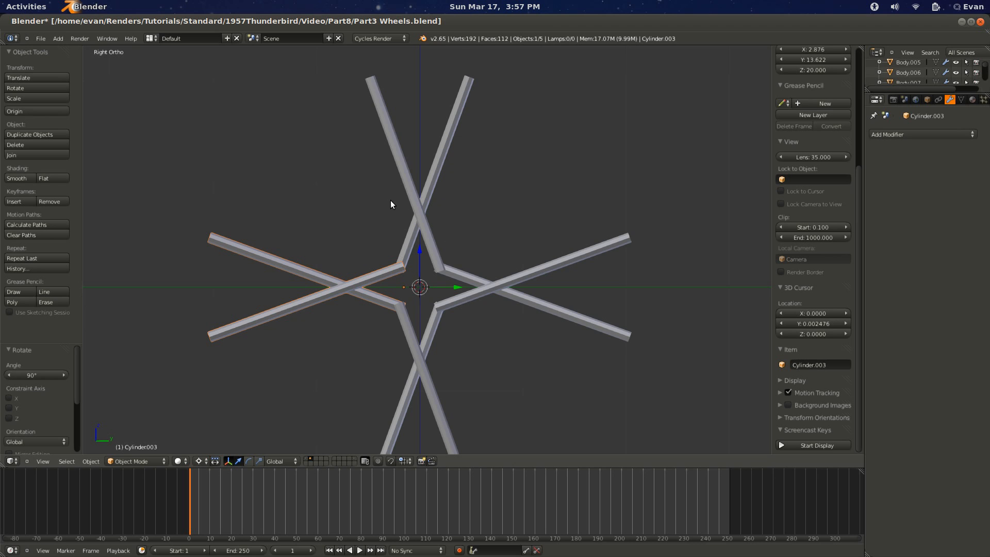
Step: Duplicate all four spoke pairs in place and rotate the copies 45° about the hub centre
{"action": "right_click", "coordinate": [419, 213]}
{"action": "key", "text": "shift+d"}
{"action": "right_click", "coordinate": [615, 315]}
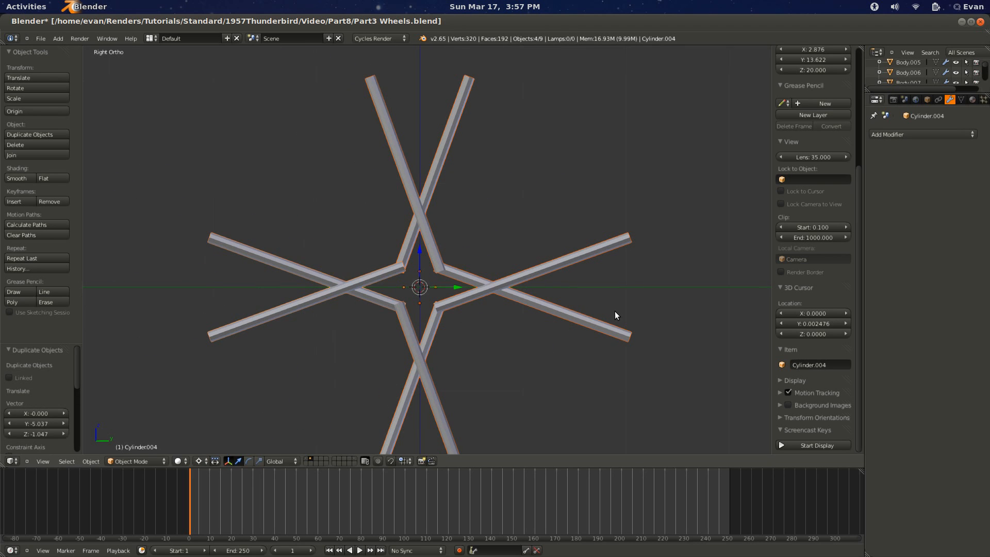
{"action": "type", "text": "r45"}
{"action": "key", "text": "Return"}
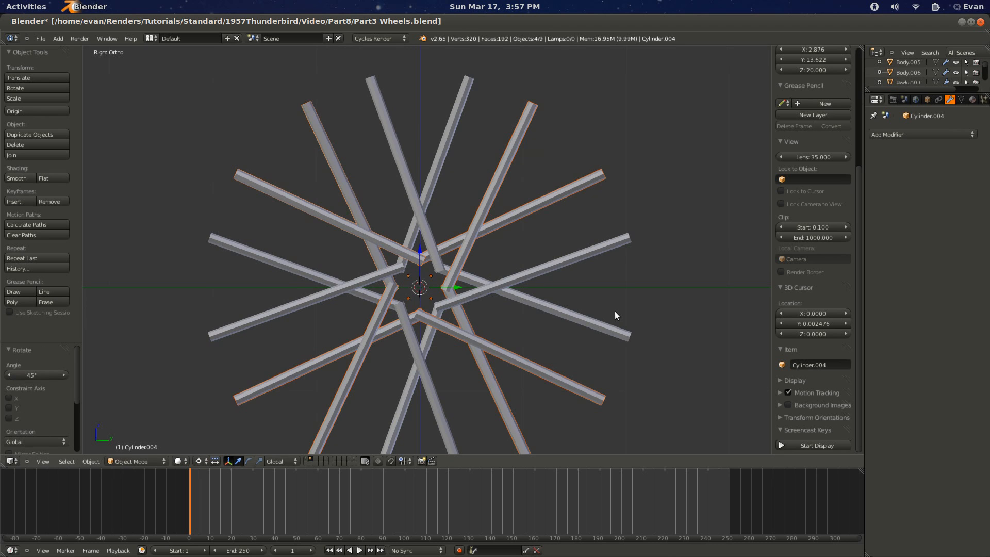
Step: Examine the full spoke arrangement at an angle and from the side
{"action": "scroll", "coordinate": [614, 311], "scroll_direction": "down", "scroll_amount": 5}
{"action": "middle_click_drag", "start_coordinate": [400, 314], "coordinate": [377, 278]}
{"action": "scroll", "coordinate": [440, 341], "scroll_direction": "up", "scroll_amount": 6}
{"action": "key", "text": "a"}
{"action": "scroll", "coordinate": [352, 281], "scroll_direction": "down", "scroll_amount": 4}
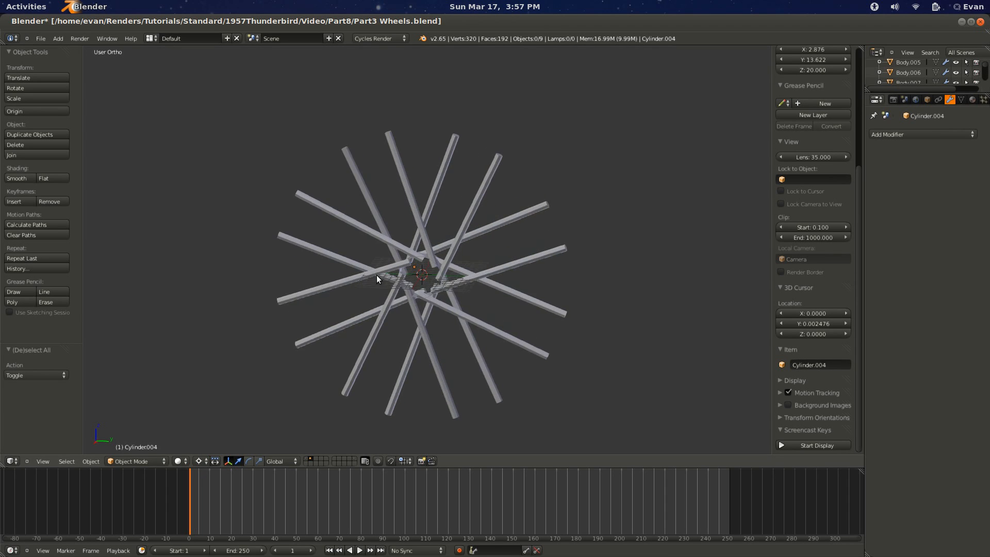
{"action": "scroll", "coordinate": [376, 275], "scroll_direction": "up", "scroll_amount": 1}
{"action": "key", "text": "KP_1"}
{"action": "key", "text": "KP_3"}
{"action": "scroll", "coordinate": [400, 292], "scroll_direction": "up", "scroll_amount": 5}
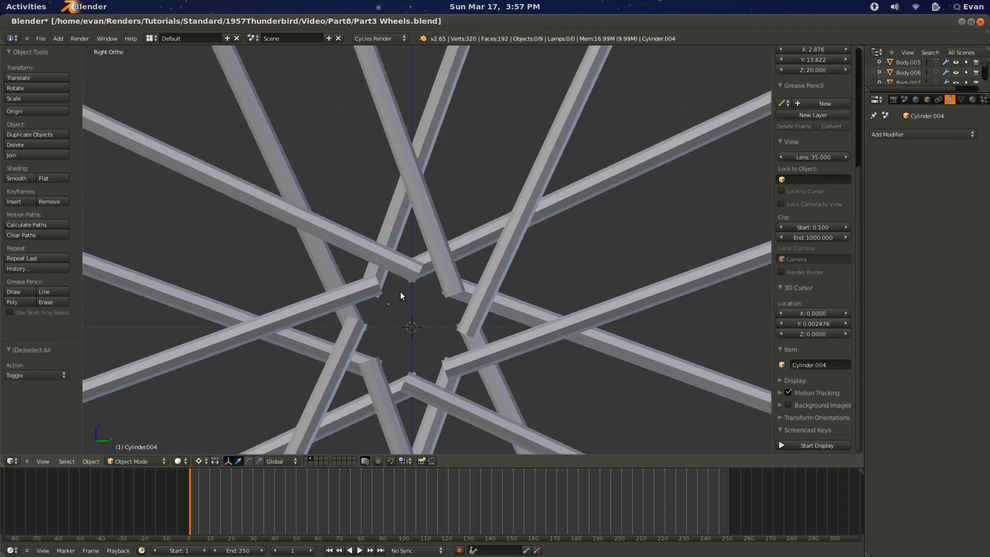
Step: Examine in wireframe how the hub ring sits around the spokes' inner ends
{"action": "key", "text": "z"}
{"action": "right_click", "coordinate": [432, 268]}
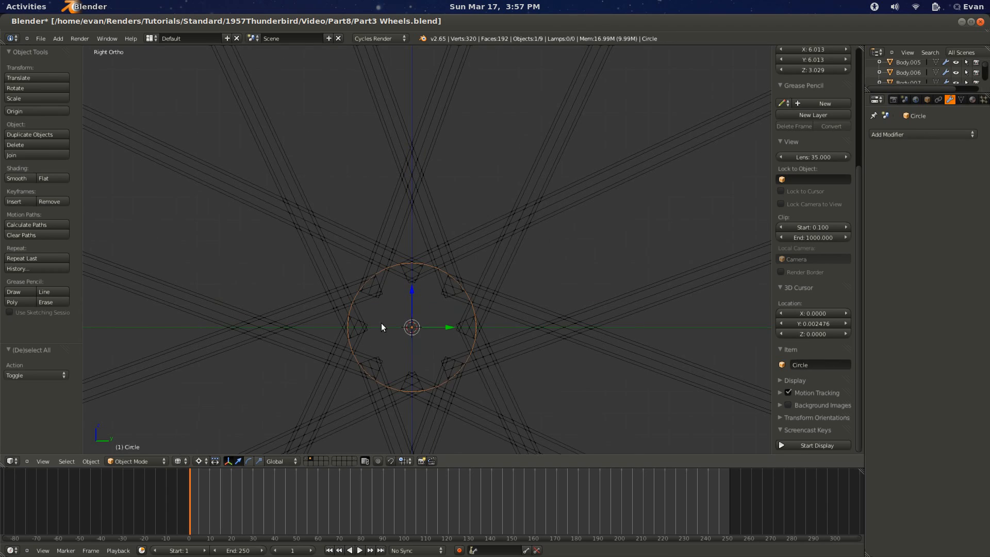
{"action": "key", "text": "Tab"}
{"action": "middle_click_drag", "start_coordinate": [382, 327], "coordinate": [438, 322]}
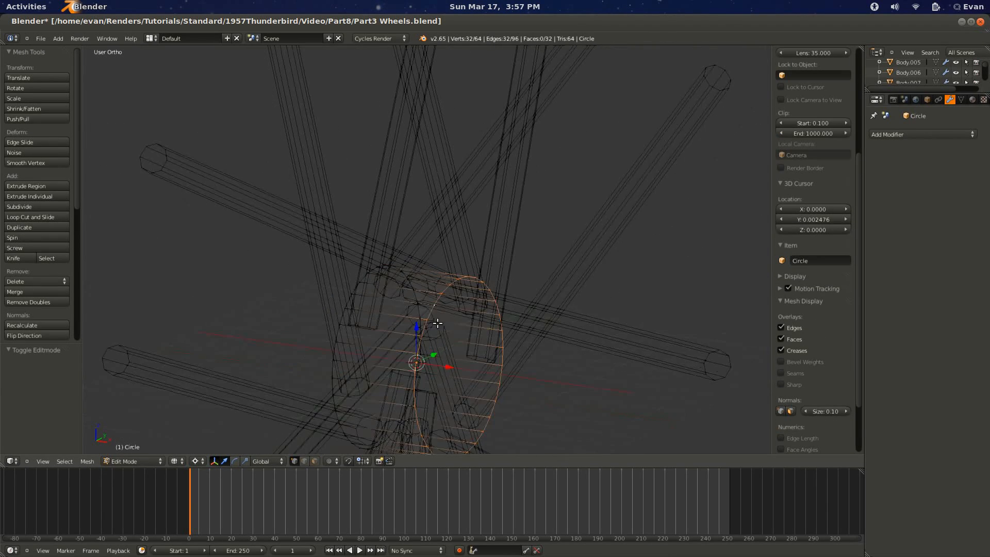
{"action": "scroll", "coordinate": [442, 323], "scroll_direction": "down", "scroll_amount": 3}
{"action": "scroll", "coordinate": [443, 328], "scroll_direction": "down", "scroll_amount": 1}
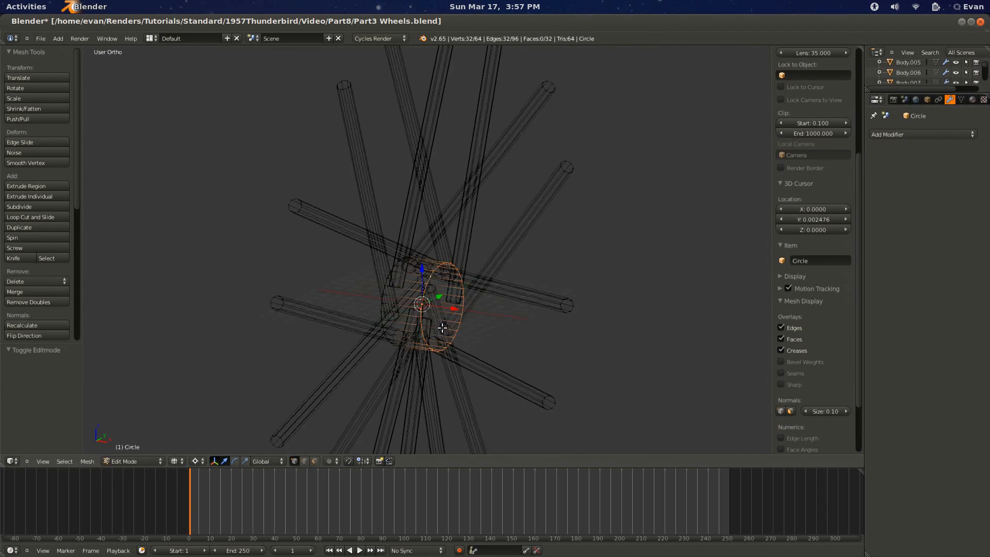
{"action": "key", "text": "a"}
{"action": "key", "text": "a"}
{"action": "scroll", "coordinate": [450, 324], "scroll_direction": "down", "scroll_amount": 3}
{"action": "key", "text": "Tab"}
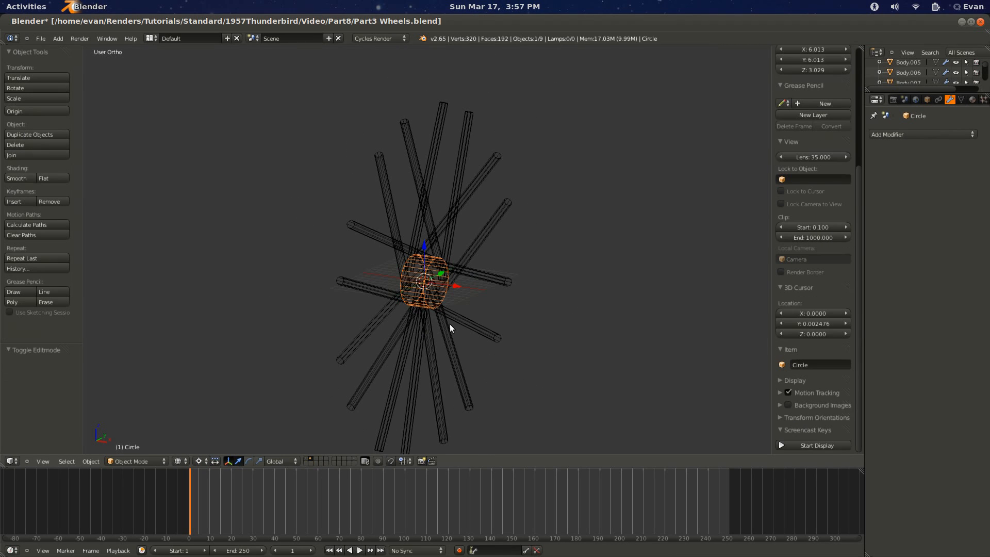
Step: Scale all spokes and the hub ring to about 0.115 and show the car body's layer alongside them
{"action": "key", "text": "a"}
{"action": "key", "text": "a"}
{"action": "key", "text": "s"}
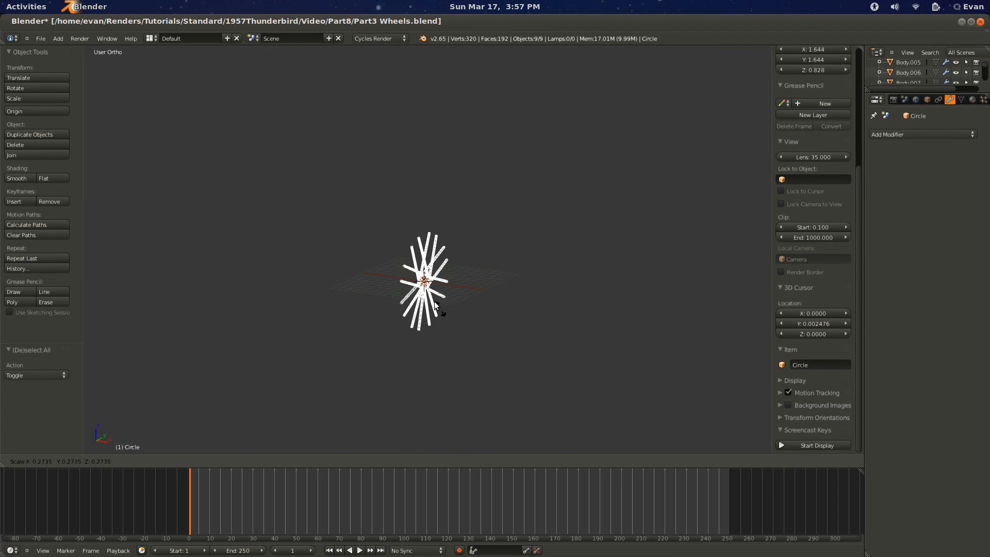
{"action": "left_click", "coordinate": [432, 296]}
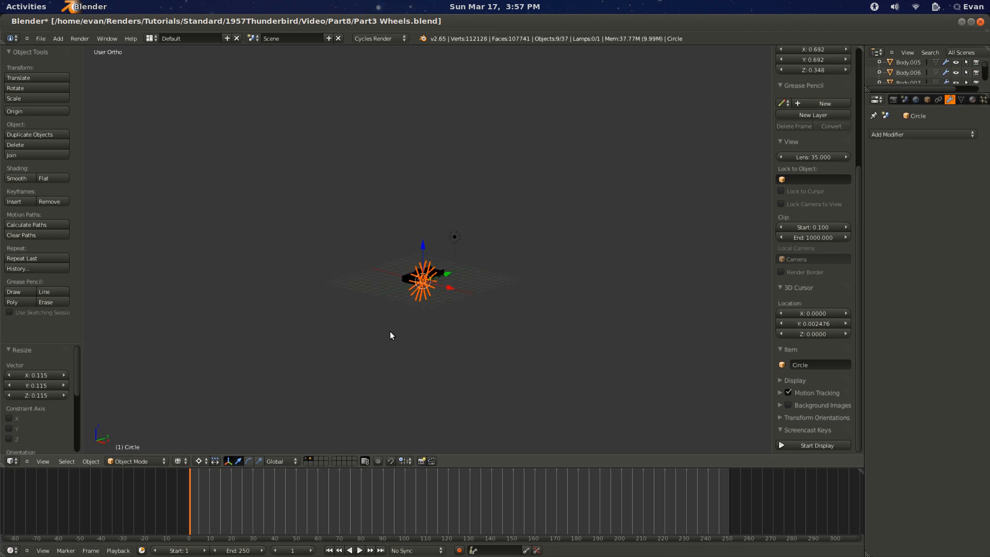
Step: Scale the wheel by about 0.134 and move it about -1.875 along Y and 0.364 along Z into the front wheel arch
{"action": "key", "text": "KP_3"}
{"action": "key", "text": "KP_Decimal"}
{"action": "key", "text": "s"}
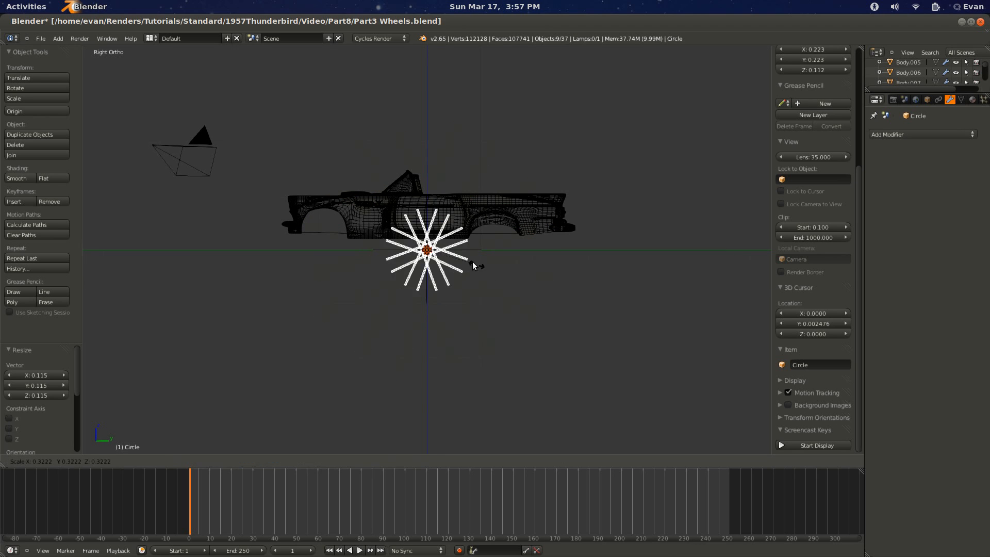
{"action": "left_click", "coordinate": [449, 252]}
{"action": "key", "text": "g"}
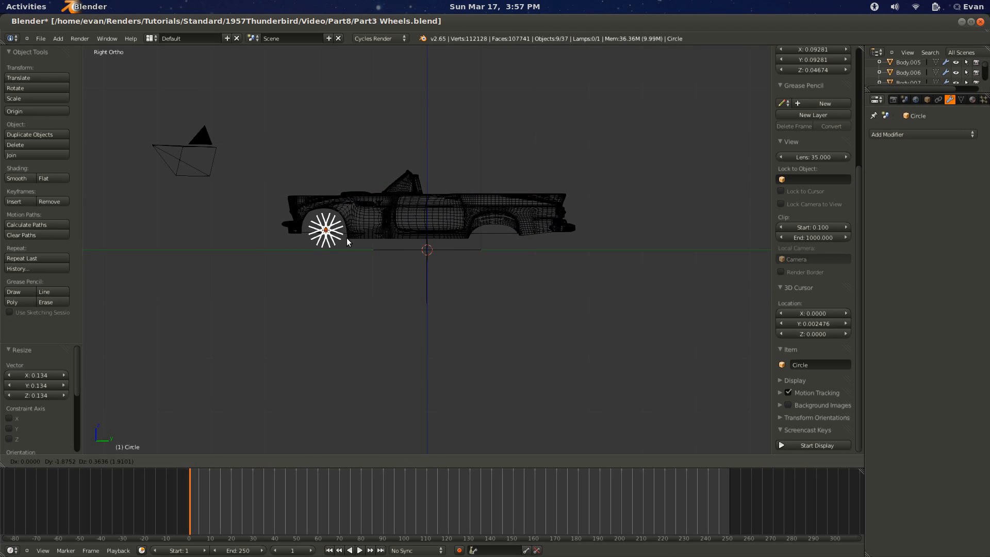
{"action": "left_click", "coordinate": [347, 237]}
Step: Show the background images and move the wheel about -0.0154 along Y onto the blueprint's front wheel
{"action": "key", "text": "KP_Decimal"}
{"action": "scroll", "coordinate": [357, 257], "scroll_direction": "down", "scroll_amount": 2}
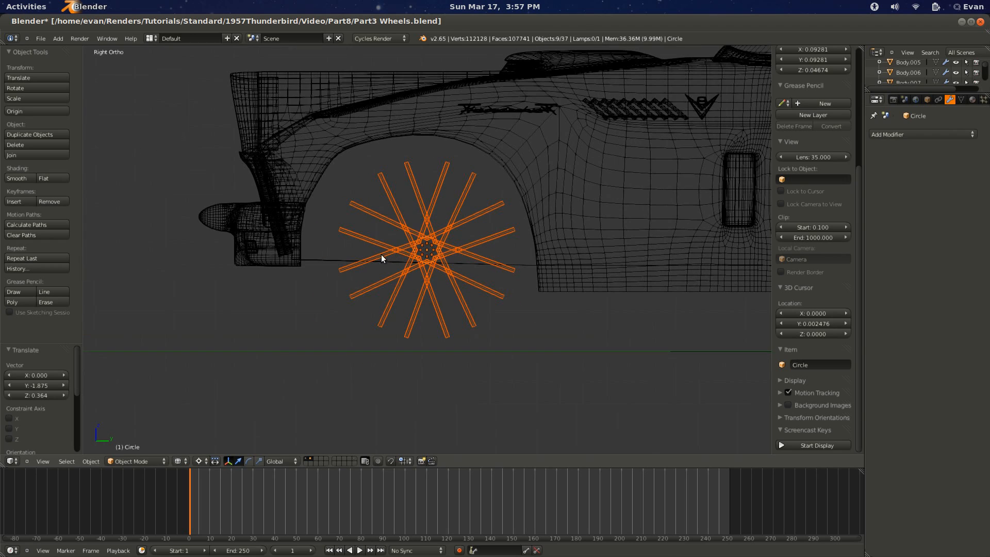
{"action": "left_click", "coordinate": [789, 404]}
{"action": "scroll", "coordinate": [512, 280], "scroll_direction": "up", "scroll_amount": 2}
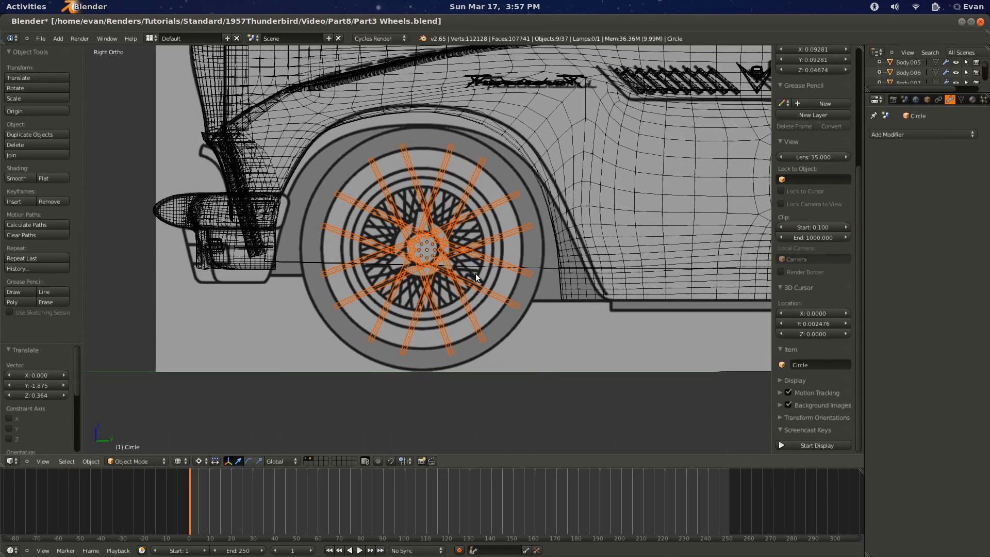
{"action": "key", "text": "g"}
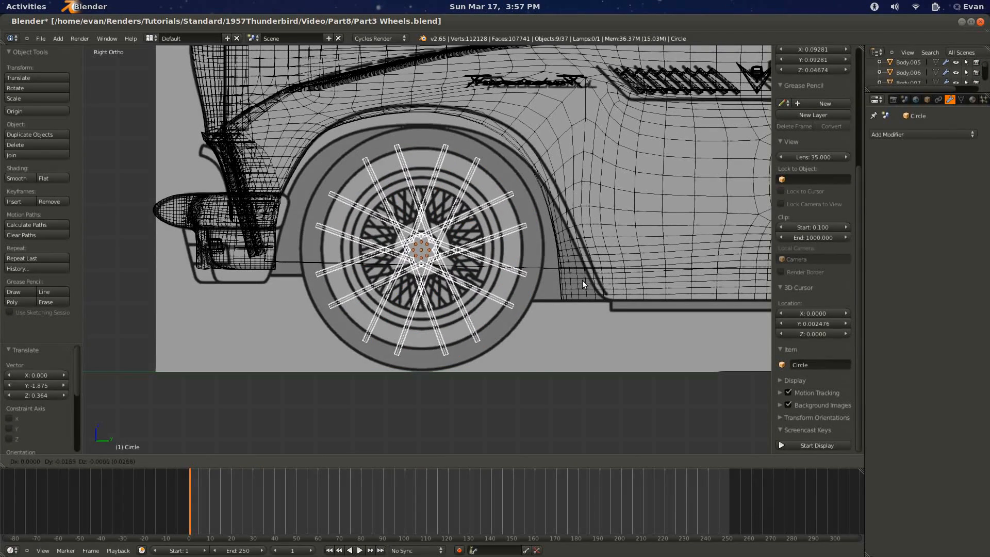
{"action": "left_click", "coordinate": [568, 281]}
{"action": "key", "text": "s"}
{"action": "left_click", "coordinate": [561, 281]}
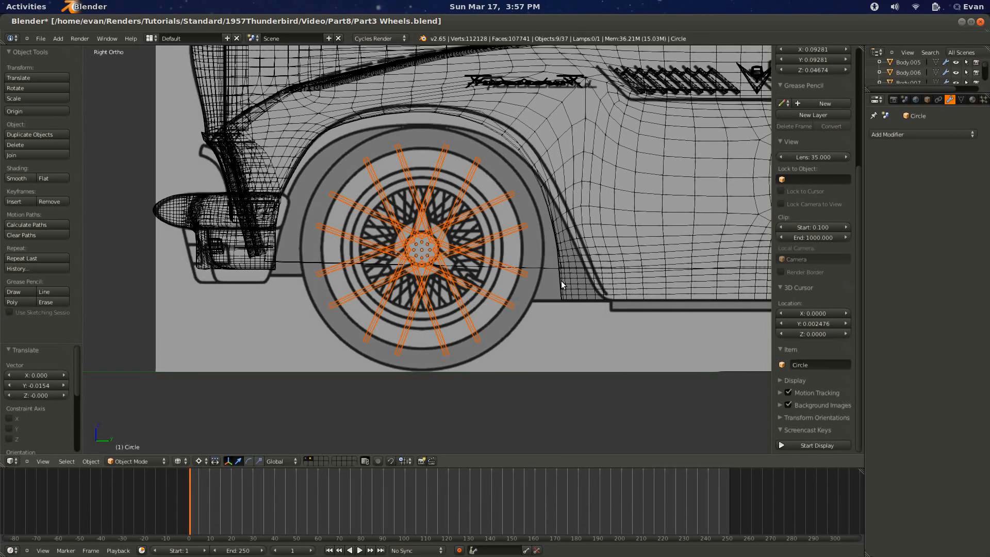
Step: Scale the wheel by about 0.593 so the spokes fit the blueprint's wire-spoke area
{"action": "scroll", "coordinate": [560, 280], "scroll_direction": "down", "scroll_amount": 1}
{"action": "key", "text": "s"}
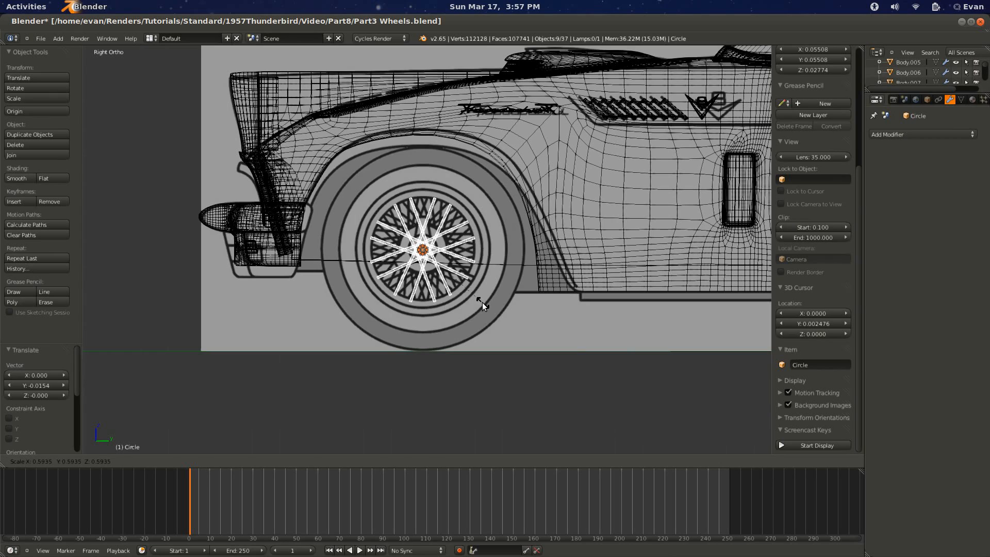
{"action": "left_click", "coordinate": [482, 302]}
Step: Move the wheel about -0.0015 along Y and 0.0022 along Z, and shrink it slightly to match the blueprint's spokes
{"action": "scroll", "coordinate": [399, 258], "scroll_direction": "up", "scroll_amount": 4}
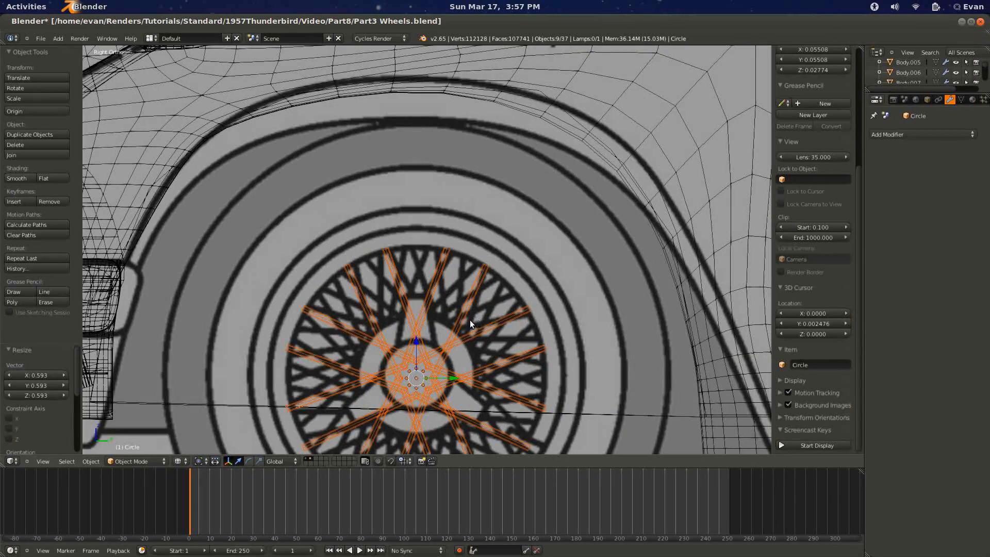
{"action": "scroll", "coordinate": [467, 311], "scroll_direction": "up", "scroll_amount": 1}
{"action": "key", "text": "g"}
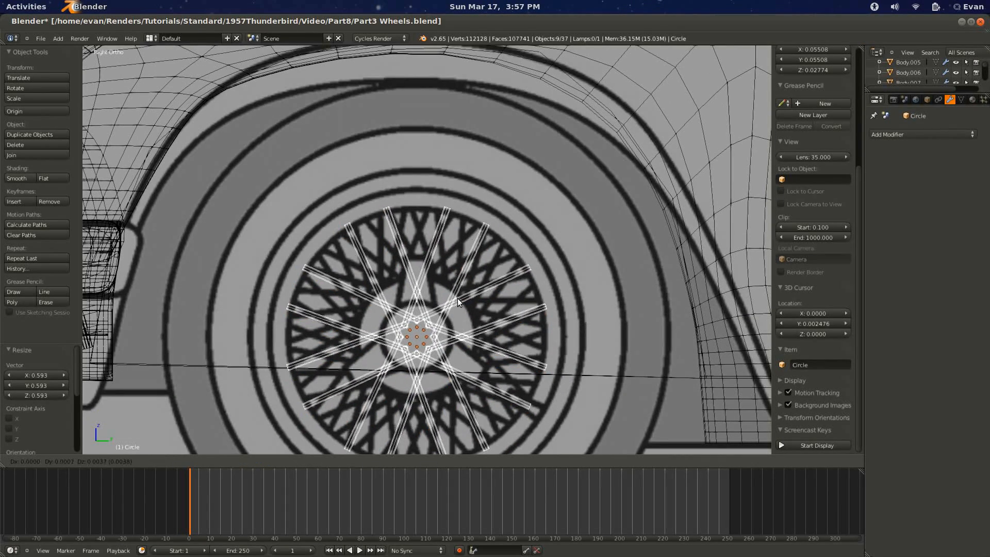
{"action": "left_click", "coordinate": [550, 332]}
{"action": "key", "text": "s"}
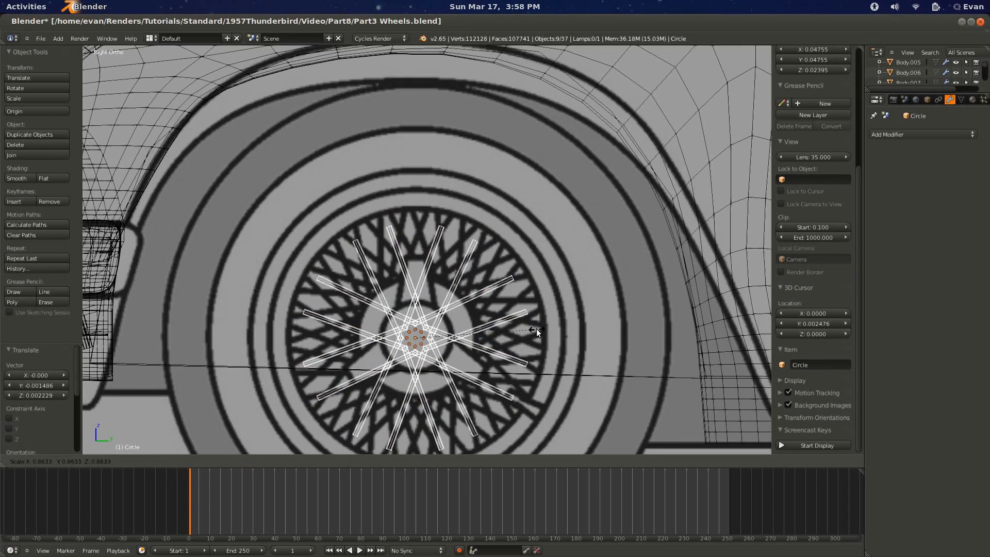
{"action": "left_click", "coordinate": [549, 336]}
Step: Examine how the wheel sits in the front wheel arch in wireframe and solid shading
{"action": "key", "text": "Tab"}
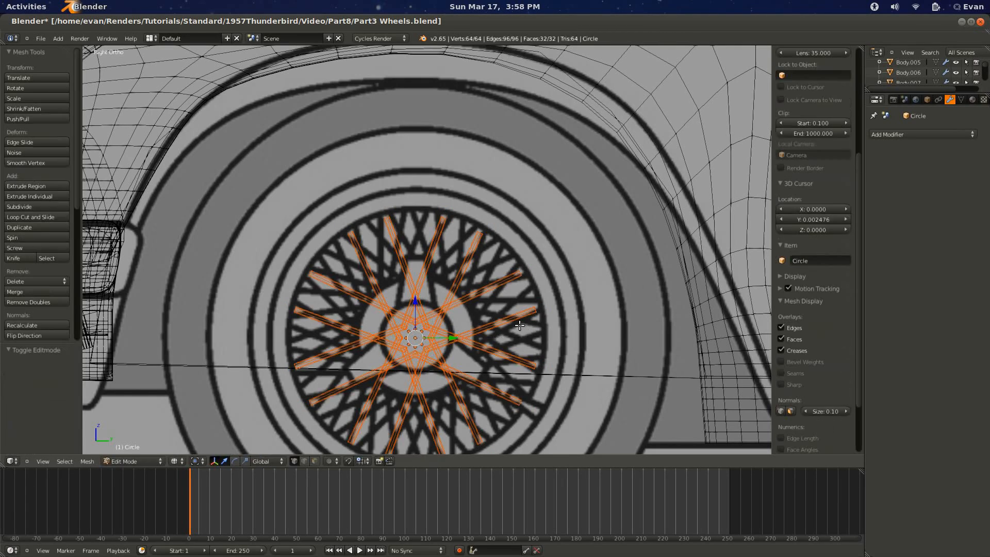
{"action": "scroll", "coordinate": [531, 330], "scroll_direction": "down", "scroll_amount": 4}
{"action": "key", "text": "Tab"}
{"action": "key", "text": "z"}
{"action": "key", "text": "z"}
{"action": "scroll", "coordinate": [471, 321], "scroll_direction": "down", "scroll_amount": 3}
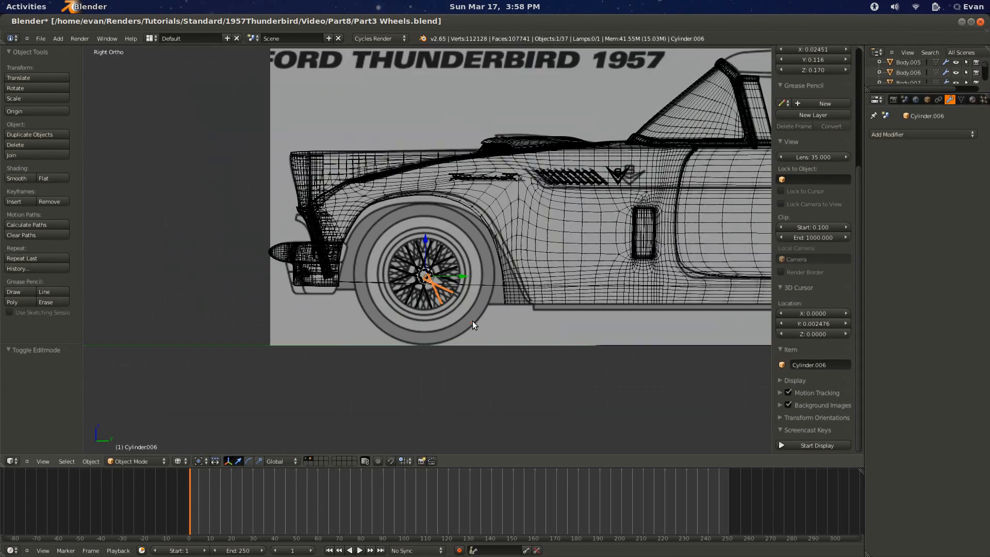
{"action": "key", "text": "z"}
{"action": "key", "text": "Tab"}
{"action": "middle_click_drag", "start_coordinate": [428, 311], "coordinate": [474, 320]}
{"action": "key", "text": "Tab"}
{"action": "right_click", "coordinate": [502, 267]}
{"action": "key", "text": "h"}
{"action": "right_click", "coordinate": [487, 226]}
{"action": "mouse_move", "coordinate": [464, 227]}
{"action": "middle_mouse_down"}
{"action": "mouse_move", "coordinate": [490, 269]}
{"action": "mouse_move", "coordinate": [450, 262]}
{"action": "mouse_move", "coordinate": [423, 231]}
{"action": "mouse_move", "coordinate": [422, 289]}
{"action": "mouse_move", "coordinate": [483, 322]}
{"action": "middle_mouse_up"}
Step: Move the whole wheel about 0.93 along X, out to the side of the car body in top view
{"action": "key", "text": "a"}
{"action": "right_click", "coordinate": [423, 281]}
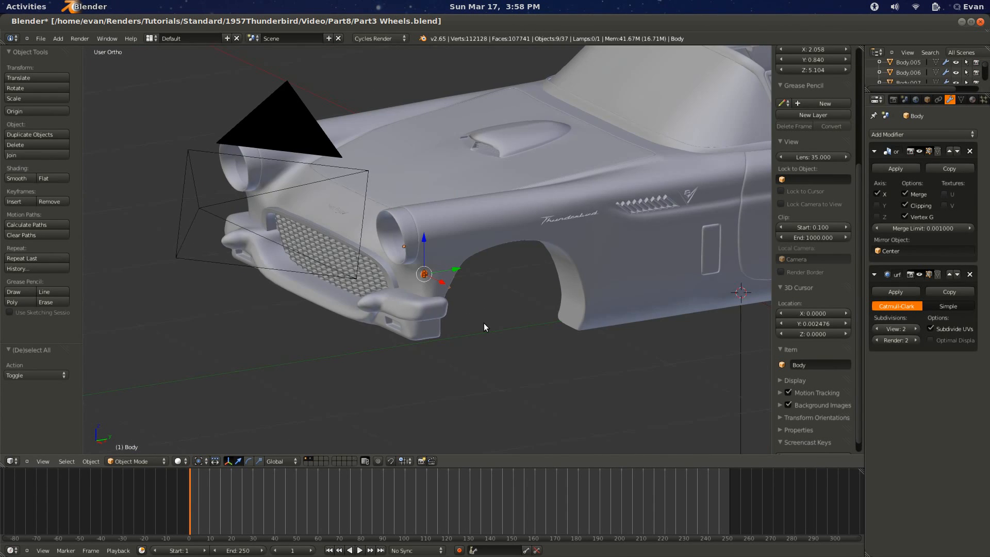
{"action": "key", "text": "KP_7"}
{"action": "key", "text": "z"}
{"action": "key", "text": "g"}
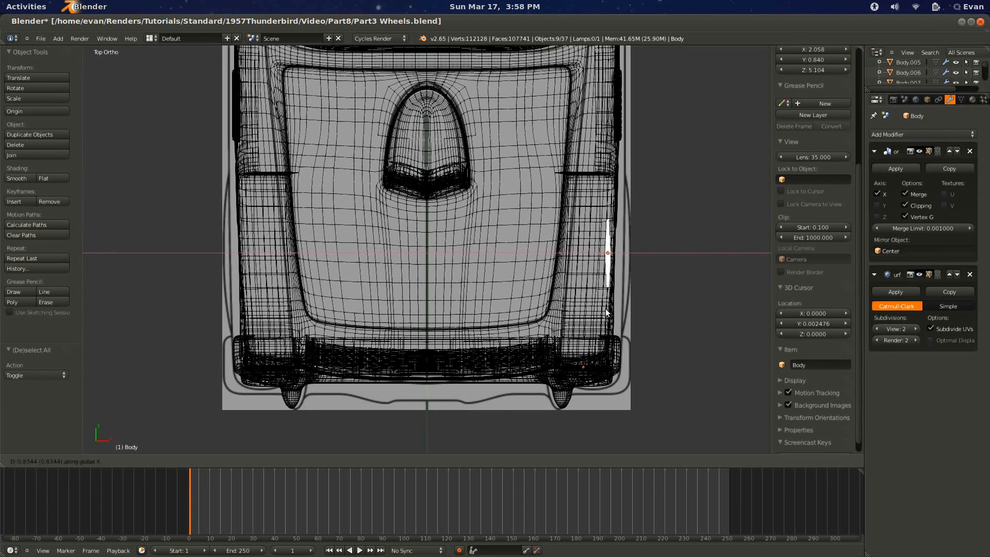
{"action": "left_click", "coordinate": [604, 307]}
Step: Show only the wheel's layer in solid shading and frame the spokes up close
{"action": "mouse_move", "coordinate": [604, 307]}
{"action": "middle_mouse_down"}
{"action": "mouse_move", "coordinate": [367, 199]}
{"action": "mouse_move", "coordinate": [395, 200]}
{"action": "middle_mouse_up"}
{"action": "key", "text": "z"}
{"action": "left_click", "coordinate": [311, 459]}
{"action": "key", "text": "a"}
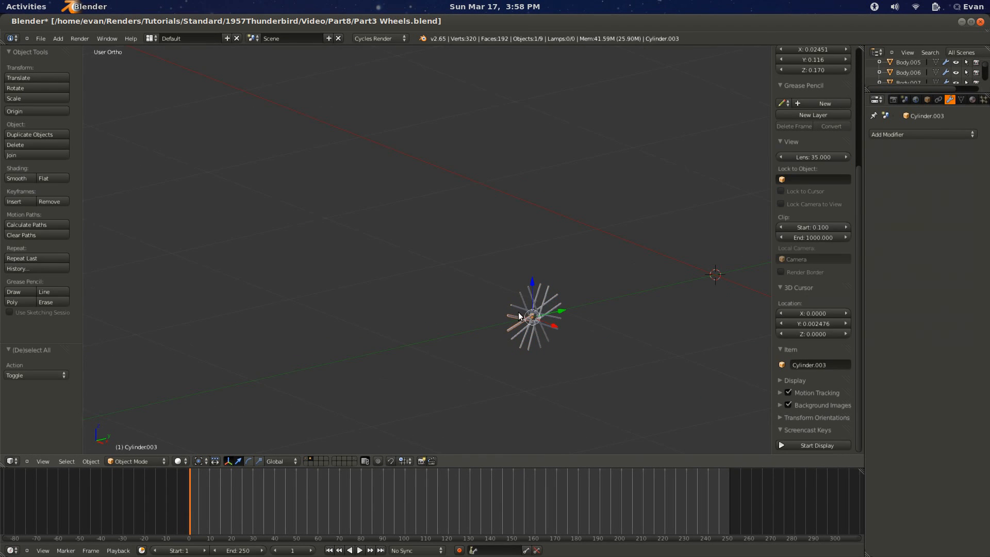
{"action": "right_click", "coordinate": [547, 329]}
{"action": "key", "text": "KP_Decimal"}
{"action": "middle_click_drag", "start_coordinate": [457, 181], "coordinate": [339, 207]}
{"action": "scroll", "coordinate": [367, 221], "scroll_direction": "down", "scroll_amount": 3}
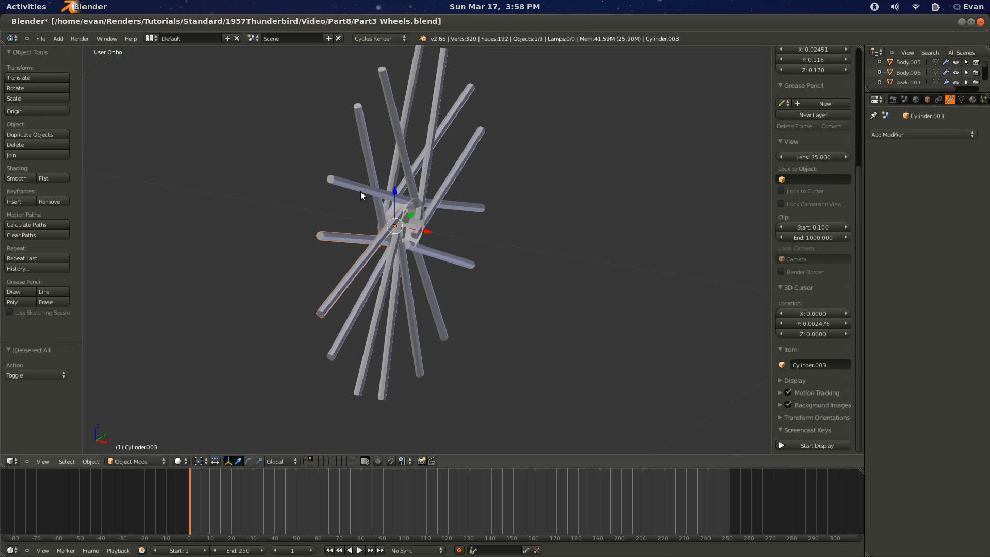
Step: Extrude the hub ring's outward-facing edge loop and scale the new edge to about 0.724
{"action": "key", "text": "Tab"}
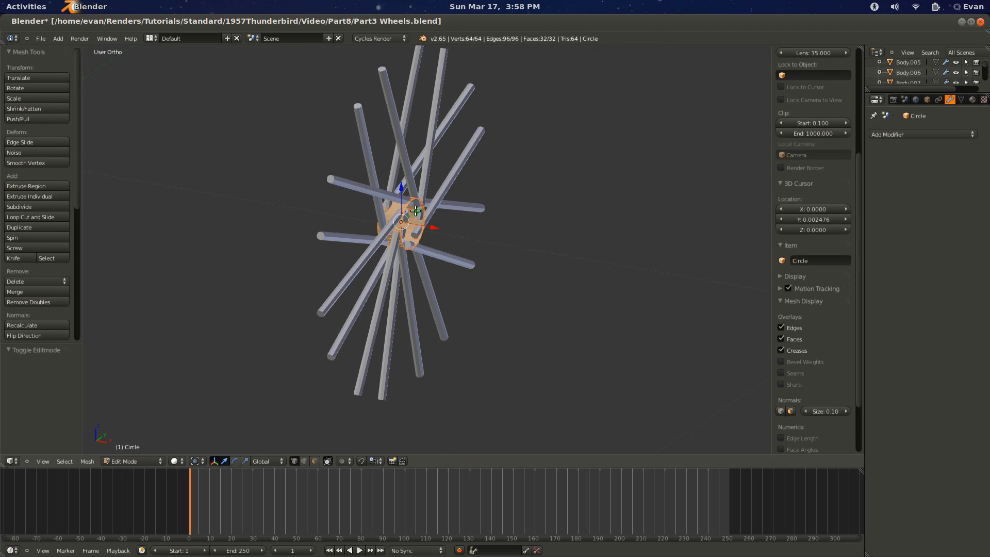
{"action": "key", "text": "KP_7"}
{"action": "key", "text": "Tab"}
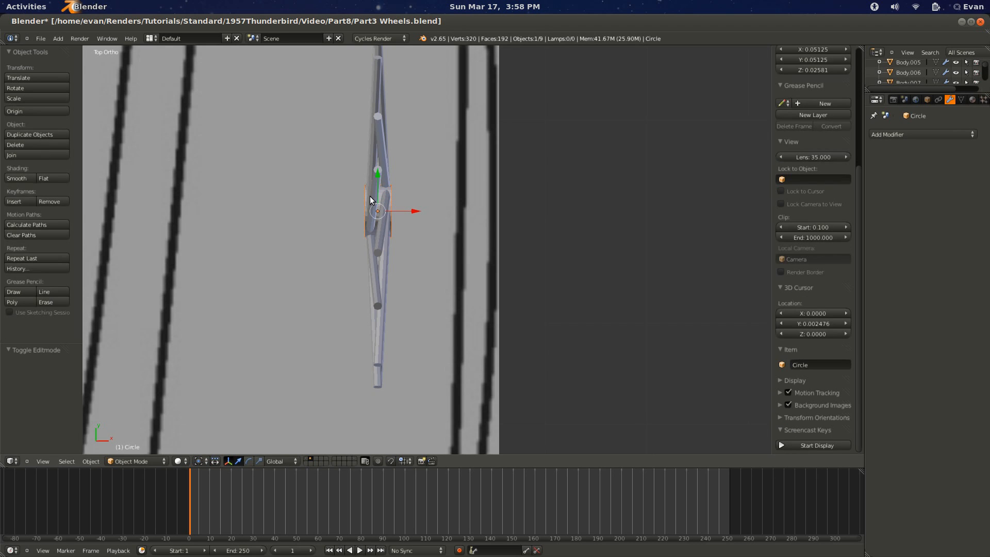
{"action": "key", "text": "Tab"}
{"action": "right_click", "coordinate": [398, 203]}
{"action": "scroll", "coordinate": [356, 201], "scroll_direction": "up", "scroll_amount": 5}
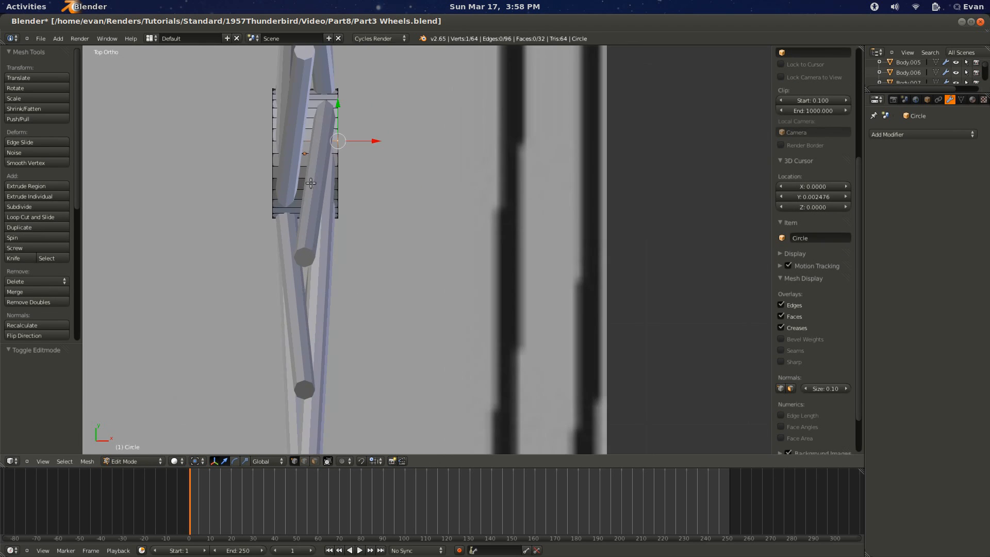
{"action": "middle_click_drag", "start_coordinate": [311, 183], "coordinate": [391, 124]}
{"action": "right_click", "coordinate": [400, 138], "text": "alt"}
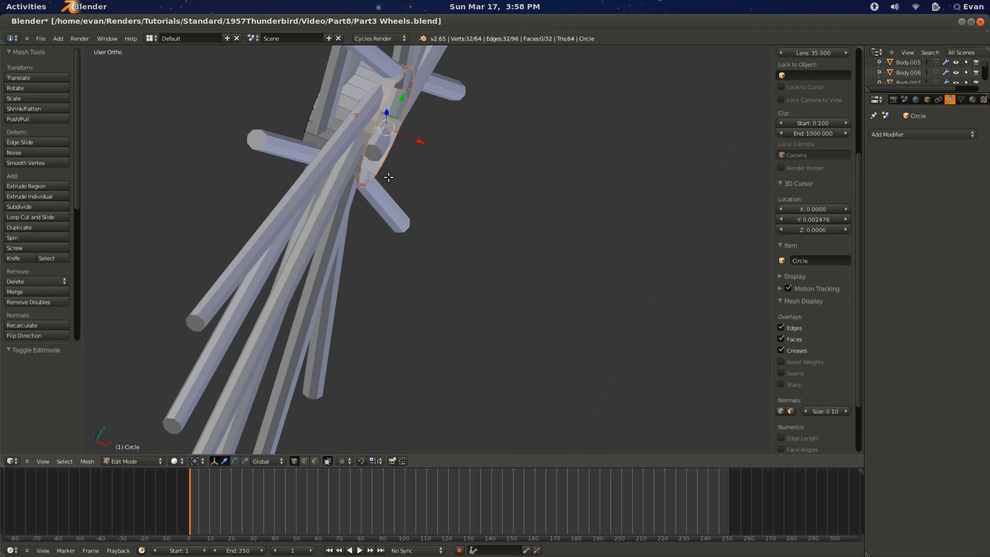
{"action": "key", "text": "e"}
{"action": "left_click", "coordinate": [421, 187]}
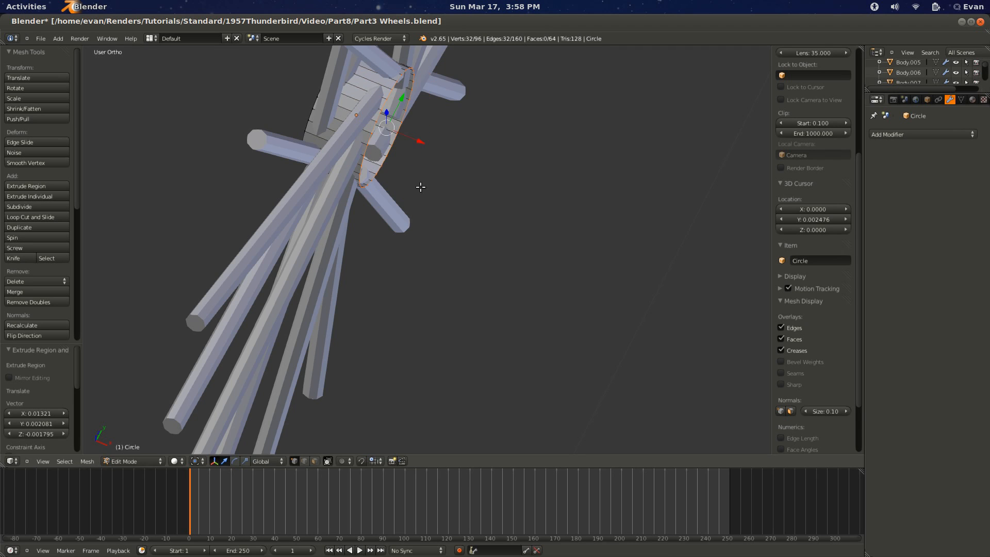
{"action": "key", "text": "s"}
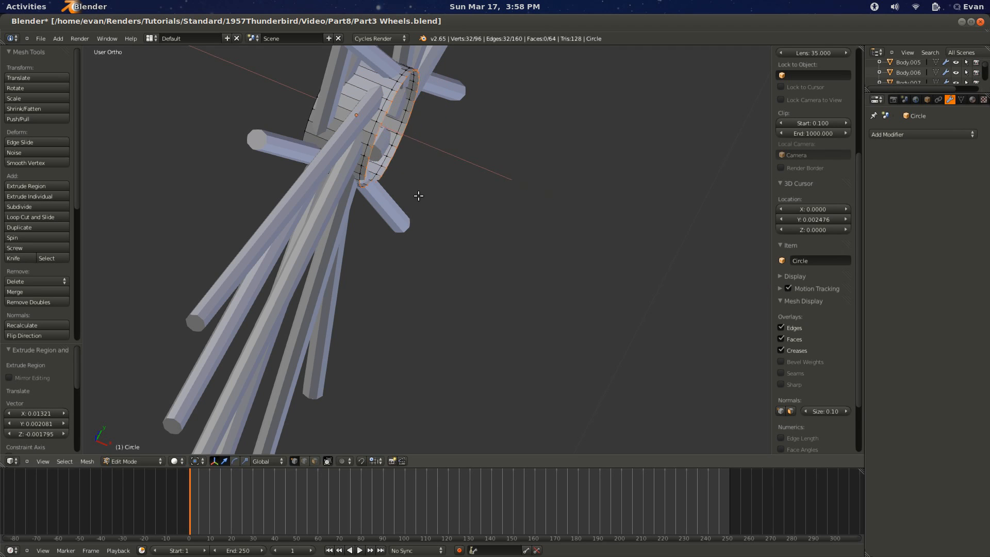
{"action": "left_click", "coordinate": [389, 227]}
Step: Extrude the hub's inset edge outward along the X axis into a short cylindrical barrel
{"action": "key", "text": "e"}
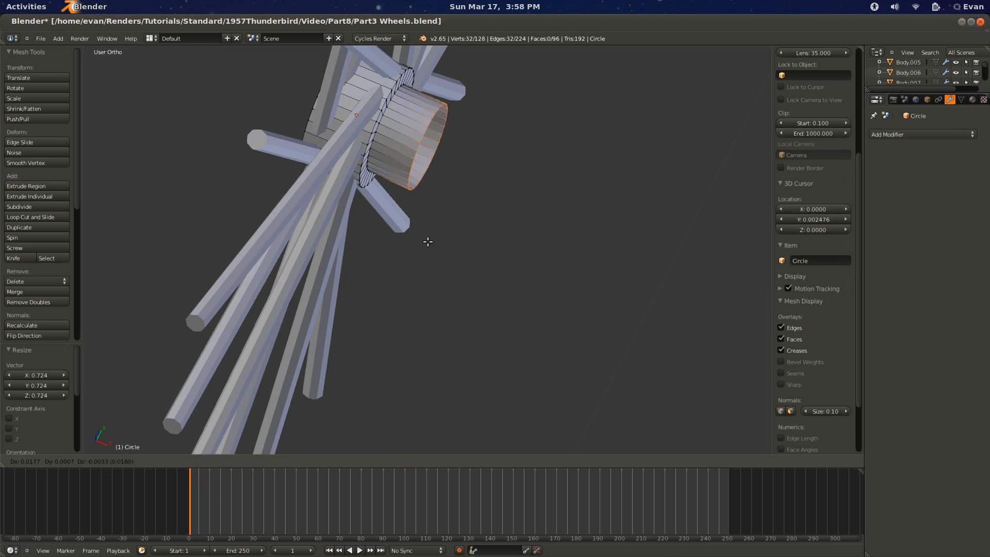
{"action": "key", "text": "x"}
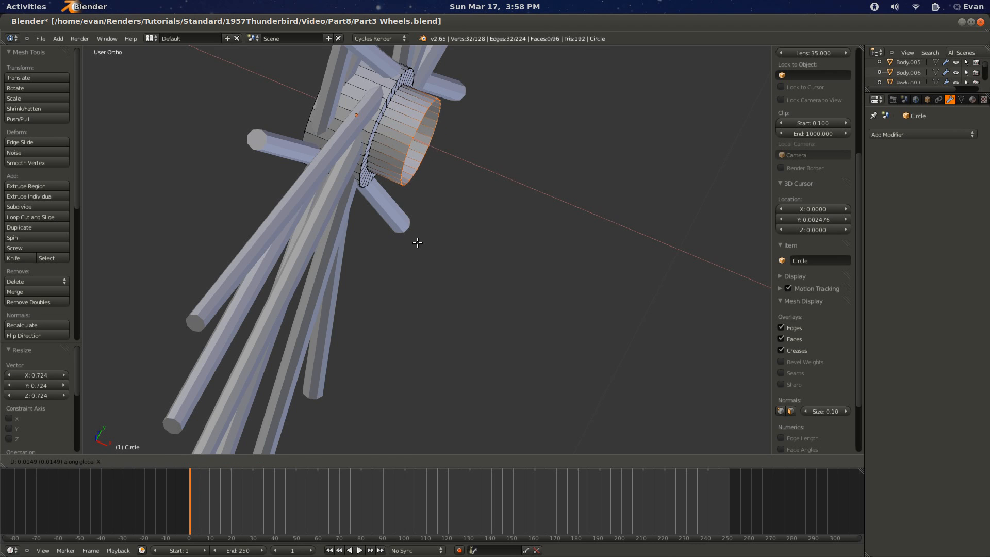
{"action": "left_click", "coordinate": [423, 243]}
{"action": "key", "text": "Tab"}
Step: Select two neighbouring spoke pairs around the hub
{"action": "right_click", "coordinate": [340, 146]}
{"action": "key", "text": "Tab"}
{"action": "key", "text": "Tab"}
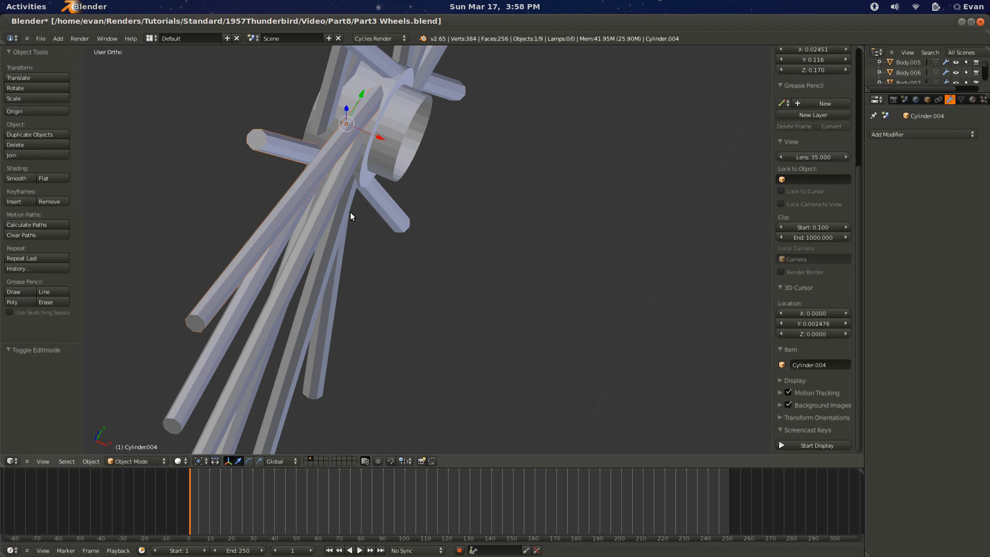
{"action": "mouse_move", "coordinate": [351, 212]}
{"action": "middle_mouse_down"}
{"action": "mouse_move", "coordinate": [306, 174]}
{"action": "mouse_move", "coordinate": [360, 203]}
{"action": "middle_mouse_up"}
{"action": "right_click", "coordinate": [379, 230]}
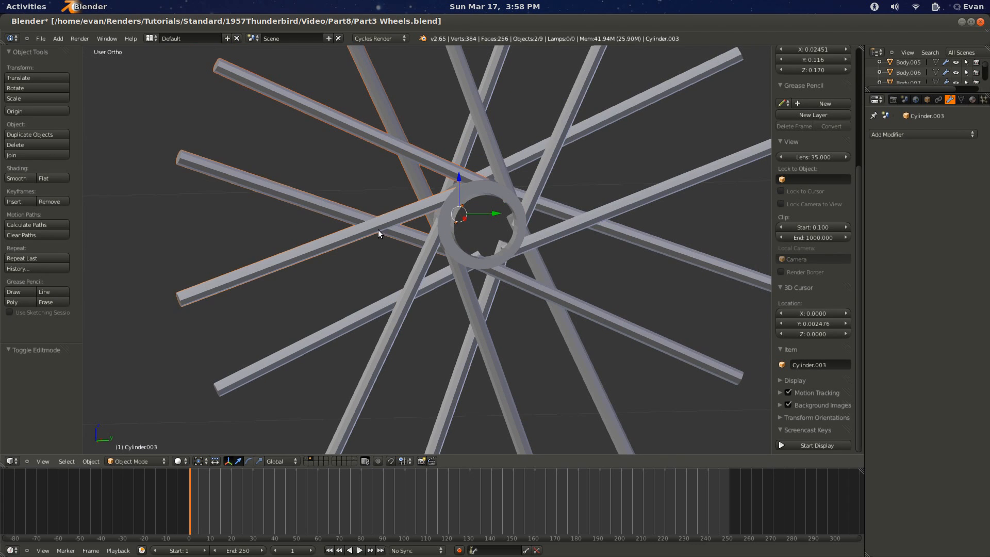
Step: Select all eight wheel spokes and duplicate them about 0.0254 along the X axis beside the original set
{"action": "right_click", "coordinate": [380, 299], "text": "shift"}
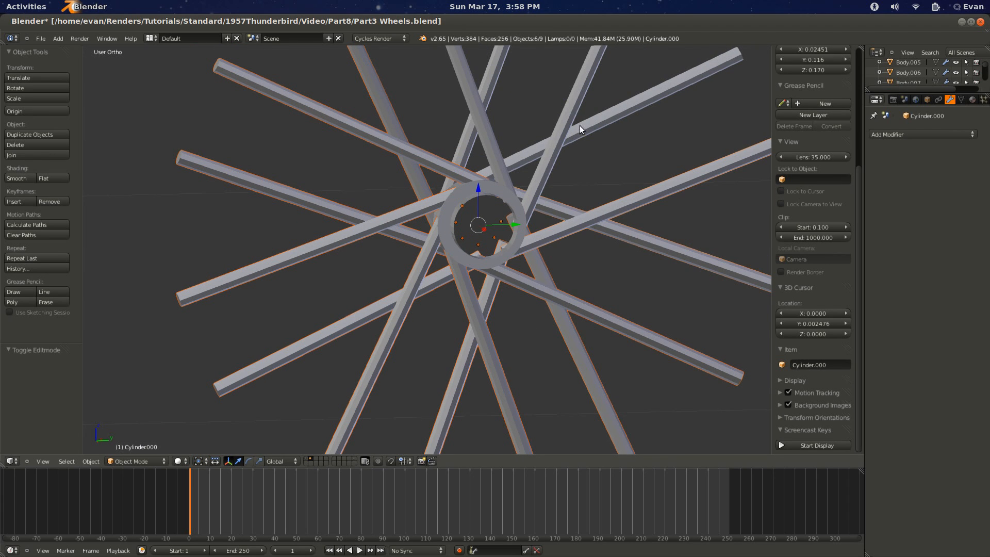
{"action": "key", "text": "z"}
{"action": "right_click", "coordinate": [414, 122], "text": "shift"}
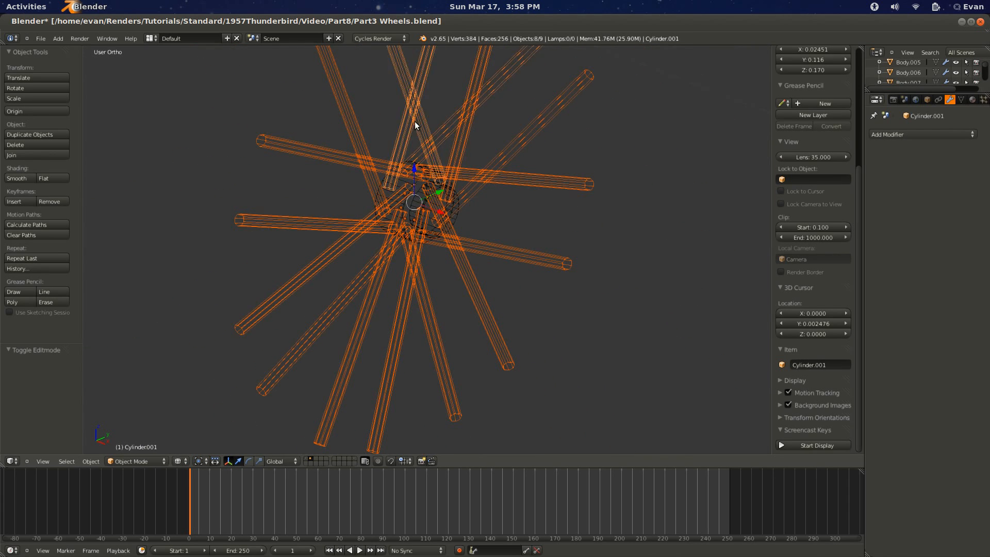
{"action": "key", "text": "KP_7"}
{"action": "key", "text": "shift+d"}
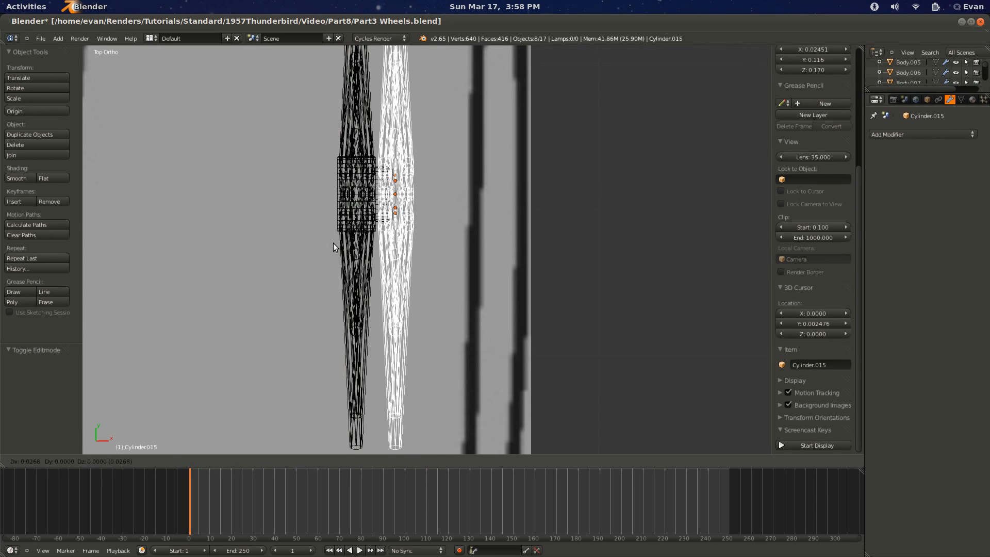
{"action": "key", "text": "x"}
{"action": "left_click", "coordinate": [330, 243]}
{"action": "key", "text": "s"}
{"action": "right_click", "coordinate": [451, 289]}
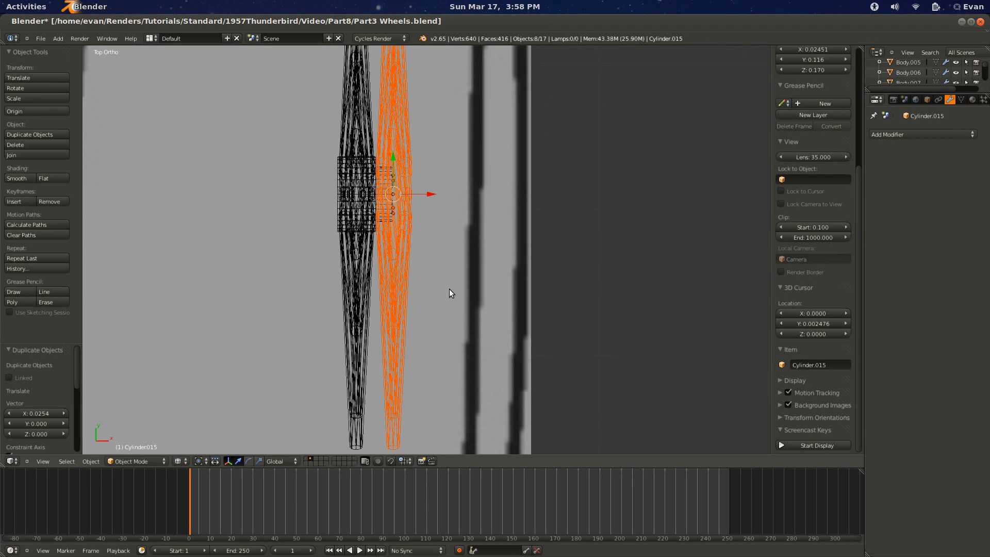
{"action": "middle_click_drag", "start_coordinate": [451, 291], "coordinate": [387, 280]}
{"action": "key", "text": "z"}
{"action": "key", "text": "s"}
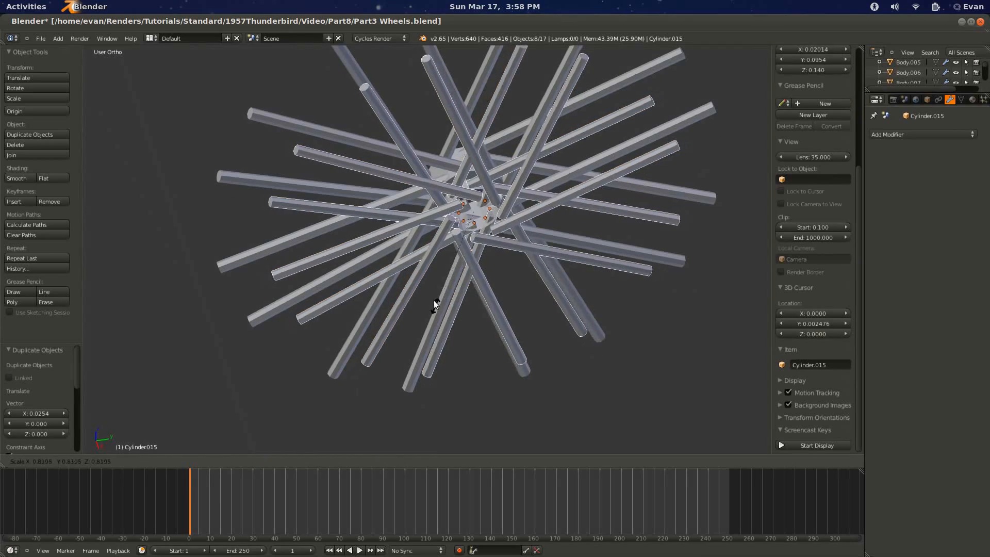
{"action": "left_click", "coordinate": [439, 344]}
{"action": "middle_click_drag", "start_coordinate": [439, 344], "coordinate": [451, 236]}
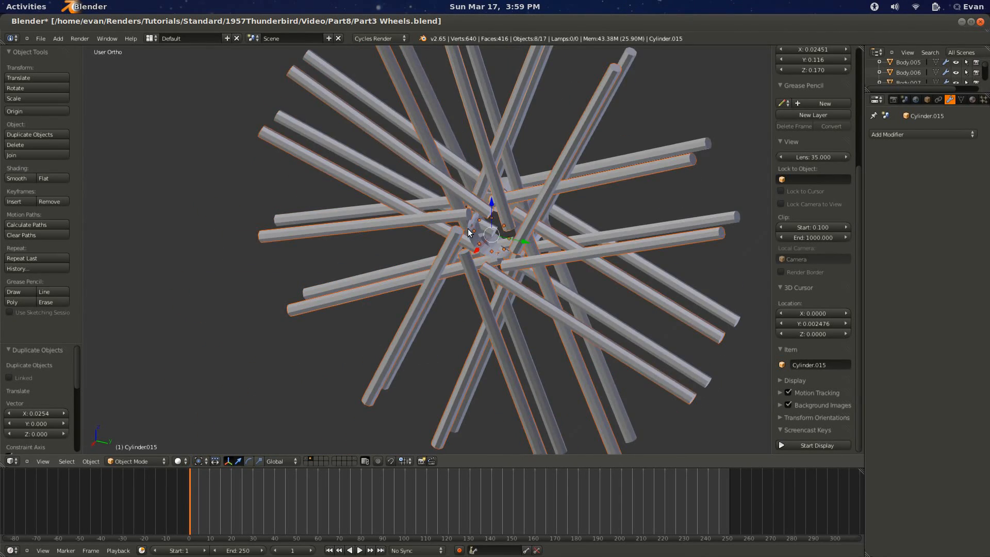
Step: Rotate the duplicated spokes by about 25 degrees in the right side view and deselect everything
{"action": "key", "text": "KP_3"}
{"action": "scroll", "coordinate": [597, 227], "scroll_direction": "down", "scroll_amount": 2}
{"action": "key", "text": "r"}
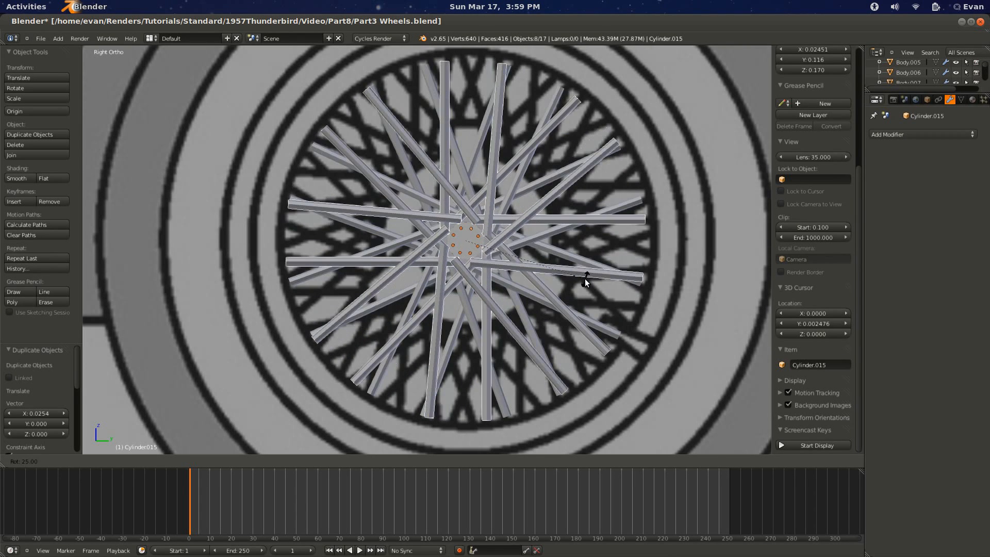
{"action": "left_click", "coordinate": [585, 281]}
{"action": "scroll", "coordinate": [583, 280], "scroll_direction": "down", "scroll_amount": 2}
{"action": "key", "text": "a"}
{"action": "scroll", "coordinate": [573, 279], "scroll_direction": "down", "scroll_amount": 2}
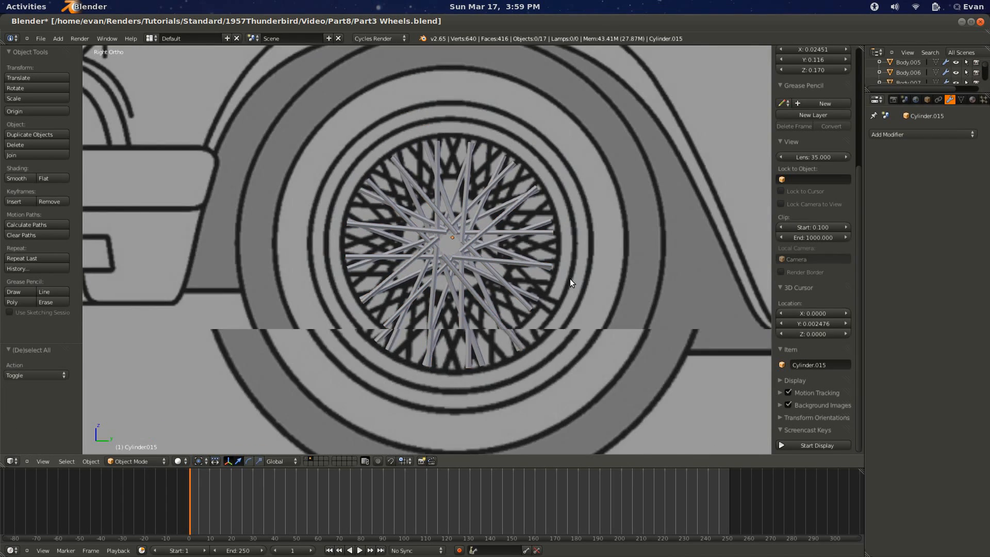
Step: Lengthen the hub ring by moving its outer edge loop about 0.02 along X past the second set of spokes
{"action": "scroll", "coordinate": [567, 279], "scroll_direction": "up", "scroll_amount": 4}
{"action": "middle_click_drag", "start_coordinate": [564, 281], "coordinate": [509, 297]}
{"action": "middle_click_drag", "start_coordinate": [472, 324], "coordinate": [539, 147]}
{"action": "right_click", "coordinate": [461, 203]}
{"action": "right_click", "coordinate": [412, 238]}
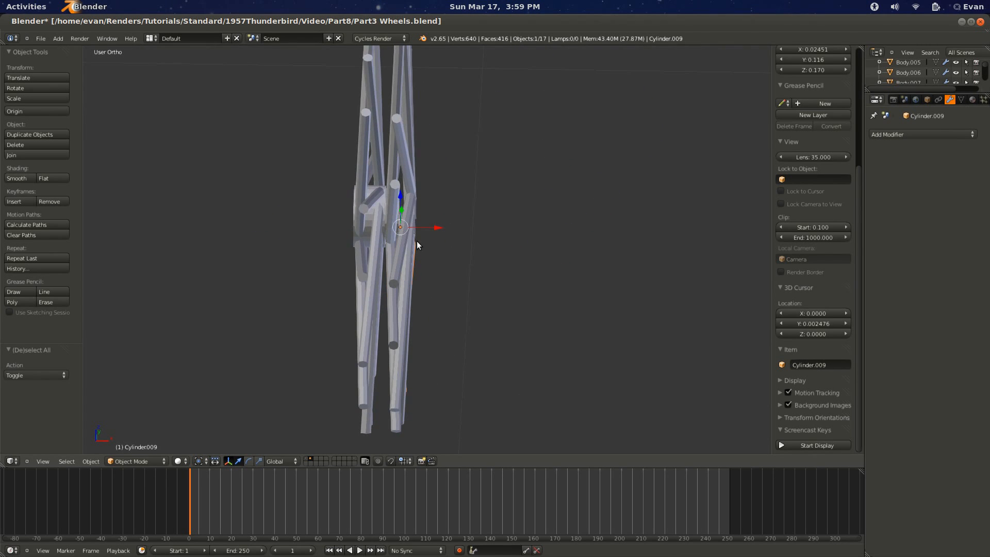
{"action": "middle_click_drag", "start_coordinate": [416, 240], "coordinate": [426, 216]}
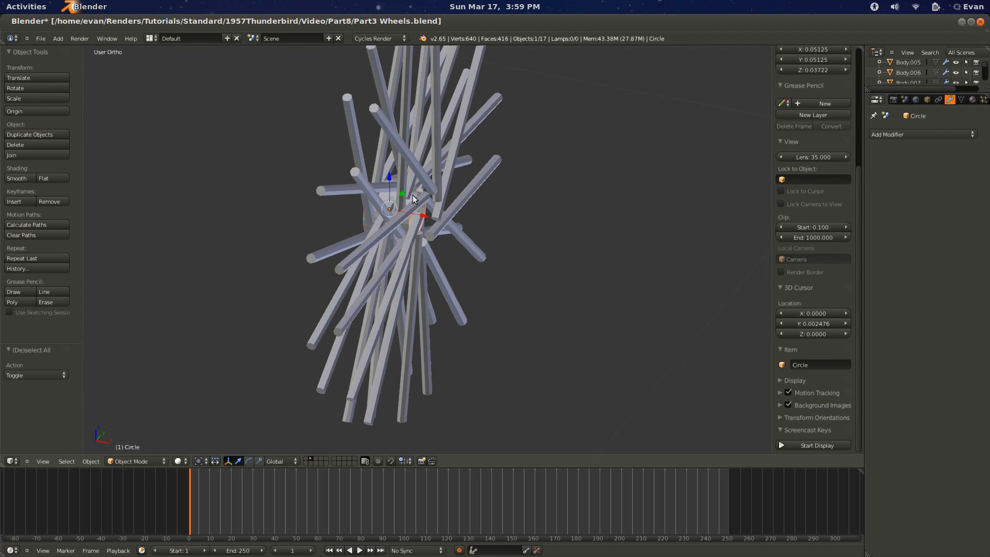
{"action": "right_click", "coordinate": [385, 195]}
{"action": "key", "text": "Tab"}
{"action": "key", "text": "z"}
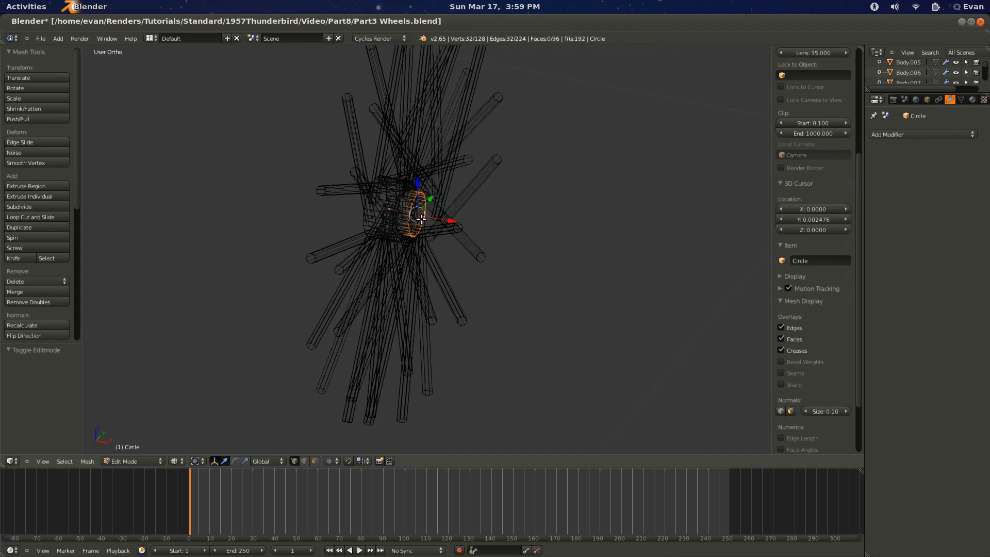
{"action": "key", "text": "KP_7"}
{"action": "scroll", "coordinate": [335, 245], "scroll_direction": "up", "scroll_amount": 3}
{"action": "key", "text": "g"}
{"action": "key", "text": "x"}
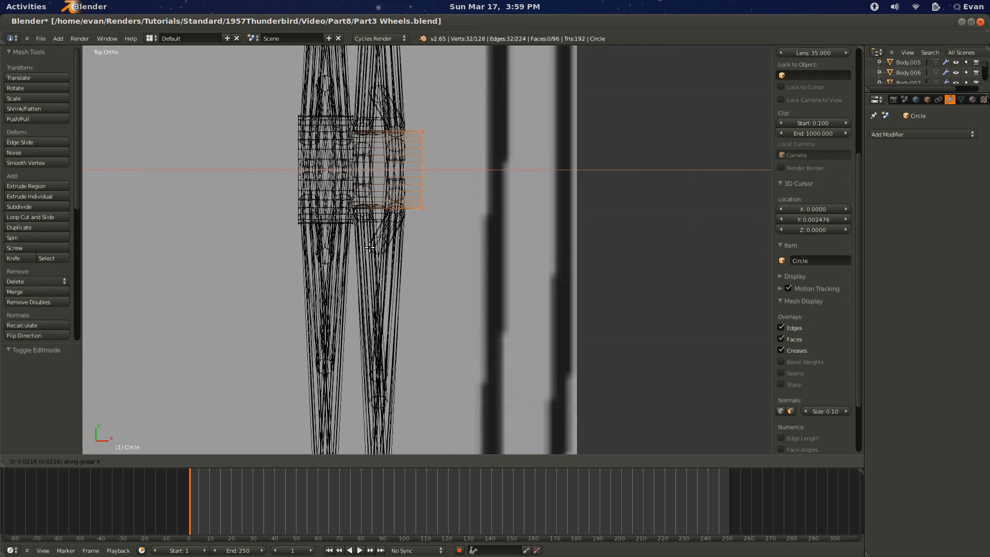
{"action": "left_click", "coordinate": [364, 248]}
{"action": "key", "text": "Tab"}
{"action": "mouse_move", "coordinate": [454, 278]}
{"action": "middle_mouse_down"}
{"action": "mouse_move", "coordinate": [347, 210]}
{"action": "mouse_move", "coordinate": [431, 199]}
{"action": "mouse_move", "coordinate": [410, 191]}
{"action": "mouse_move", "coordinate": [411, 175]}
{"action": "mouse_move", "coordinate": [417, 187]}
{"action": "middle_mouse_up"}
{"action": "key", "text": "z"}
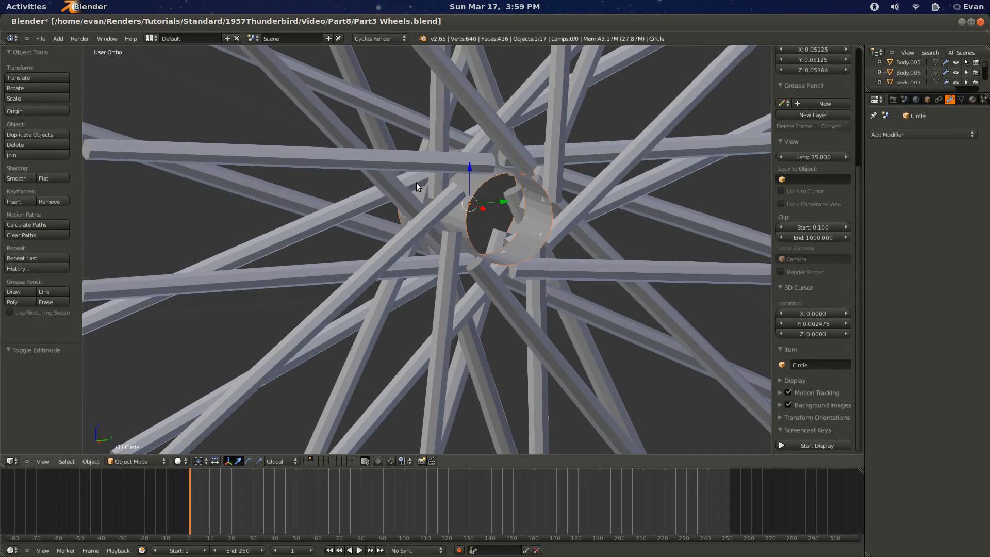
{"action": "scroll", "coordinate": [416, 183], "scroll_direction": "down", "scroll_amount": 4}
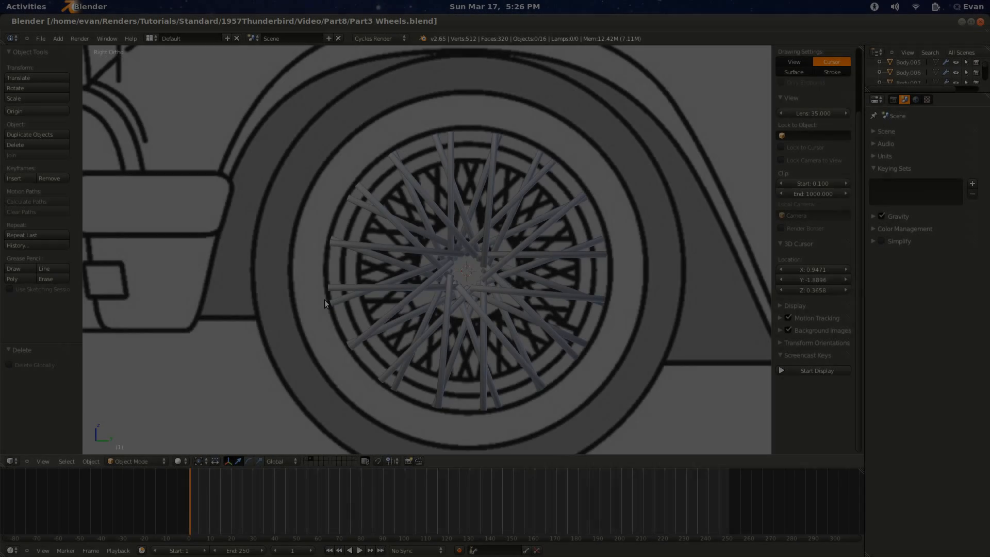
Step: Add a mesh circle at the wheel's centre with 16 vertices
{"action": "middle_click_drag", "start_coordinate": [324, 299], "coordinate": [372, 306]}
{"action": "key", "text": "shift+a"}
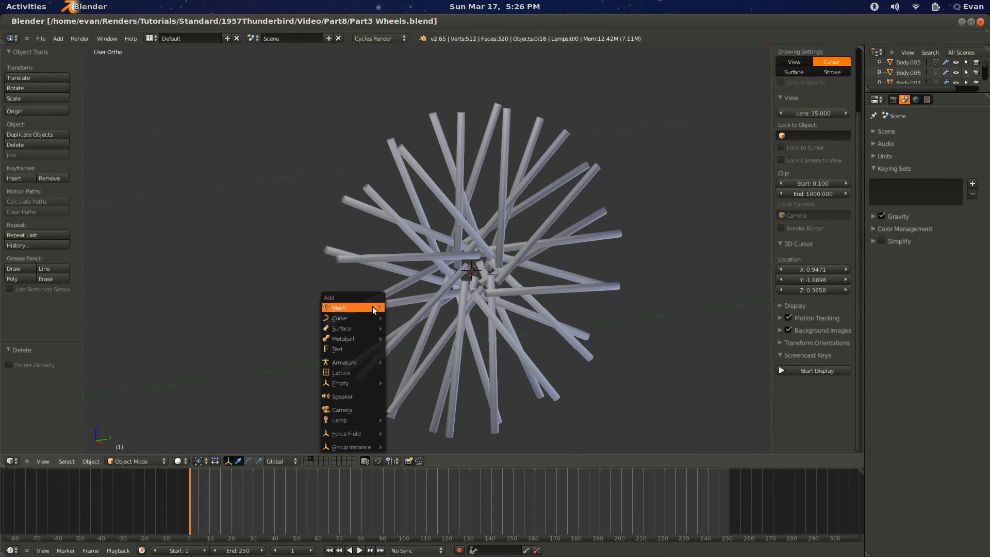
{"action": "mouse_move", "coordinate": [372, 306]}
{"action": "left_click", "coordinate": [419, 325]}
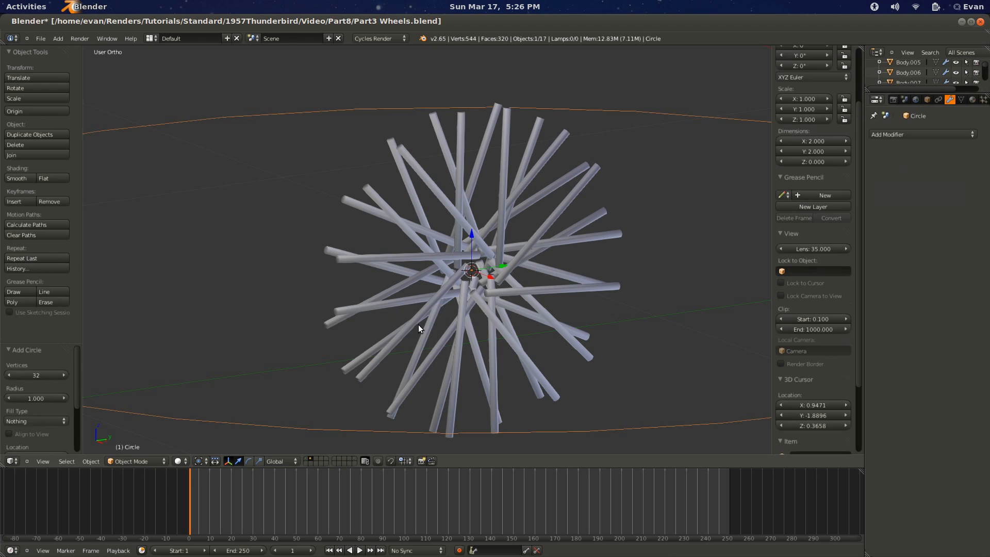
{"action": "scroll", "coordinate": [469, 280], "scroll_direction": "down", "scroll_amount": 3}
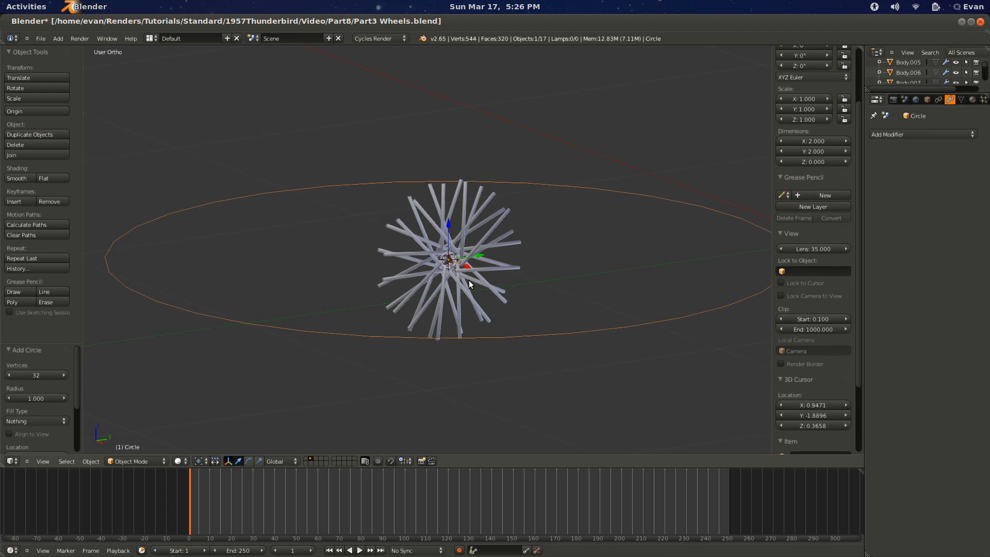
{"action": "left_click", "coordinate": [30, 371]}
{"action": "type", "text": "1"}
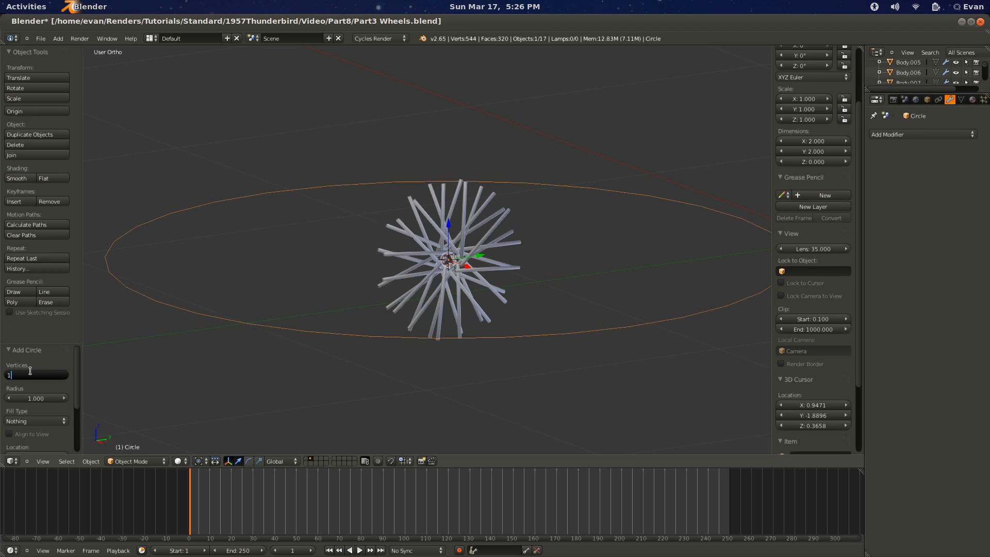
{"action": "type", "text": "6"}
{"action": "key", "text": "Return"}
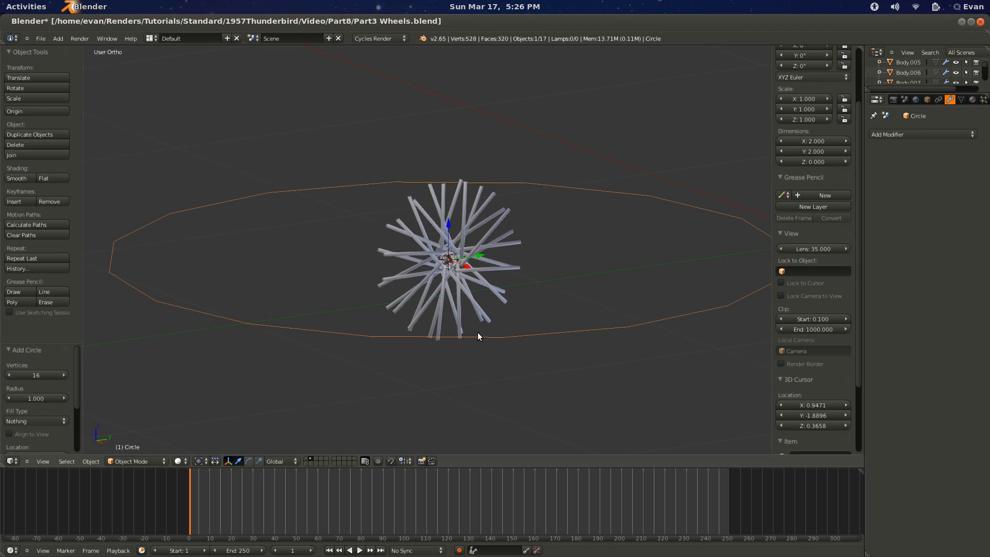
Step: Rotate the circle 90 degrees about Y and scale it down to about 0.038 around the inner spoke ends
{"action": "key", "text": "r"}
{"action": "key", "text": "x"}
{"action": "key", "text": "Escape"}
{"action": "type", "text": "ry90"}
{"action": "key", "text": "Return"}
{"action": "key", "text": "s"}
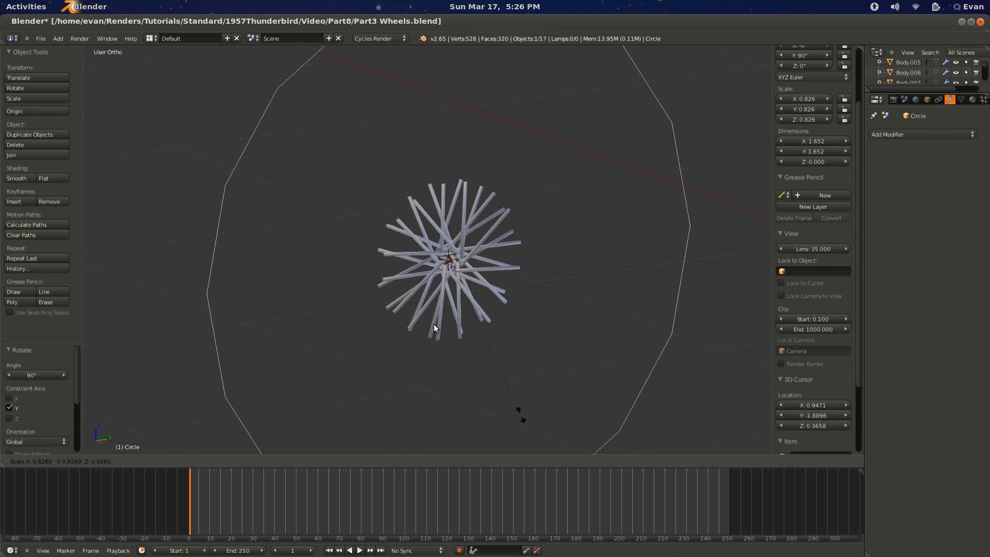
{"action": "left_click", "coordinate": [439, 268]}
{"action": "key", "text": "KP_3"}
{"action": "key", "text": "KP_Decimal"}
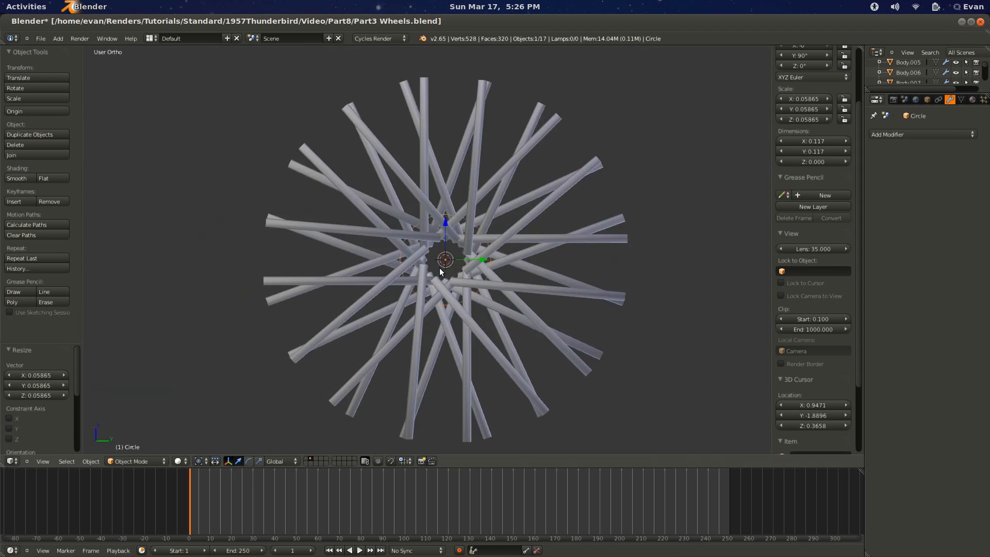
{"action": "key", "text": "s"}
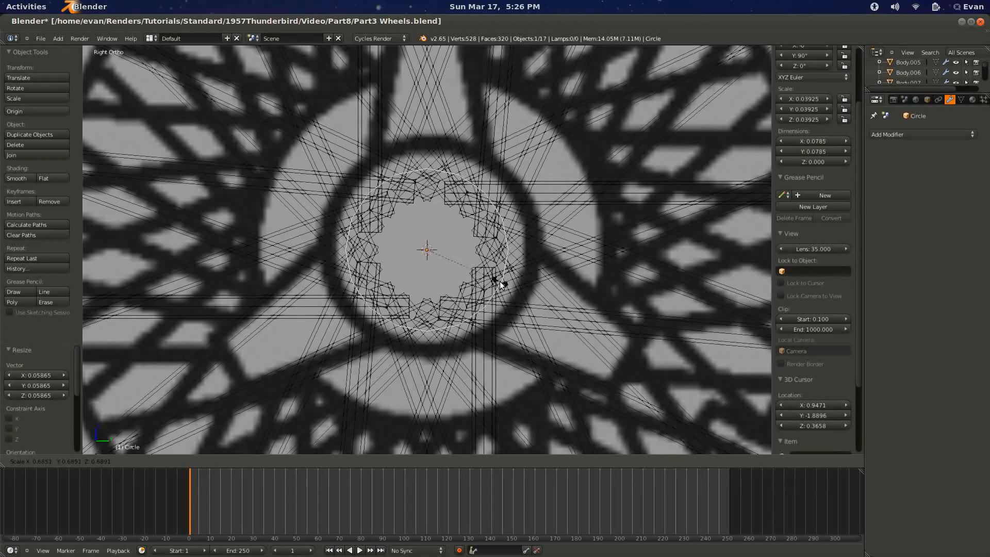
{"action": "left_click", "coordinate": [493, 282]}
Step: Move the circle's vertices about 0.046 along X and extrude them back about 0.08 through both spoke sets as a hub tube
{"action": "key", "text": "Tab"}
{"action": "middle_click_drag", "start_coordinate": [515, 289], "coordinate": [447, 306]}
{"action": "key", "text": "z"}
{"action": "key", "text": "KP_7"}
{"action": "key", "text": "z"}
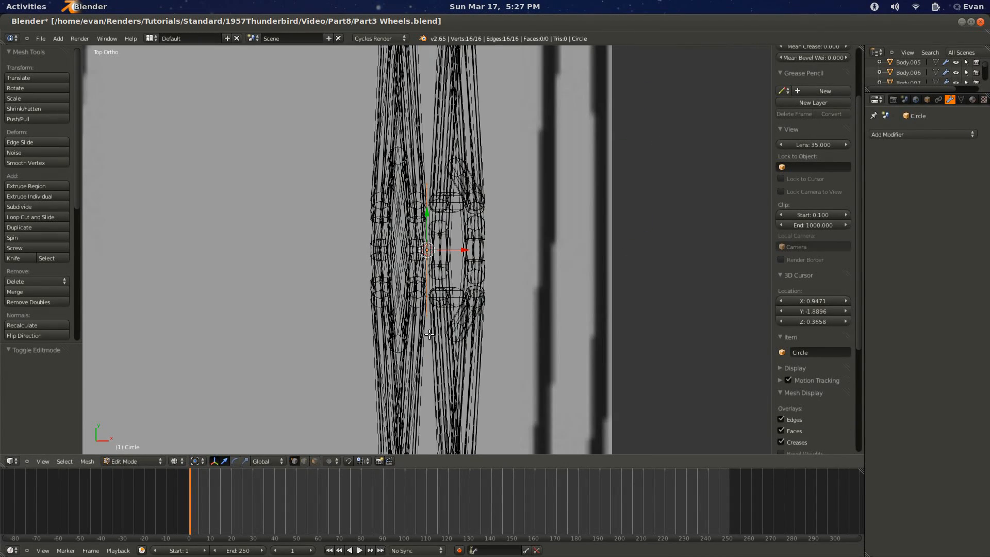
{"action": "key", "text": "g"}
{"action": "key", "text": "x"}
{"action": "left_click", "coordinate": [509, 331]}
{"action": "key", "text": "e"}
{"action": "key", "text": "x"}
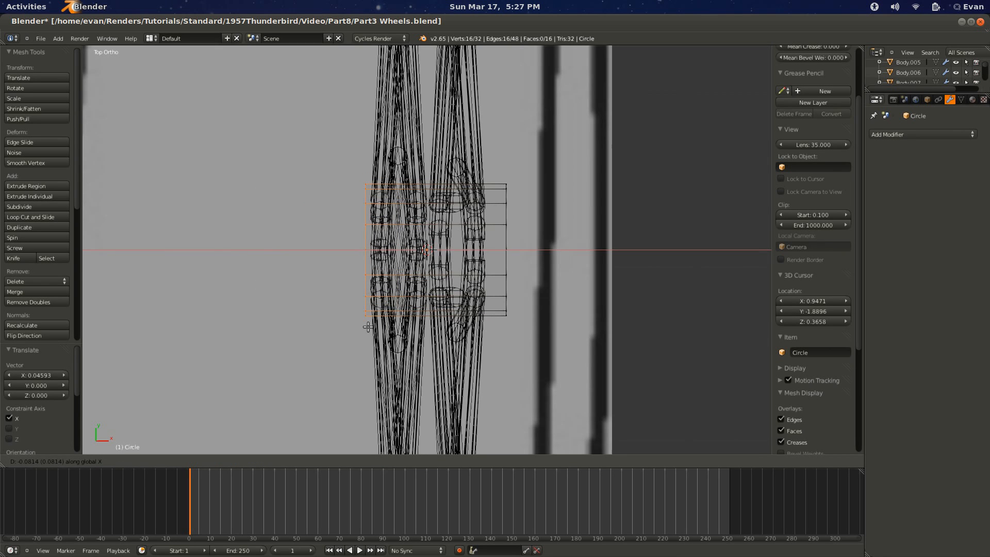
{"action": "left_click", "coordinate": [362, 327]}
Step: Extrude the hub tube's inner edge and scale it outward into a flange about 0.25 across
{"action": "key", "text": "e"}
{"action": "left_click", "coordinate": [383, 352]}
{"action": "key", "text": "KP_3"}
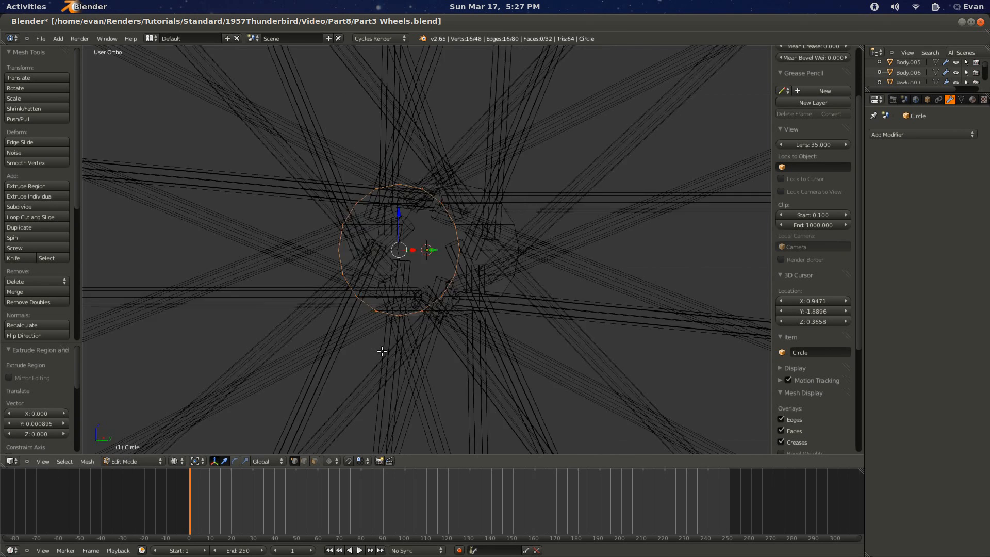
{"action": "scroll", "coordinate": [427, 313], "scroll_direction": "down", "scroll_amount": 4}
{"action": "key", "text": "s"}
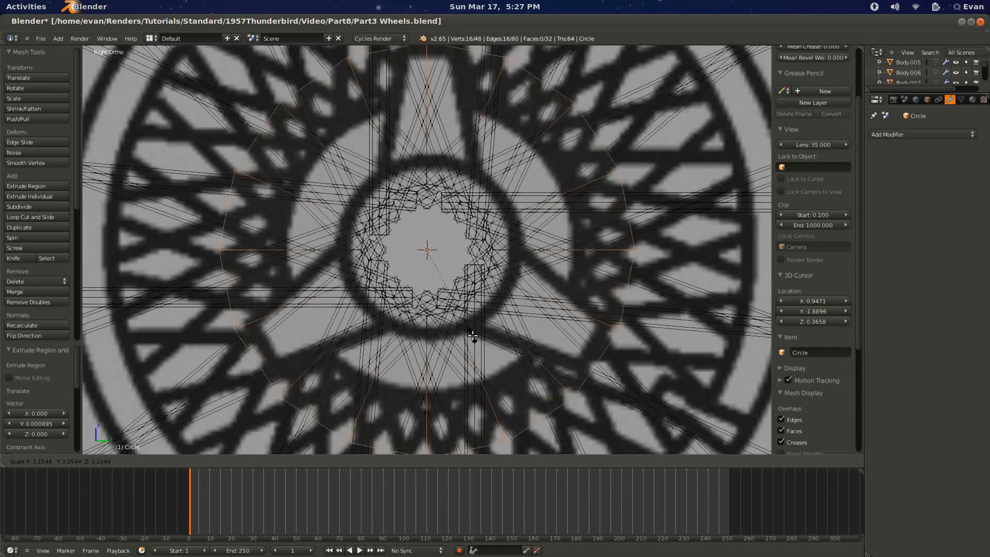
{"action": "left_click", "coordinate": [365, 320]}
Step: Extrude the flange's outer edge along X, away from the spokes, to form a drum behind the wheel
{"action": "mouse_move", "coordinate": [365, 320]}
{"action": "middle_mouse_down"}
{"action": "mouse_move", "coordinate": [503, 351]}
{"action": "mouse_move", "coordinate": [329, 355]}
{"action": "mouse_move", "coordinate": [446, 369]}
{"action": "mouse_move", "coordinate": [451, 344]}
{"action": "middle_mouse_up"}
{"action": "key", "text": "e"}
{"action": "key", "text": "x"}
{"action": "left_click", "coordinate": [466, 353]}
{"action": "key", "text": "Tab"}
{"action": "key", "text": "z"}
Step: Select the hub tube's front edge loop and move it about -0.002 along X
{"action": "scroll", "coordinate": [452, 343], "scroll_direction": "up", "scroll_amount": 3}
{"action": "key", "text": "Tab"}
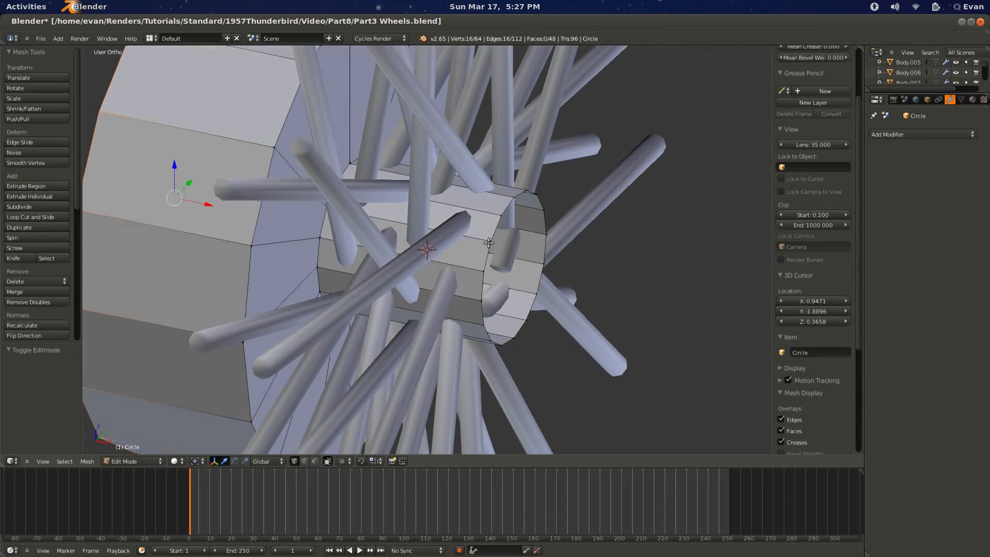
{"action": "right_click", "coordinate": [489, 242]}
{"action": "right_click", "coordinate": [496, 235], "text": "alt"}
{"action": "mouse_move", "coordinate": [531, 309]}
{"action": "middle_mouse_down"}
{"action": "mouse_move", "coordinate": [553, 322]}
{"action": "mouse_move", "coordinate": [460, 333]}
{"action": "middle_mouse_up"}
{"action": "scroll", "coordinate": [554, 324], "scroll_direction": "up", "scroll_amount": 1}
{"action": "key", "text": "g"}
{"action": "key", "text": "x"}
{"action": "left_click", "coordinate": [545, 327]}
Step: Extrude the hub's front edge loop and scale it outward by 1.522, then 0.971, to match the blueprint's centre cap
{"action": "scroll", "coordinate": [537, 330], "scroll_direction": "down", "scroll_amount": 2}
{"action": "key", "text": "KP_1"}
{"action": "key", "text": "KP_3"}
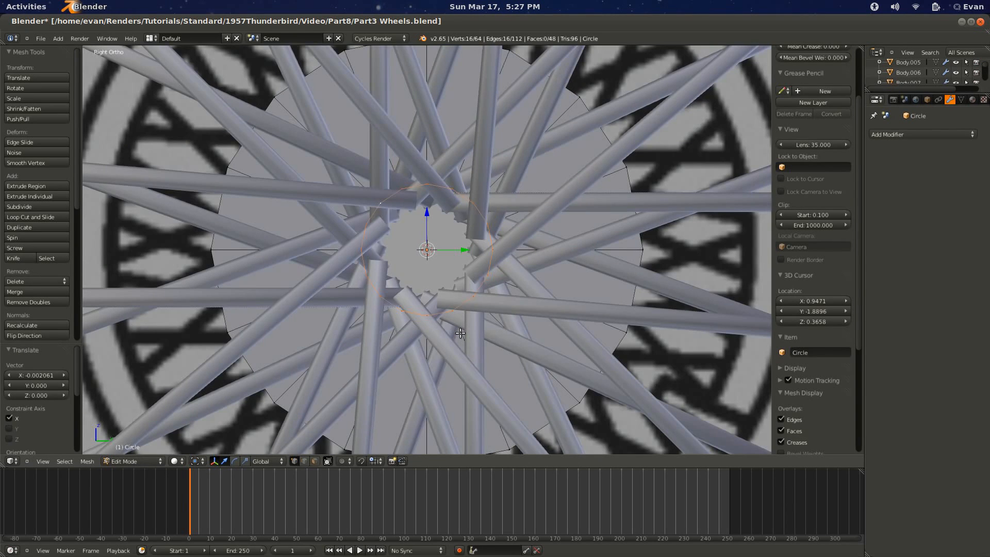
{"action": "key", "text": "z"}
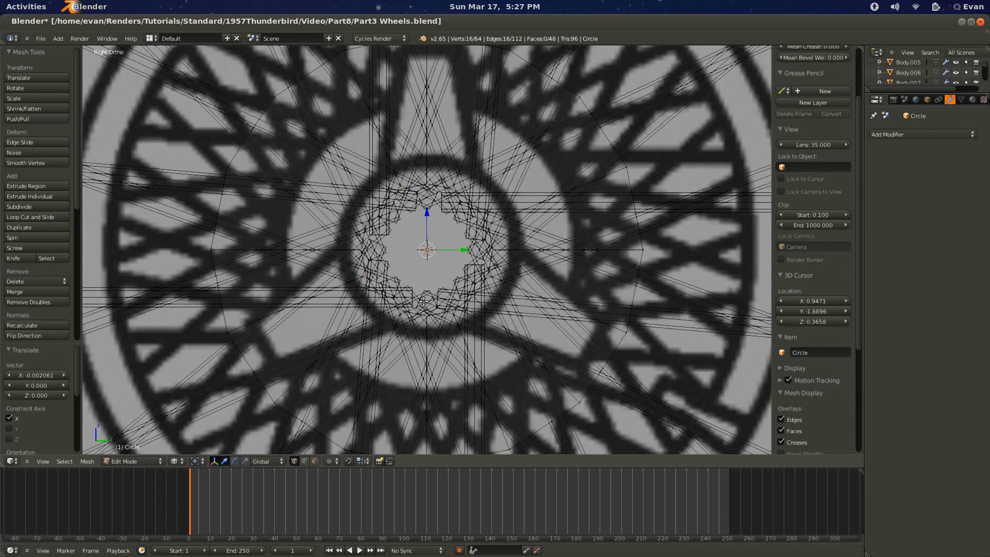
{"action": "key", "text": "e"}
{"action": "key", "text": "s"}
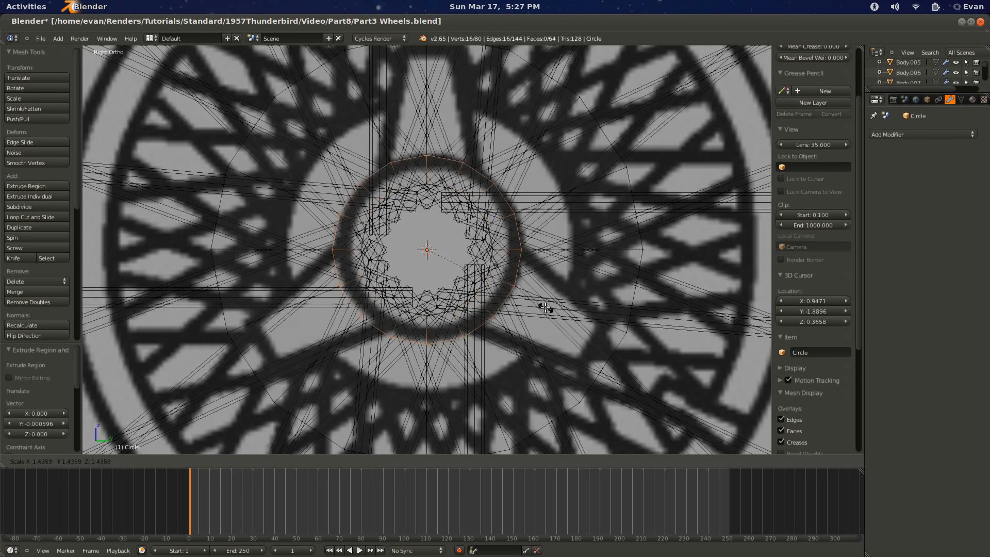
{"action": "left_click", "coordinate": [549, 314]}
{"action": "key", "text": "s"}
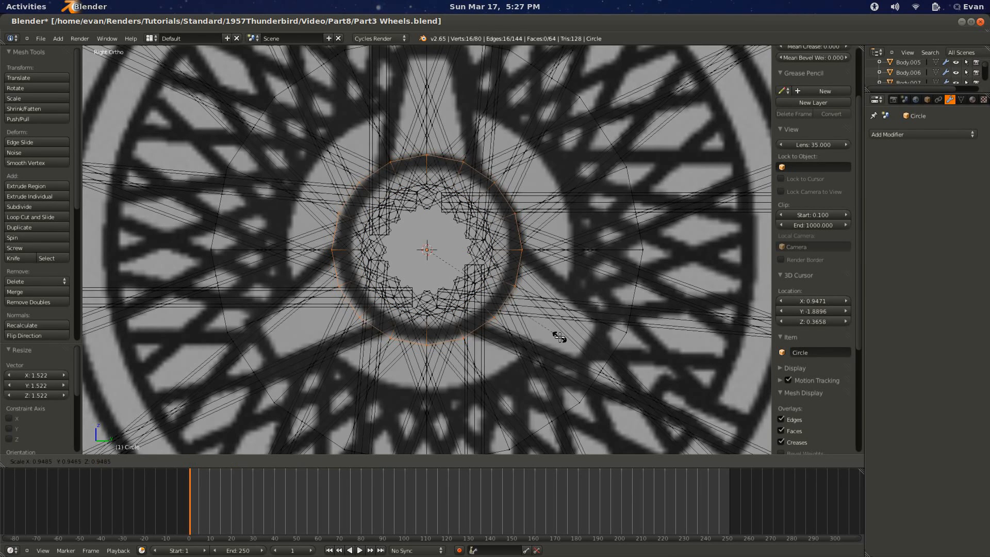
{"action": "left_click", "coordinate": [563, 339]}
Step: Extrude the widened front edge loop forward along X to form the centre cap's side wall
{"action": "middle_click_drag", "start_coordinate": [433, 287], "coordinate": [509, 319]}
{"action": "key", "text": "e"}
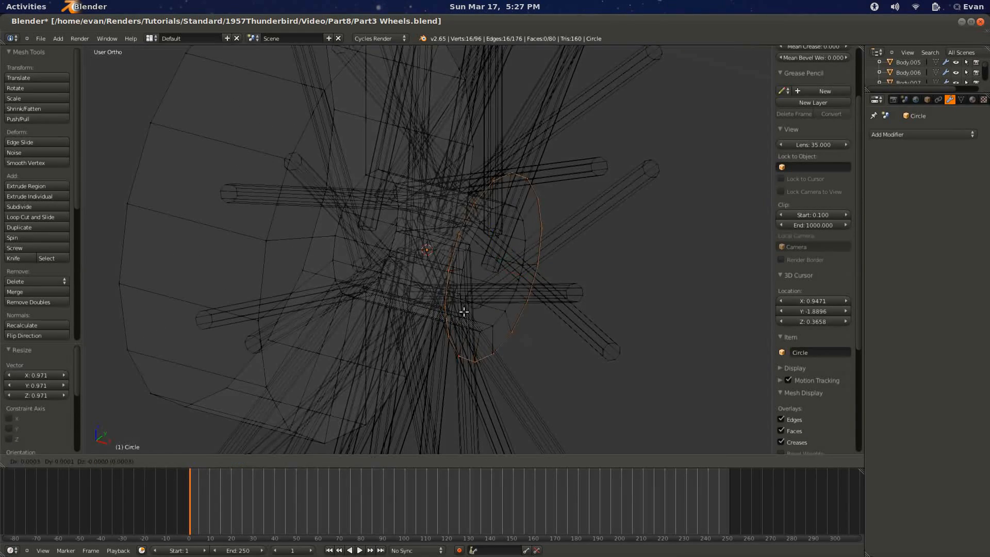
{"action": "key", "text": "x"}
{"action": "left_click", "coordinate": [506, 326]}
{"action": "scroll", "coordinate": [503, 327], "scroll_direction": "down", "scroll_amount": 4}
{"action": "key", "text": "Tab"}
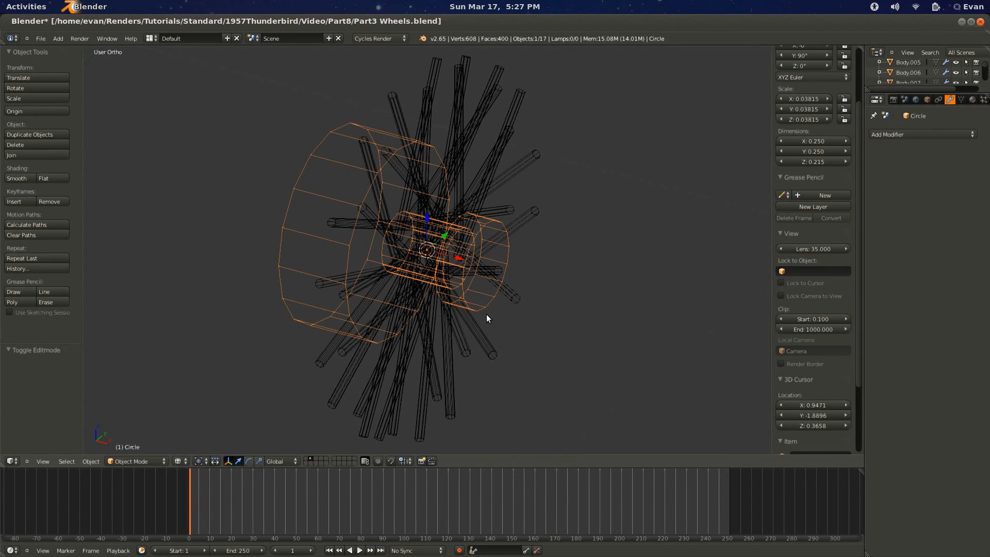
Step: Delete the hub object and add a new mesh circle with 15 vertices at the wheel centre
{"action": "key", "text": "x"}
{"action": "left_click", "coordinate": [487, 315]}
{"action": "key", "text": "shift+a"}
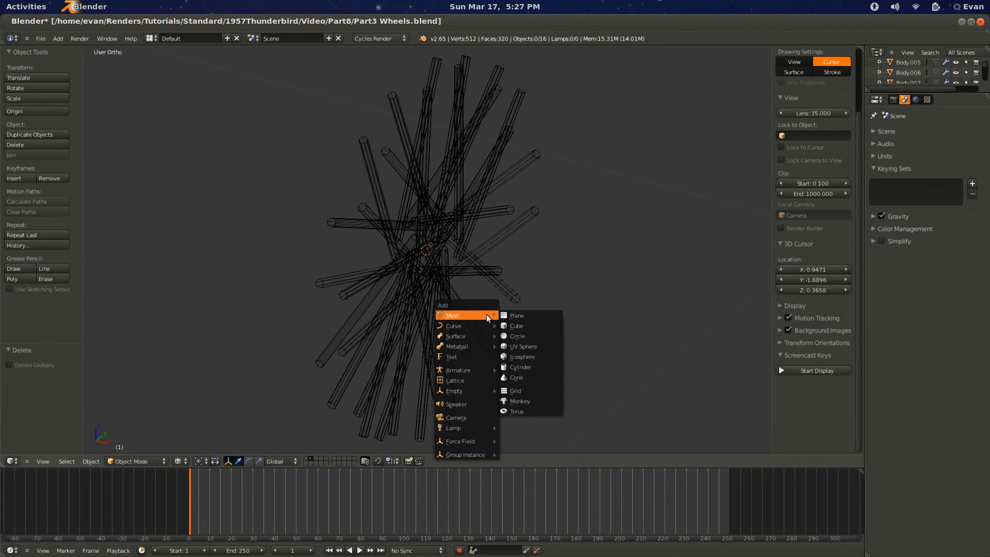
{"action": "left_click", "coordinate": [539, 334]}
{"action": "left_click", "coordinate": [42, 372]}
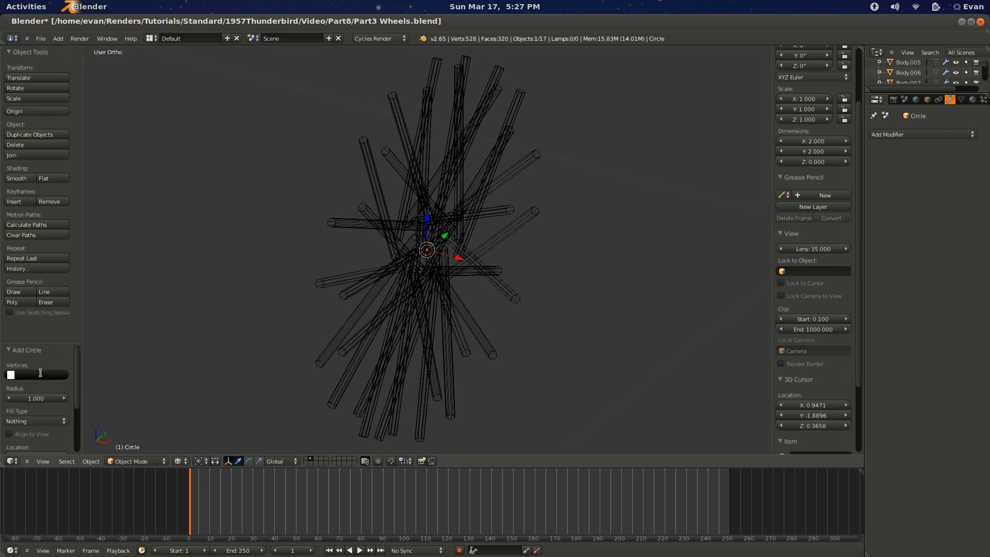
{"action": "type", "text": "15"}
{"action": "key", "text": "Return"}
Step: Scale the circle by 0.209 and rotate it 90° about Y to face along the wheel's axis
{"action": "key", "text": "s"}
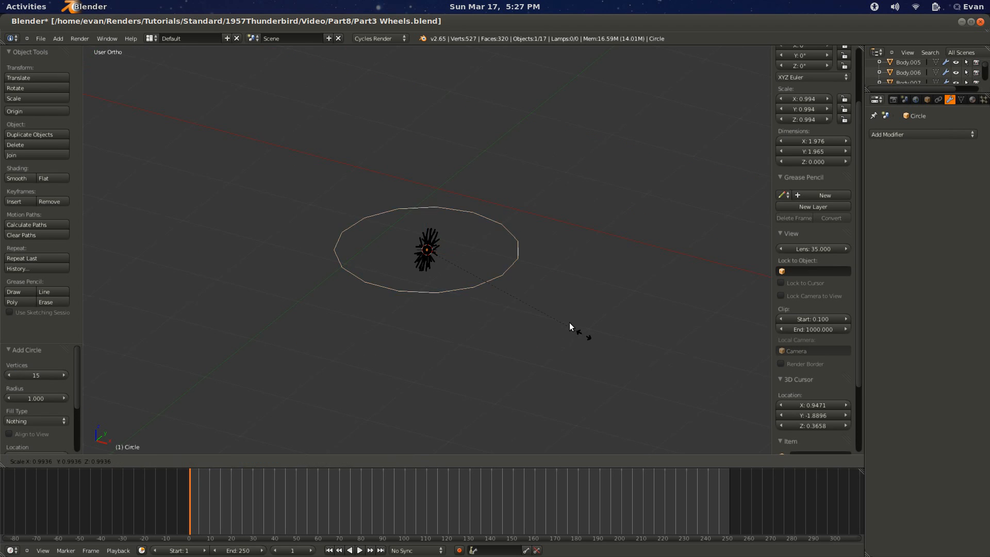
{"action": "left_click", "coordinate": [462, 264]}
{"action": "key", "text": "KP_1"}
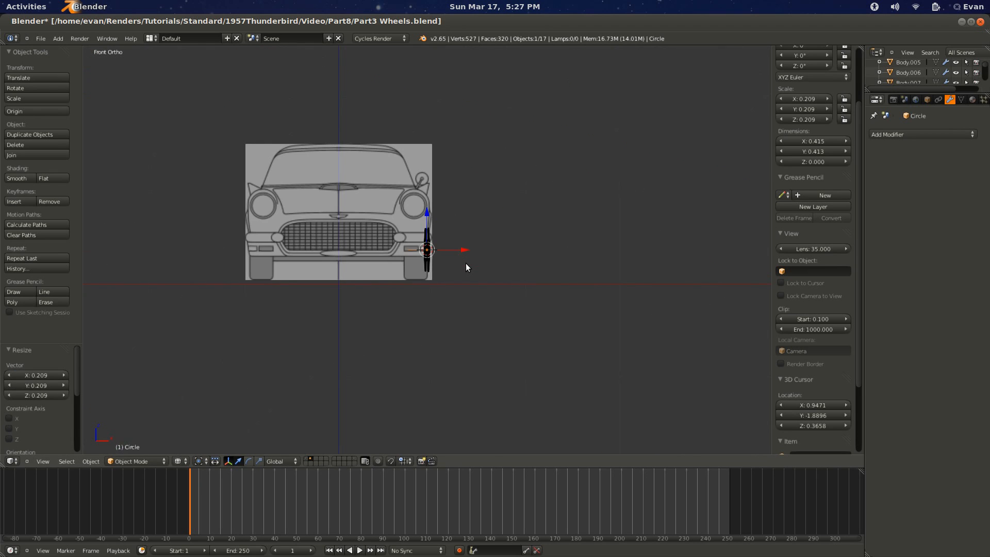
{"action": "type", "text": "ry90"}
{"action": "key", "text": "Return"}
{"action": "key", "text": "KP_3"}
{"action": "key", "text": "KP_Decimal"}
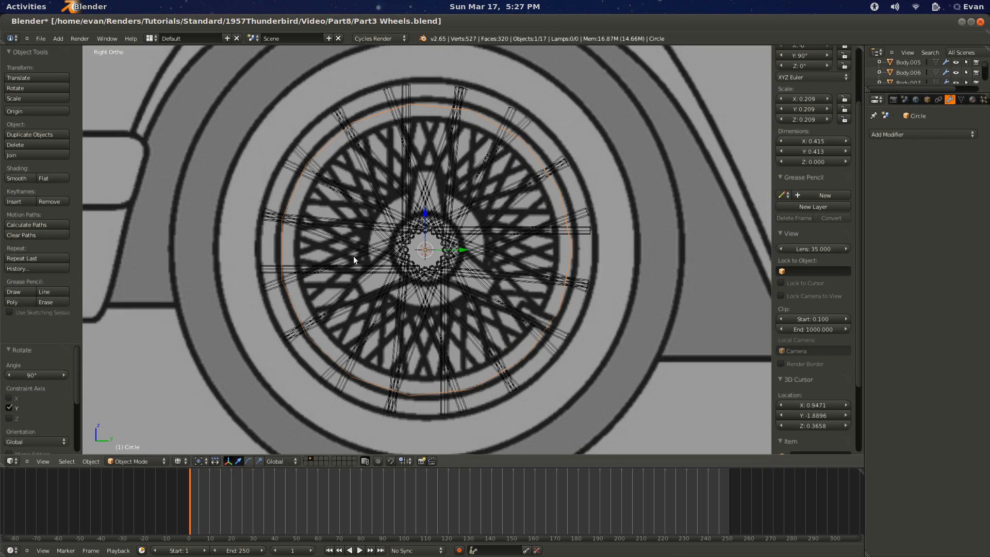
Step: Scale the circle by 0.176, then 0.972, to match the ring of the spokes' inner ends
{"action": "key", "text": "s"}
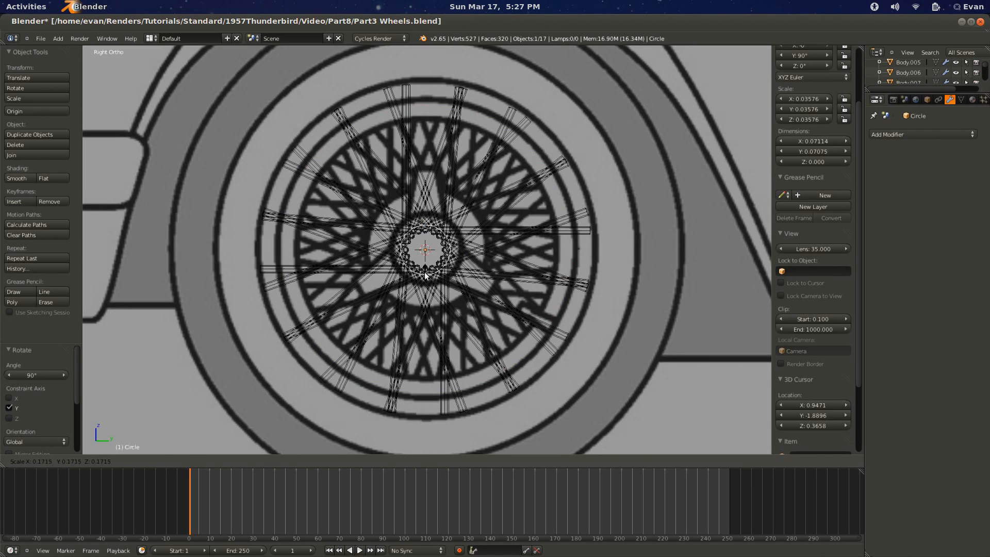
{"action": "left_click", "coordinate": [428, 275]}
{"action": "key", "text": "KP_Decimal"}
{"action": "key", "text": "s"}
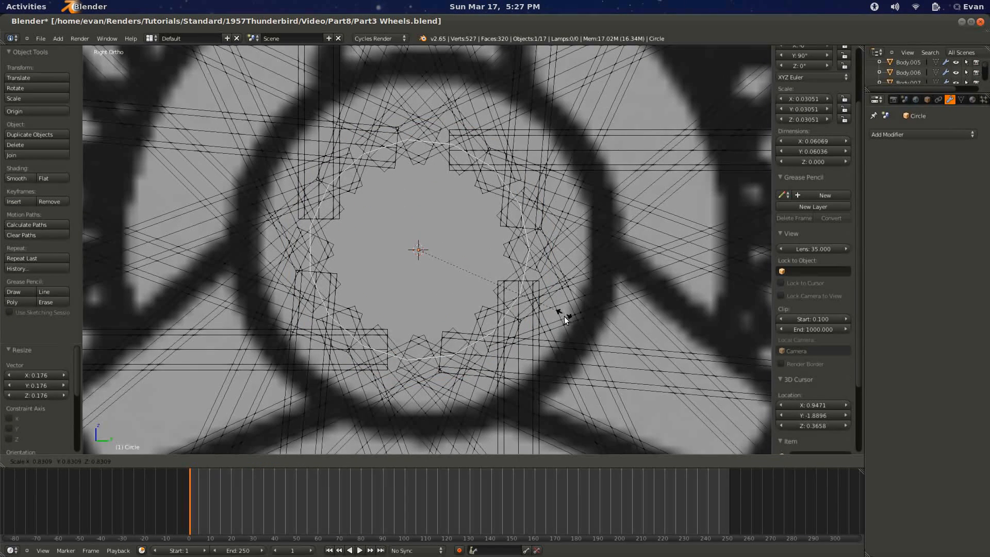
{"action": "left_click", "coordinate": [581, 339]}
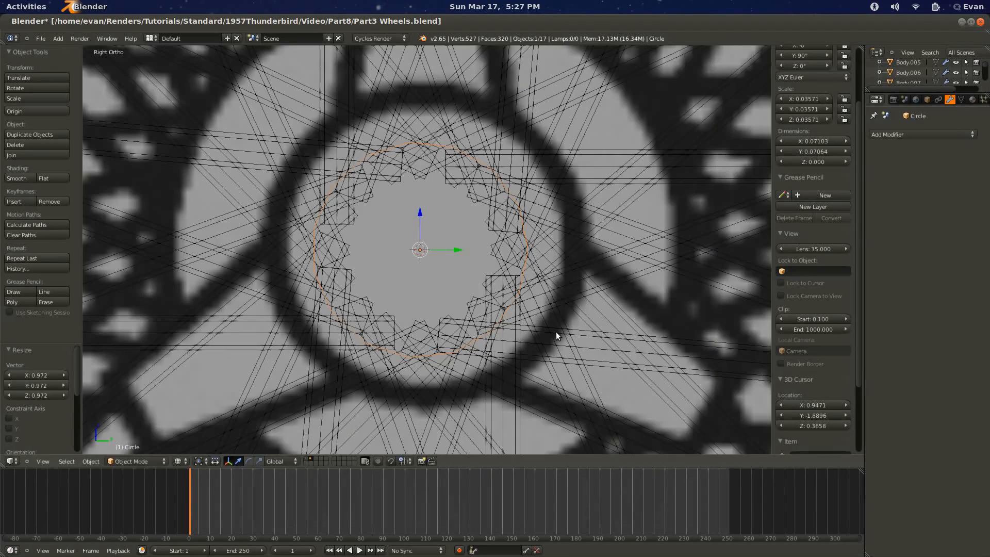
Step: Move the circle's vertices 0.0418 along X, just past the front of the spokes
{"action": "scroll", "coordinate": [556, 332], "scroll_direction": "down", "scroll_amount": 1}
{"action": "scroll", "coordinate": [492, 312], "scroll_direction": "down", "scroll_amount": 3}
{"action": "key", "text": "Tab"}
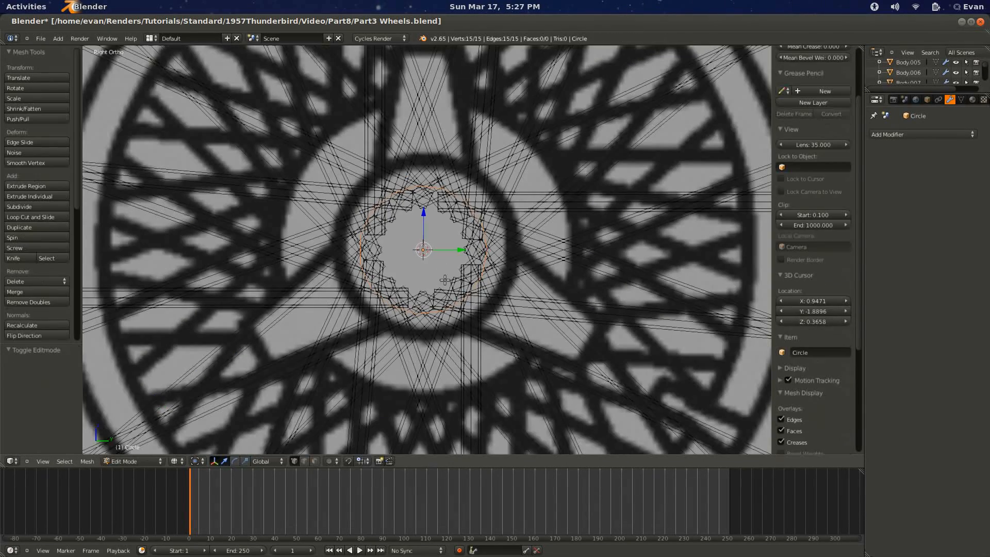
{"action": "middle_click_drag", "start_coordinate": [348, 253], "coordinate": [567, 328]}
{"action": "key", "text": "z"}
{"action": "key", "text": "KP_7"}
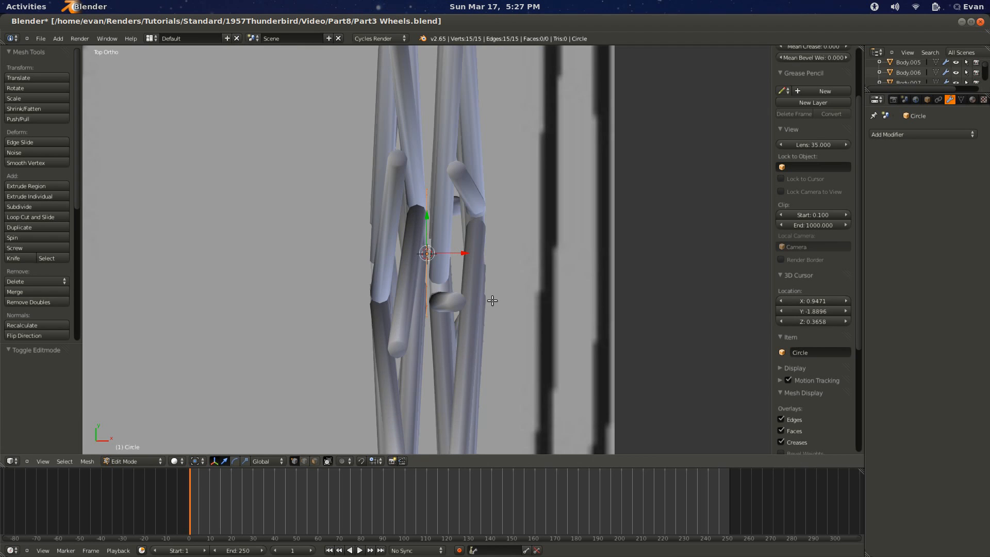
{"action": "key", "text": "g"}
{"action": "key", "text": "x"}
{"action": "left_click", "coordinate": [436, 345]}
Step: Extrude the circle -0.09125 along X through the spokes to form the hub tube
{"action": "key", "text": "e"}
{"action": "key", "text": "x"}
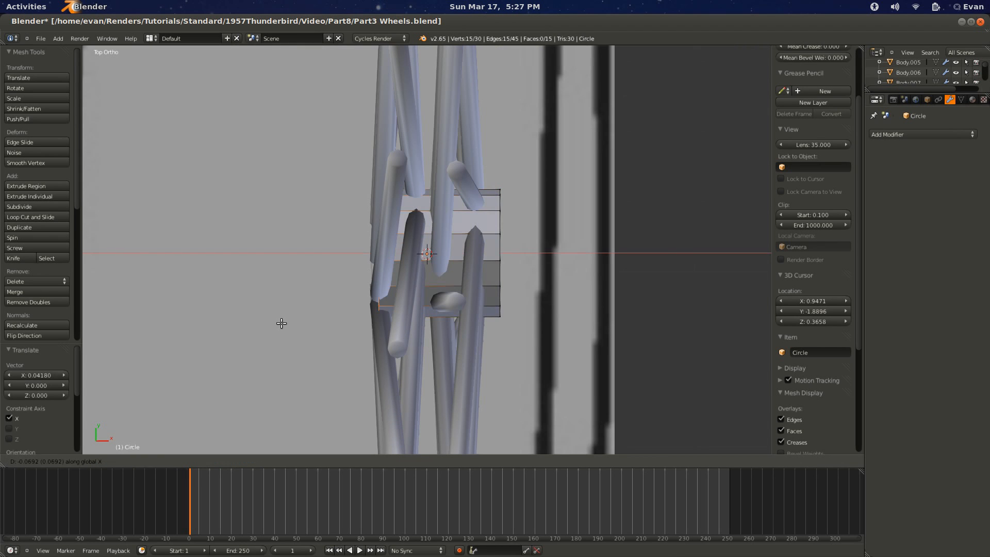
{"action": "left_click", "coordinate": [273, 328]}
{"action": "scroll", "coordinate": [332, 340], "scroll_direction": "down", "scroll_amount": 2}
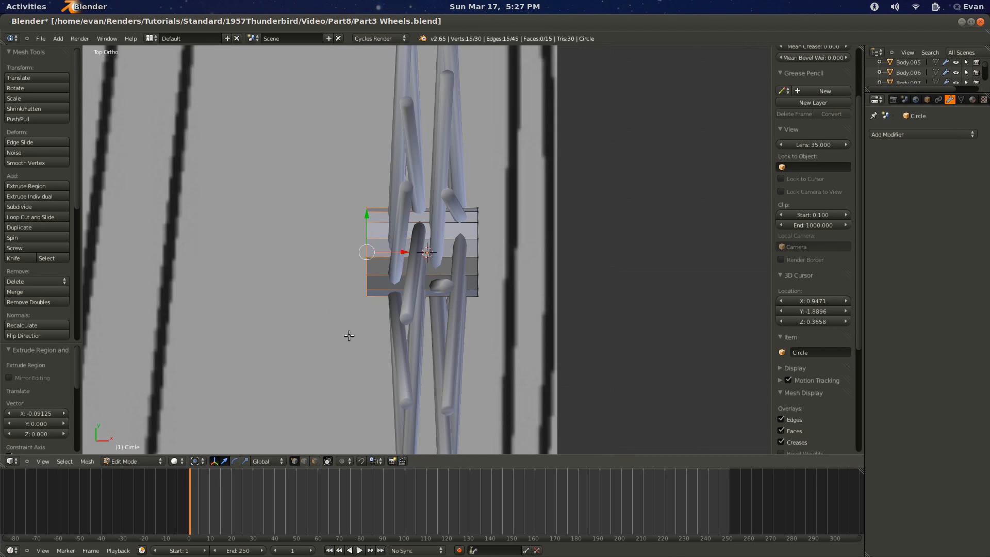
Step: Extrude the tube's rear edge loop and scale it outward, finishing with factors 1.531 and 0.941, to form a flange behind the spokes
{"action": "key", "text": "KP_3"}
{"action": "key", "text": "s"}
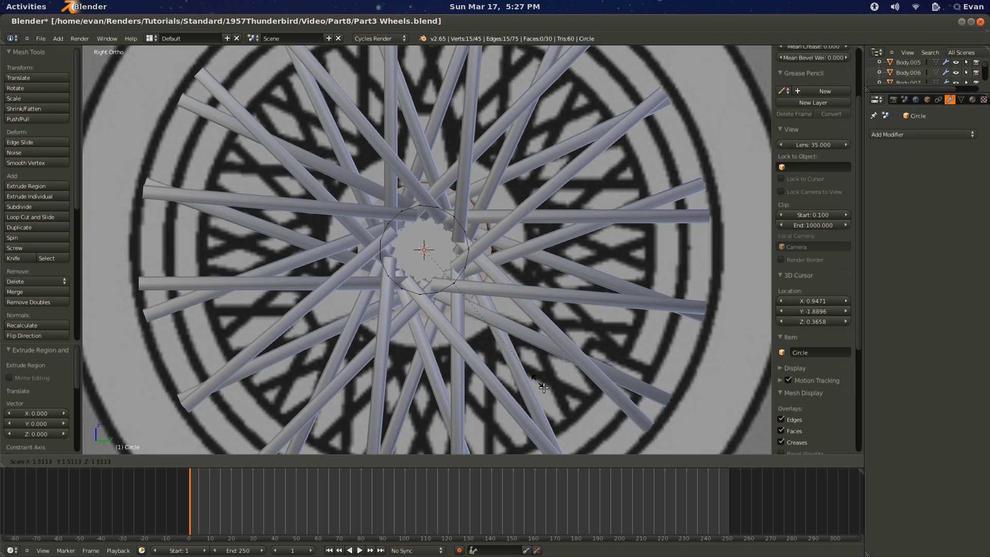
{"action": "left_click", "coordinate": [620, 445]}
{"action": "key", "text": "s"}
{"action": "left_click", "coordinate": [539, 368]}
{"action": "scroll", "coordinate": [540, 367], "scroll_direction": "down", "scroll_amount": 3}
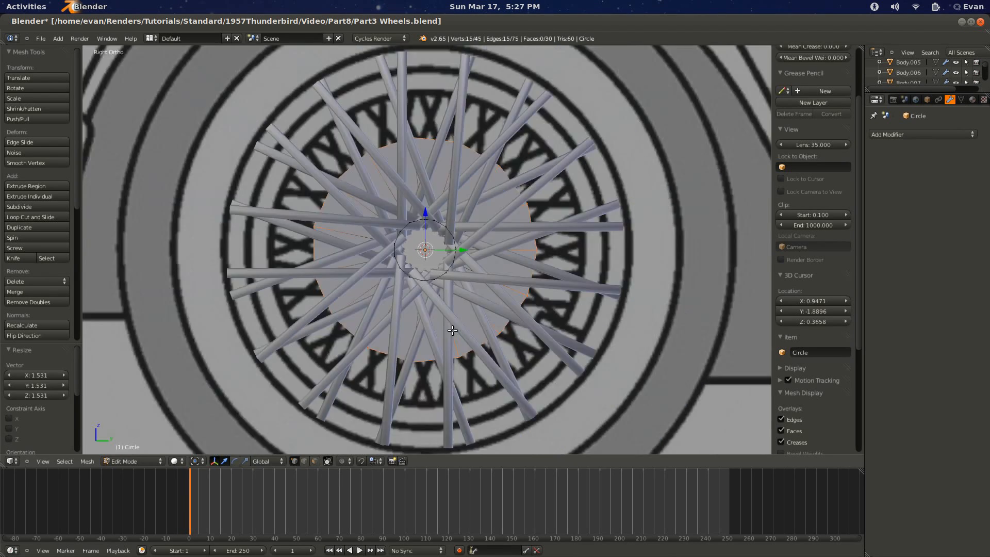
{"action": "middle_click_drag", "start_coordinate": [511, 330], "coordinate": [549, 370]}
{"action": "scroll", "coordinate": [555, 347], "scroll_direction": "up", "scroll_amount": 1}
{"action": "key", "text": "s"}
{"action": "left_click", "coordinate": [542, 346]}
Step: Extrude the flange's outer edge loop -0.136 along X to form the drum behind the wheel
{"action": "key", "text": "e"}
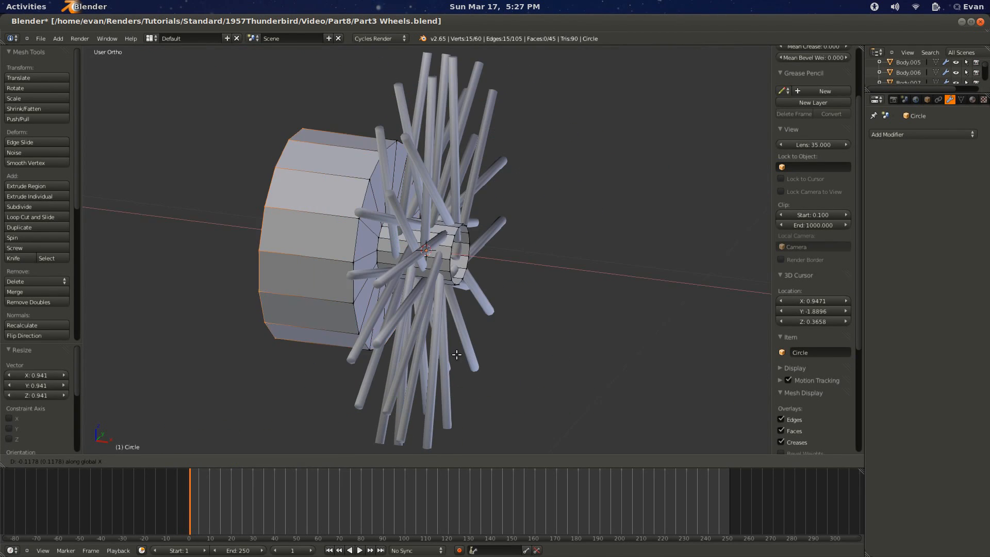
{"action": "left_click", "coordinate": [454, 356]}
{"action": "scroll", "coordinate": [454, 356], "scroll_direction": "up", "scroll_amount": 3}
{"action": "scroll", "coordinate": [498, 318], "scroll_direction": "down", "scroll_amount": 2}
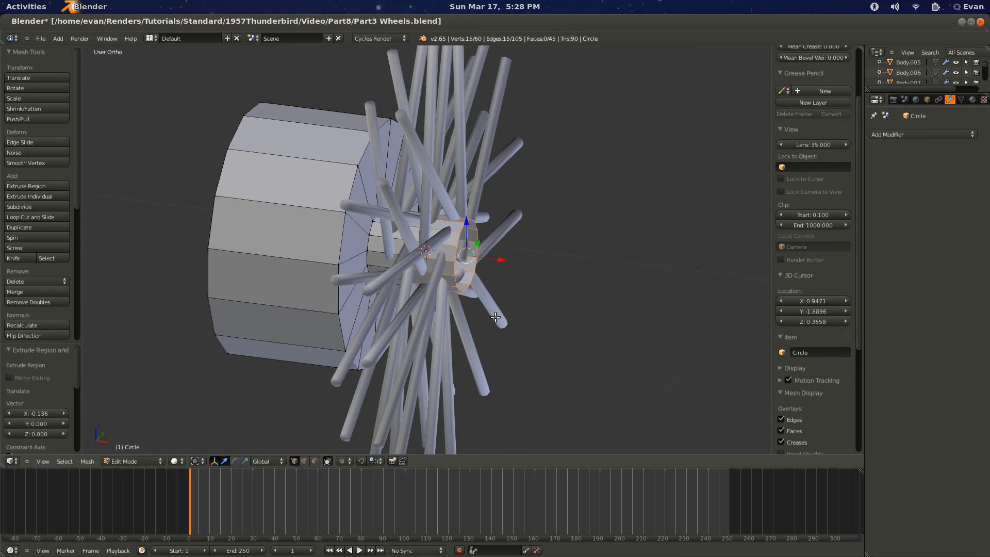
Step: Extrude the hub tube's front edge loop and scale it outward to the blueprint's centre cap outline
{"action": "middle_click_drag", "start_coordinate": [497, 318], "coordinate": [495, 316]}
{"action": "key", "text": "KP_3"}
{"action": "key", "text": "KP_1"}
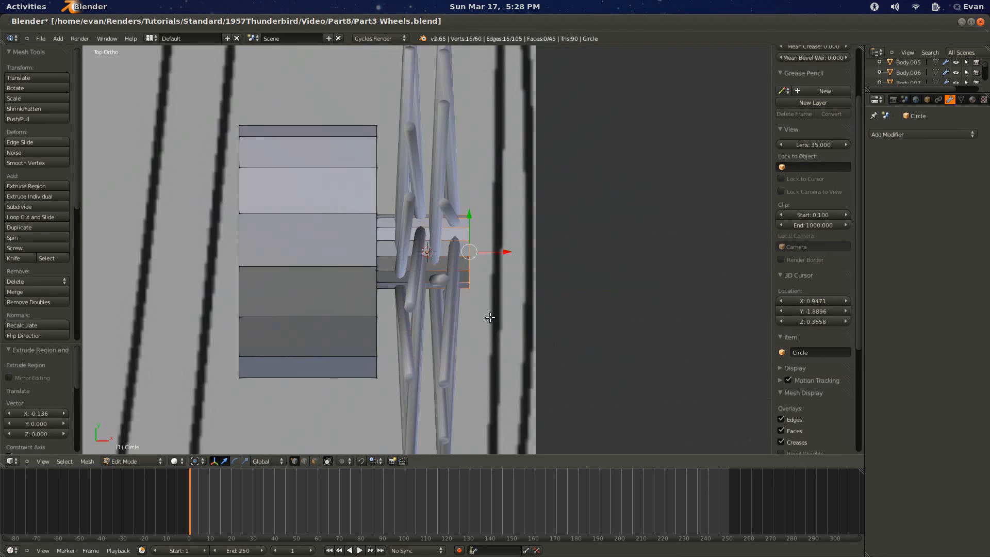
{"action": "key", "text": "z"}
{"action": "key", "text": "KP_7"}
{"action": "scroll", "coordinate": [457, 344], "scroll_direction": "up", "scroll_amount": 3}
{"action": "key", "text": "KP_1"}
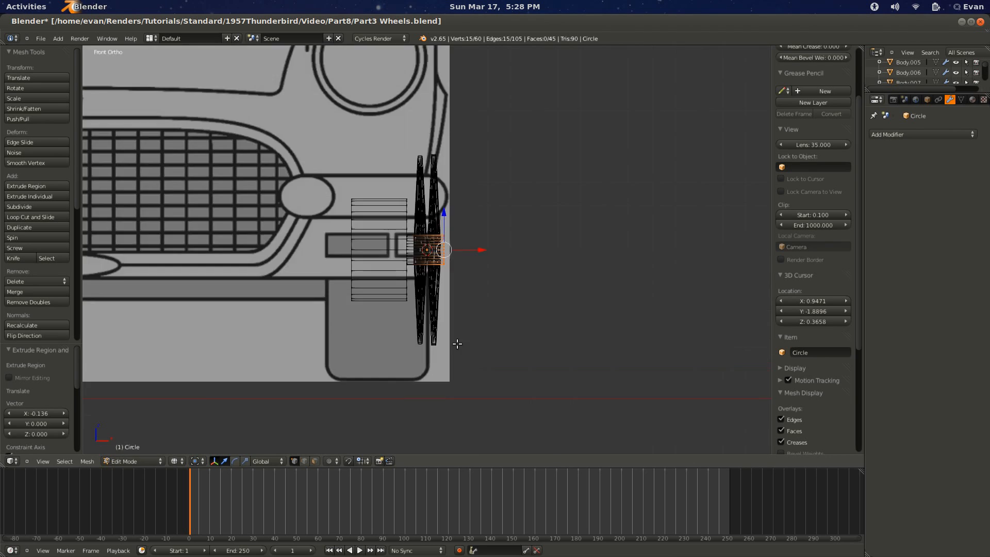
{"action": "key", "text": "KP_3"}
{"action": "scroll", "coordinate": [451, 339], "scroll_direction": "up", "scroll_amount": 4}
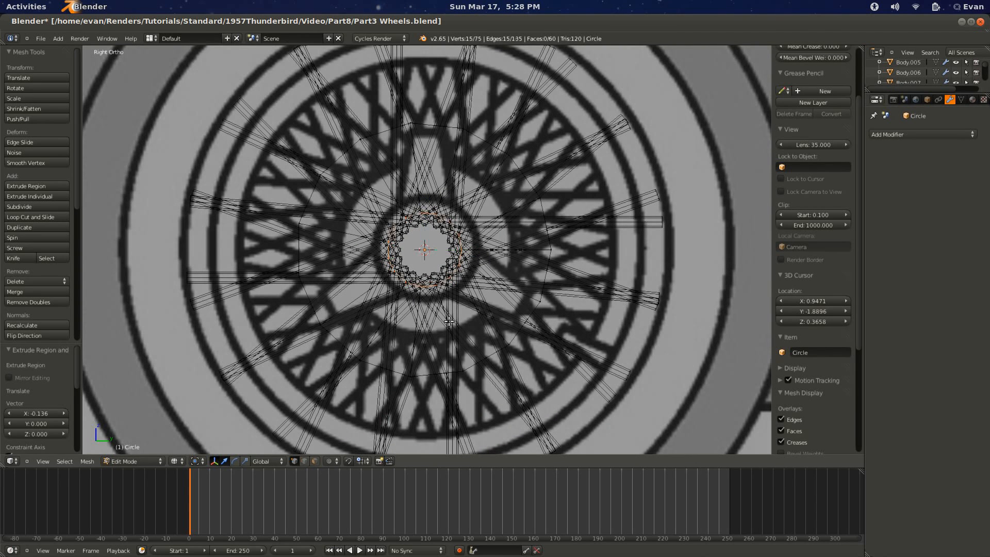
{"action": "key", "text": "e"}
{"action": "right_click", "coordinate": [449, 321]}
{"action": "key", "text": "s"}
{"action": "left_click", "coordinate": [485, 344]}
Step: Extrude the enlarged front edge loop forward along X to form the centre cap's side wall
{"action": "key", "text": "g"}
{"action": "middle_click_drag", "start_coordinate": [356, 287], "coordinate": [420, 316]}
{"action": "key", "text": "x"}
{"action": "left_click", "coordinate": [464, 333]}
Step: Box-select the drum and rear hub geometry and hide it, leaving only the centre cap mesh
{"action": "scroll", "coordinate": [441, 328], "scroll_direction": "down", "scroll_amount": 4}
{"action": "key", "text": "z"}
{"action": "key", "text": "z"}
{"action": "key", "text": "a"}
{"action": "key", "text": "b"}
{"action": "left_click_drag", "start_coordinate": [429, 132], "coordinate": [289, 396]}
{"action": "middle_click_drag", "start_coordinate": [374, 309], "coordinate": [325, 291]}
{"action": "key", "text": "h"}
Step: Isolate the hub object by hiding all the spokes, and resume editing its mesh
{"action": "key", "text": "Tab"}
{"action": "right_click", "coordinate": [459, 335]}
{"action": "right_click", "coordinate": [441, 294]}
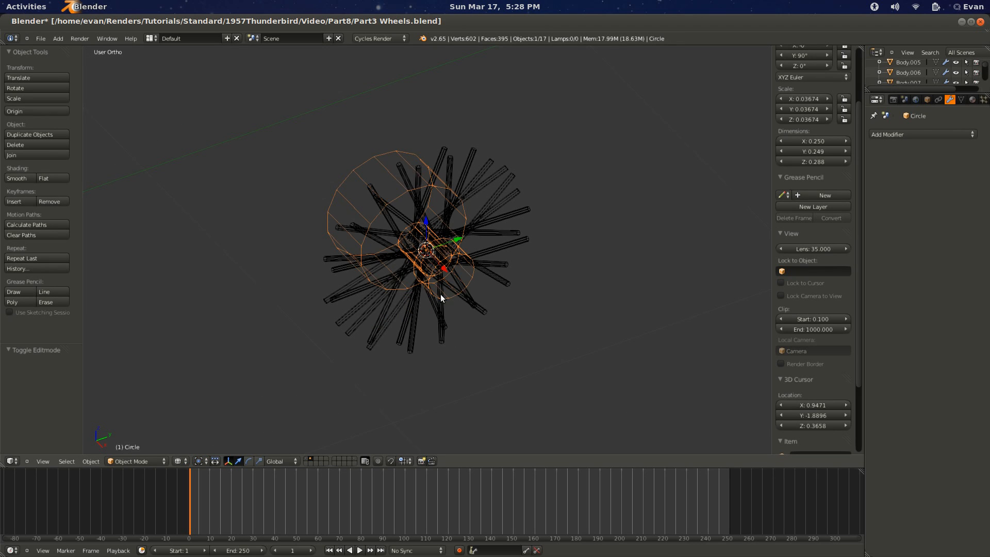
{"action": "key", "text": "shift+h"}
{"action": "key", "text": "Tab"}
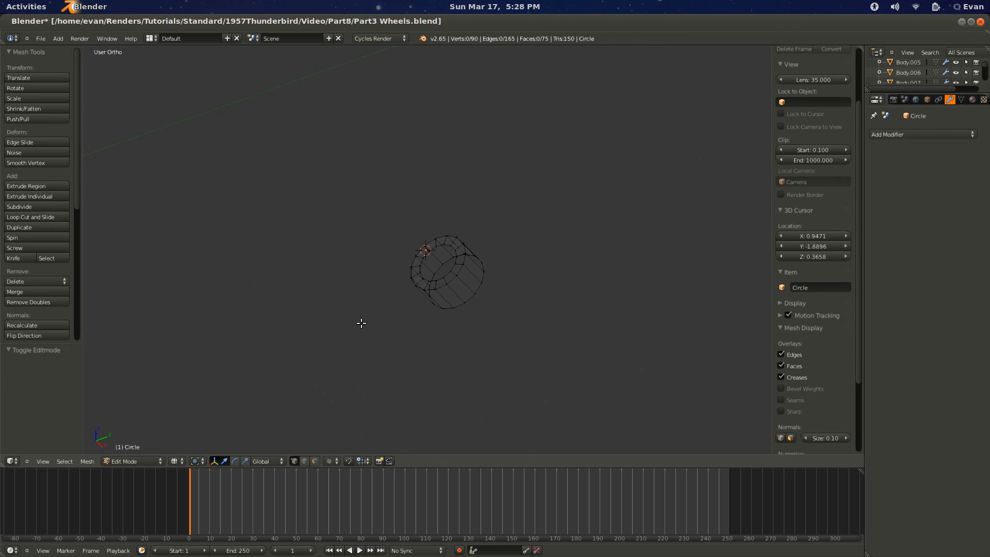
Step: Examine the centre cap's alignment with the blueprint's three-winged knock-off from the front and right side
{"action": "scroll", "coordinate": [413, 238], "scroll_direction": "up", "scroll_amount": 4}
{"action": "middle_click_drag", "start_coordinate": [413, 237], "coordinate": [414, 244]}
{"action": "key", "text": "KP_1"}
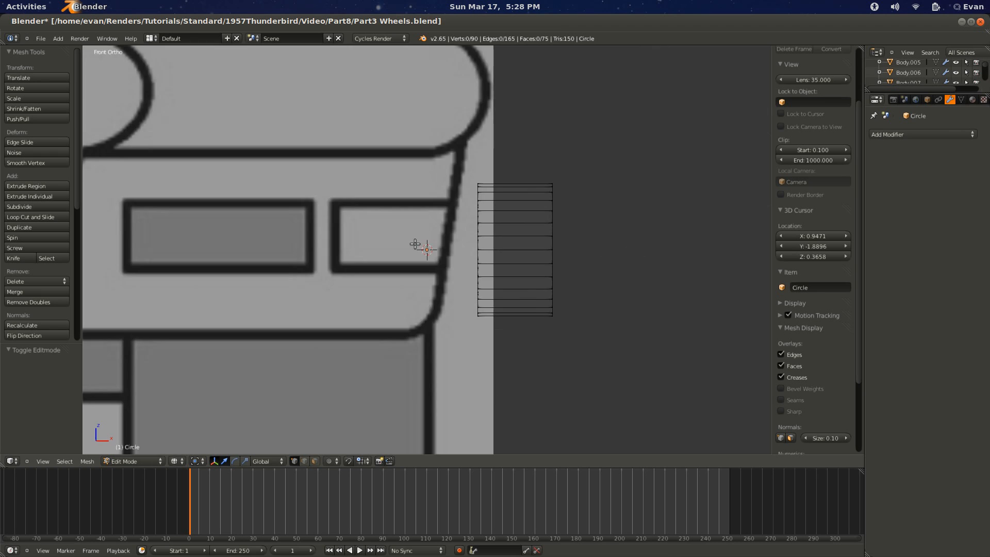
{"action": "key", "text": "KP_3"}
{"action": "key", "text": "z"}
{"action": "scroll", "coordinate": [401, 248], "scroll_direction": "up", "scroll_amount": 2}
{"action": "scroll", "coordinate": [417, 276], "scroll_direction": "up", "scroll_amount": 6, "text": "shift"}
{"action": "key", "text": "z"}
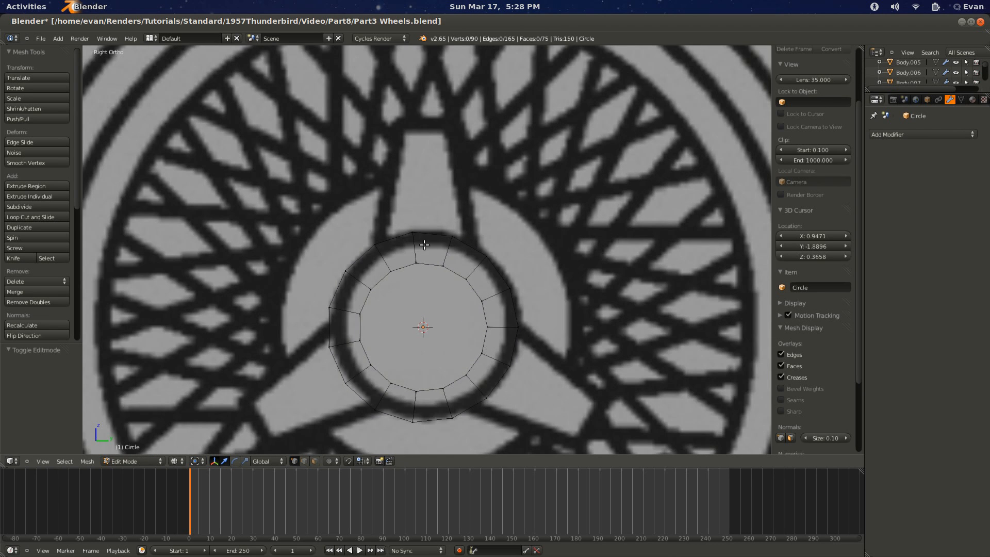
{"action": "scroll", "coordinate": [361, 224], "scroll_direction": "up", "scroll_amount": 1}
{"action": "key", "text": "a"}
{"action": "key", "text": "r"}
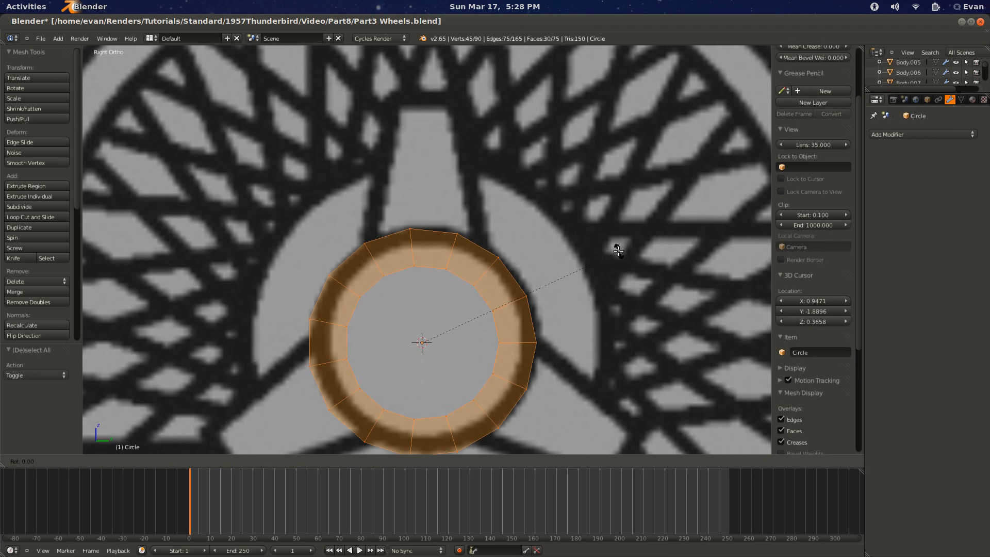
{"action": "key", "text": "Escape"}
{"action": "key", "text": "a"}
Step: Select three groups of adjacent rim vertices on the centre cap where the blueprint's knock-off wings start
{"action": "right_click", "coordinate": [451, 223]}
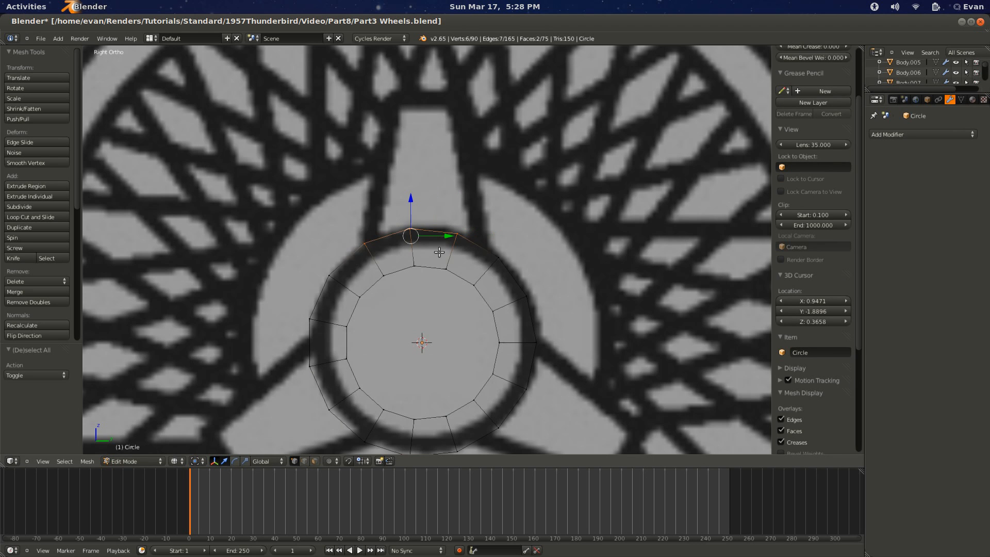
{"action": "scroll", "coordinate": [439, 252], "scroll_direction": "down", "scroll_amount": 2}
{"action": "scroll", "coordinate": [549, 407], "scroll_direction": "up", "scroll_amount": 1}
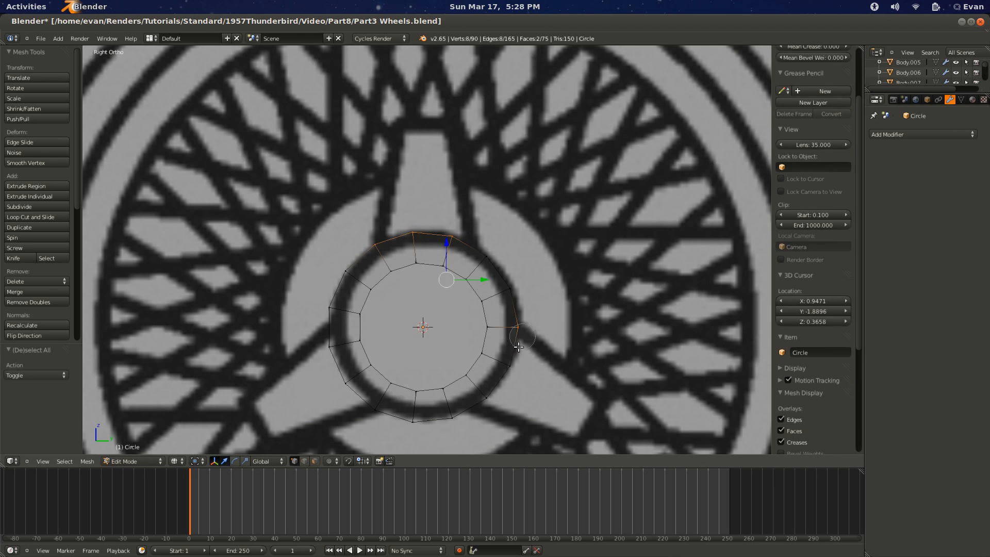
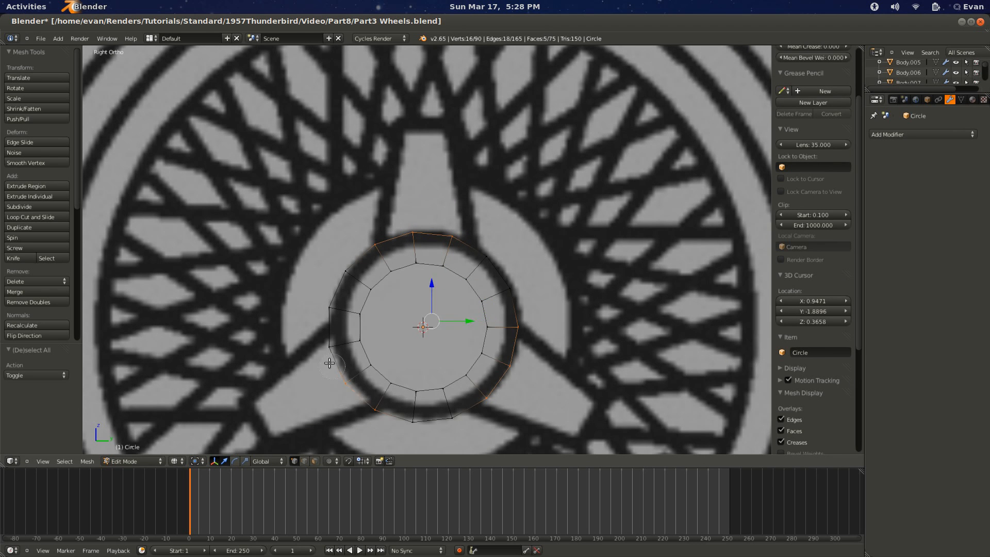
{"action": "scroll", "coordinate": [428, 332], "scroll_direction": "down", "scroll_amount": 3}
{"action": "scroll", "coordinate": [516, 278], "scroll_direction": "up", "scroll_amount": 2}
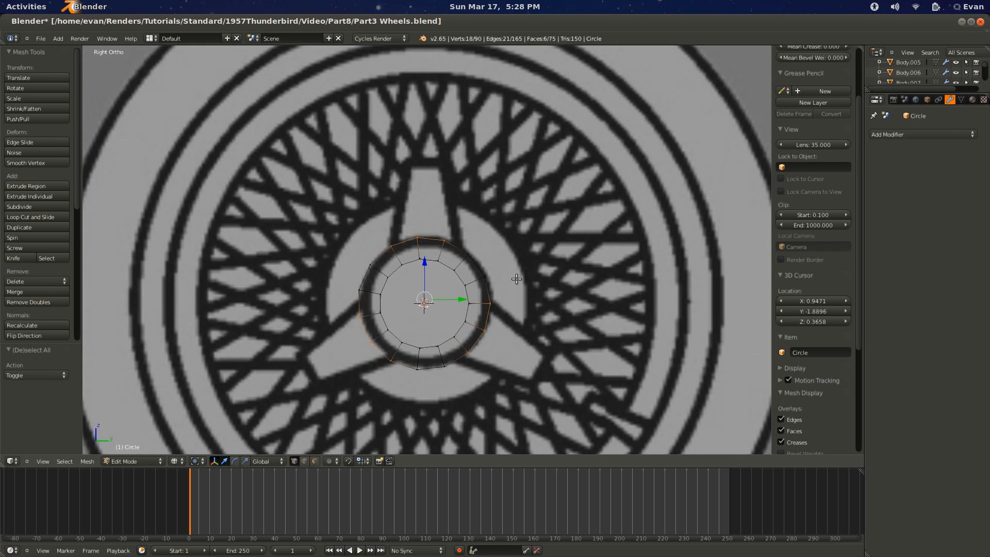
Step: Extrude the three selected rim sections and scale them outward by about 2.12 to the blueprint's wing tips
{"action": "key", "text": "e"}
{"action": "right_click", "coordinate": [487, 309]}
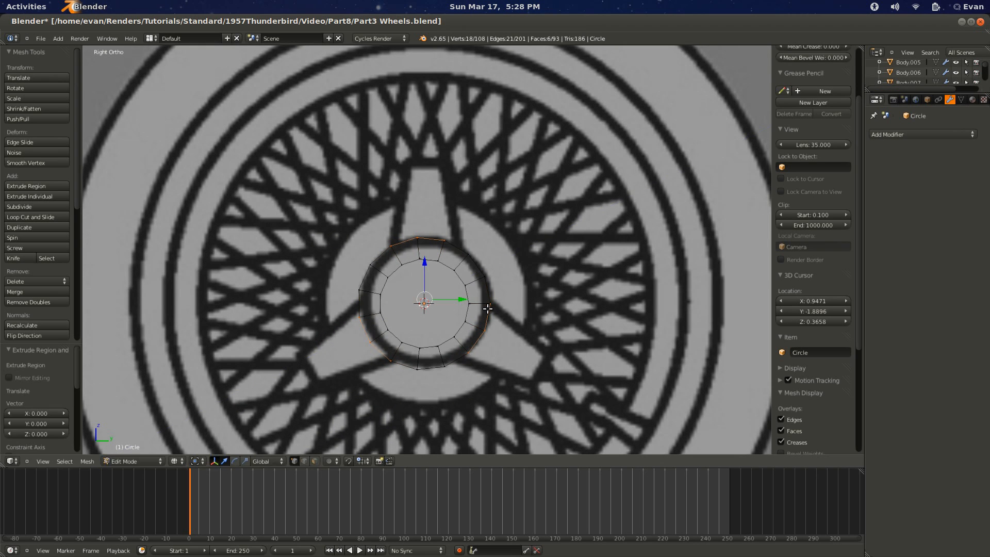
{"action": "key", "text": "s"}
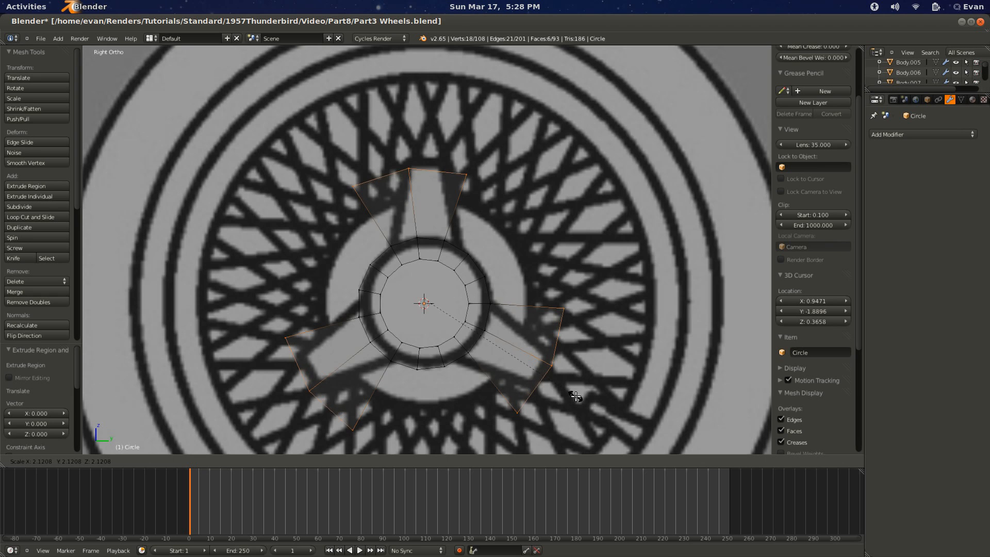
{"action": "left_click", "coordinate": [576, 399]}
Step: Select the lower-right wing's tip vertices and scale them by 0.25 to taper the wing
{"action": "scroll", "coordinate": [573, 396], "scroll_direction": "down", "scroll_amount": 1}
{"action": "key", "text": "a"}
{"action": "key", "text": "c"}
{"action": "left_click_drag", "start_coordinate": [505, 386], "coordinate": [560, 296]}
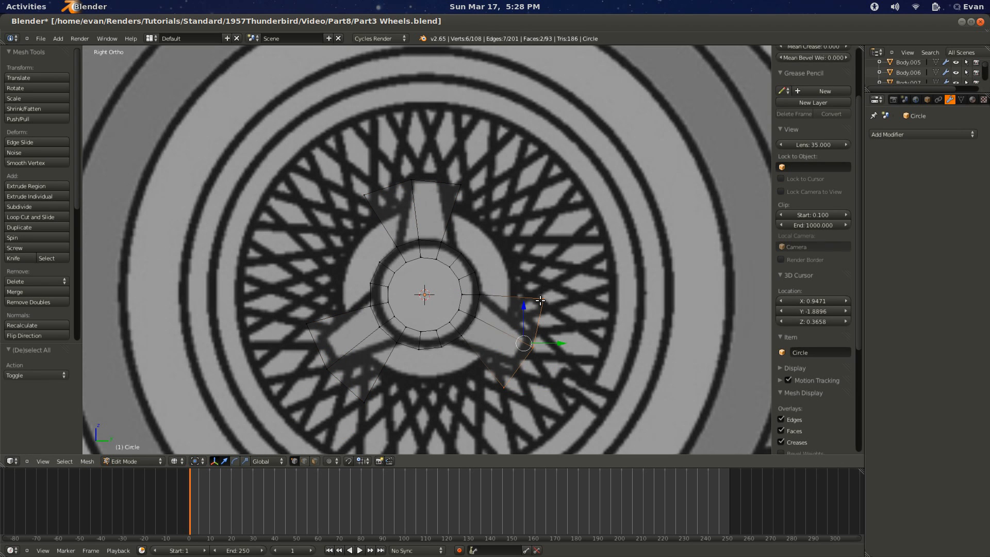
{"action": "type", "text": "s.25"}
{"action": "key", "text": "Return"}
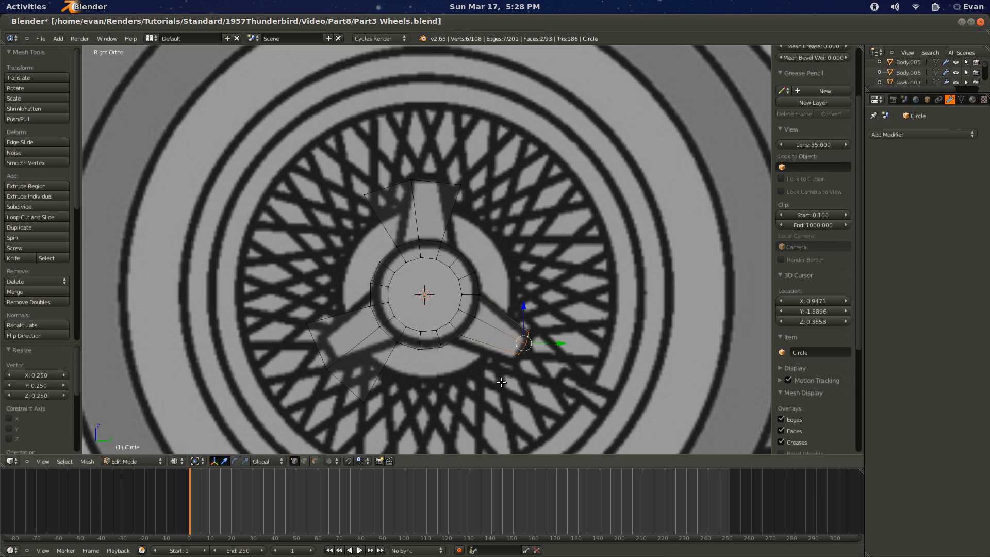
Step: Select the lower-left wing's tip vertices and scale them by 0.25 to taper that wing
{"action": "key", "text": "a"}
{"action": "key", "text": "c"}
{"action": "left_click_drag", "start_coordinate": [295, 321], "coordinate": [281, 291]}
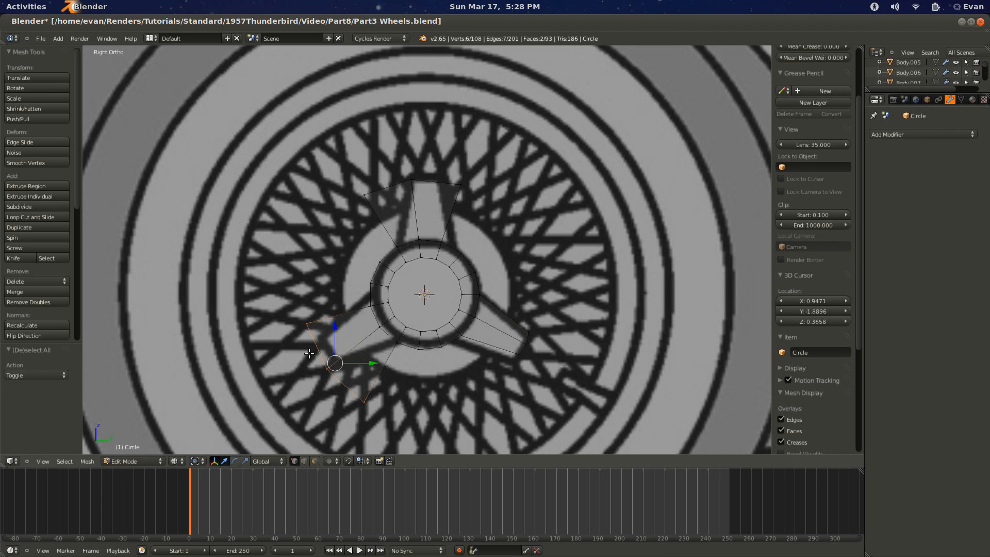
{"action": "type", "text": "s.25"}
{"action": "key", "text": "Return"}
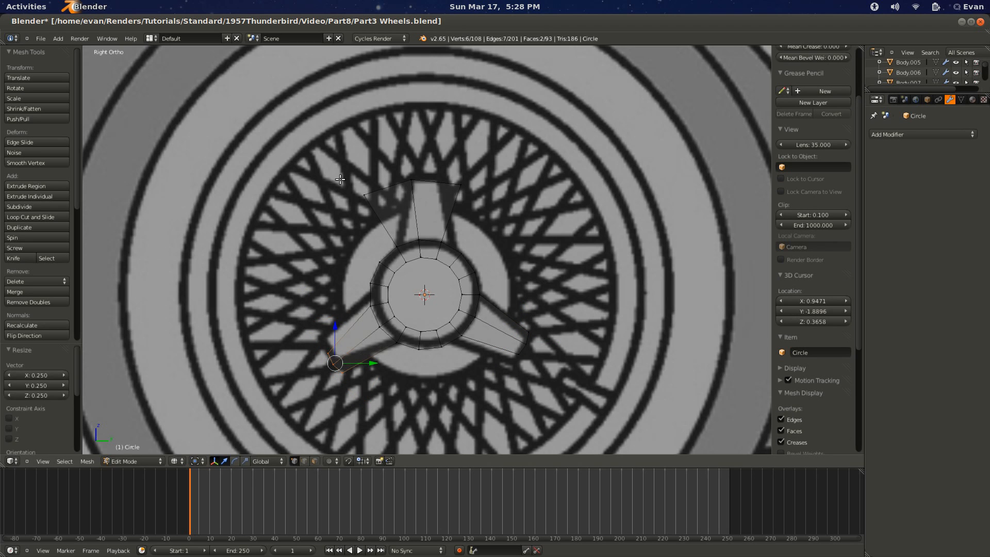
Step: Select the upper wing's tip vertices and scale them by 0.25 to match the other two wings
{"action": "key", "text": "a"}
{"action": "key", "text": "c"}
{"action": "left_click_drag", "start_coordinate": [367, 194], "coordinate": [425, 187]}
{"action": "type", "text": "s.25"}
{"action": "key", "text": "Return"}
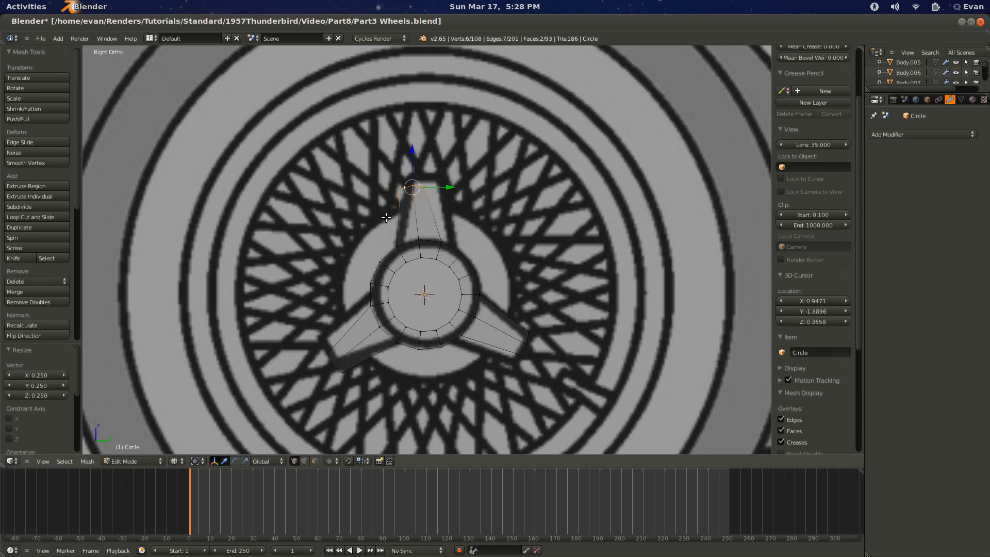
Step: Select the whole hub mesh and rotate it 5° in the side view to align the wings with the blueprint
{"action": "key", "text": "Tab"}
{"action": "mouse_move", "coordinate": [409, 274]}
{"action": "middle_mouse_down"}
{"action": "mouse_move", "coordinate": [314, 292]}
{"action": "mouse_move", "coordinate": [298, 316]}
{"action": "mouse_move", "coordinate": [474, 290]}
{"action": "middle_mouse_up"}
{"action": "key", "text": "z"}
{"action": "key", "text": "Tab"}
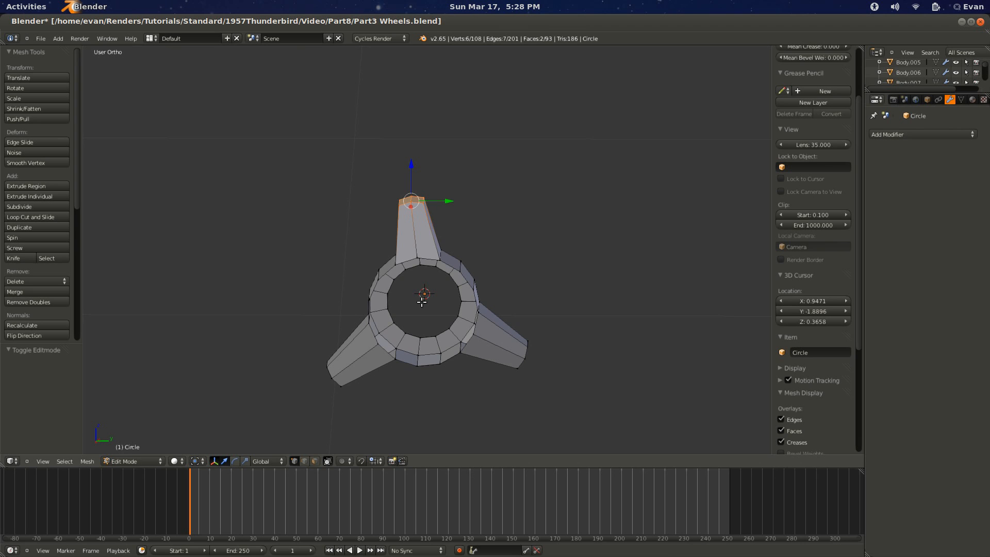
{"action": "key", "text": "a"}
{"action": "key", "text": "a"}
{"action": "key", "text": "a"}
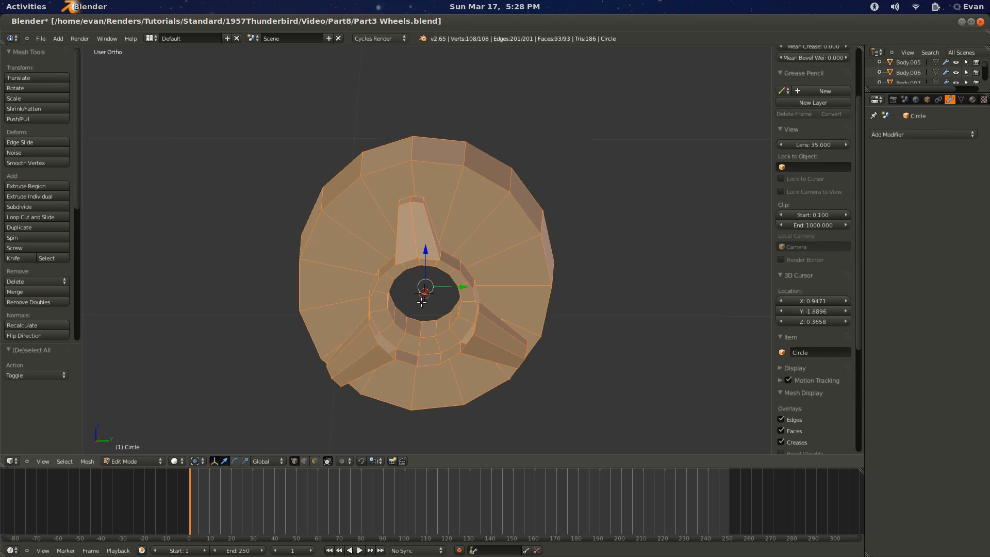
{"action": "key", "text": "KP_3"}
{"action": "key", "text": "z"}
{"action": "key", "text": "r"}
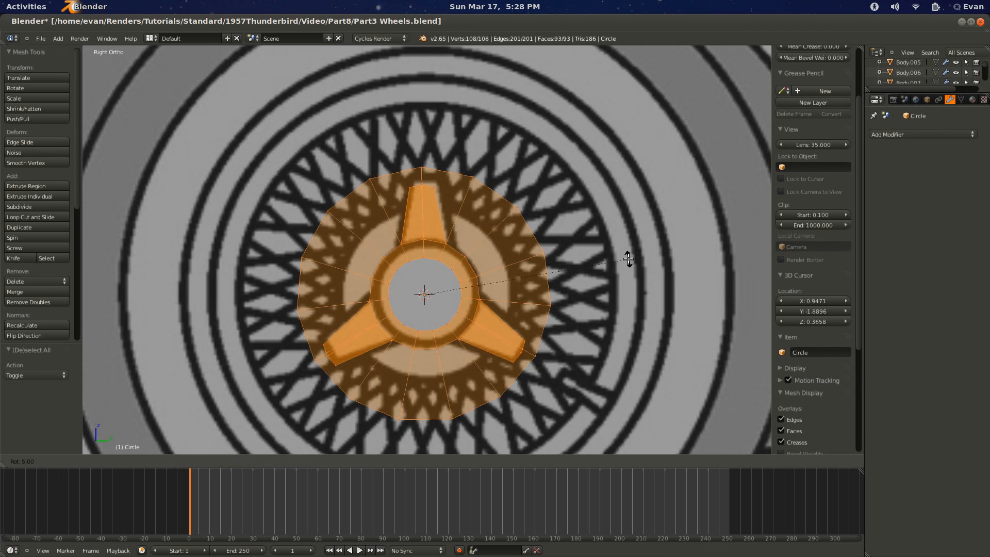
{"action": "key", "text": "Return"}
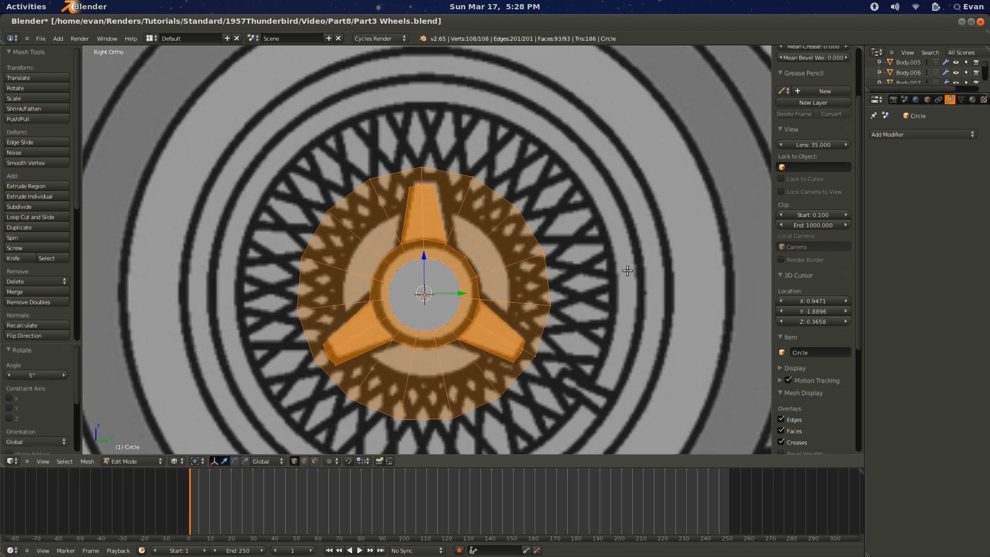
Step: Select the cap's front edge loop, extrude it a short distance outward along X and scale the new ring inward
{"action": "key", "text": "z"}
{"action": "key", "text": "Tab"}
{"action": "mouse_move", "coordinate": [602, 286]}
{"action": "middle_mouse_down"}
{"action": "mouse_move", "coordinate": [385, 301]}
{"action": "mouse_move", "coordinate": [495, 327]}
{"action": "middle_mouse_up"}
{"action": "key", "text": "Tab"}
{"action": "right_click", "coordinate": [495, 327], "text": "alt"}
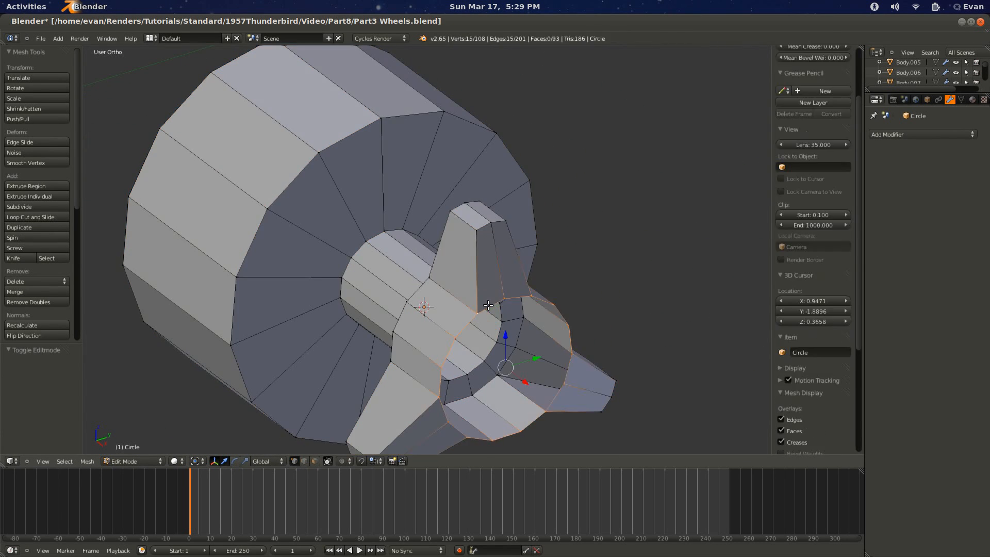
{"action": "key", "text": "KP_1"}
{"action": "key", "text": "KP_3"}
{"action": "key", "text": "KP_1"}
{"action": "key", "text": "KP_Decimal"}
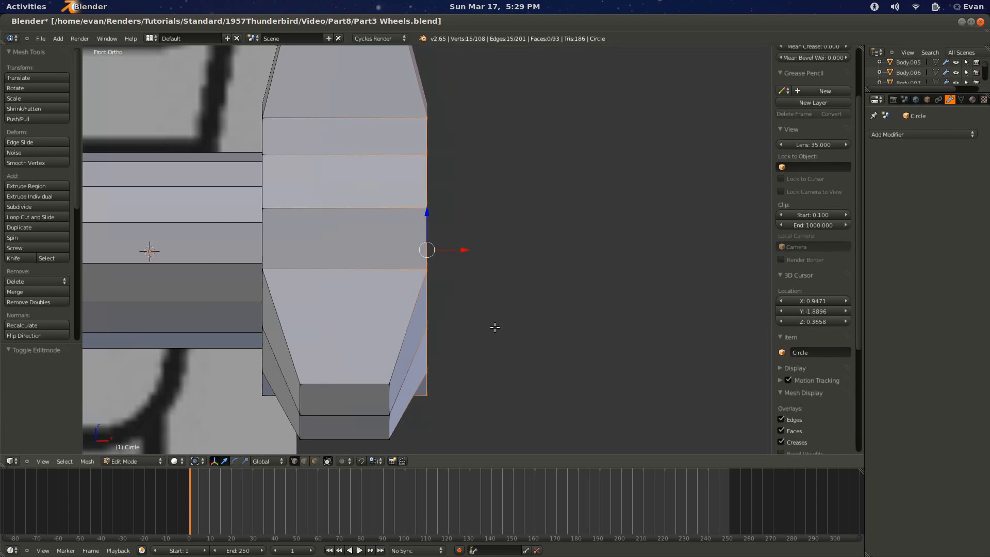
{"action": "scroll", "coordinate": [343, 288], "scroll_direction": "down", "scroll_amount": 3}
{"action": "key", "text": "z"}
{"action": "scroll", "coordinate": [344, 287], "scroll_direction": "down", "scroll_amount": 1}
{"action": "key", "text": "e"}
{"action": "key", "text": "x"}
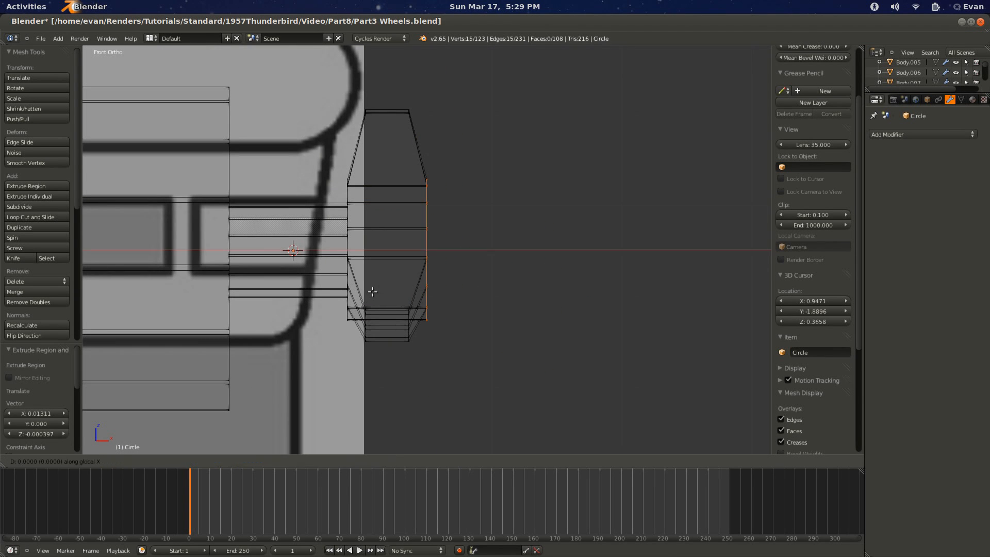
{"action": "left_click", "coordinate": [435, 357]}
{"action": "scroll", "coordinate": [433, 346], "scroll_direction": "up", "scroll_amount": 4}
Step: Extrude the cap's front ring again along X, scale it by about 0.123 and fill the opening with a face
{"action": "key", "text": "e"}
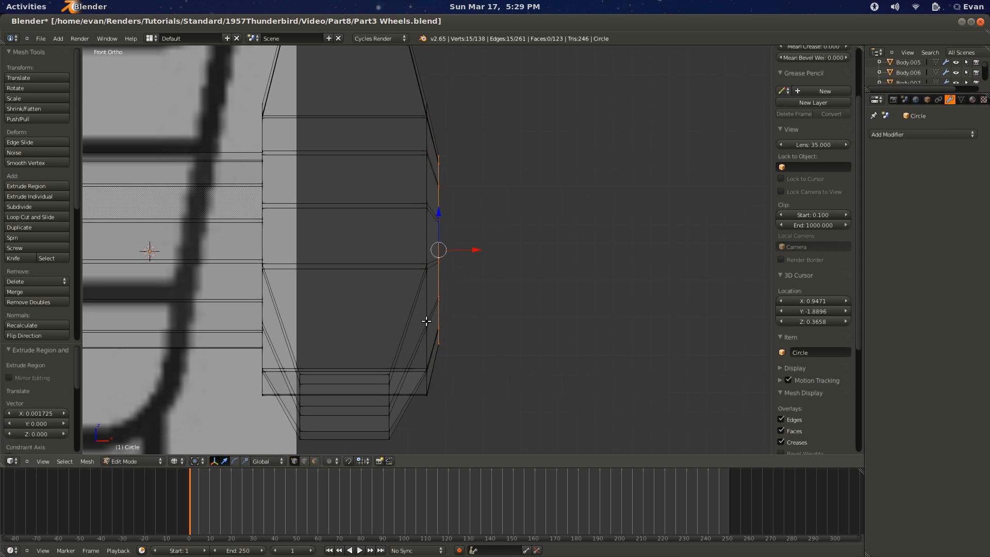
{"action": "key", "text": "x"}
{"action": "left_click", "coordinate": [430, 330]}
{"action": "key", "text": "s"}
{"action": "left_click", "coordinate": [444, 266]}
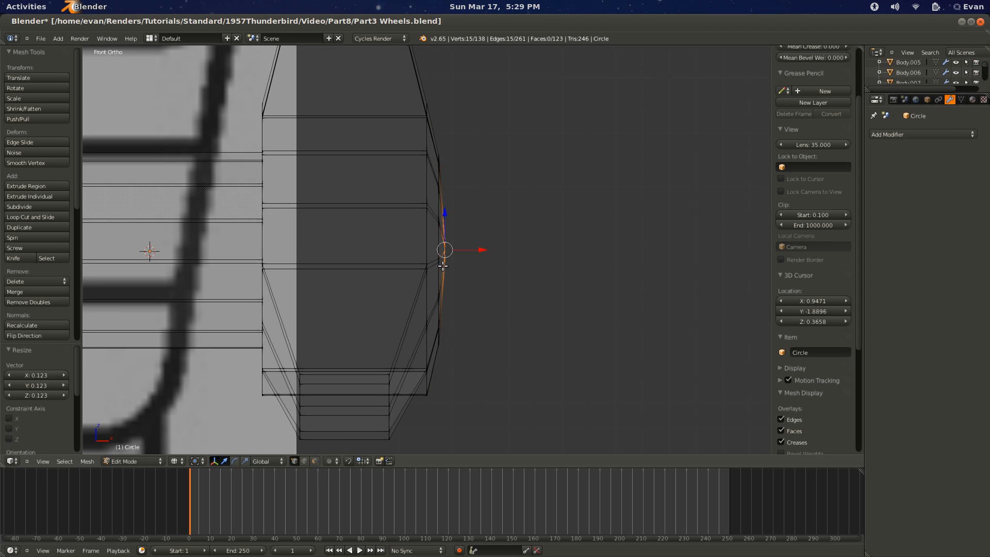
{"action": "key", "text": "f"}
Step: Add a level 1 Subdivision Surface modifier to the hub
{"action": "mouse_move", "coordinate": [429, 316]}
{"action": "middle_mouse_down"}
{"action": "mouse_move", "coordinate": [346, 323]}
{"action": "mouse_move", "coordinate": [339, 342]}
{"action": "mouse_move", "coordinate": [474, 335]}
{"action": "middle_mouse_up"}
{"action": "scroll", "coordinate": [356, 328], "scroll_direction": "down", "scroll_amount": 5}
{"action": "key", "text": "Tab"}
{"action": "key", "text": "z"}
{"action": "key", "text": "ctrl+1"}
{"action": "middle_click_drag", "start_coordinate": [307, 304], "coordinate": [388, 298], "text": "shift"}
Step: Cut supporting edge loops on both sides of the drum's front outer edge to sharpen it
{"action": "key", "text": "Tab"}
{"action": "key", "text": "ctrl+r"}
{"action": "left_click", "coordinate": [359, 292]}
{"action": "left_click", "coordinate": [411, 300]}
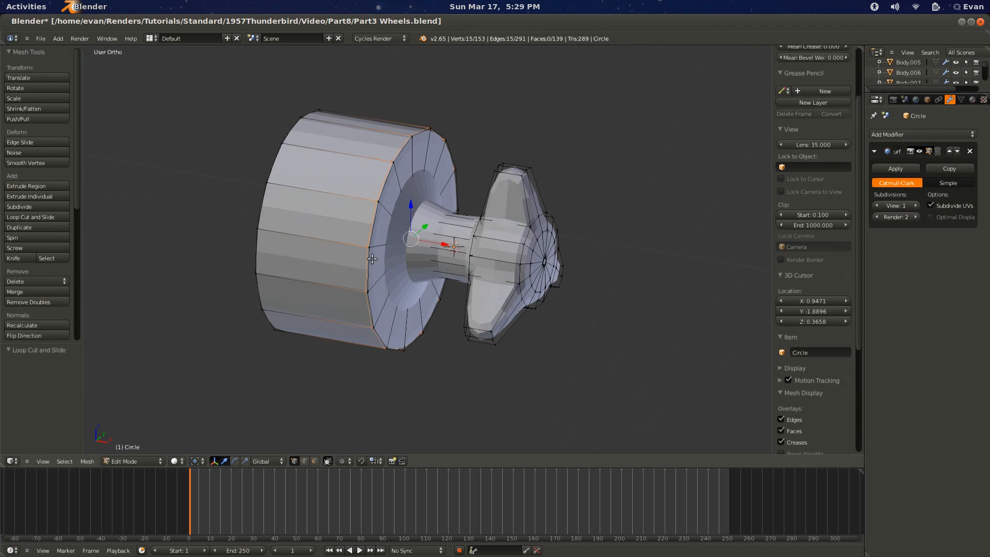
{"action": "key", "text": "a"}
{"action": "key", "text": "ctrl+r"}
{"action": "left_click", "coordinate": [390, 202]}
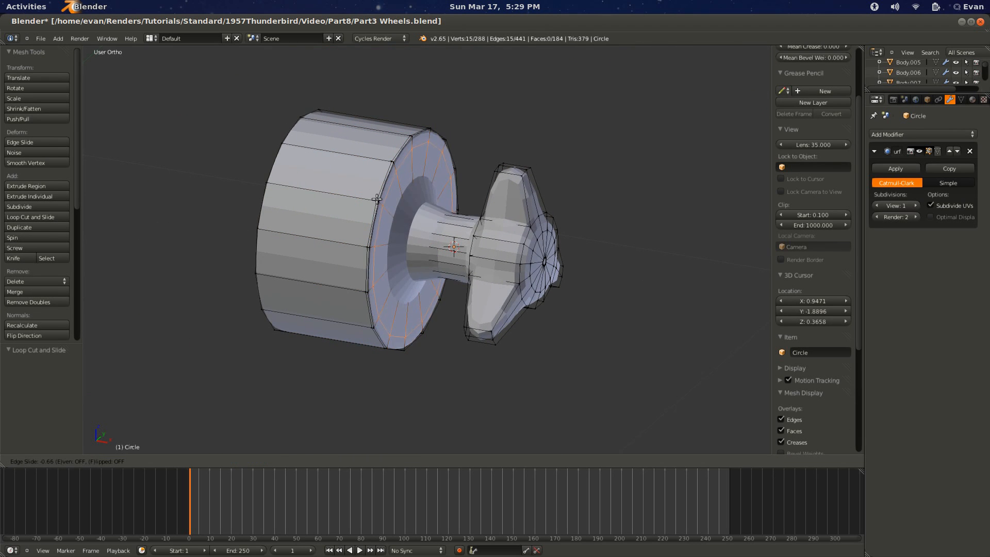
{"action": "left_click", "coordinate": [375, 200]}
Step: Cut edge loops on the drum's face and on the shaft, close to the corner where they meet
{"action": "key", "text": "ctrl+r"}
{"action": "left_click", "coordinate": [384, 209]}
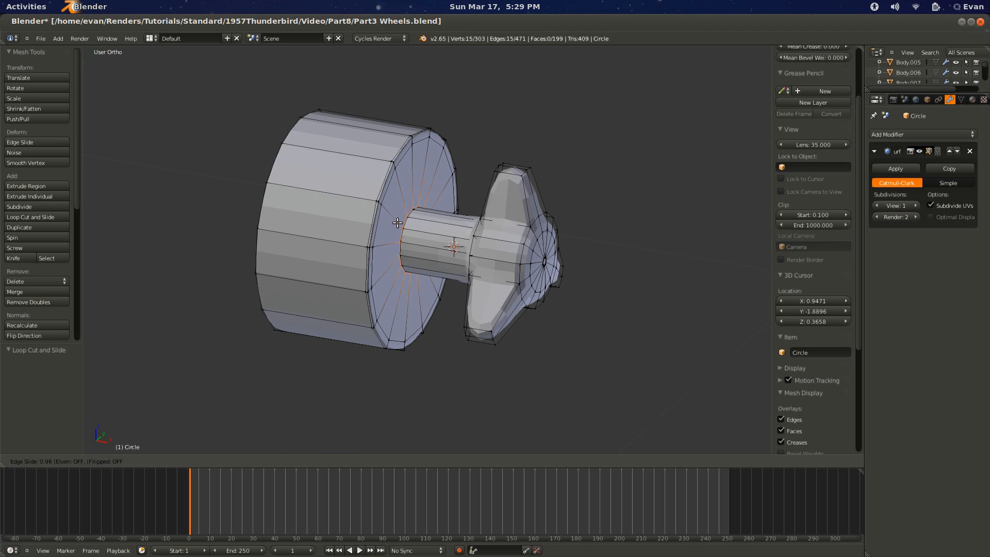
{"action": "left_click", "coordinate": [398, 222]}
{"action": "key", "text": "ctrl+r"}
{"action": "left_click", "coordinate": [413, 230]}
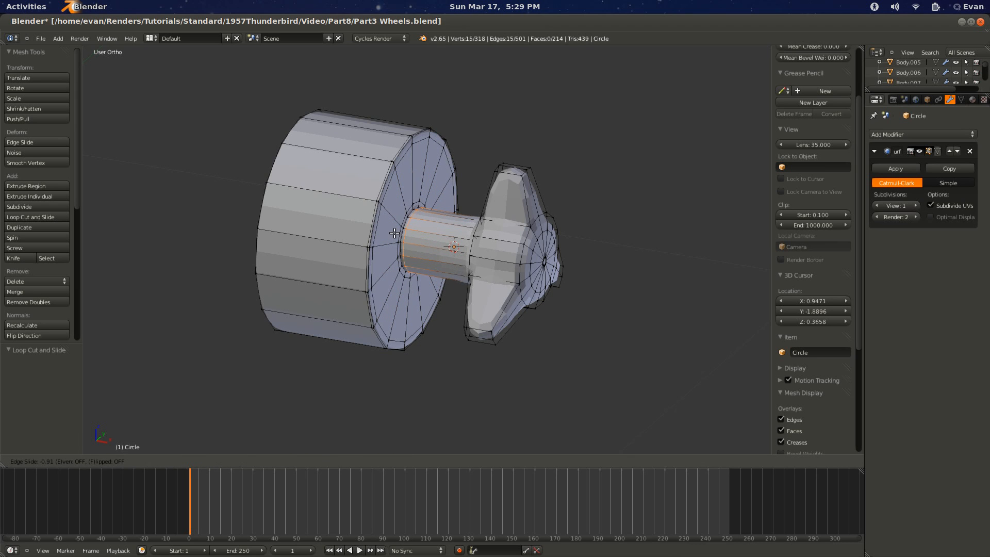
{"action": "left_click", "coordinate": [394, 233]}
Step: Cut an edge loop at the shaft's cap end and two loops on the cap's back face to sharpen that joint
{"action": "middle_click_drag", "start_coordinate": [400, 236], "coordinate": [433, 255]}
{"action": "scroll", "coordinate": [466, 276], "scroll_direction": "up", "scroll_amount": 4}
{"action": "key", "text": "ctrl+r"}
{"action": "left_click", "coordinate": [478, 261]}
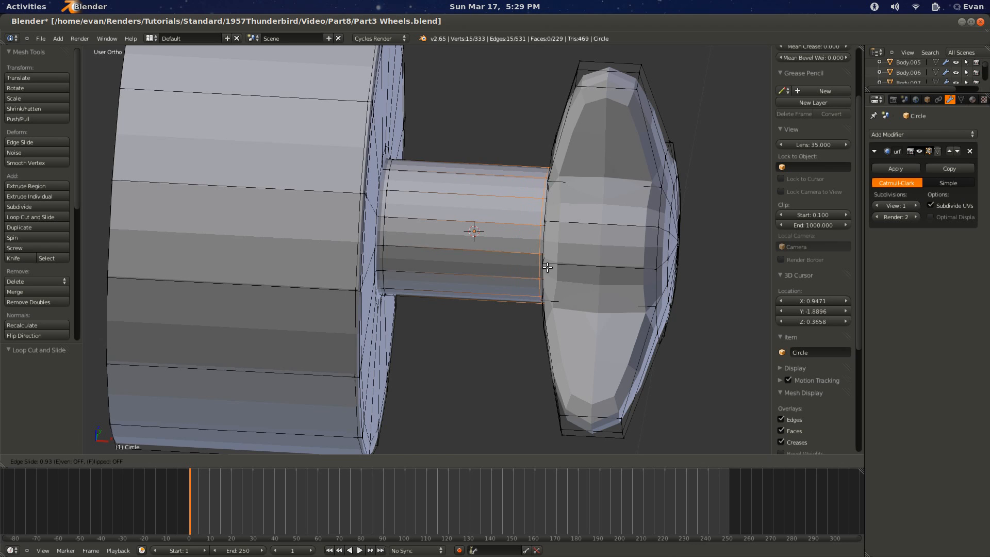
{"action": "left_click", "coordinate": [550, 251]}
{"action": "middle_click_drag", "start_coordinate": [549, 251], "coordinate": [590, 264]}
{"action": "key", "text": "ctrl+r"}
{"action": "left_click", "coordinate": [547, 190]}
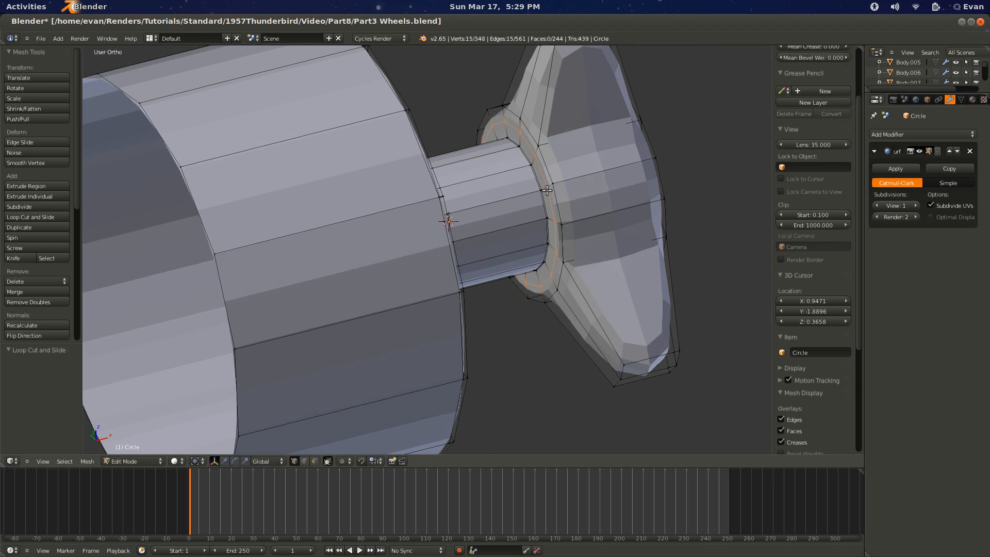
{"action": "key", "text": "ctrl+r"}
{"action": "left_click", "coordinate": [545, 190]}
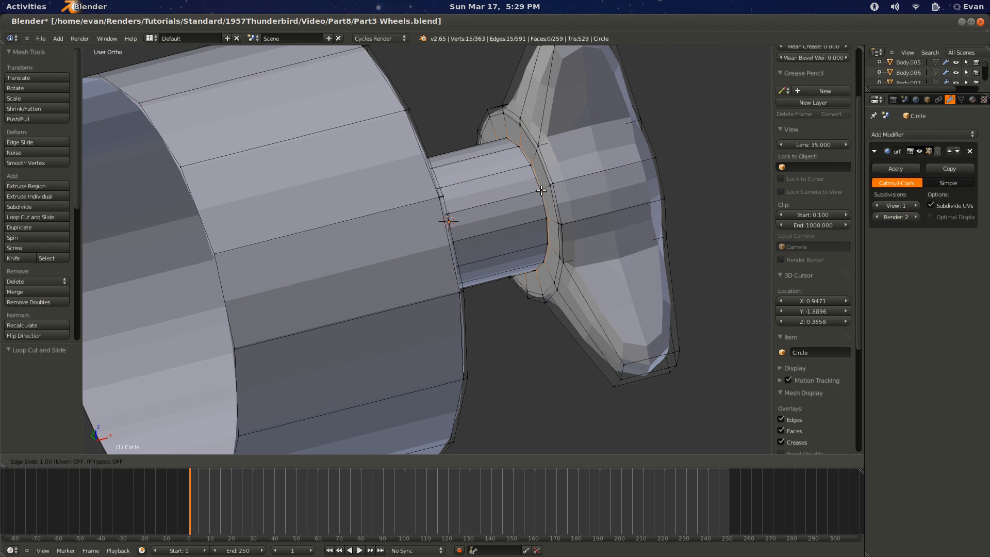
{"action": "left_click", "coordinate": [544, 191]}
Step: Cut edge loops around the cap's sides and wings, one near the rear edge and one near the front edge
{"action": "middle_click_drag", "start_coordinate": [545, 192], "coordinate": [561, 205], "text": "alt"}
{"action": "key", "text": "ctrl+r"}
{"action": "left_click", "coordinate": [581, 210]}
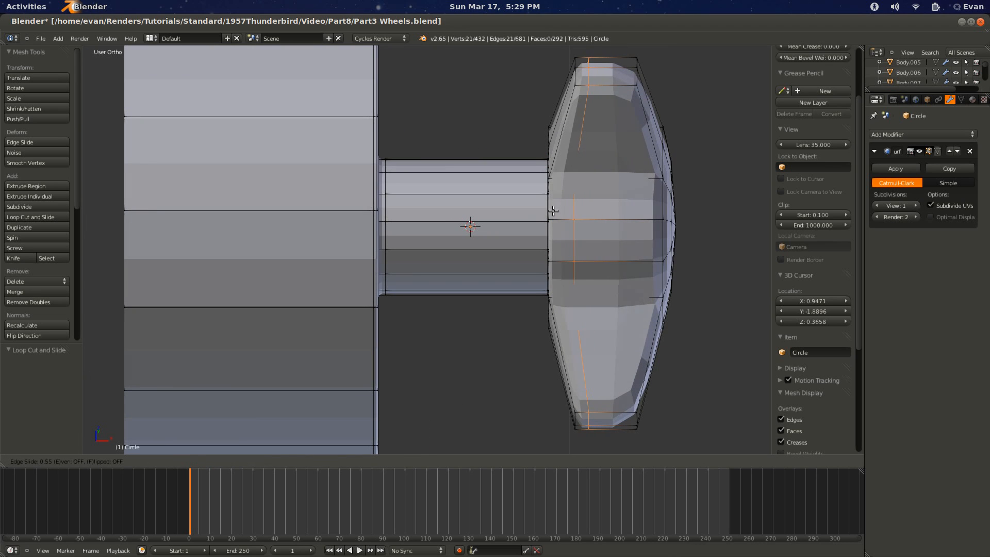
{"action": "left_click", "coordinate": [538, 215]}
{"action": "key", "text": "ctrl+r"}
{"action": "left_click", "coordinate": [588, 221]}
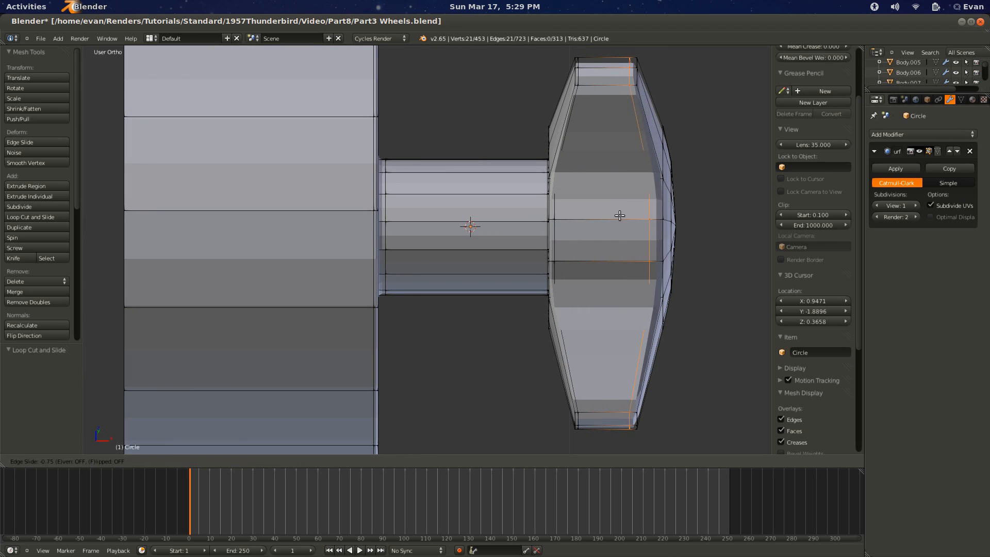
{"action": "left_click", "coordinate": [627, 218]}
Step: Cut two edge loops across the upper wing, one at its root and one at its tip
{"action": "middle_click_drag", "start_coordinate": [627, 217], "coordinate": [501, 207]}
{"action": "key", "text": "ctrl+r"}
{"action": "left_click", "coordinate": [501, 209]}
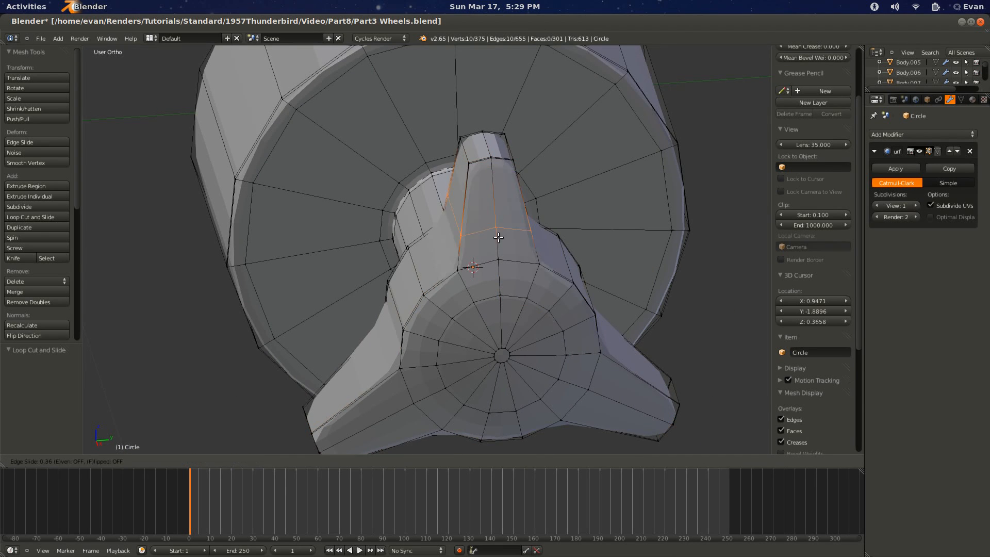
{"action": "left_click", "coordinate": [500, 253]}
{"action": "key", "text": "ctrl+r"}
{"action": "left_click", "coordinate": [495, 194]}
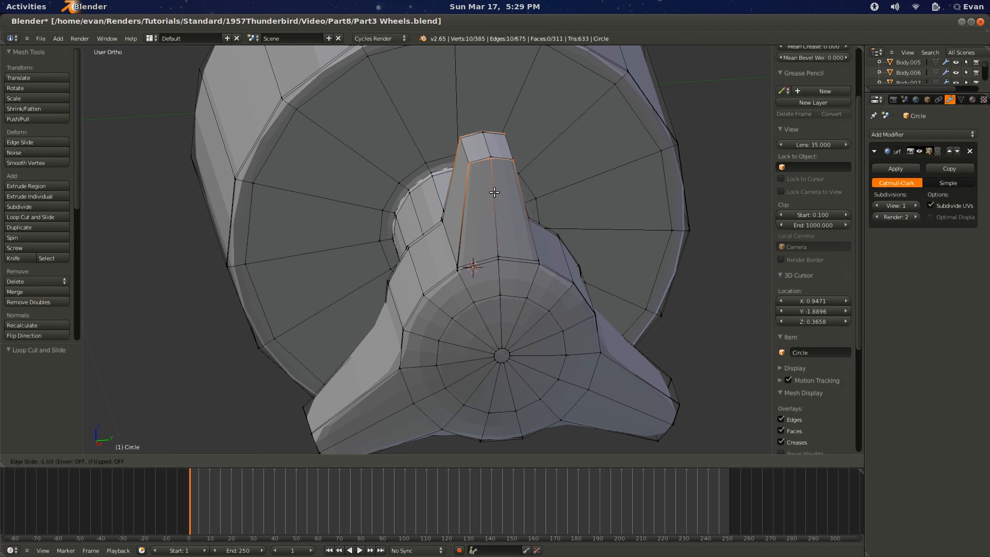
{"action": "left_click", "coordinate": [496, 198]}
Step: Cut two edge loops across the lower-right wing, one at its root and one at its tip
{"action": "middle_click_drag", "start_coordinate": [496, 198], "coordinate": [467, 320]}
{"action": "key", "text": "ctrl+r"}
{"action": "left_click", "coordinate": [466, 322]}
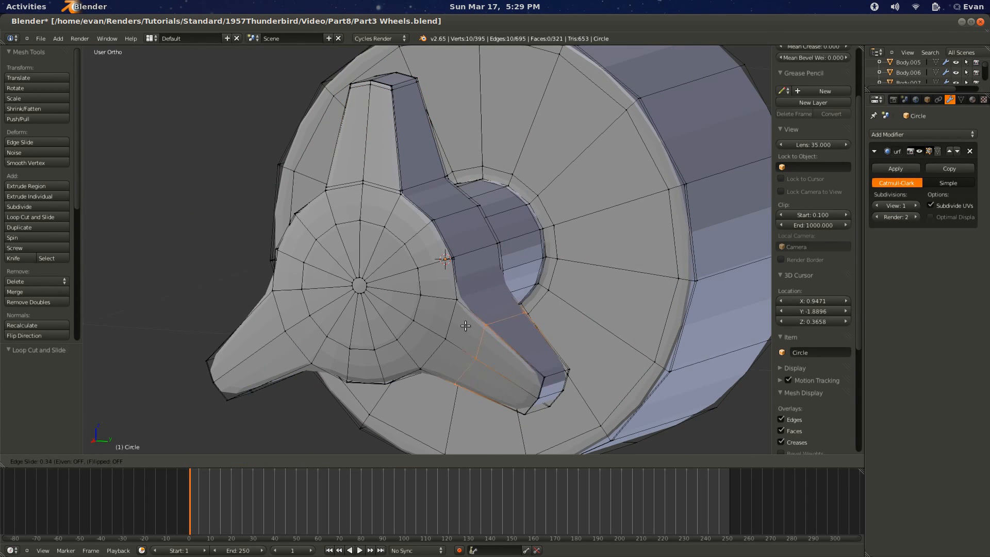
{"action": "key", "text": "ctrl+r"}
{"action": "left_click", "coordinate": [510, 335]}
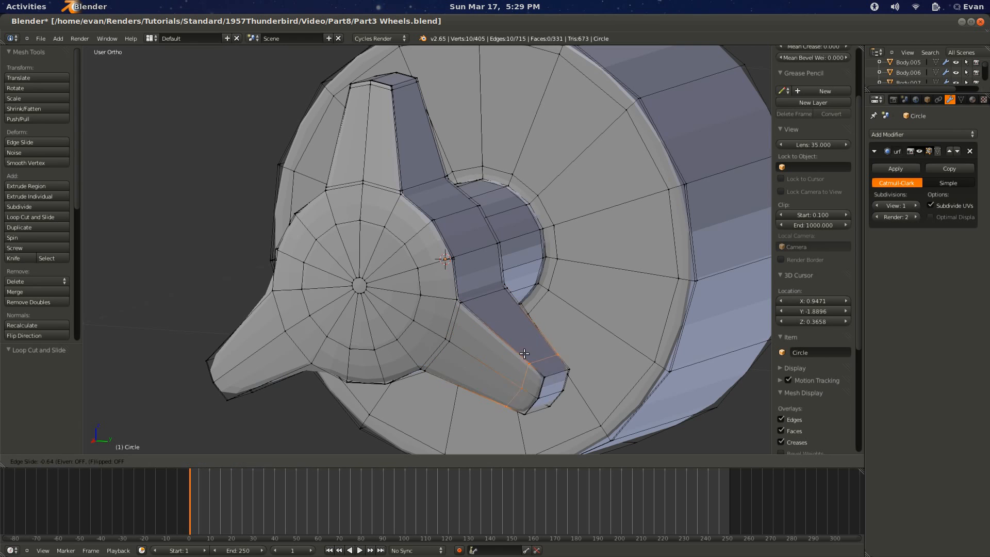
{"action": "left_click", "coordinate": [533, 363]}
Step: Cut two edge loops across the lower-left wing, one at its root and one at its tip
{"action": "middle_click_drag", "start_coordinate": [273, 369], "coordinate": [333, 343]}
{"action": "key", "text": "ctrl+r"}
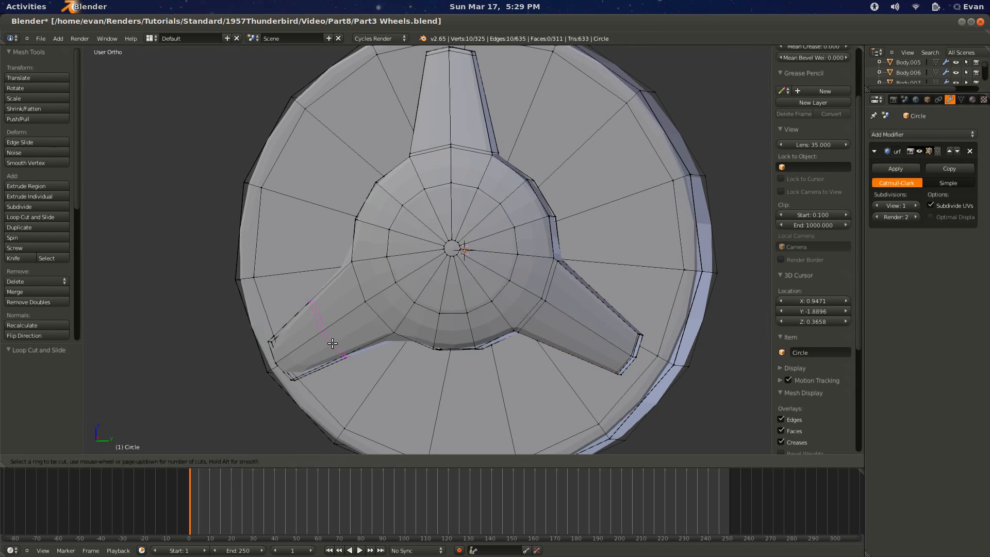
{"action": "left_click", "coordinate": [377, 314]}
{"action": "key", "text": "ctrl+r"}
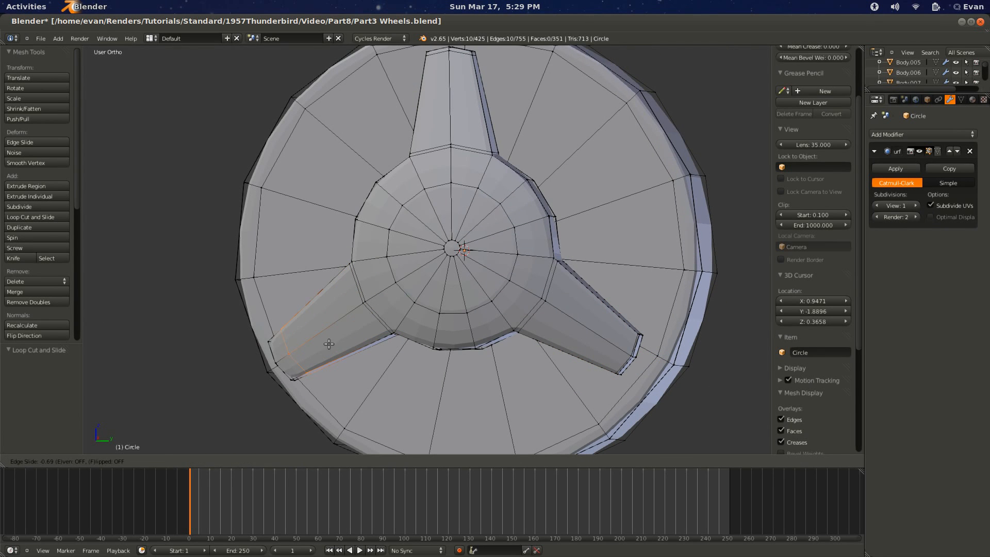
{"action": "left_click", "coordinate": [320, 353]}
Step: Leave mesh editing, unhide the spokes around the hub and save the file
{"action": "key", "text": "Tab"}
{"action": "scroll", "coordinate": [363, 323], "scroll_direction": "down", "scroll_amount": 5}
{"action": "middle_click_drag", "start_coordinate": [362, 322], "coordinate": [489, 327]}
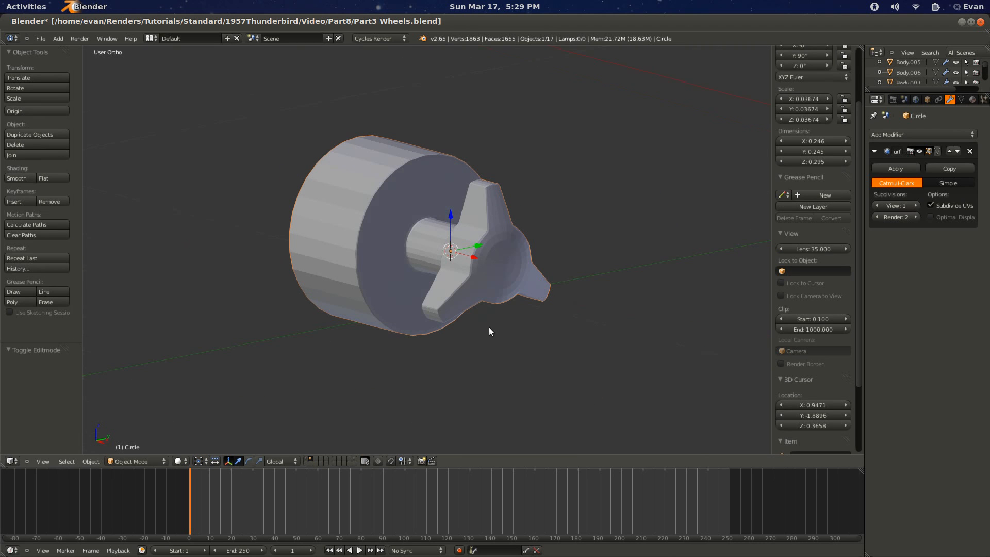
{"action": "mouse_move", "coordinate": [392, 291]}
{"action": "middle_mouse_down"}
{"action": "mouse_move", "coordinate": [221, 297]}
{"action": "mouse_move", "coordinate": [359, 299]}
{"action": "mouse_move", "coordinate": [382, 287]}
{"action": "middle_mouse_up"}
{"action": "key", "text": "alt+h"}
{"action": "key", "text": "a"}
{"action": "key", "text": "KP_1"}
{"action": "key", "text": "KP_3"}
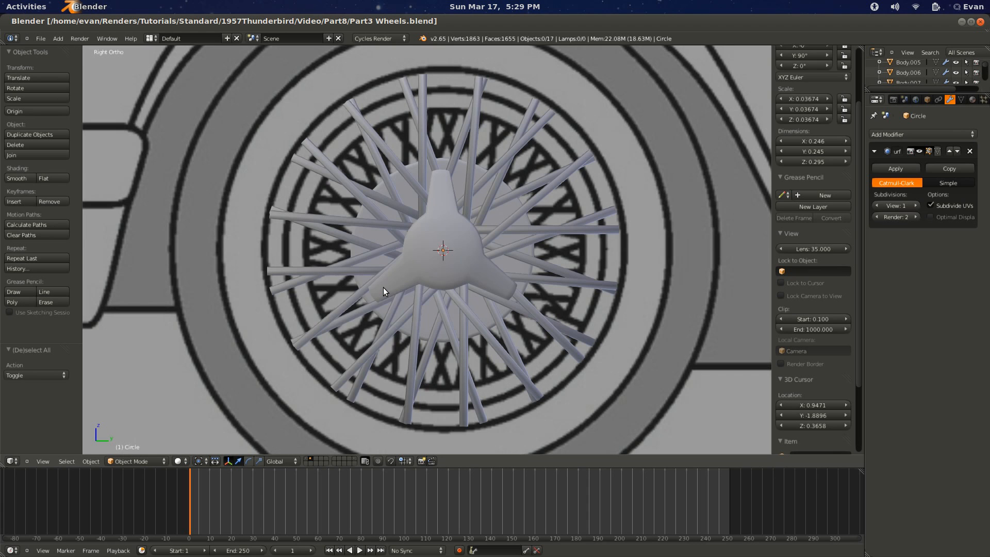
Step: Add a cylinder with 15 vertices at the wheel's centre and rotate it 90° about Y
{"action": "key", "text": "shift+a"}
{"action": "mouse_move", "coordinate": [340, 292]}
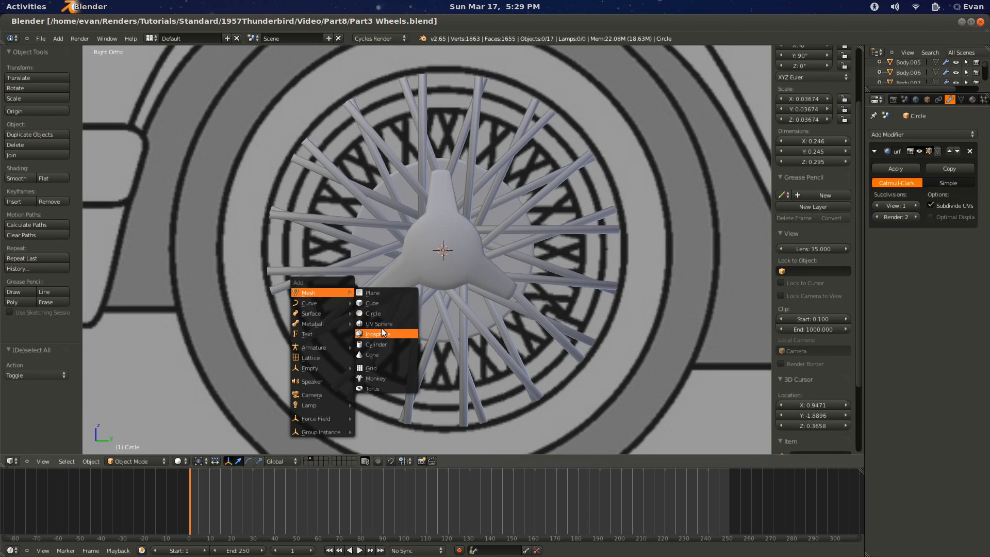
{"action": "left_click", "coordinate": [397, 343]}
{"action": "scroll", "coordinate": [398, 333], "scroll_direction": "down", "scroll_amount": 8}
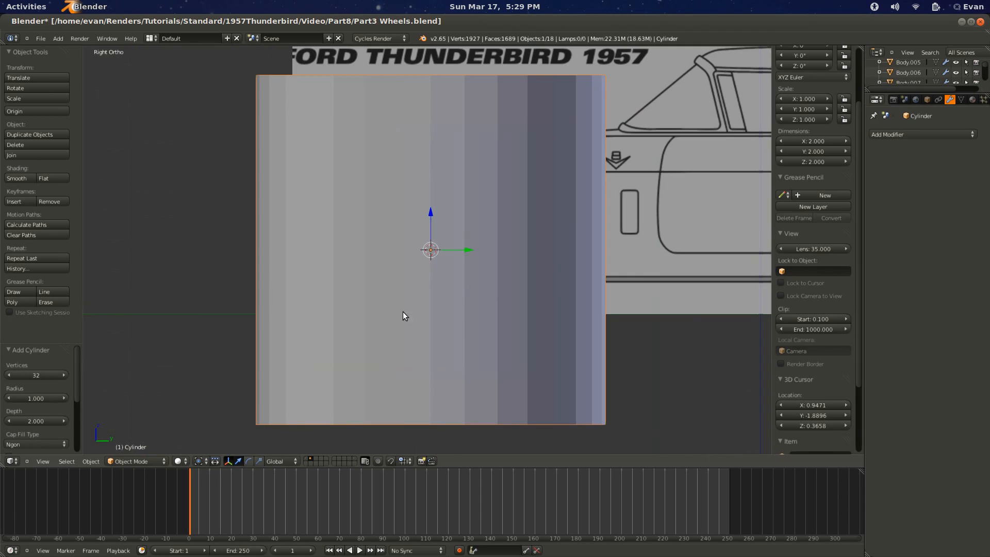
{"action": "key", "text": "r"}
{"action": "right_click", "coordinate": [391, 313]}
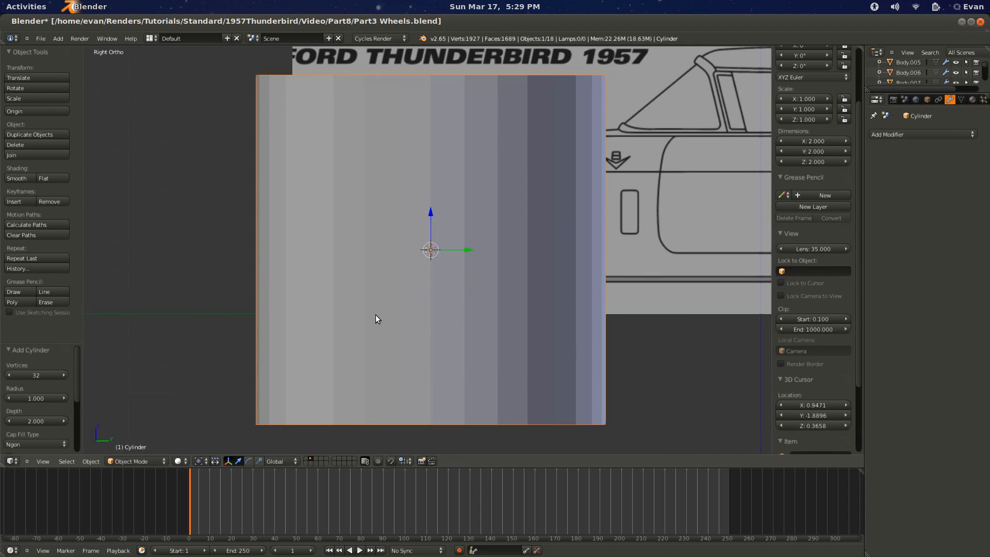
{"action": "left_click", "coordinate": [39, 373]}
{"action": "type", "text": "15"}
{"action": "key", "text": "Return"}
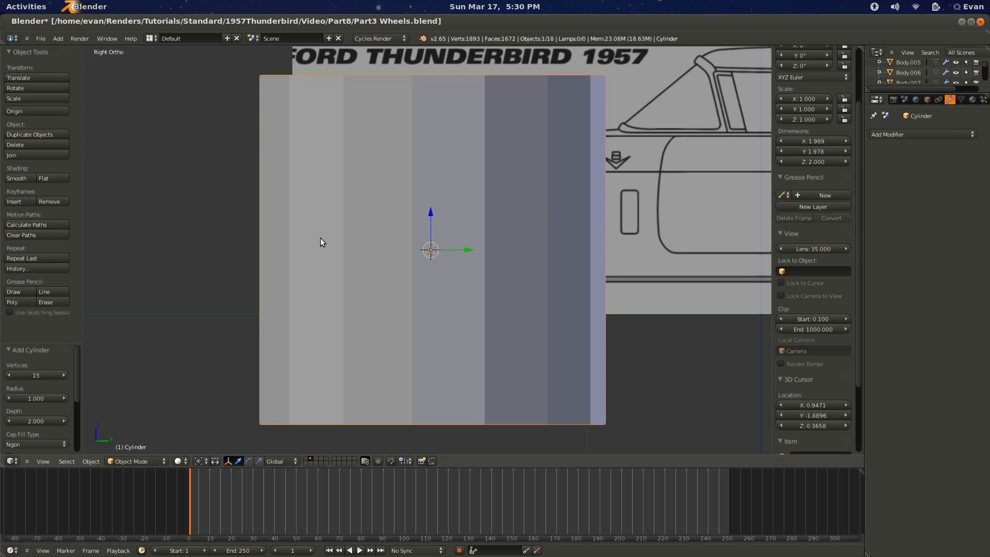
{"action": "type", "text": "ry90"}
{"action": "key", "text": "Return"}
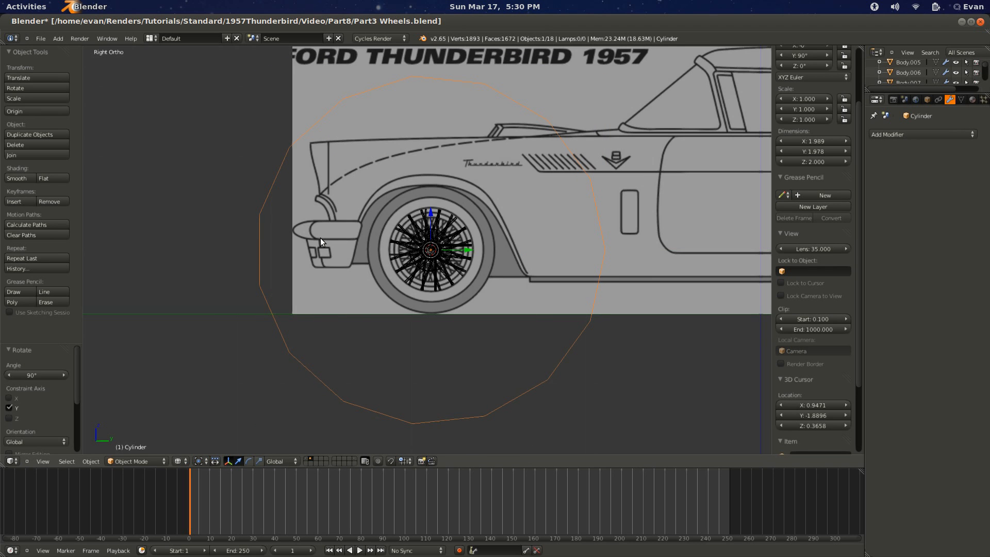
Step: Scale the cylinder down to just enclose the spokes and narrow its mesh along X by about 0.619
{"action": "key", "text": "KP_7"}
{"action": "key", "text": "s"}
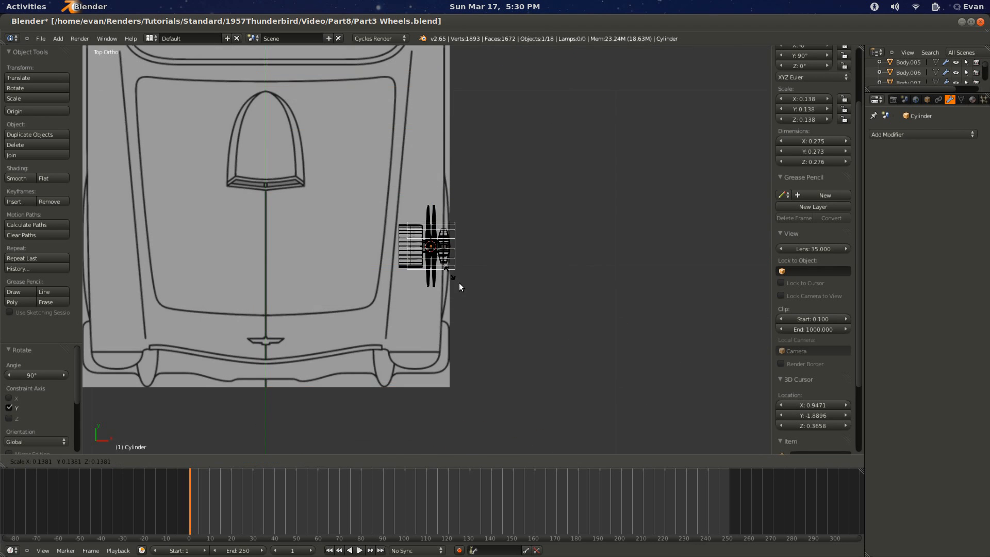
{"action": "left_click", "coordinate": [466, 293]}
{"action": "middle_click_drag", "start_coordinate": [466, 293], "coordinate": [526, 375]}
{"action": "key", "text": "Tab"}
{"action": "key", "text": "s"}
{"action": "key", "text": "y"}
{"action": "key", "text": "x"}
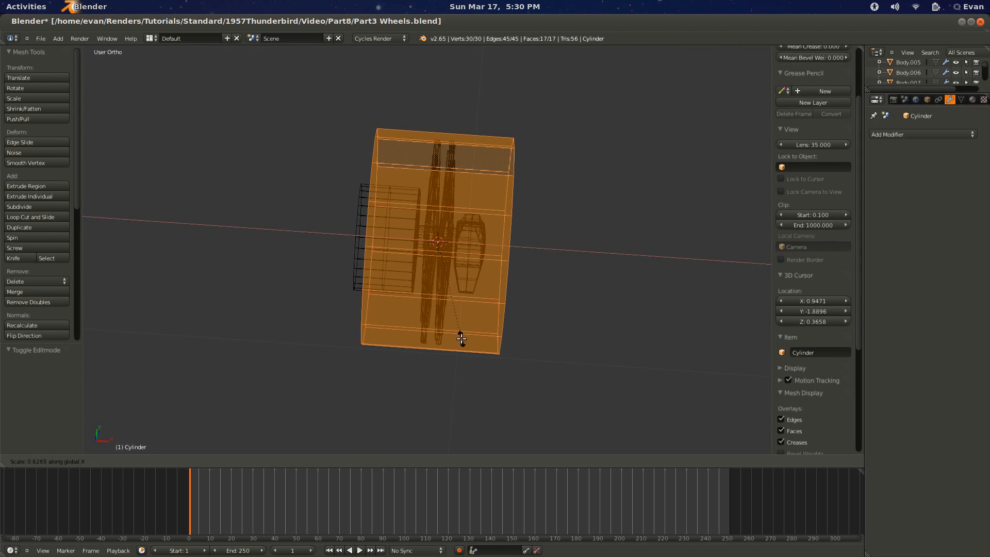
{"action": "left_click", "coordinate": [460, 338]}
Step: Cut three edge loops around the cylinder: one on each side of the spokes and one closer to its outer end
{"action": "key", "text": "KP_7"}
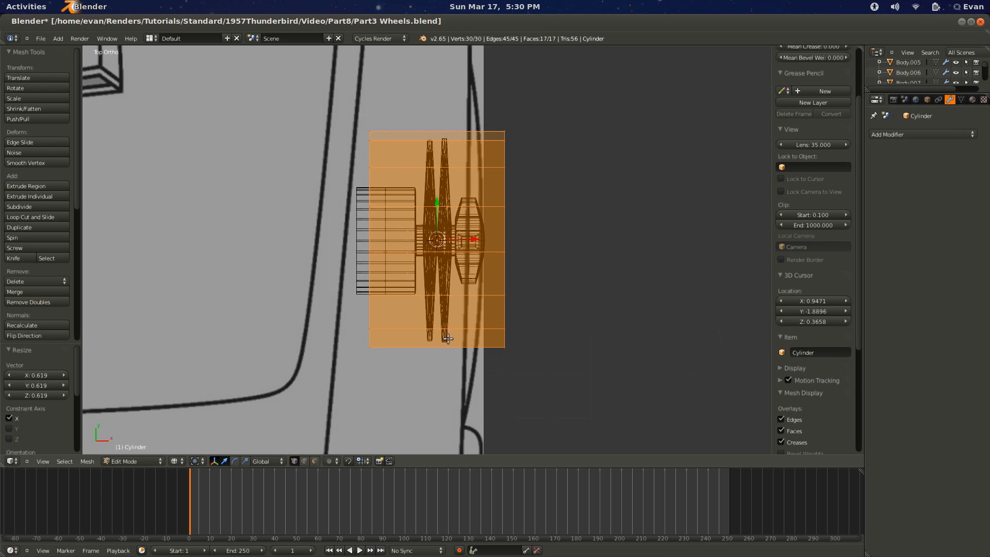
{"action": "scroll", "coordinate": [429, 351], "scroll_direction": "up", "scroll_amount": 2}
{"action": "key", "text": "ctrl+r"}
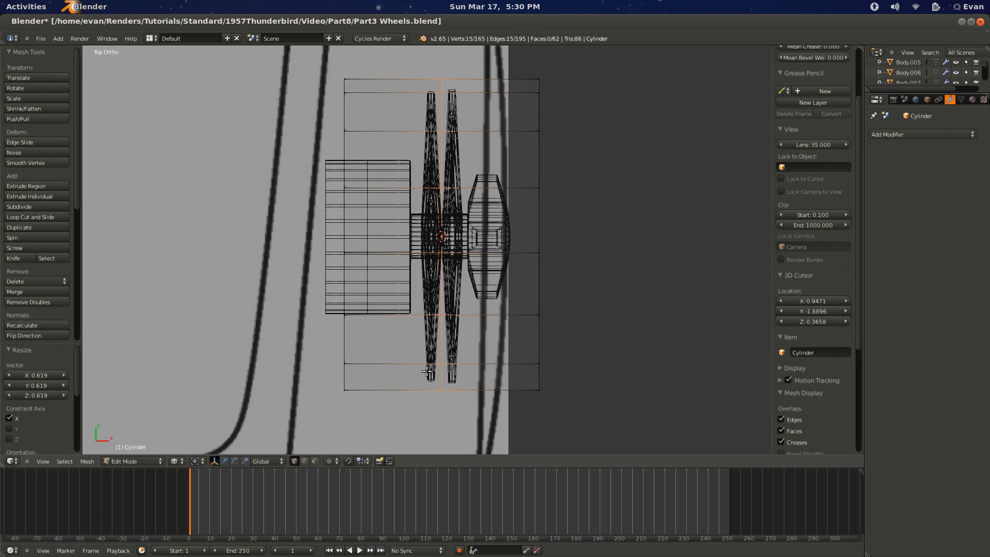
{"action": "left_click", "coordinate": [428, 364]}
{"action": "left_click", "coordinate": [408, 370]}
{"action": "key", "text": "ctrl+r"}
{"action": "left_click", "coordinate": [476, 369]}
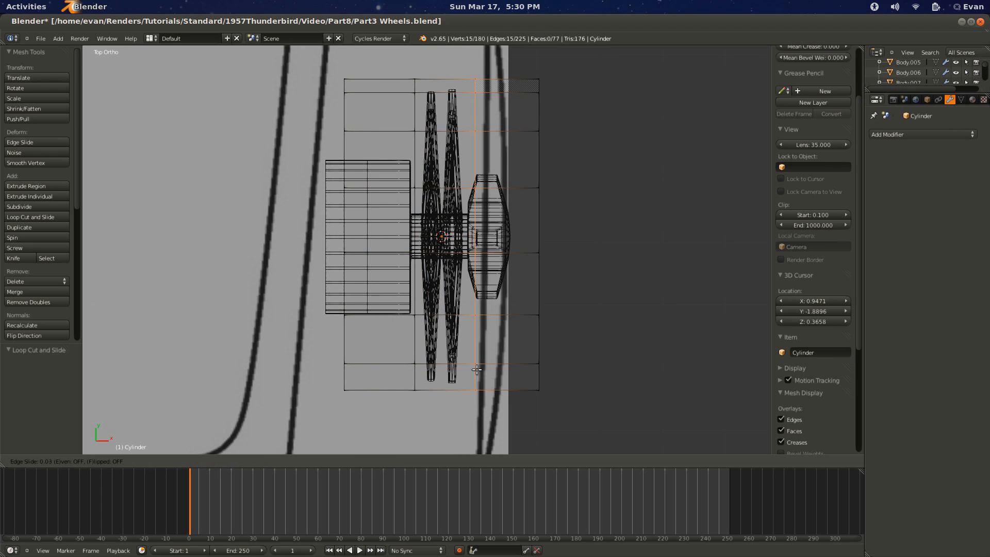
{"action": "left_click", "coordinate": [470, 375]}
{"action": "key", "text": "ctrl+r"}
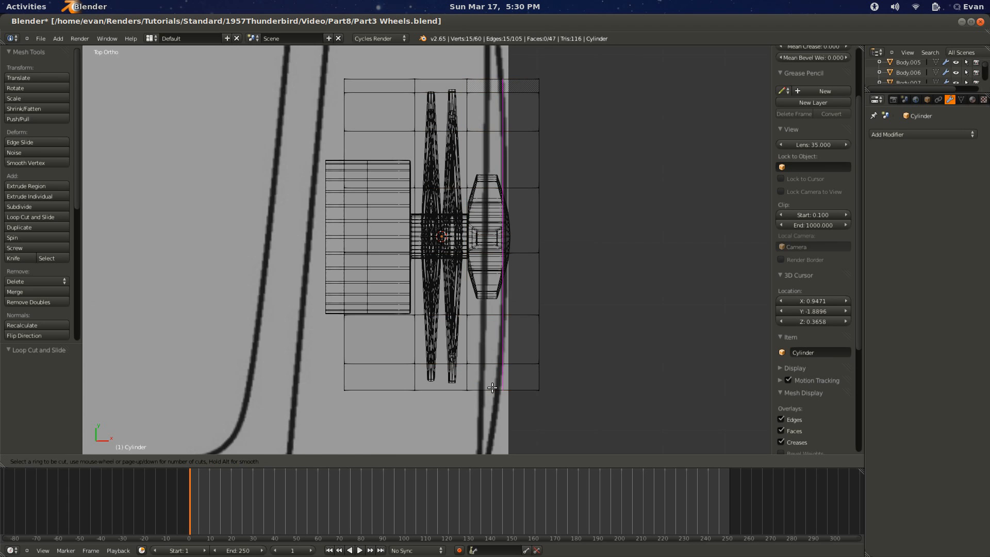
{"action": "left_click", "coordinate": [492, 386]}
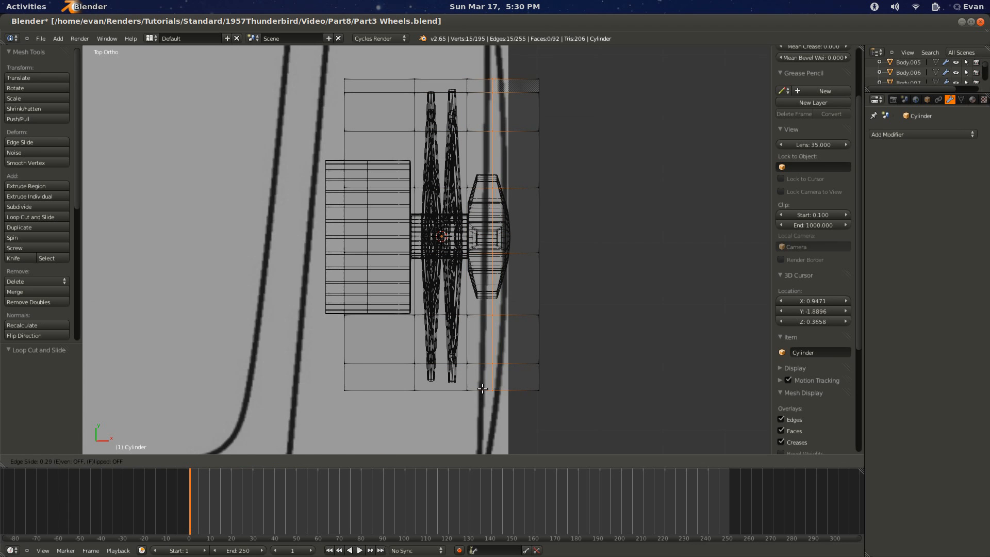
{"action": "left_click", "coordinate": [483, 390]}
Step: Delete the two end-cap faces of the cylinder and save the file
{"action": "key", "text": "Tab"}
{"action": "middle_click_drag", "start_coordinate": [484, 390], "coordinate": [382, 293]}
{"action": "key", "text": "z"}
{"action": "key", "text": "Tab"}
{"action": "key", "text": "ctrl+Tab"}
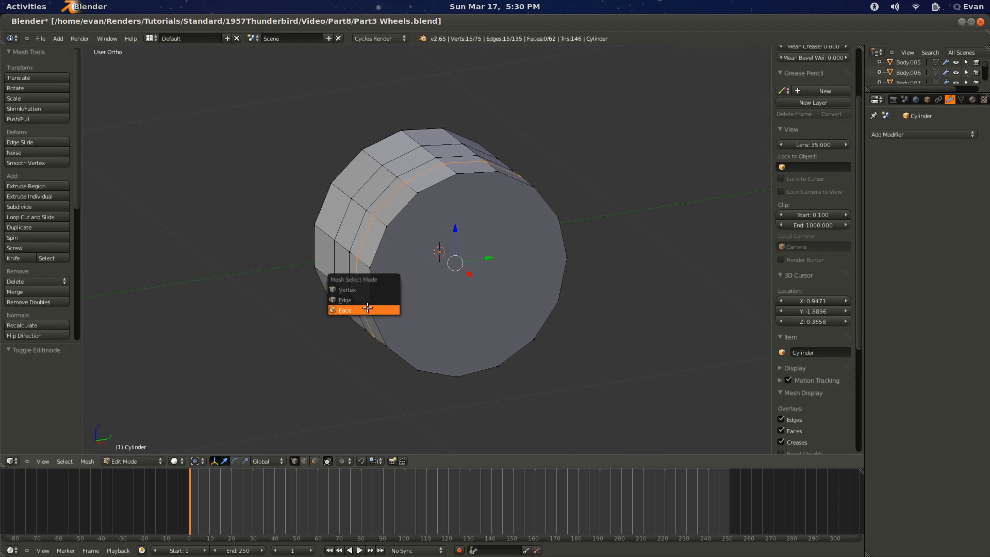
{"action": "left_click", "coordinate": [367, 308]}
{"action": "middle_click_drag", "start_coordinate": [455, 299], "coordinate": [408, 262]}
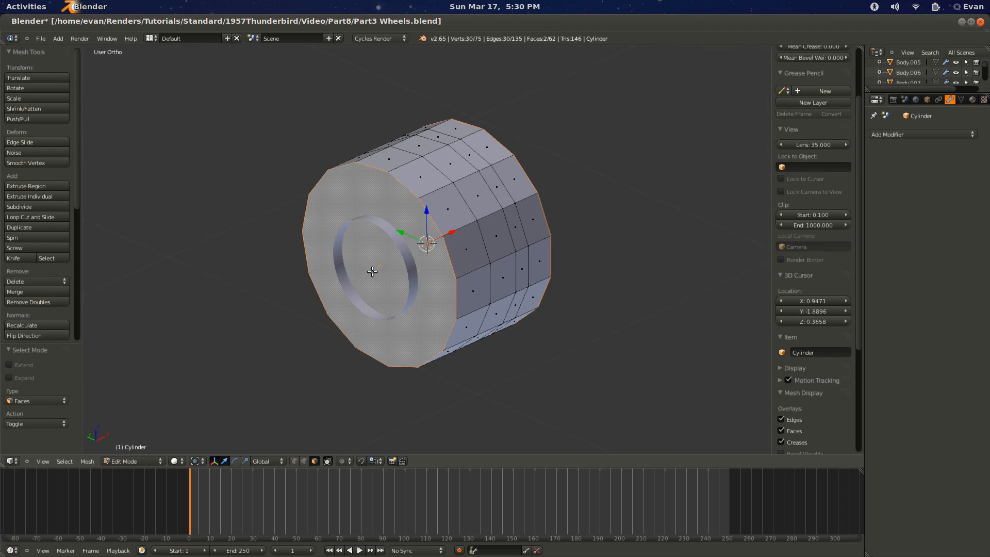
{"action": "key", "text": "x"}
{"action": "left_click", "coordinate": [364, 294]}
{"action": "middle_click_drag", "start_coordinate": [468, 328], "coordinate": [353, 319]}
{"action": "key", "text": "ctrl+s"}
{"action": "left_click", "coordinate": [351, 318]}
Step: Extrude the two middle face loops in place and scale them inward to about 0.913
{"action": "scroll", "coordinate": [316, 308], "scroll_direction": "up", "scroll_amount": 2}
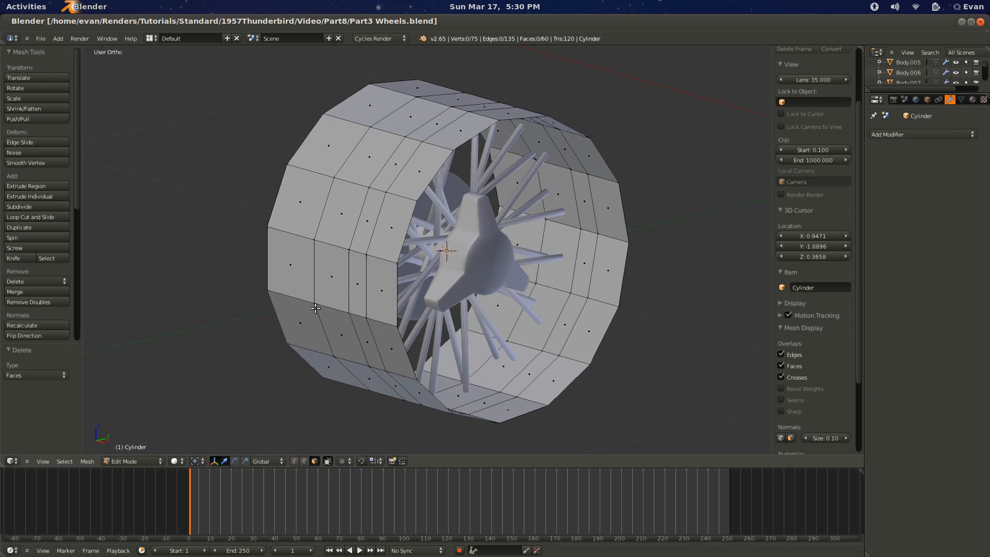
{"action": "key", "text": "KP_1"}
{"action": "key", "text": "KP_3"}
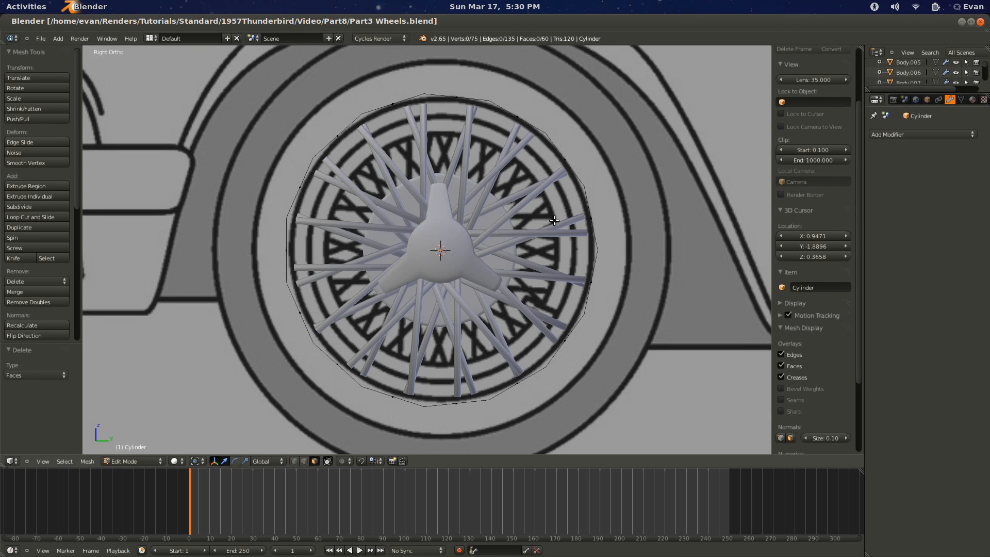
{"action": "middle_click_drag", "start_coordinate": [356, 202], "coordinate": [443, 235]}
{"action": "right_click", "coordinate": [443, 203]}
{"action": "key", "text": "a"}
{"action": "right_click", "coordinate": [440, 225], "text": "alt"}
{"action": "right_click", "coordinate": [419, 224], "text": "alt+shift"}
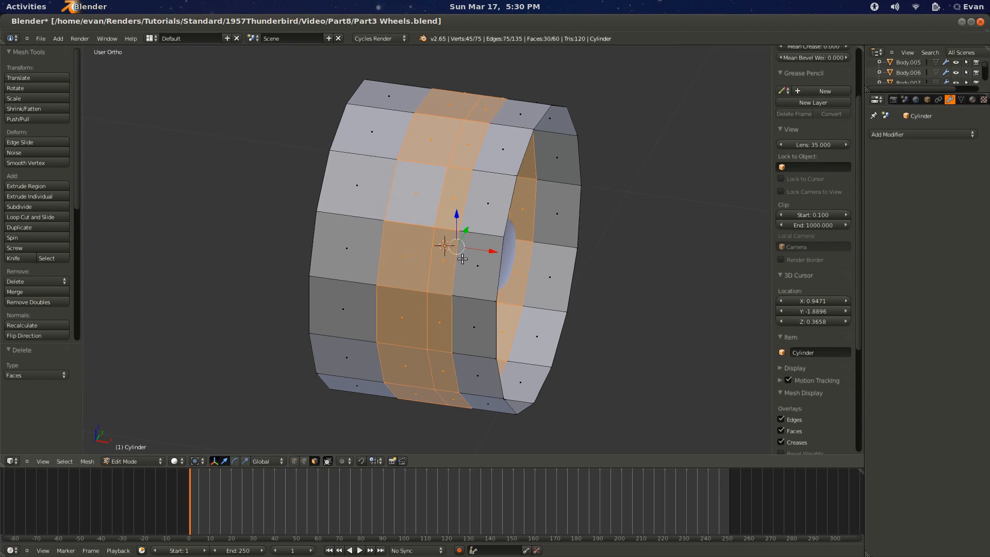
{"action": "key", "text": "e"}
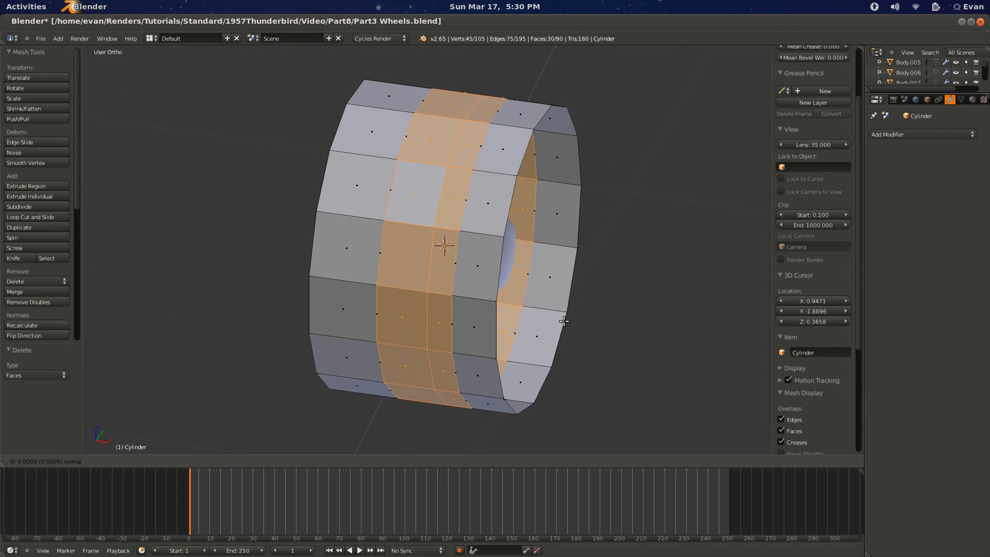
{"action": "right_click", "coordinate": [563, 320]}
{"action": "key", "text": "s"}
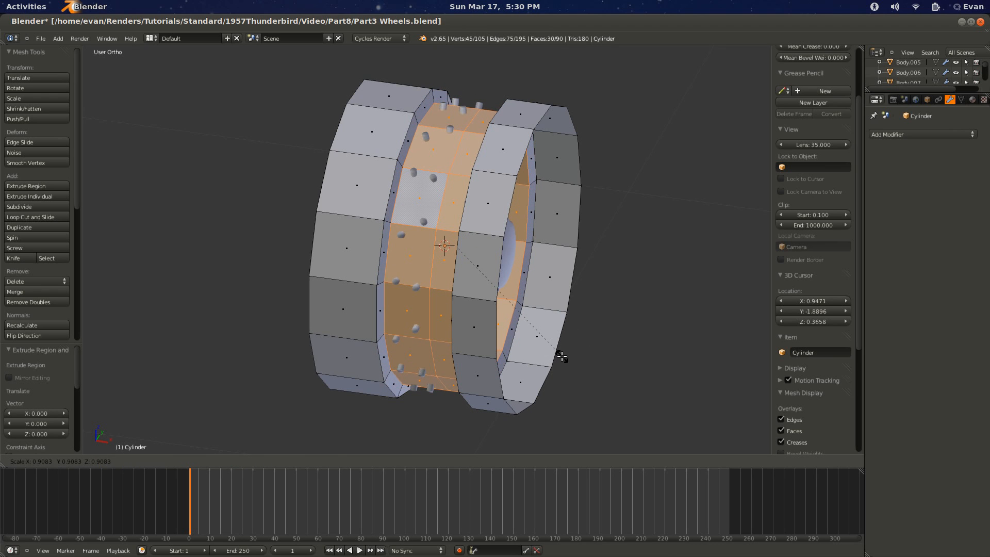
{"action": "left_click", "coordinate": [562, 356]}
Step: Extrude only the face loop lying over the spoke ends in place and scale it slightly further inward
{"action": "middle_click_drag", "start_coordinate": [562, 356], "coordinate": [507, 262]}
{"action": "key", "text": "a"}
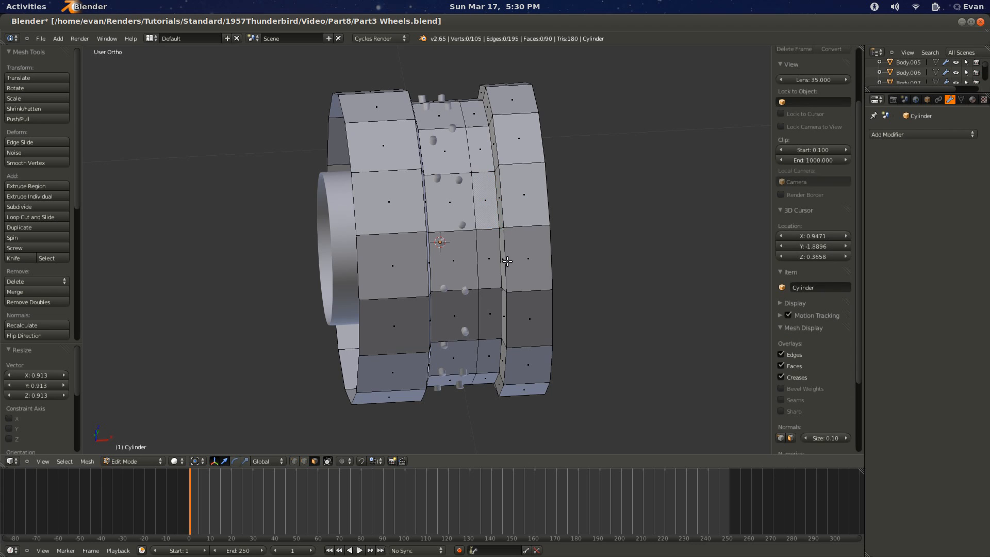
{"action": "right_click", "coordinate": [488, 234], "text": "alt"}
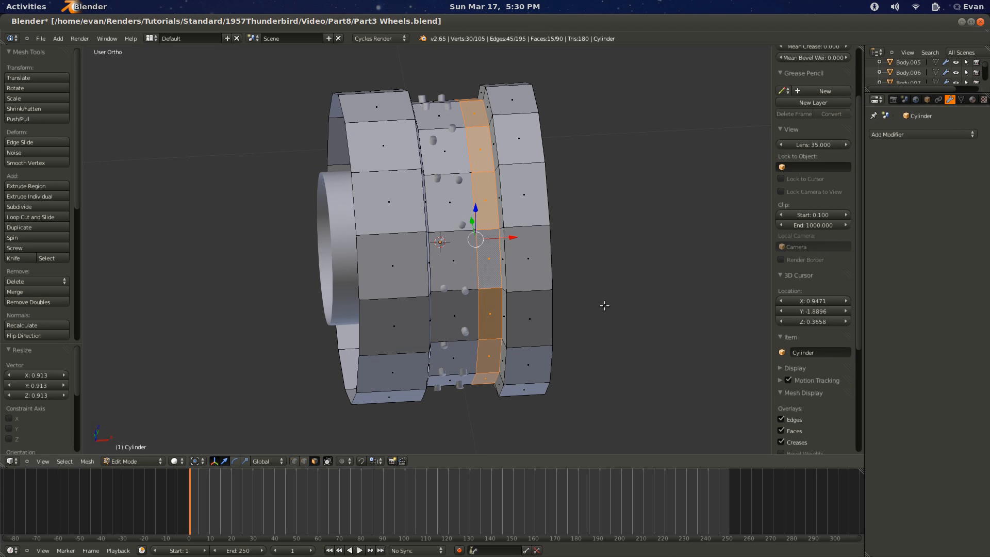
{"action": "middle_click_drag", "start_coordinate": [604, 305], "coordinate": [572, 322]}
{"action": "key", "text": "e"}
{"action": "key", "text": "Escape"}
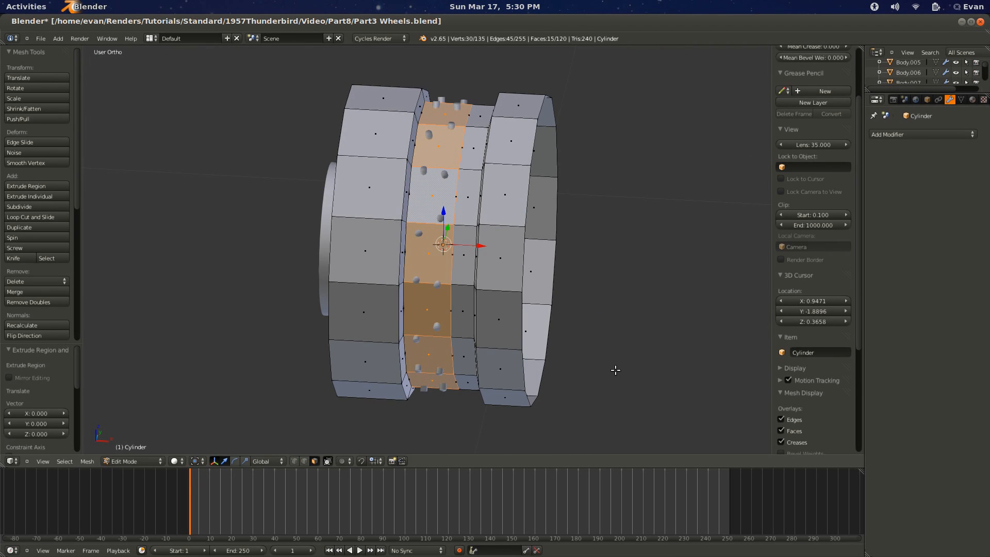
{"action": "key", "text": "s"}
{"action": "left_click", "coordinate": [591, 363]}
Step: Switch to vertex selection and select the open edge loops at both ends of the rim
{"action": "key", "text": "Tab"}
{"action": "middle_click_drag", "start_coordinate": [548, 343], "coordinate": [445, 316]}
{"action": "scroll", "coordinate": [479, 350], "scroll_direction": "up", "scroll_amount": 2}
{"action": "key", "text": "Tab"}
{"action": "key", "text": "ctrl+Tab"}
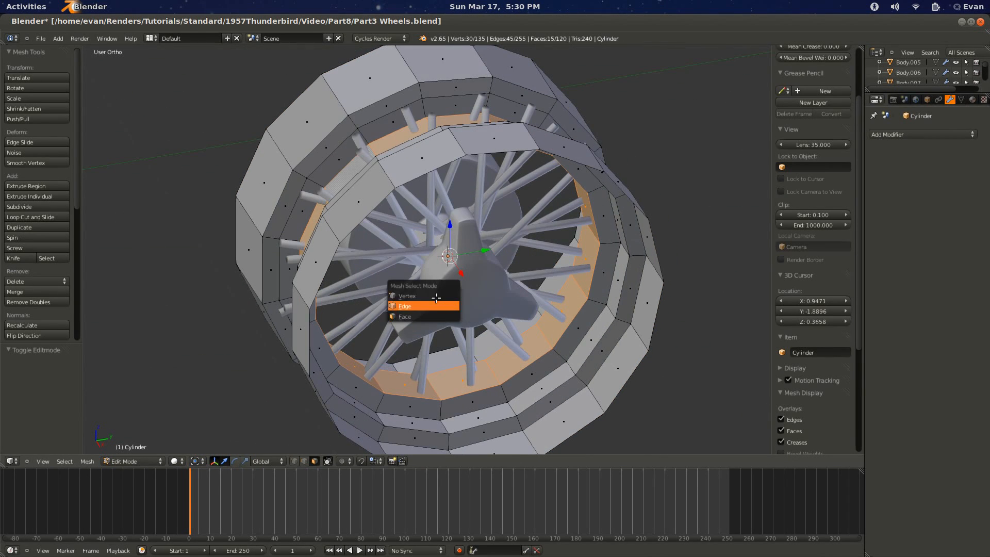
{"action": "left_click", "coordinate": [444, 296]}
{"action": "right_click", "coordinate": [461, 156]}
{"action": "right_click", "coordinate": [462, 155], "text": "alt"}
{"action": "key", "text": "KP_1"}
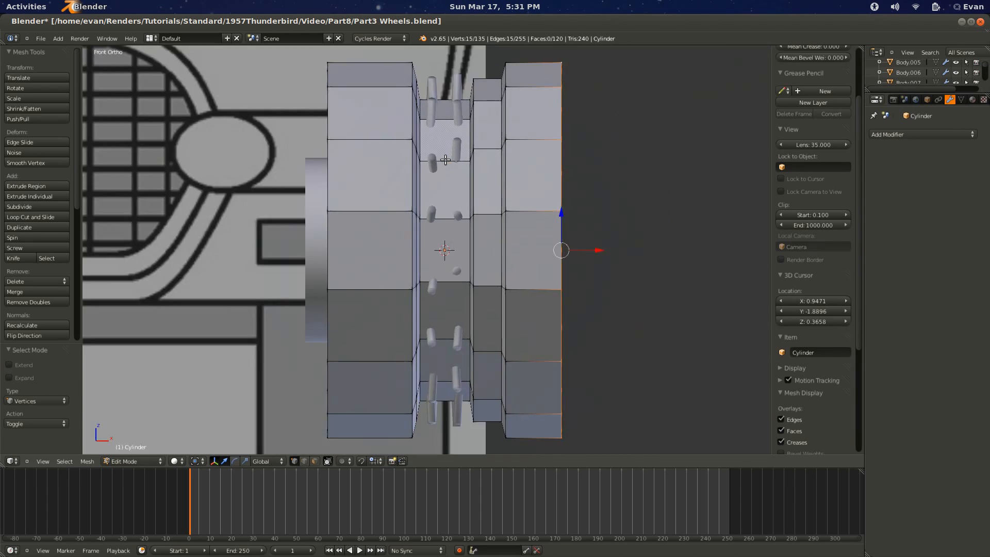
{"action": "key", "text": "KP_3"}
{"action": "scroll", "coordinate": [412, 180], "scroll_direction": "down", "scroll_amount": 5}
{"action": "scroll", "coordinate": [474, 197], "scroll_direction": "up", "scroll_amount": 4}
{"action": "key", "text": "z"}
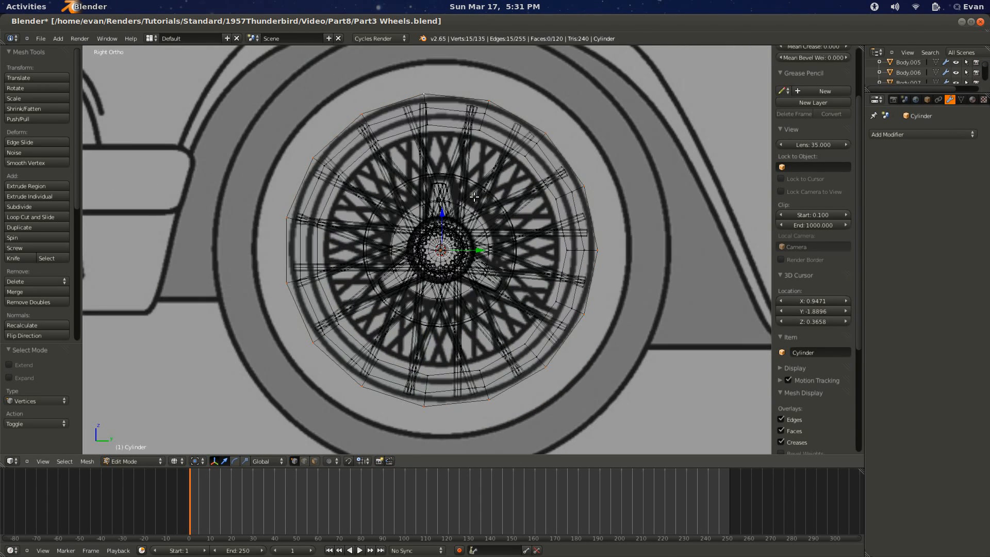
{"action": "middle_click_drag", "start_coordinate": [551, 200], "coordinate": [466, 232]}
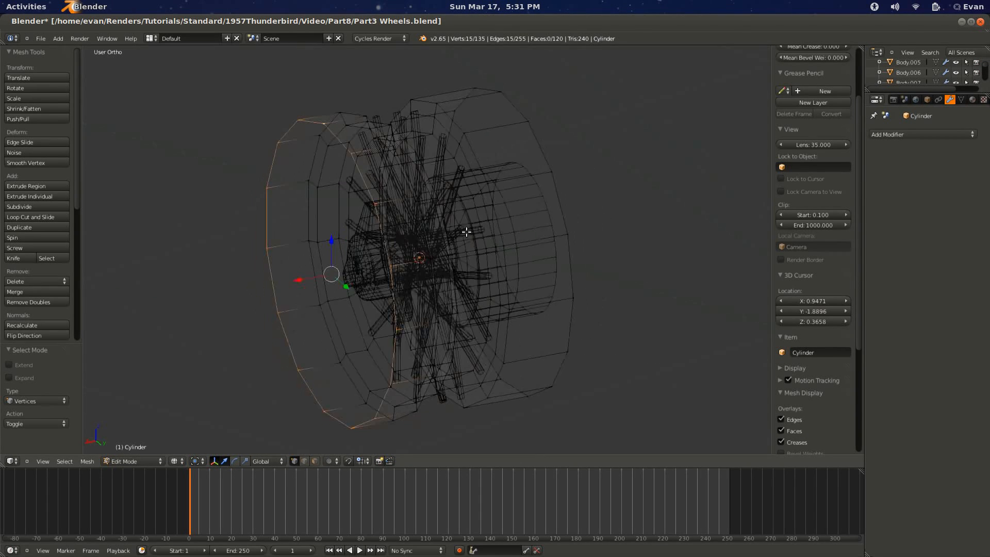
{"action": "right_click", "coordinate": [532, 145], "text": "alt+shift"}
{"action": "key", "text": "KP_1"}
{"action": "key", "text": "KP_3"}
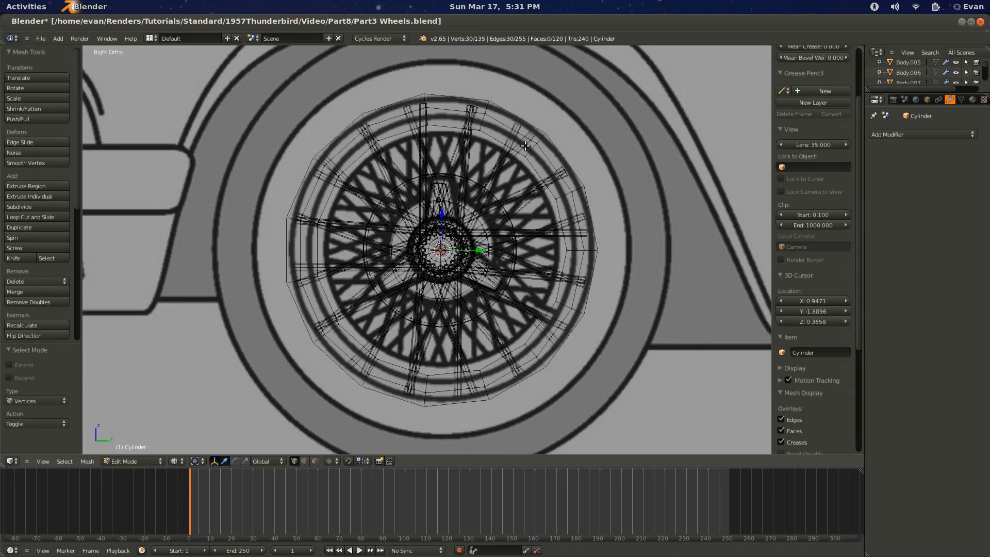
Step: Extrude both end loops and scale them outward by about 1.218 in Y and Z to match the blueprint's next circle
{"action": "key", "text": "e"}
{"action": "left_click", "coordinate": [622, 244]}
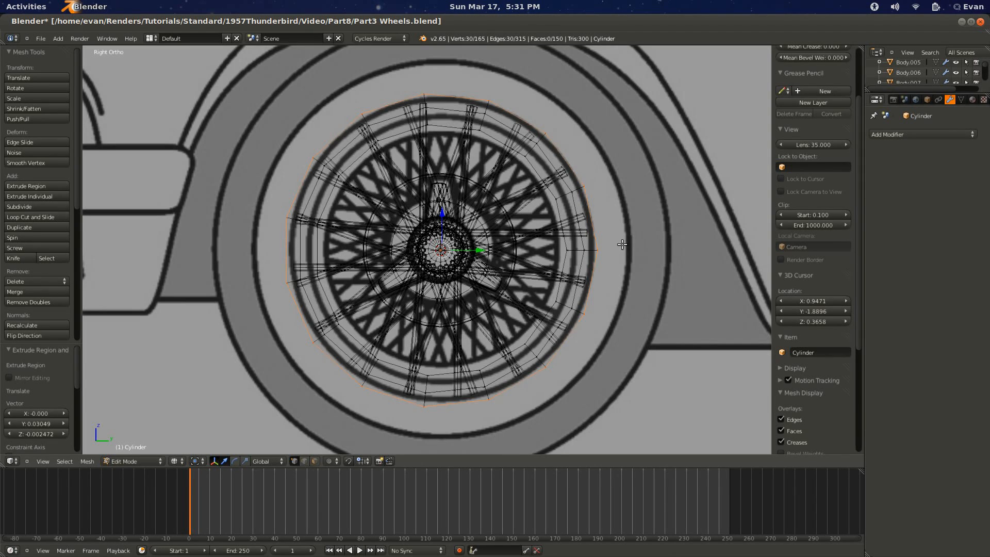
{"action": "middle_click_drag", "start_coordinate": [622, 245], "coordinate": [488, 282]}
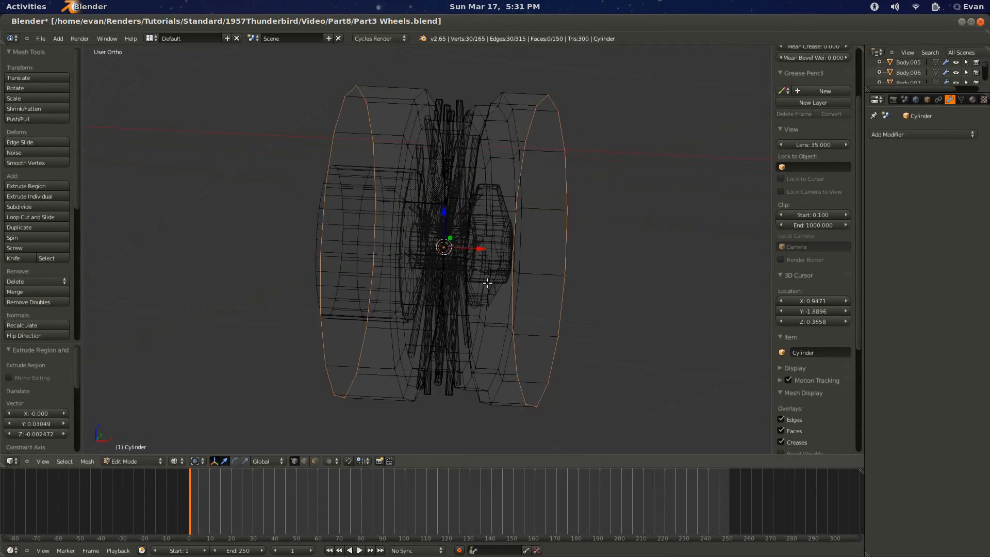
{"action": "key", "text": "KP_3"}
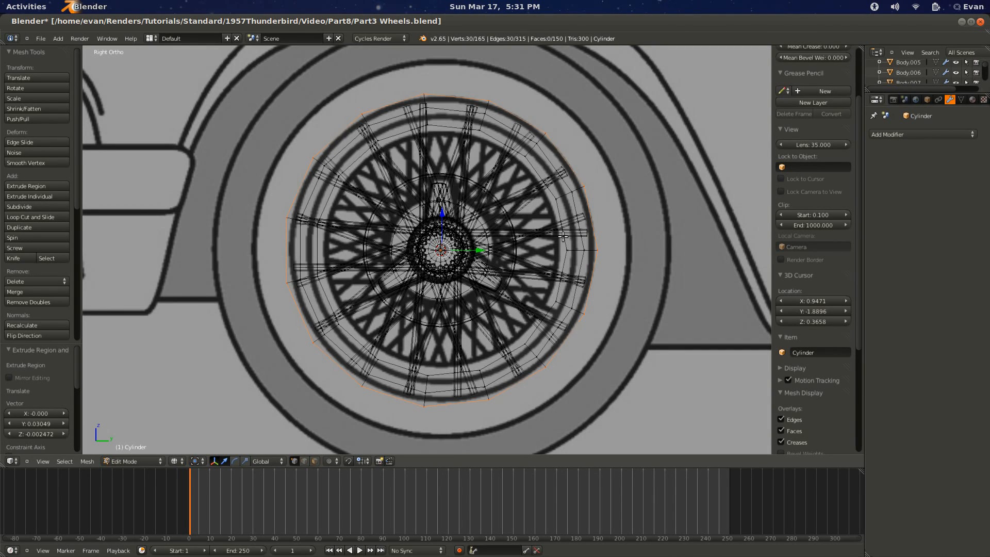
{"action": "key", "text": "s"}
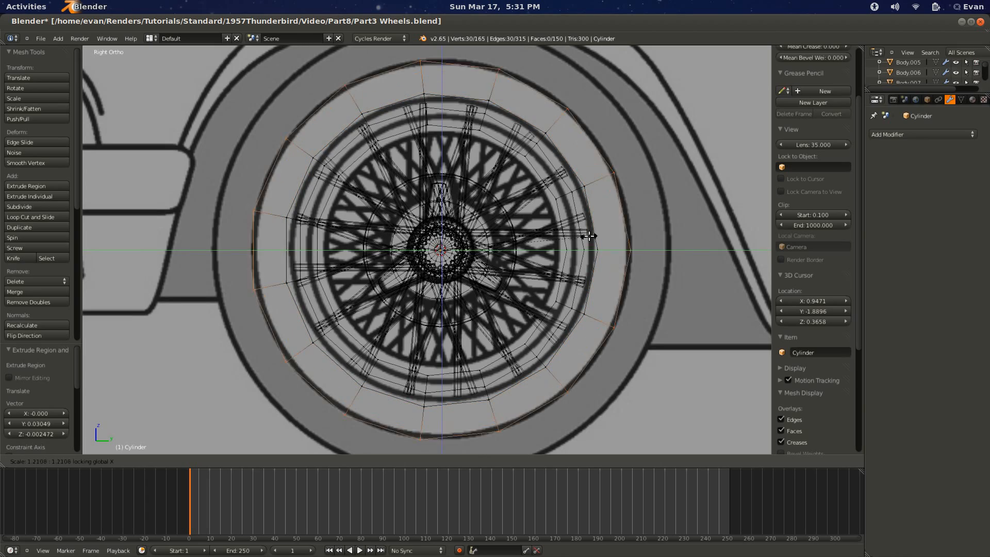
{"action": "left_click", "coordinate": [591, 238]}
{"action": "middle_click_drag", "start_coordinate": [547, 243], "coordinate": [451, 214]}
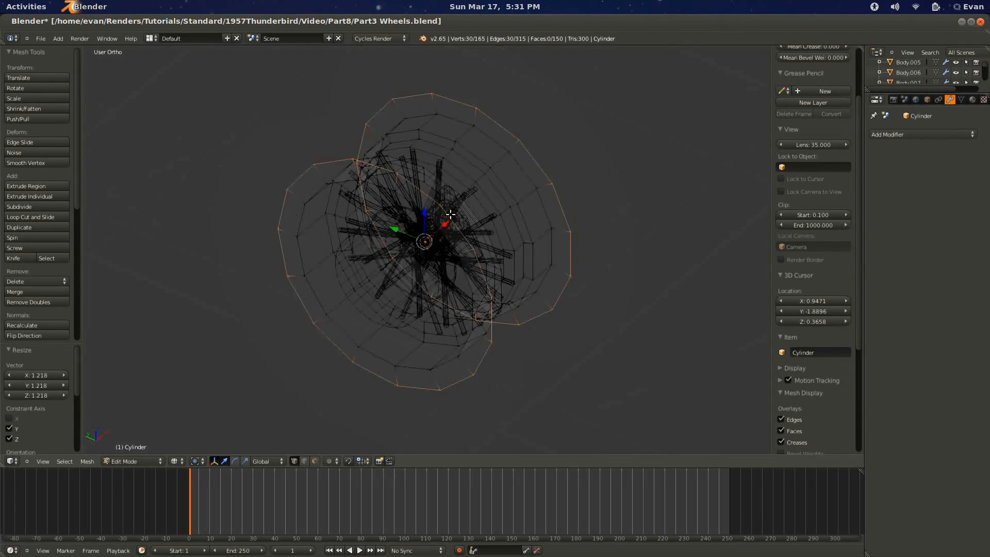
Step: Extrude both outer loops again in place and scale them along X to 0.7 to form the rim lips
{"action": "middle_click_drag", "start_coordinate": [492, 261], "coordinate": [476, 265]}
{"action": "key", "text": "e"}
{"action": "right_click", "coordinate": [479, 266]}
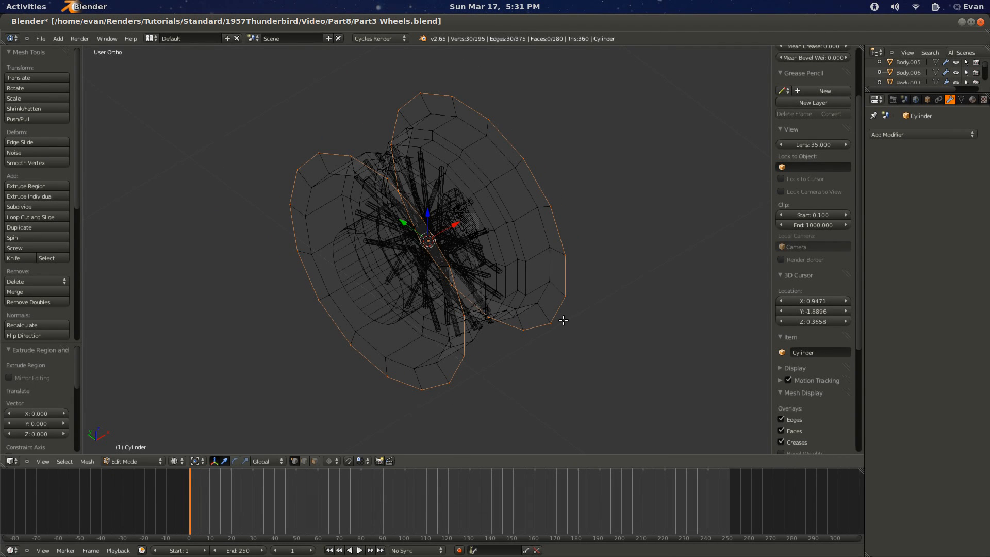
{"action": "key", "text": "s"}
{"action": "key", "text": "x"}
{"action": "left_click", "coordinate": [522, 294]}
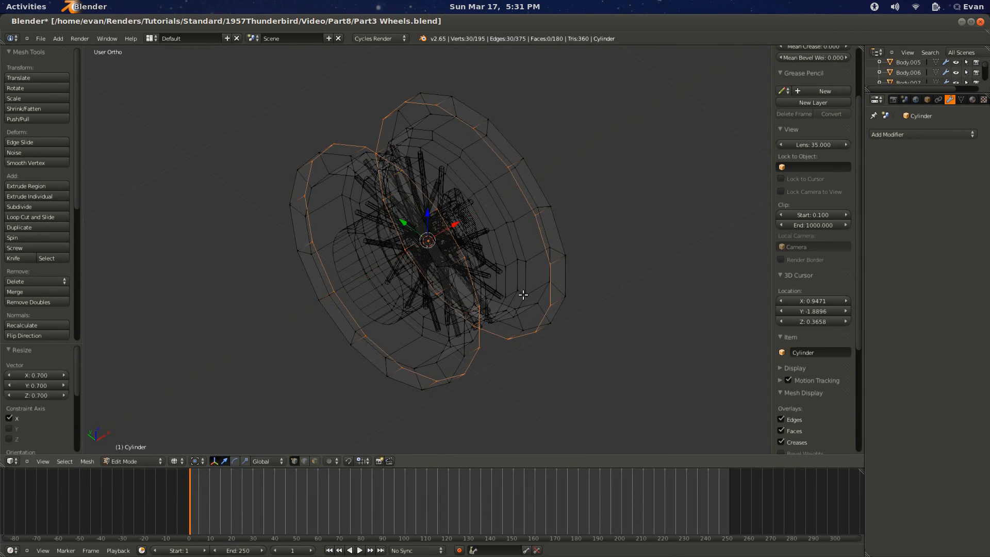
Step: Leave mesh editing, return to solid shading and add a level 1 subdivision surface to the rim
{"action": "key", "text": "Tab"}
{"action": "key", "text": "z"}
{"action": "mouse_move", "coordinate": [523, 294]}
{"action": "middle_mouse_down"}
{"action": "mouse_move", "coordinate": [397, 228]}
{"action": "mouse_move", "coordinate": [420, 257]}
{"action": "mouse_move", "coordinate": [447, 256]}
{"action": "middle_mouse_up"}
{"action": "key", "text": "ctrl+1"}
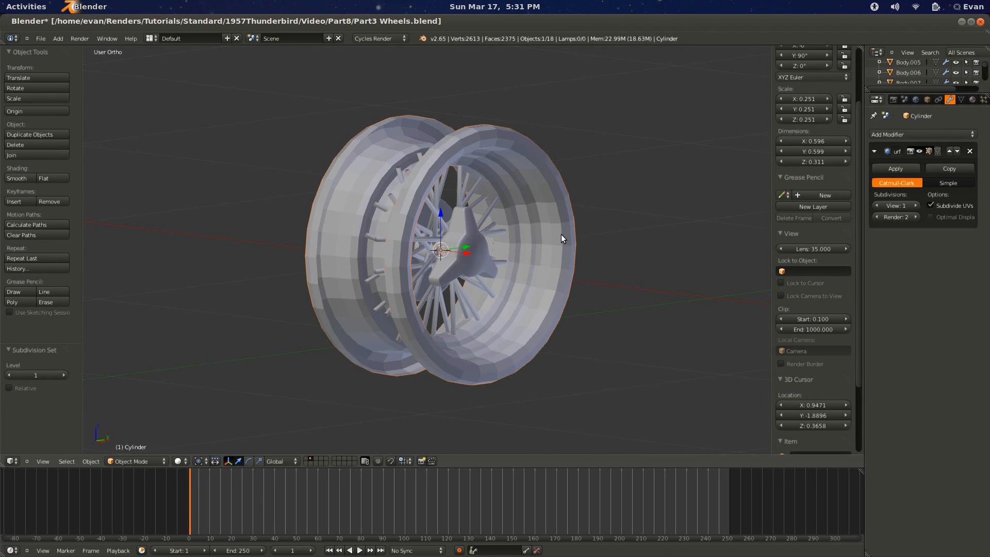
Step: Reopen the rim mesh and cut an edge loop on the spoke band, close to the innermost step wall
{"action": "middle_click_drag", "start_coordinate": [496, 282], "coordinate": [496, 231], "text": "shift"}
{"action": "scroll", "coordinate": [428, 215], "scroll_direction": "up", "scroll_amount": 2}
{"action": "key", "text": "Tab"}
{"action": "middle_click_drag", "start_coordinate": [533, 287], "coordinate": [533, 294]}
{"action": "middle_click_drag", "start_coordinate": [533, 294], "coordinate": [434, 325], "text": "shift"}
{"action": "scroll", "coordinate": [433, 325], "scroll_direction": "up", "scroll_amount": 5}
{"action": "key", "text": "ctrl+r"}
{"action": "middle_click_drag", "start_coordinate": [360, 314], "coordinate": [309, 343]}
{"action": "left_click", "coordinate": [282, 310]}
{"action": "left_click", "coordinate": [320, 340]}
Step: Cut two edge loops on the innermost step wall, one near each of its edges
{"action": "key", "text": "ctrl+r"}
{"action": "left_click", "coordinate": [318, 350]}
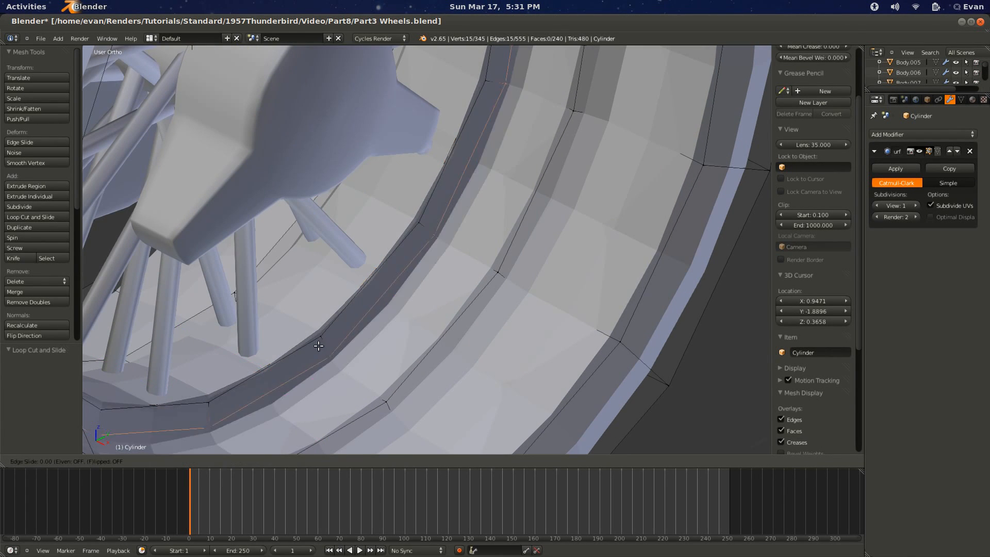
{"action": "left_click", "coordinate": [315, 333]}
{"action": "key", "text": "ctrl+r"}
{"action": "left_click", "coordinate": [325, 344]}
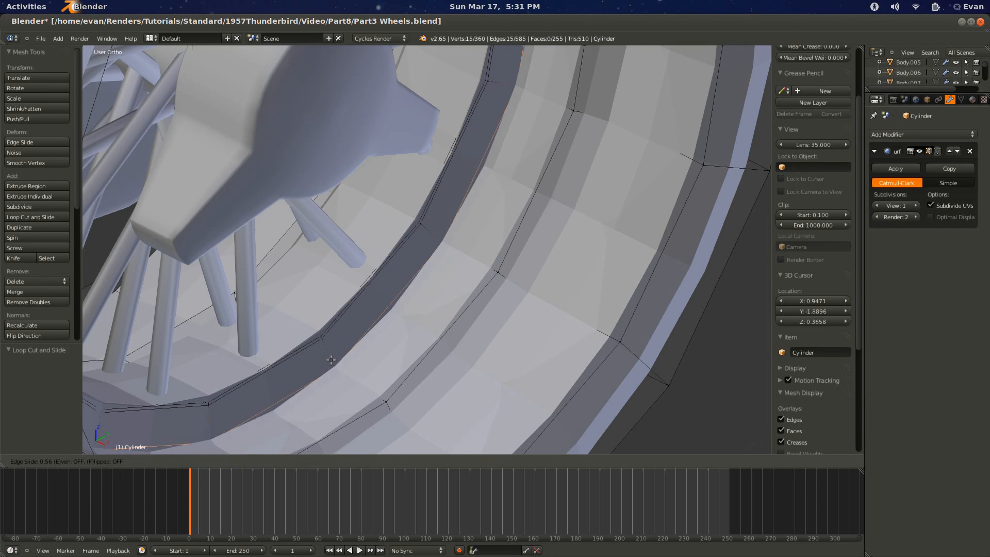
{"action": "left_click", "coordinate": [331, 359]}
Step: Cut two edge loops around the rim strip between the two step walls, one toward each edge
{"action": "key", "text": "ctrl+r"}
{"action": "left_click", "coordinate": [361, 381]}
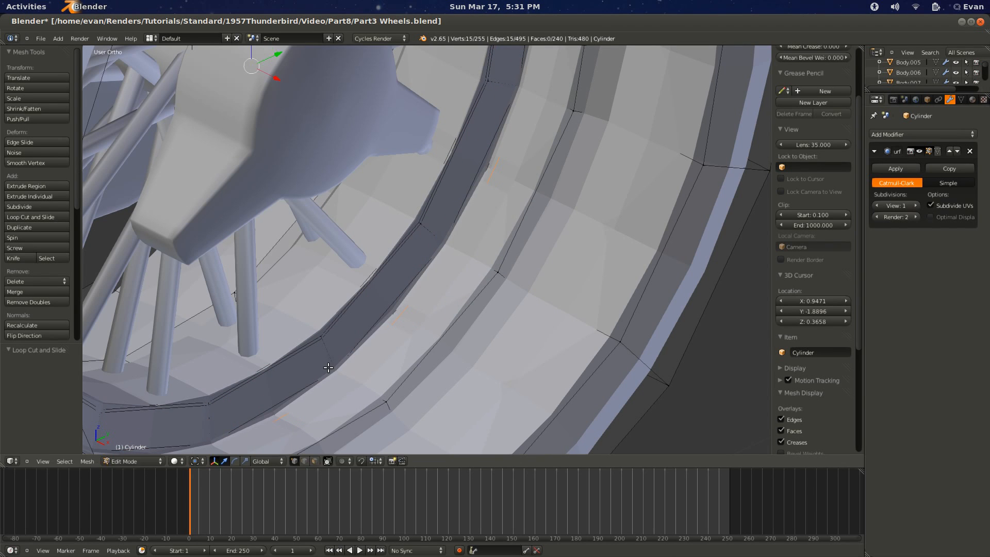
{"action": "left_click", "coordinate": [364, 385]}
{"action": "key", "text": "ctrl+z"}
{"action": "scroll", "coordinate": [381, 330], "scroll_direction": "down", "scroll_amount": 7, "text": "shift"}
{"action": "key", "text": "ctrl+r"}
{"action": "left_click", "coordinate": [360, 301]}
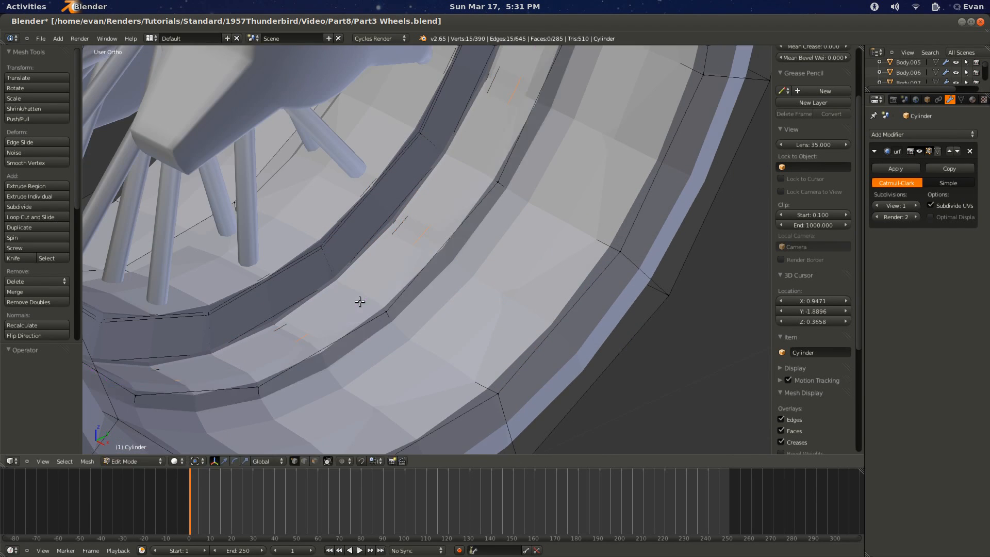
Step: Cut two edge loops on the second step wall, one near each of its edges
{"action": "key", "text": "ctrl+r"}
{"action": "left_click", "coordinate": [389, 331]}
{"action": "left_click", "coordinate": [394, 326]}
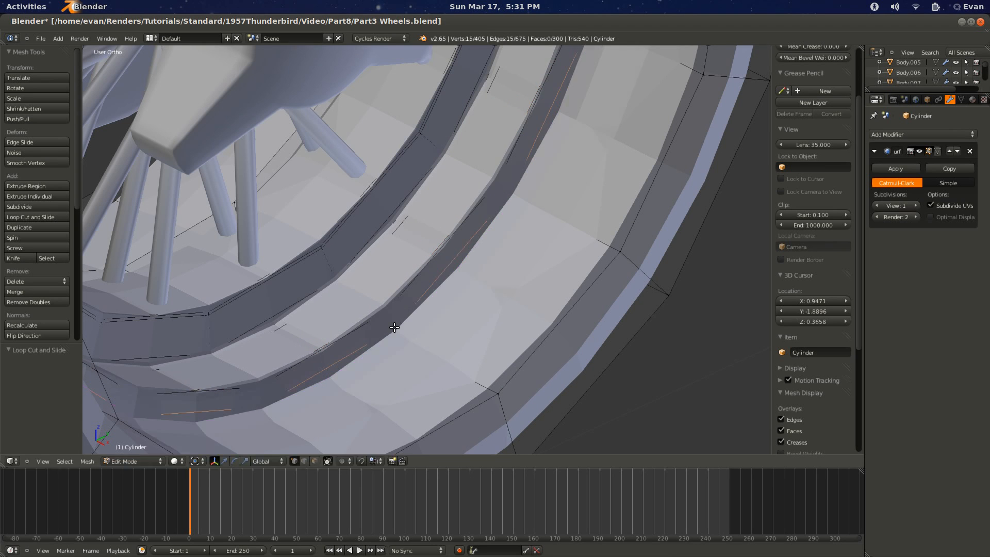
{"action": "key", "text": "ctrl+r"}
{"action": "left_click", "coordinate": [396, 330]}
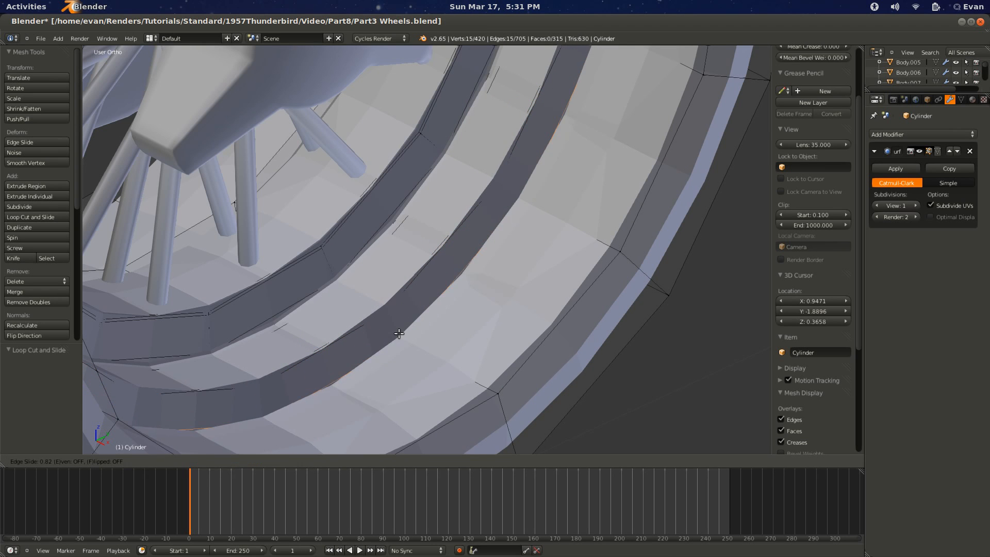
{"action": "left_click", "coordinate": [398, 334]}
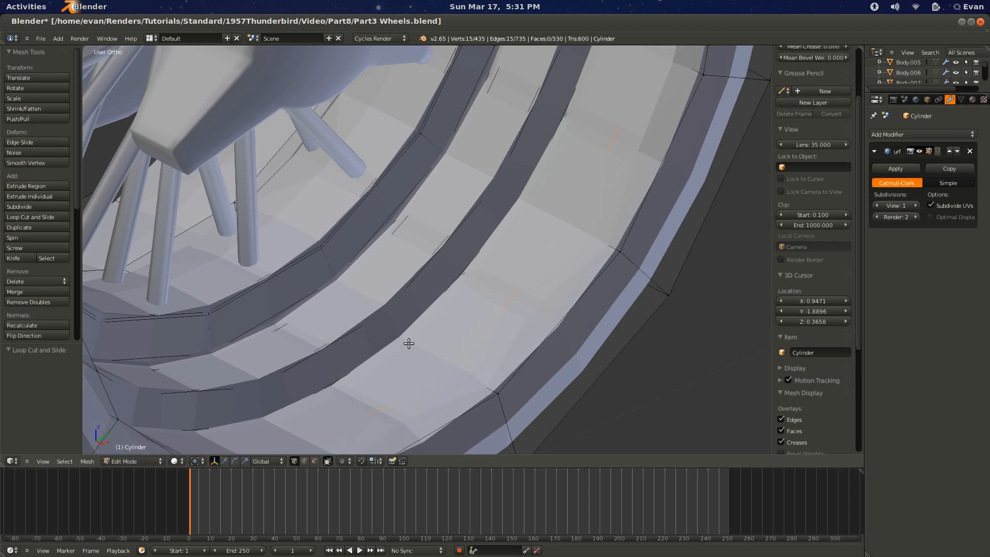
Step: Cut an edge loop around the rim's wide outer strip, close to the second step wall
{"action": "key", "text": "ctrl+r"}
{"action": "left_click", "coordinate": [409, 342]}
{"action": "left_click", "coordinate": [394, 335]}
{"action": "key", "text": "ctrl+r"}
{"action": "left_click", "coordinate": [407, 339]}
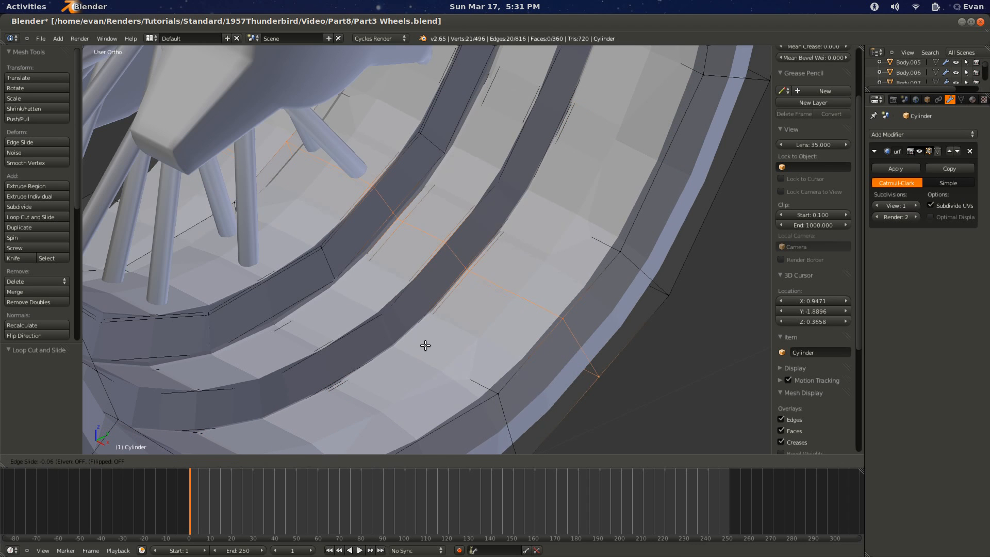
{"action": "left_click", "coordinate": [434, 345]}
{"action": "key", "text": "ctrl+z"}
Step: Cut an edge loop around the wide outer strip, close to the rim's front lip
{"action": "key", "text": "ctrl+r"}
{"action": "left_click", "coordinate": [443, 357]}
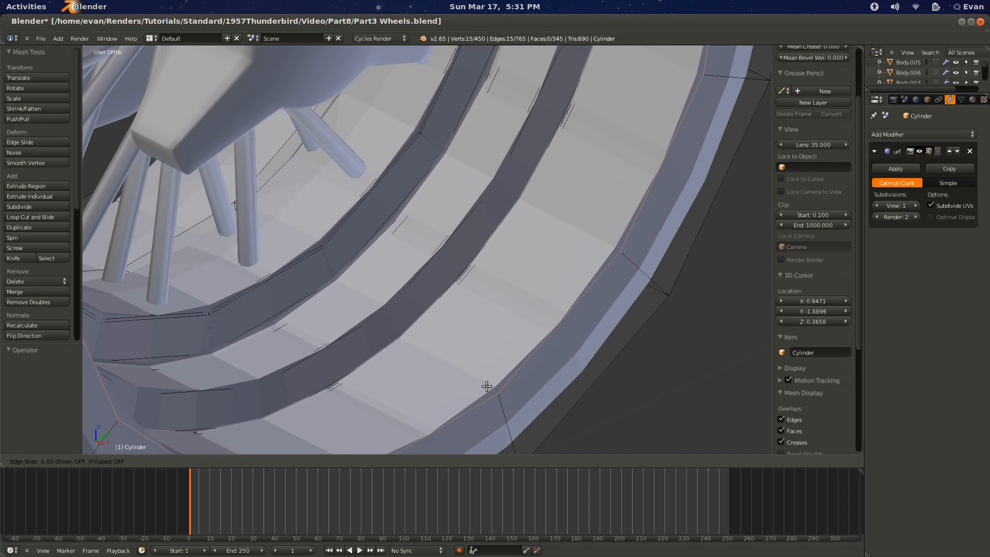
{"action": "left_click", "coordinate": [484, 386]}
Step: Cut edge loops on the rim's front lip, one near each edge of its face and one around its outer side
{"action": "scroll", "coordinate": [484, 385], "scroll_direction": "down", "scroll_amount": 2}
{"action": "middle_click_drag", "start_coordinate": [484, 385], "coordinate": [480, 377]}
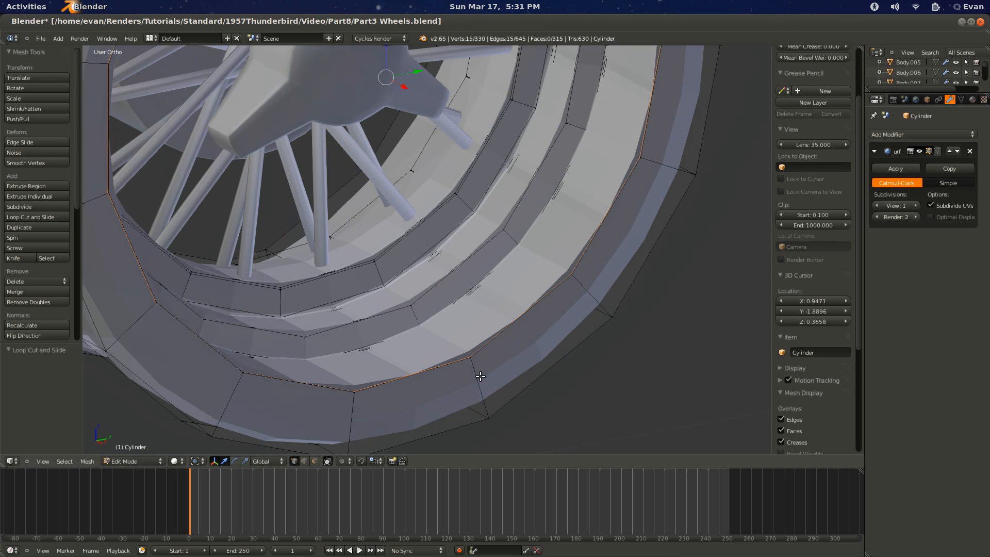
{"action": "key", "text": "ctrl+r"}
{"action": "left_click", "coordinate": [474, 386]}
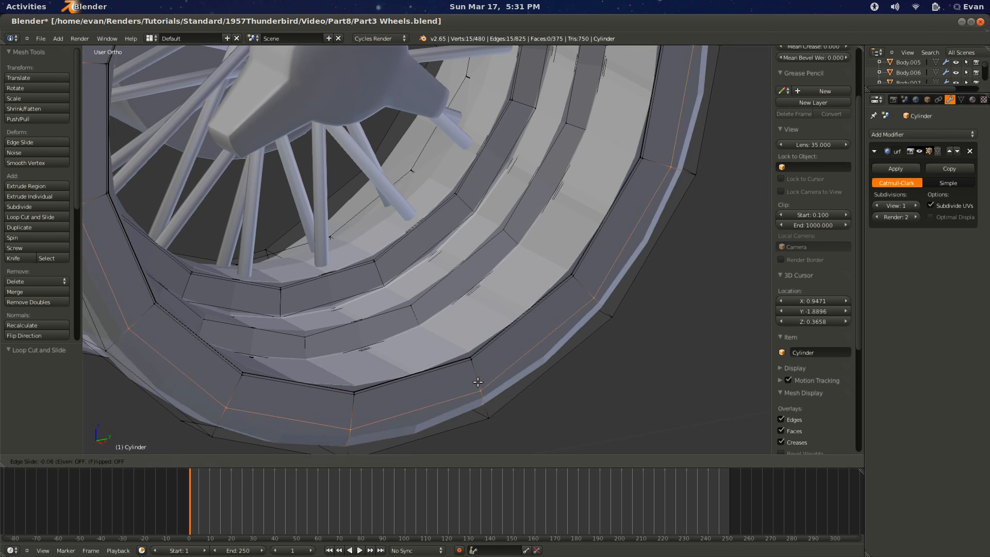
{"action": "left_click", "coordinate": [484, 402]}
{"action": "middle_click_drag", "start_coordinate": [447, 367], "coordinate": [409, 305]}
{"action": "key", "text": "ctrl+r"}
{"action": "left_click", "coordinate": [240, 325]}
Step: Check the rim outside mesh editing, then cut two edge loops on the rear band beside the spokes, one toward each edge
{"action": "key", "text": "Tab"}
{"action": "scroll", "coordinate": [261, 318], "scroll_direction": "down", "scroll_amount": 4}
{"action": "scroll", "coordinate": [409, 306], "scroll_direction": "up", "scroll_amount": 3}
{"action": "key", "text": "Tab"}
{"action": "scroll", "coordinate": [408, 307], "scroll_direction": "up", "scroll_amount": 3}
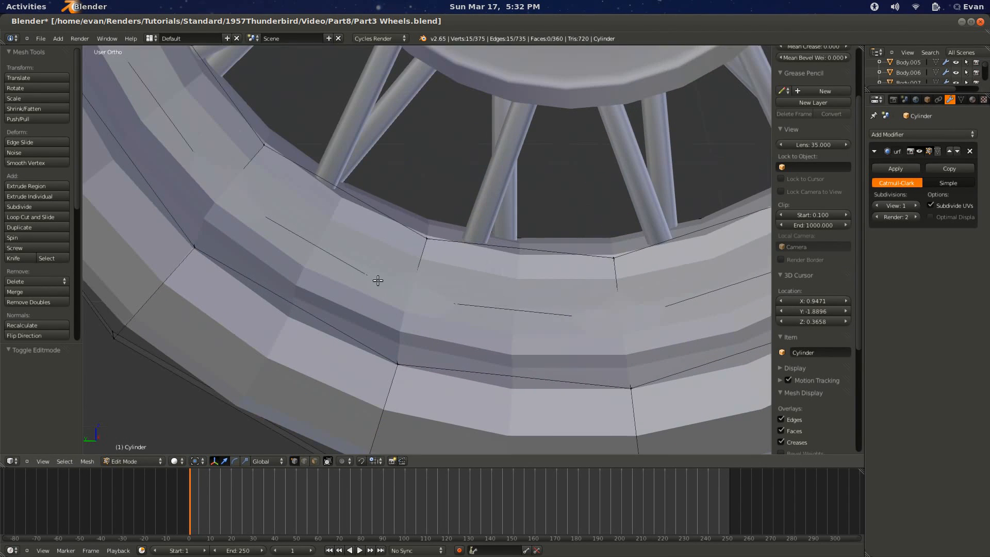
{"action": "key", "text": "ctrl+r"}
{"action": "left_click", "coordinate": [240, 166]}
{"action": "left_click", "coordinate": [264, 158]}
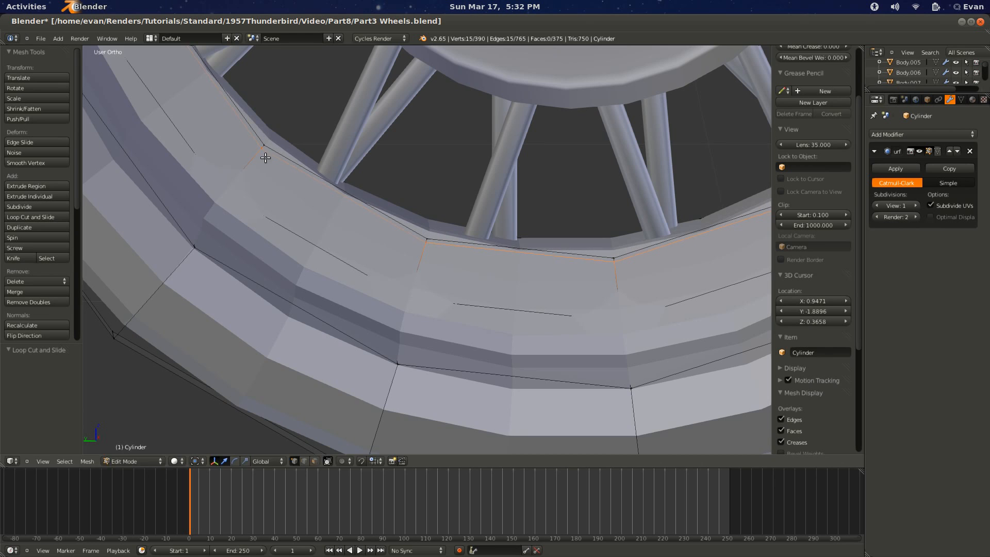
{"action": "key", "text": "ctrl+r"}
{"action": "left_click", "coordinate": [211, 207]}
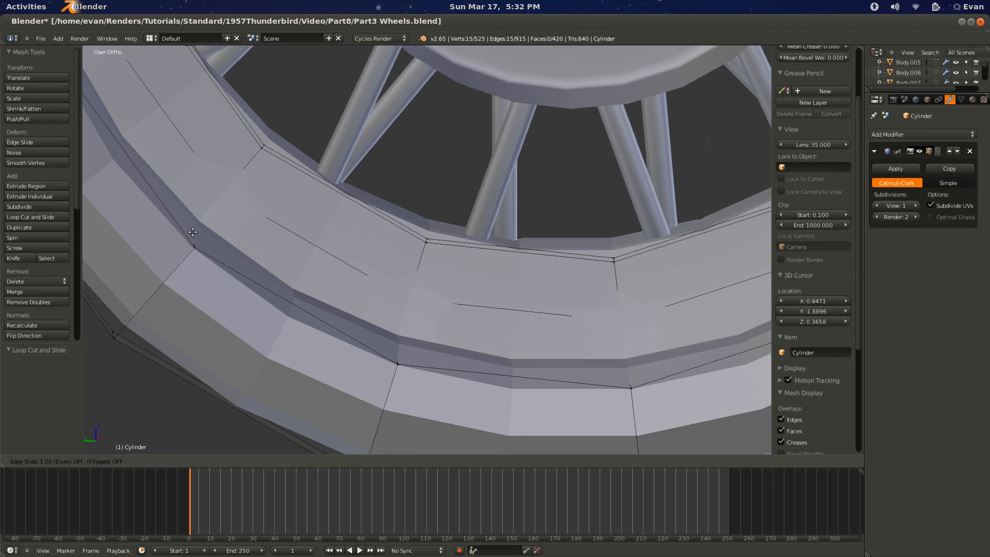
{"action": "left_click", "coordinate": [236, 233]}
Step: Cut edge loops on the rim's deep rear barrel wall, one near each of its edges
{"action": "middle_click_drag", "start_coordinate": [237, 234], "coordinate": [316, 273]}
{"action": "scroll", "coordinate": [222, 268], "scroll_direction": "down", "scroll_amount": 8}
{"action": "scroll", "coordinate": [316, 273], "scroll_direction": "up", "scroll_amount": 4}
{"action": "key", "text": "ctrl+r"}
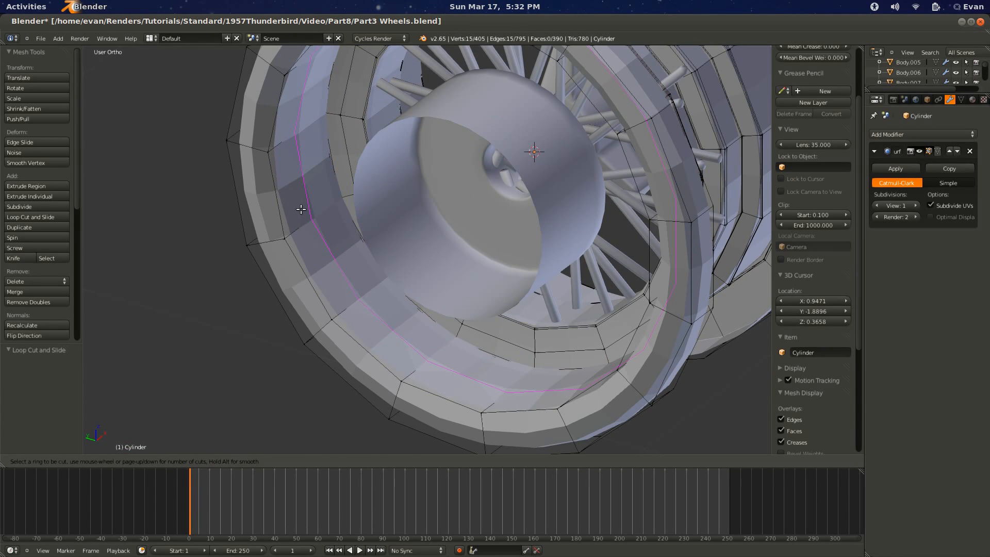
{"action": "left_click", "coordinate": [301, 209]}
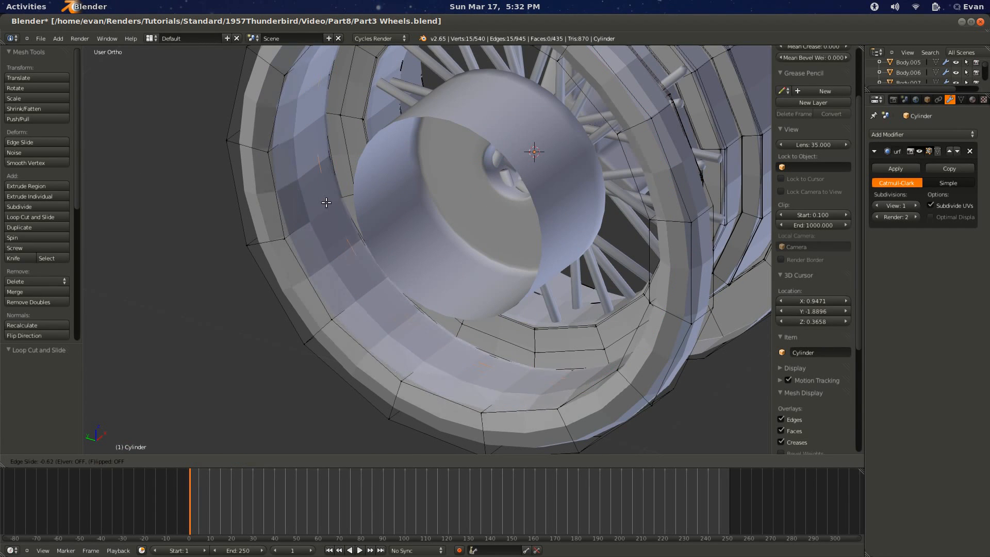
{"action": "left_click", "coordinate": [291, 223]}
Step: Cut two edge loops on the rim's rear lip face, one near the inner edge and one toward the outer edge
{"action": "key", "text": "ctrl+r"}
{"action": "left_click", "coordinate": [272, 237]}
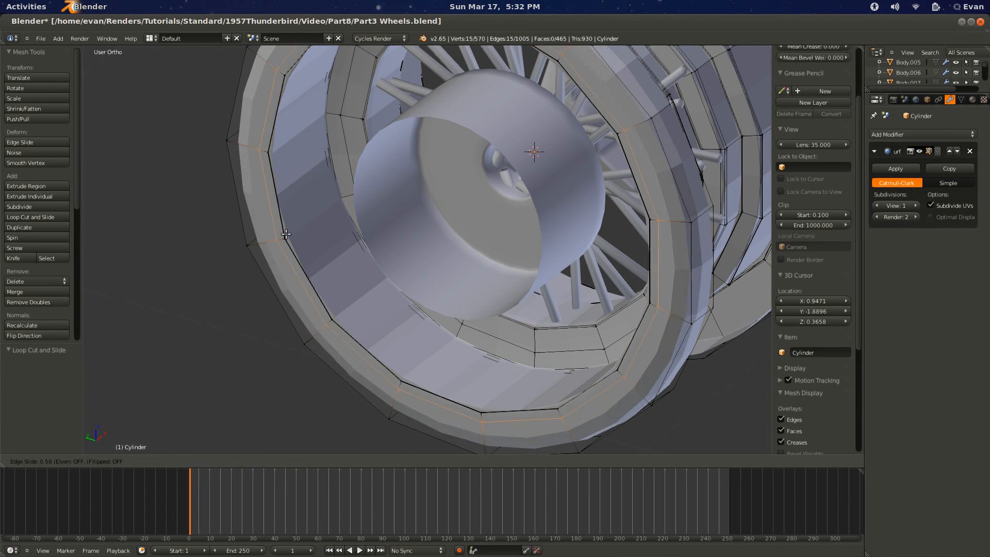
{"action": "left_click", "coordinate": [290, 232]}
{"action": "key", "text": "ctrl+r"}
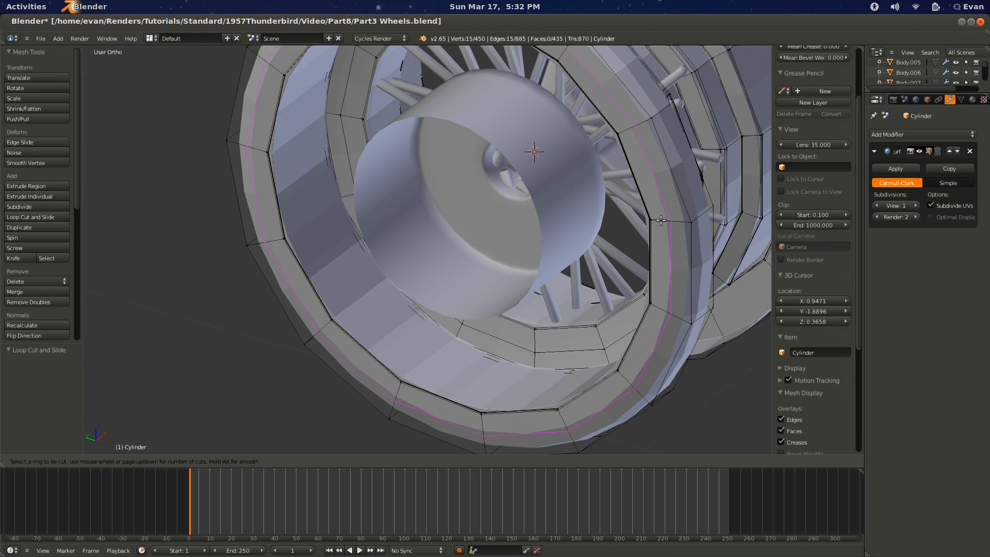
{"action": "left_click", "coordinate": [662, 220]}
{"action": "left_click", "coordinate": [680, 224]}
Step: Leave mesh editing, apply smooth shading to the rim and save the file
{"action": "key", "text": "Tab"}
{"action": "scroll", "coordinate": [614, 233], "scroll_direction": "down", "scroll_amount": 4}
{"action": "mouse_move", "coordinate": [614, 233]}
{"action": "middle_mouse_down"}
{"action": "mouse_move", "coordinate": [513, 252]}
{"action": "mouse_move", "coordinate": [337, 231]}
{"action": "middle_mouse_up"}
{"action": "left_click", "coordinate": [18, 178]}
{"action": "scroll", "coordinate": [383, 182], "scroll_direction": "down", "scroll_amount": 3}
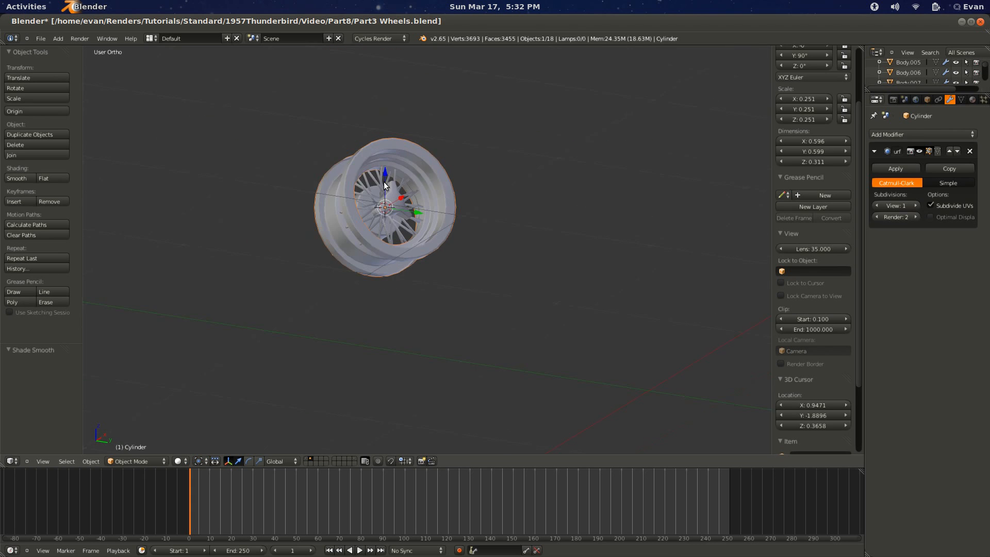
{"action": "key", "text": "ctrl+s"}
{"action": "middle_click_drag", "start_coordinate": [390, 203], "coordinate": [375, 206]}
{"action": "key", "text": "KP_1"}
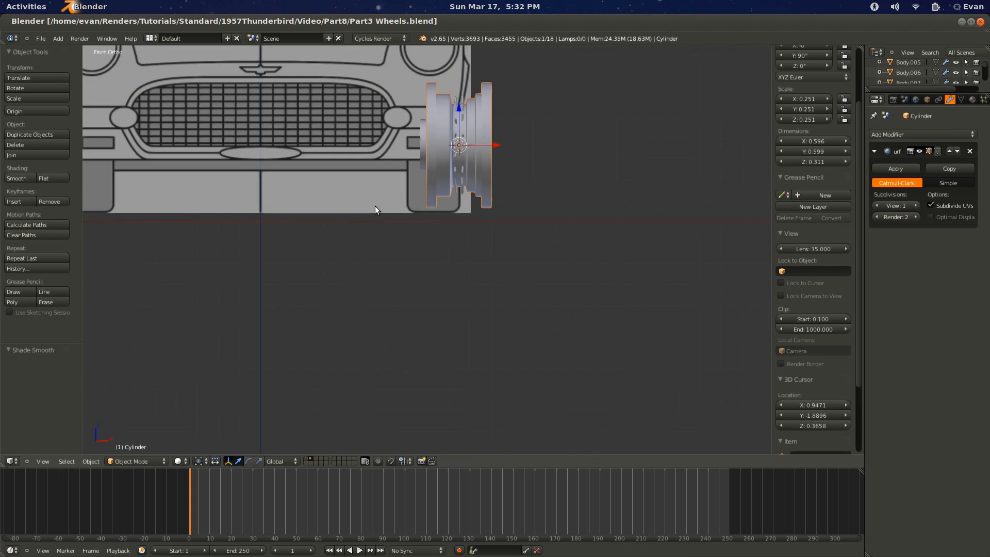
{"action": "key", "text": "KP_3"}
{"action": "key", "text": "KP_Decimal"}
{"action": "middle_click_drag", "start_coordinate": [292, 268], "coordinate": [260, 295]}
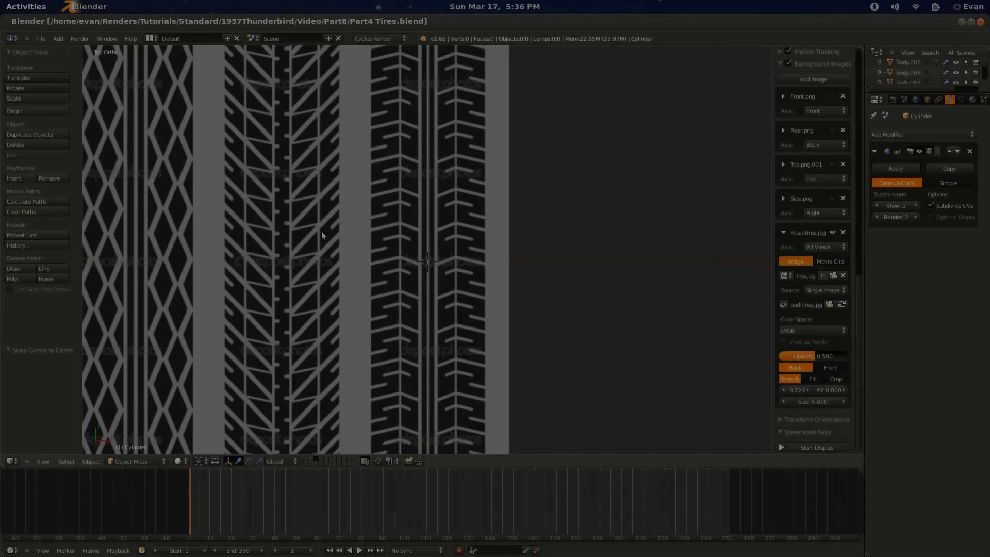
Step: Add a mesh plane at the 3D cursor over the tire tread reference image
{"action": "scroll", "coordinate": [410, 287], "scroll_direction": "up", "scroll_amount": 3}
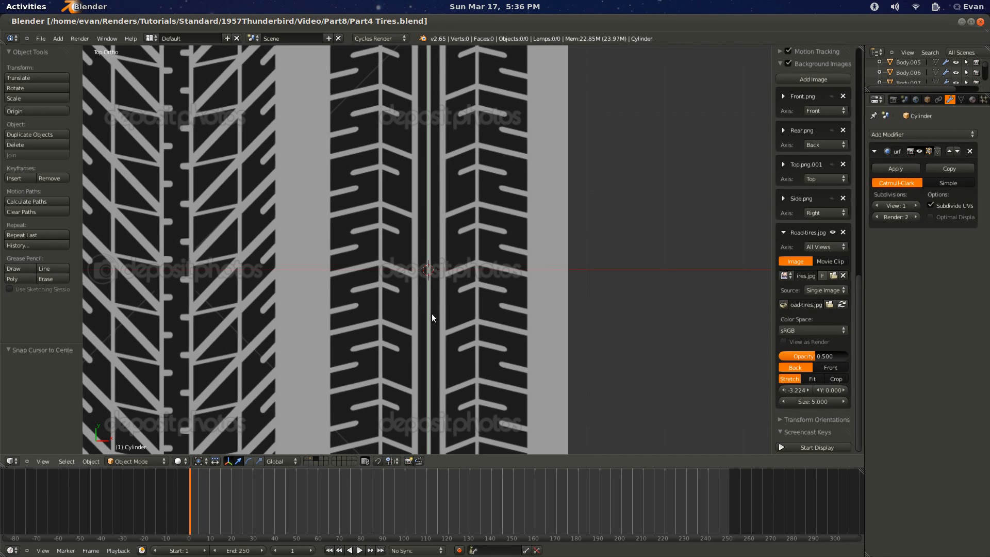
{"action": "key", "text": "shift+a"}
{"action": "scroll", "coordinate": [317, 356], "scroll_direction": "down", "scroll_amount": 4}
{"action": "scroll", "coordinate": [317, 356], "scroll_direction": "up", "scroll_amount": 7}
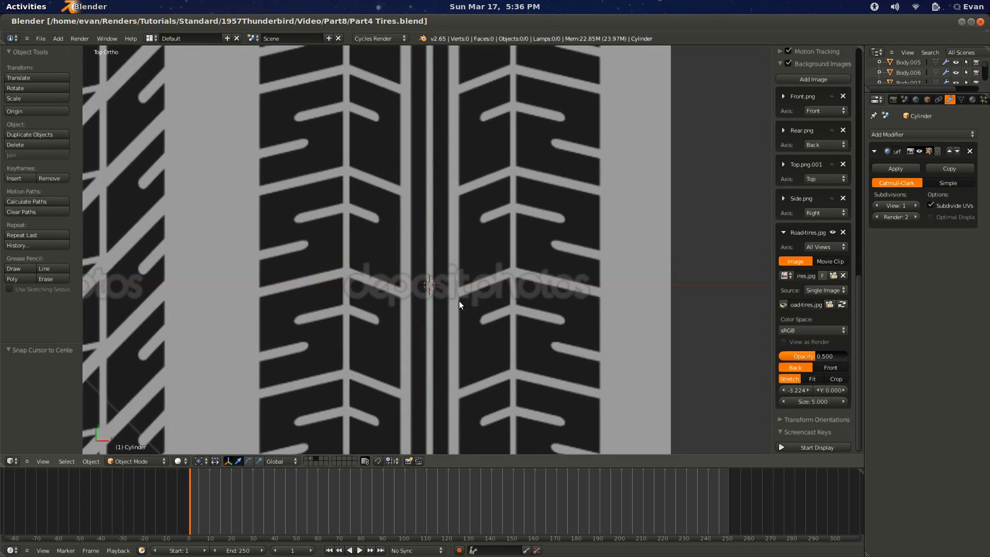
{"action": "key", "text": "shift+a"}
{"action": "left_click", "coordinate": [509, 299]}
Step: Scale the plane's mesh to about 0.249 and move it up along Y, just above the origin on the tread's center
{"action": "scroll", "coordinate": [398, 419], "scroll_direction": "down", "scroll_amount": 3}
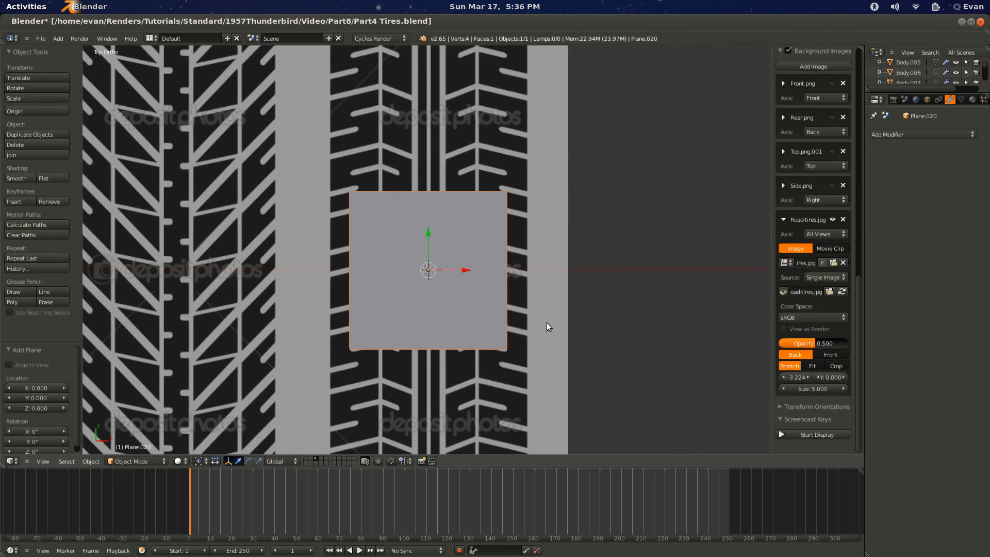
{"action": "key", "text": "Tab"}
{"action": "key", "text": "s"}
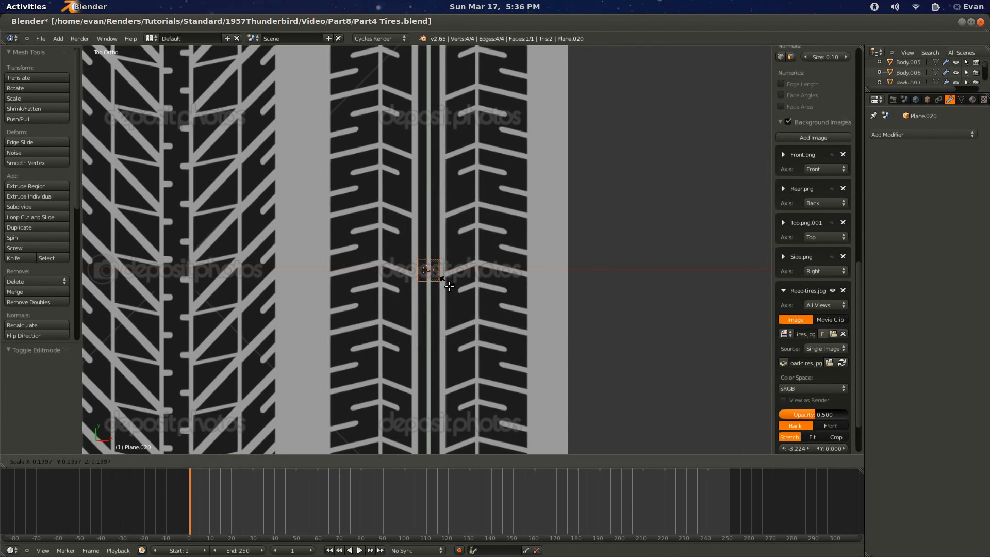
{"action": "left_click", "coordinate": [456, 297]}
{"action": "key", "text": "g"}
{"action": "key", "text": "y"}
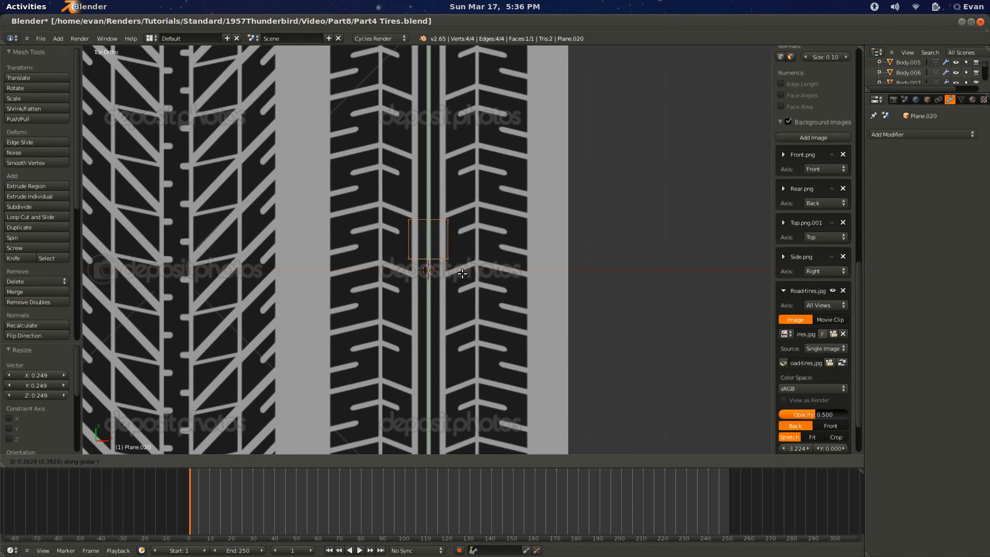
{"action": "left_click", "coordinate": [462, 273]}
Step: Select the plane's lower edge and move it down to the level of the origin
{"action": "scroll", "coordinate": [464, 289], "scroll_direction": "up", "scroll_amount": 4}
{"action": "key", "text": "a"}
{"action": "key", "text": "b"}
{"action": "left_click_drag", "start_coordinate": [500, 249], "coordinate": [311, 335]}
{"action": "key", "text": "g"}
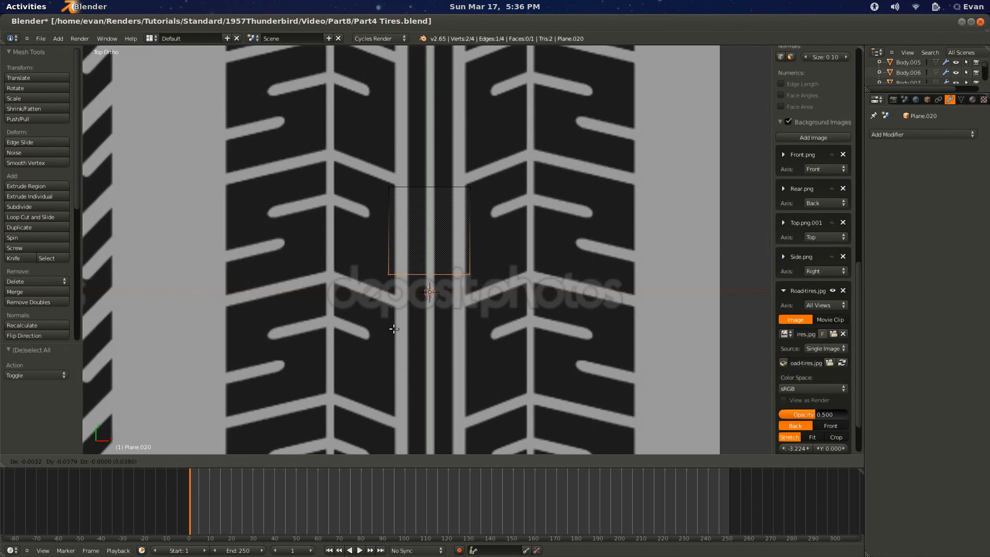
{"action": "left_click", "coordinate": [403, 350]}
Step: Cut a vertical edge loop through the plane's middle and delete the vertices of its left half
{"action": "key", "text": "ctrl+r"}
{"action": "double_click", "coordinate": [436, 304]}
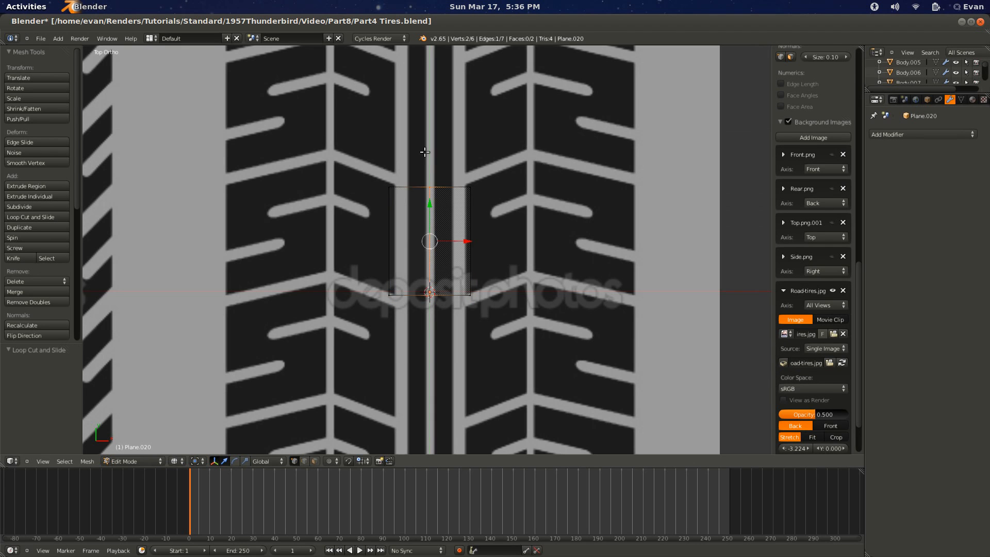
{"action": "key", "text": "a"}
{"action": "key", "text": "b"}
{"action": "left_click_drag", "start_coordinate": [396, 174], "coordinate": [363, 358]}
{"action": "key", "text": "x"}
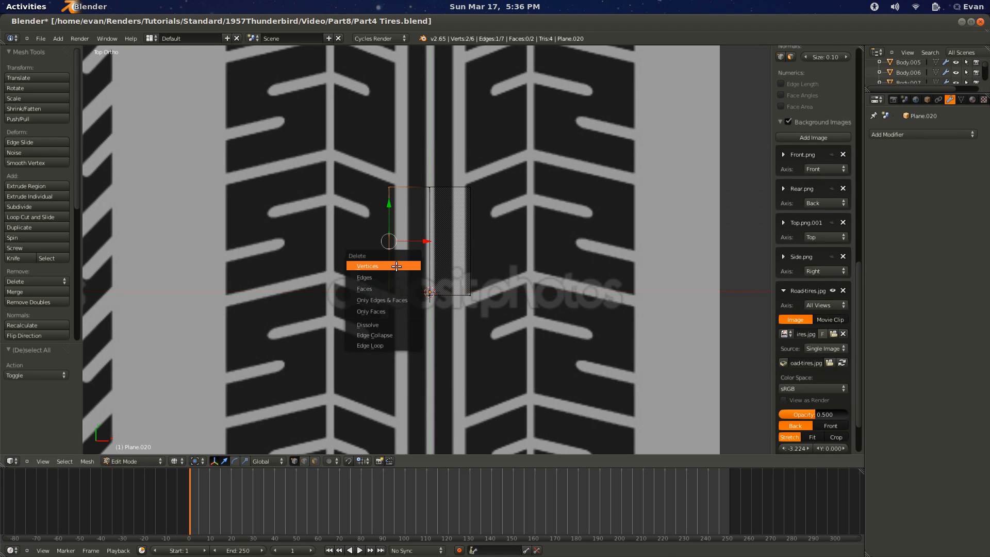
{"action": "left_click", "coordinate": [396, 266]}
Step: Add a Mirror modifier to the half plane
{"action": "key", "text": "space"}
{"action": "type", "text": "add mod"}
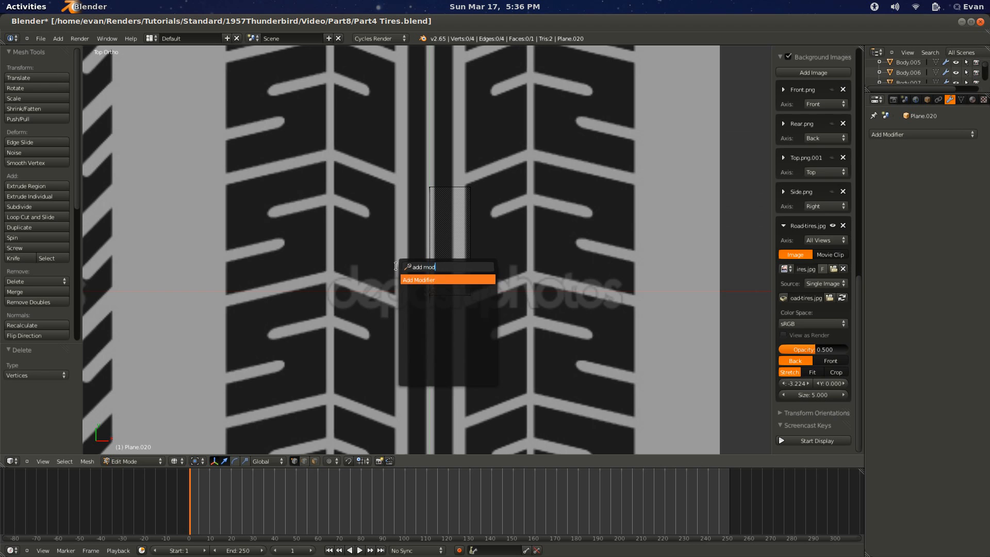
{"action": "key", "text": "Return"}
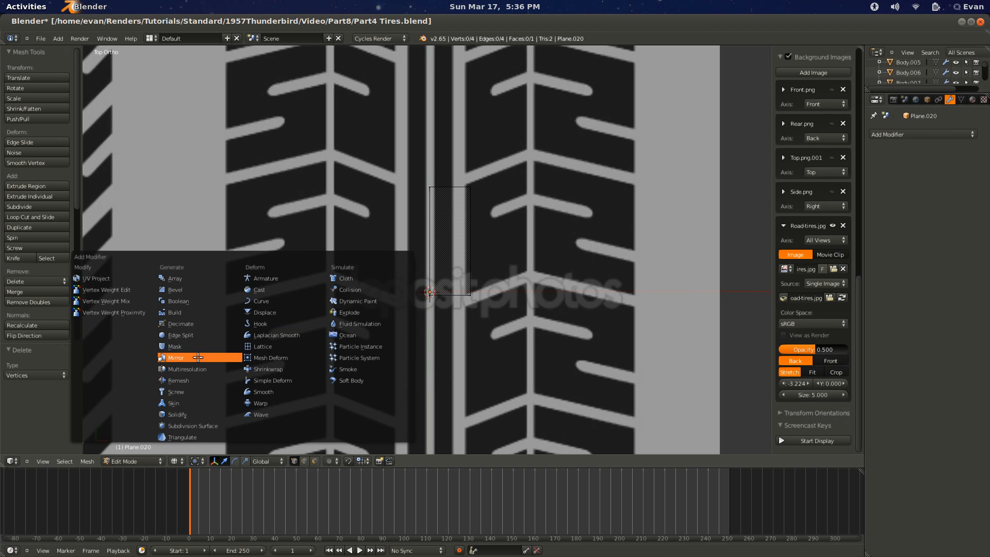
{"action": "left_click", "coordinate": [198, 357]}
Step: Select the half plane's upper edge and raise it to where the diagonal groove meets the central groove
{"action": "scroll", "coordinate": [449, 258], "scroll_direction": "up", "scroll_amount": 1}
{"action": "scroll", "coordinate": [437, 263], "scroll_direction": "up", "scroll_amount": 3, "text": "shift"}
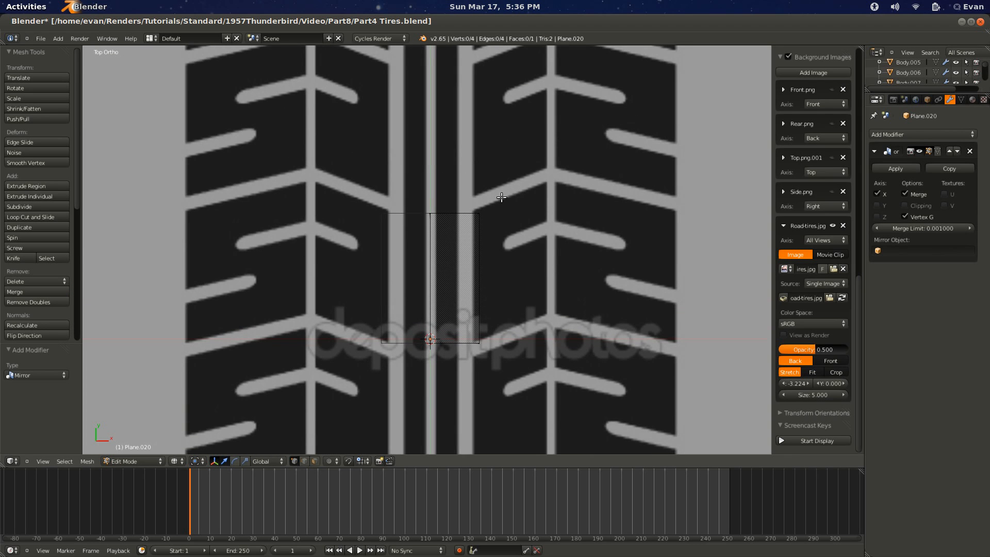
{"action": "key", "text": "a"}
{"action": "key", "text": "a"}
{"action": "key", "text": "b"}
{"action": "left_click_drag", "start_coordinate": [505, 194], "coordinate": [390, 239]}
{"action": "key", "text": "g"}
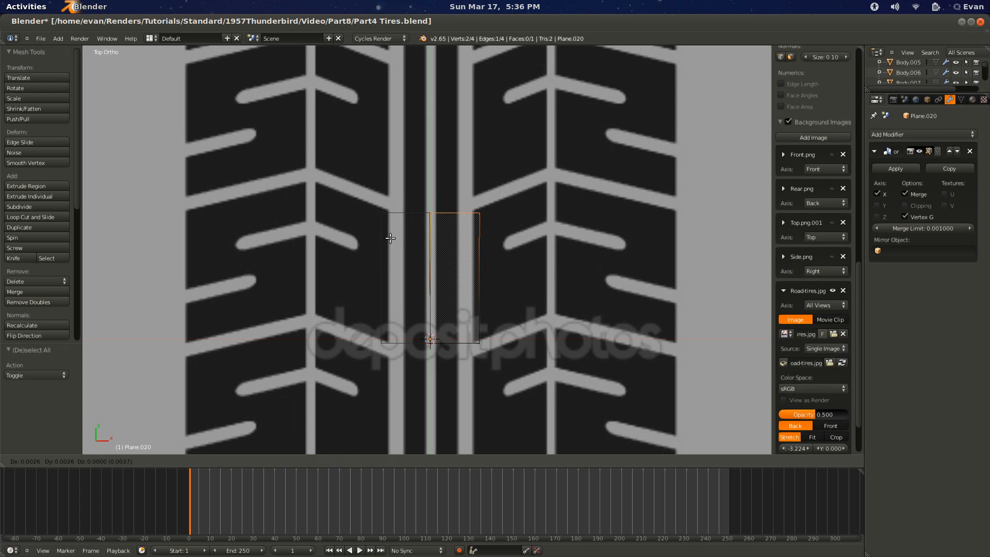
Step: Move the half plane's outer edge inward by about 0.026 along X to match the central groove's side
{"action": "left_click_drag", "start_coordinate": [575, 168], "coordinate": [460, 366]}
{"action": "key", "text": "g"}
{"action": "key", "text": "x"}
{"action": "left_click", "coordinate": [492, 371]}
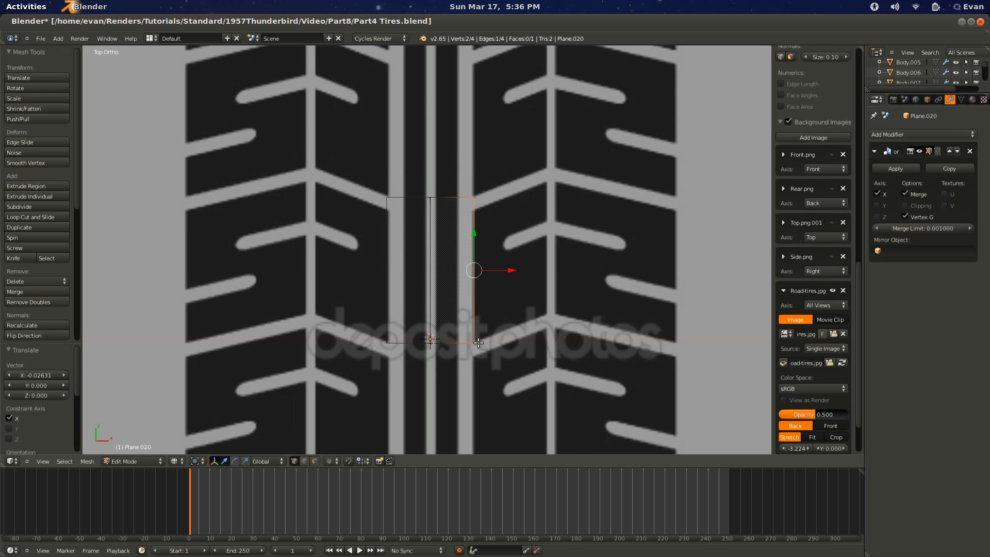
Step: Extrude the outer edge along the diagonal grooves to the side groove, across its width, and out to the tread's edge
{"action": "key", "text": "e"}
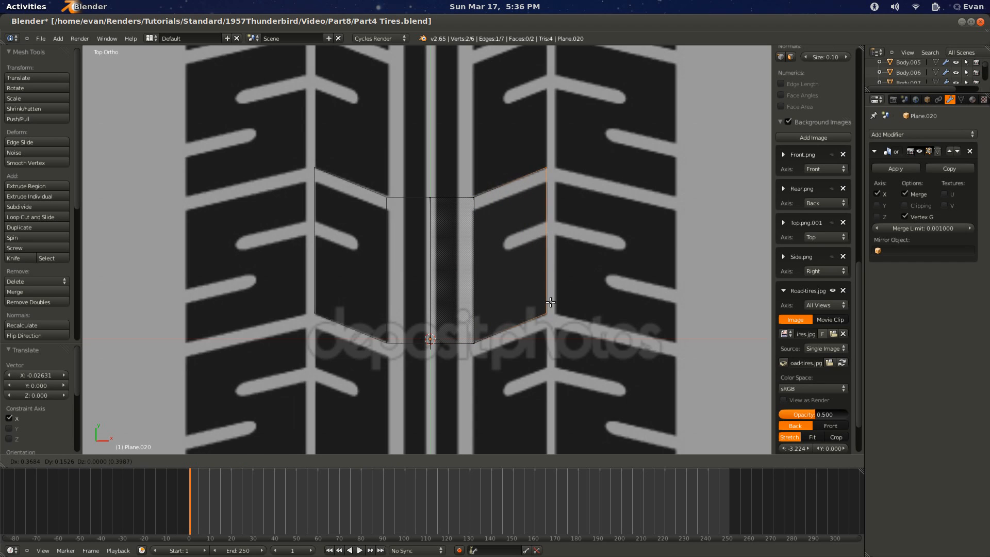
{"action": "left_click", "coordinate": [551, 302]}
{"action": "key", "text": "e"}
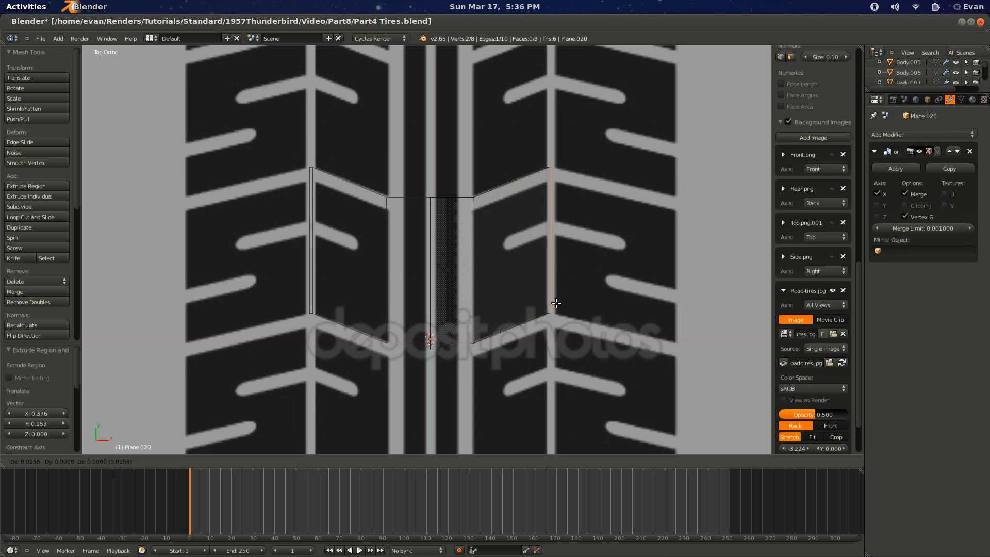
{"action": "left_click", "coordinate": [681, 332]}
{"action": "key", "text": "ctrl+r"}
{"action": "left_click", "coordinate": [592, 307]}
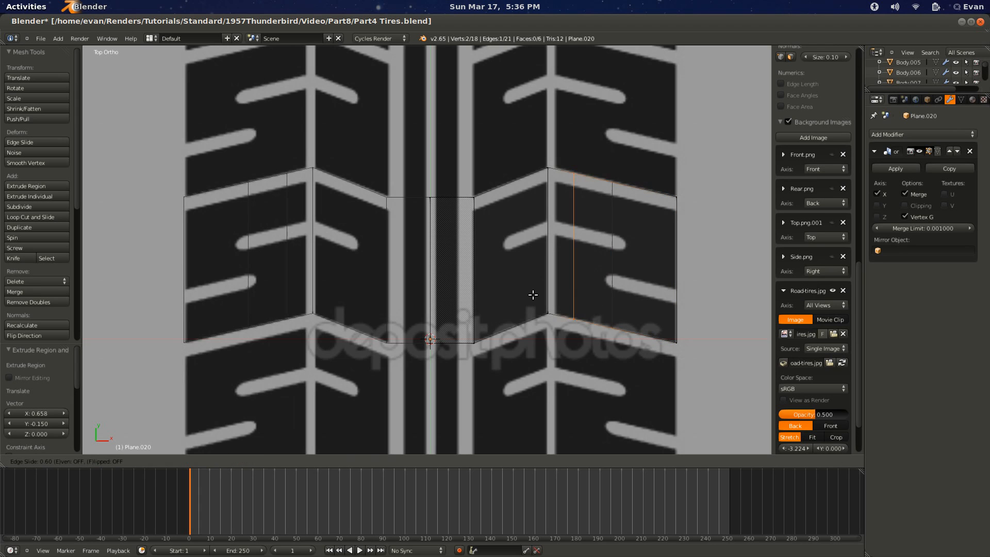
{"action": "left_click", "coordinate": [527, 296]}
Step: Cut a vertical edge loop through the outer tread section at the inner end of the short outer groove
{"action": "key", "text": "ctrl+r"}
{"action": "left_click", "coordinate": [606, 321]}
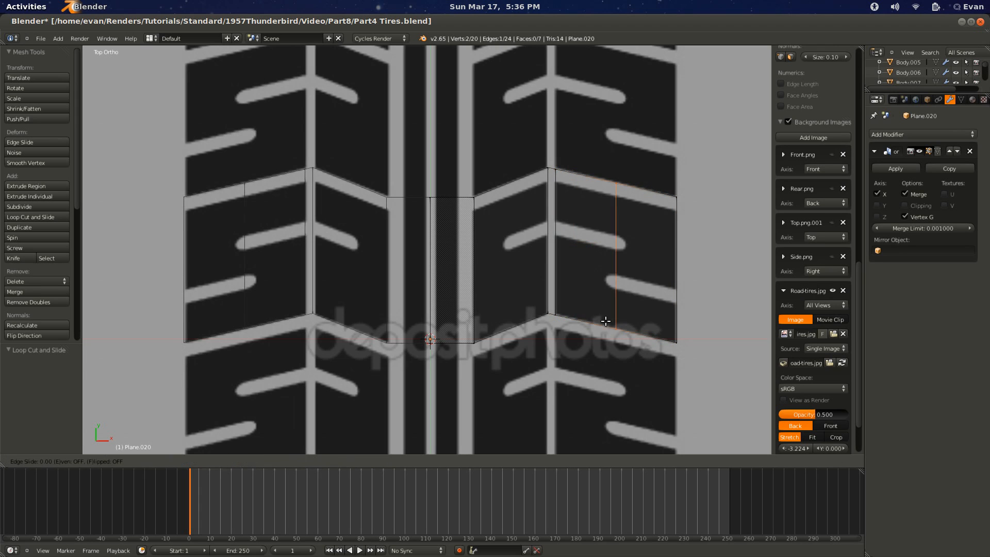
{"action": "left_click", "coordinate": [595, 319]}
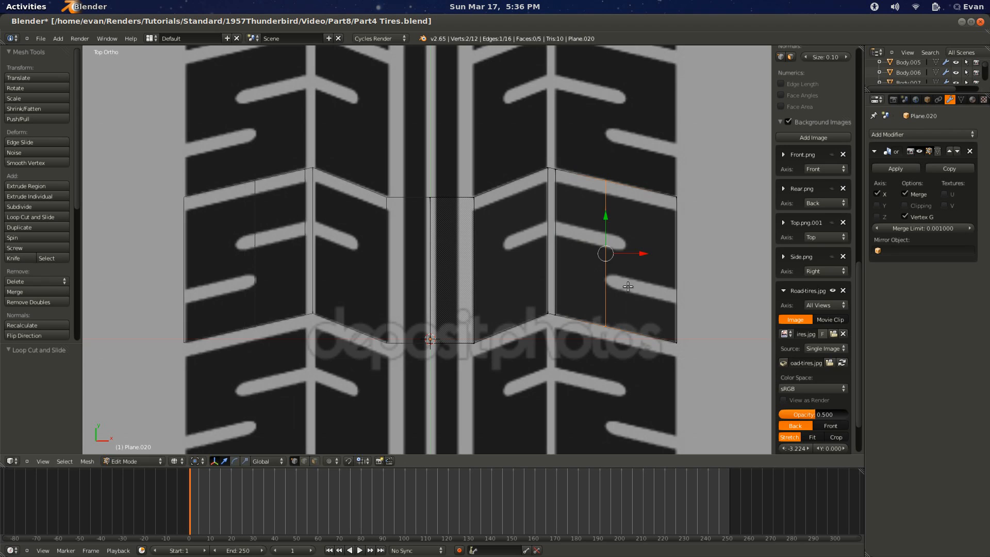
Step: Cut two crosswise edge loops through the tread tile, following the upper and lower sides of the short middle groove
{"action": "key", "text": "ctrl+r"}
{"action": "left_click", "coordinate": [667, 244]}
{"action": "left_click", "coordinate": [670, 242]}
{"action": "key", "text": "ctrl+r"}
{"action": "left_click", "coordinate": [669, 244]}
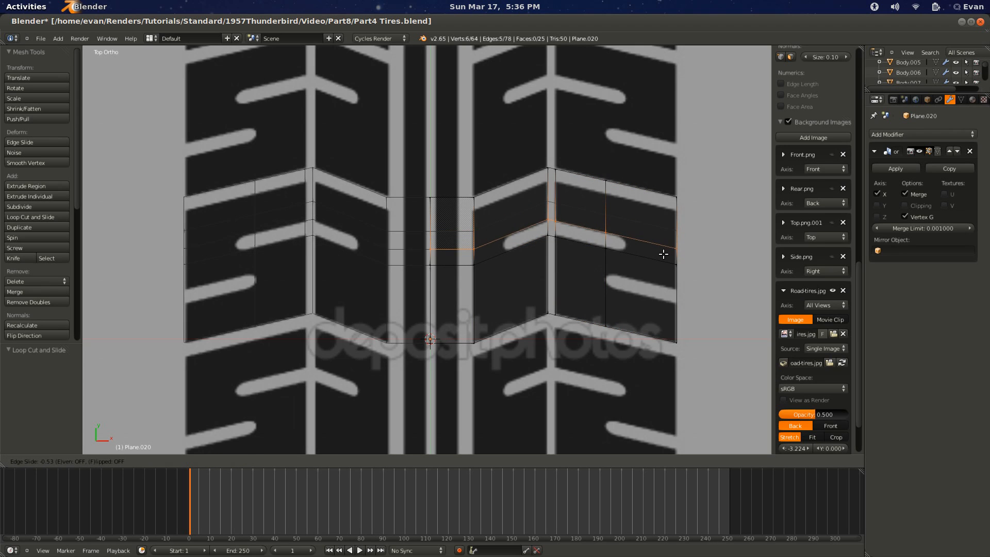
{"action": "left_click", "coordinate": [663, 256]}
Step: Cut a vertical edge loop through the inner tread section at the inner end of the short middle groove
{"action": "key", "text": "ctrl+r"}
{"action": "left_click", "coordinate": [505, 338]}
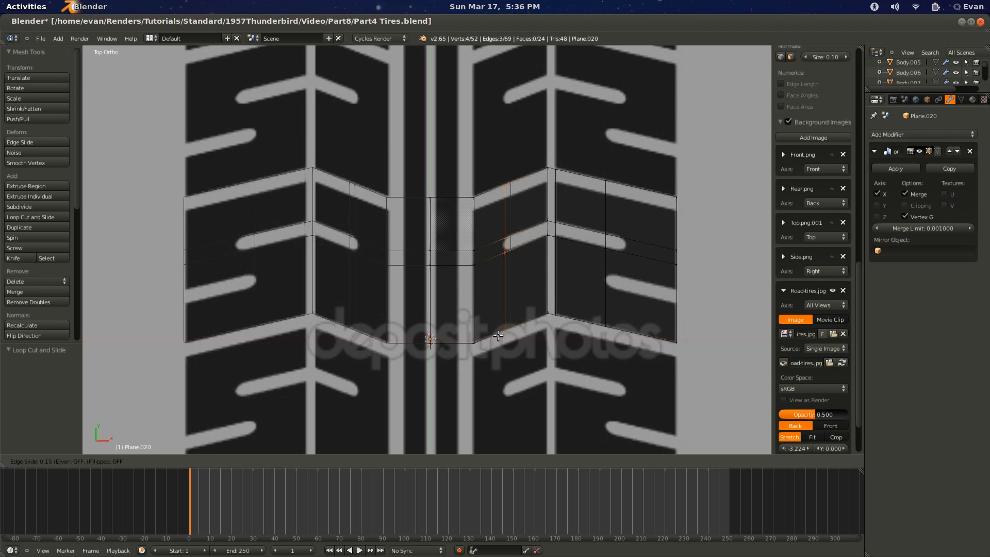
{"action": "left_click", "coordinate": [495, 336]}
{"action": "scroll", "coordinate": [495, 336], "scroll_direction": "up", "scroll_amount": 4, "text": "shift"}
{"action": "scroll", "coordinate": [447, 367], "scroll_direction": "up", "scroll_amount": 1}
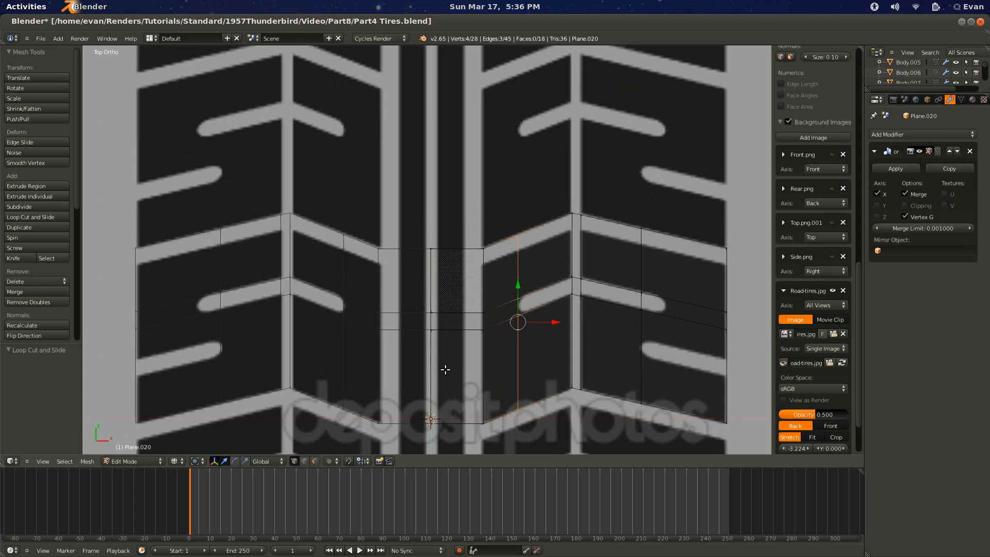
Step: Cut a vertical edge loop through the centre section along the outer side of the narrow centre groove
{"action": "key", "text": "ctrl+r"}
{"action": "left_click", "coordinate": [444, 260]}
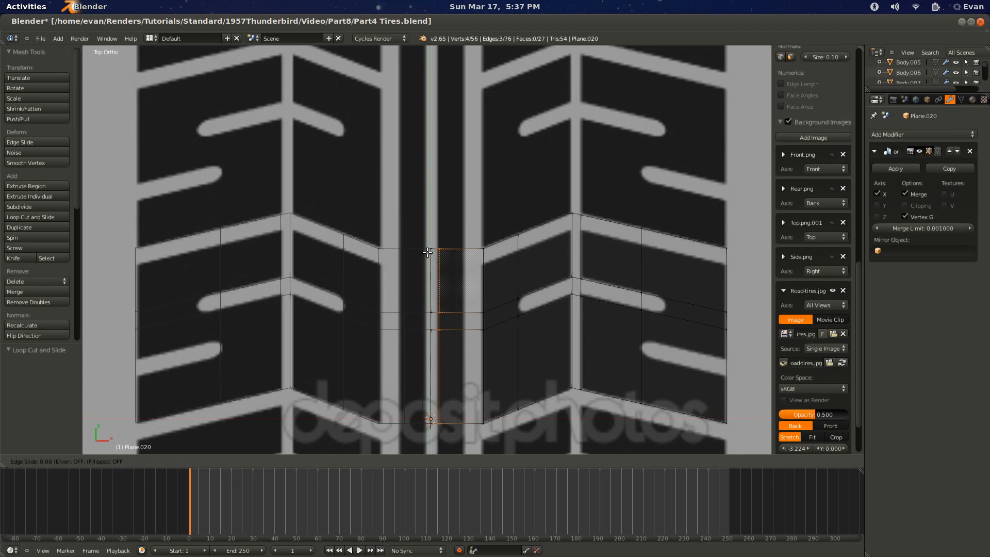
{"action": "left_click", "coordinate": [428, 253]}
Step: Cut a crosswise edge loop through the tread tile along the lower side of the long diagonal groove at its upper end
{"action": "scroll", "coordinate": [472, 305], "scroll_direction": "up", "scroll_amount": 6, "text": "ctrl"}
{"action": "key", "text": "ctrl+r"}
{"action": "left_click", "coordinate": [384, 267]}
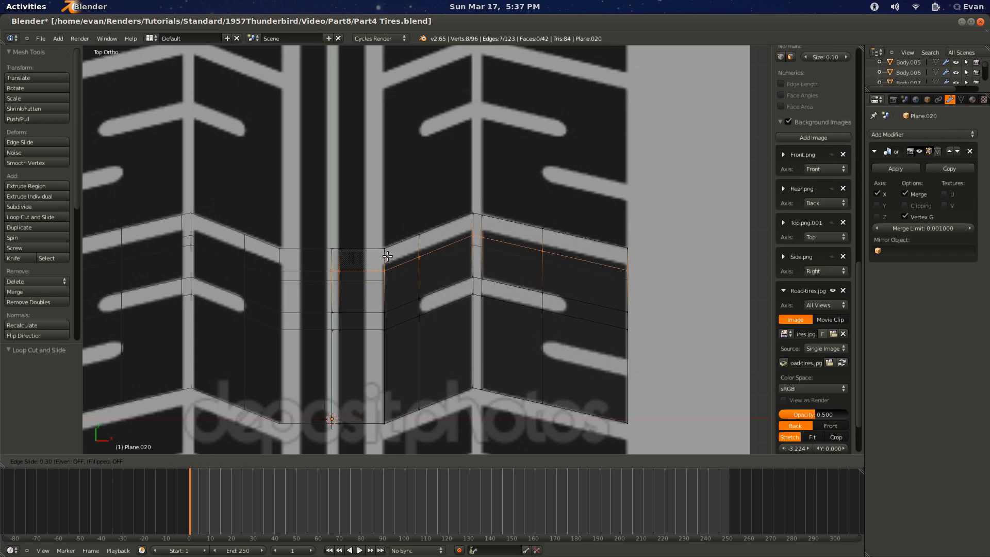
{"action": "left_click", "coordinate": [391, 252]}
{"action": "scroll", "coordinate": [477, 243], "scroll_direction": "up", "scroll_amount": 3}
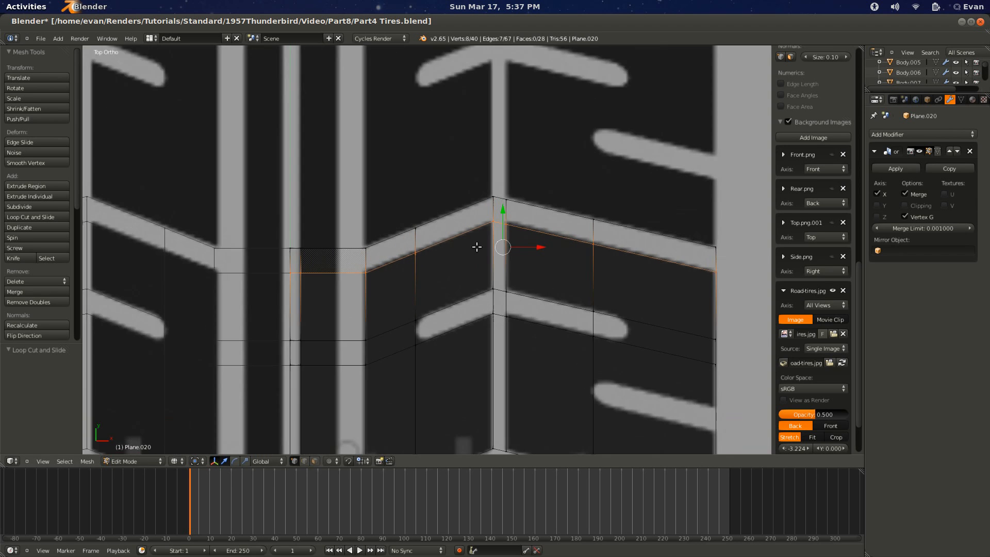
{"action": "scroll", "coordinate": [519, 305], "scroll_direction": "down", "scroll_amount": 1}
{"action": "scroll", "coordinate": [518, 305], "scroll_direction": "down", "scroll_amount": 2}
{"action": "scroll", "coordinate": [496, 342], "scroll_direction": "up", "scroll_amount": 5, "text": "ctrl"}
{"action": "scroll", "coordinate": [494, 343], "scroll_direction": "down", "scroll_amount": 3, "text": "shift"}
{"action": "scroll", "coordinate": [455, 301], "scroll_direction": "up", "scroll_amount": 2}
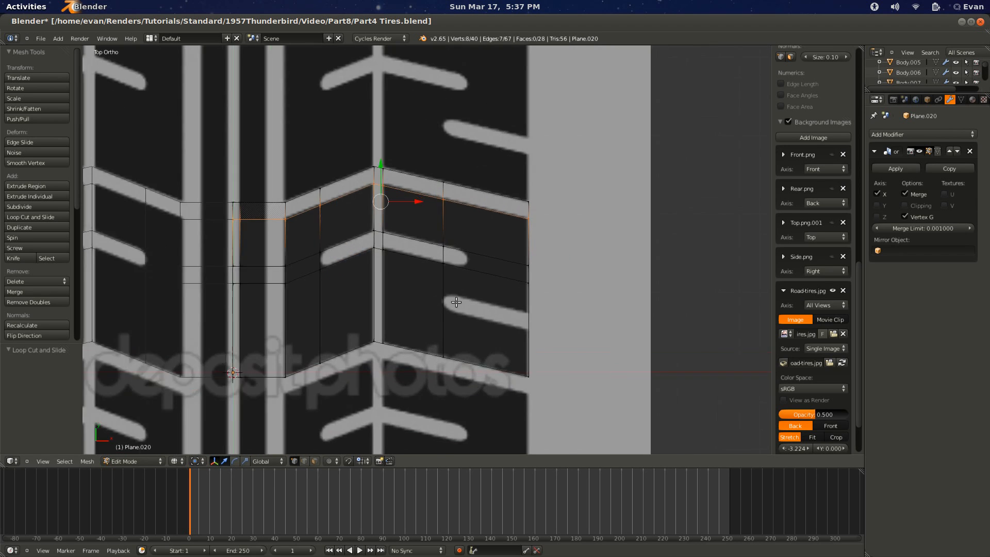
Step: Cut two crosswise edge loops through the tread tile, following the upper and lower sides of the short outer groove
{"action": "right_click", "coordinate": [449, 267]}
{"action": "right_click", "coordinate": [452, 250], "text": "shift"}
{"action": "scroll", "coordinate": [559, 332], "scroll_direction": "up", "scroll_amount": 1}
{"action": "key", "text": "ctrl+r"}
{"action": "left_click", "coordinate": [559, 330]}
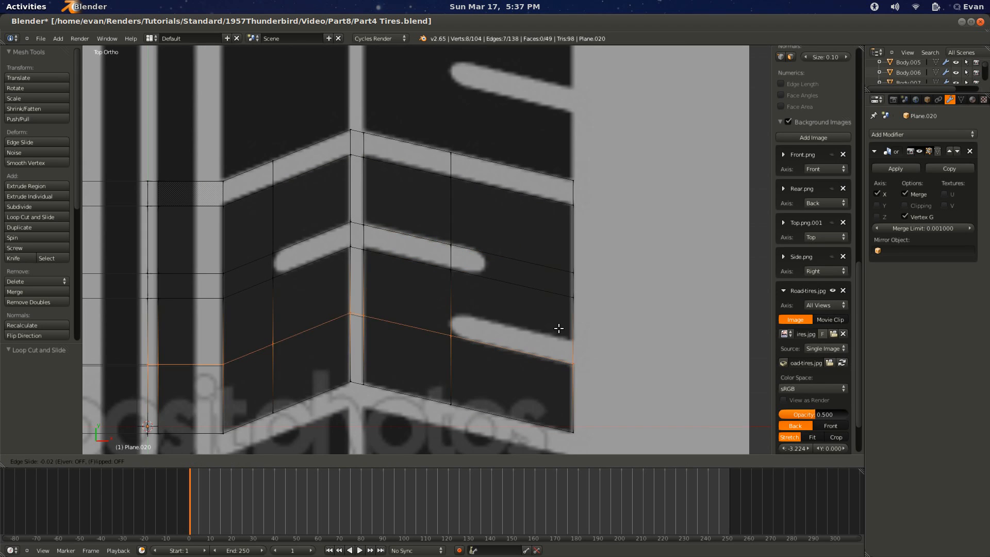
{"action": "left_click", "coordinate": [536, 371]}
{"action": "key", "text": "ctrl+r"}
{"action": "left_click", "coordinate": [536, 371]}
{"action": "left_click", "coordinate": [544, 354]}
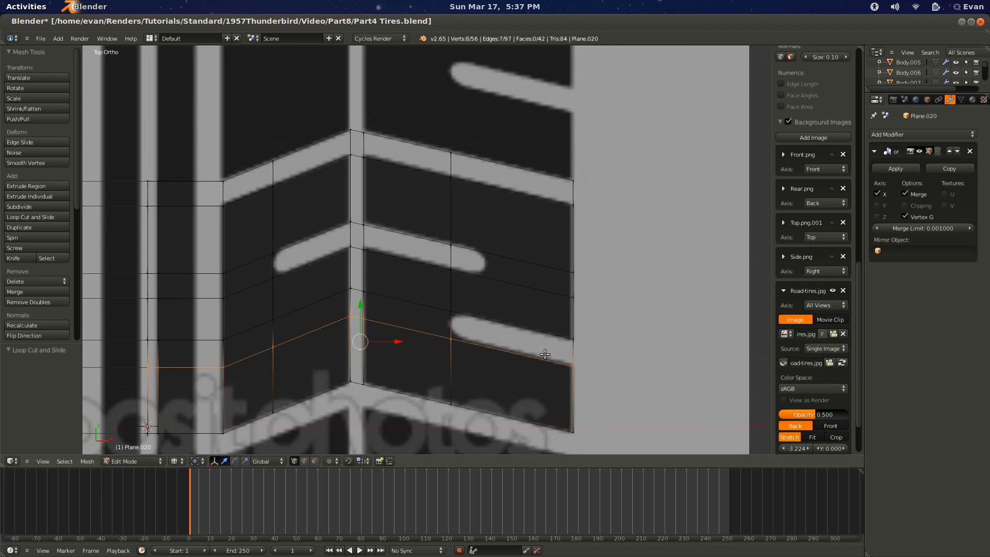
Step: Slide the short edge across the middle groove outward to the groove's outer tip, by a factor of about 0.28
{"action": "right_click", "coordinate": [455, 249]}
{"action": "key", "text": "ctrl+e"}
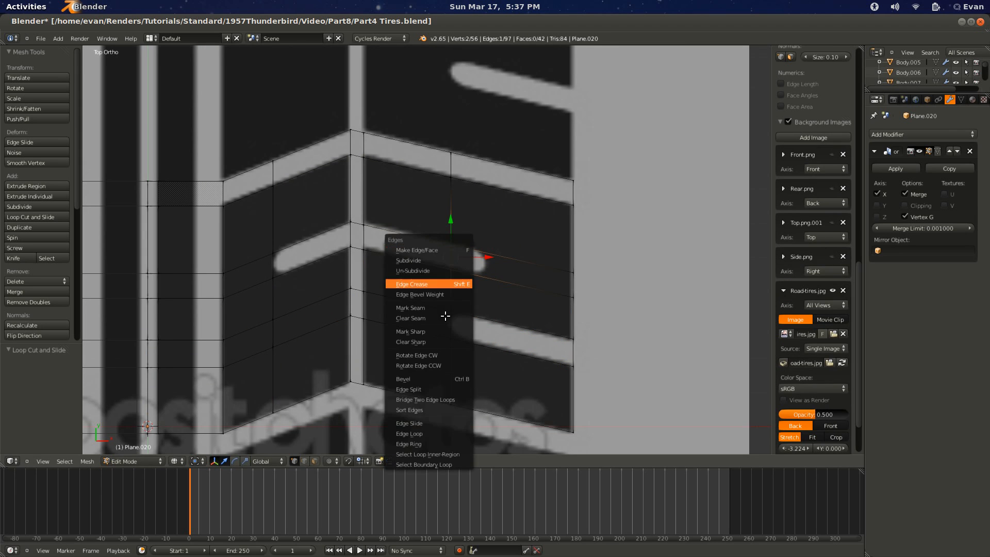
{"action": "left_click", "coordinate": [459, 420]}
{"action": "left_click", "coordinate": [461, 423]}
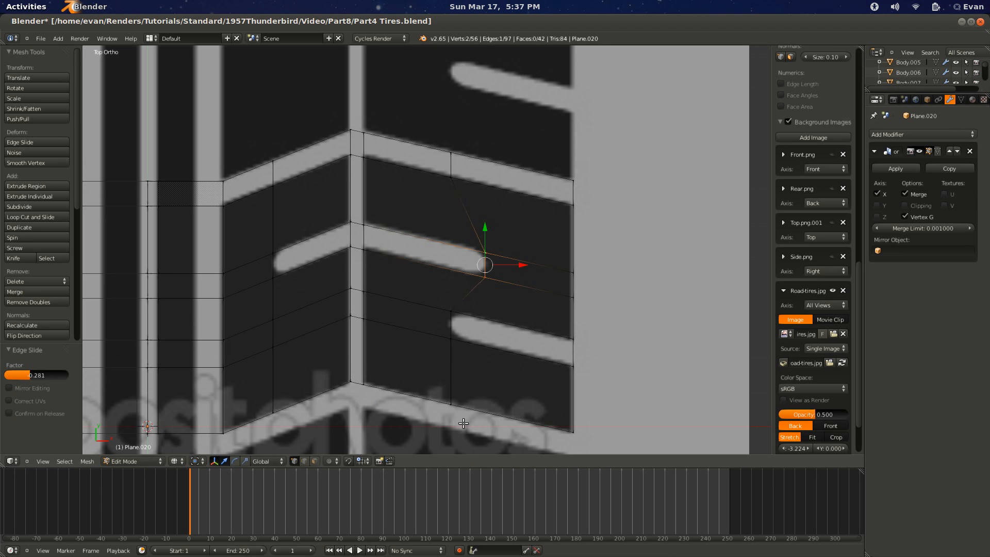
{"action": "scroll", "coordinate": [263, 359], "scroll_direction": "down", "scroll_amount": 6, "text": "ctrl"}
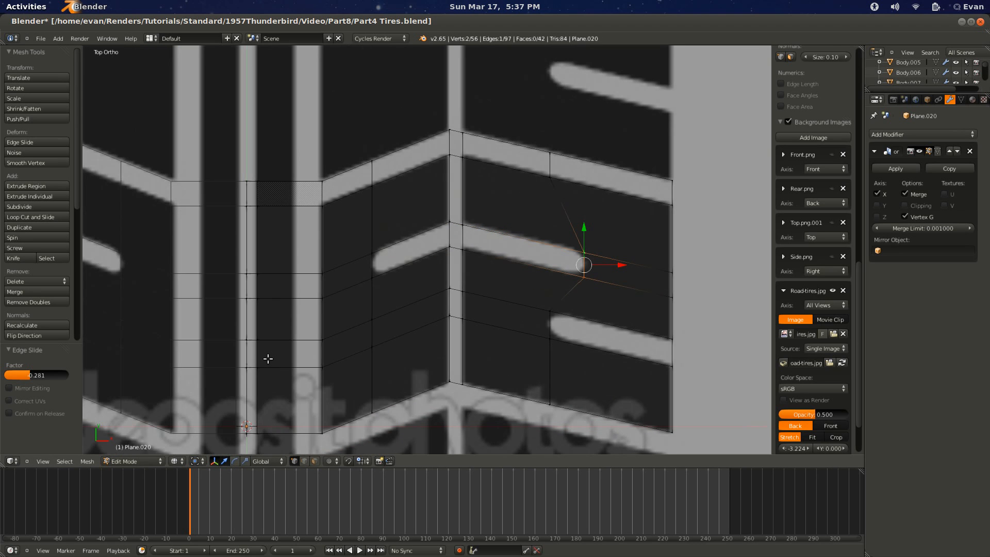
{"action": "scroll", "coordinate": [310, 360], "scroll_direction": "down", "scroll_amount": 5}
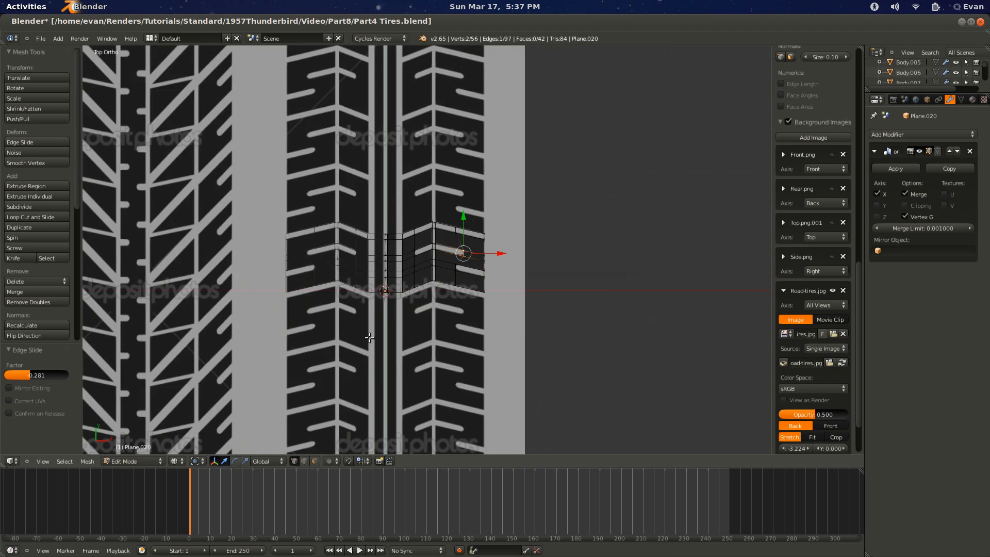
Step: Inspect the mirrored tread tile in solid shading from an angle and return to the wireframe top view
{"action": "key", "text": "Tab"}
{"action": "key", "text": "z"}
{"action": "middle_click_drag", "start_coordinate": [371, 338], "coordinate": [355, 281]}
{"action": "key", "text": "Tab"}
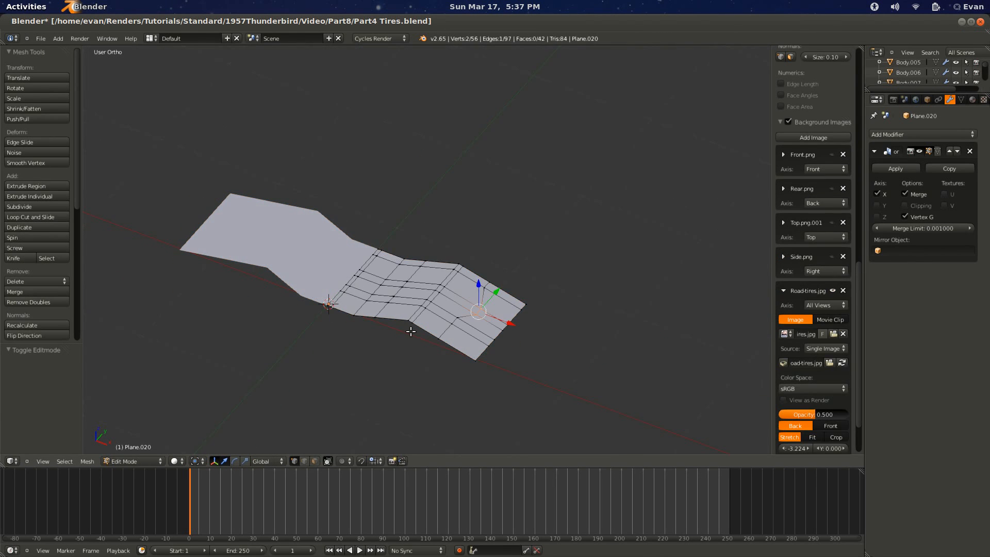
{"action": "key", "text": "z"}
{"action": "key", "text": "KP_7"}
{"action": "scroll", "coordinate": [388, 332], "scroll_direction": "up", "scroll_amount": 5}
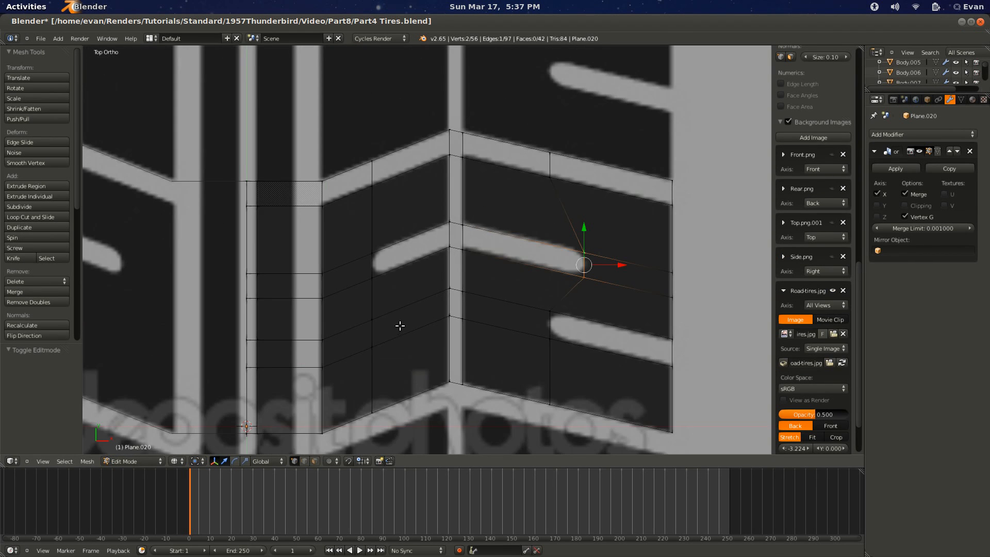
Step: Switch to face selection and cut a vertical edge loop through the centre section along the inner side of the wide straight groove
{"action": "key", "text": "ctrl+Tab"}
{"action": "left_click", "coordinate": [377, 349]}
{"action": "right_click", "coordinate": [348, 380]}
{"action": "right_click", "coordinate": [266, 390], "text": "shift"}
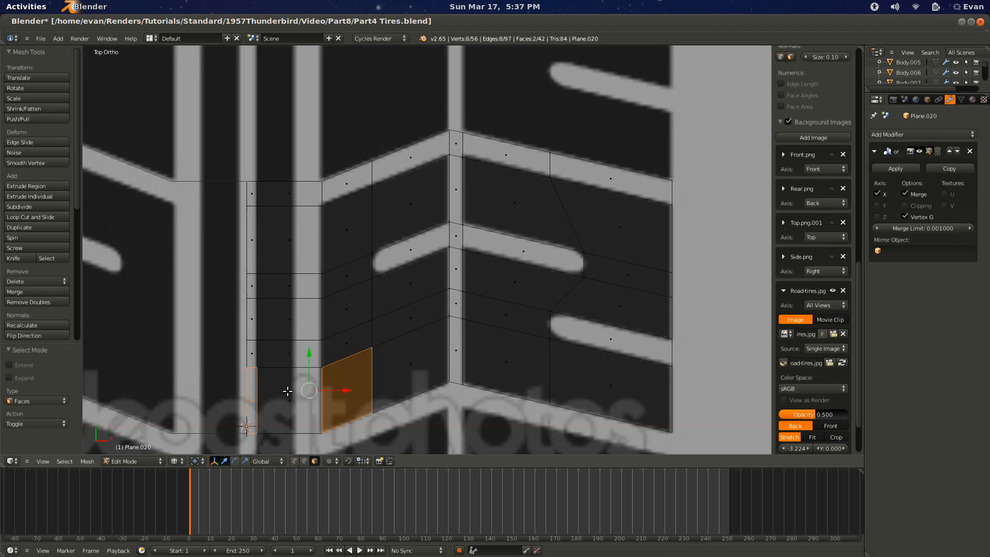
{"action": "right_click", "coordinate": [251, 386]}
{"action": "scroll", "coordinate": [278, 385], "scroll_direction": "down", "scroll_amount": 1}
{"action": "key", "text": "ctrl+r"}
{"action": "left_click", "coordinate": [307, 399]}
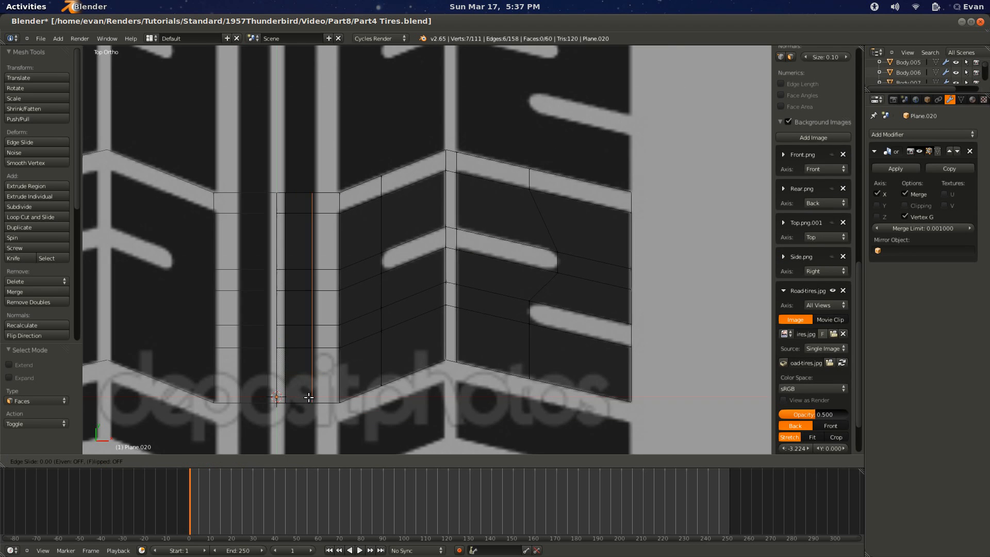
{"action": "key", "text": "ctrl+Tab"}
{"action": "left_click", "coordinate": [309, 400]}
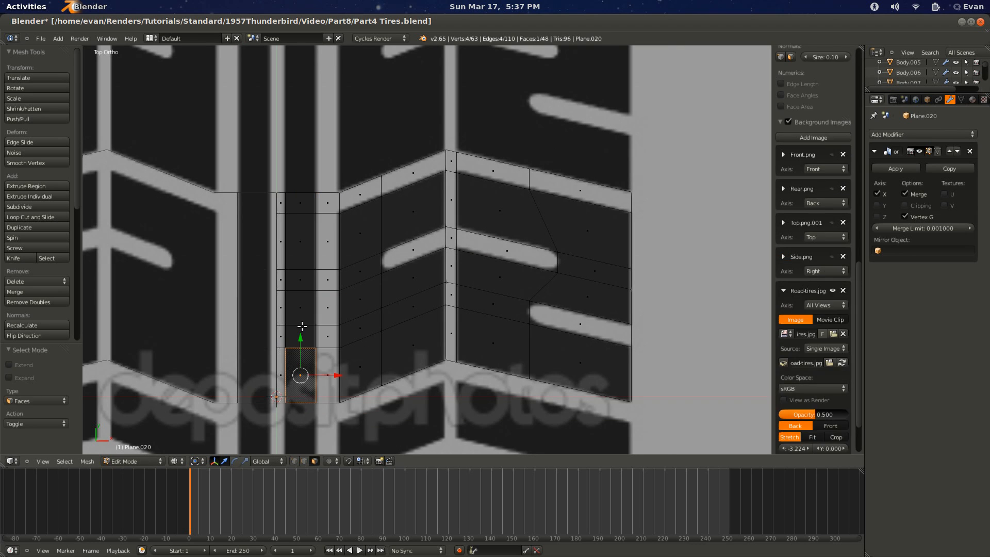
Step: Select the faces of the centre rib and the inner tread block, leaving out the straight grooves and the short middle groove
{"action": "right_click", "coordinate": [301, 343], "text": "alt"}
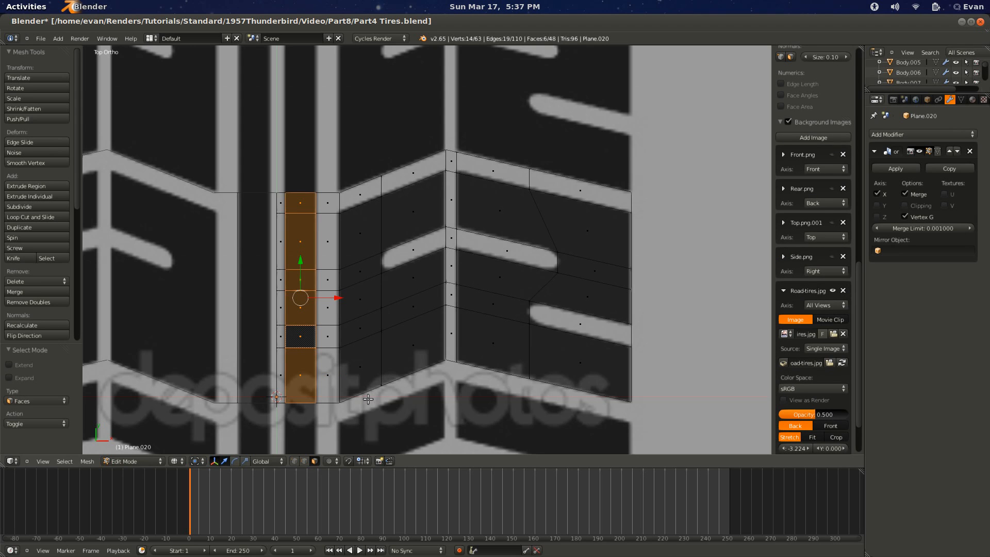
{"action": "right_click", "coordinate": [363, 341], "text": "alt+shift"}
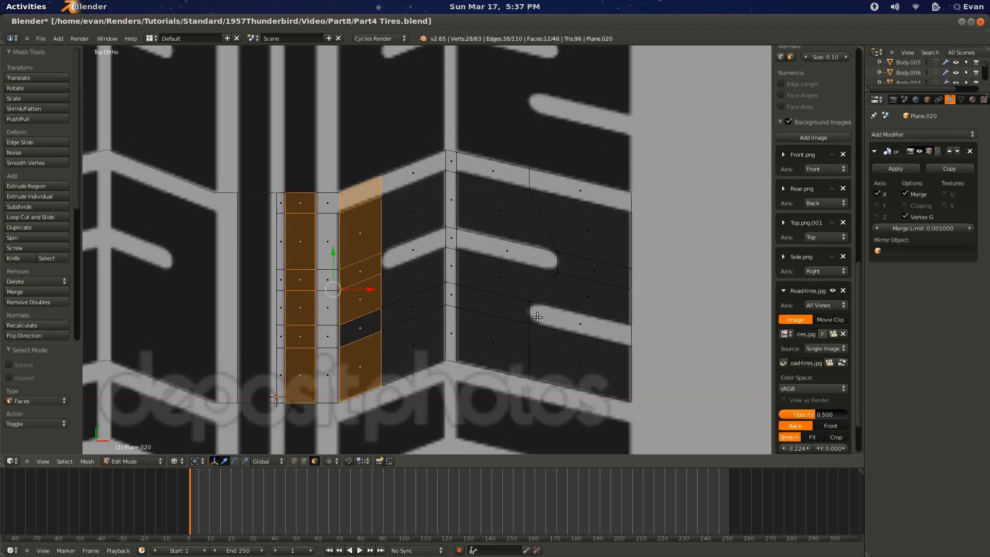
{"action": "right_click", "coordinate": [407, 360], "text": "shift"}
{"action": "right_click", "coordinate": [409, 283], "text": "shift"}
{"action": "right_click", "coordinate": [411, 211], "text": "shift"}
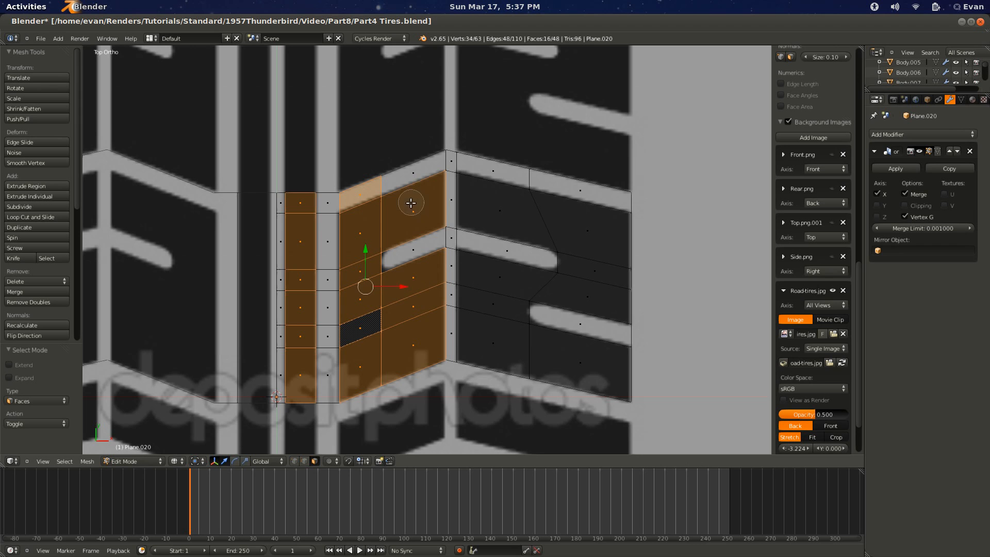
Step: Add the outer tread block's faces to the selection, leaving out the diagonal groove and both short grooves
{"action": "right_click", "coordinate": [508, 212], "text": "shift"}
{"action": "right_click", "coordinate": [613, 239], "text": "shift"}
{"action": "right_click", "coordinate": [592, 263], "text": "shift"}
{"action": "right_click", "coordinate": [573, 295], "text": "shift"}
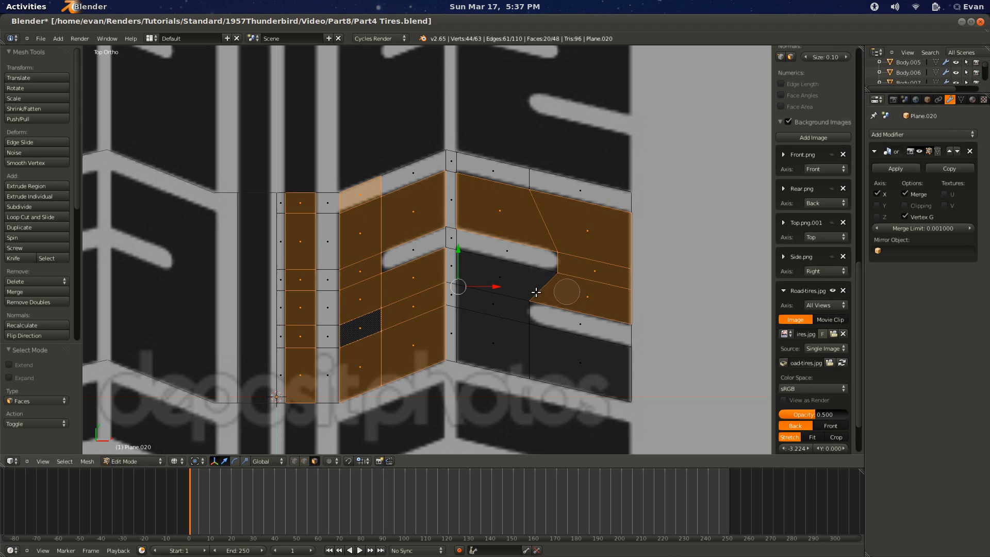
{"action": "right_click", "coordinate": [521, 281], "text": "shift"}
{"action": "right_click", "coordinate": [495, 312], "text": "shift"}
{"action": "right_click", "coordinate": [492, 341], "text": "shift"}
{"action": "right_click", "coordinate": [591, 369], "text": "shift"}
Step: Extrude the selected tread block faces upward along Z by about 0.11 and view the result in solid shading
{"action": "middle_click_drag", "start_coordinate": [592, 369], "coordinate": [480, 262]}
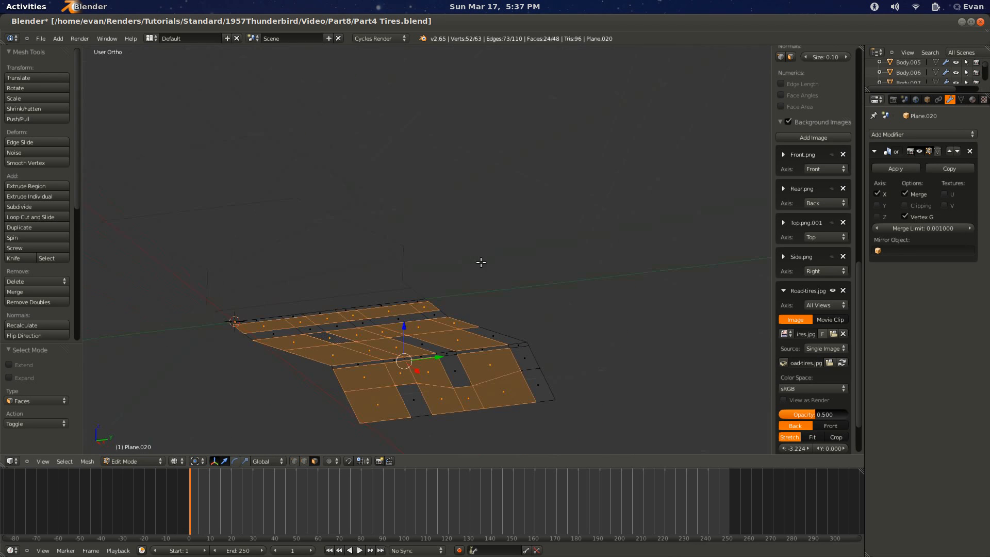
{"action": "key", "text": "e"}
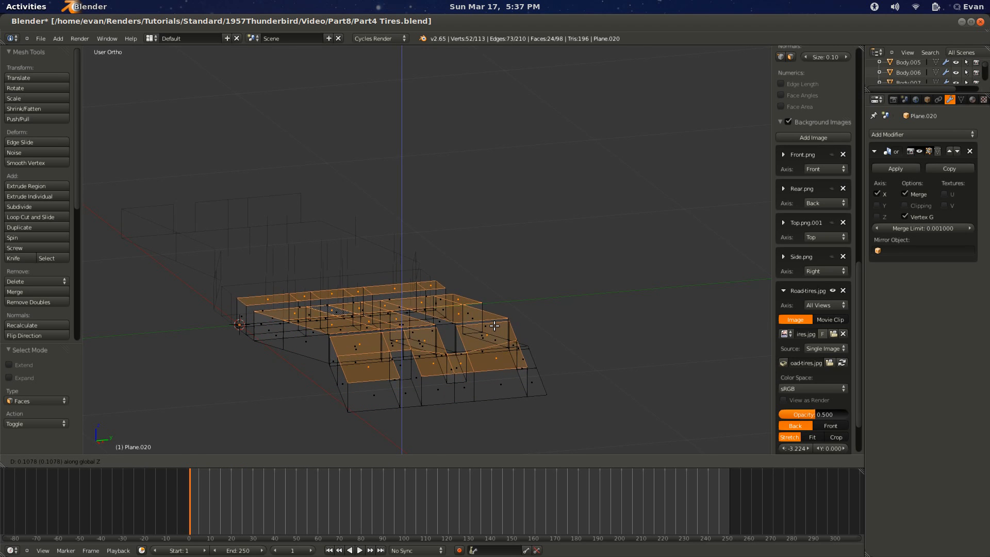
{"action": "left_click", "coordinate": [491, 329]}
{"action": "key", "text": "Tab"}
{"action": "middle_click_drag", "start_coordinate": [488, 329], "coordinate": [384, 335]}
{"action": "key", "text": "z"}
{"action": "middle_click_drag", "start_coordinate": [396, 339], "coordinate": [367, 367]}
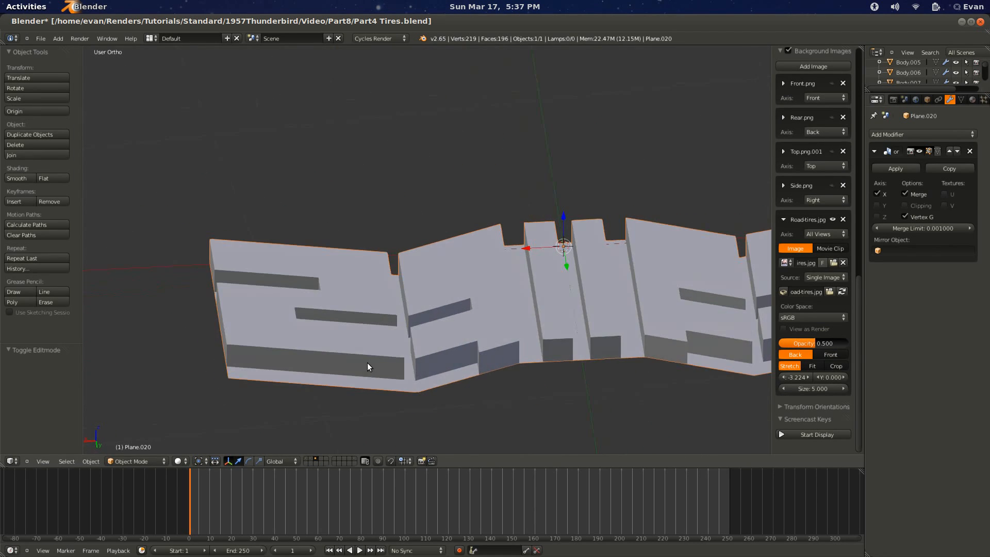
Step: Delete only the two wall faces closing the inner block and the centre rib at the tile's upper (+Y) end
{"action": "key", "text": "ctrl+Tab"}
{"action": "key", "text": "ctrl+Tab"}
{"action": "key", "text": "Tab"}
{"action": "key", "text": "ctrl+Tab"}
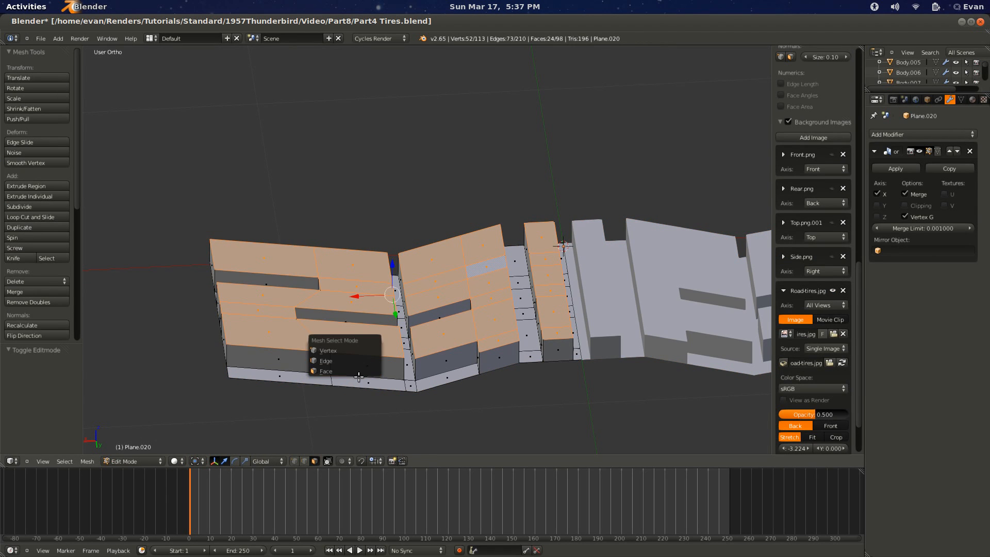
{"action": "right_click", "coordinate": [502, 362]}
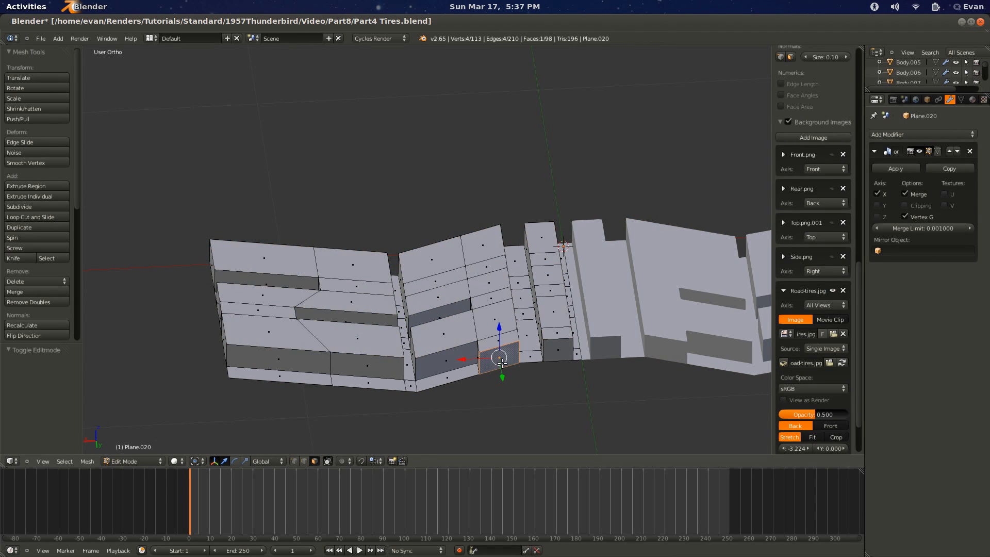
{"action": "right_click", "coordinate": [559, 353], "text": "shift"}
{"action": "mouse_move", "coordinate": [559, 354]}
{"action": "middle_mouse_down"}
{"action": "mouse_move", "coordinate": [482, 350]}
{"action": "mouse_move", "coordinate": [409, 372]}
{"action": "mouse_move", "coordinate": [420, 379]}
{"action": "middle_mouse_up"}
{"action": "key", "text": "z"}
{"action": "key", "text": "x"}
{"action": "left_click", "coordinate": [424, 380]}
{"action": "mouse_move", "coordinate": [382, 327]}
{"action": "middle_mouse_down"}
{"action": "mouse_move", "coordinate": [429, 325]}
{"action": "mouse_move", "coordinate": [408, 326]}
{"action": "mouse_move", "coordinate": [396, 314]}
{"action": "middle_mouse_up"}
{"action": "key", "text": "ctrl+z"}
{"action": "key", "text": "x"}
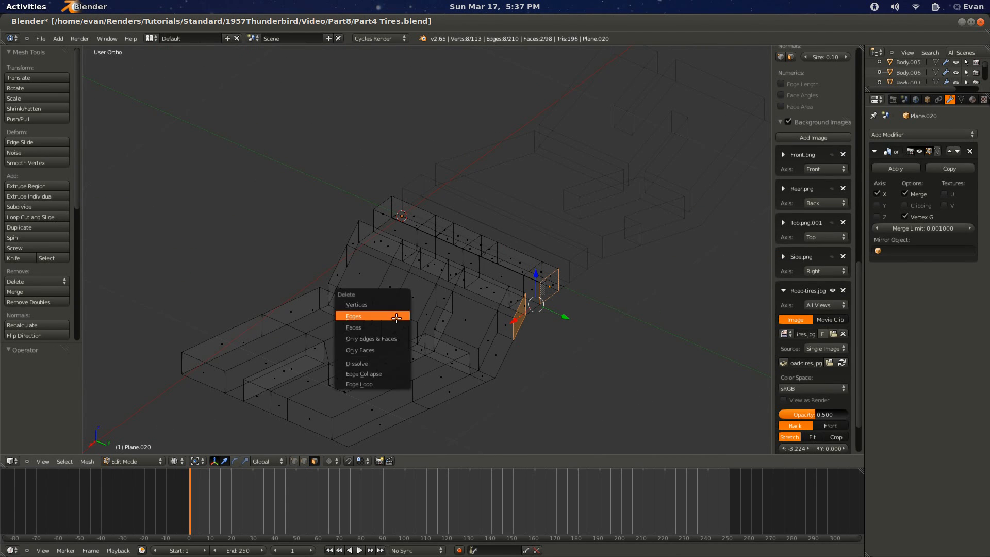
{"action": "left_click", "coordinate": [389, 347]}
Step: Delete the two loose edges left at the opened +Y end of the tile and save the file
{"action": "middle_click_drag", "start_coordinate": [446, 349], "coordinate": [405, 337]}
{"action": "key", "text": "ctrl+Tab"}
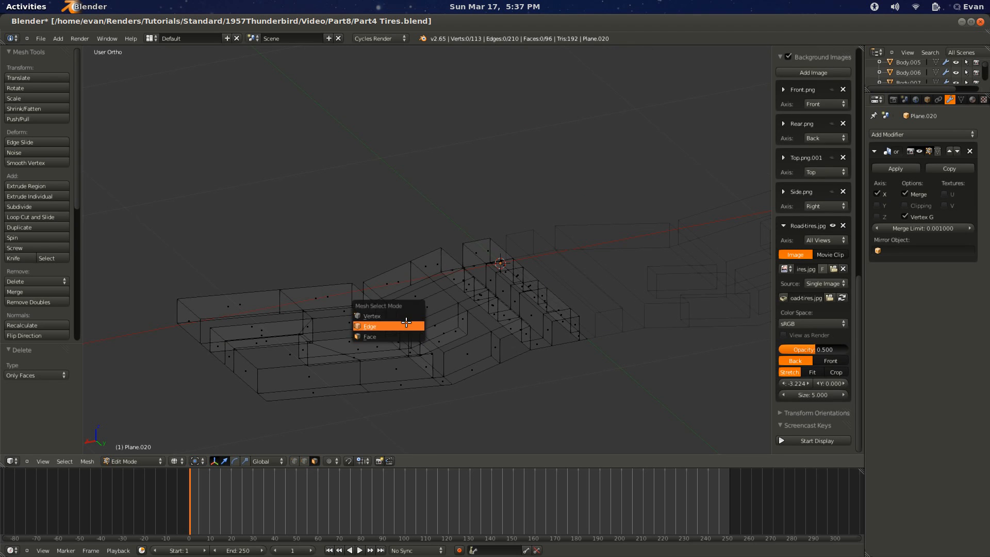
{"action": "left_click", "coordinate": [402, 326]}
{"action": "right_click", "coordinate": [519, 354]}
{"action": "key", "text": "x"}
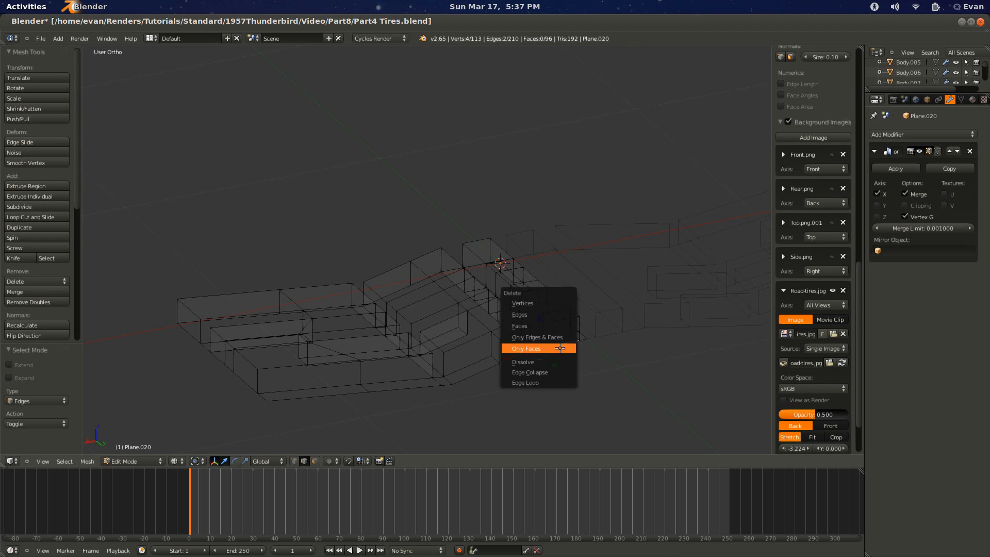
{"action": "left_click", "coordinate": [552, 325]}
{"action": "key", "text": "z"}
{"action": "mouse_move", "coordinate": [551, 311]}
{"action": "middle_mouse_down"}
{"action": "mouse_move", "coordinate": [427, 334]}
{"action": "mouse_move", "coordinate": [526, 259]}
{"action": "mouse_move", "coordinate": [255, 278]}
{"action": "mouse_move", "coordinate": [538, 310]}
{"action": "mouse_move", "coordinate": [426, 375]}
{"action": "middle_mouse_up"}
{"action": "key", "text": "ctrl+s"}
Step: Delete the two wall faces closing the inner block and the centre rib at the tile's opposite end, near the origin
{"action": "key", "text": "ctrl+Tab"}
{"action": "left_click", "coordinate": [435, 379]}
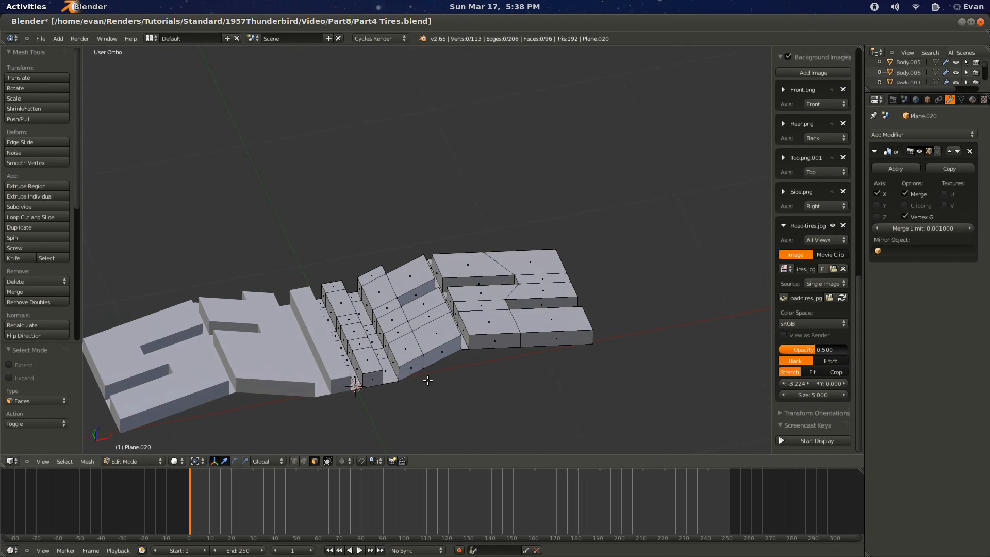
{"action": "right_click", "coordinate": [420, 372]}
{"action": "key", "text": "x"}
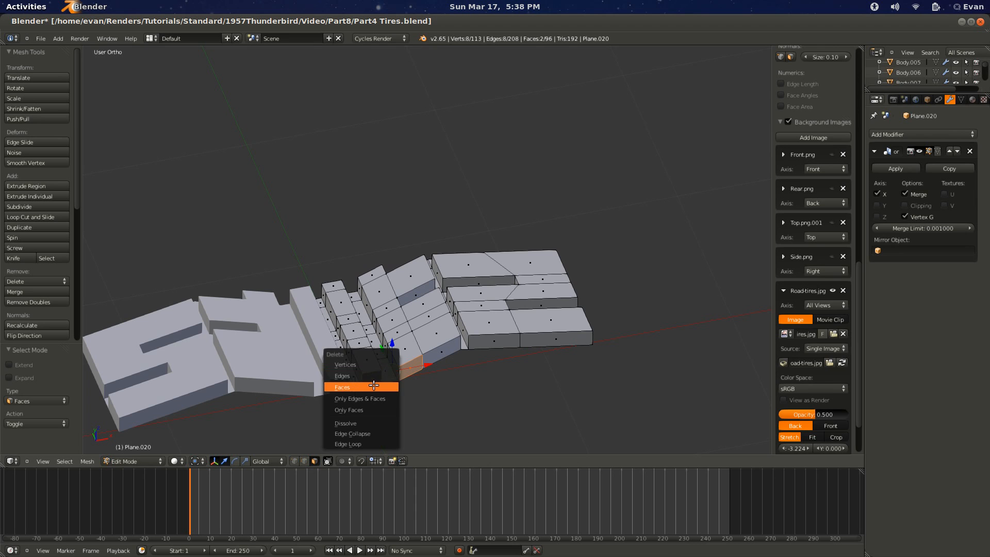
{"action": "left_click", "coordinate": [381, 378]}
{"action": "middle_click_drag", "start_coordinate": [380, 378], "coordinate": [462, 358]}
Step: Add an Array modifier to the tread tile with a relative offset of 0 in X and 1 in Y
{"action": "key", "text": "Tab"}
{"action": "key", "text": "space"}
{"action": "left_click", "coordinate": [475, 366]}
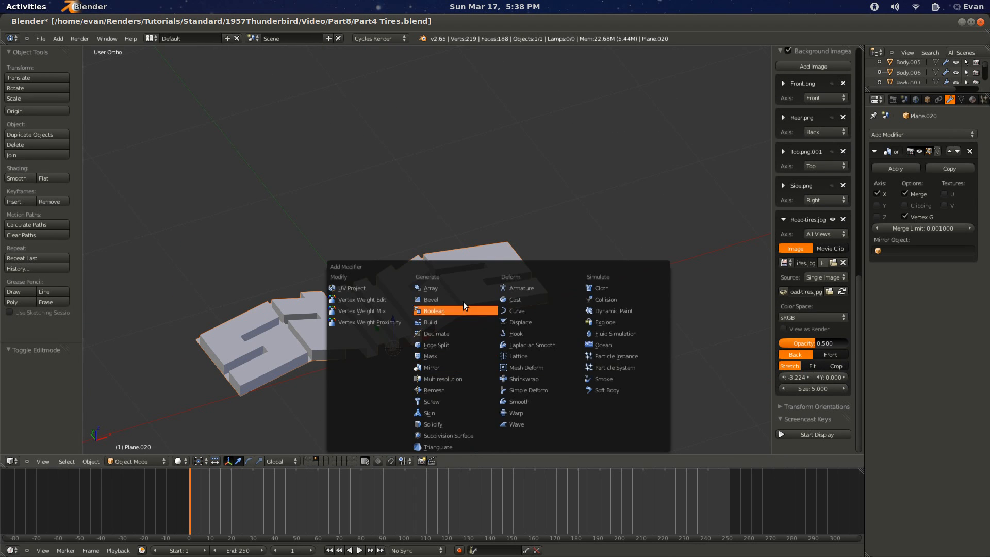
{"action": "left_click", "coordinate": [461, 288]}
{"action": "middle_click_drag", "start_coordinate": [552, 339], "coordinate": [663, 309]}
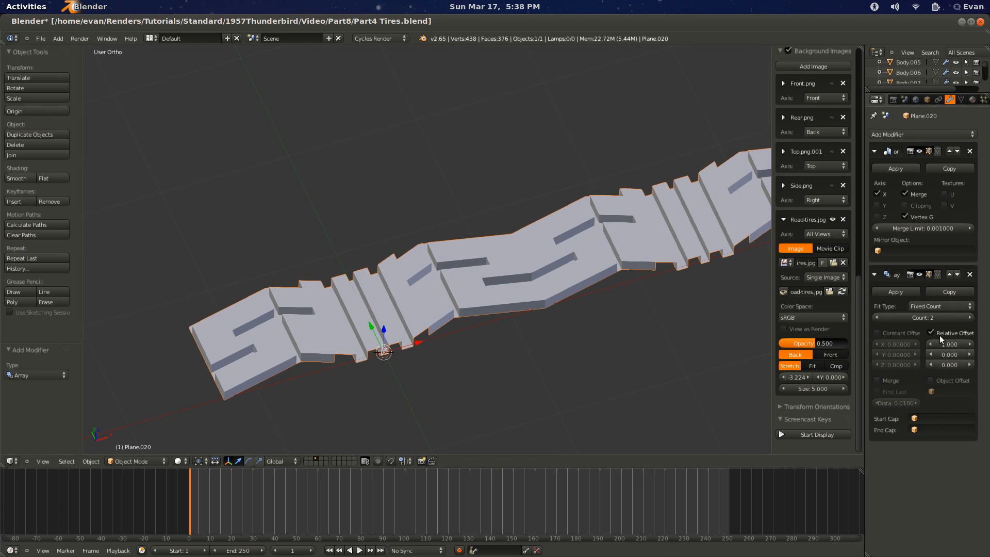
{"action": "type", "text": "0"}
{"action": "key", "text": "Return"}
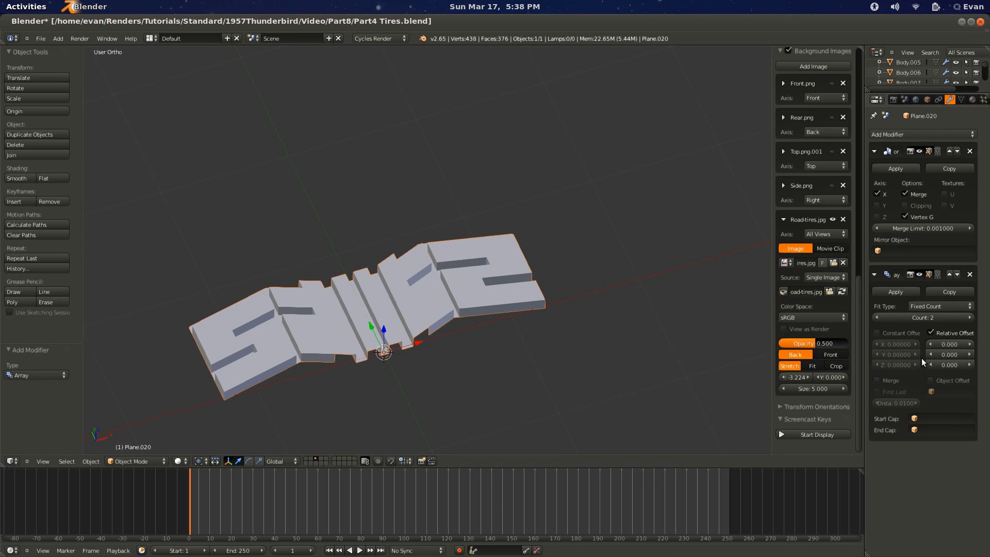
{"action": "key", "text": "Return"}
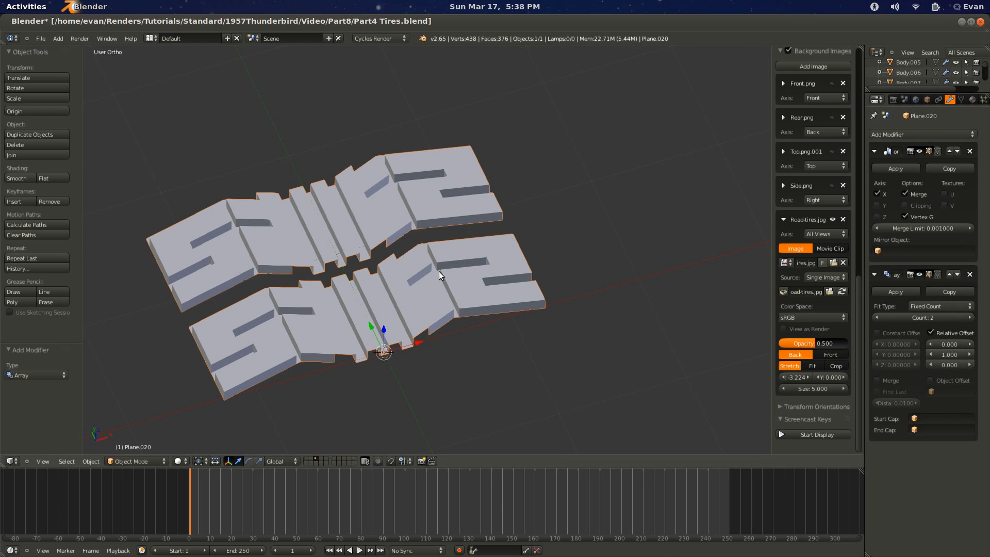
Step: Enable Merge in the array and compare the copied tile's position with the tread reference in the wireframe top view
{"action": "key", "text": "KP_7"}
{"action": "key", "text": "z"}
{"action": "scroll", "coordinate": [452, 267], "scroll_direction": "down", "scroll_amount": 7, "text": "shift"}
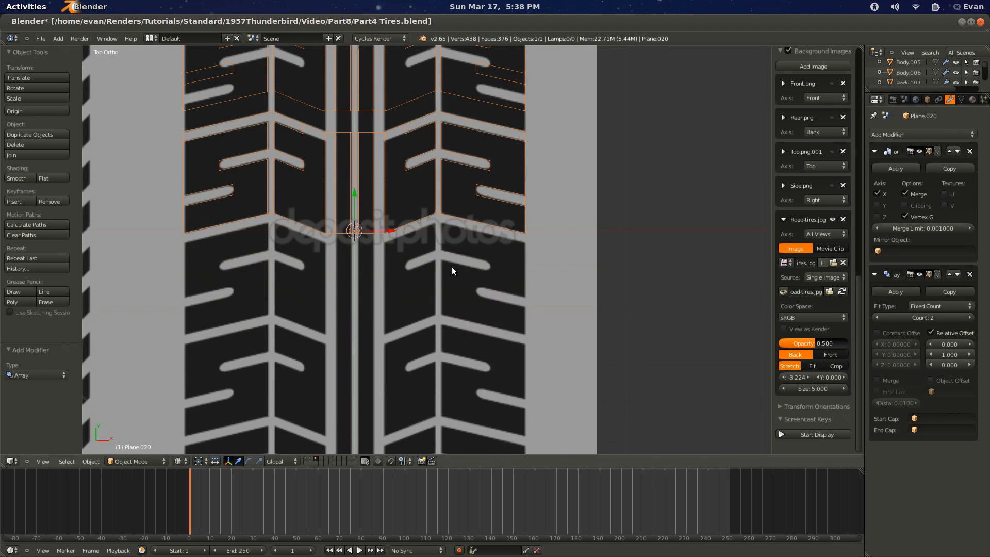
{"action": "scroll", "coordinate": [452, 267], "scroll_direction": "up", "scroll_amount": 13, "text": "shift"}
{"action": "scroll", "coordinate": [452, 267], "scroll_direction": "down", "scroll_amount": 4, "text": "ctrl"}
{"action": "scroll", "coordinate": [534, 274], "scroll_direction": "up", "scroll_amount": 3}
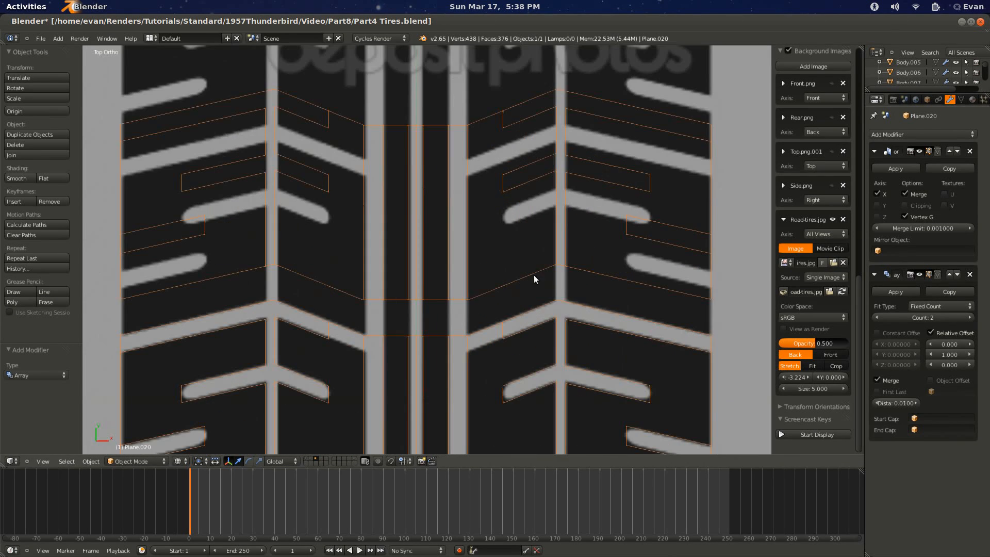
Step: Set the array's merge distance to 0.05 and try relative Y offsets of 0.832 and 0.8 against the tread reference
{"action": "scroll", "coordinate": [534, 274], "scroll_direction": "up", "scroll_amount": 2, "text": "ctrl"}
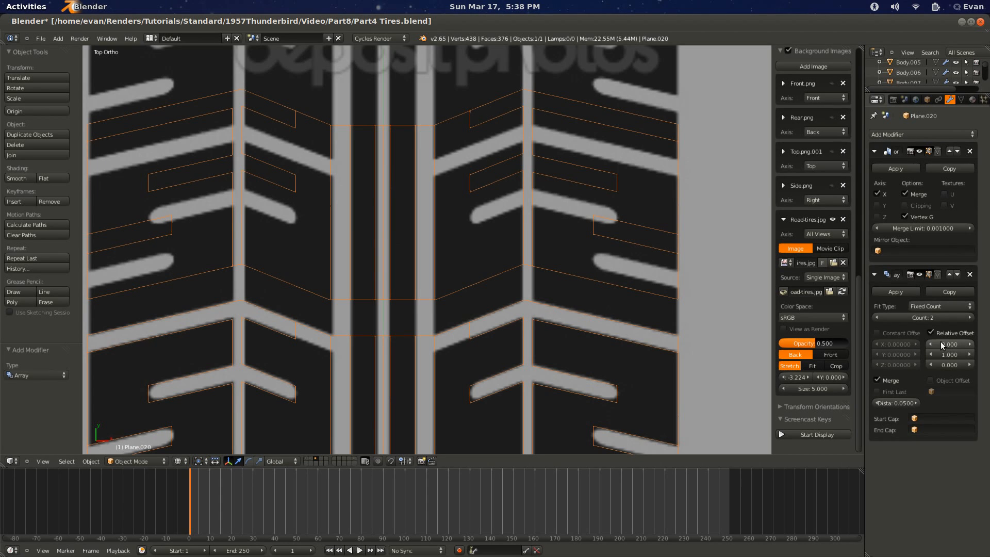
{"action": "left_click_drag", "start_coordinate": [948, 354], "coordinate": [944, 360]}
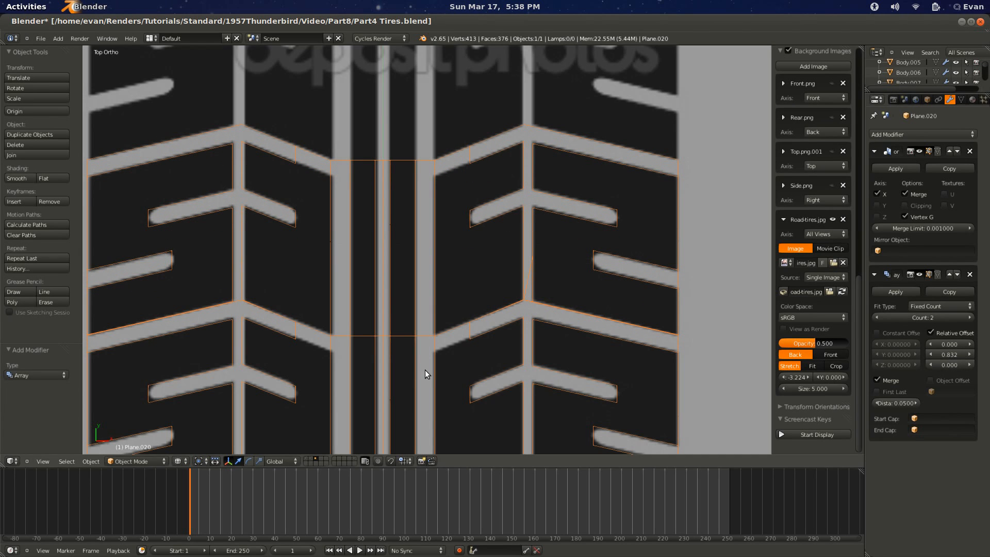
{"action": "scroll", "coordinate": [424, 371], "scroll_direction": "down", "scroll_amount": 5, "text": "ctrl"}
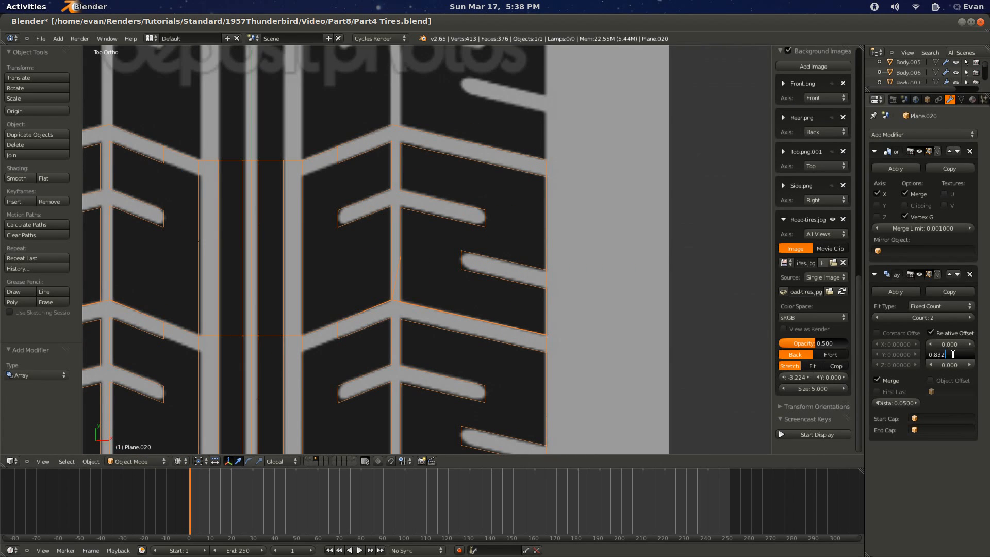
{"action": "key", "text": "Return"}
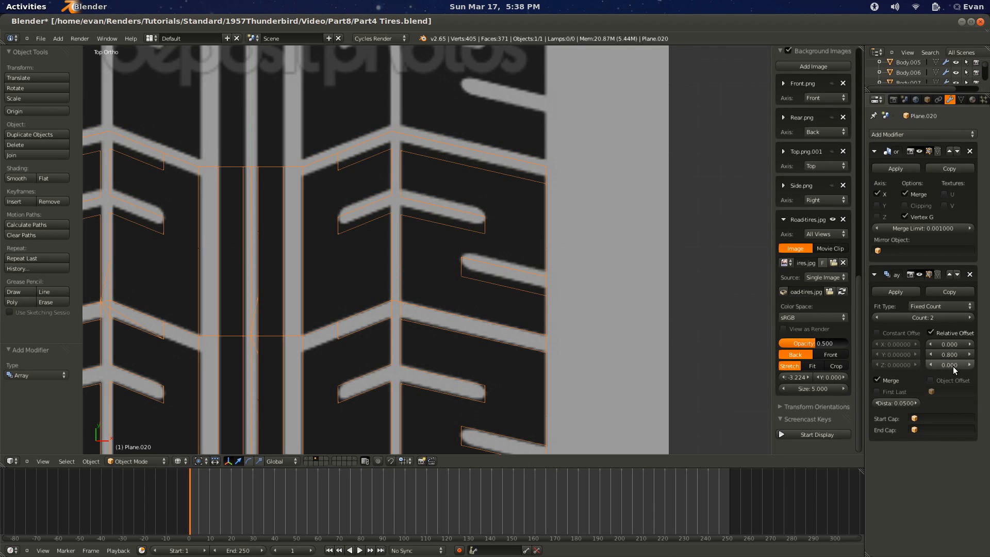
Step: Inspect the joint between the two tread tiles in shaded view and set the array's relative Y offset to 0.815
{"action": "scroll", "coordinate": [325, 333], "scroll_direction": "down", "scroll_amount": 1}
{"action": "key", "text": "z"}
{"action": "scroll", "coordinate": [328, 333], "scroll_direction": "down", "scroll_amount": 4}
{"action": "mouse_move", "coordinate": [328, 333]}
{"action": "middle_mouse_down"}
{"action": "mouse_move", "coordinate": [360, 290]}
{"action": "mouse_move", "coordinate": [411, 259]}
{"action": "middle_mouse_up"}
{"action": "scroll", "coordinate": [410, 258], "scroll_direction": "up", "scroll_amount": 4}
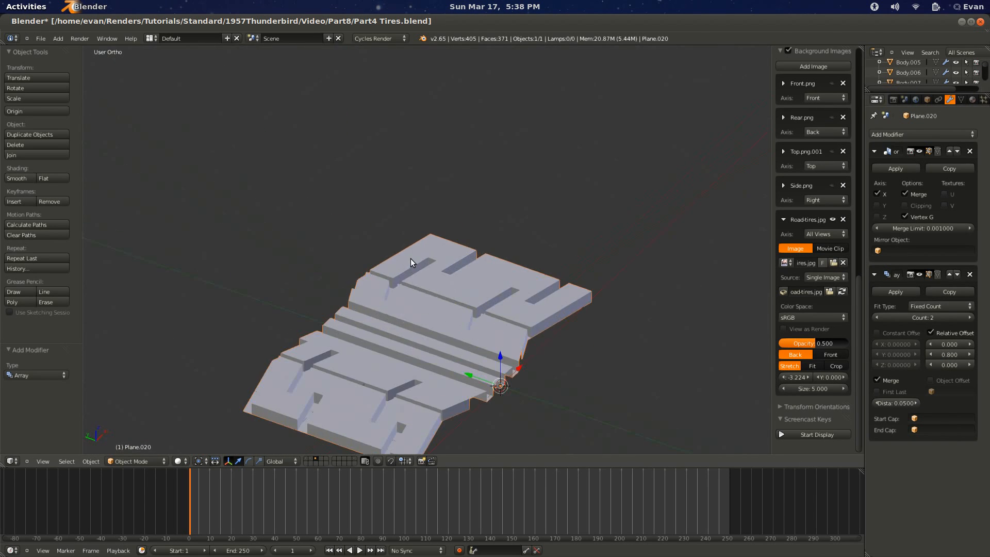
{"action": "middle_click_drag", "start_coordinate": [416, 311], "coordinate": [523, 239]}
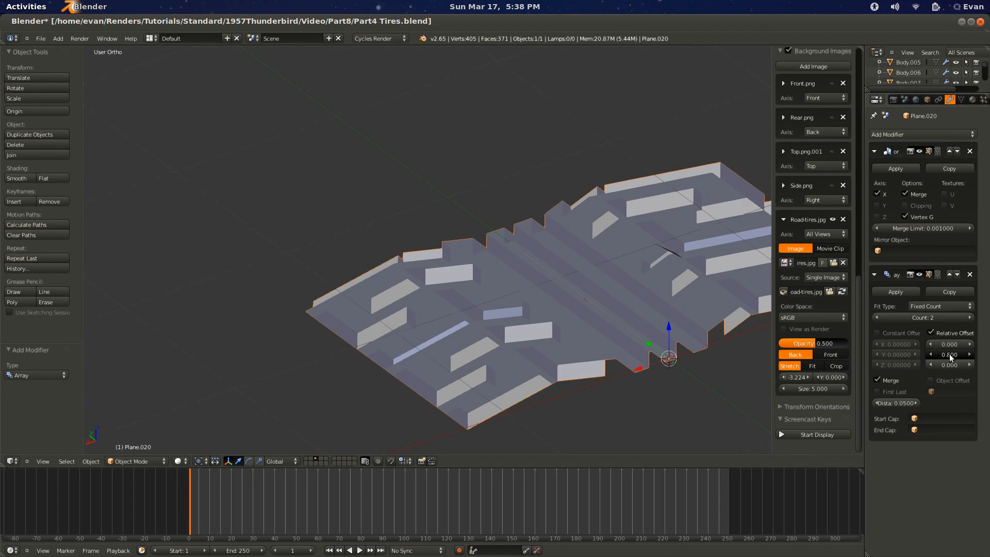
{"action": "left_click_drag", "start_coordinate": [948, 354], "coordinate": [949, 357]}
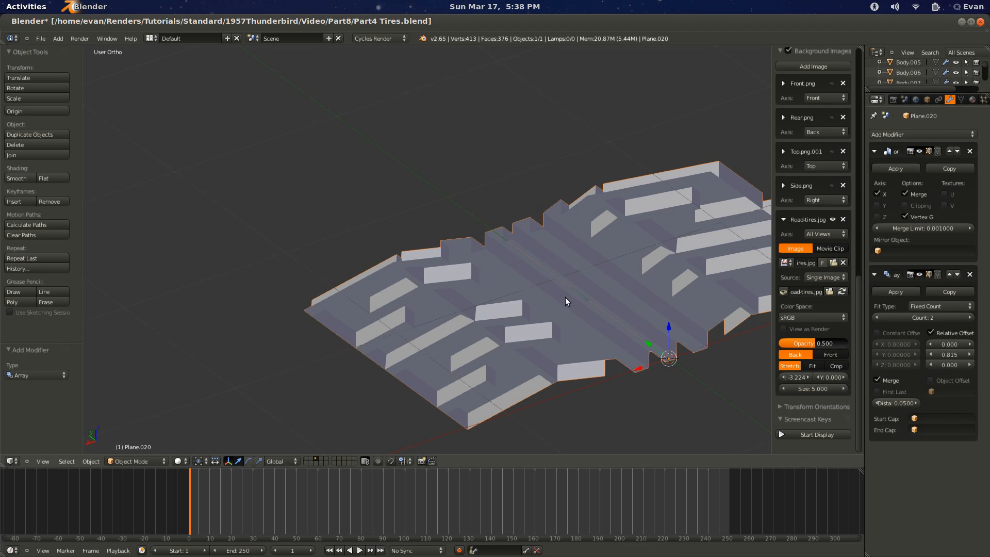
Step: Examine the tread's grooves close up and set the array's merge distance to 0.04
{"action": "middle_click_drag", "start_coordinate": [565, 297], "coordinate": [364, 335]}
{"action": "scroll", "coordinate": [416, 330], "scroll_direction": "up", "scroll_amount": 5}
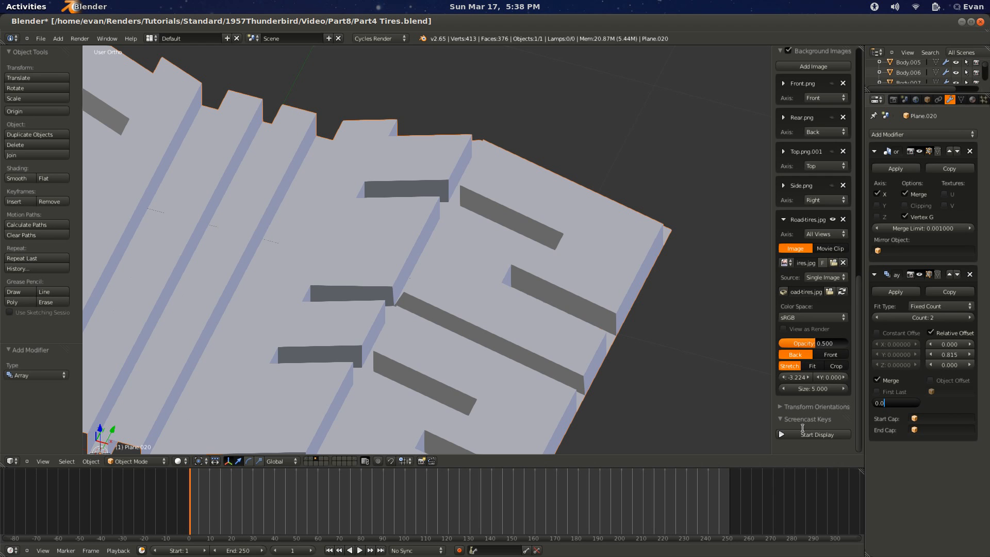
{"action": "type", "text": "4"}
{"action": "key", "text": "Return"}
Step: Try a relative Y offset of 0.871 for the array in the wireframe top view over the tread reference
{"action": "middle_click_drag", "start_coordinate": [384, 434], "coordinate": [405, 408]}
{"action": "key", "text": "KP_7"}
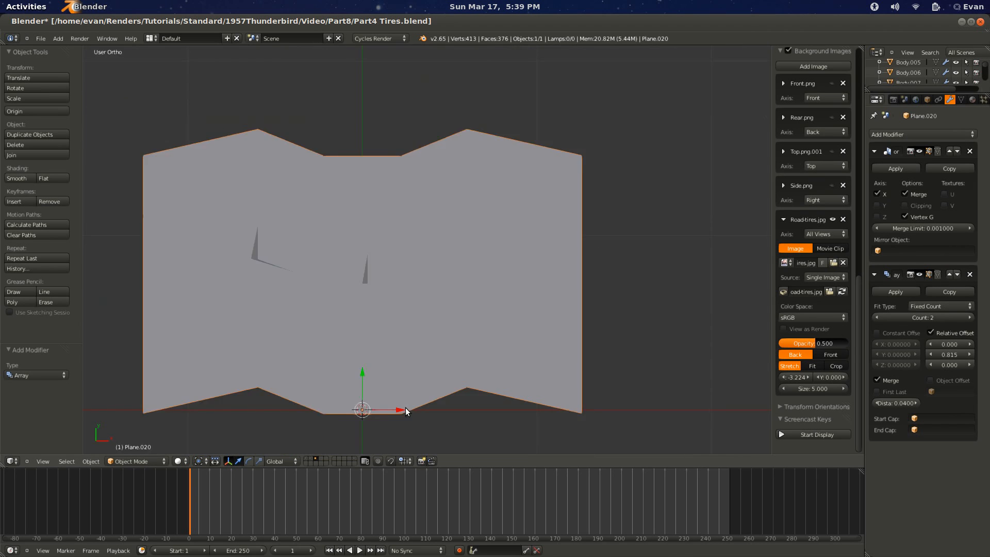
{"action": "key", "text": "KP_7"}
{"action": "scroll", "coordinate": [379, 392], "scroll_direction": "up", "scroll_amount": 5}
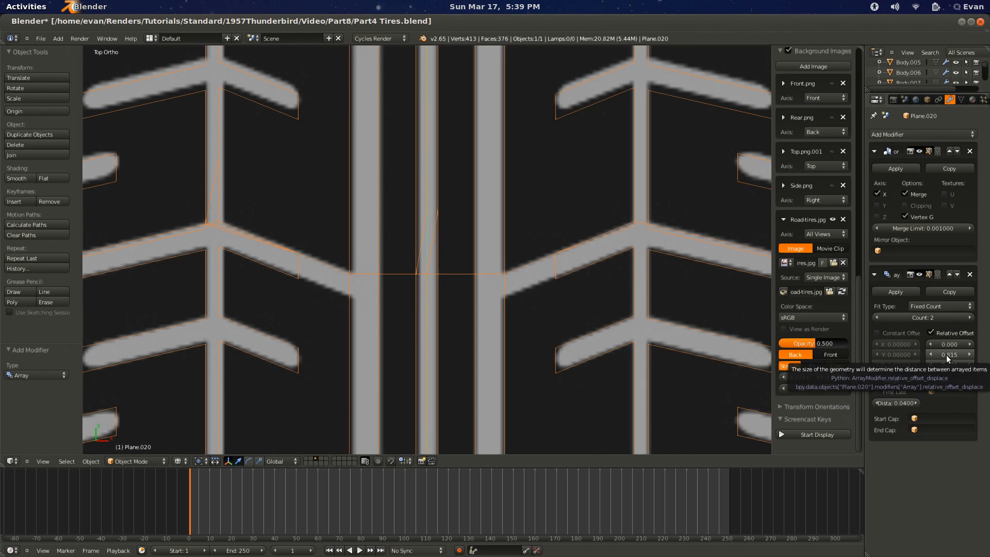
{"action": "left_click_drag", "start_coordinate": [948, 355], "coordinate": [950, 355]}
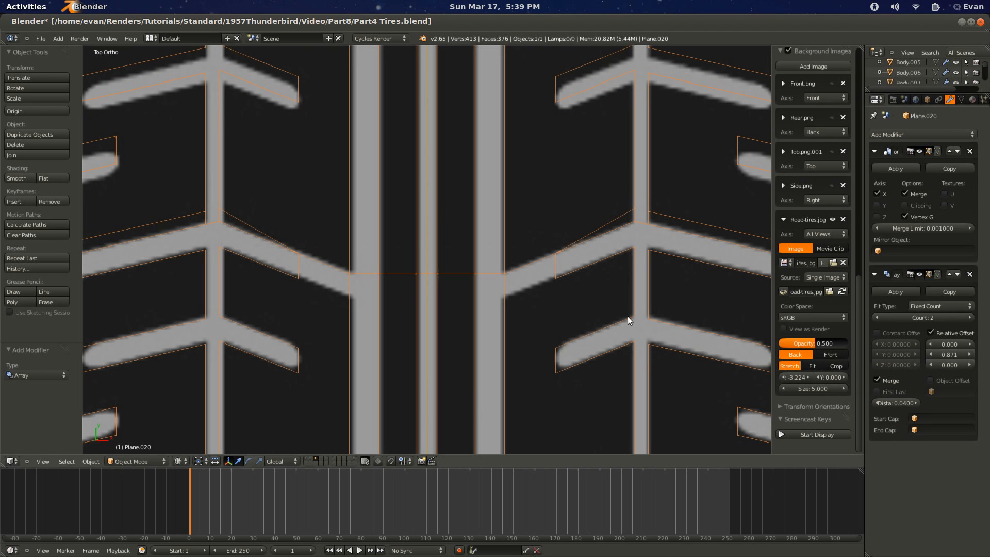
Step: Lower the array's relative Y offset through 0.86, 0.85 and 0.84 to 0.83 while checking the tread's side in shaded view
{"action": "middle_click_drag", "start_coordinate": [627, 317], "coordinate": [355, 174]}
{"action": "scroll", "coordinate": [356, 176], "scroll_direction": "up", "scroll_amount": 4}
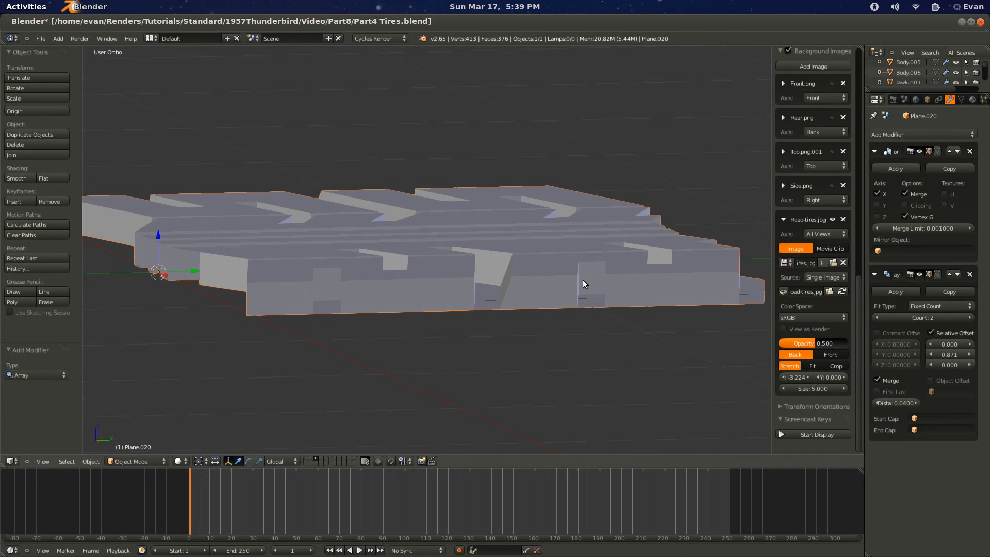
{"action": "left_click", "coordinate": [949, 354]}
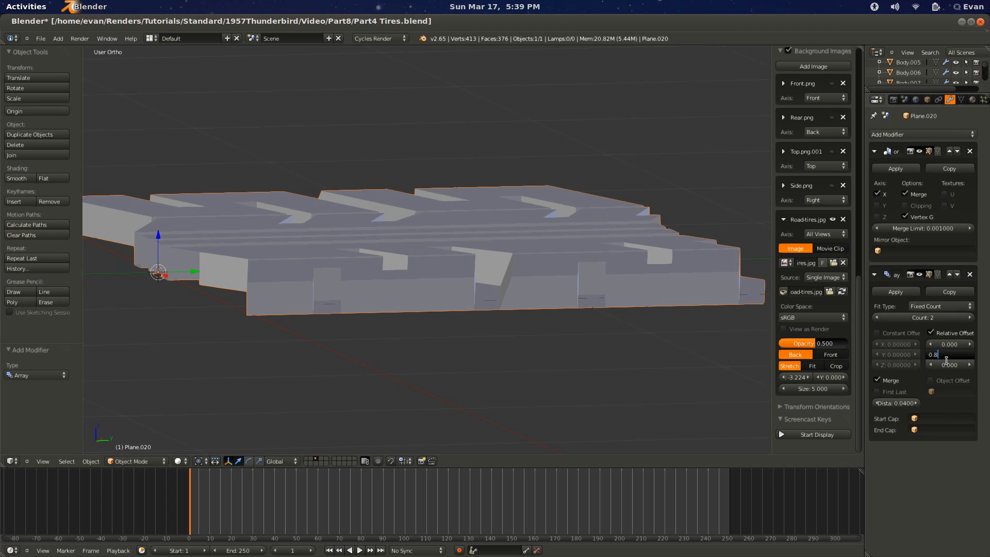
{"action": "key", "text": "Return"}
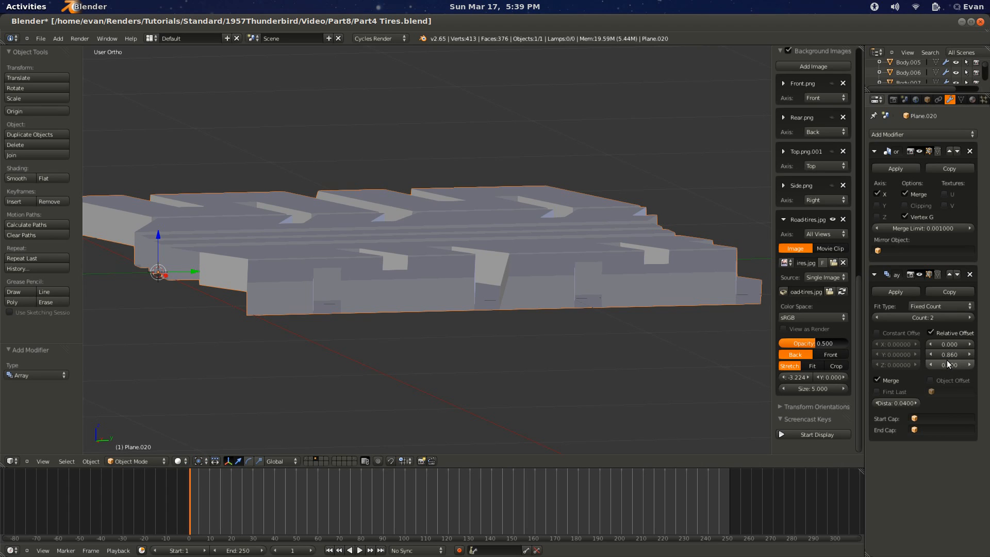
{"action": "left_click", "coordinate": [955, 355]}
{"action": "type", "text": "0.86"}
{"action": "key", "text": "Return"}
{"action": "double_click", "coordinate": [953, 355]}
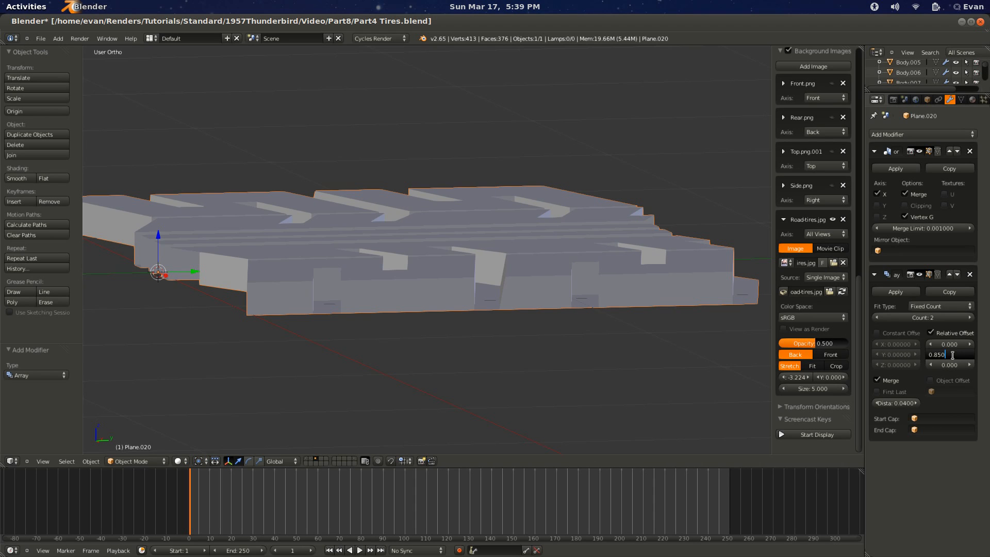
{"action": "type", "text": "4"}
{"action": "key", "text": "Return"}
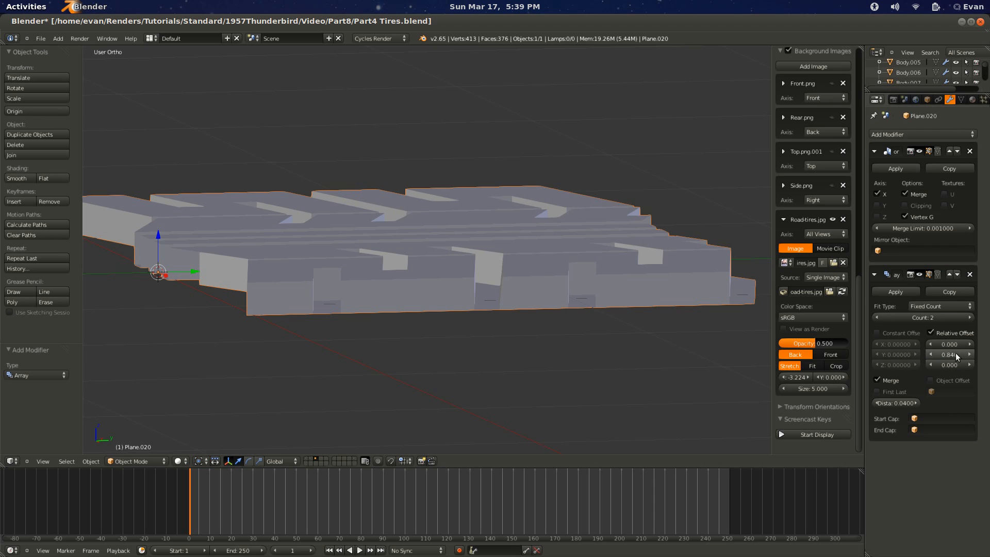
{"action": "double_click", "coordinate": [954, 354]}
{"action": "type", "text": "3"}
{"action": "key", "text": "Return"}
{"action": "middle_click_drag", "start_coordinate": [453, 339], "coordinate": [508, 367]}
{"action": "scroll", "coordinate": [521, 376], "scroll_direction": "down", "scroll_amount": 1}
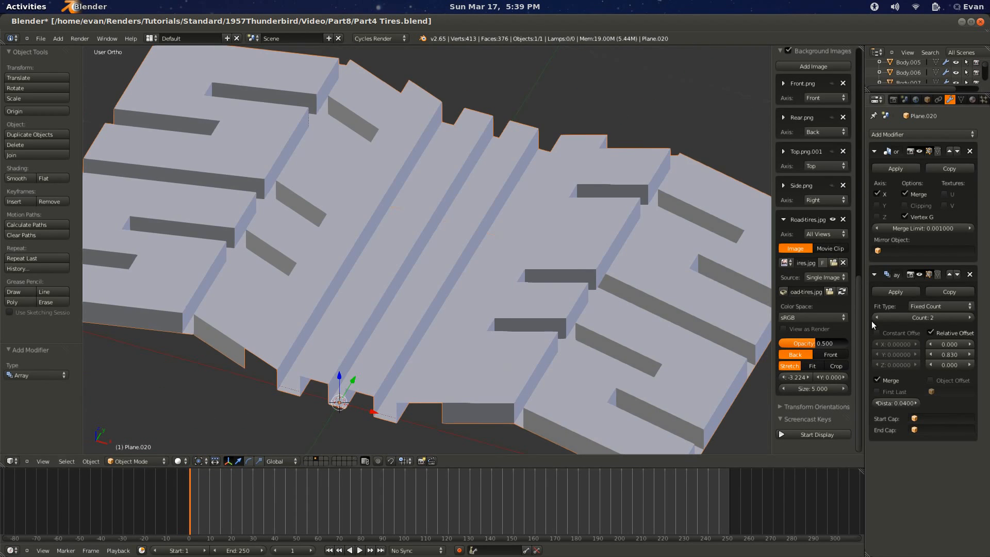
Step: Raise the tread array's count to 14 and save the file, overwriting the existing one
{"action": "left_click_drag", "start_coordinate": [911, 319], "coordinate": [952, 320]}
{"action": "scroll", "coordinate": [428, 305], "scroll_direction": "down", "scroll_amount": 12}
{"action": "middle_click_drag", "start_coordinate": [435, 303], "coordinate": [407, 318]}
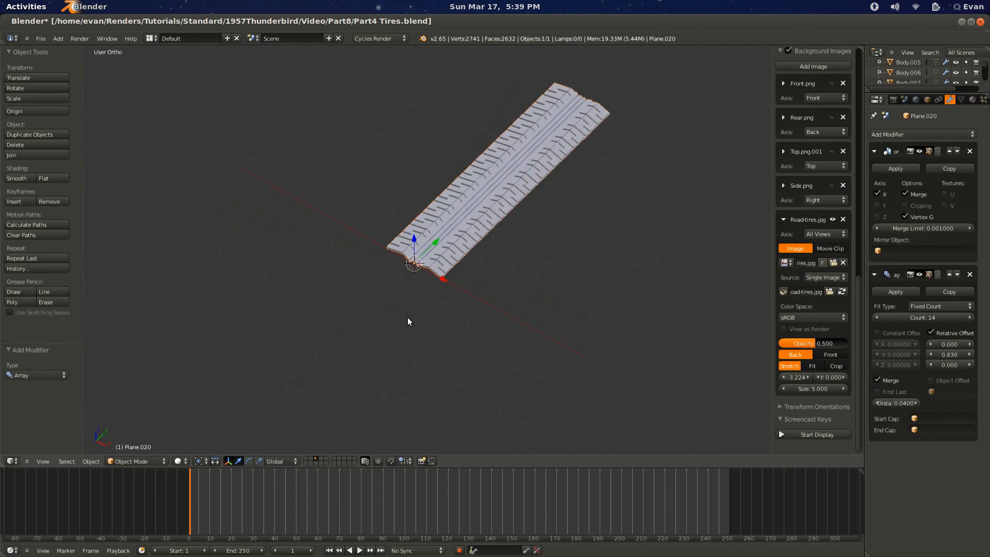
{"action": "scroll", "coordinate": [407, 318], "scroll_direction": "up", "scroll_amount": 5, "text": "ctrl"}
{"action": "key", "text": "ctrl+s"}
{"action": "key", "text": "Return"}
{"action": "scroll", "coordinate": [425, 352], "scroll_direction": "up", "scroll_amount": 4, "text": "shift"}
{"action": "scroll", "coordinate": [426, 352], "scroll_direction": "up", "scroll_amount": 3, "text": "ctrl"}
{"action": "scroll", "coordinate": [426, 351], "scroll_direction": "down", "scroll_amount": 1}
{"action": "scroll", "coordinate": [425, 352], "scroll_direction": "down", "scroll_amount": 3, "text": "ctrl"}
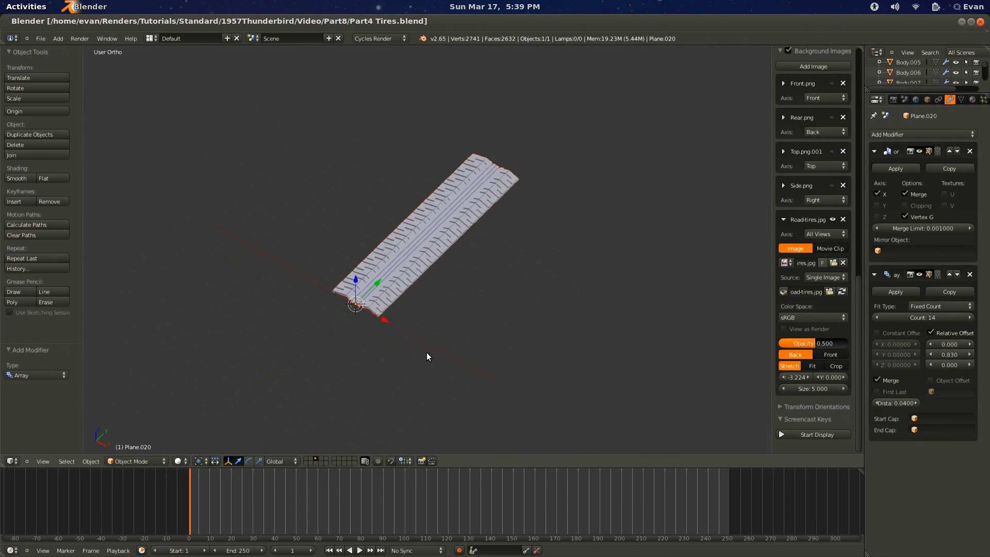
Step: Increase the tread array's count to 22
{"action": "scroll", "coordinate": [426, 352], "scroll_direction": "up", "scroll_amount": 4}
{"action": "left_click_drag", "start_coordinate": [914, 318], "coordinate": [937, 318]}
{"action": "scroll", "coordinate": [401, 258], "scroll_direction": "down", "scroll_amount": 2}
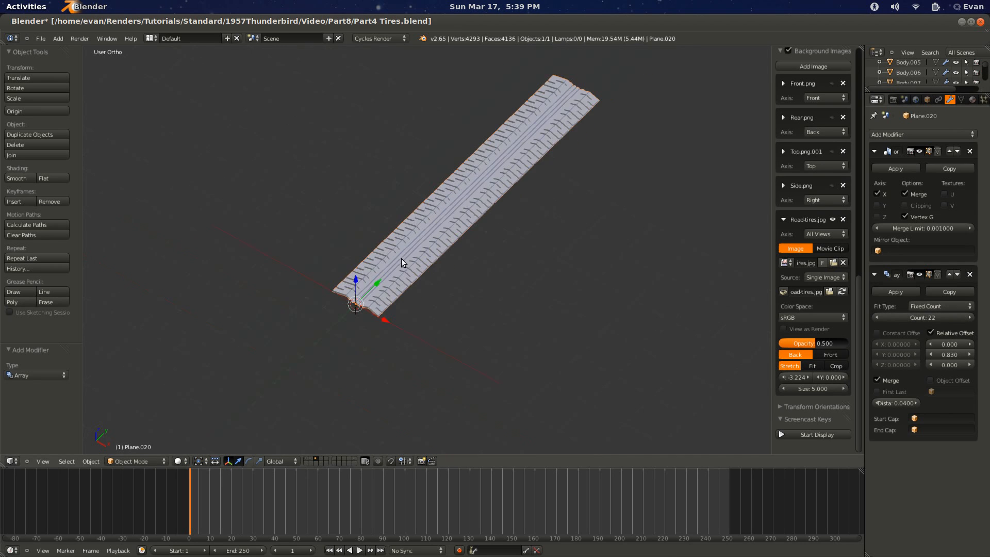
Step: Add a Bezier circle curve at the origin and rotate it 90° about the global Y axis
{"action": "middle_click_drag", "start_coordinate": [391, 254], "coordinate": [386, 274]}
{"action": "key", "text": "shift+a"}
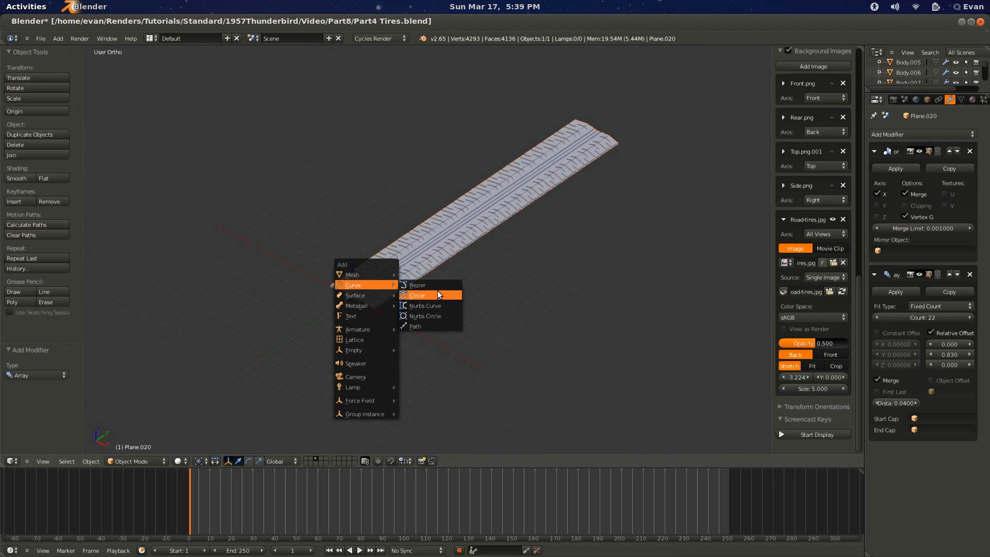
{"action": "left_click", "coordinate": [436, 292]}
{"action": "key", "text": "r"}
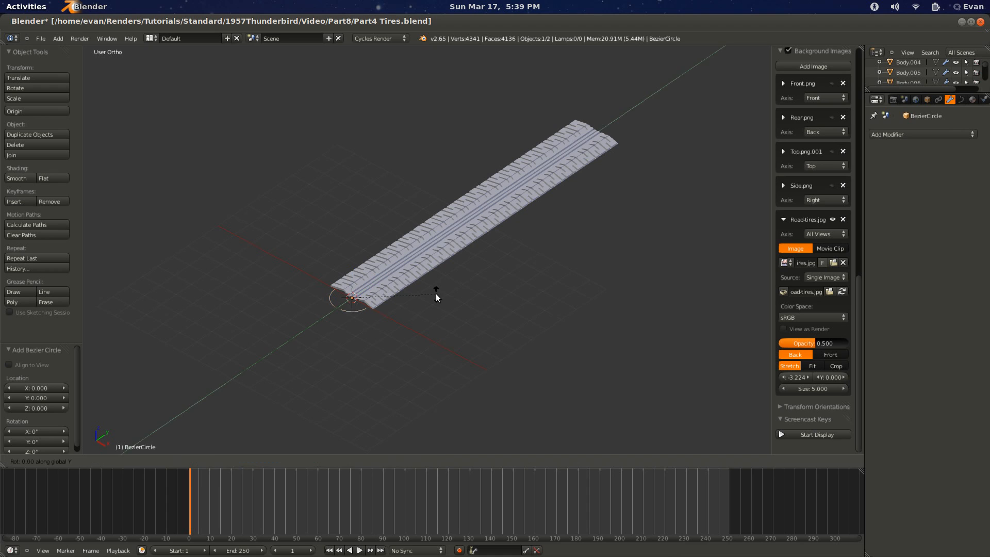
{"action": "key", "text": "y"}
{"action": "key", "text": "9"}
{"action": "key", "text": "0"}
{"action": "key", "text": "Return"}
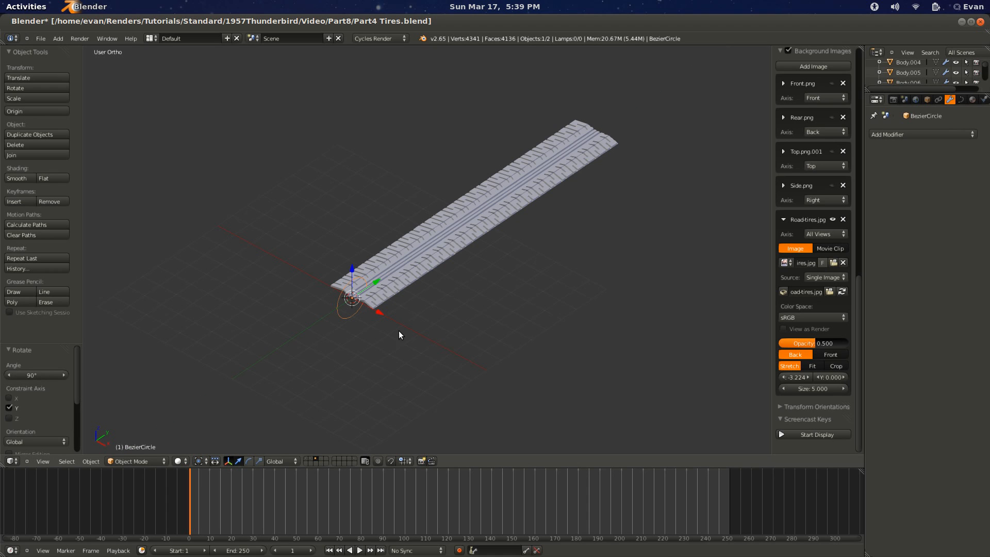
Step: Add a Curve modifier to the tread strip with the Bezier circle as its curve object
{"action": "right_click", "coordinate": [419, 275]}
{"action": "key", "text": "space"}
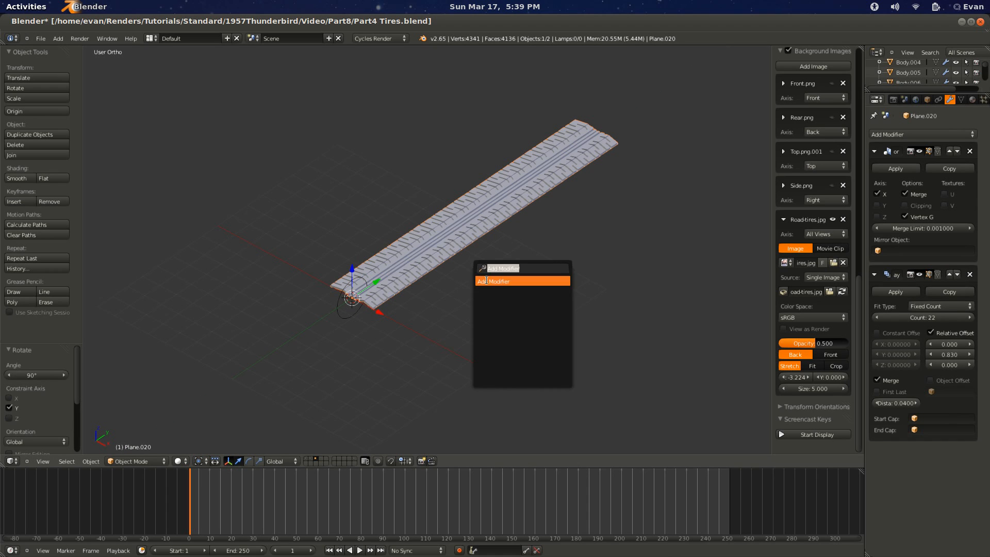
{"action": "key", "text": "Return"}
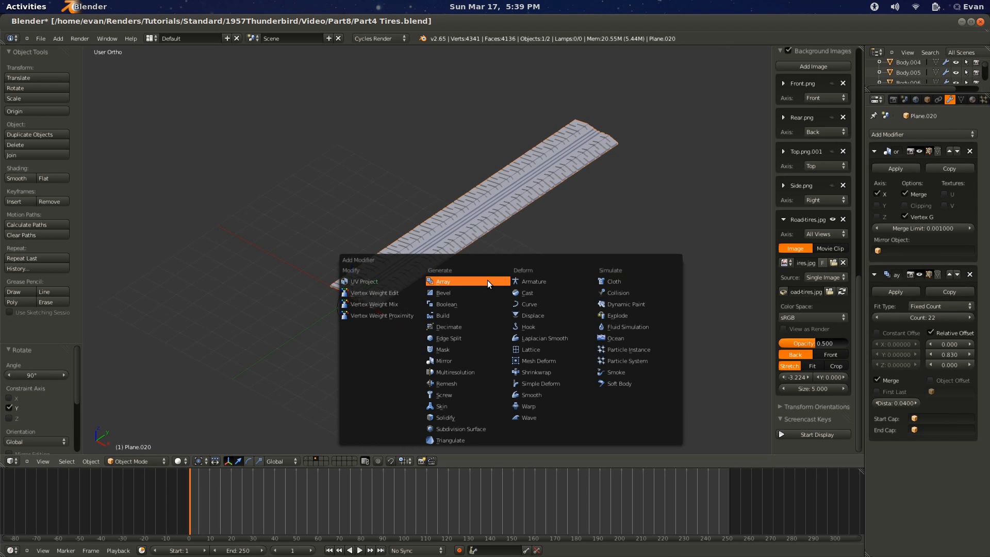
{"action": "left_click", "coordinate": [543, 303]}
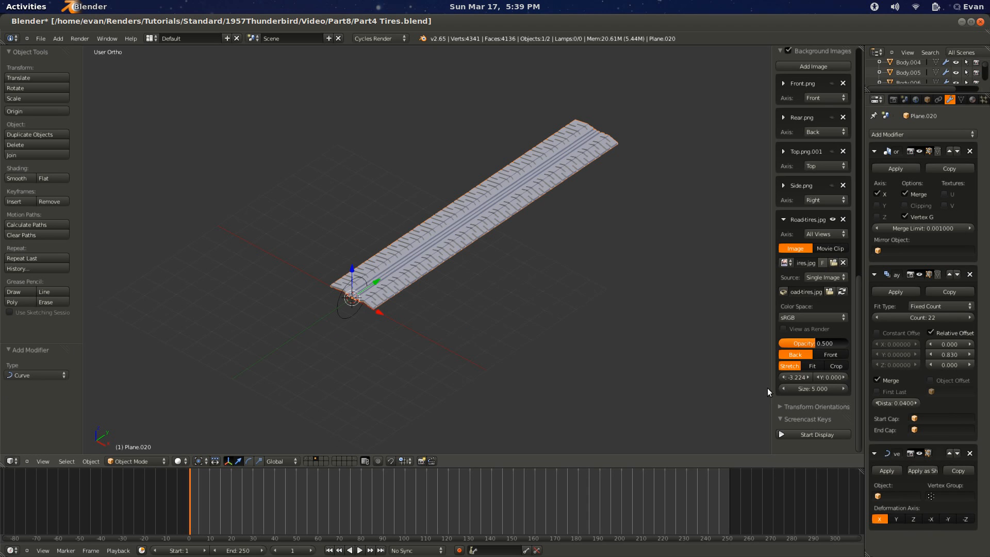
{"action": "left_click", "coordinate": [898, 496]}
{"action": "left_click", "coordinate": [896, 403]}
{"action": "middle_click_drag", "start_coordinate": [390, 325], "coordinate": [378, 342]}
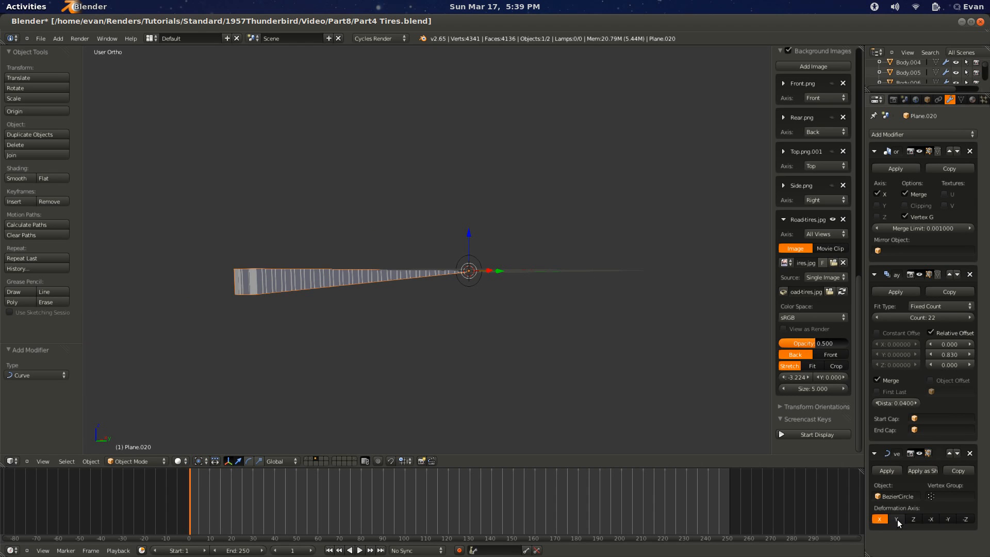
Step: Try Y, Z and X as the Curve modifier's deformation axis while viewing the tread from different angles
{"action": "left_click", "coordinate": [896, 518]}
{"action": "left_click", "coordinate": [913, 519]}
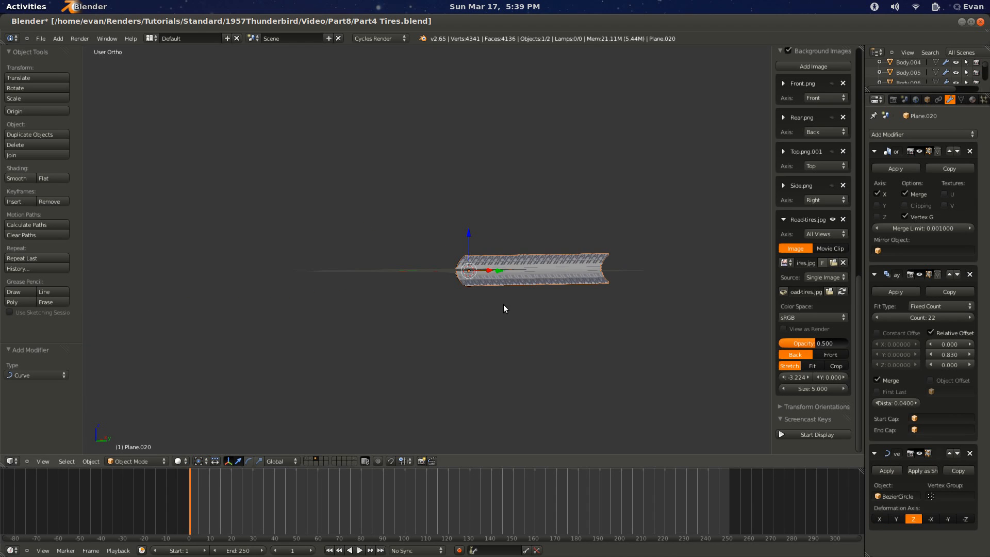
{"action": "middle_click_drag", "start_coordinate": [504, 306], "coordinate": [531, 418]}
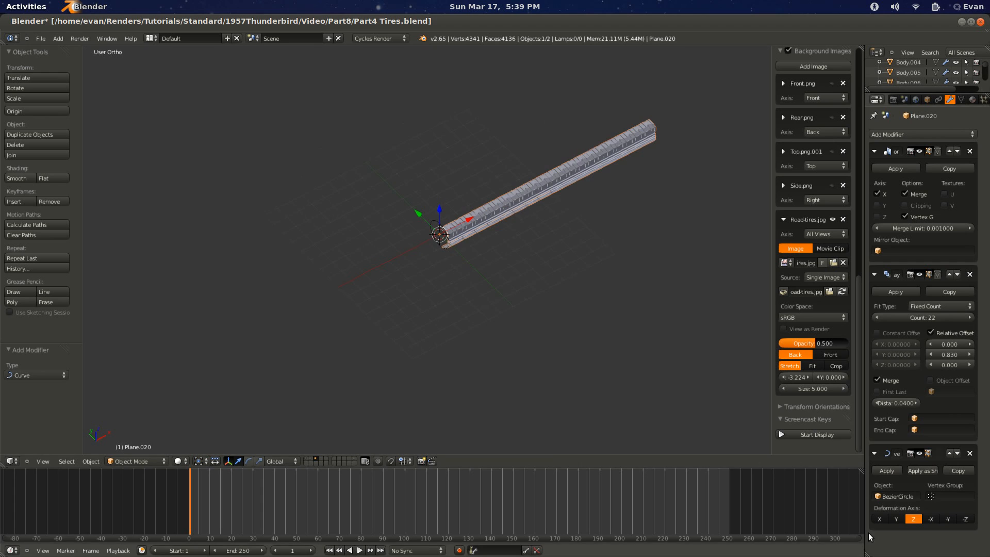
{"action": "left_click", "coordinate": [879, 519]}
{"action": "middle_click_drag", "start_coordinate": [516, 305], "coordinate": [420, 267]}
{"action": "key", "text": "g"}
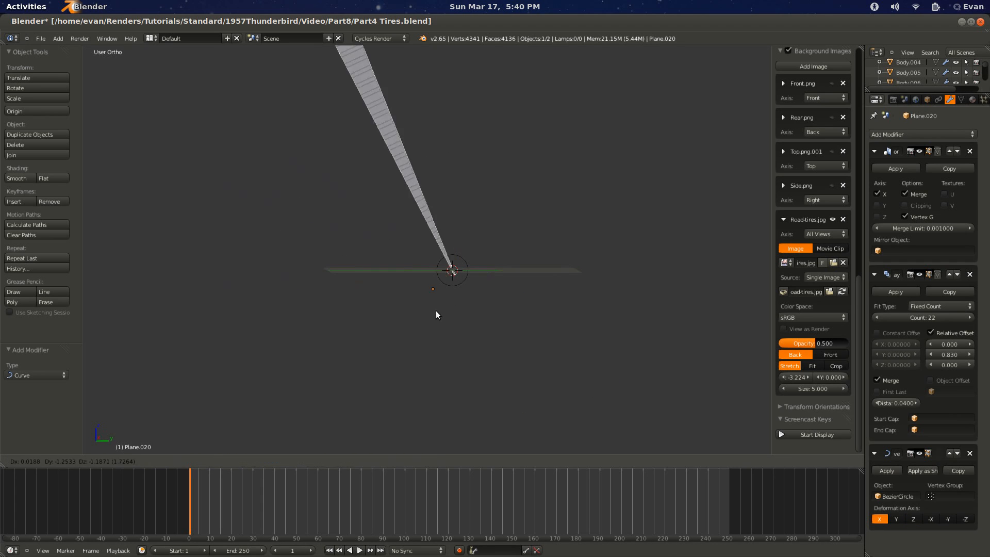
{"action": "key", "text": "x"}
{"action": "key", "text": "y"}
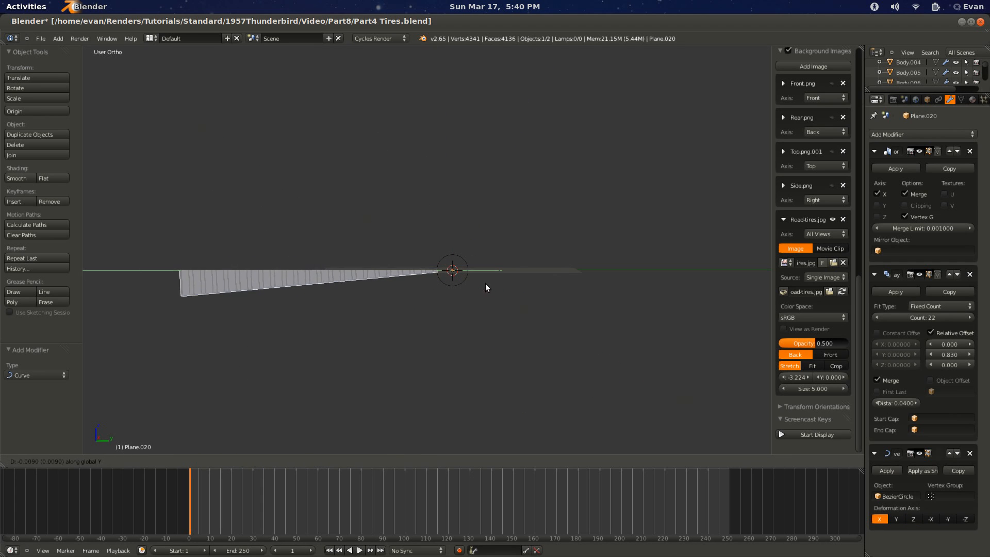
{"action": "right_click", "coordinate": [232, 288]}
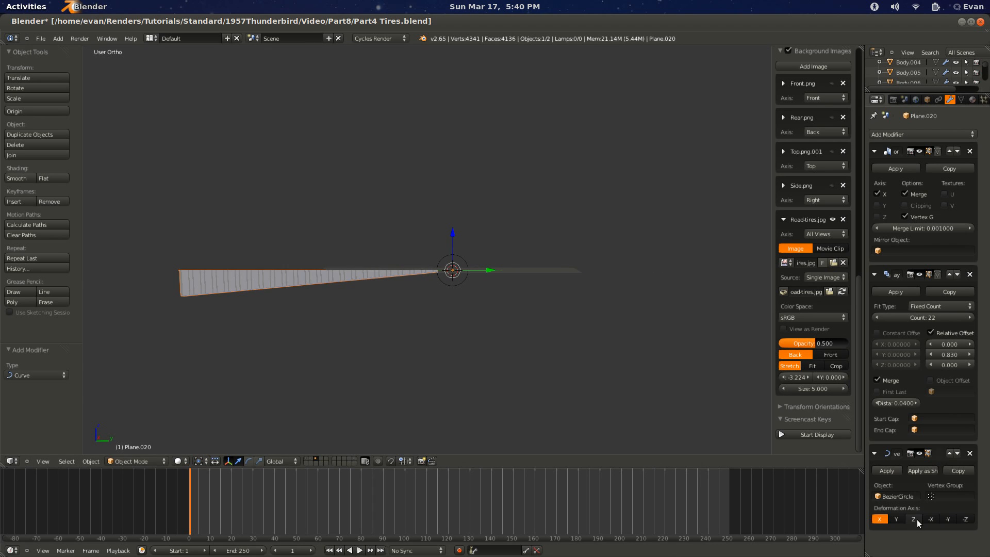
Step: Try -X and settle on -Y as the Curve modifier's deformation axis, and inspect the rolled-up tread
{"action": "middle_click_drag", "start_coordinate": [462, 296], "coordinate": [463, 356]}
{"action": "scroll", "coordinate": [468, 365], "scroll_direction": "up", "scroll_amount": 4}
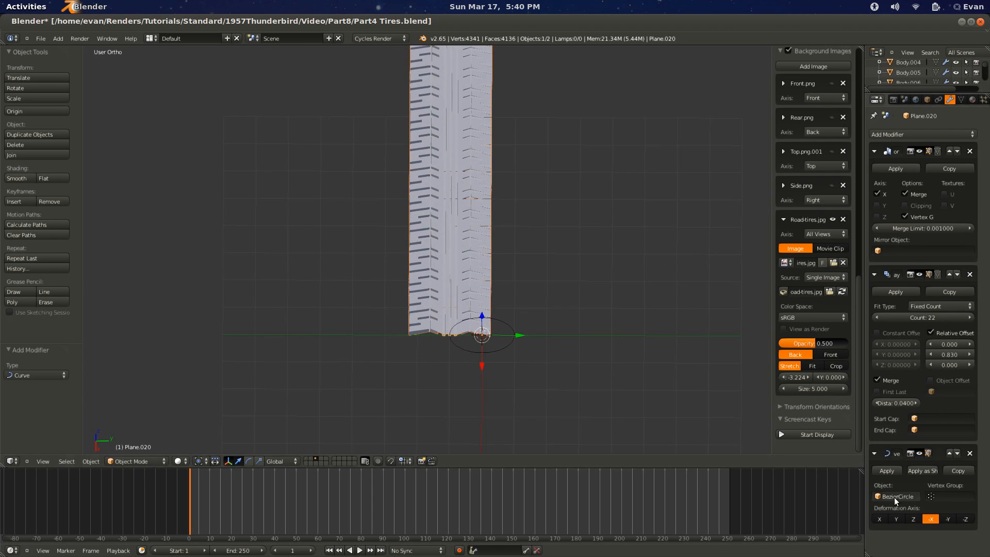
{"action": "left_click", "coordinate": [948, 519]}
{"action": "scroll", "coordinate": [487, 341], "scroll_direction": "up", "scroll_amount": 5}
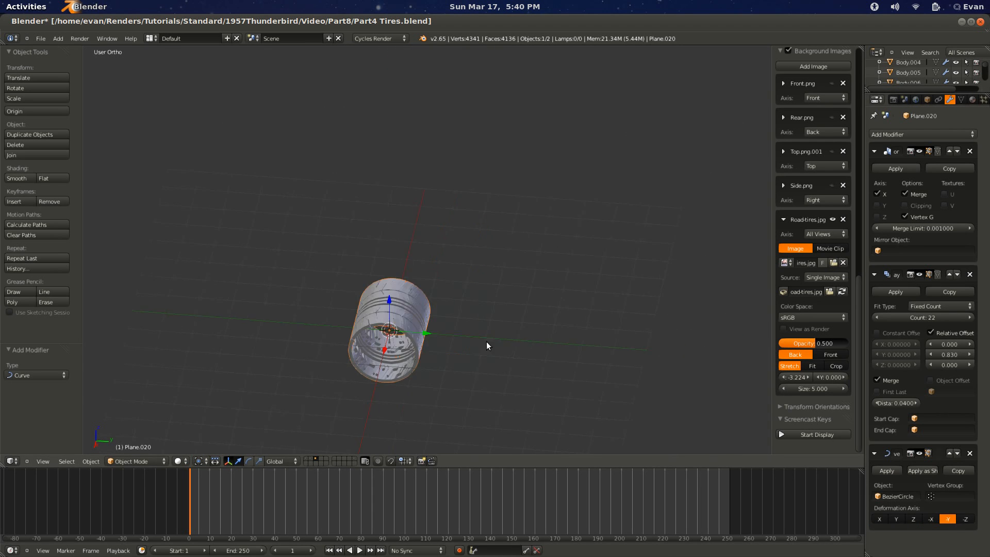
{"action": "middle_click_drag", "start_coordinate": [416, 314], "coordinate": [401, 284]}
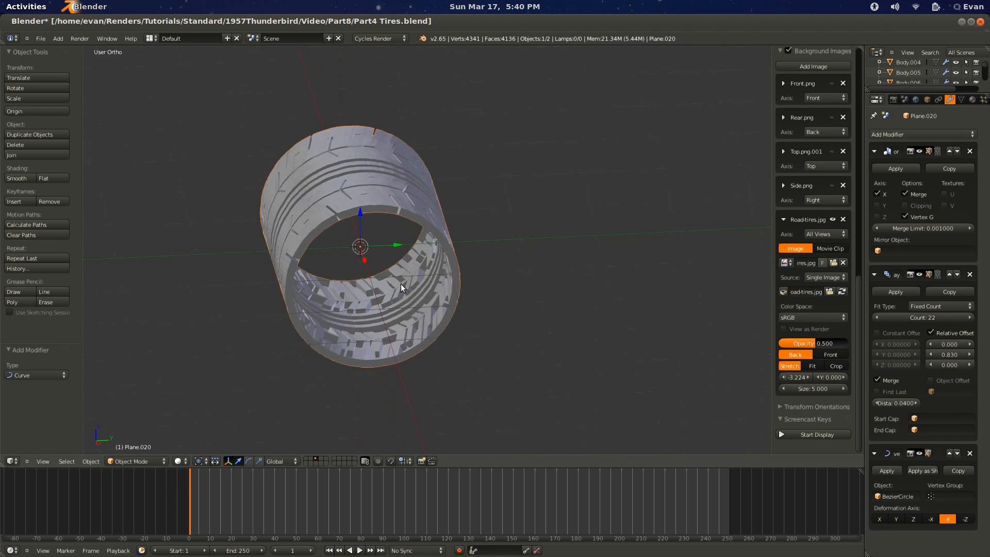
Step: Select the Bezier circle in wireframe display and scale it up by about 2.04 to widen the tread ring
{"action": "key", "text": "z"}
{"action": "right_click", "coordinate": [416, 293]}
{"action": "right_click", "coordinate": [415, 296]}
{"action": "right_click", "coordinate": [415, 295]}
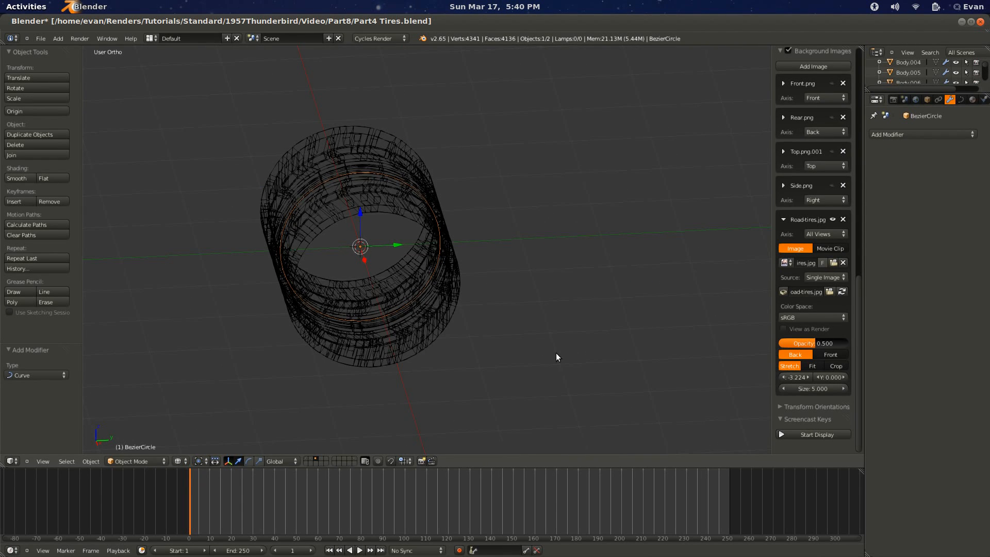
{"action": "key", "text": "s"}
{"action": "left_click", "coordinate": [512, 321]}
{"action": "key", "text": "z"}
{"action": "scroll", "coordinate": [499, 318], "scroll_direction": "down", "scroll_amount": 2}
{"action": "scroll", "coordinate": [499, 317], "scroll_direction": "up", "scroll_amount": 1}
{"action": "middle_click_drag", "start_coordinate": [500, 318], "coordinate": [512, 337]}
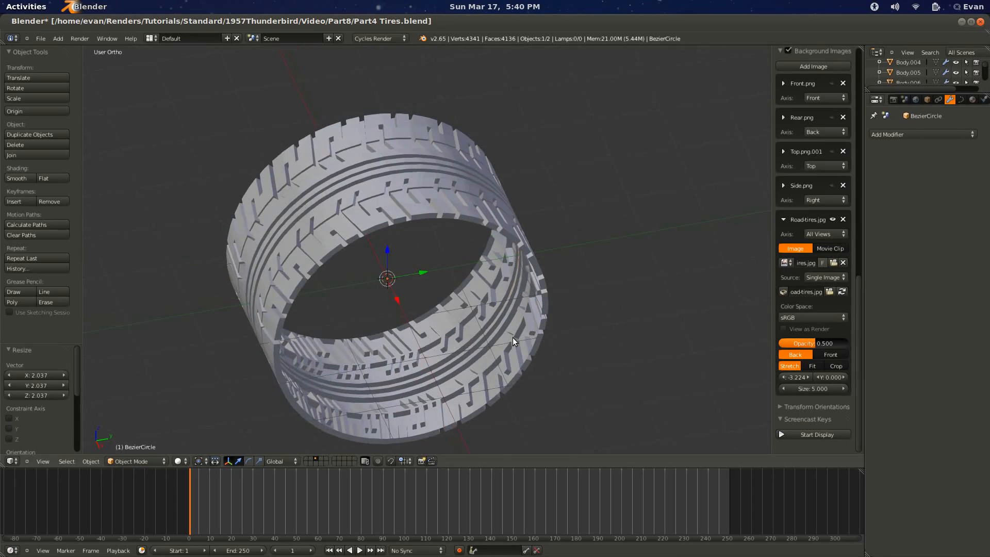
Step: Scale the Bezier circle by about 1.28 and fine-tune it by about 0.999 to close the tread ring's seam
{"action": "key", "text": "s"}
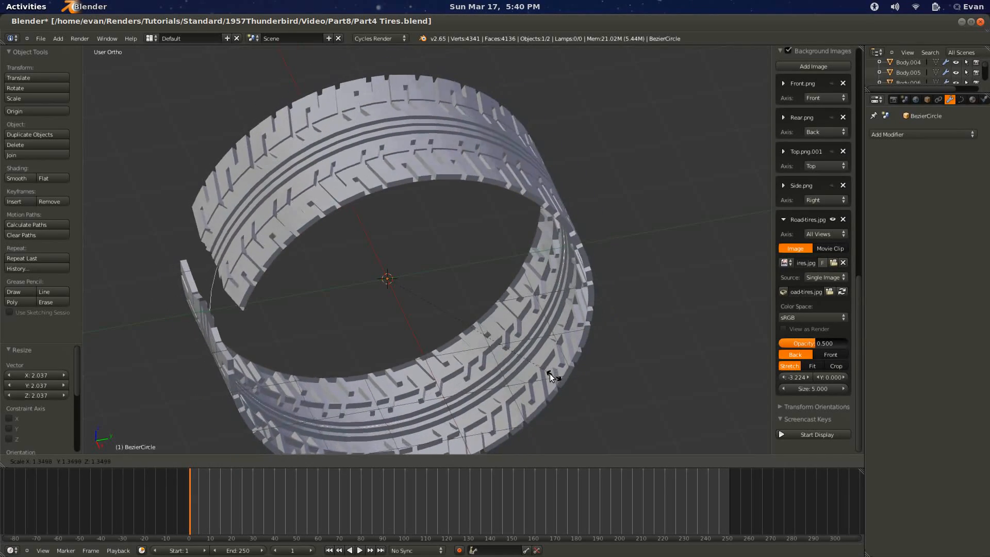
{"action": "left_click", "coordinate": [544, 370]}
{"action": "middle_click_drag", "start_coordinate": [333, 292], "coordinate": [426, 301]}
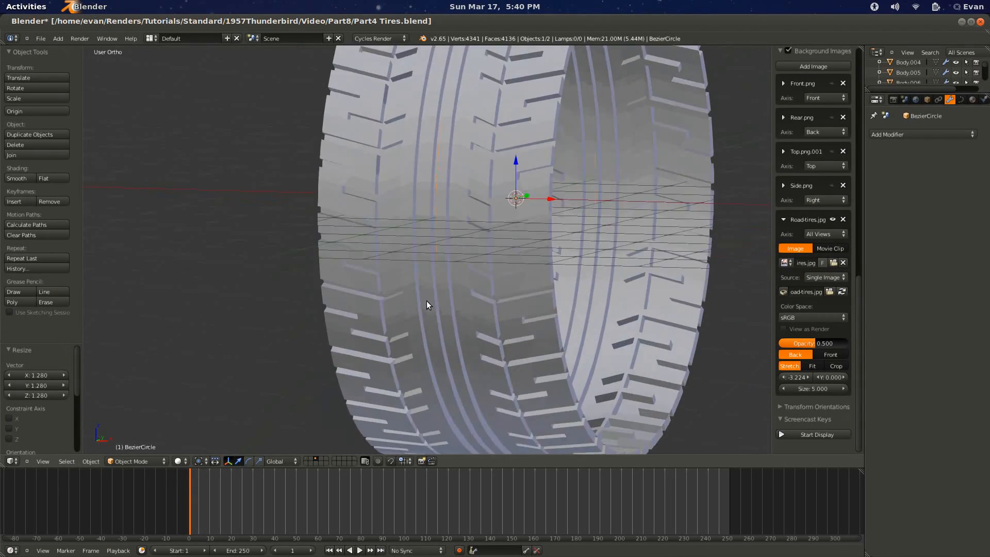
{"action": "scroll", "coordinate": [426, 303], "scroll_direction": "up", "scroll_amount": 3}
{"action": "key", "text": "s"}
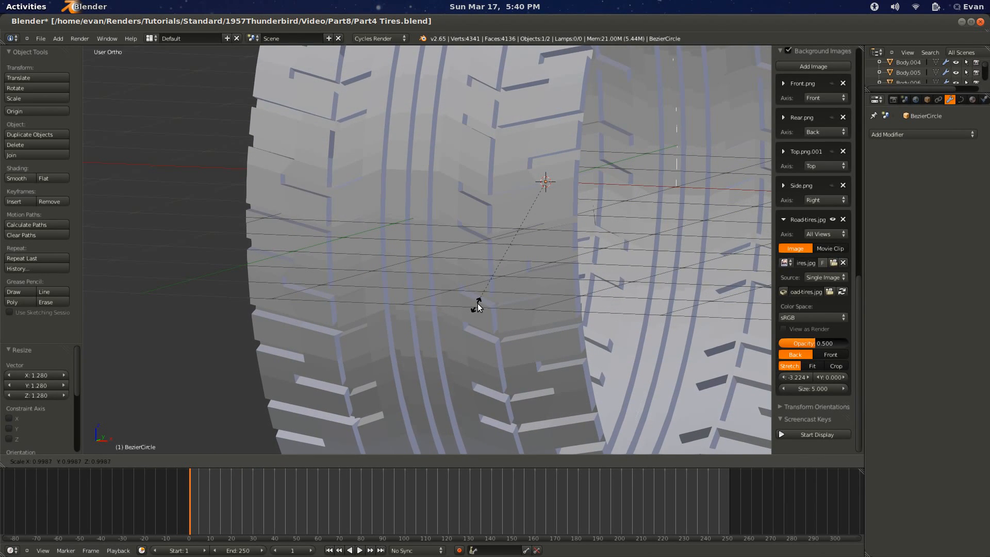
{"action": "scroll", "coordinate": [475, 306], "scroll_direction": "up", "scroll_amount": 3}
Step: Select the lower vertices along the outer edge of the original tread tile, using vertex selection in edit mode
{"action": "key", "text": "z"}
{"action": "scroll", "coordinate": [465, 311], "scroll_direction": "down", "scroll_amount": 3}
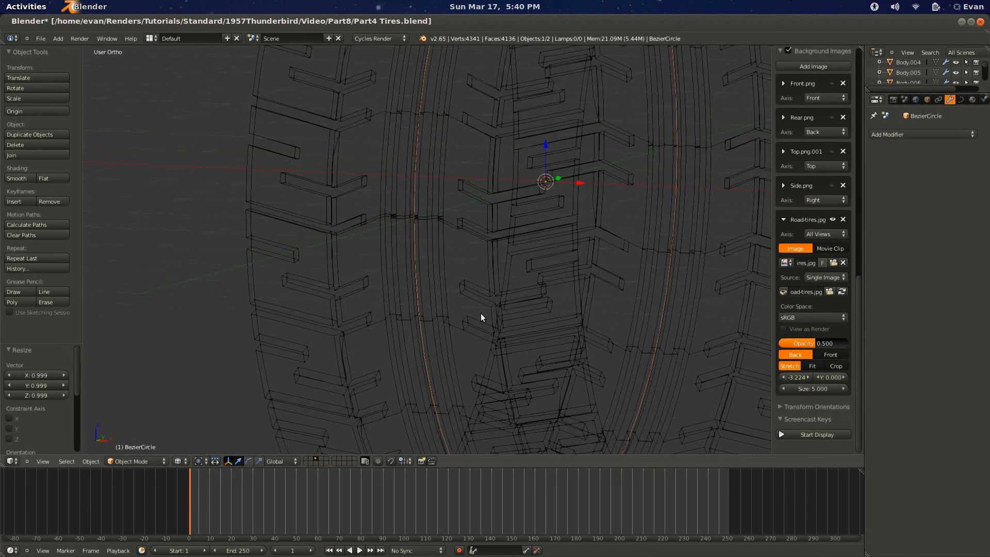
{"action": "right_click", "coordinate": [481, 315]}
{"action": "scroll", "coordinate": [505, 326], "scroll_direction": "down", "scroll_amount": 4}
{"action": "mouse_move", "coordinate": [510, 328]}
{"action": "middle_mouse_down"}
{"action": "mouse_move", "coordinate": [453, 367]}
{"action": "mouse_move", "coordinate": [454, 444]}
{"action": "mouse_move", "coordinate": [487, 379]}
{"action": "middle_mouse_up"}
{"action": "key", "text": "z"}
{"action": "scroll", "coordinate": [452, 299], "scroll_direction": "up", "scroll_amount": 4}
{"action": "key", "text": "Tab"}
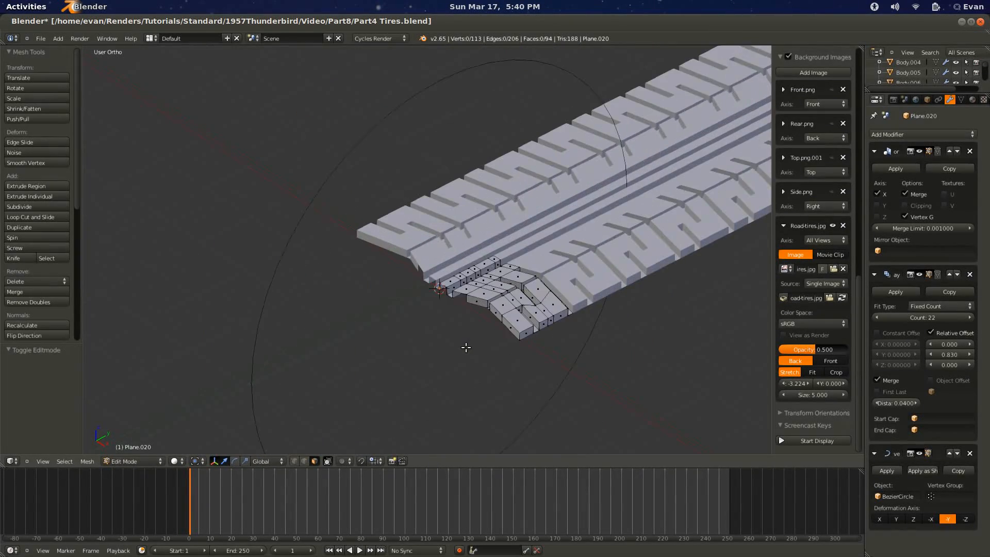
{"action": "key", "text": "ctrl+Tab"}
{"action": "right_click", "coordinate": [436, 340]}
{"action": "right_click", "coordinate": [451, 336], "text": "shift"}
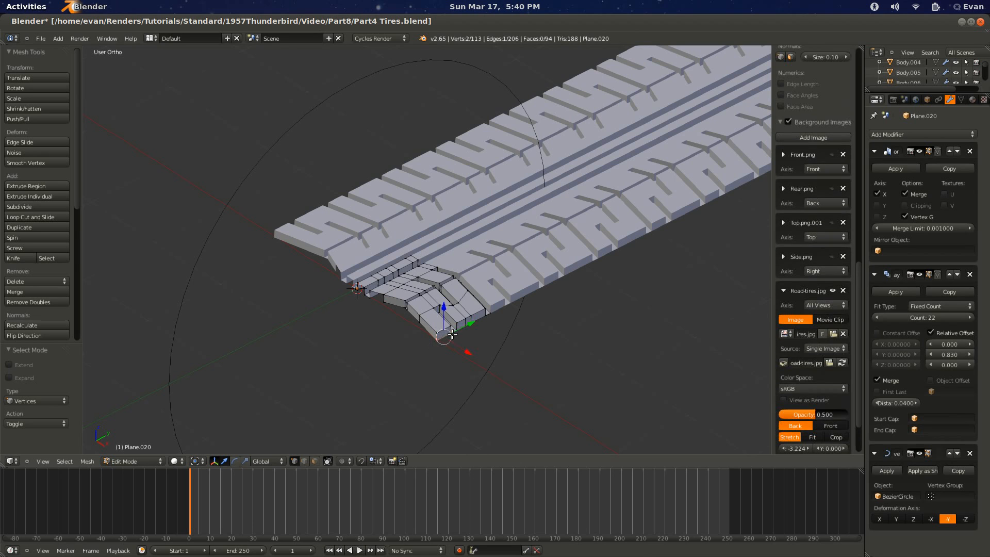
{"action": "right_click", "coordinate": [457, 332], "text": "shift"}
{"action": "right_click", "coordinate": [467, 327], "text": "shift"}
Step: Extrude the selected outer edge downward in several segments in front view, turning inward near the end, to form the tire's sidewall
{"action": "key", "text": "KP_1"}
{"action": "key", "text": "KP_Decimal"}
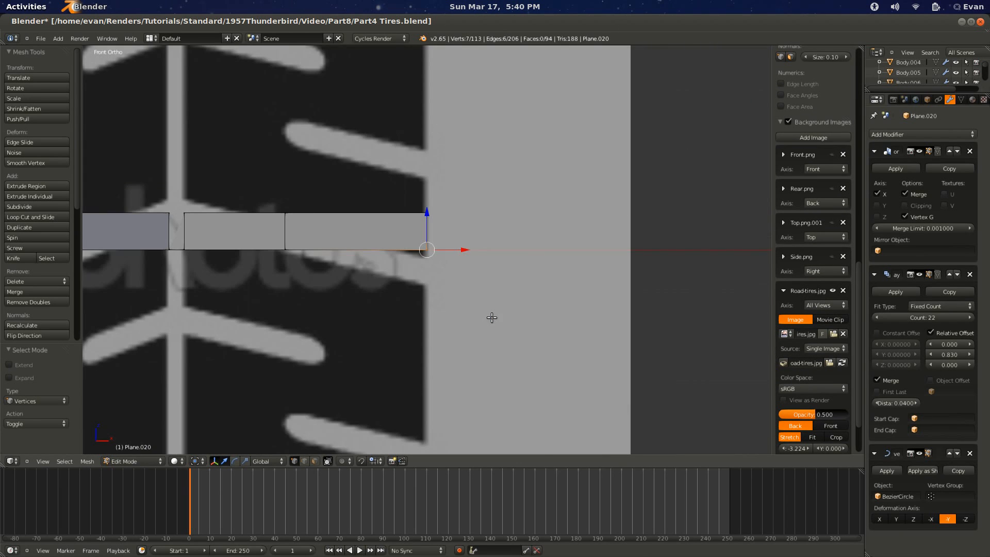
{"action": "middle_click_drag", "start_coordinate": [345, 285], "coordinate": [428, 297]}
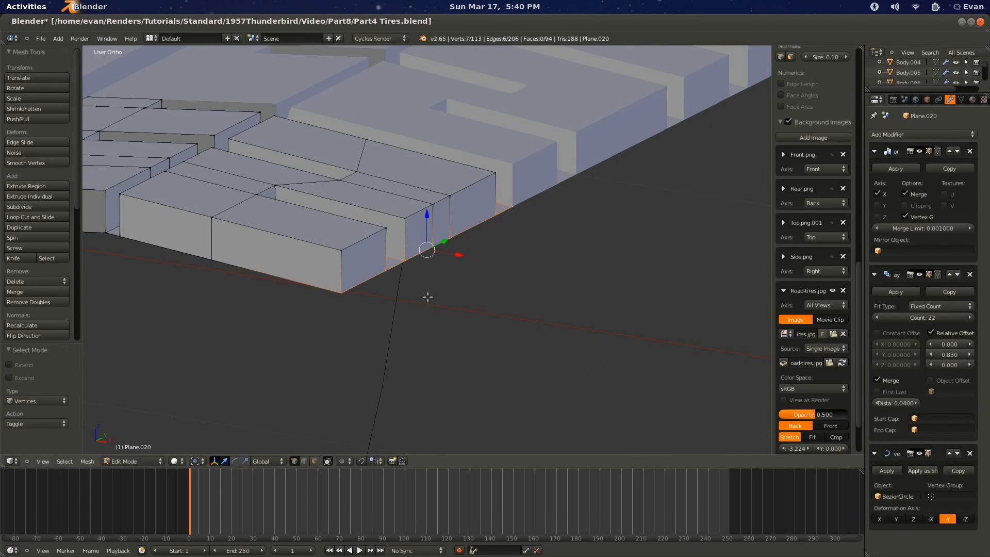
{"action": "key", "text": "KP_1"}
{"action": "scroll", "coordinate": [378, 283], "scroll_direction": "down", "scroll_amount": 4}
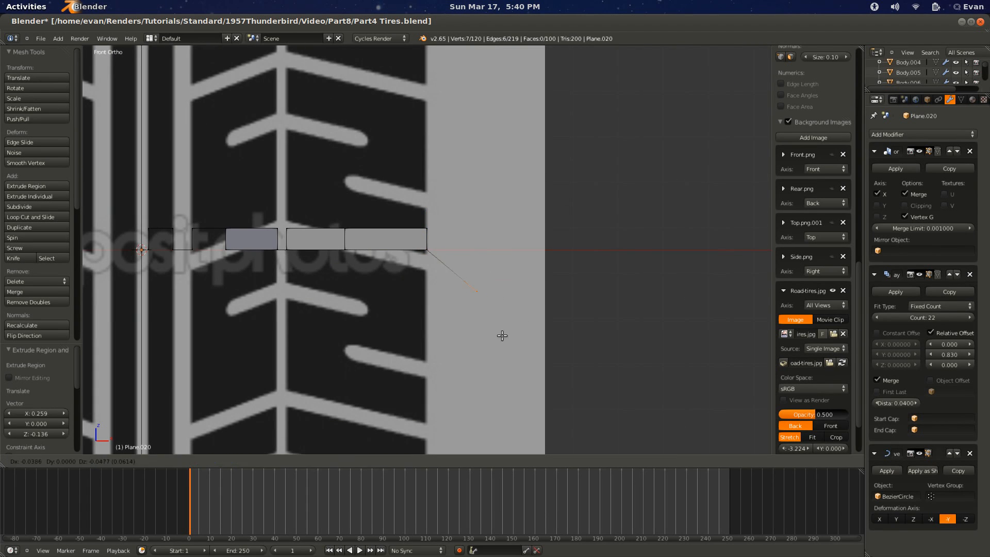
{"action": "left_click", "coordinate": [473, 321]}
{"action": "middle_click_drag", "start_coordinate": [471, 312], "coordinate": [471, 218], "text": "shift"}
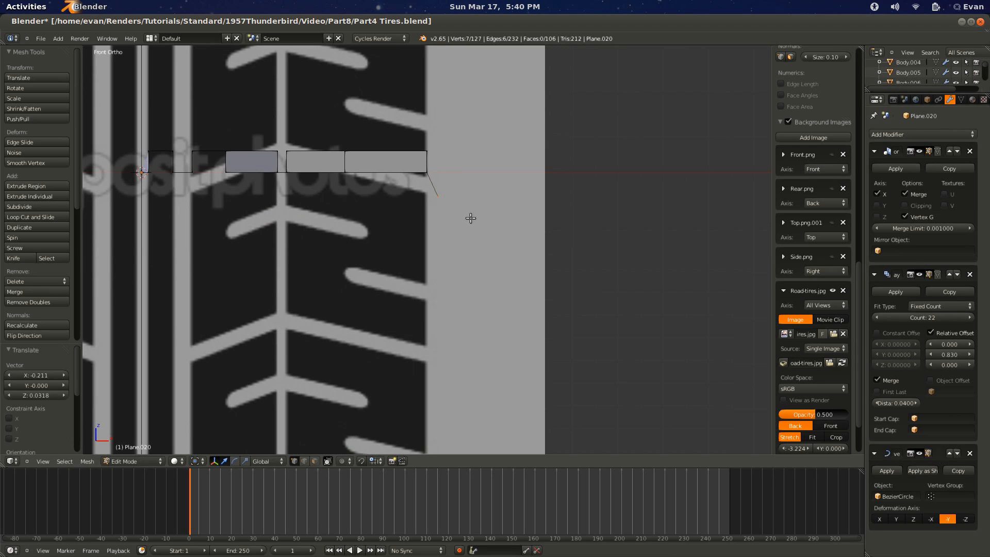
{"action": "left_click", "coordinate": [473, 305]}
{"action": "left_click", "coordinate": [472, 339]}
{"action": "key", "text": "e"}
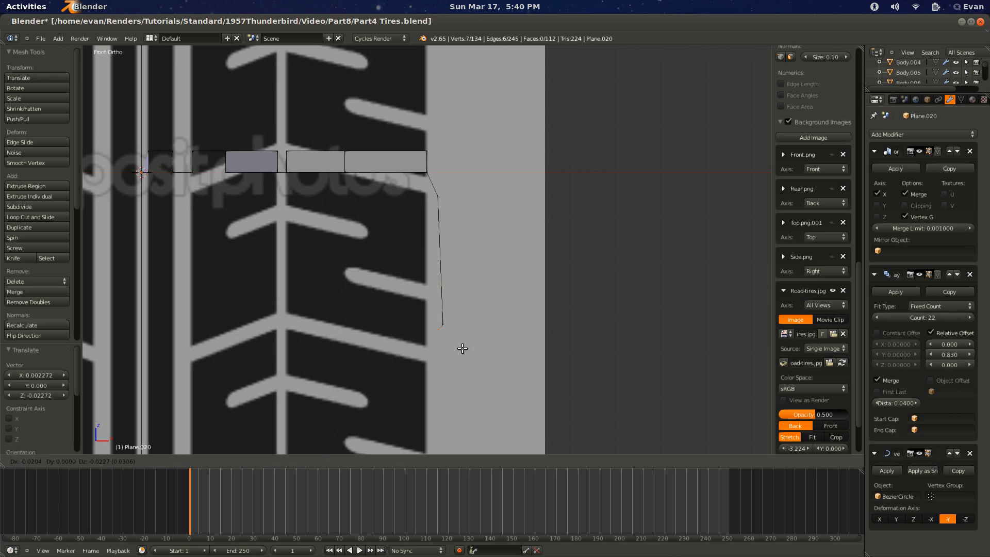
{"action": "left_click", "coordinate": [449, 342]}
{"action": "key", "text": "e"}
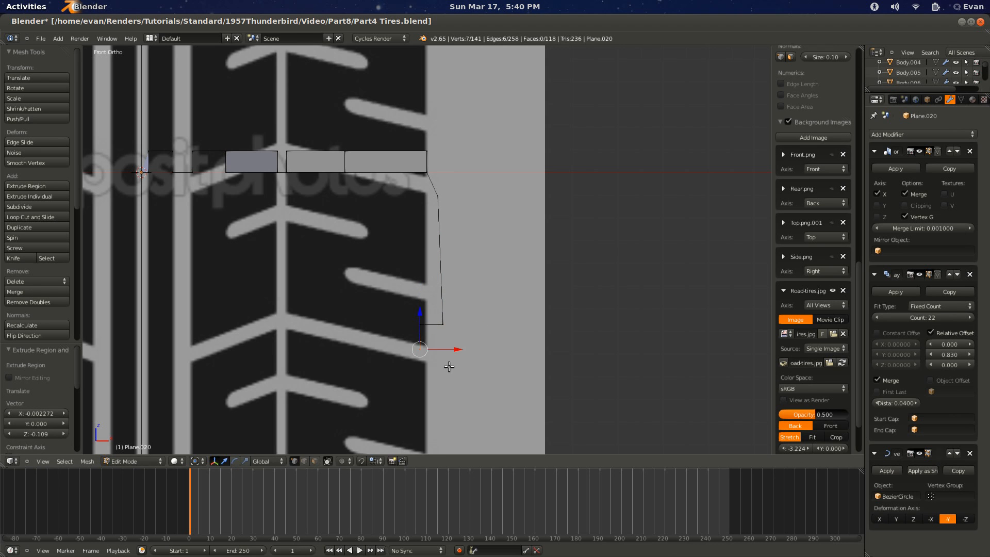
Step: Leave edit mode, inspect the tire with its sidewalls, and save the file over the existing one
{"action": "key", "text": "Tab"}
{"action": "scroll", "coordinate": [449, 366], "scroll_direction": "down", "scroll_amount": 4}
{"action": "middle_click_drag", "start_coordinate": [423, 280], "coordinate": [385, 335]}
{"action": "scroll", "coordinate": [367, 322], "scroll_direction": "down", "scroll_amount": 2}
{"action": "key", "text": "ctrl+s"}
{"action": "left_click", "coordinate": [366, 322]}
Step: Try placing the tire on the rim's layer as well, and restore it to its own layer only
{"action": "scroll", "coordinate": [370, 316], "scroll_direction": "down", "scroll_amount": 5, "text": "shift"}
{"action": "scroll", "coordinate": [380, 338], "scroll_direction": "up", "scroll_amount": 5, "text": "shift"}
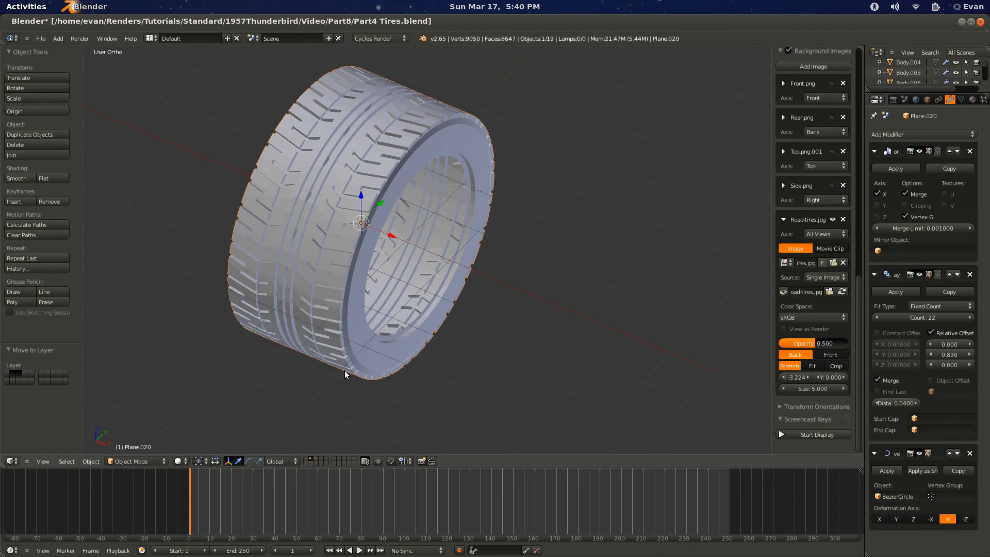
{"action": "middle_click_drag", "start_coordinate": [344, 370], "coordinate": [277, 339]}
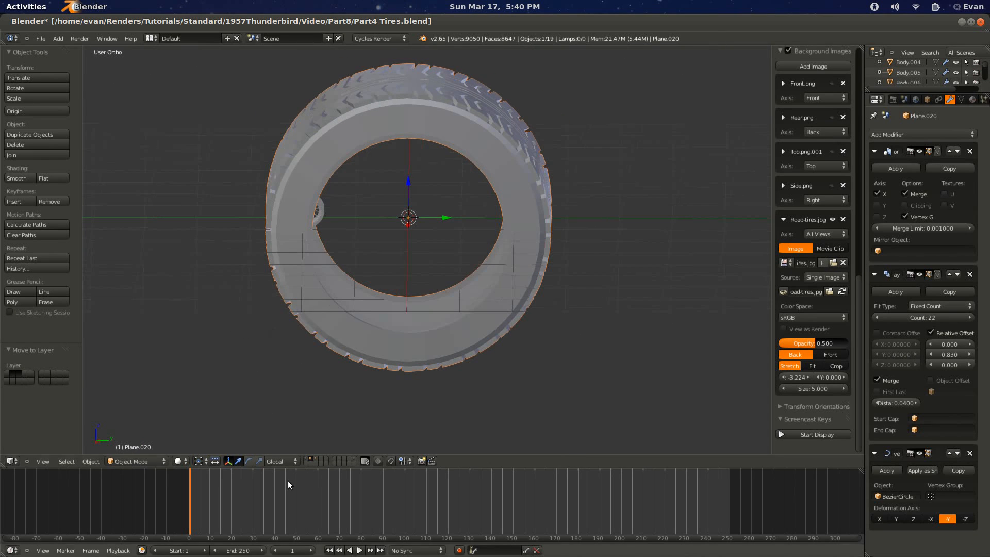
{"action": "left_click", "coordinate": [317, 458]}
{"action": "middle_click_drag", "start_coordinate": [358, 388], "coordinate": [398, 362]}
{"action": "key", "text": "F6"}
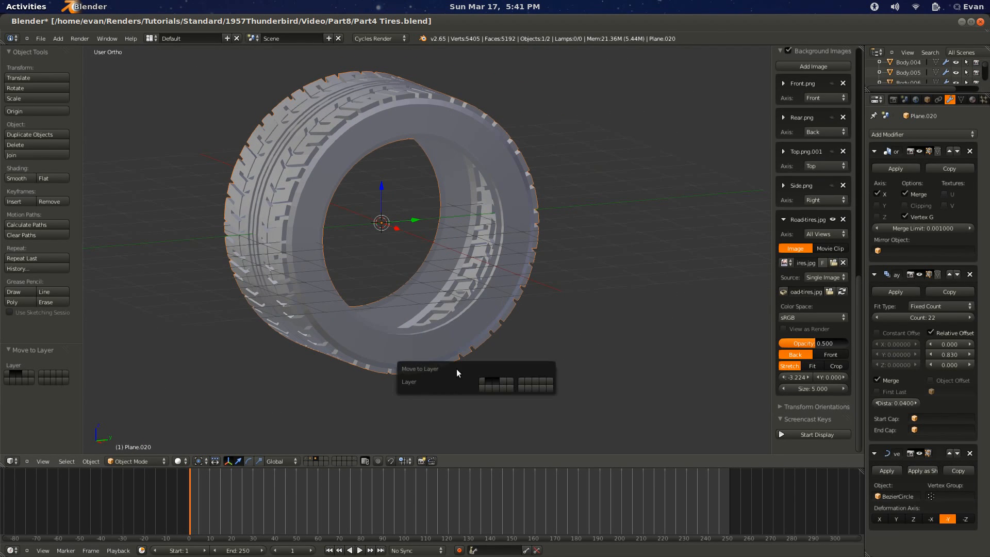
{"action": "left_click", "coordinate": [496, 380]}
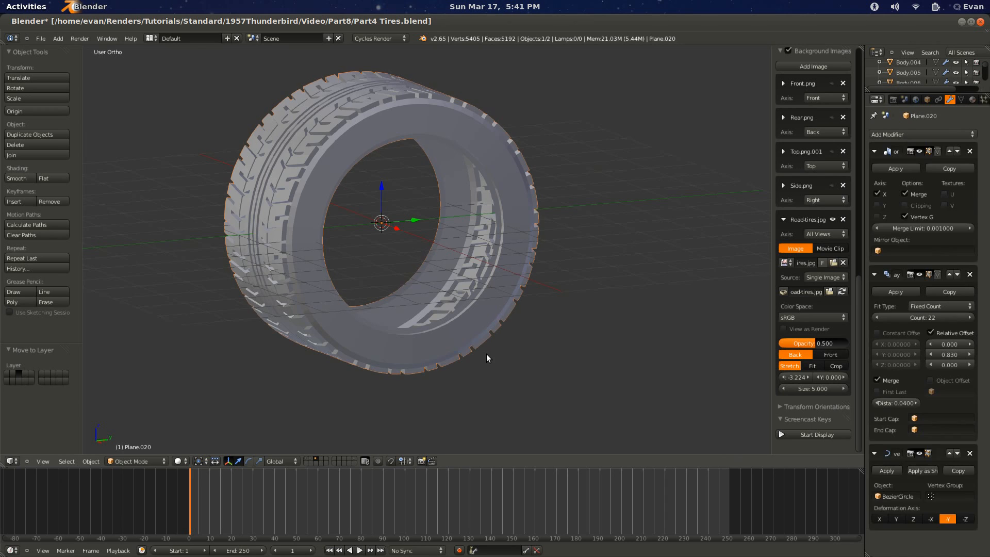
Step: Duplicate the tire, keeping the copy at the original's position
{"action": "key", "text": "shift+d"}
{"action": "left_click", "coordinate": [647, 331]}
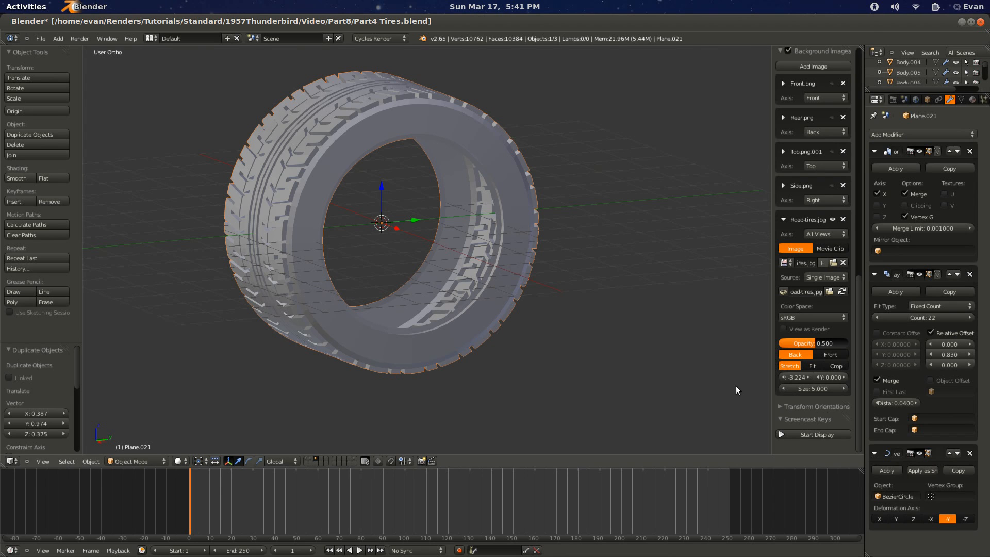
Step: Try applying the copy's Curve modifier ahead of its other modifiers, and undo it
{"action": "left_click", "coordinate": [886, 468]}
{"action": "scroll", "coordinate": [519, 240], "scroll_direction": "down", "scroll_amount": 2}
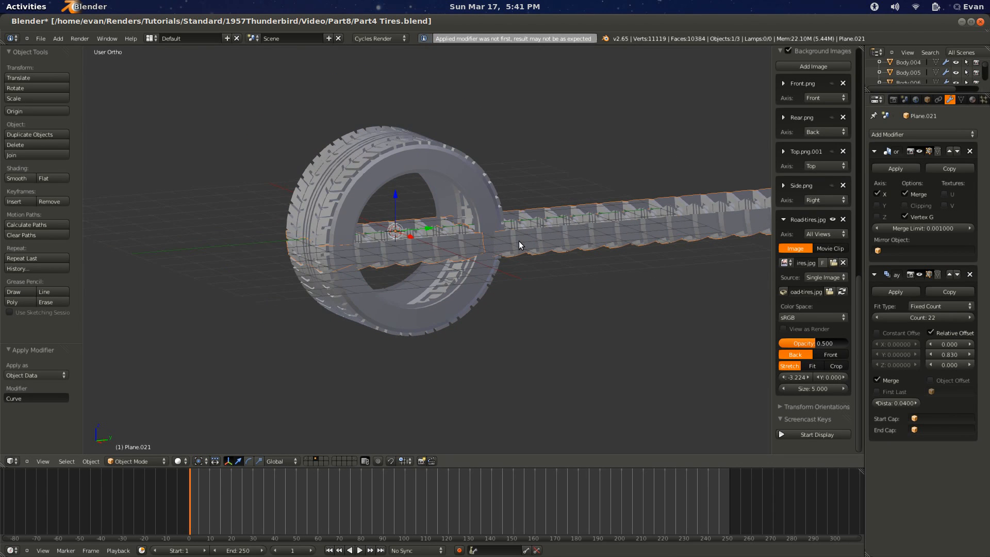
{"action": "key", "text": "ctrl+z"}
Step: Apply the tire copy's Mirror, Array and Curve modifiers in stack order
{"action": "middle_click_drag", "start_coordinate": [543, 244], "coordinate": [580, 209]}
{"action": "left_click", "coordinate": [908, 166]}
{"action": "left_click", "coordinate": [897, 166]}
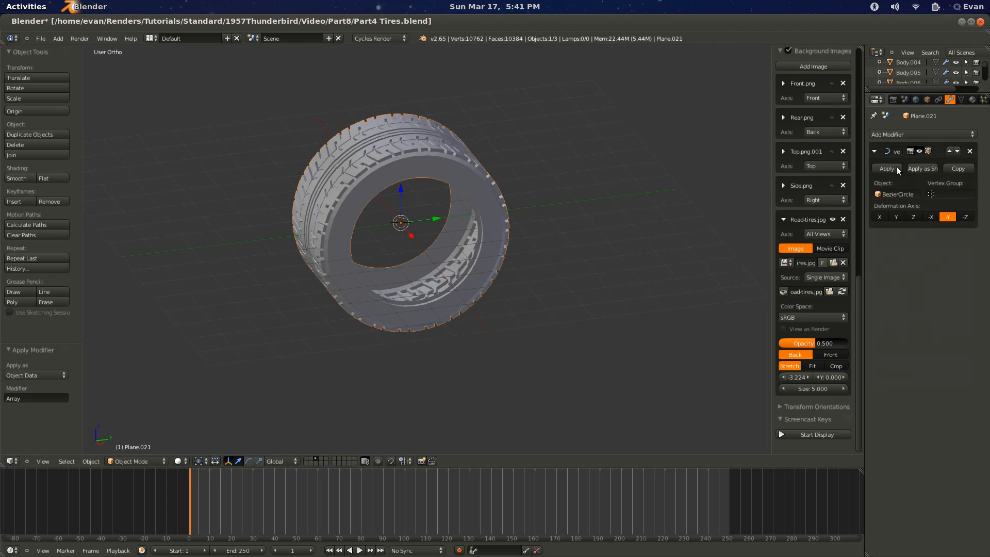
{"action": "left_click", "coordinate": [895, 166]}
Step: Scale the tire copy down to about 0.291, move it to layer 2 with the rim, and display that layer
{"action": "key", "text": "s"}
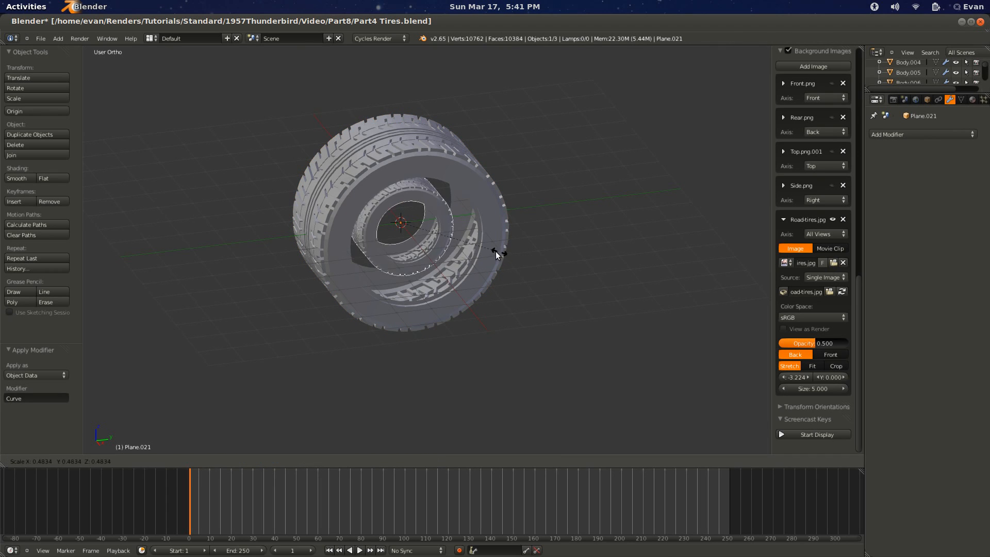
{"action": "left_click", "coordinate": [457, 243]}
{"action": "key", "text": "m"}
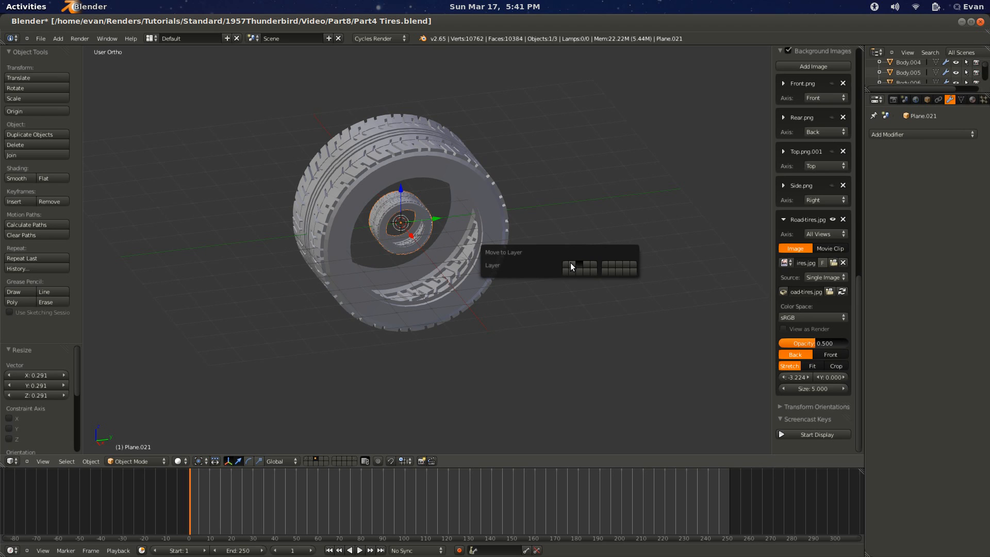
{"action": "left_click", "coordinate": [570, 264]}
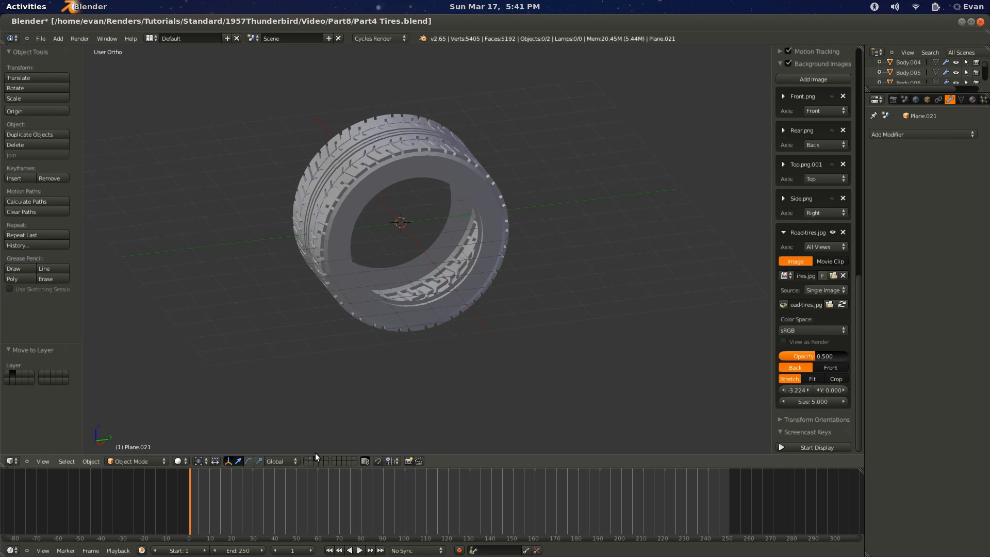
{"action": "key", "text": "2"}
Step: Scale the tire copy by about 0.287 and move it over the wire rim in top view
{"action": "middle_click_drag", "start_coordinate": [407, 288], "coordinate": [425, 280]}
{"action": "key", "text": "s"}
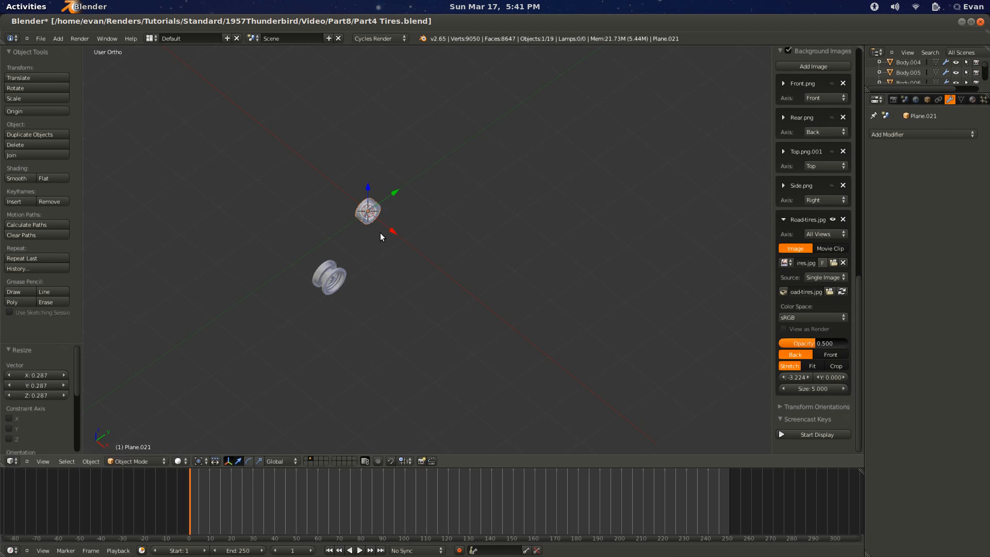
{"action": "key", "text": "KP_7"}
{"action": "key", "text": "g"}
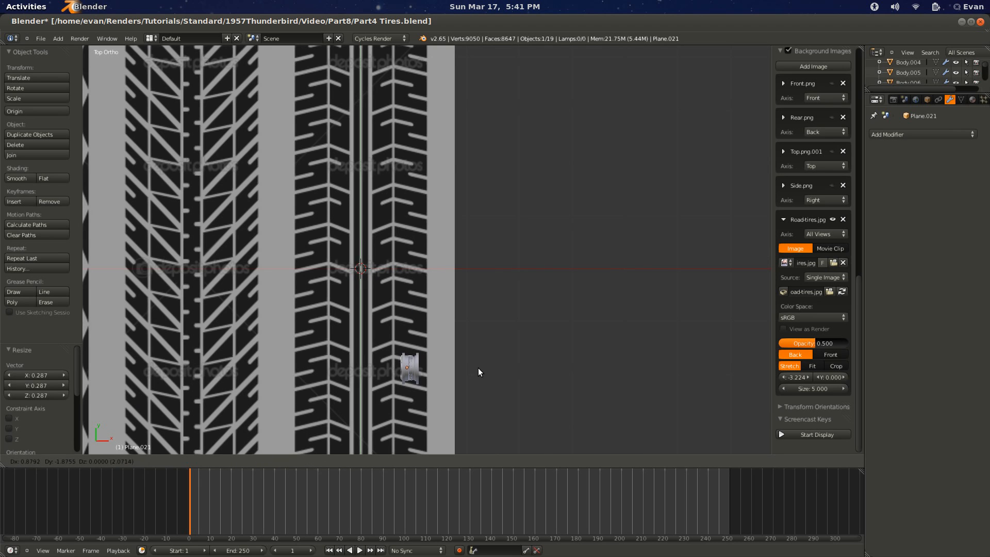
{"action": "left_click", "coordinate": [479, 367]}
Step: Raise the tire copy about 0.367 along Z in right view to align it with the rim
{"action": "key", "text": "KP_3"}
{"action": "key", "text": "KP_Decimal"}
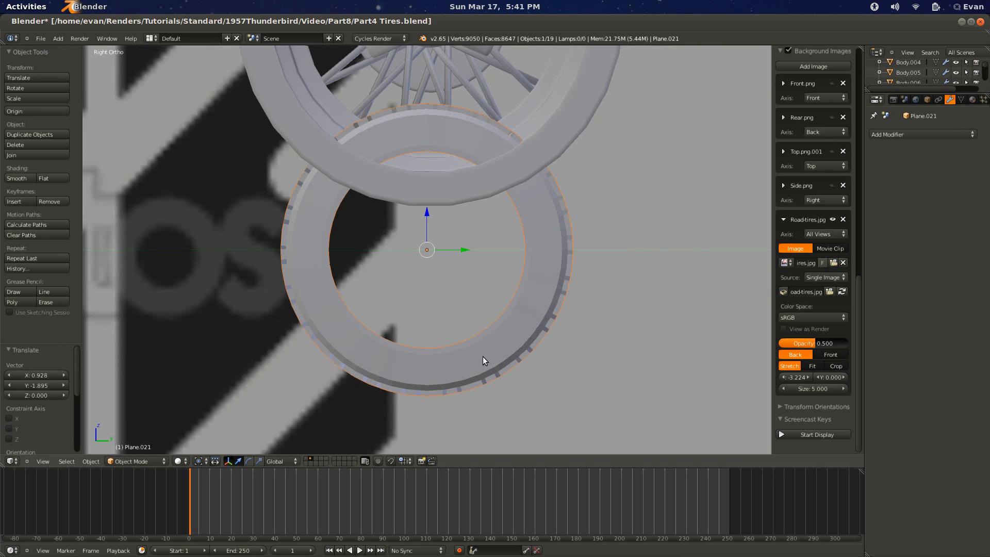
{"action": "scroll", "coordinate": [483, 357], "scroll_direction": "down", "scroll_amount": 6}
{"action": "key", "text": "g"}
{"action": "key", "text": "z"}
{"action": "left_click", "coordinate": [481, 206]}
Step: Scale the tire up by about 1.866 to fit around the rim and nudge it about 0.012 along Y
{"action": "key", "text": "s"}
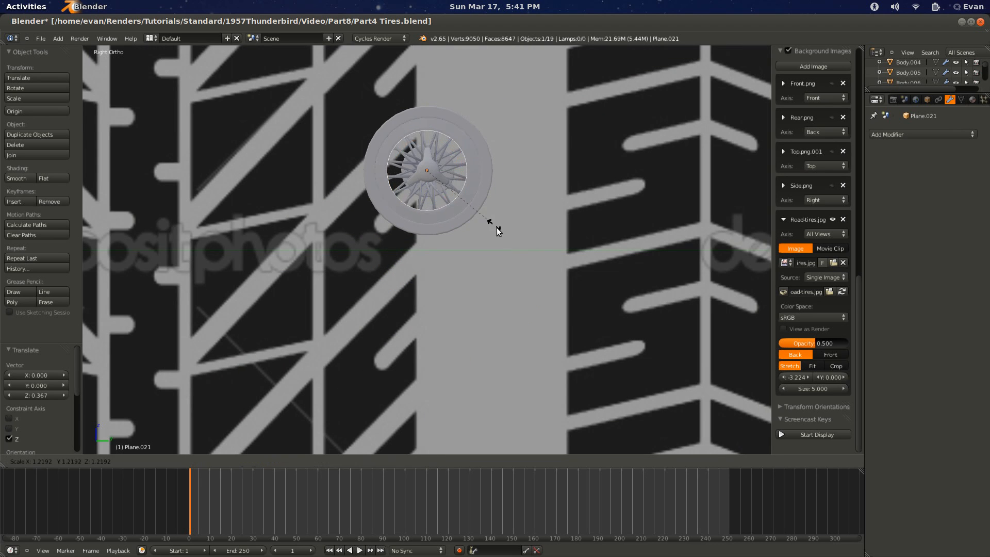
{"action": "left_click", "coordinate": [524, 256]}
{"action": "key", "text": "g"}
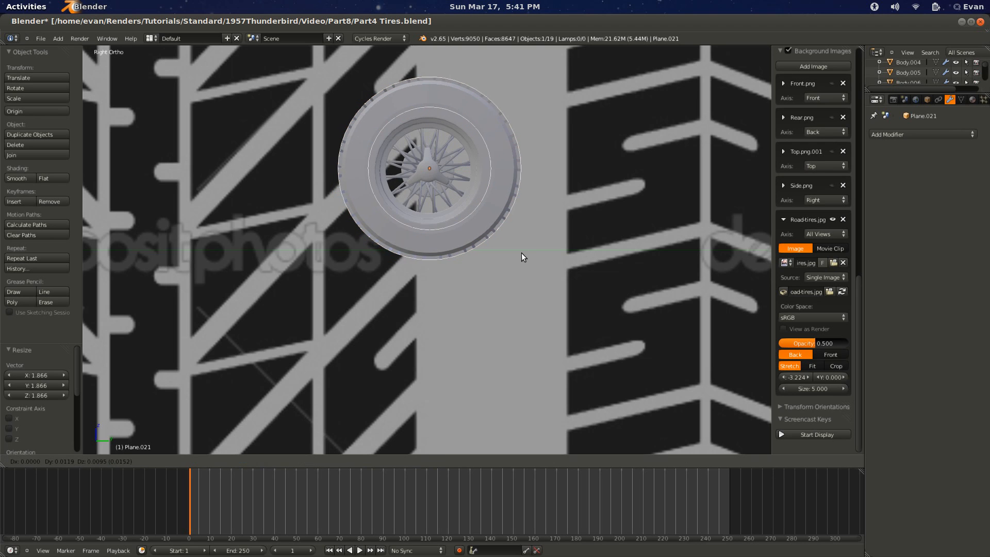
{"action": "left_click", "coordinate": [517, 255]}
Step: Hide the road-tires background image, collapse its settings, close the properties sidebar, and save the file
{"action": "key", "text": "KP_Decimal"}
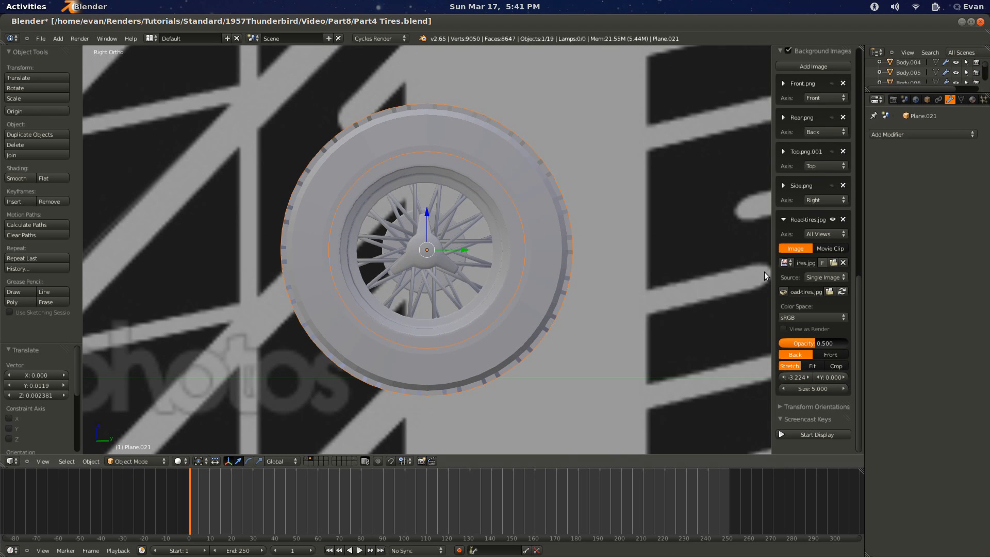
{"action": "left_click", "coordinate": [833, 219]}
{"action": "left_click", "coordinate": [783, 219]}
{"action": "scroll", "coordinate": [793, 234], "scroll_direction": "up", "scroll_amount": 12}
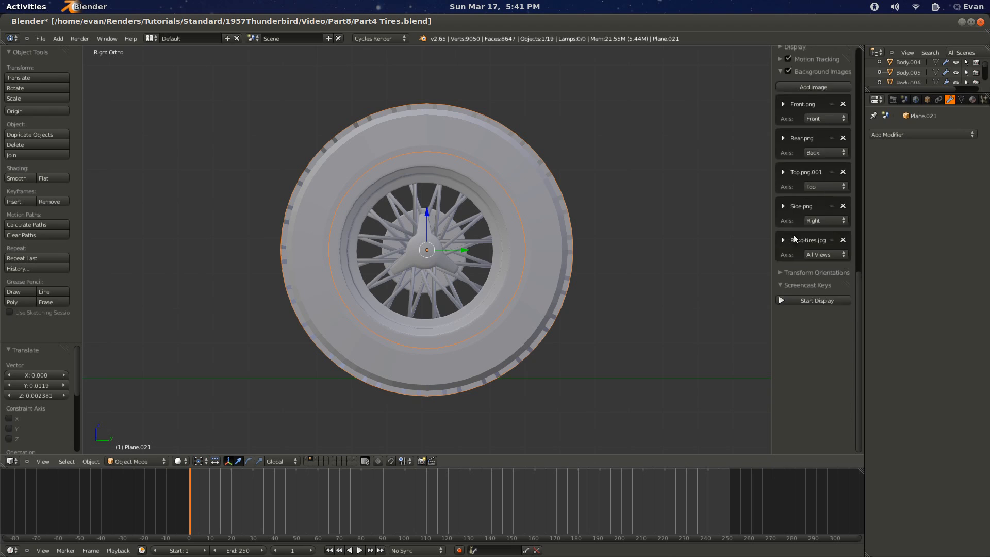
{"action": "key", "text": "n"}
{"action": "key", "text": "ctrl+s"}
{"action": "left_click", "coordinate": [656, 267]}
Step: Narrow the tire along the X axis by a scale of about 0.811 to match the rim's width
{"action": "key", "text": "z"}
{"action": "middle_click_drag", "start_coordinate": [665, 278], "coordinate": [558, 247]}
{"action": "key", "text": "z"}
{"action": "key", "text": "s"}
{"action": "key", "text": "x"}
{"action": "left_click", "coordinate": [617, 289]}
Step: Snap the 3D cursor to the center while the hub is selected, and snap the tire to the cursor
{"action": "key", "text": "KP_1"}
{"action": "key", "text": "KP_3"}
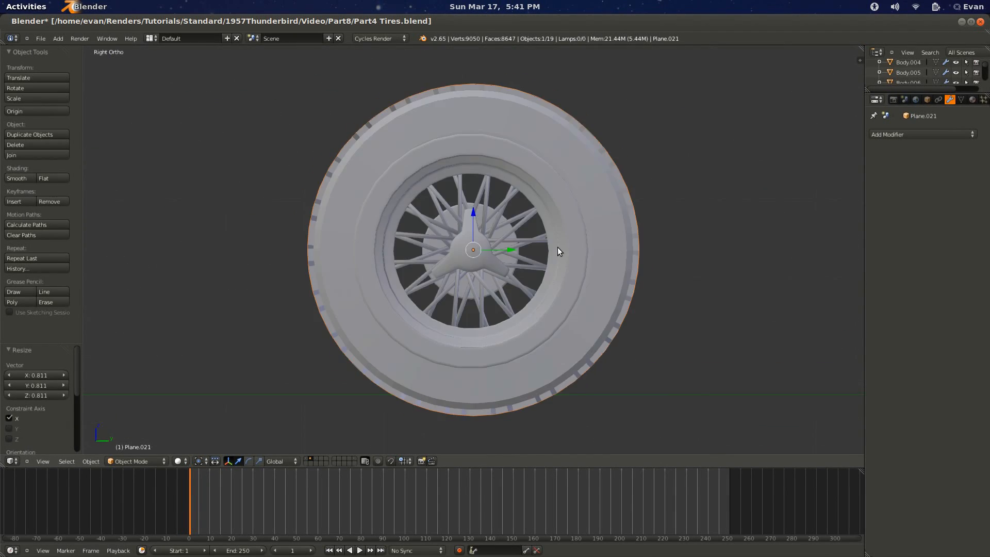
{"action": "scroll", "coordinate": [513, 253], "scroll_direction": "up", "scroll_amount": 3}
{"action": "right_click", "coordinate": [460, 274]}
{"action": "key", "text": "shift+s"}
{"action": "left_click", "coordinate": [469, 280]}
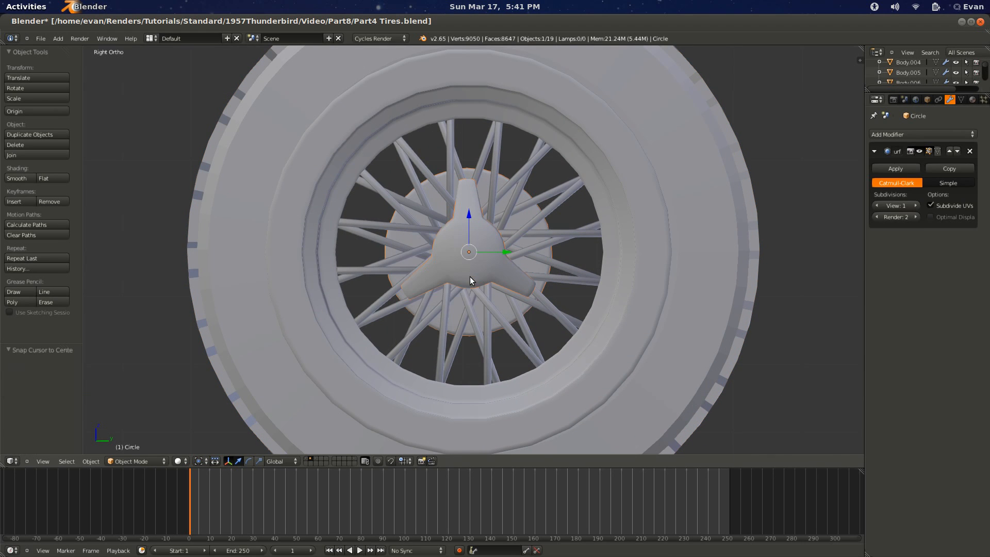
{"action": "right_click", "coordinate": [730, 276]}
{"action": "scroll", "coordinate": [690, 281], "scroll_direction": "down", "scroll_amount": 3}
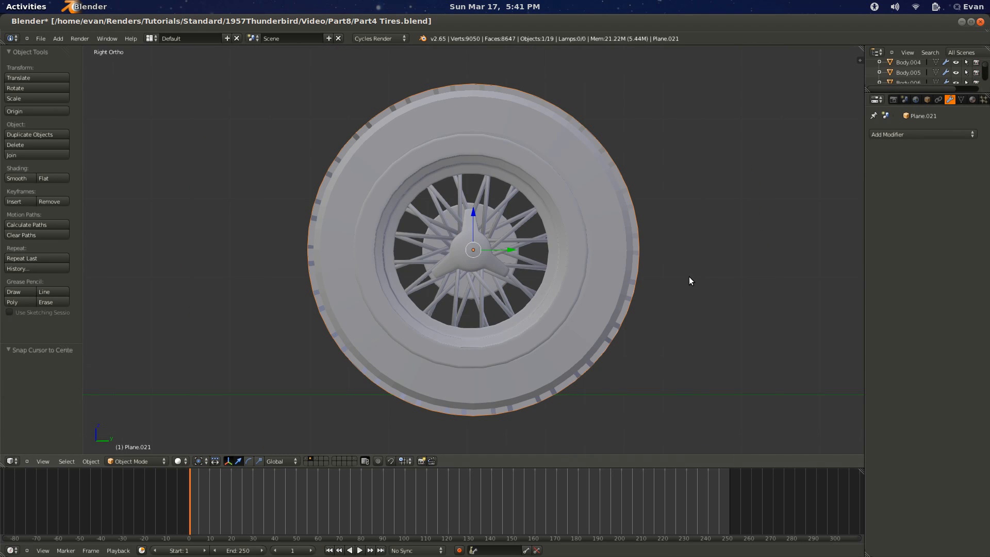
{"action": "key", "text": "shift+s"}
{"action": "left_click", "coordinate": [682, 254]}
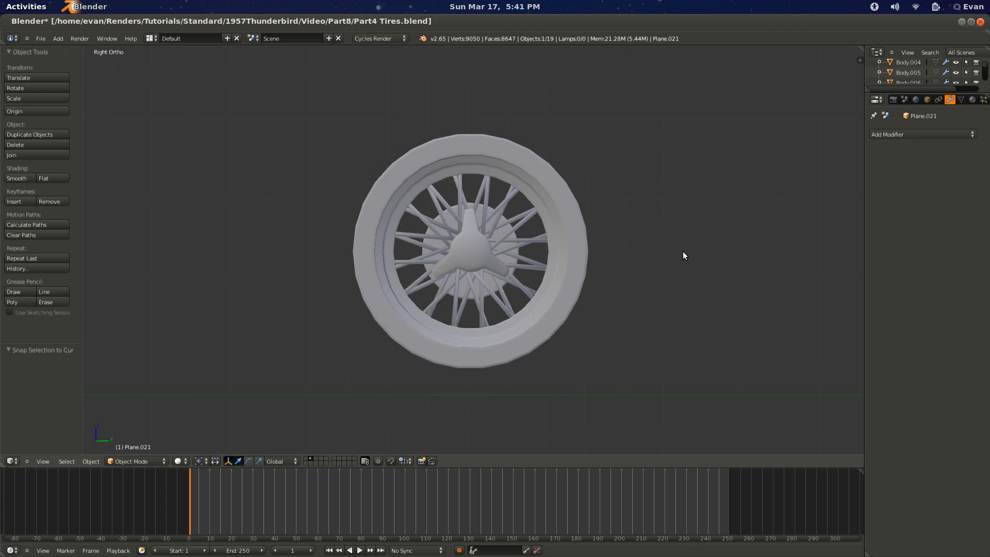
Step: Snap the 3D cursor to the wheel's hub, and snap the tire to the cursor
{"action": "scroll", "coordinate": [683, 252], "scroll_direction": "down", "scroll_amount": 8}
{"action": "scroll", "coordinate": [553, 280], "scroll_direction": "up", "scroll_amount": 5}
{"action": "right_click", "coordinate": [485, 265]}
{"action": "scroll", "coordinate": [485, 265], "scroll_direction": "up", "scroll_amount": 1}
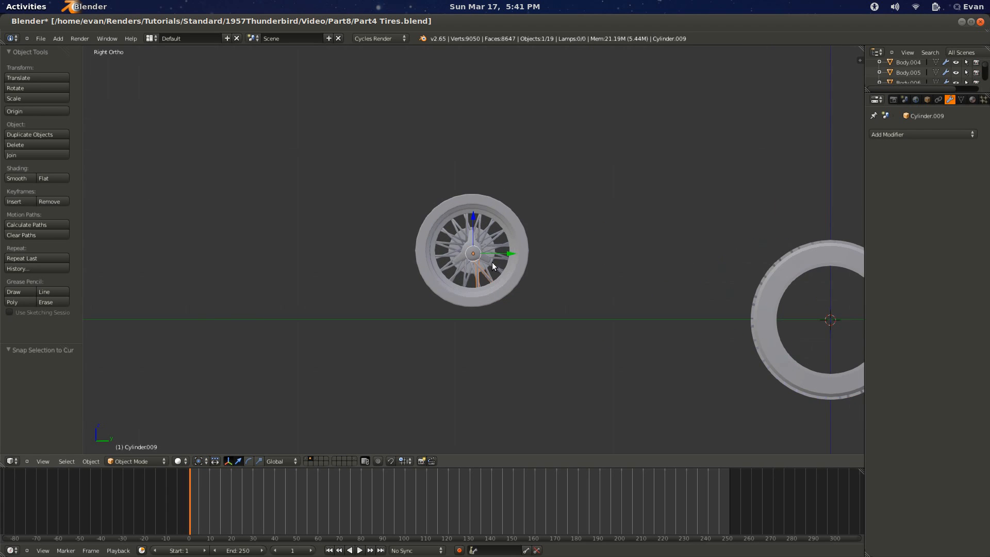
{"action": "right_click", "coordinate": [493, 261]}
{"action": "key", "text": "shift+s"}
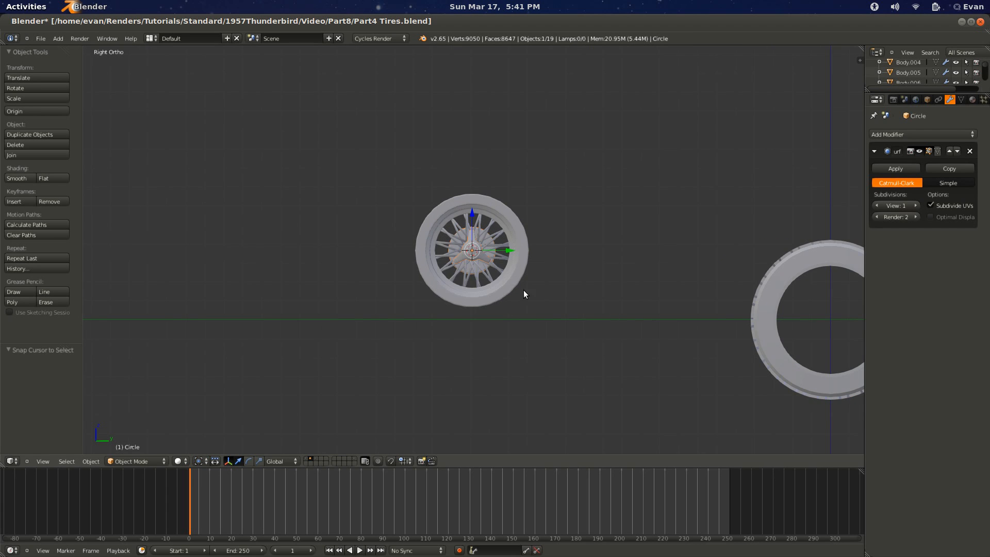
{"action": "right_click", "coordinate": [765, 347]}
{"action": "key", "text": "shift+s"}
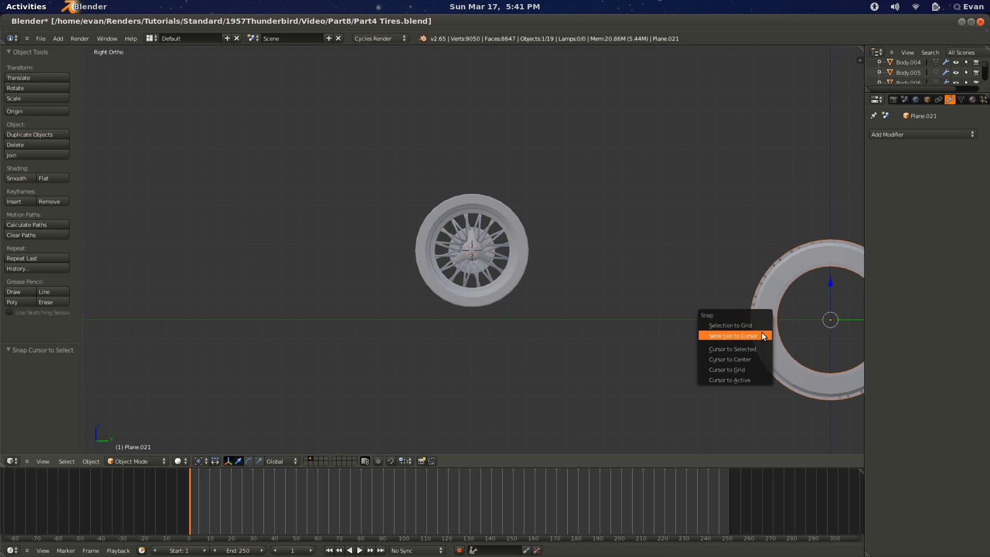
{"action": "left_click", "coordinate": [762, 332]}
Step: Narrow the tire along the X axis by a scale of about 0.913
{"action": "middle_click_drag", "start_coordinate": [517, 274], "coordinate": [104, 238]}
{"action": "key", "text": "a"}
{"action": "key", "text": "s"}
{"action": "key", "text": "x"}
{"action": "left_click", "coordinate": [509, 322]}
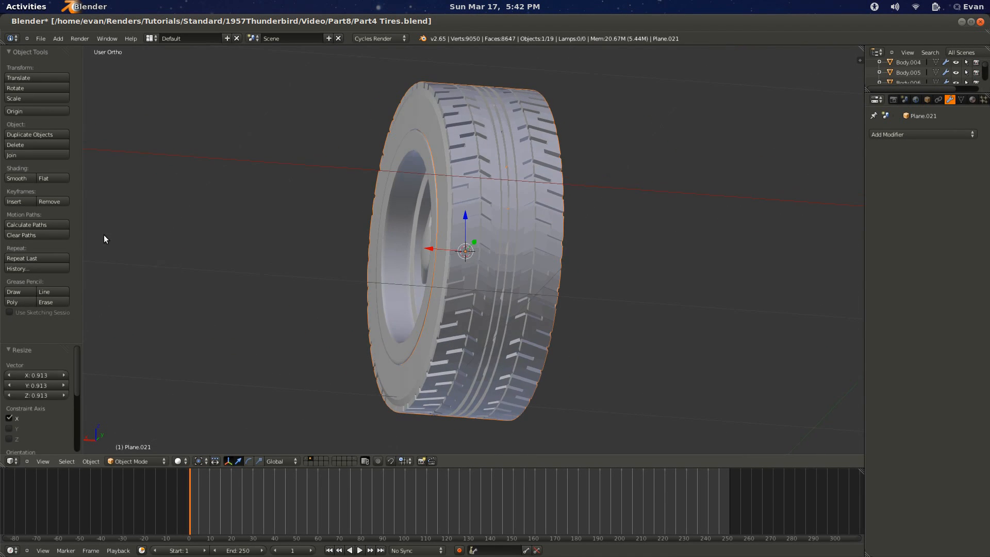
Step: Try smooth shading on the tire, return it to flat shading, and save the file
{"action": "left_click", "coordinate": [11, 179]}
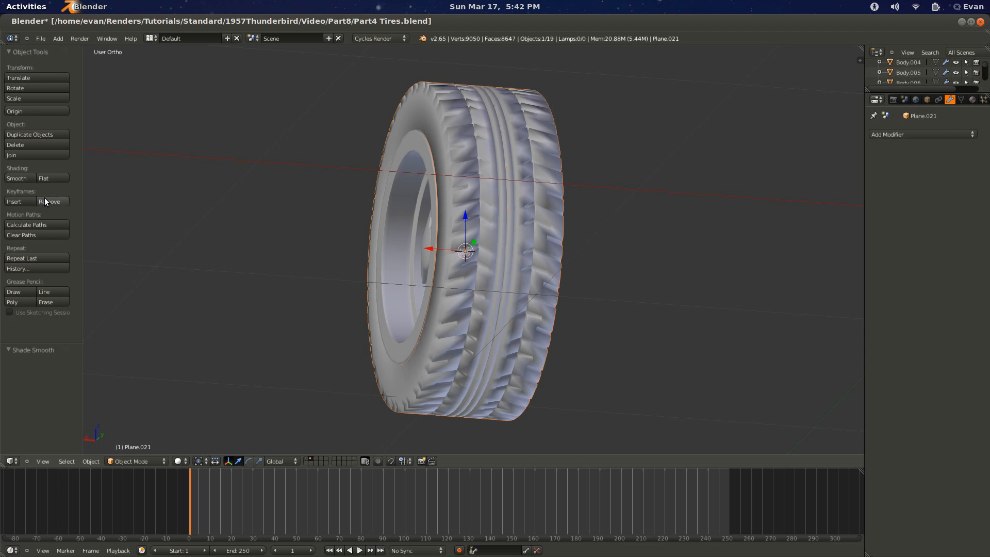
{"action": "left_click", "coordinate": [44, 179]}
{"action": "key", "text": "ctrl+s"}
Step: Try a level 1 Subdivision Surface modifier on the tire and remove it
{"action": "mouse_move", "coordinate": [240, 203]}
{"action": "middle_mouse_down"}
{"action": "mouse_move", "coordinate": [382, 231]}
{"action": "mouse_move", "coordinate": [428, 255]}
{"action": "mouse_move", "coordinate": [490, 268]}
{"action": "mouse_move", "coordinate": [509, 251]}
{"action": "mouse_move", "coordinate": [563, 292]}
{"action": "mouse_move", "coordinate": [540, 311]}
{"action": "mouse_move", "coordinate": [410, 279]}
{"action": "mouse_move", "coordinate": [484, 289]}
{"action": "mouse_move", "coordinate": [423, 258]}
{"action": "mouse_move", "coordinate": [479, 281]}
{"action": "mouse_move", "coordinate": [438, 260]}
{"action": "mouse_move", "coordinate": [350, 169]}
{"action": "mouse_move", "coordinate": [372, 151]}
{"action": "mouse_move", "coordinate": [386, 158]}
{"action": "mouse_move", "coordinate": [395, 231]}
{"action": "mouse_move", "coordinate": [355, 283]}
{"action": "mouse_move", "coordinate": [392, 209]}
{"action": "middle_mouse_up"}
{"action": "left_click", "coordinate": [383, 231]}
{"action": "key", "text": "ctrl+1"}
{"action": "left_click", "coordinate": [970, 152]}
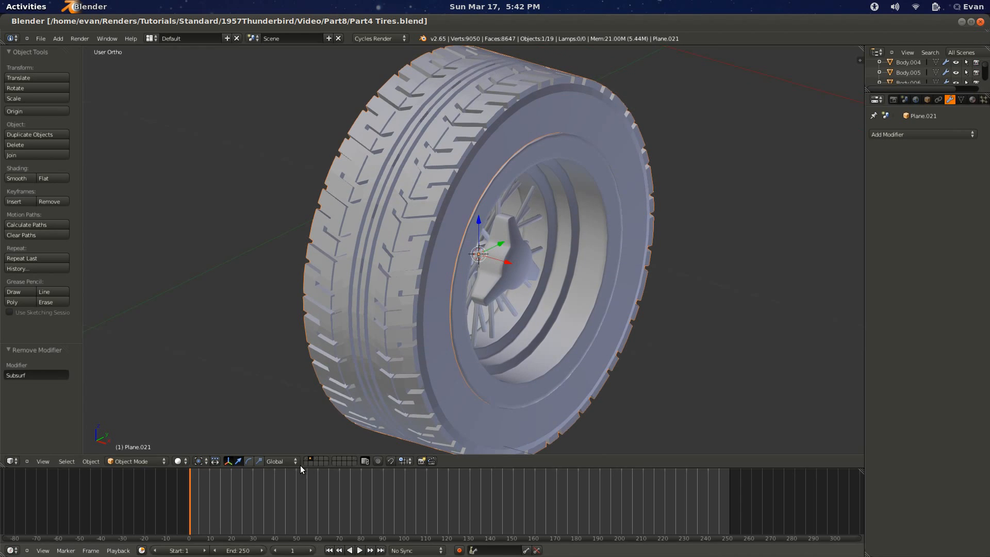
Step: Show the car body's layer together with the wheel and examine how the wheel fits the fender opening
{"action": "left_click", "coordinate": [306, 459], "text": "shift"}
{"action": "scroll", "coordinate": [415, 349], "scroll_direction": "down", "scroll_amount": 5}
{"action": "middle_click_drag", "start_coordinate": [416, 348], "coordinate": [447, 295]}
{"action": "scroll", "coordinate": [451, 296], "scroll_direction": "down", "scroll_amount": 3}
{"action": "scroll", "coordinate": [446, 295], "scroll_direction": "up", "scroll_amount": 8}
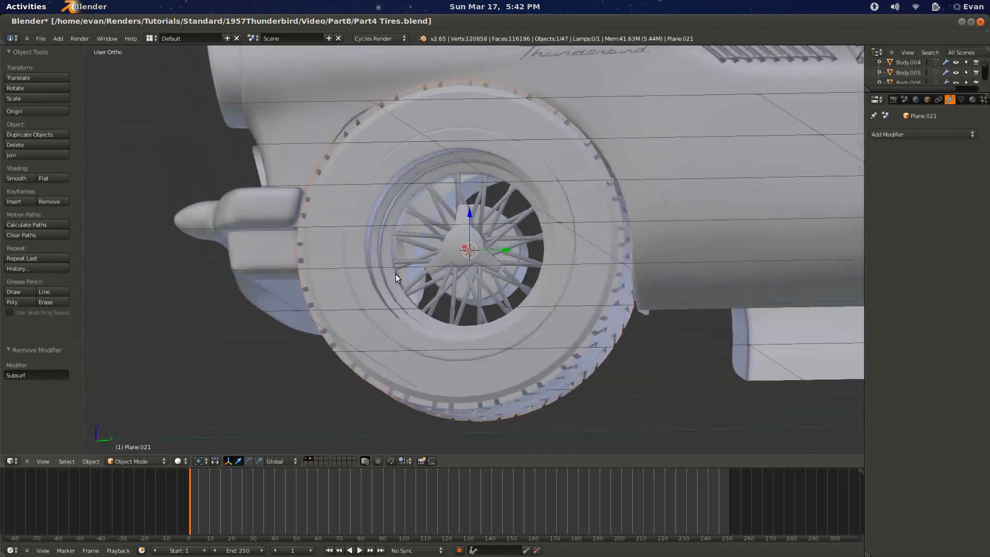
{"action": "middle_click_drag", "start_coordinate": [396, 274], "coordinate": [486, 309]}
{"action": "key", "text": "a"}
{"action": "scroll", "coordinate": [418, 279], "scroll_direction": "down", "scroll_amount": 6}
{"action": "right_click", "coordinate": [487, 309]}
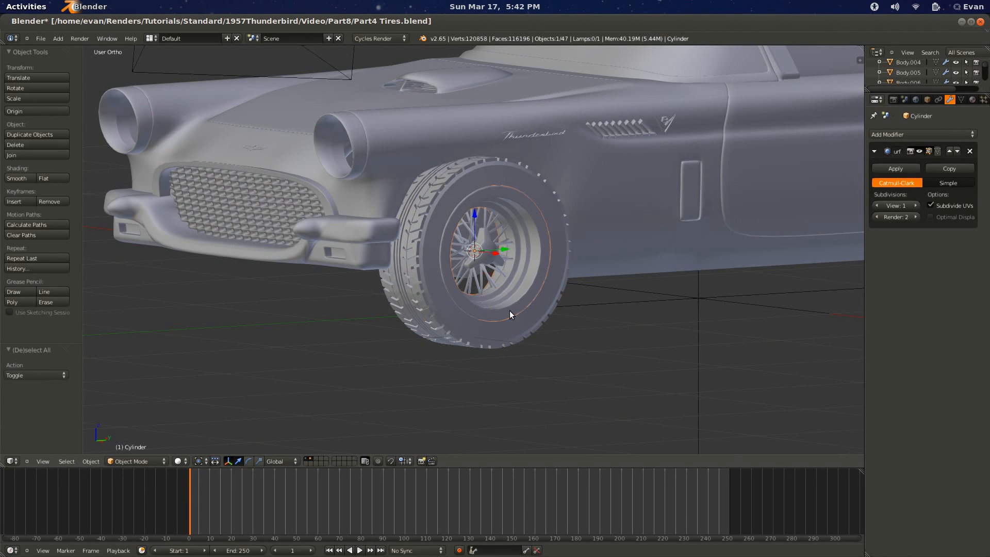
{"action": "scroll", "coordinate": [509, 310], "scroll_direction": "down", "scroll_amount": 2}
Step: Isolate the wheel's layer, select all wheel parts, and narrow them along the X axis by a scale of about 0.688
{"action": "left_click", "coordinate": [309, 458]}
{"action": "scroll", "coordinate": [463, 286], "scroll_direction": "up", "scroll_amount": 2}
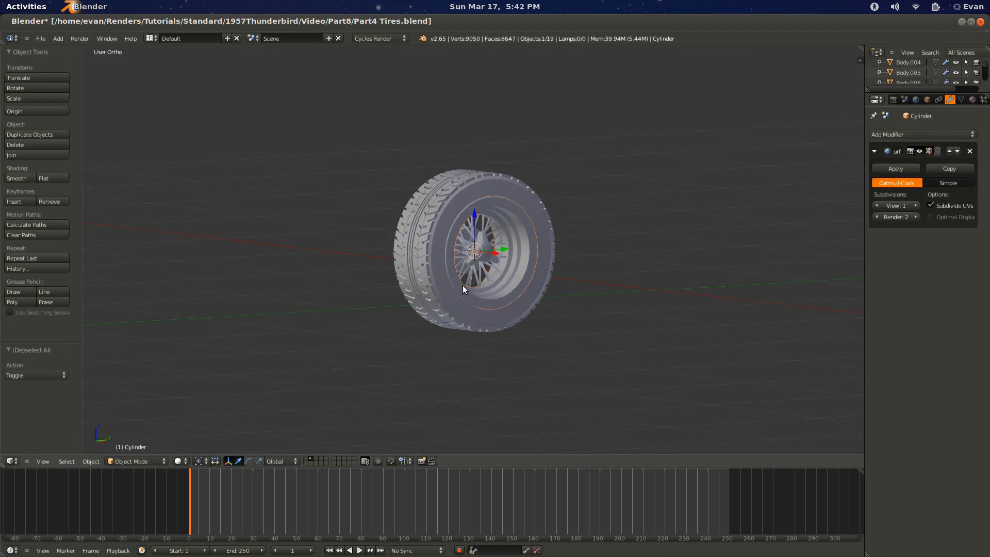
{"action": "middle_click_drag", "start_coordinate": [463, 286], "coordinate": [517, 325]}
{"action": "key", "text": "z"}
{"action": "key", "text": "a"}
{"action": "key", "text": "a"}
{"action": "key", "text": "s"}
{"action": "key", "text": "x"}
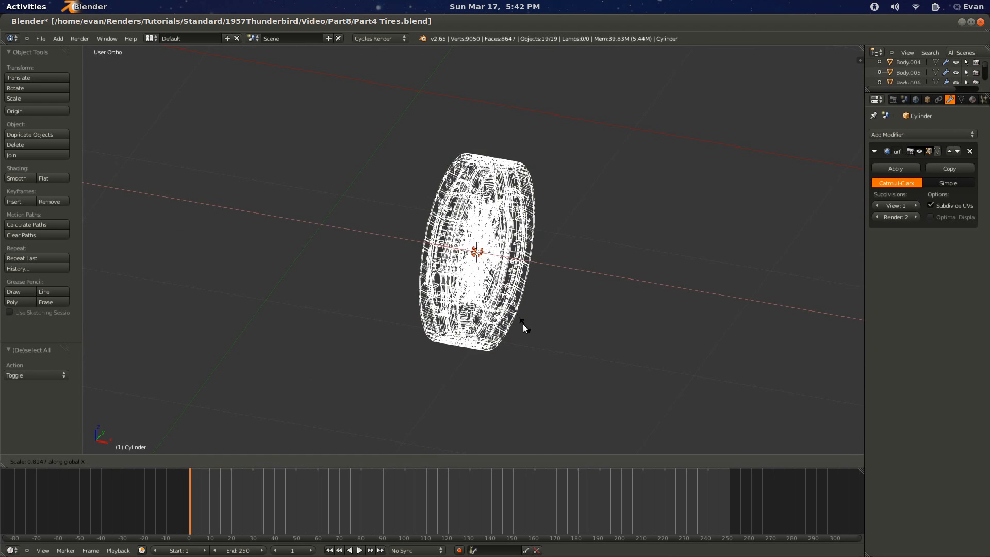
{"action": "left_click", "coordinate": [515, 320]}
{"action": "key", "text": "z"}
Step: Show the body layer again, move the whole wheel along X to fit the front wheel well, and save the file
{"action": "left_click", "coordinate": [305, 459], "text": "shift"}
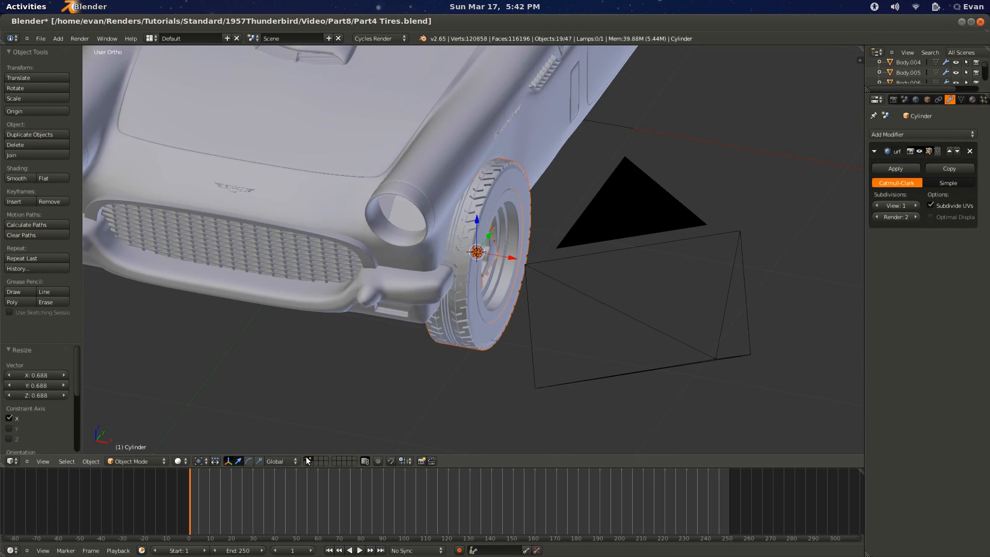
{"action": "middle_click_drag", "start_coordinate": [355, 361], "coordinate": [419, 232]}
{"action": "key", "text": "g"}
{"action": "key", "text": "x"}
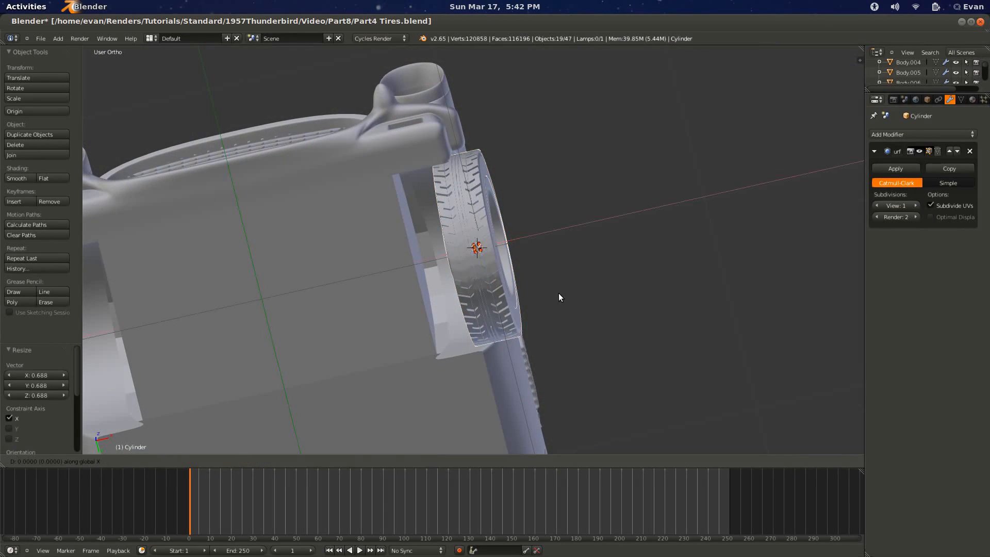
{"action": "left_click", "coordinate": [538, 313]}
{"action": "middle_click_drag", "start_coordinate": [538, 312], "coordinate": [455, 348]}
{"action": "key", "text": "a"}
{"action": "scroll", "coordinate": [462, 391], "scroll_direction": "down", "scroll_amount": 3}
{"action": "key", "text": "ctrl+s"}
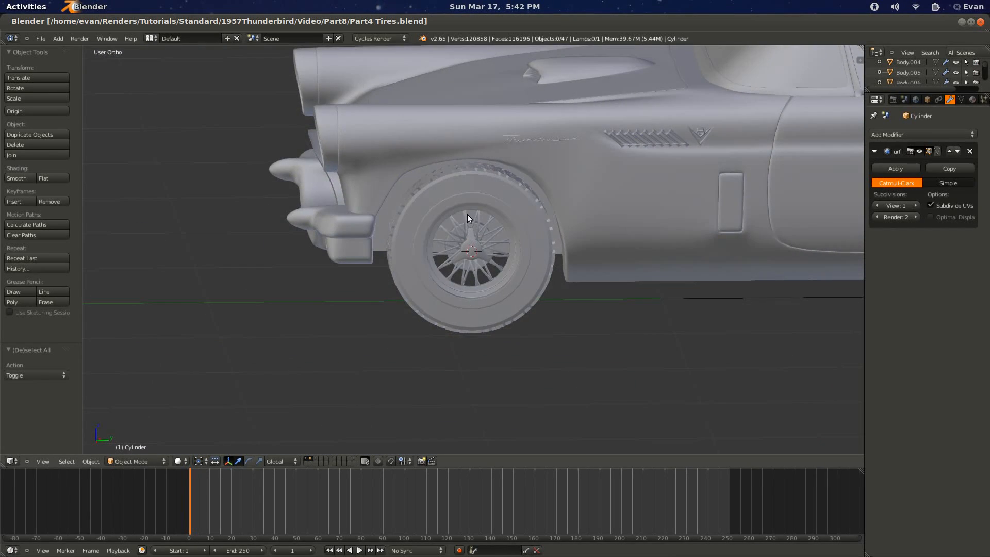
{"action": "scroll", "coordinate": [464, 248], "scroll_direction": "down", "scroll_amount": 4}
{"action": "middle_click_drag", "start_coordinate": [444, 310], "coordinate": [423, 230]}
{"action": "scroll", "coordinate": [465, 316], "scroll_direction": "up", "scroll_amount": 3}
{"action": "scroll", "coordinate": [465, 313], "scroll_direction": "up", "scroll_amount": 2}
{"action": "scroll", "coordinate": [404, 301], "scroll_direction": "up", "scroll_amount": 2}
{"action": "key", "text": "ctrl+s"}
Step: Add a Mirror modifier to the tire with Center as the mirror object
{"action": "left_click", "coordinate": [366, 296]}
{"action": "right_click", "coordinate": [443, 310]}
{"action": "key", "text": "space"}
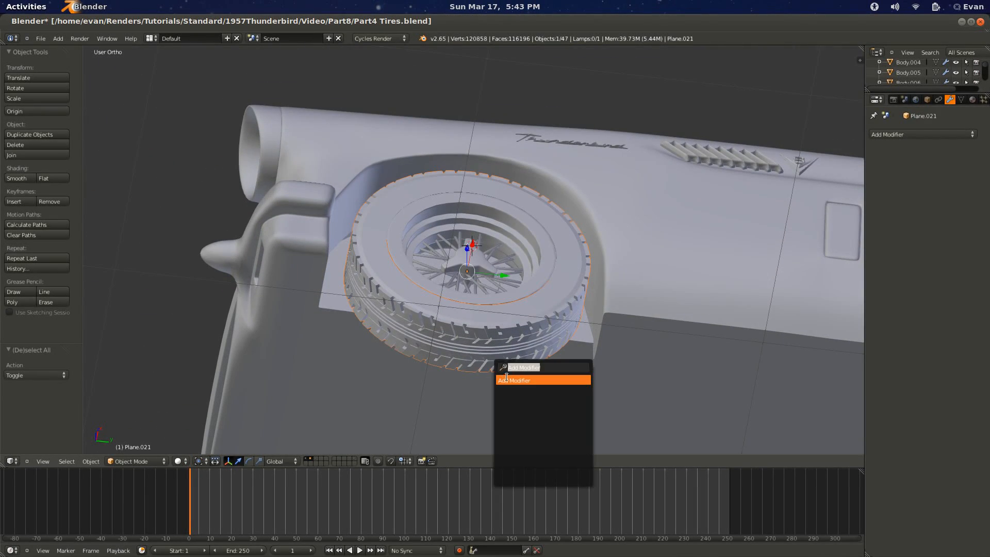
{"action": "left_click", "coordinate": [508, 378]}
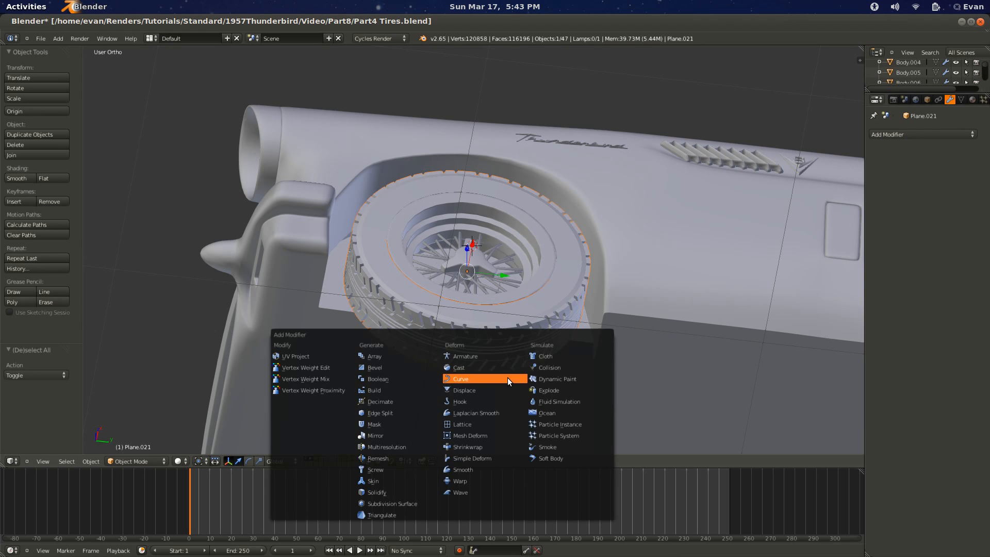
{"action": "left_click", "coordinate": [379, 432]}
{"action": "middle_click_drag", "start_coordinate": [379, 432], "coordinate": [373, 327]}
{"action": "left_click", "coordinate": [897, 251]}
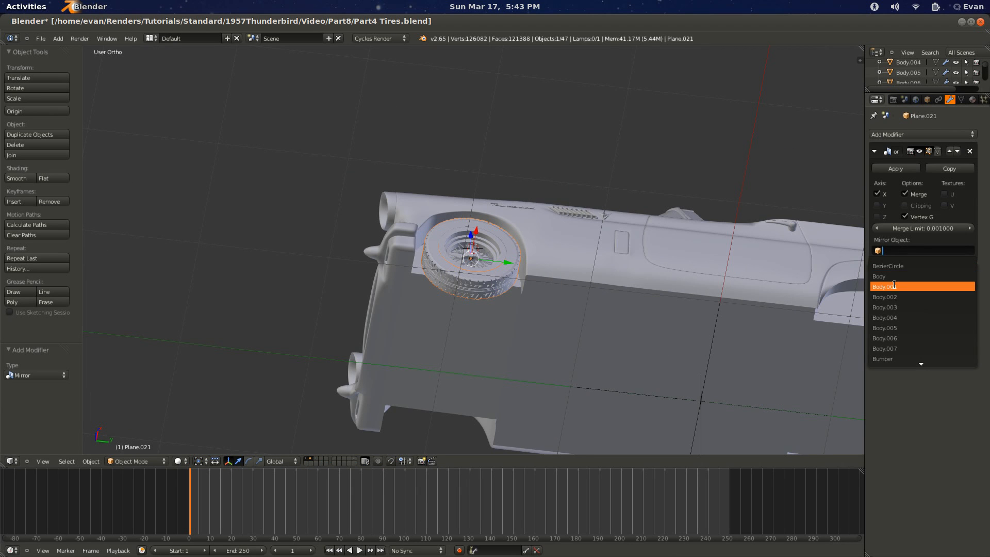
{"action": "type", "text": "ce"}
{"action": "left_click", "coordinate": [895, 266]}
Step: Try mirroring the tire across the Y axis as well to place tires at the rear wheels
{"action": "middle_click_drag", "start_coordinate": [402, 330], "coordinate": [414, 361]}
{"action": "scroll", "coordinate": [414, 365], "scroll_direction": "up", "scroll_amount": 2}
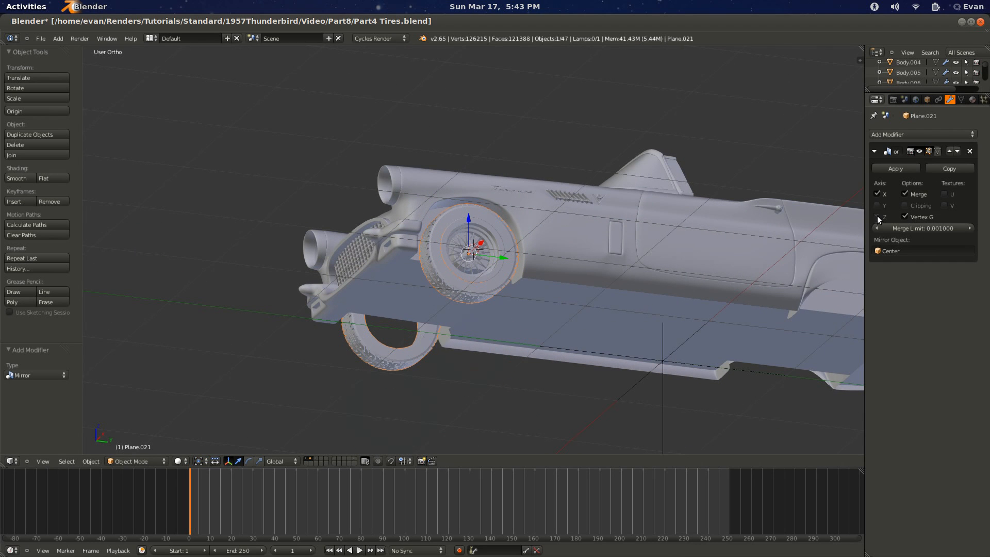
{"action": "scroll", "coordinate": [423, 287], "scroll_direction": "down", "scroll_amount": 5}
{"action": "middle_click_drag", "start_coordinate": [423, 287], "coordinate": [398, 319]}
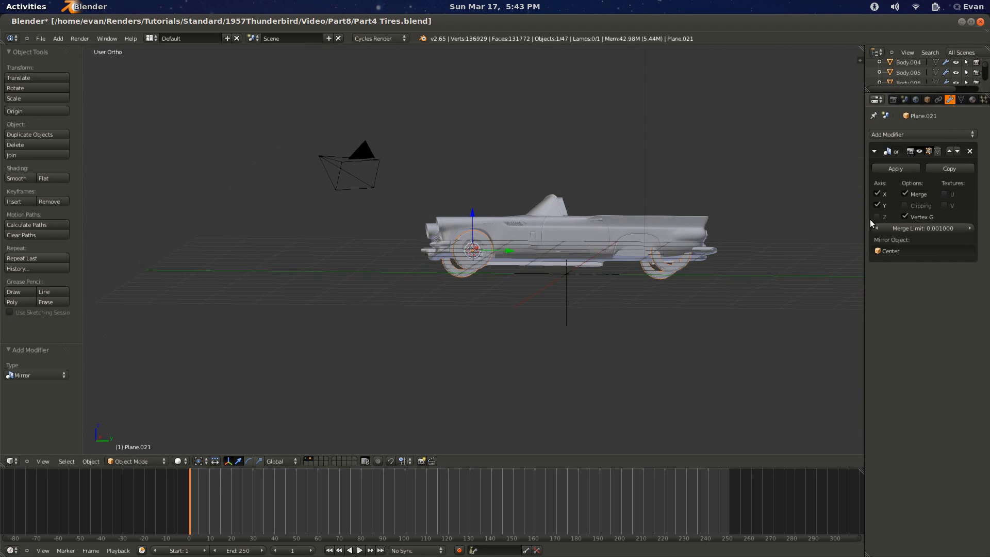
{"action": "scroll", "coordinate": [376, 313], "scroll_direction": "up", "scroll_amount": 9}
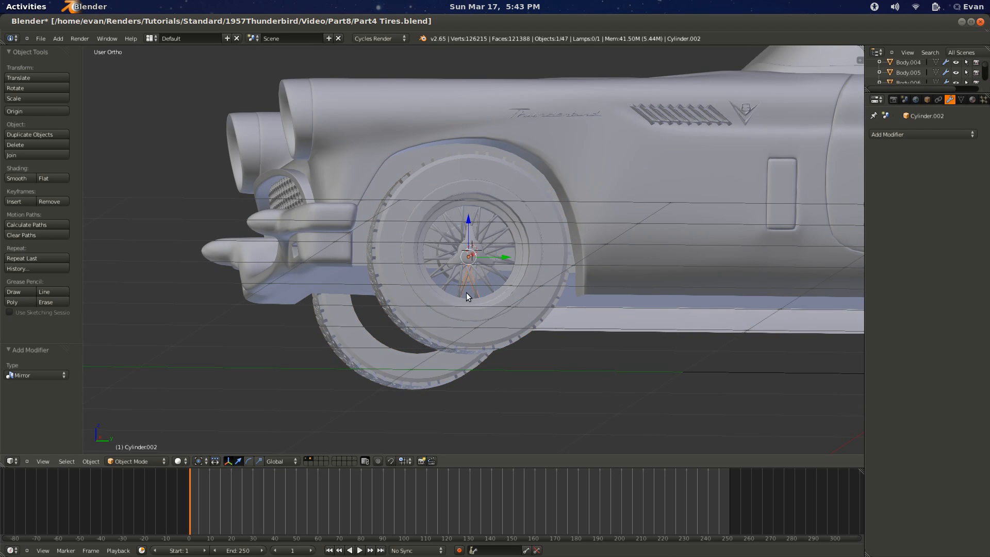
Step: Add a Mirror modifier to the wheel rim with Center as the mirror object
{"action": "right_click", "coordinate": [466, 292]}
{"action": "left_click", "coordinate": [499, 317]}
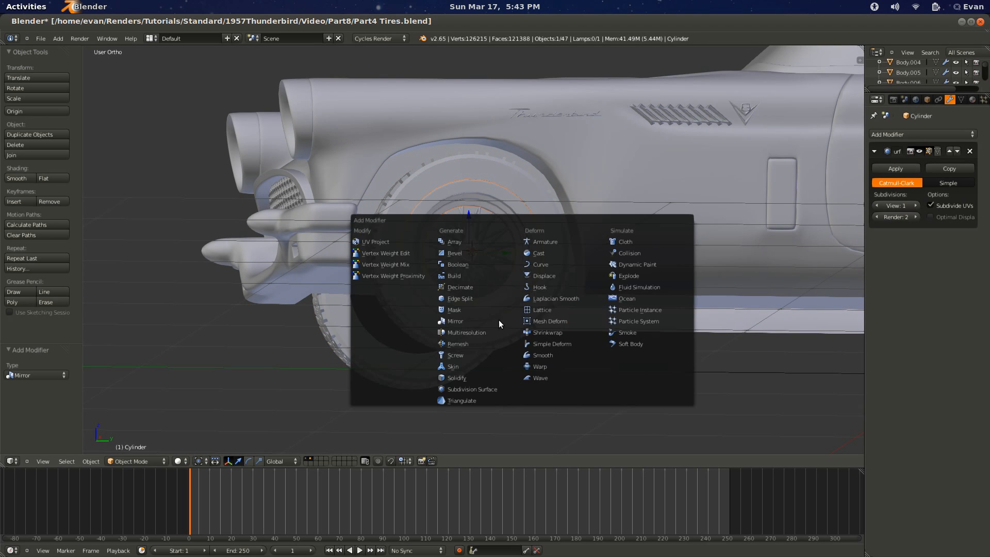
{"action": "left_click", "coordinate": [488, 332]}
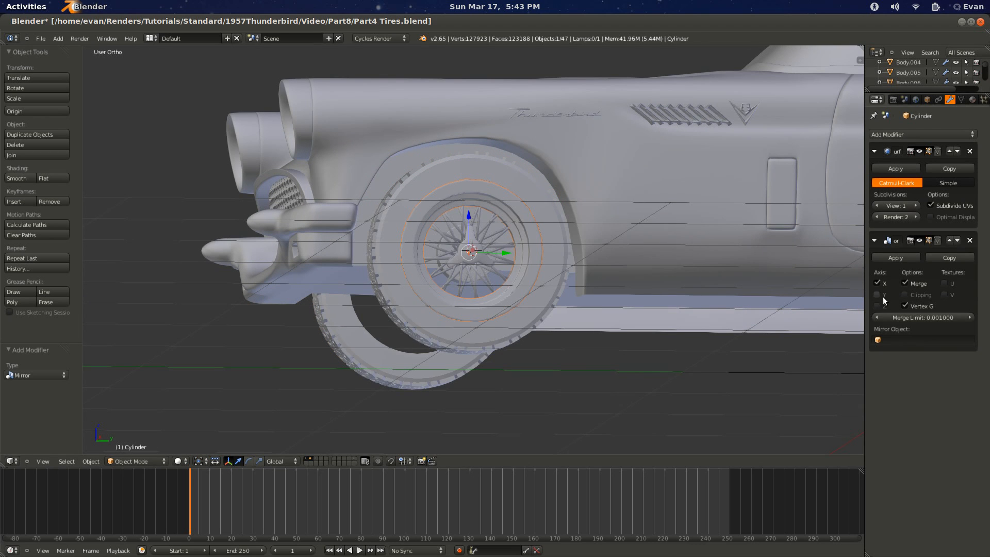
{"action": "left_click", "coordinate": [884, 340]}
{"action": "type", "text": "ce"}
{"action": "left_click", "coordinate": [889, 354]}
Step: Add a Mirror modifier to the hub with Center as the mirror object
{"action": "scroll", "coordinate": [463, 230], "scroll_direction": "up", "scroll_amount": 4}
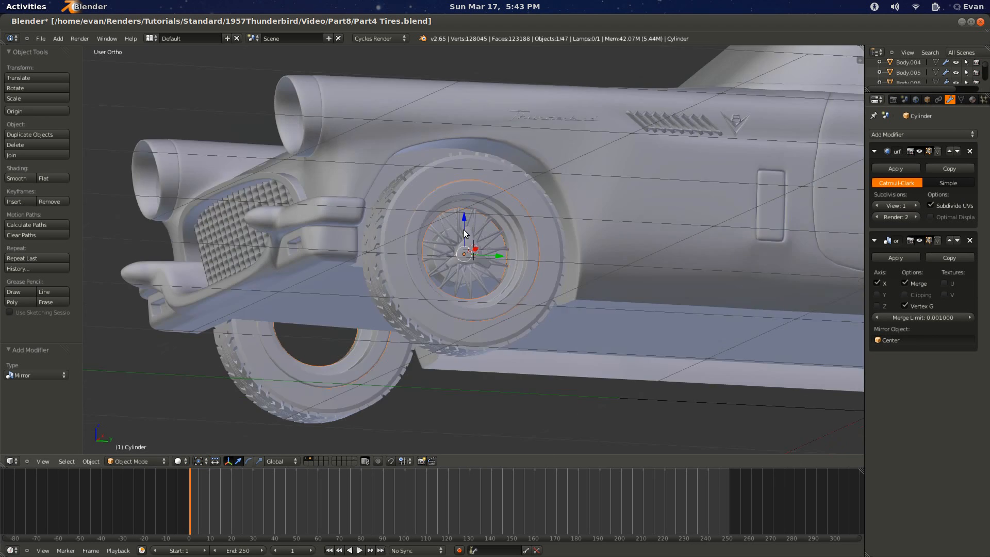
{"action": "right_click", "coordinate": [467, 258]}
{"action": "key", "text": "space"}
{"action": "left_click", "coordinate": [490, 281]}
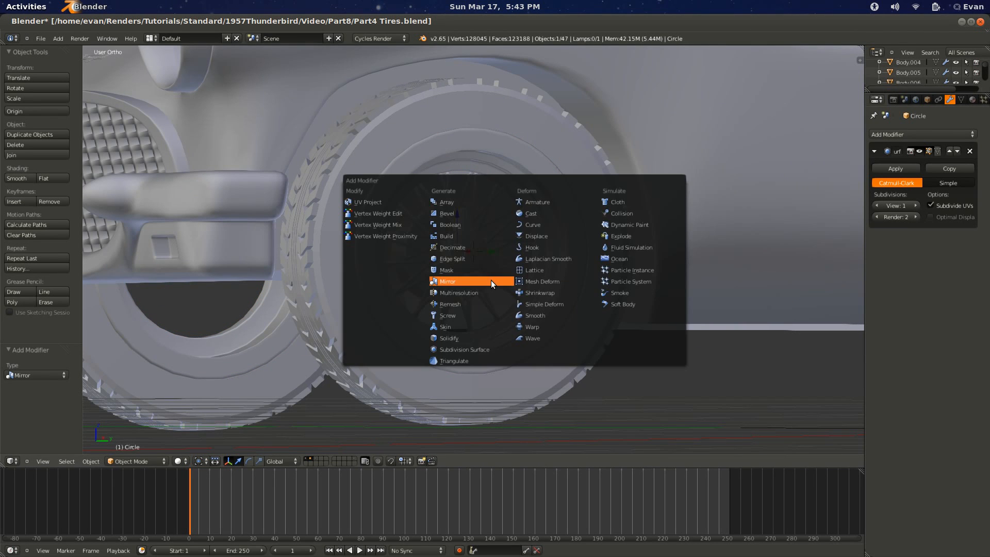
{"action": "left_click", "coordinate": [462, 281]}
{"action": "left_click", "coordinate": [888, 339]}
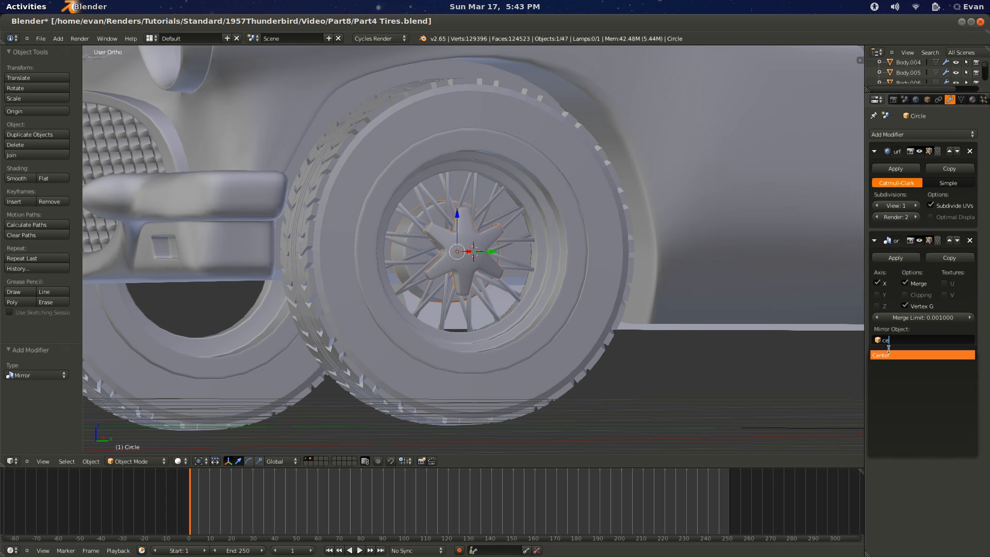
{"action": "left_click", "coordinate": [889, 349]}
Step: Isolate the wheel's layer and switch the view to wireframe to get at the spokes
{"action": "right_click", "coordinate": [454, 284]}
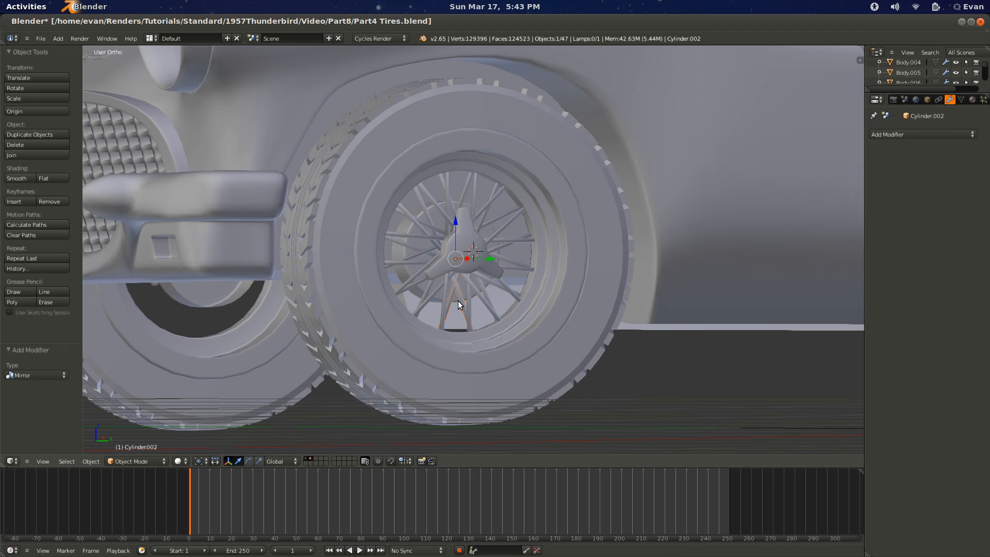
{"action": "scroll", "coordinate": [507, 304], "scroll_direction": "down", "scroll_amount": 2}
{"action": "scroll", "coordinate": [507, 303], "scroll_direction": "up", "scroll_amount": 2}
{"action": "key", "text": "2"}
{"action": "middle_click_drag", "start_coordinate": [456, 369], "coordinate": [447, 389]}
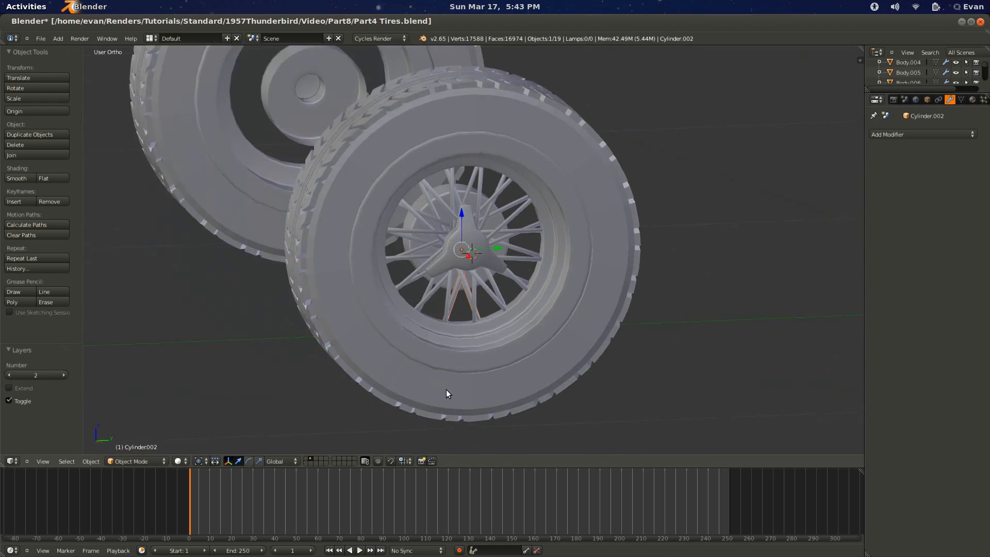
{"action": "key", "text": "z"}
{"action": "scroll", "coordinate": [480, 272], "scroll_direction": "down", "scroll_amount": 1}
{"action": "right_click", "coordinate": [480, 272]}
{"action": "right_click", "coordinate": [496, 286]}
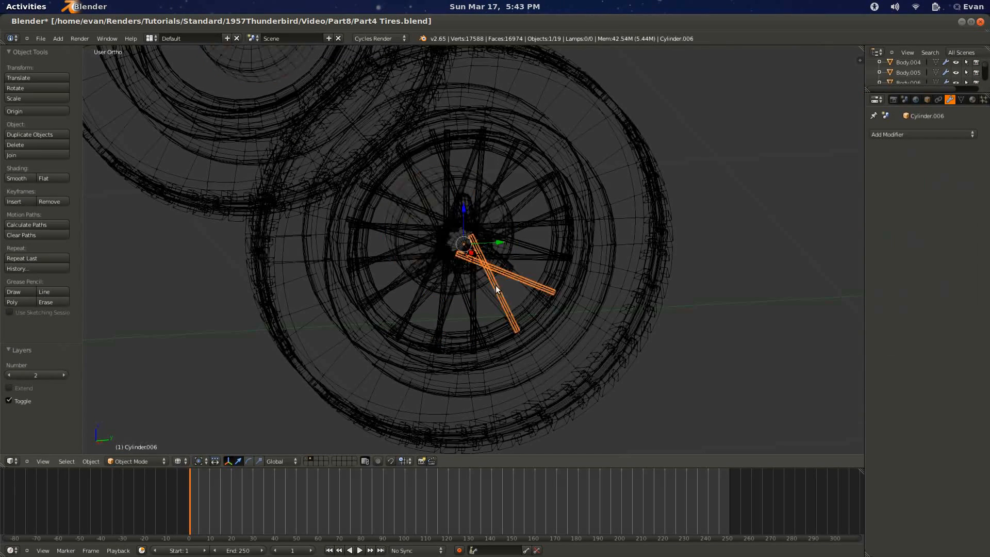
Step: Hide the hub, the rim and the tire so that only the spokes remain in view
{"action": "right_click", "coordinate": [480, 248]}
{"action": "right_click", "coordinate": [455, 241]}
{"action": "key", "text": "h"}
{"action": "right_click", "coordinate": [589, 309]}
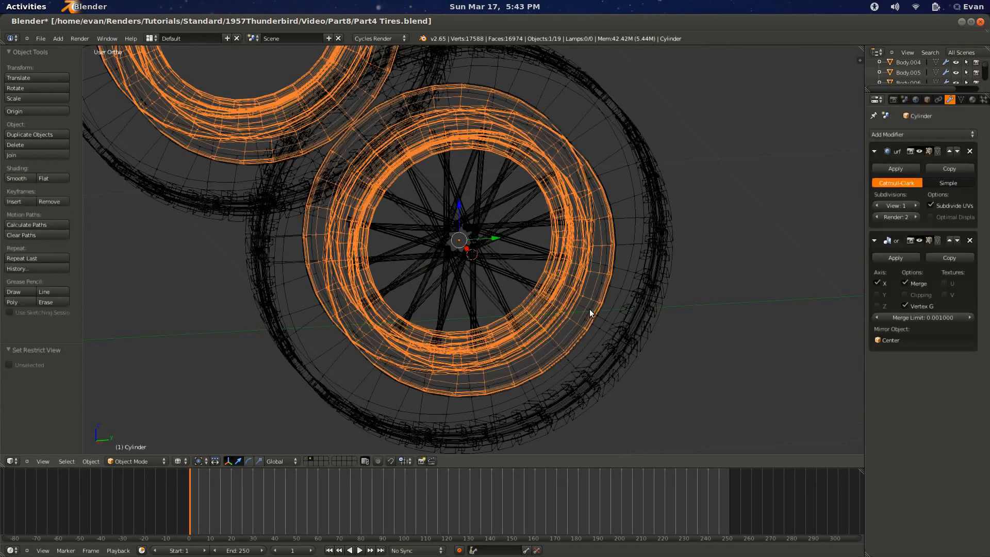
{"action": "key", "text": "h"}
{"action": "right_click", "coordinate": [639, 334]}
{"action": "key", "text": "h"}
Step: Select all the spokes and try to add a modifier to them together through the command search
{"action": "key", "text": "a"}
{"action": "key", "text": "a"}
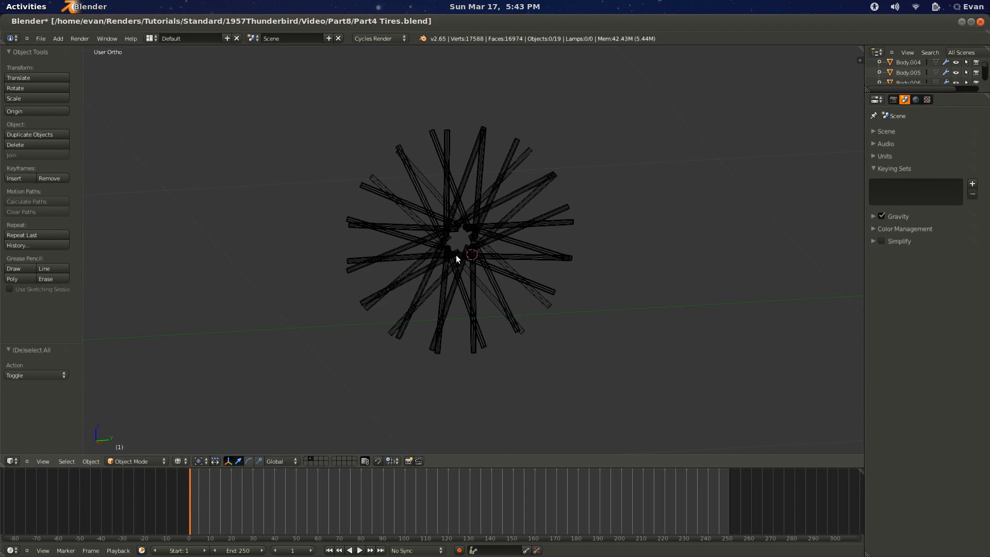
{"action": "key", "text": "a"}
{"action": "scroll", "coordinate": [463, 244], "scroll_direction": "down", "scroll_amount": 2}
{"action": "key", "text": "space"}
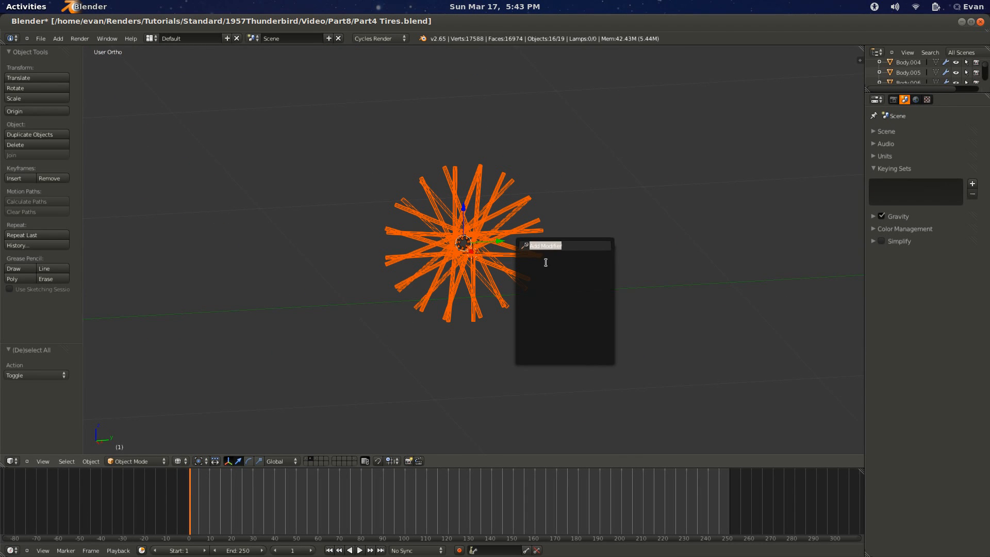
{"action": "key", "text": "Escape"}
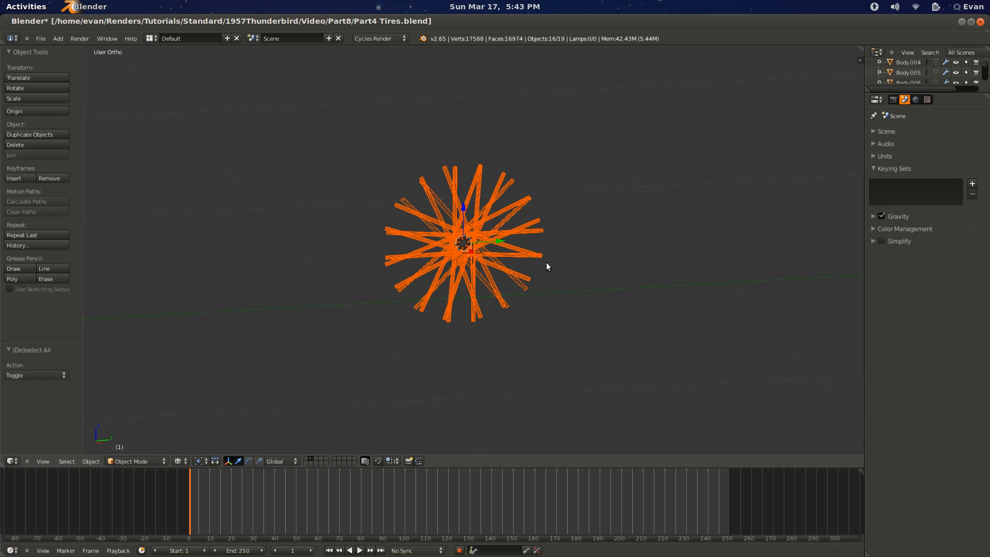
{"action": "key", "text": "space"}
{"action": "type", "text": "add mo"}
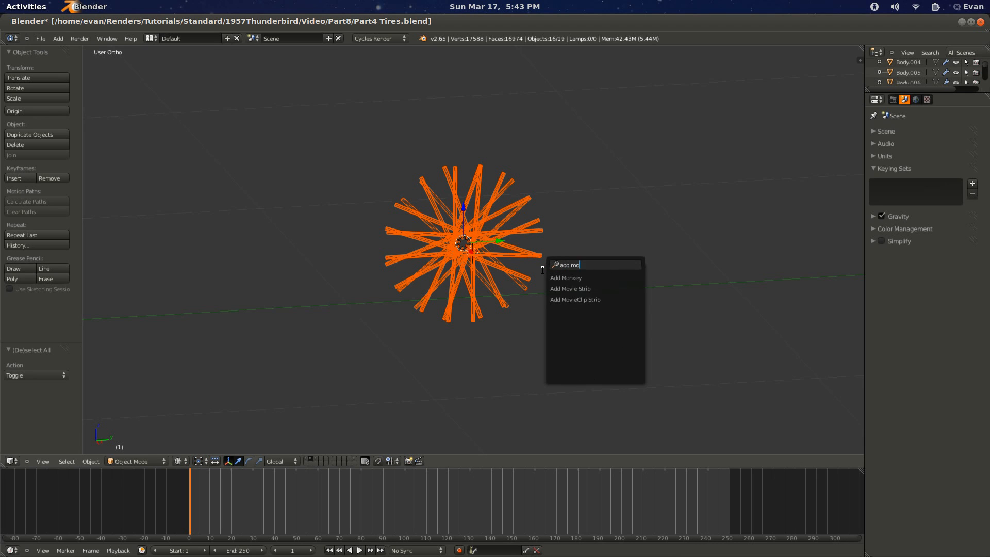
{"action": "type", "text": "dio"}
{"action": "key", "text": "Escape"}
Step: Add a Mirror modifier to one lower pair of spokes with Center as the mirror object
{"action": "right_click", "coordinate": [445, 295]}
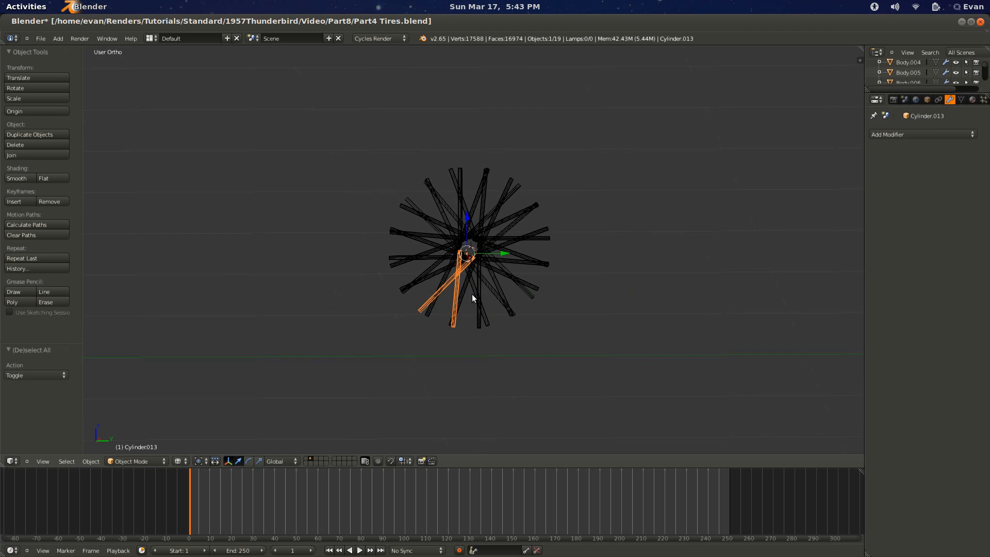
{"action": "key", "text": "space"}
{"action": "left_click", "coordinate": [502, 304]}
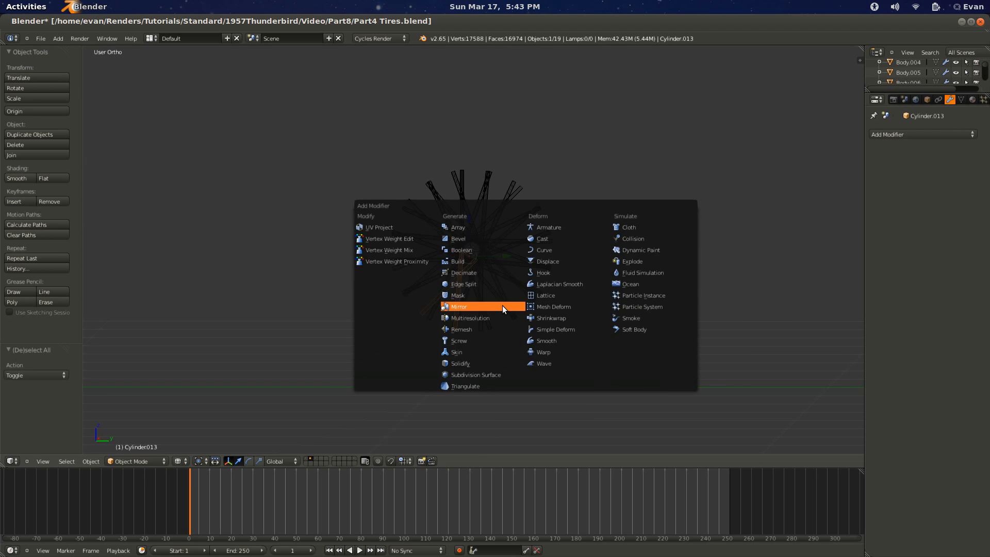
{"action": "left_click", "coordinate": [502, 307]}
{"action": "left_click", "coordinate": [898, 248]}
{"action": "type", "text": "ce"}
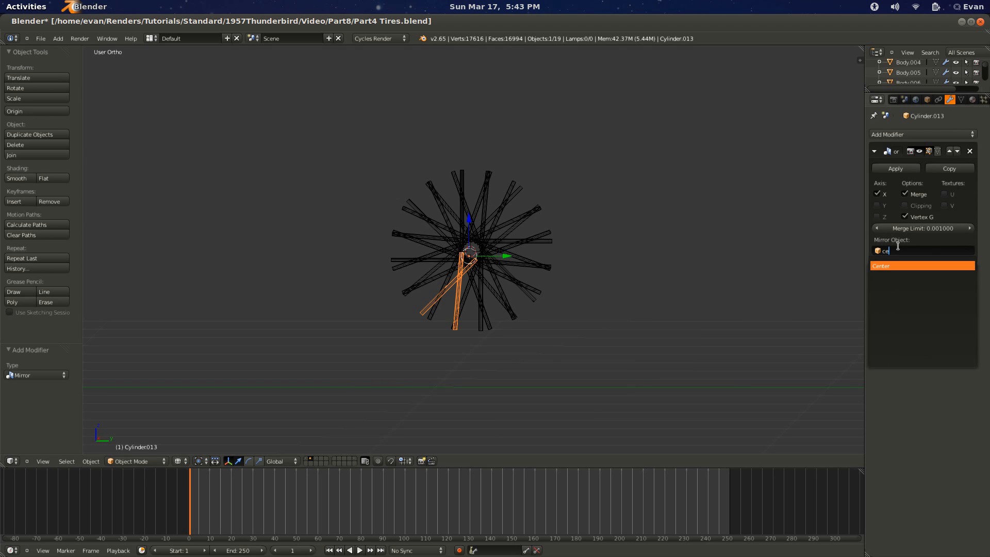
{"action": "left_click", "coordinate": [886, 265]}
Step: Select all the spokes with the mirrored pair as the active object and join them into one object
{"action": "right_click", "coordinate": [478, 313]}
{"action": "middle_click_drag", "start_coordinate": [479, 314], "coordinate": [459, 291]}
{"action": "key", "text": "a"}
{"action": "right_click", "coordinate": [209, 159]}
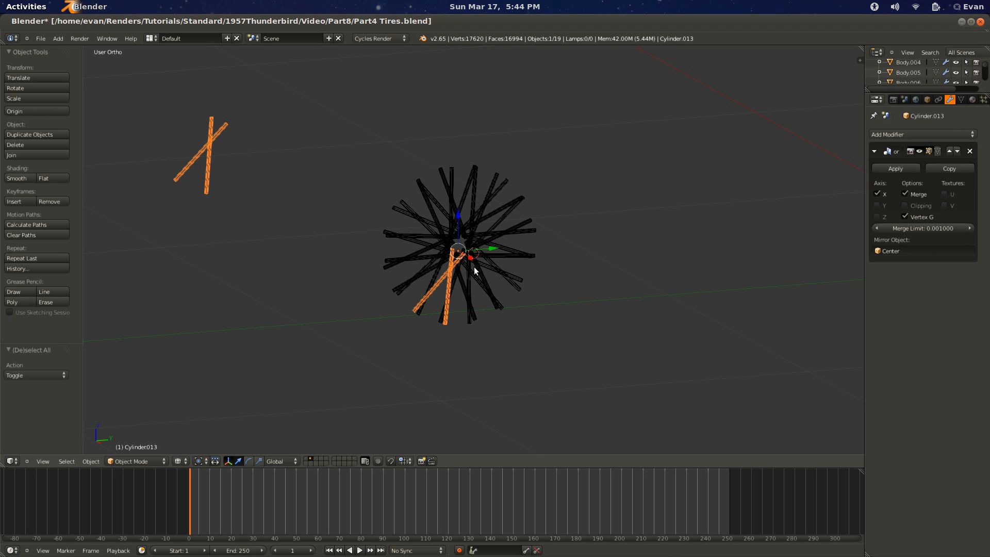
{"action": "key", "text": "ctrl+i"}
{"action": "right_click", "coordinate": [454, 308], "text": "shift"}
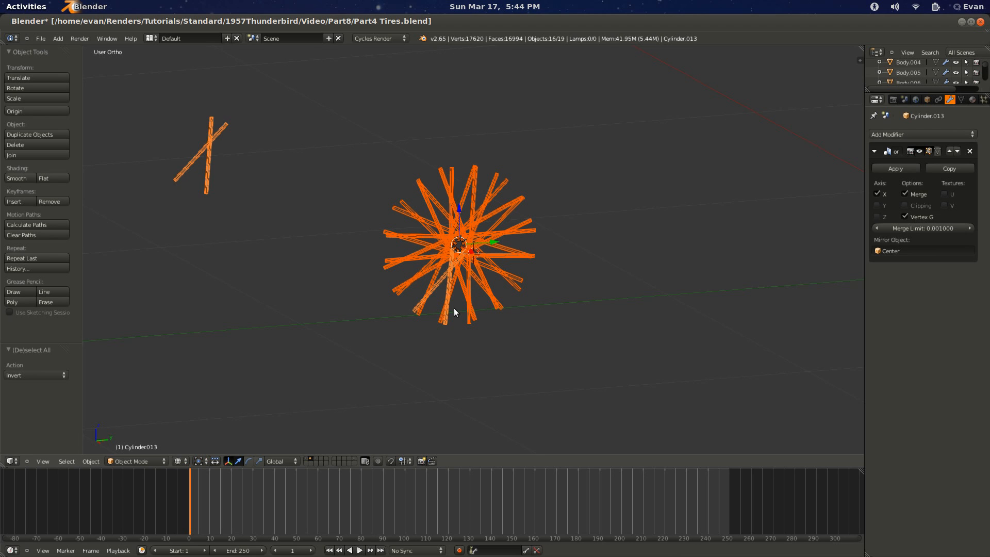
{"action": "key", "text": "ctrl+j"}
{"action": "scroll", "coordinate": [450, 315], "scroll_direction": "down", "scroll_amount": 6}
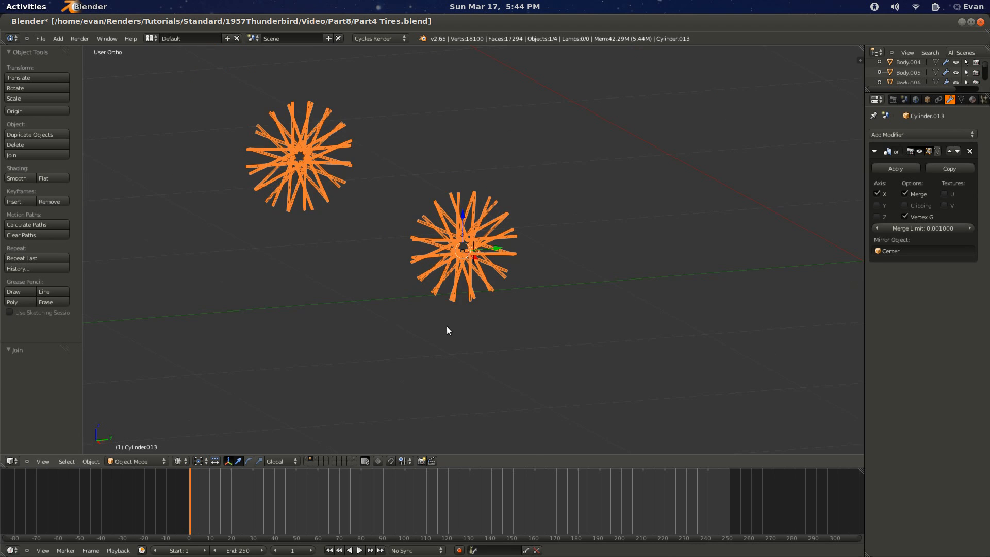
Step: Bring the hidden hub, rim and tire back into view in solid shading and save the file
{"action": "key", "text": "a"}
{"action": "key", "text": "z"}
{"action": "middle_click_drag", "start_coordinate": [438, 308], "coordinate": [450, 284]}
{"action": "key", "text": "ctrl+s"}
{"action": "scroll", "coordinate": [561, 310], "scroll_direction": "up", "scroll_amount": 5}
{"action": "scroll", "coordinate": [450, 284], "scroll_direction": "down", "scroll_amount": 3}
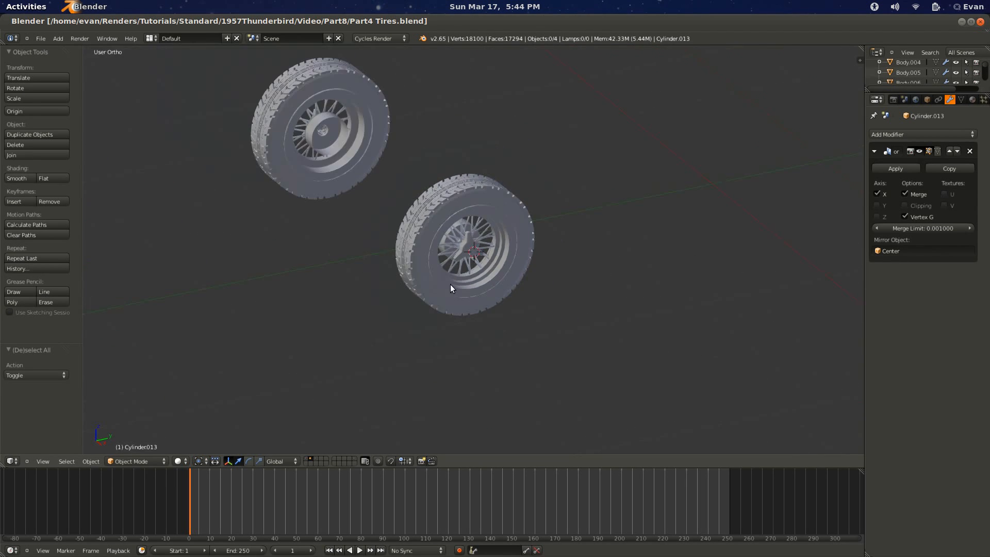
Step: Duplicate all the front wheel parts and move the copies 3.425 units along the Y axis toward the car's rear
{"action": "key", "text": "a"}
{"action": "key", "text": "z"}
{"action": "key", "text": "shift+d"}
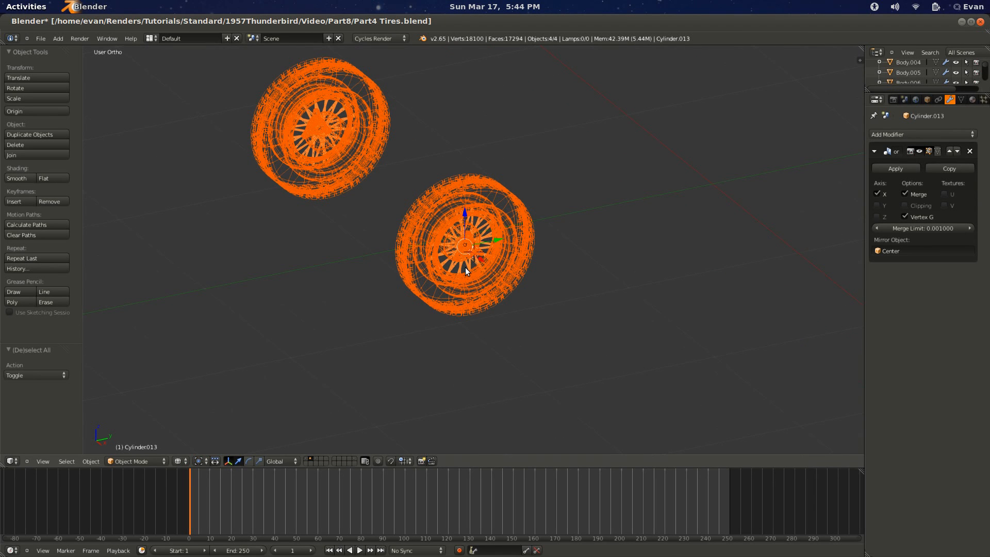
{"action": "right_click", "coordinate": [495, 263]}
{"action": "scroll", "coordinate": [455, 317], "scroll_direction": "down", "scroll_amount": 3}
{"action": "key", "text": "g"}
{"action": "key", "text": "y"}
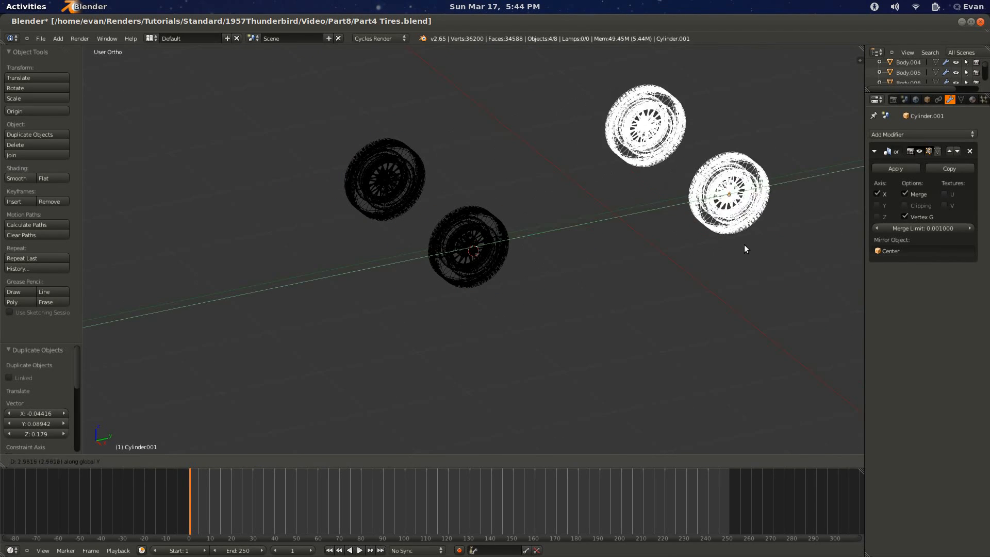
{"action": "left_click", "coordinate": [819, 230]}
Step: Show the car body's layer and, in side view, move the rear wheels -0.297 along Y to centre them in the wheel well
{"action": "left_click", "coordinate": [307, 459], "text": "shift"}
{"action": "scroll", "coordinate": [515, 350], "scroll_direction": "down", "scroll_amount": 1}
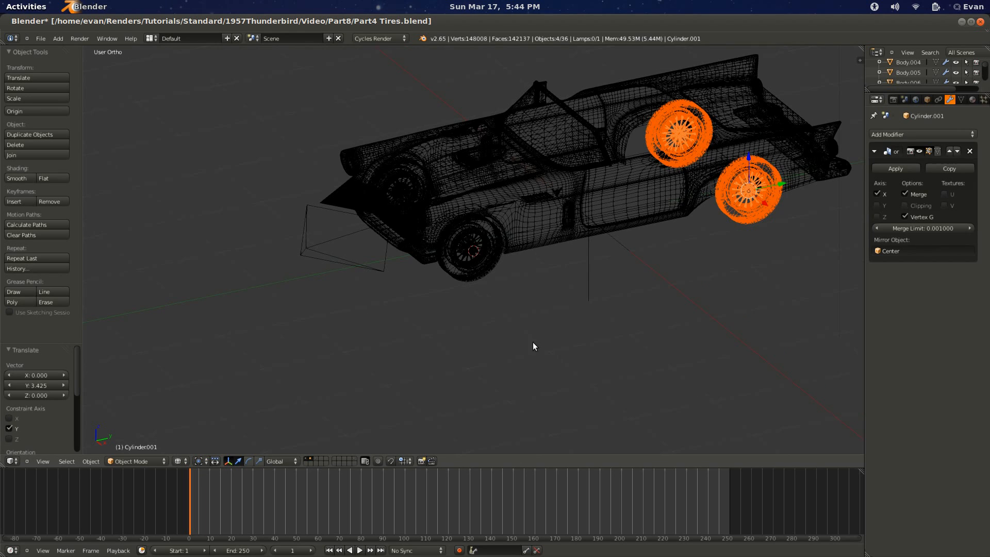
{"action": "key", "text": "KP_3"}
{"action": "scroll", "coordinate": [692, 284], "scroll_direction": "up", "scroll_amount": 3}
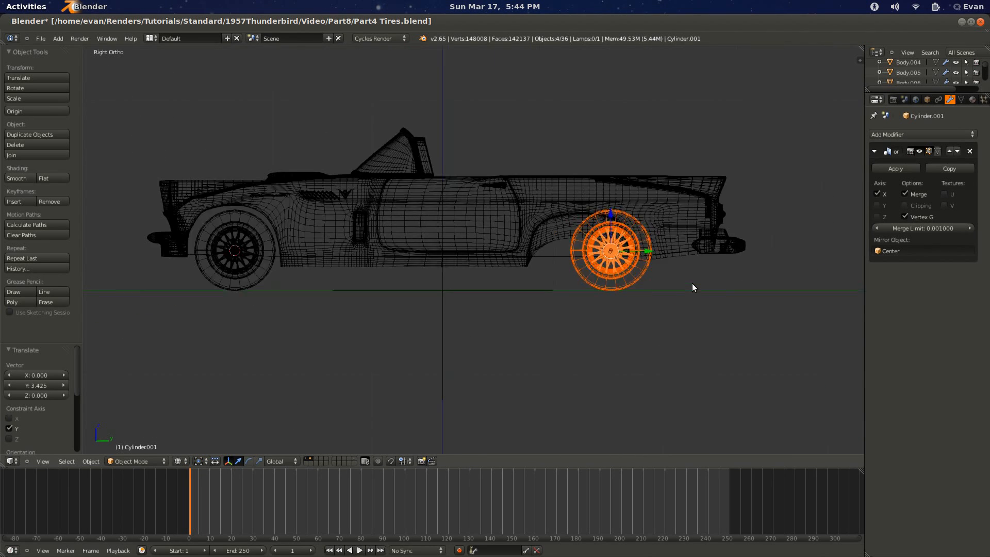
{"action": "key", "text": "g"}
{"action": "key", "text": "y"}
{"action": "left_click", "coordinate": [645, 290]}
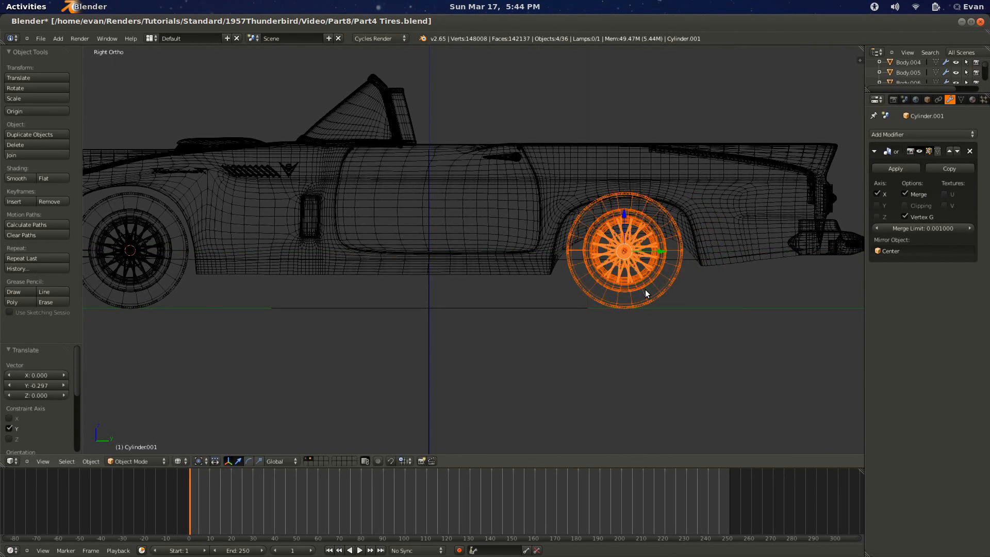
Step: Return the view to solid shading, deselect everything and save the file with the whole car in view
{"action": "key", "text": "z"}
{"action": "mouse_move", "coordinate": [631, 288]}
{"action": "middle_mouse_down"}
{"action": "mouse_move", "coordinate": [613, 190]}
{"action": "mouse_move", "coordinate": [574, 267]}
{"action": "mouse_move", "coordinate": [434, 336]}
{"action": "mouse_move", "coordinate": [472, 343]}
{"action": "middle_mouse_up"}
{"action": "key", "text": "a"}
{"action": "scroll", "coordinate": [434, 336], "scroll_direction": "down", "scroll_amount": 4}
{"action": "key", "text": "ctrl+s"}
{"action": "left_click", "coordinate": [473, 342]}
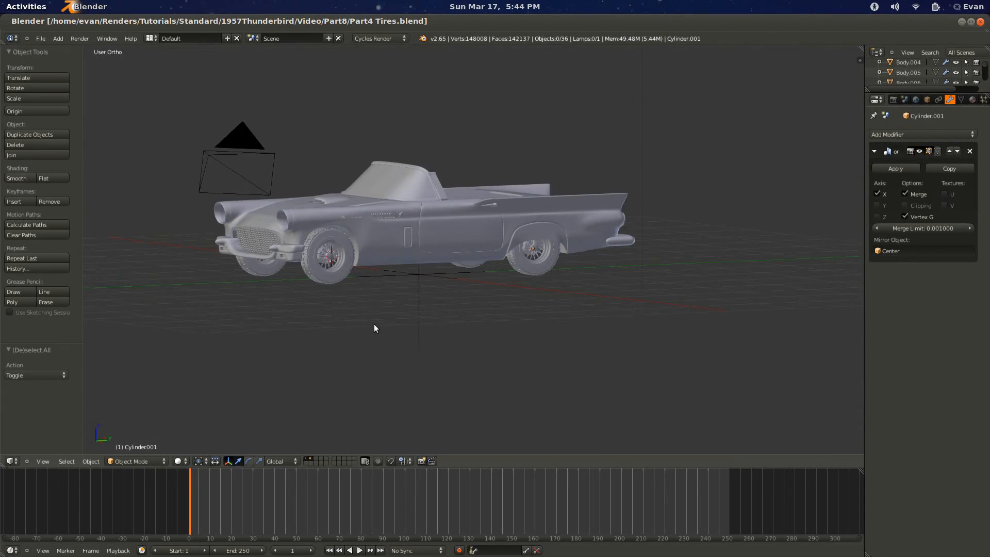
{"action": "middle_click_drag", "start_coordinate": [373, 324], "coordinate": [399, 327]}
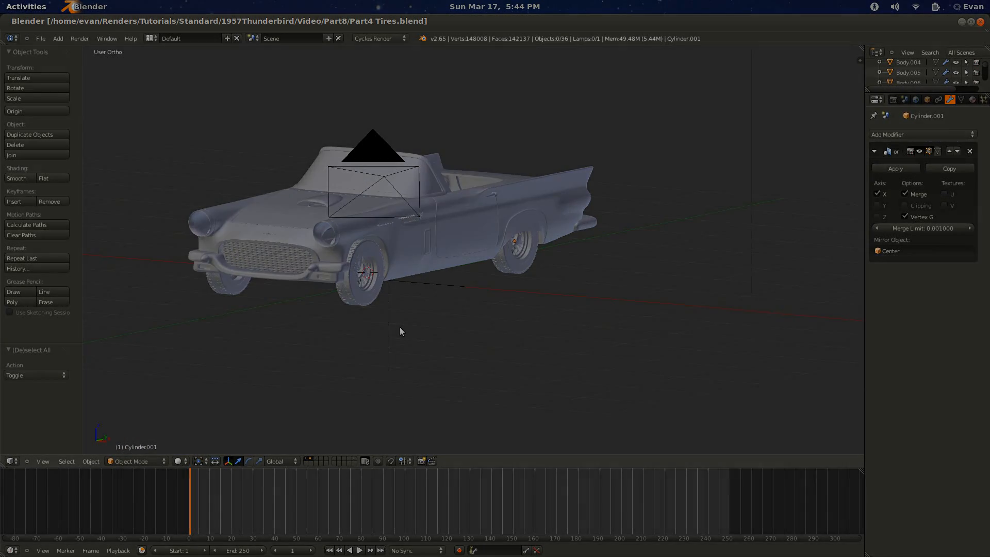